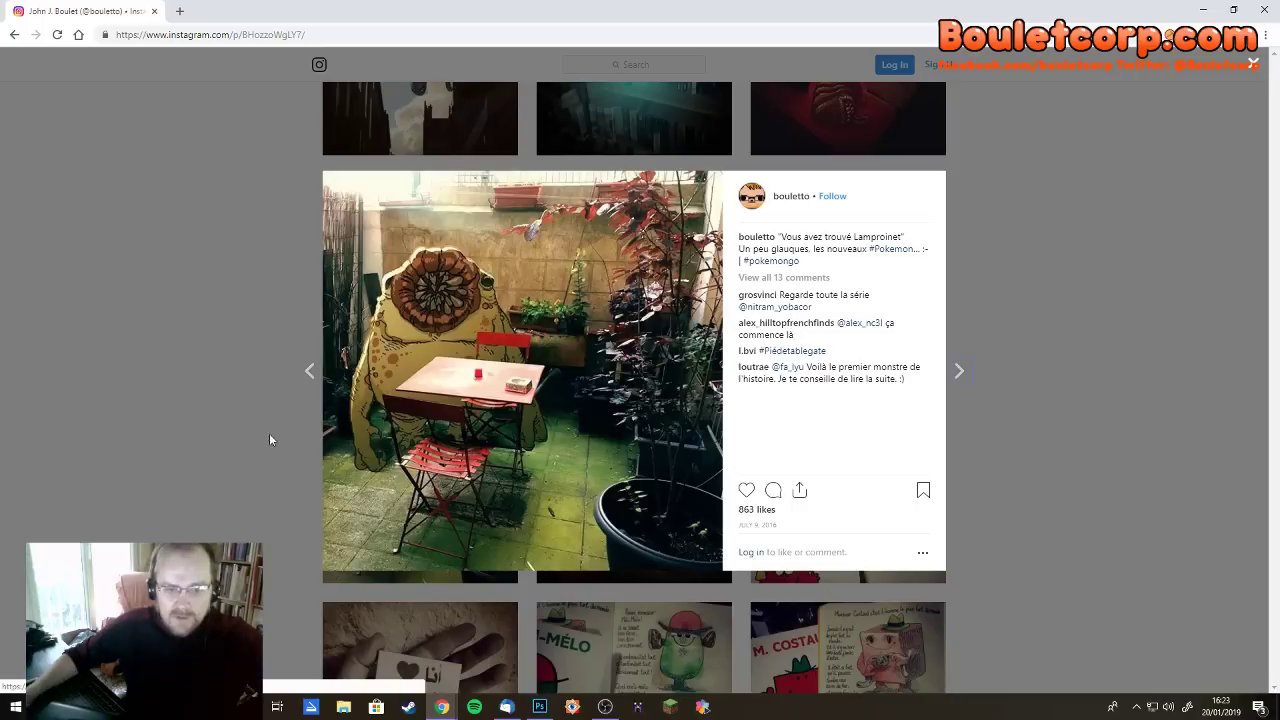
{"action": "left_click", "coordinate": [311, 372]}
{"action": "left_click", "coordinate": [311, 372]}
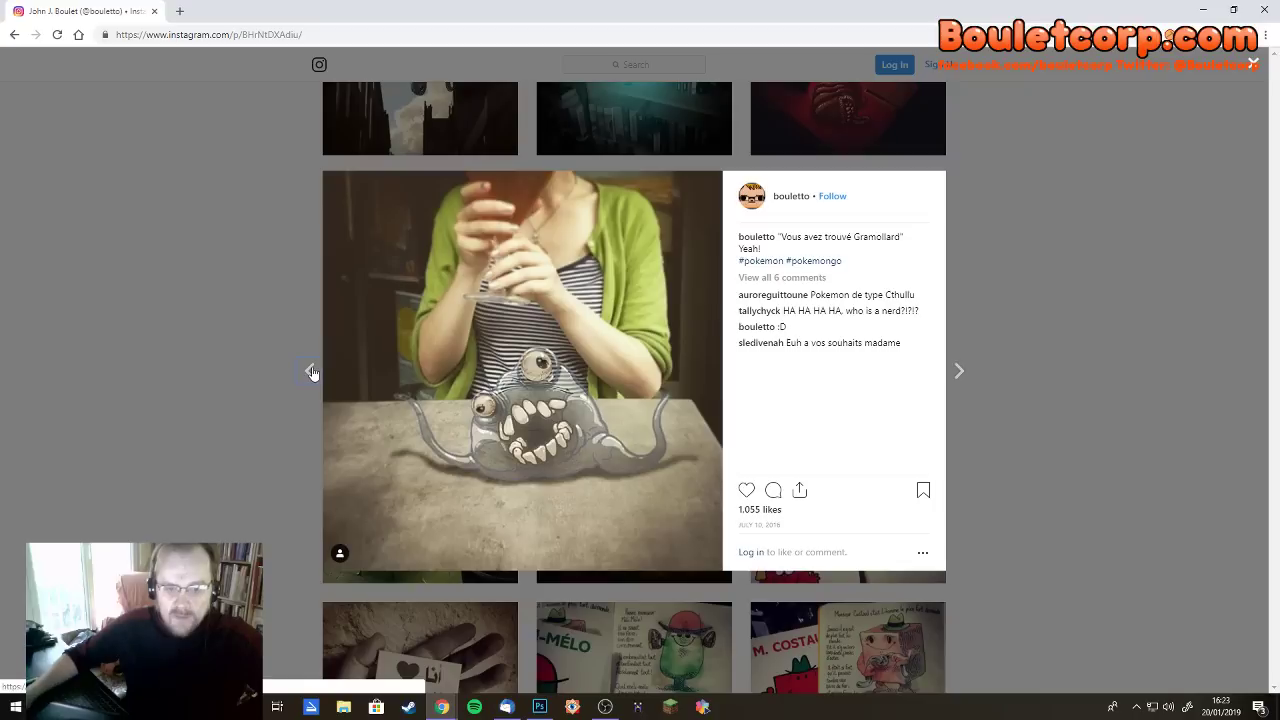
{"action": "left_click", "coordinate": [311, 372]}
{"action": "left_click", "coordinate": [311, 372]}
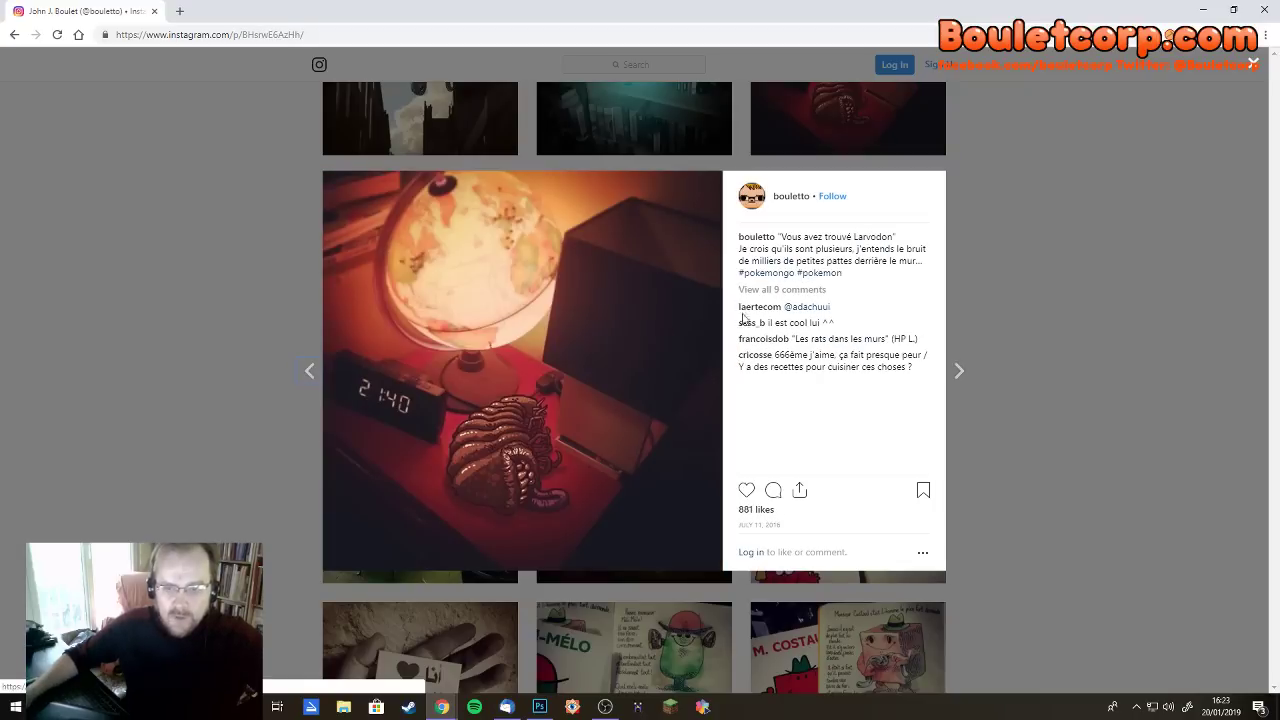
{"action": "left_click", "coordinate": [311, 371]}
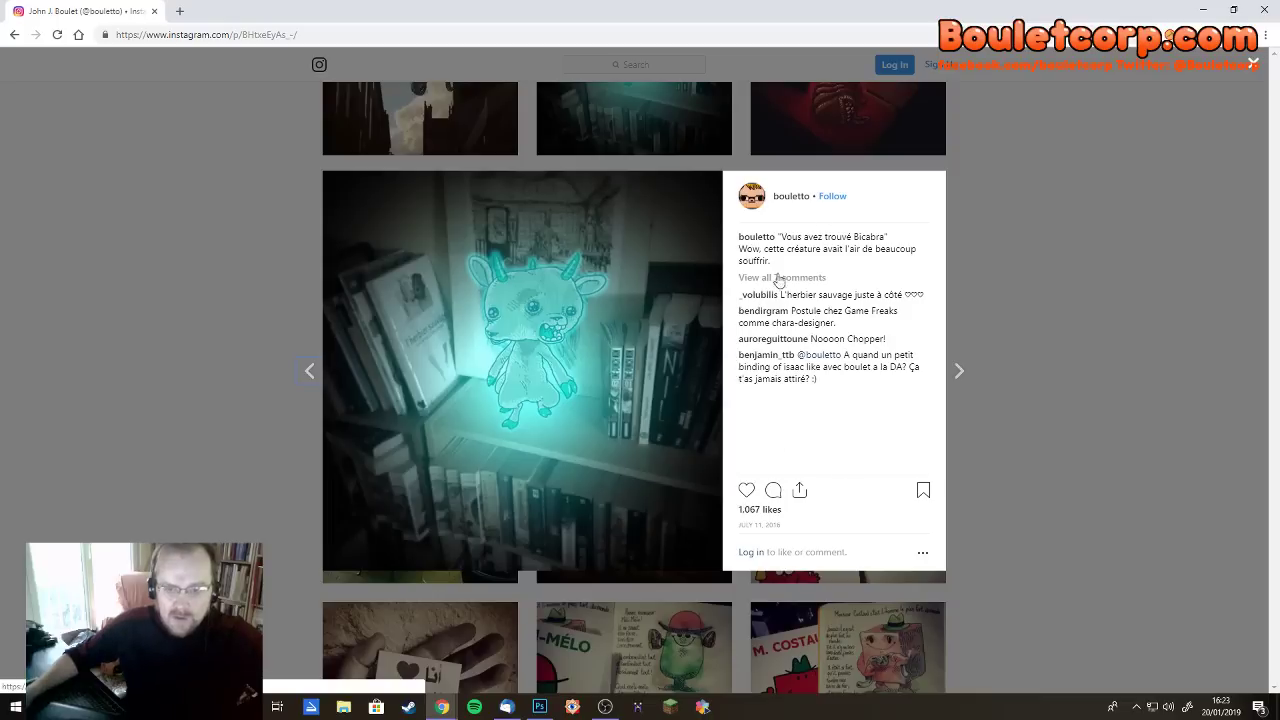
{"action": "left_click", "coordinate": [317, 370]}
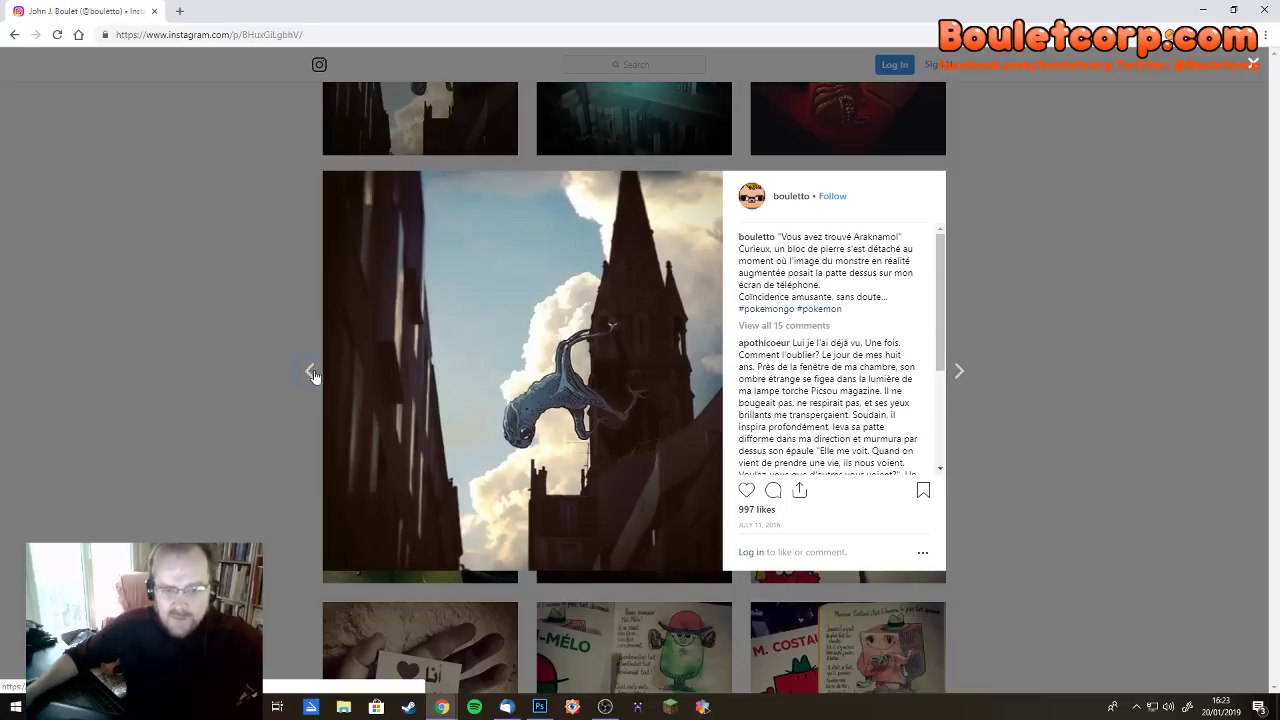
{"action": "left_click", "coordinate": [309, 372]}
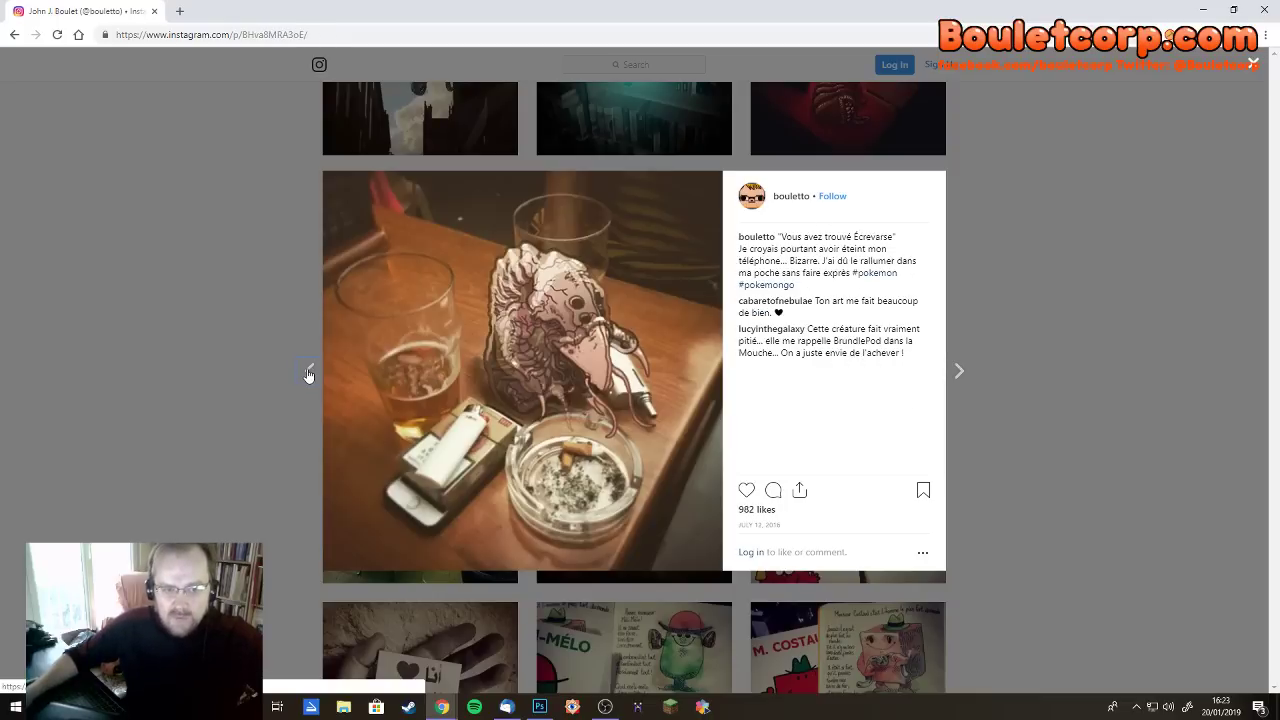
{"action": "left_click", "coordinate": [309, 372]}
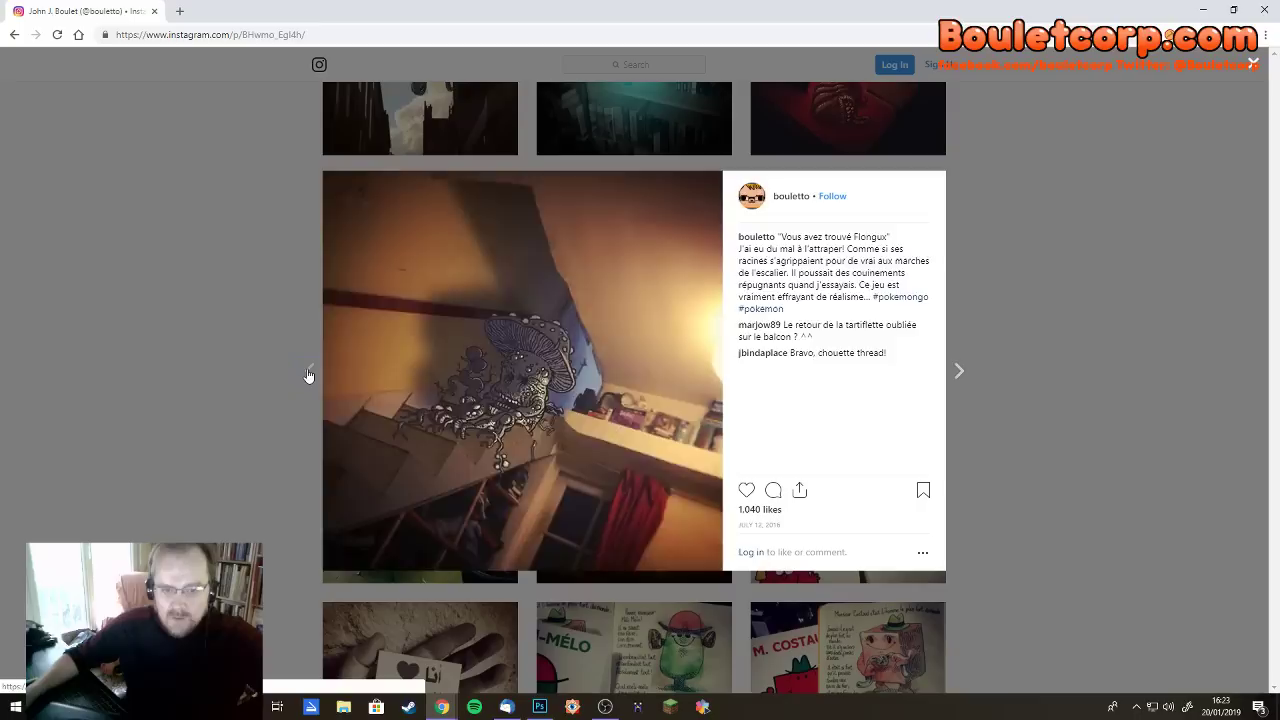
{"action": "left_click", "coordinate": [309, 373]}
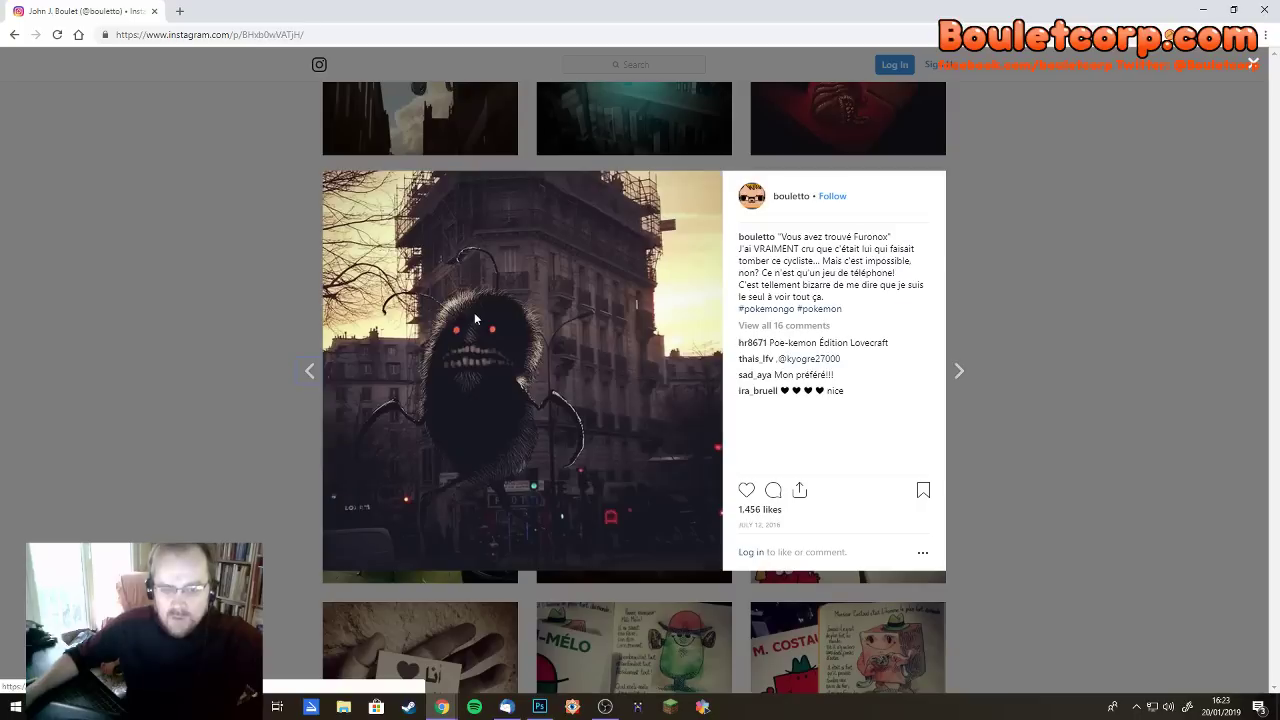
{"action": "left_click", "coordinate": [312, 373]}
{"action": "left_click", "coordinate": [312, 372]}
{"action": "left_click", "coordinate": [311, 371]}
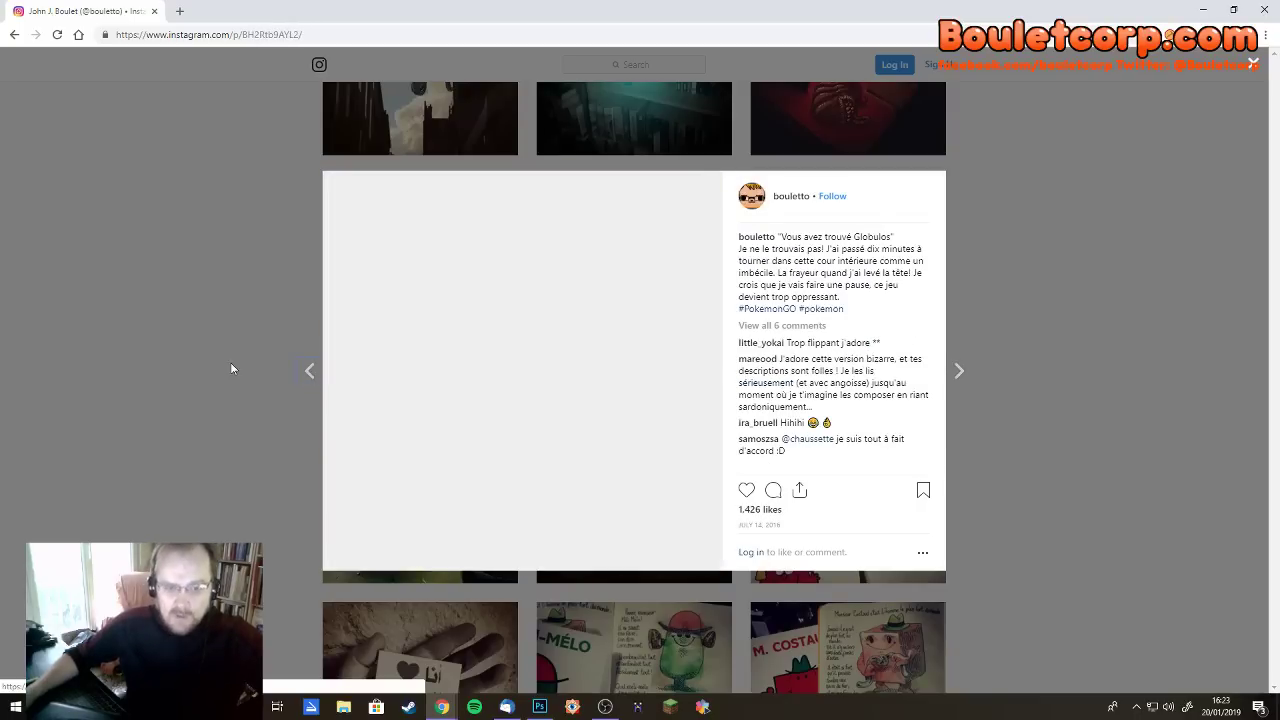
{"action": "left_click", "coordinate": [230, 369]}
Look at further monster posts in the grid, including Theosthomatoth, Viandax, Polyphagus and Thanatomyrmidiens, closing each one after viewing
{"action": "scroll", "coordinate": [297, 371], "scroll_direction": "up", "scroll_amount": 10}
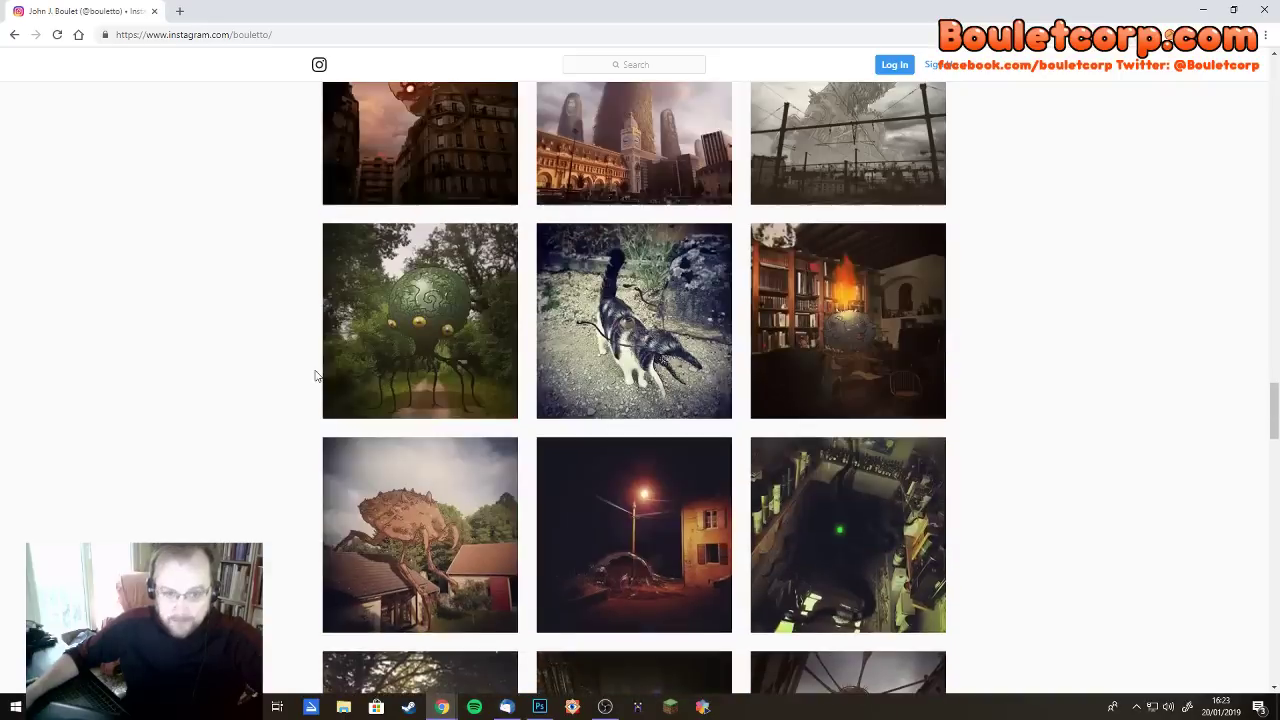
{"action": "scroll", "coordinate": [315, 375], "scroll_direction": "up", "scroll_amount": 15}
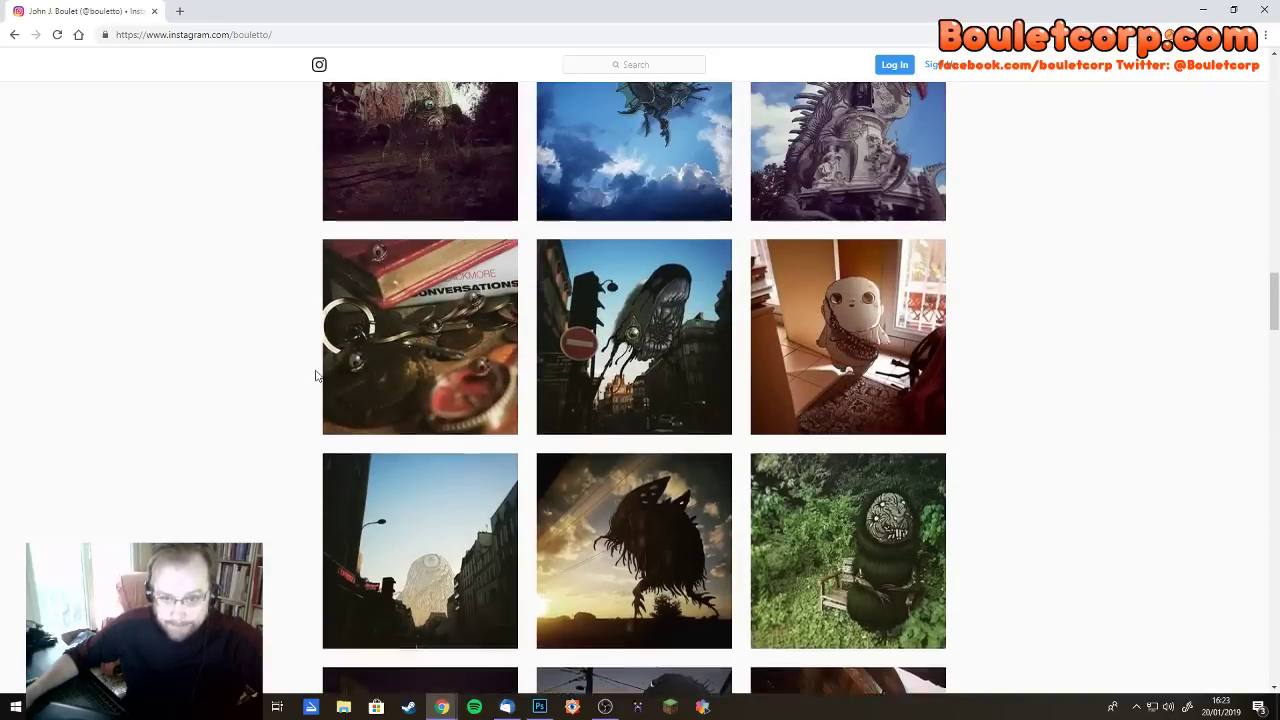
{"action": "scroll", "coordinate": [315, 373], "scroll_direction": "down", "scroll_amount": 4}
{"action": "left_click", "coordinate": [545, 372]}
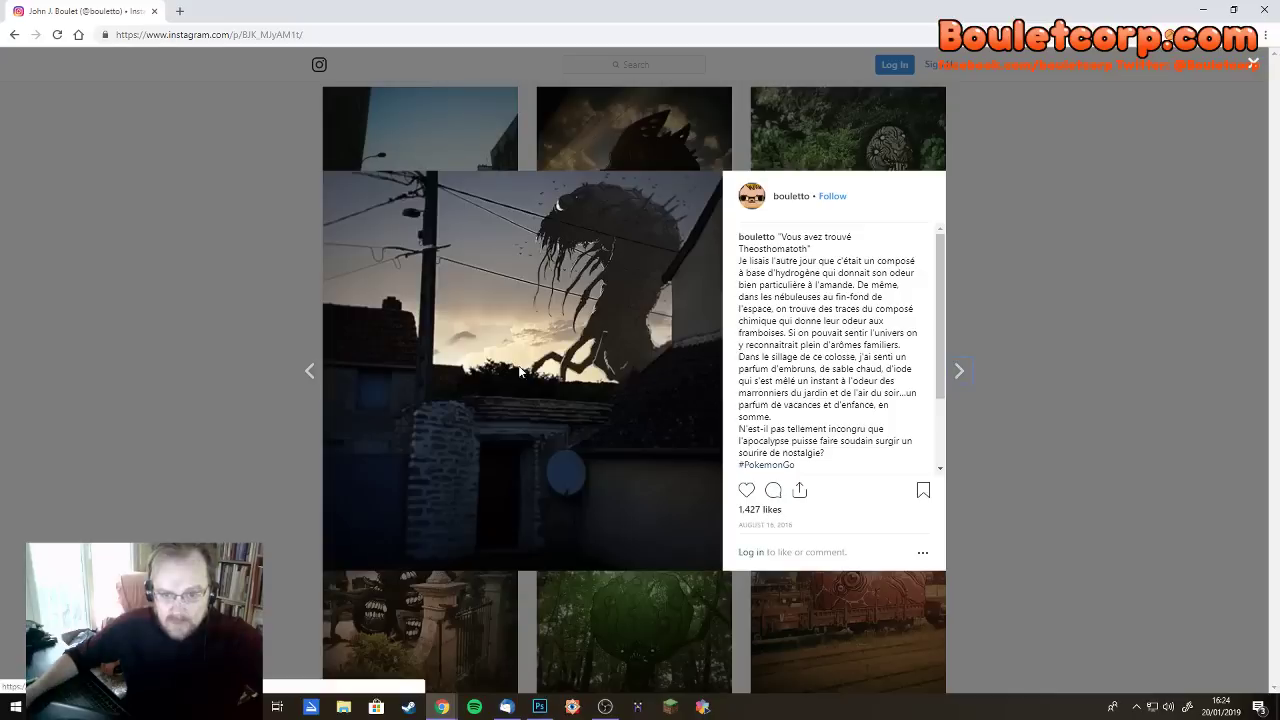
{"action": "left_click", "coordinate": [118, 355]}
{"action": "left_click", "coordinate": [860, 545]}
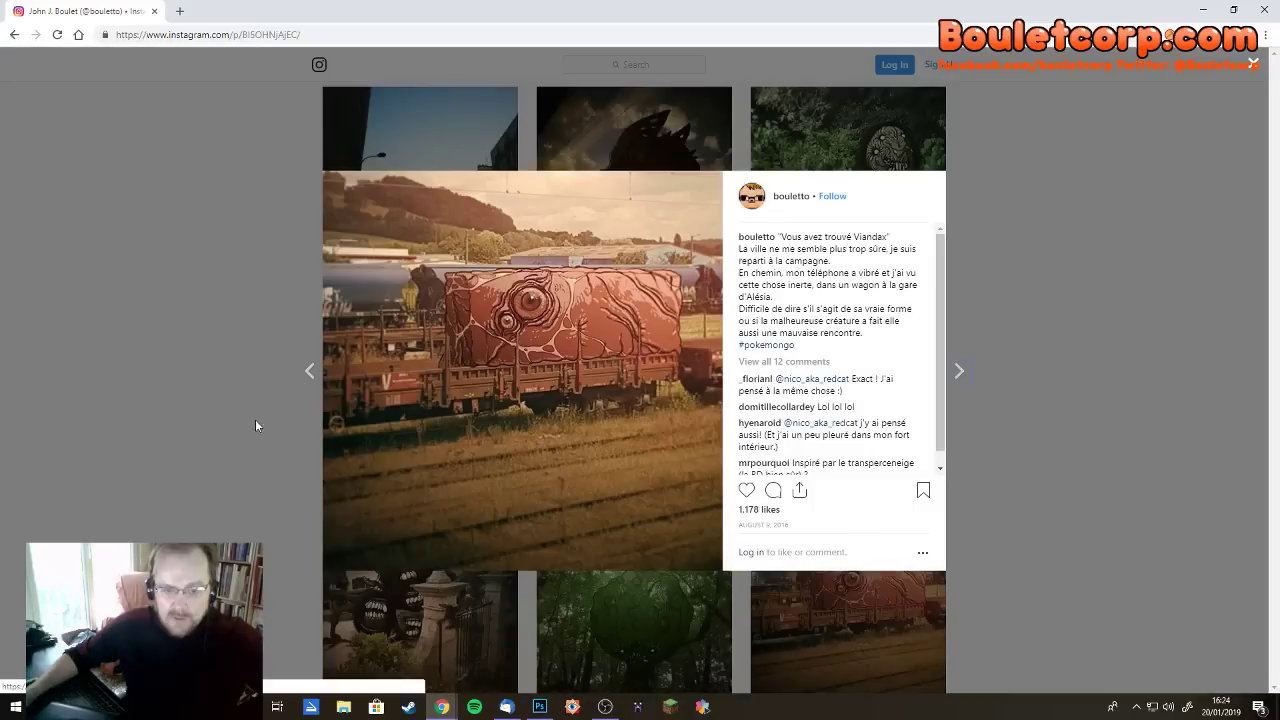
{"action": "left_click", "coordinate": [144, 395]}
{"action": "left_click", "coordinate": [420, 610]}
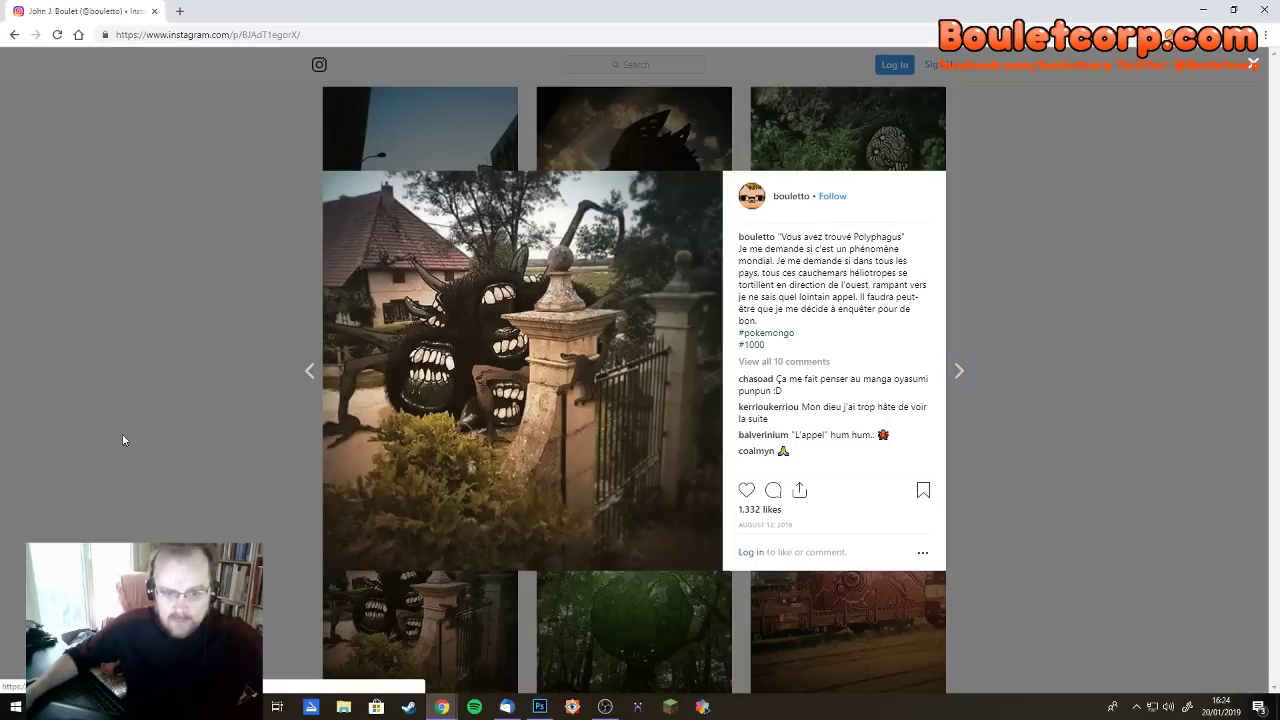
{"action": "left_click", "coordinate": [96, 369]}
{"action": "scroll", "coordinate": [417, 406], "scroll_direction": "up", "scroll_amount": 4}
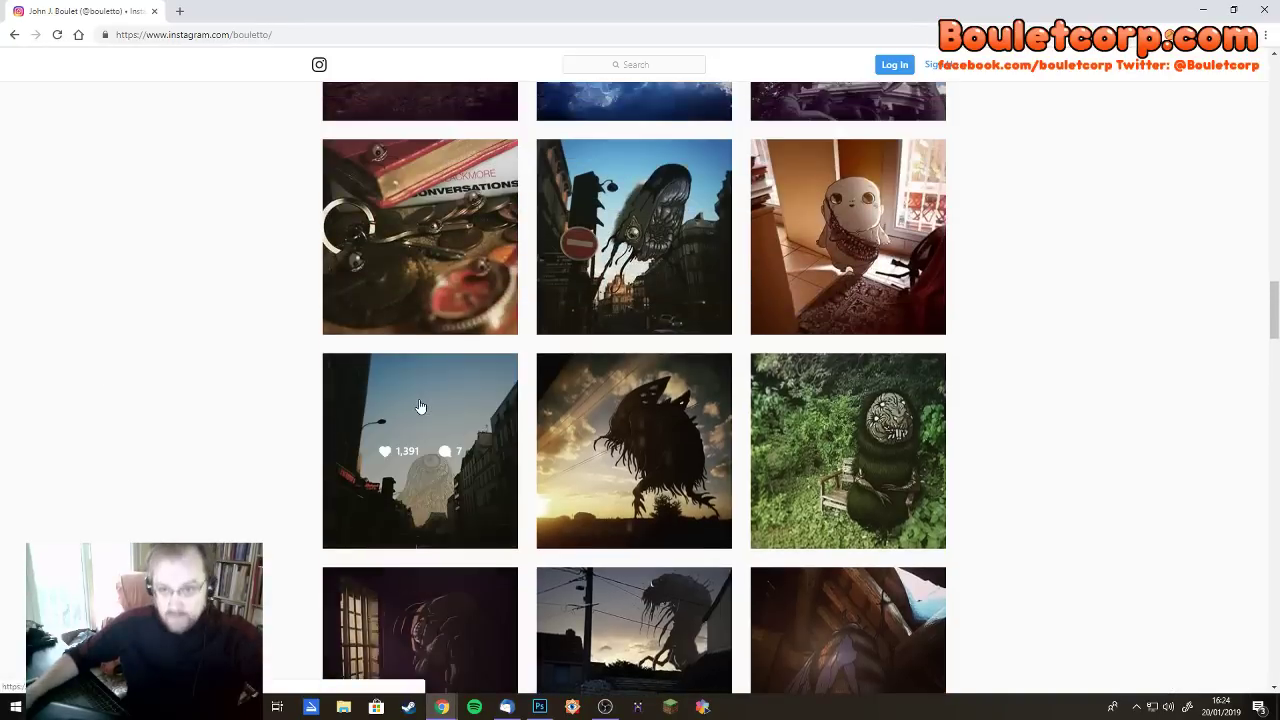
{"action": "left_click", "coordinate": [420, 406]}
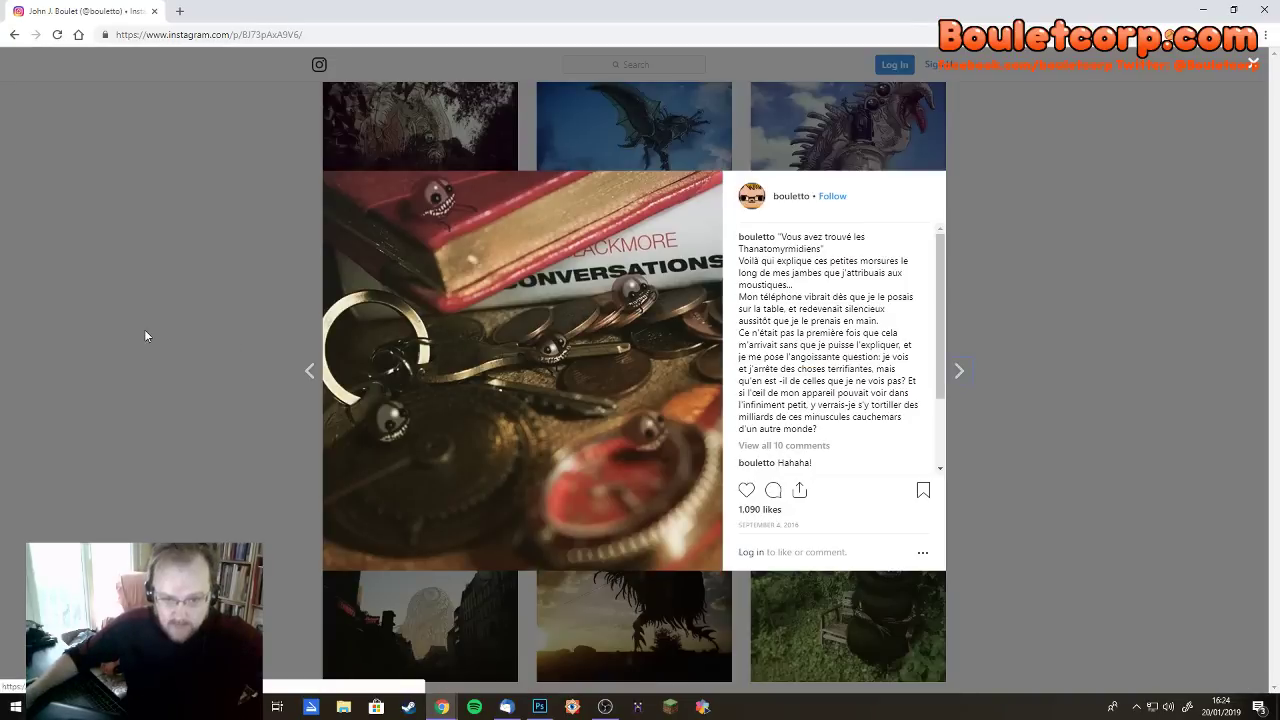
{"action": "left_click", "coordinate": [144, 336]}
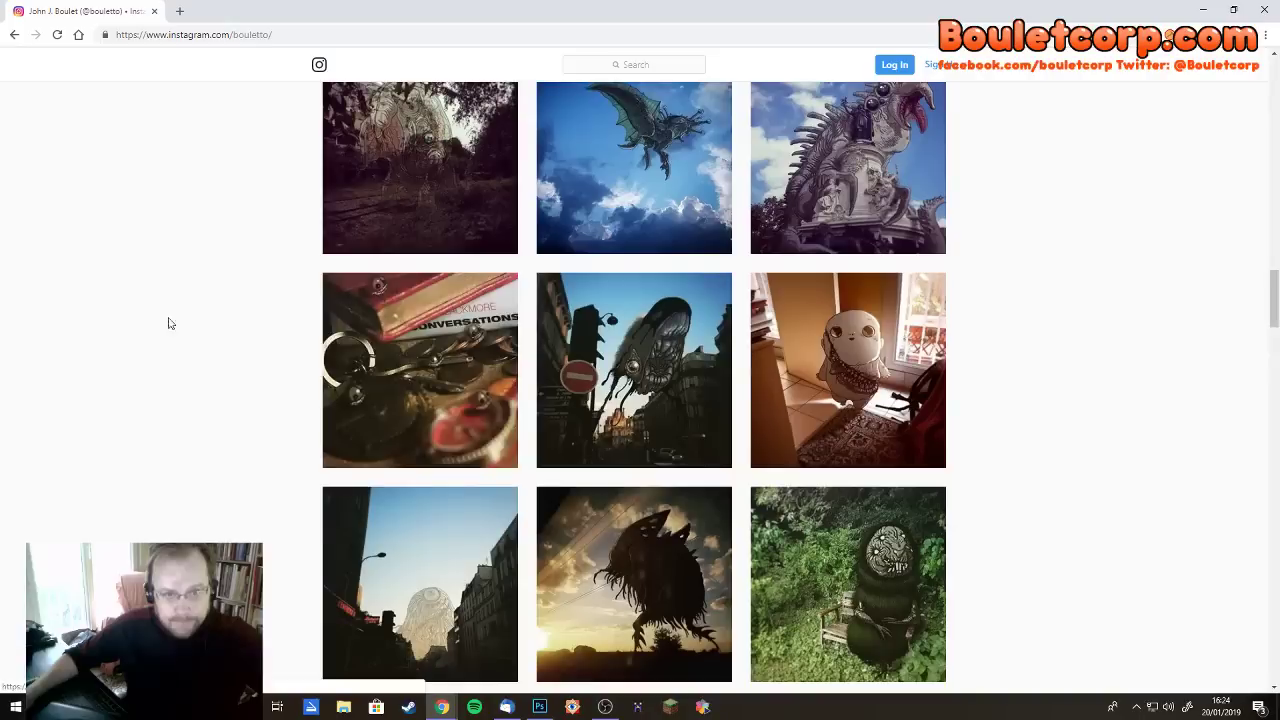
Return to the start of the profile and view its newest post, the pink creature in a city street, then close it
{"action": "scroll", "coordinate": [733, 365], "scroll_direction": "up", "scroll_amount": 6}
{"action": "scroll", "coordinate": [733, 365], "scroll_direction": "up", "scroll_amount": 10}
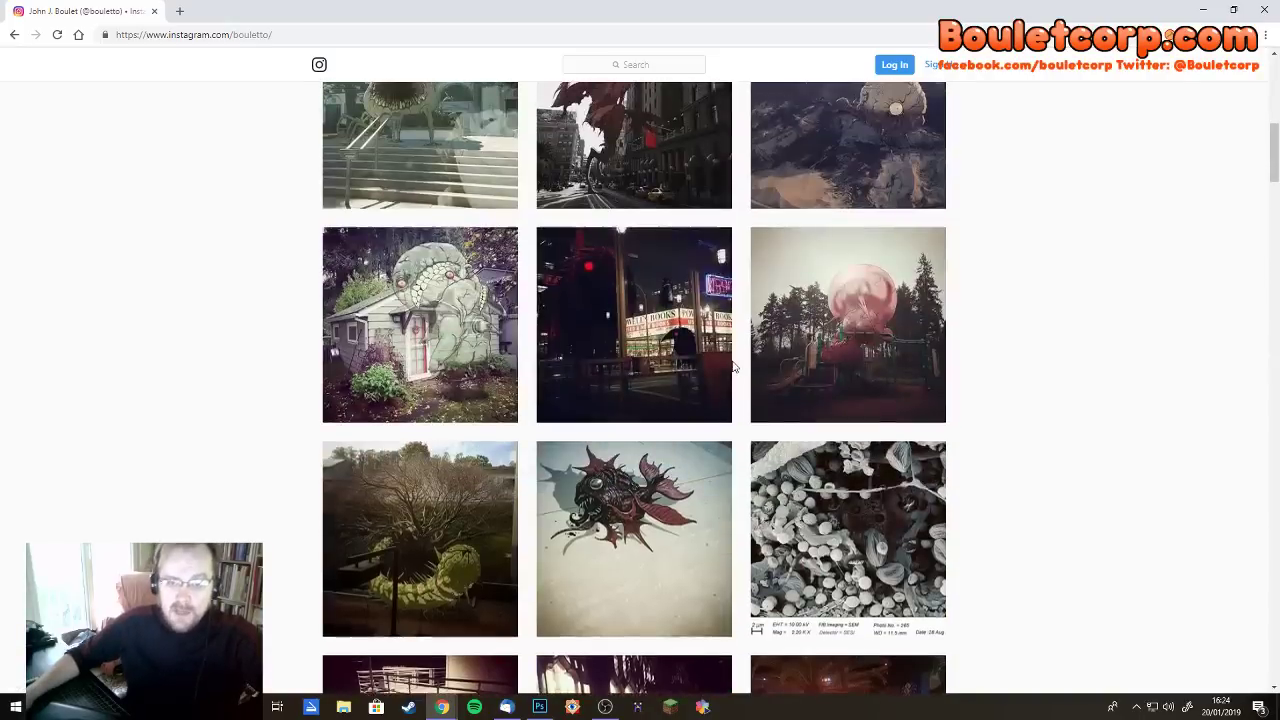
{"action": "scroll", "coordinate": [733, 365], "scroll_direction": "up", "scroll_amount": 5}
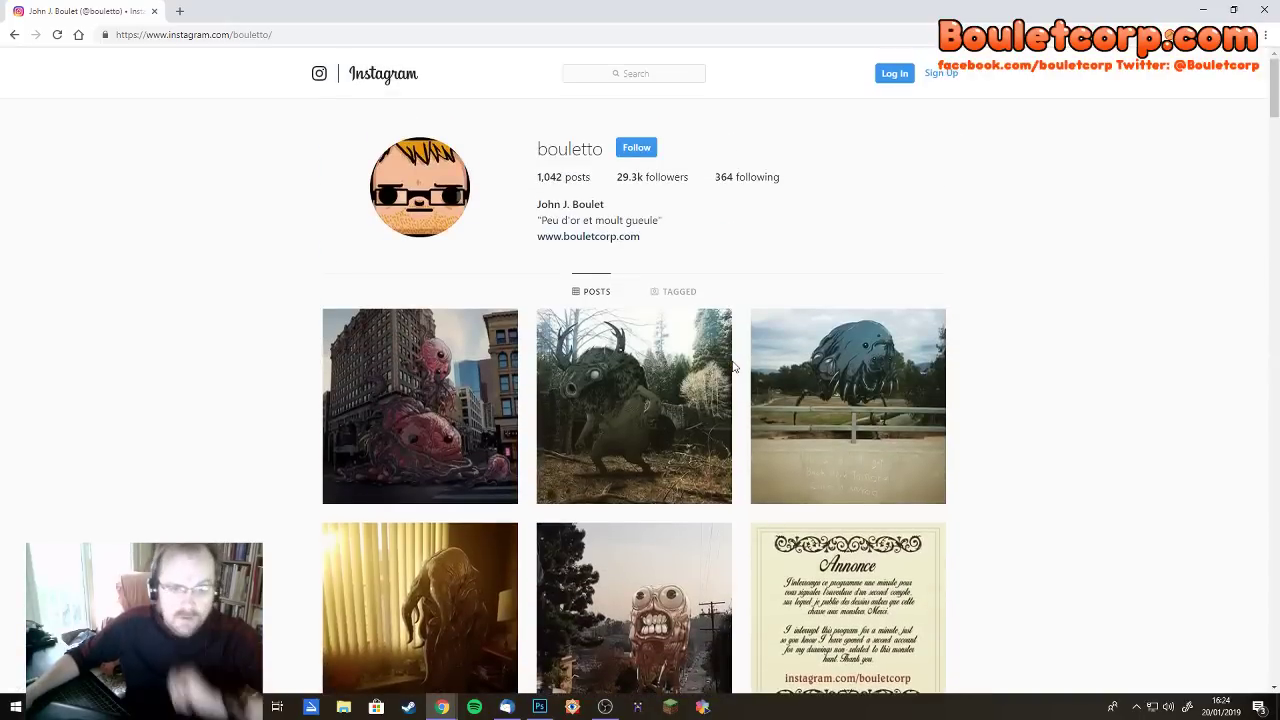
{"action": "left_click", "coordinate": [413, 348]}
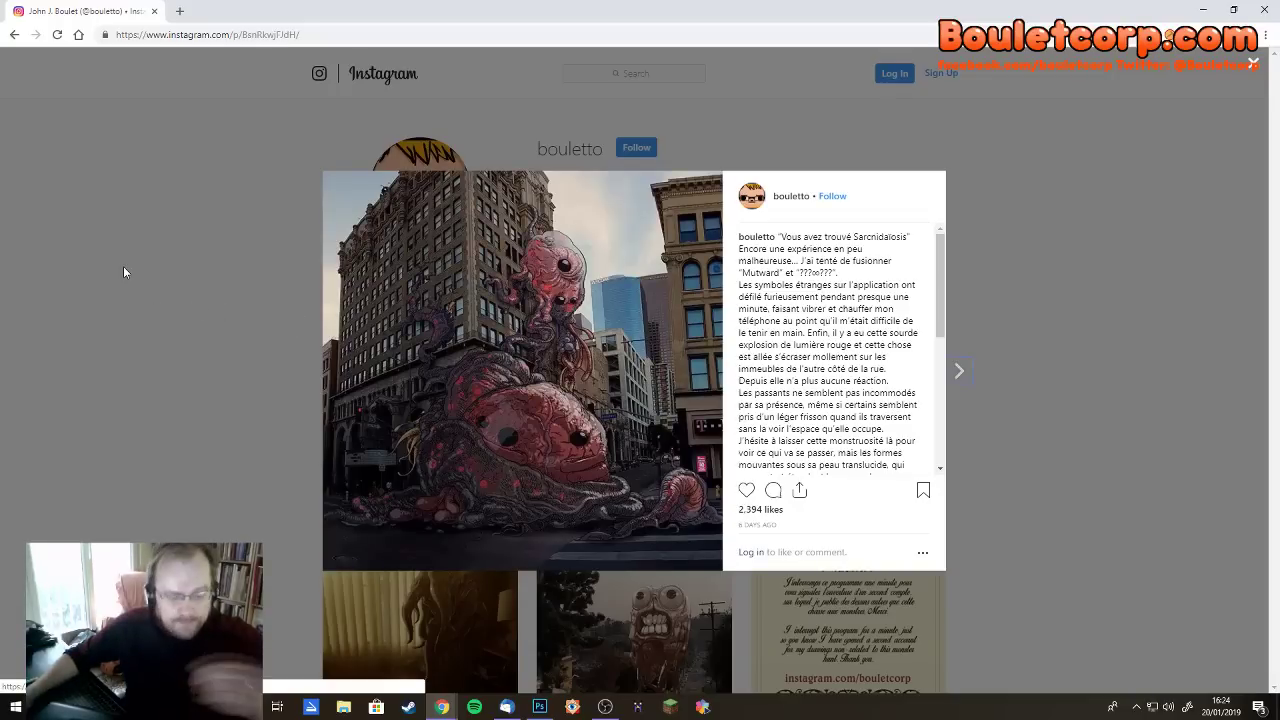
{"action": "left_click", "coordinate": [83, 274]}
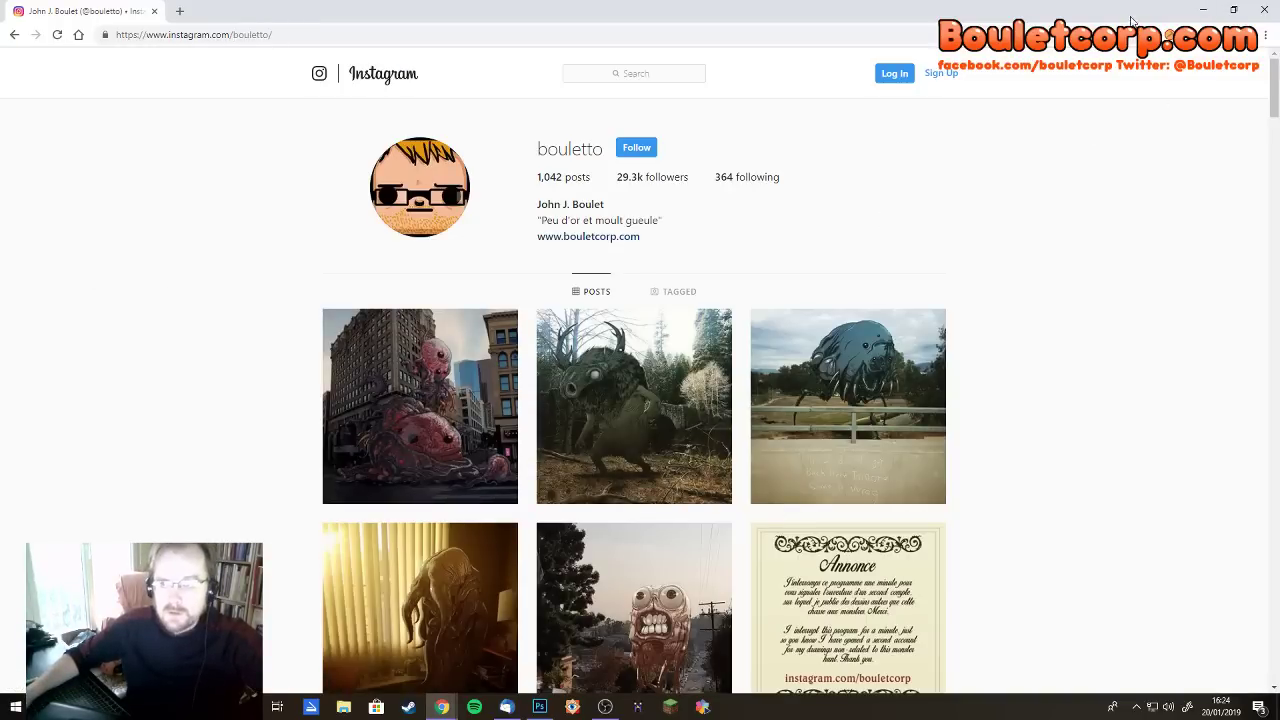
Switch to Photoshop and examine the black creature's head and open mouth up close in the monster composite
{"action": "key", "text": "alt+Tab"}
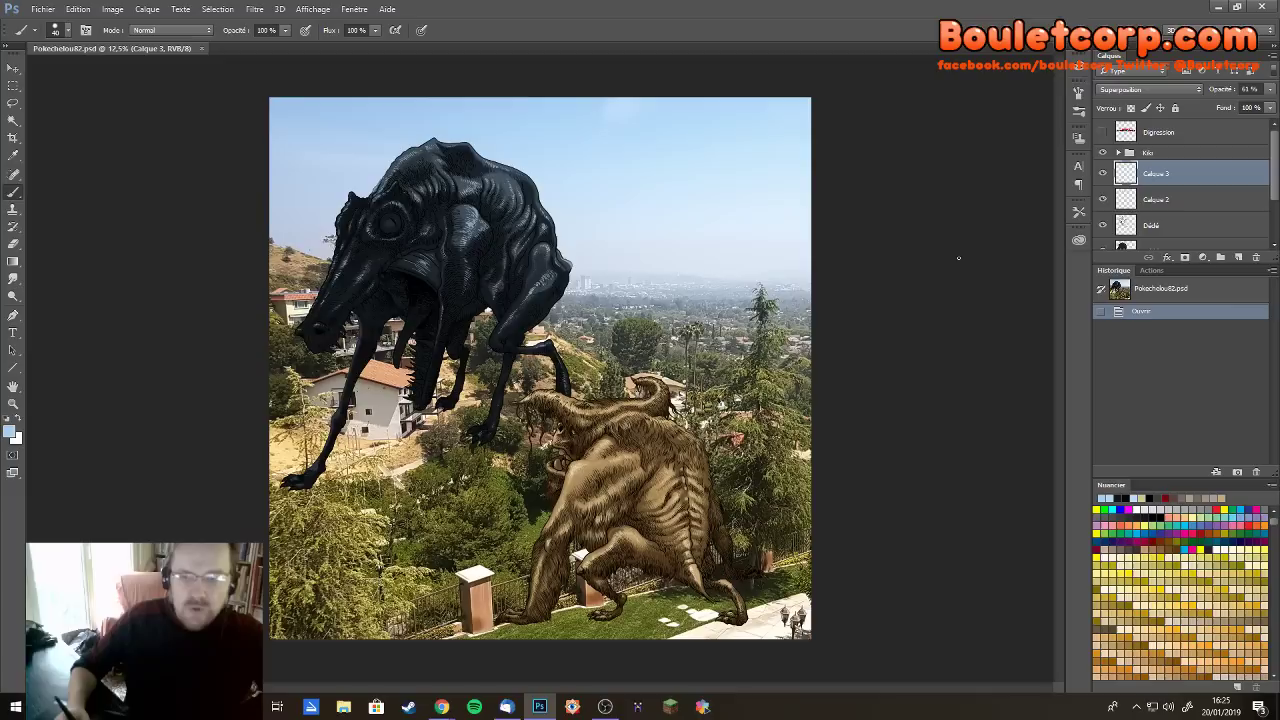
{"action": "left_click_drag", "start_coordinate": [955, 238], "coordinate": [944, 259]}
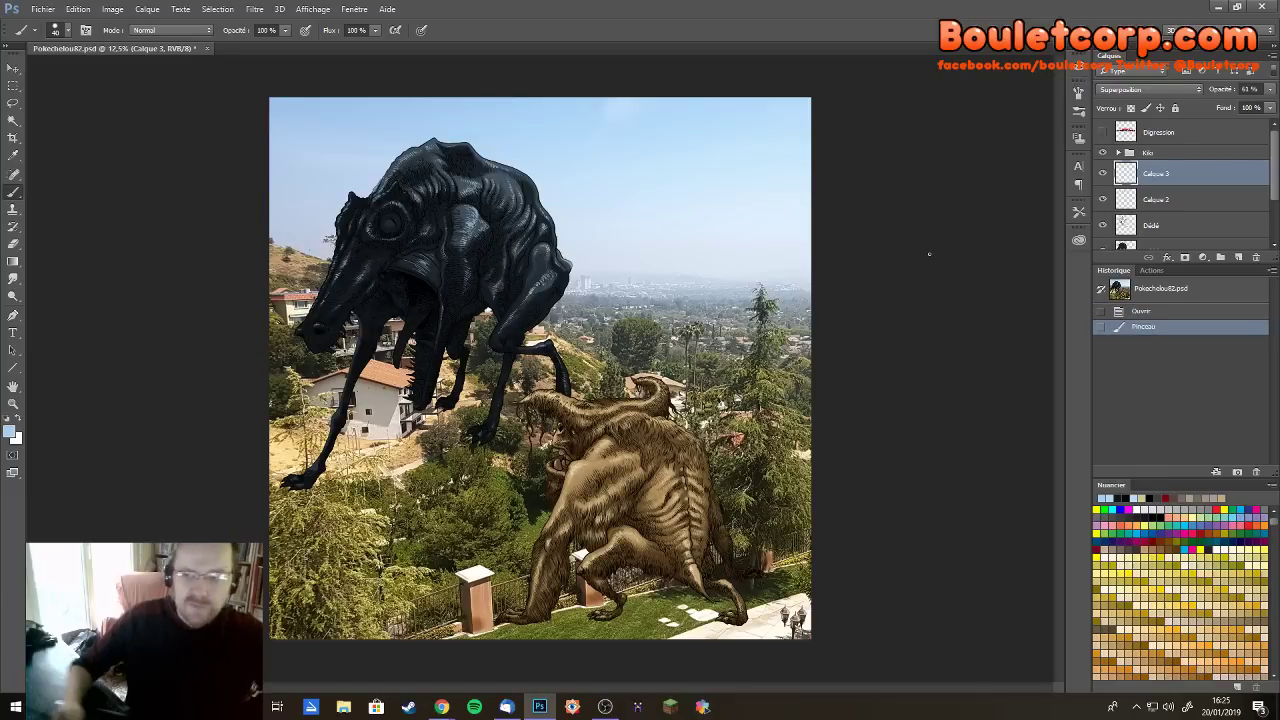
{"action": "key", "text": "ctrl+plus"}
{"action": "key", "text": "ctrl+plus"}
{"action": "key", "text": "ctrl+plus"}
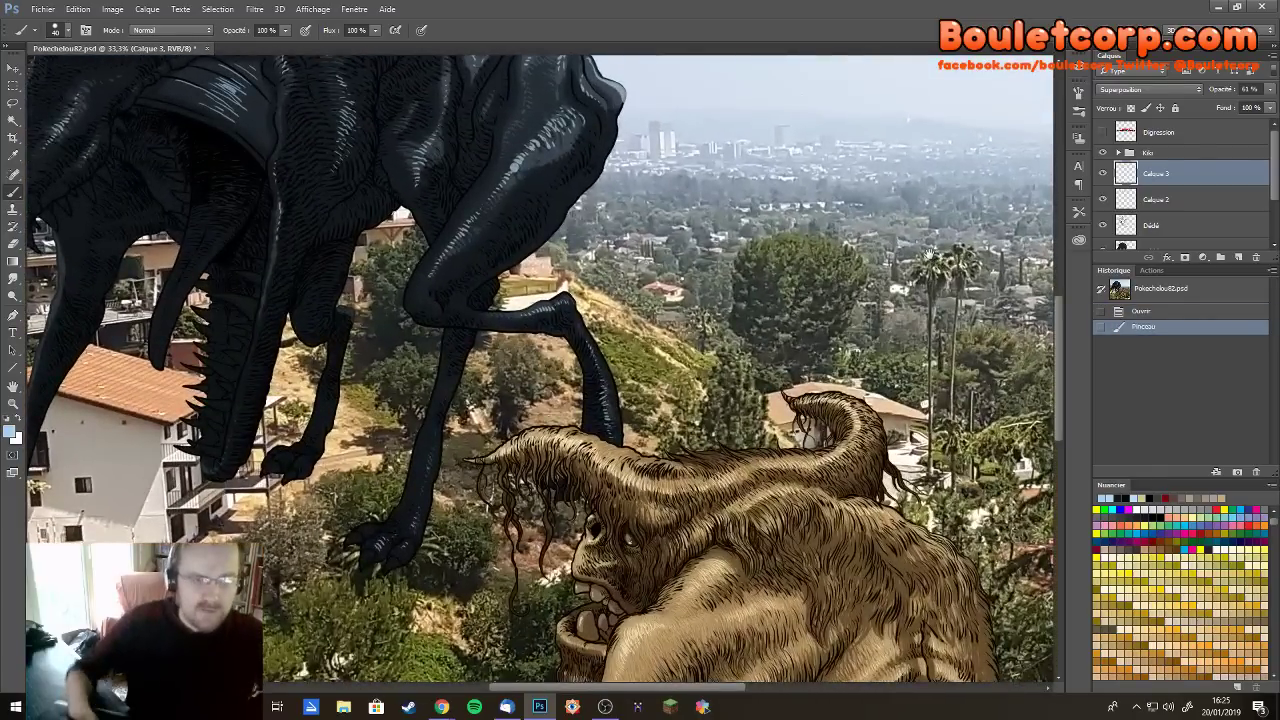
{"action": "scroll", "coordinate": [930, 254], "scroll_direction": "up", "scroll_amount": 5}
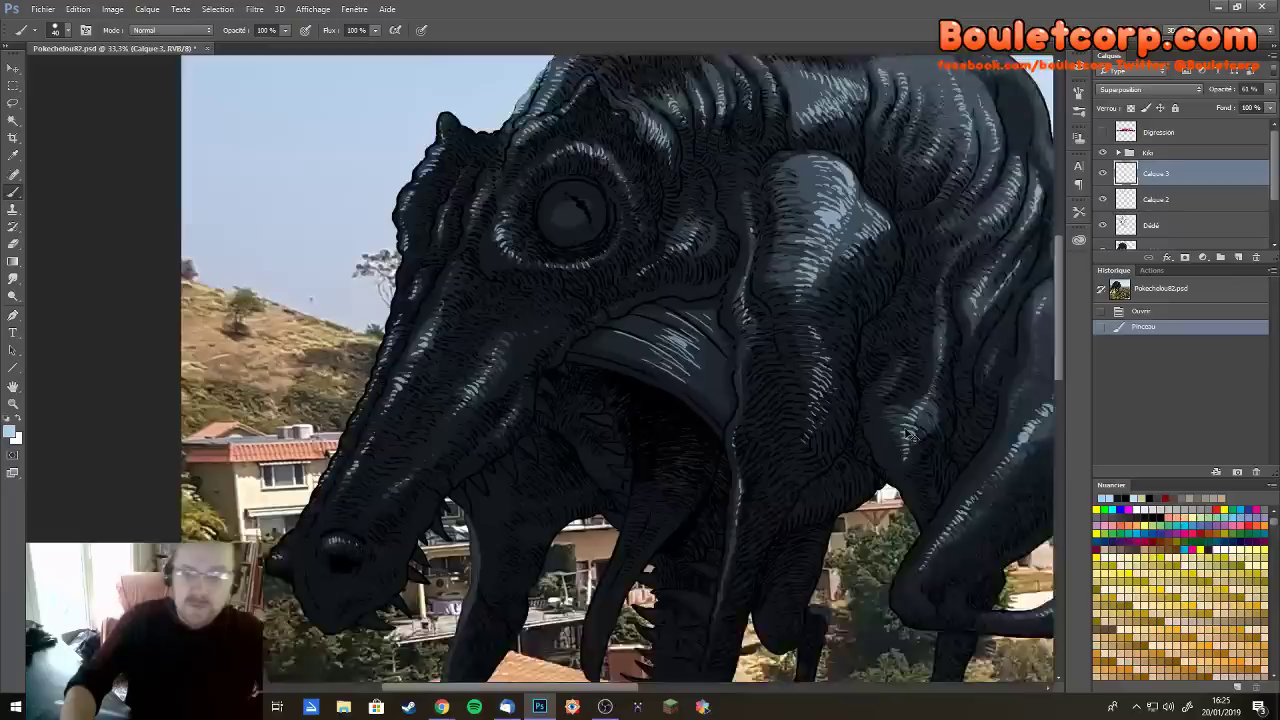
{"action": "key", "text": "ctrl+plus"}
{"action": "key", "text": "ctrl+plus"}
{"action": "mouse_move", "coordinate": [910, 435]}
{"action": "left_mouse_down"}
{"action": "mouse_move", "coordinate": [814, 266]}
{"action": "mouse_move", "coordinate": [938, 333]}
{"action": "left_mouse_up"}
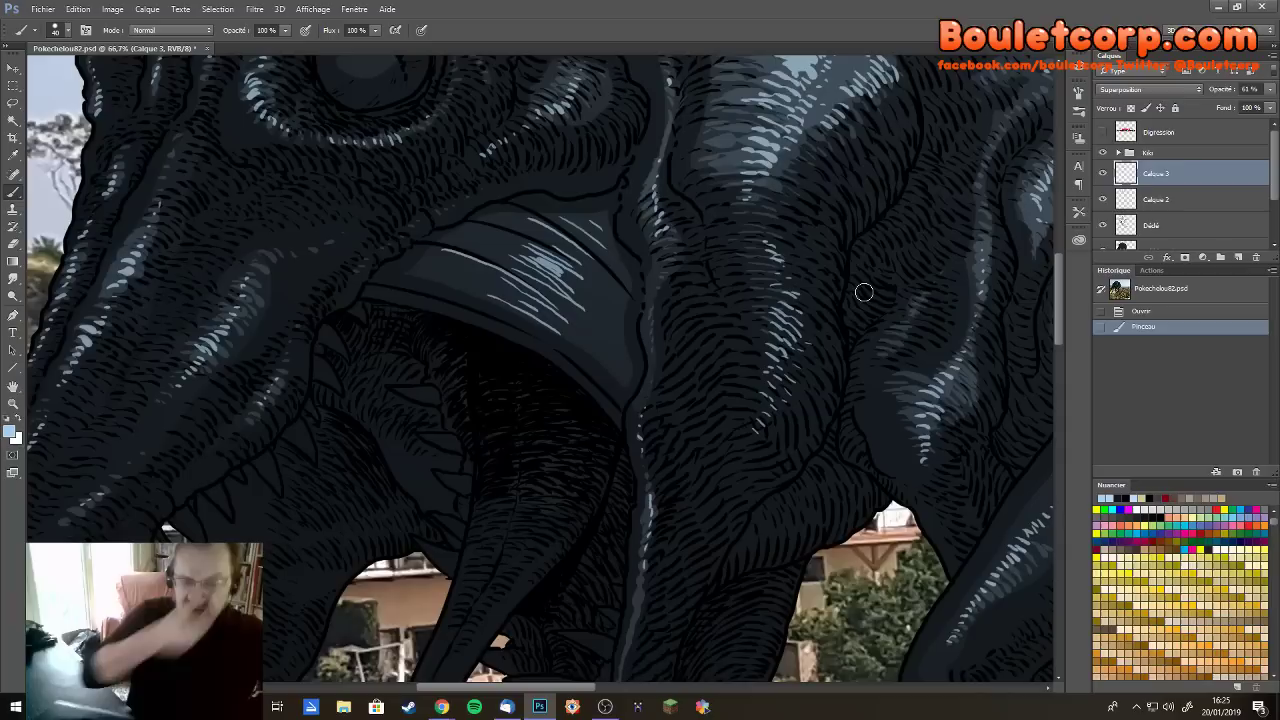
Select the smooth skin flap above the black creature's open mouth by tracing its outline with the Polygonal Lasso
{"action": "key", "text": "l"}
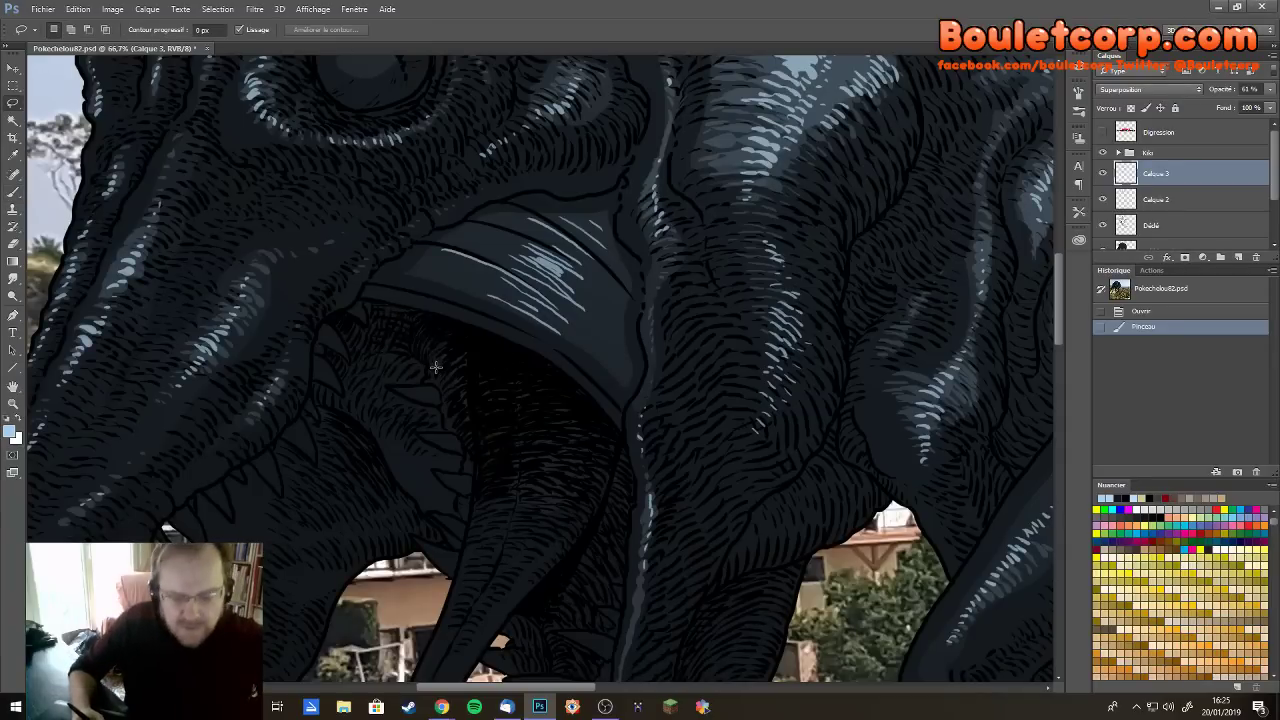
{"action": "key", "text": "shift+l"}
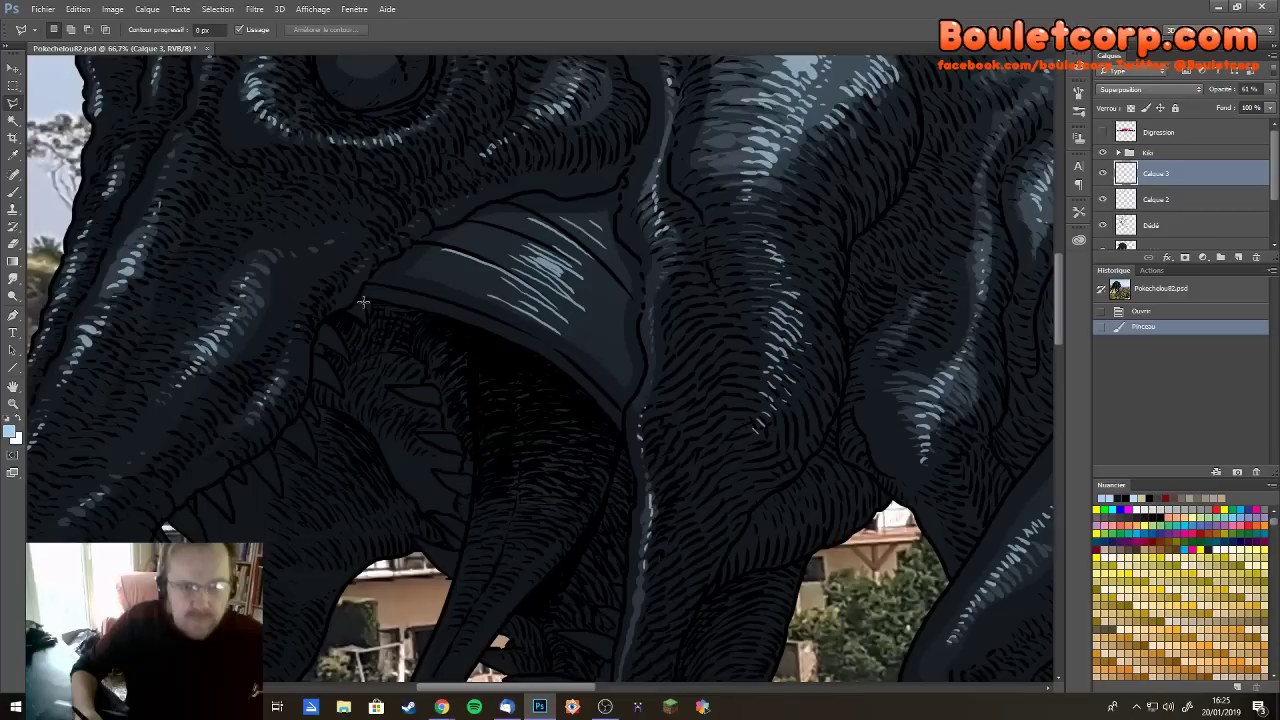
{"action": "left_click", "coordinate": [358, 298]}
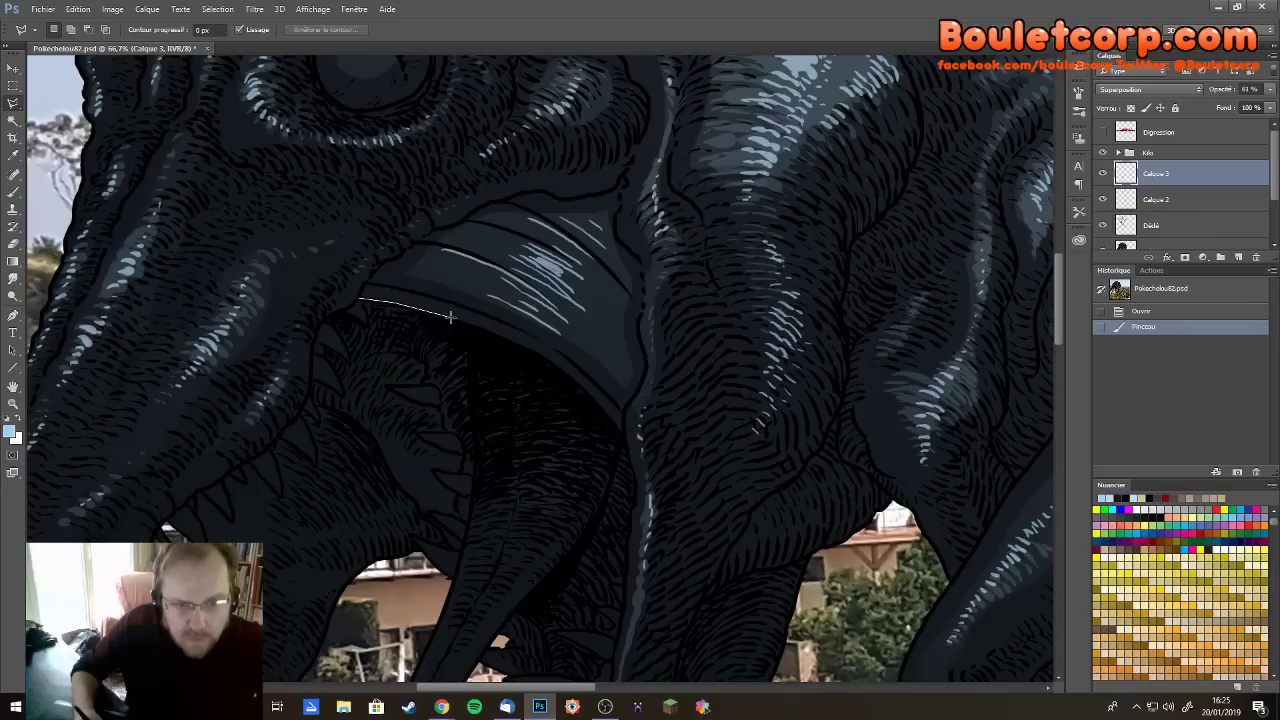
{"action": "mouse_move", "coordinate": [450, 316]}
{"action": "left_mouse_down"}
{"action": "mouse_move", "coordinate": [634, 397]}
{"action": "mouse_move", "coordinate": [604, 406]}
{"action": "mouse_move", "coordinate": [569, 386]}
{"action": "mouse_move", "coordinate": [591, 391]}
{"action": "mouse_move", "coordinate": [624, 437]}
{"action": "mouse_move", "coordinate": [647, 366]}
{"action": "mouse_move", "coordinate": [636, 333]}
{"action": "mouse_move", "coordinate": [645, 276]}
{"action": "mouse_move", "coordinate": [613, 218]}
{"action": "mouse_move", "coordinate": [624, 178]}
{"action": "mouse_move", "coordinate": [590, 197]}
{"action": "mouse_move", "coordinate": [526, 192]}
{"action": "mouse_move", "coordinate": [424, 237]}
{"action": "left_mouse_up"}
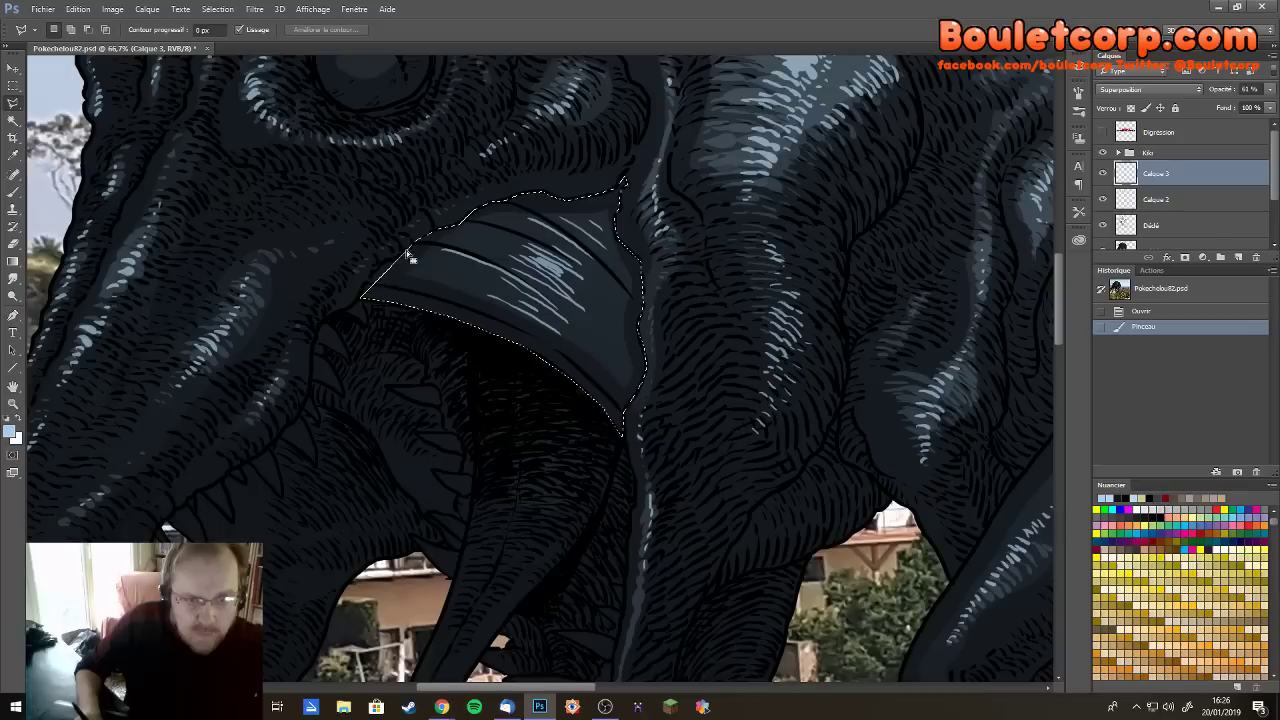
{"action": "double_click", "coordinate": [405, 250]}
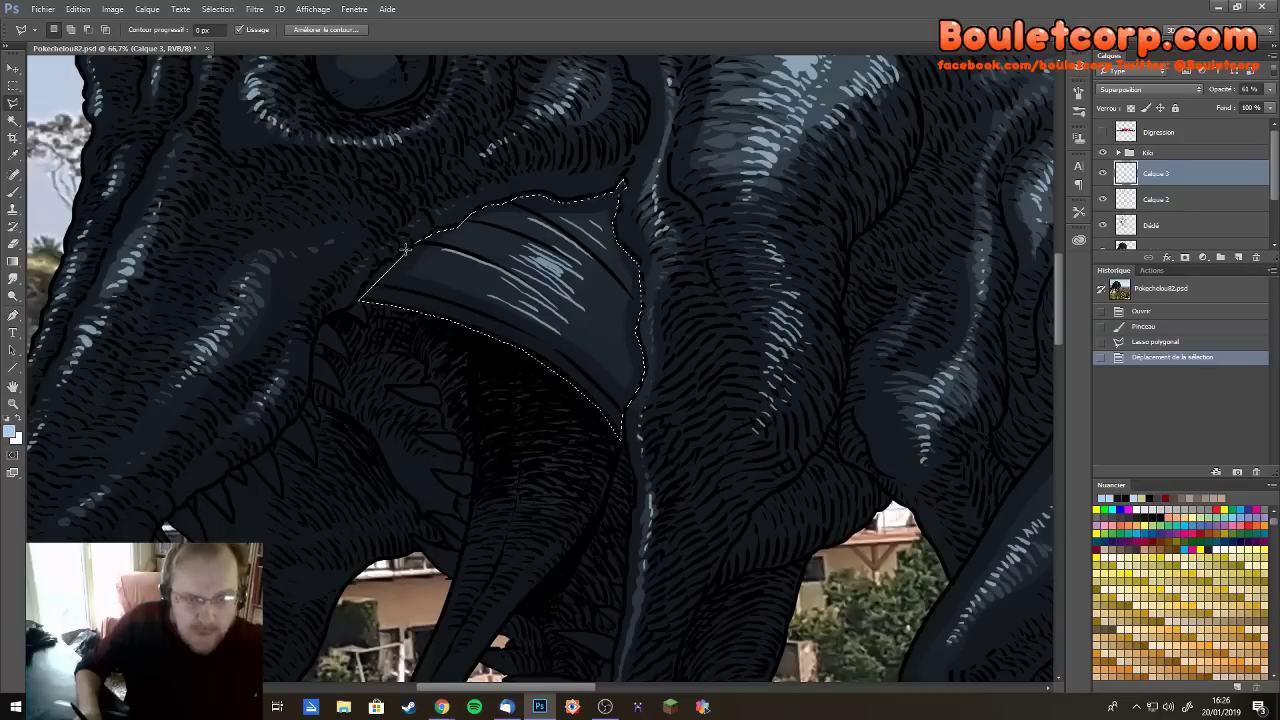
Add the missed corner strip of the skin flap, nearest the snout, to the selection with the freehand Lasso
{"action": "key", "text": "shift+l"}
{"action": "left_click", "coordinate": [318, 313], "text": "shift"}
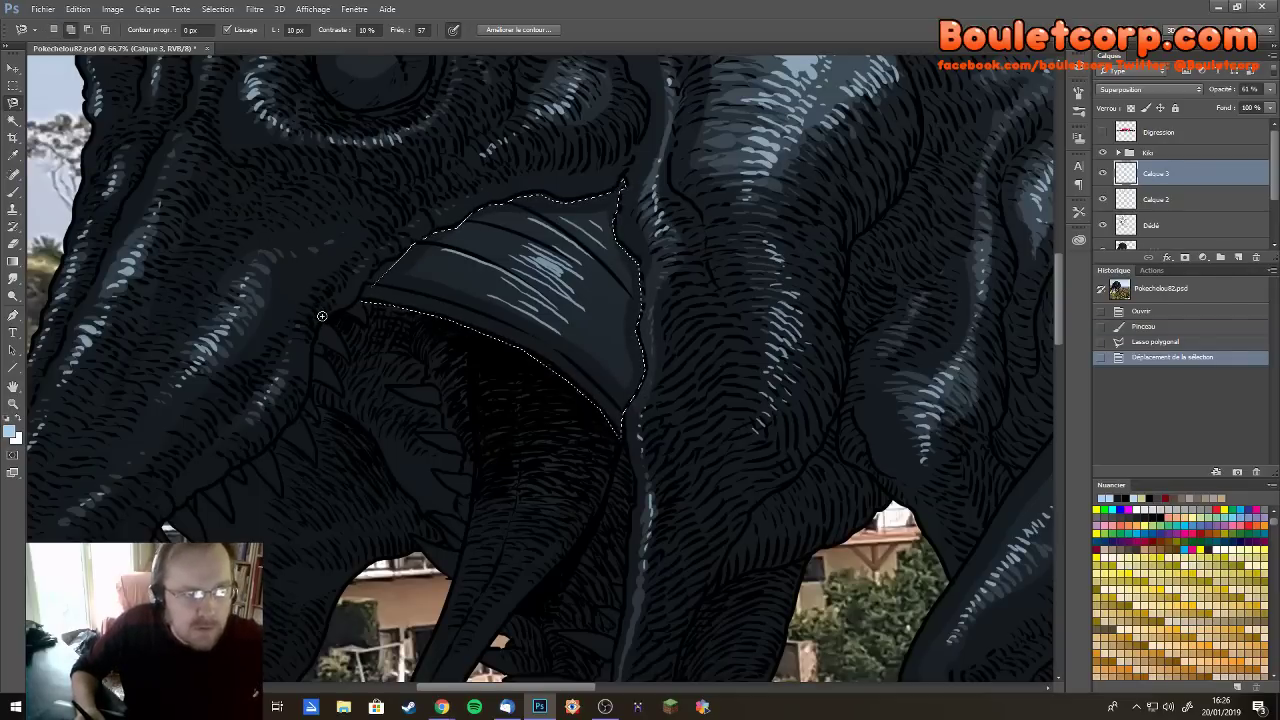
{"action": "key", "text": "shift+l"}
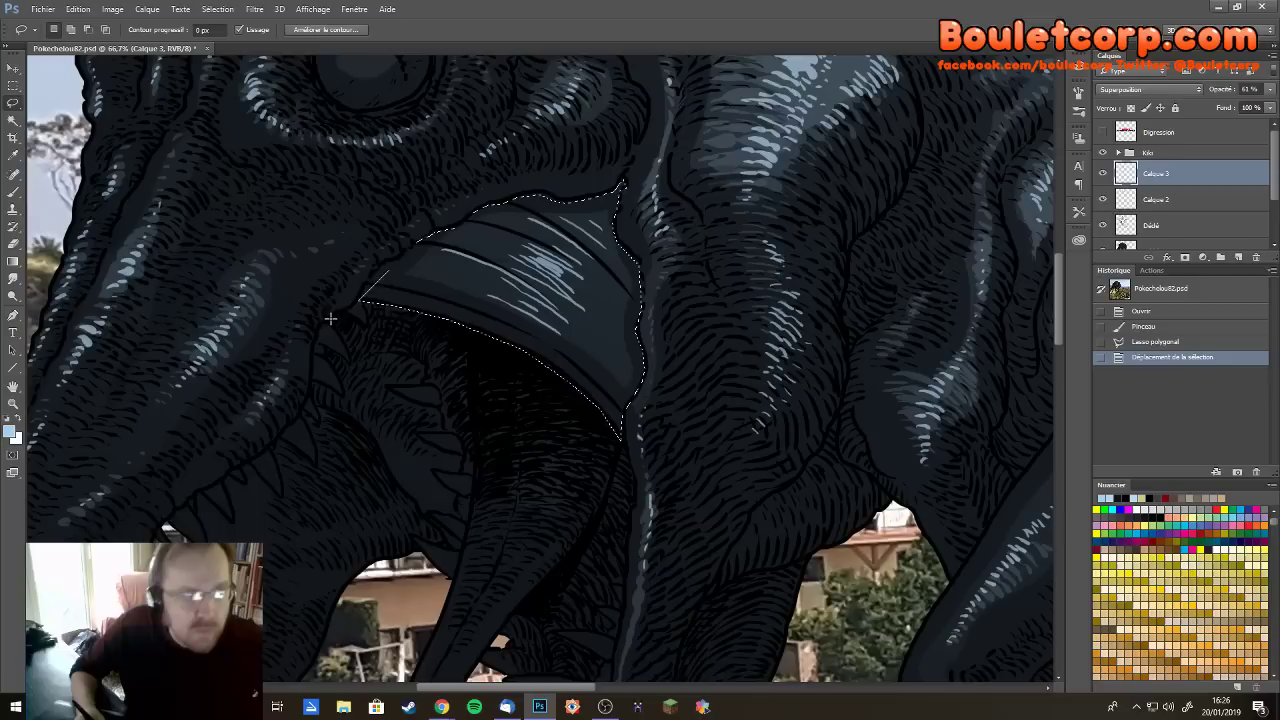
{"action": "left_click_drag", "start_coordinate": [406, 264], "coordinate": [405, 256]}
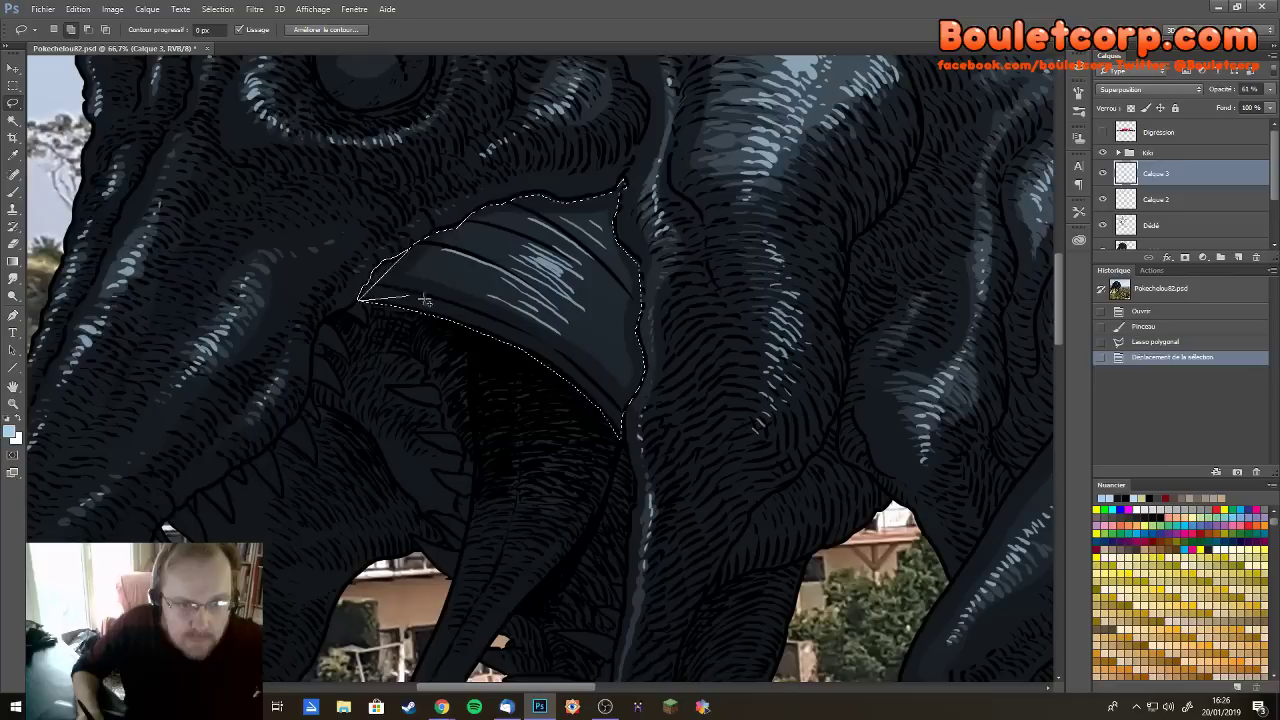
{"action": "left_click_drag", "start_coordinate": [425, 300], "coordinate": [450, 320]}
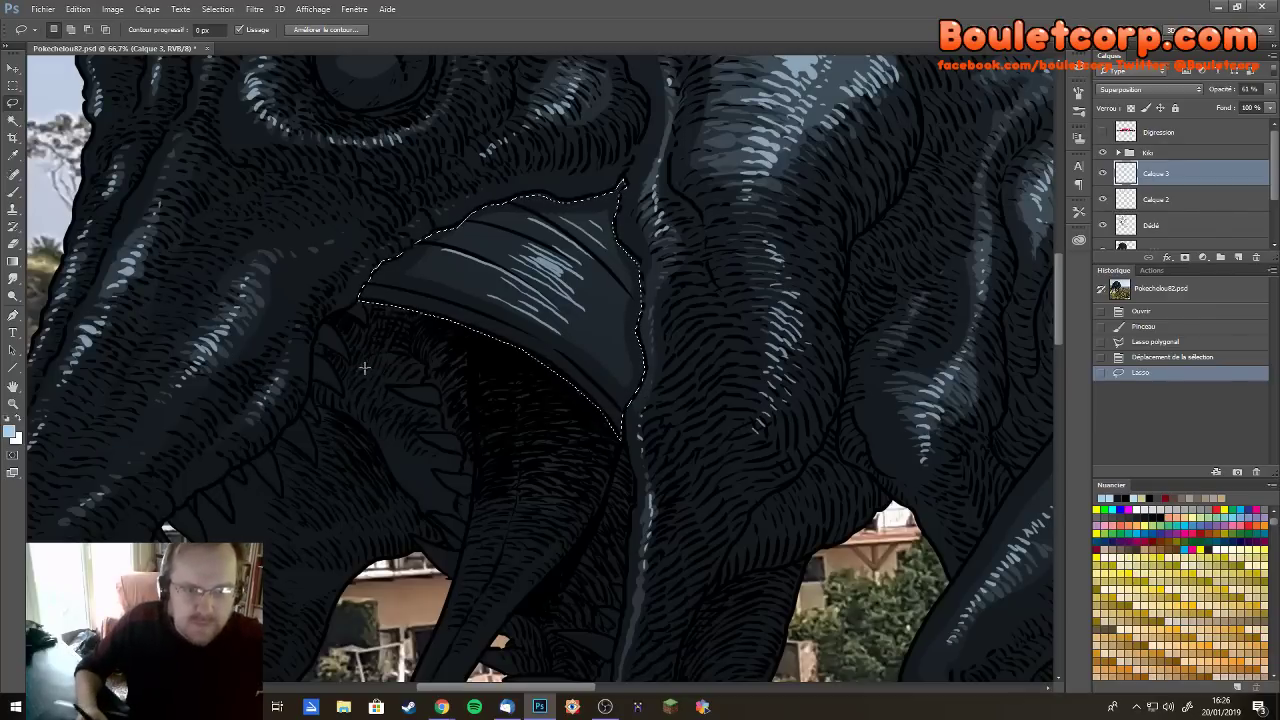
Add the fleshy patch at the corner of the mouth, below the skin flap, to the selection with the Lasso, following the small teeth
{"action": "left_click_drag", "start_coordinate": [338, 377], "coordinate": [409, 348]}
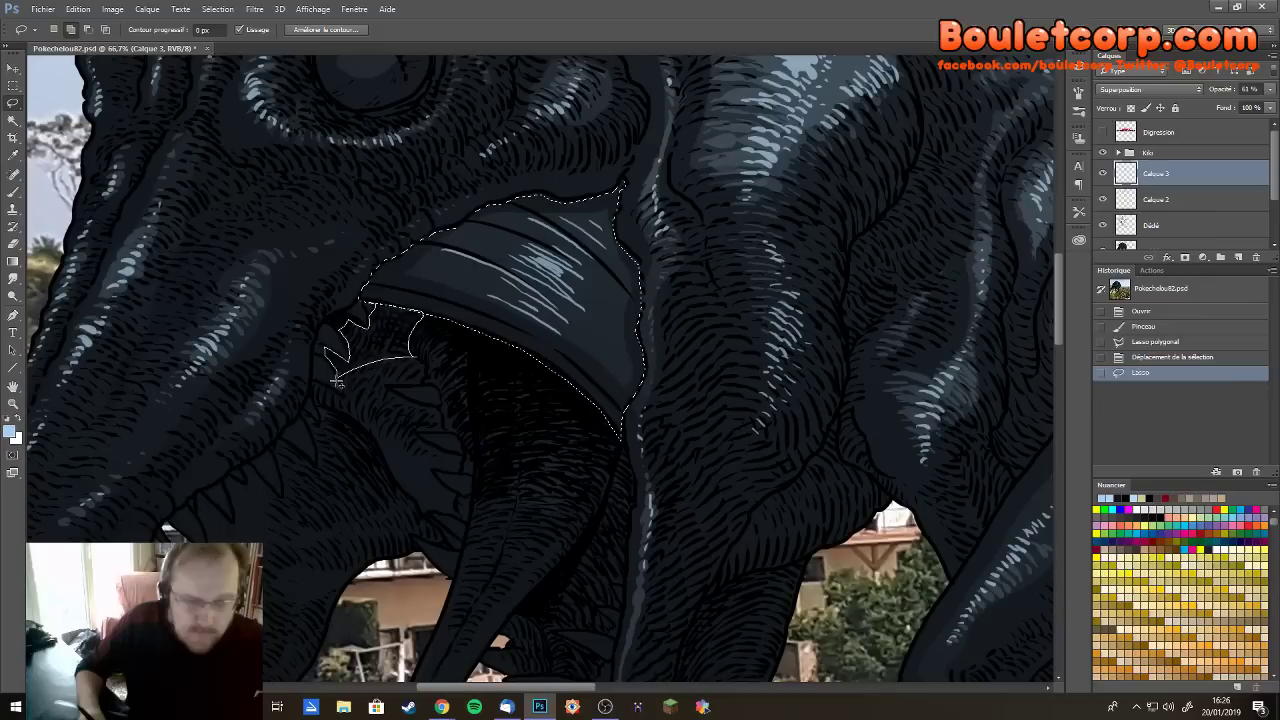
{"action": "left_click_drag", "start_coordinate": [337, 381], "coordinate": [338, 376]}
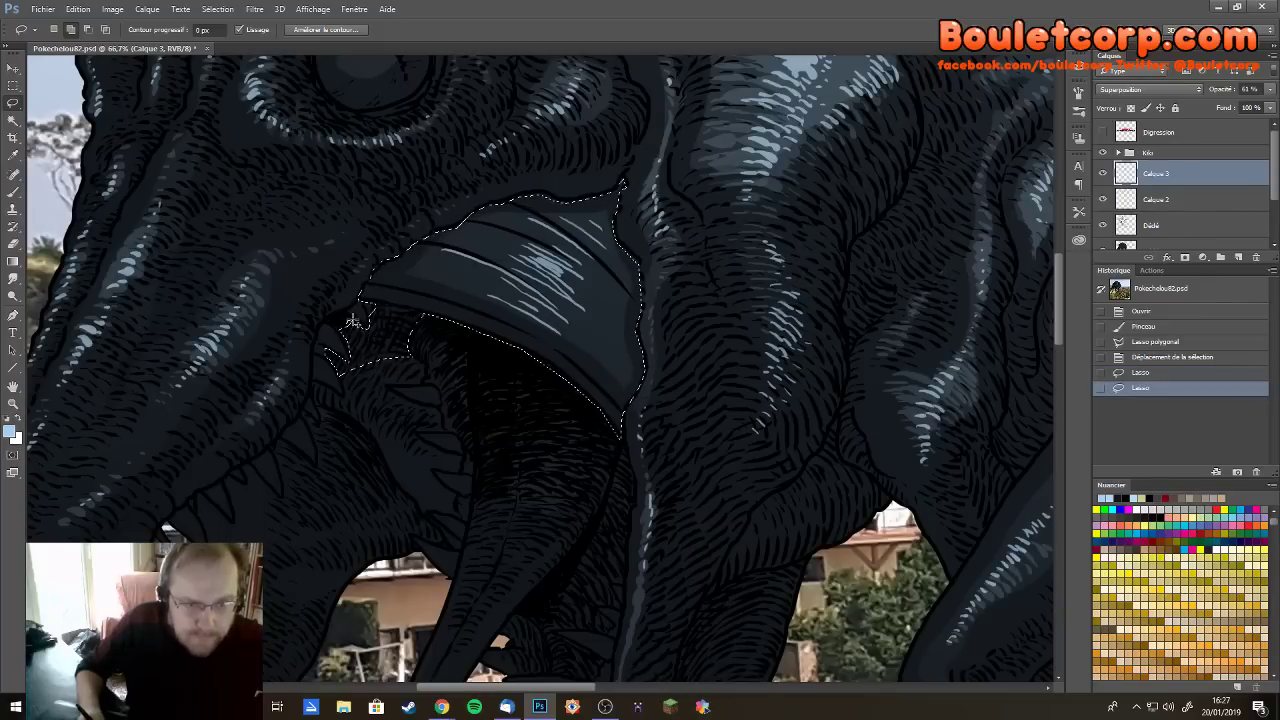
{"action": "left_click_drag", "start_coordinate": [368, 330], "coordinate": [366, 345]}
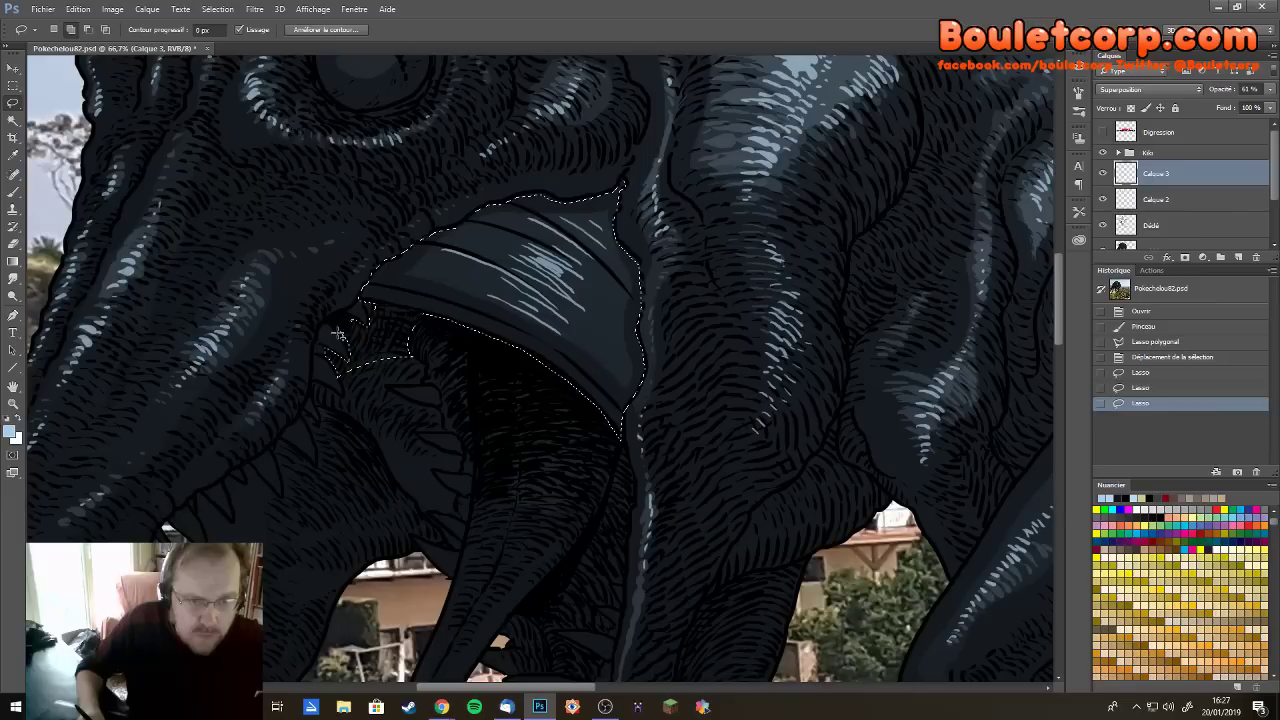
{"action": "left_click_drag", "start_coordinate": [354, 320], "coordinate": [360, 342]}
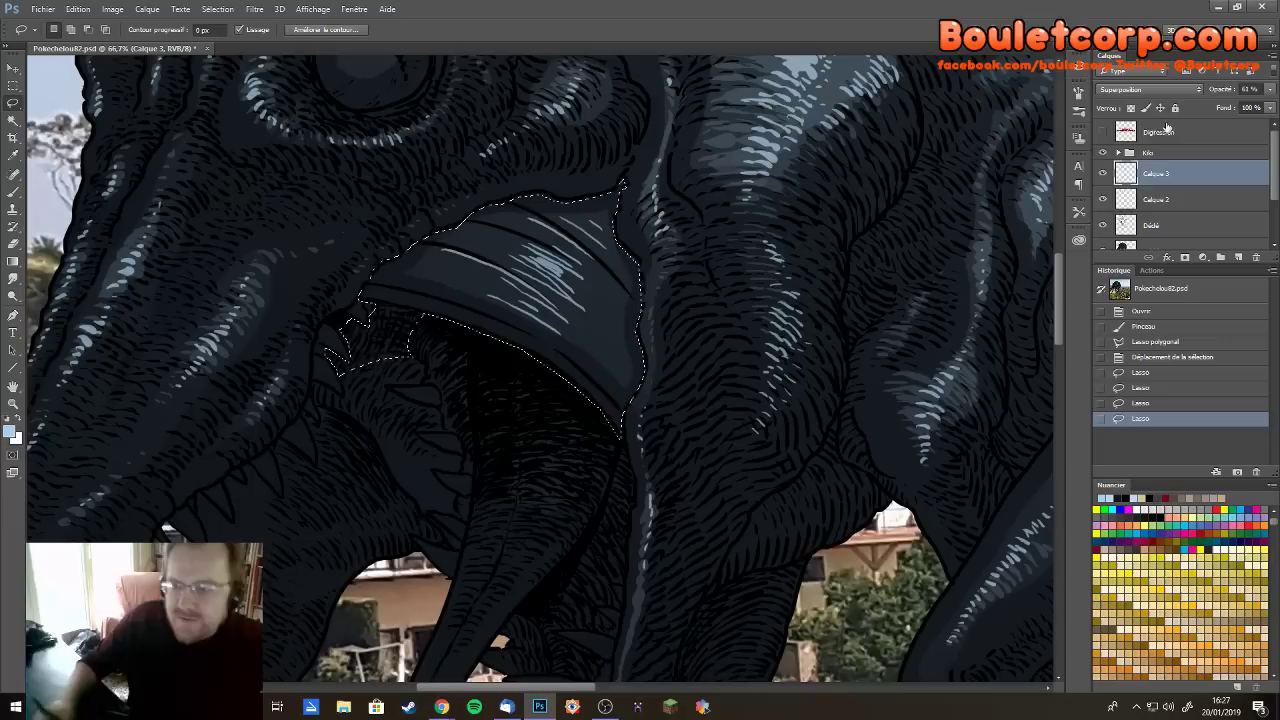
On the Dédé Couleur layer, shift the selected mouth areas towards teal with Hue/Saturation, using saturation +27 and lightness 0
{"action": "left_click", "coordinate": [1160, 246]}
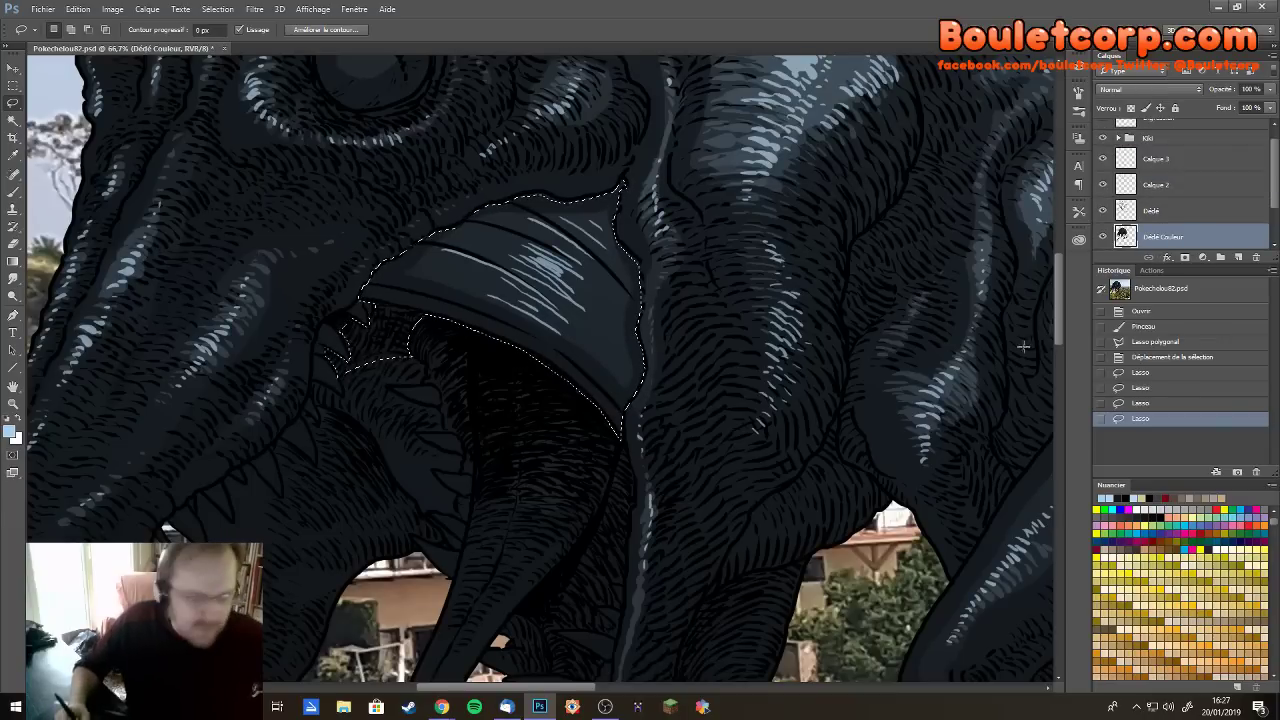
{"action": "key", "text": "ctrl+d"}
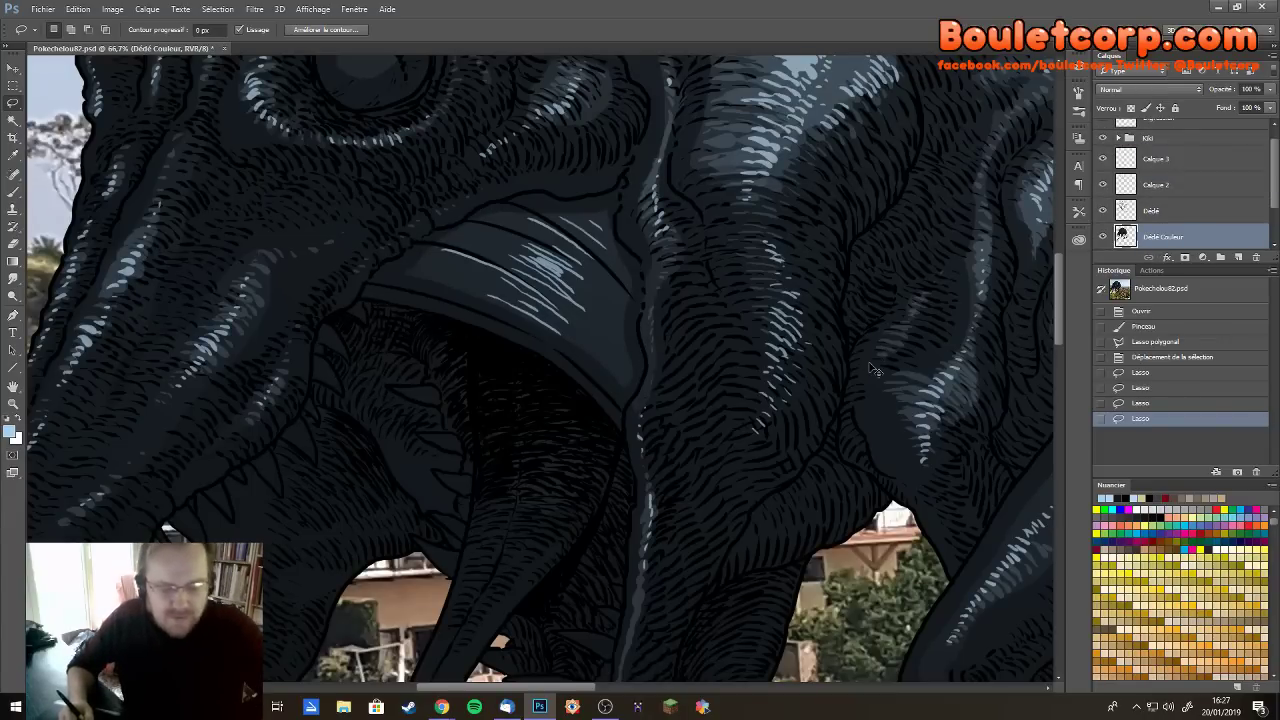
{"action": "key", "text": "ctrl+u"}
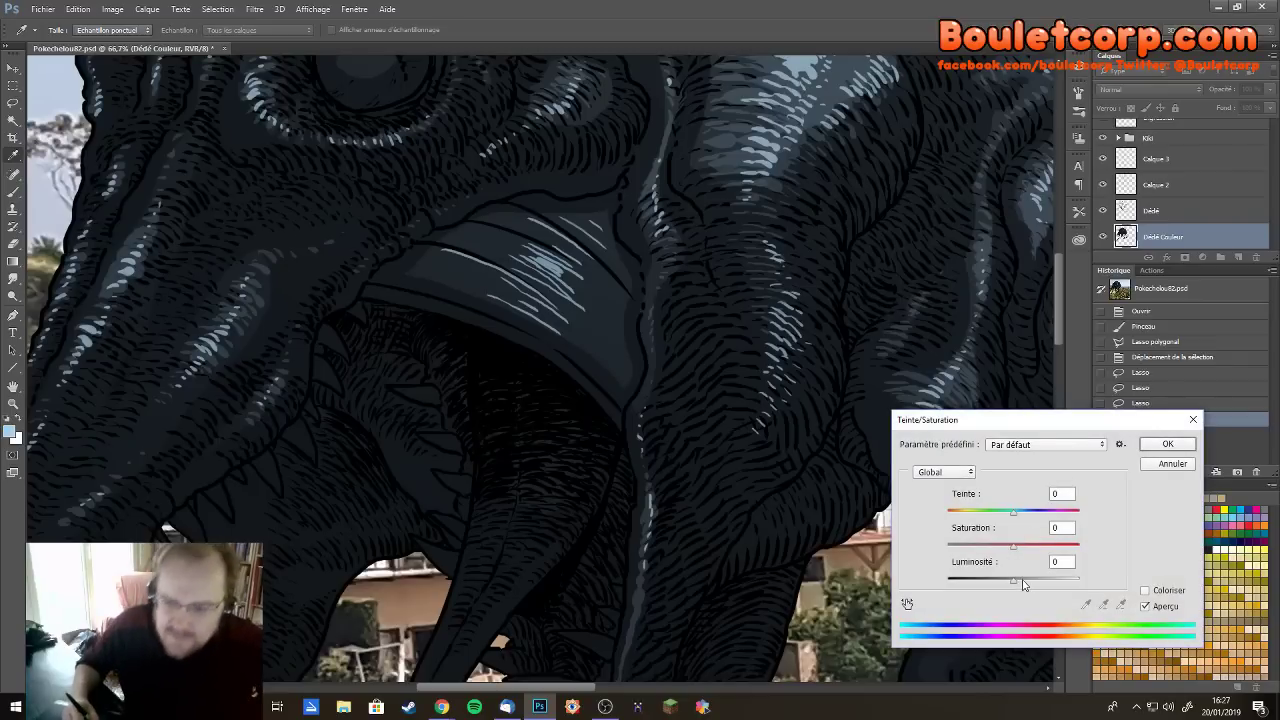
{"action": "left_click", "coordinate": [1024, 582]}
{"action": "left_click_drag", "start_coordinate": [1024, 548], "coordinate": [1033, 548]}
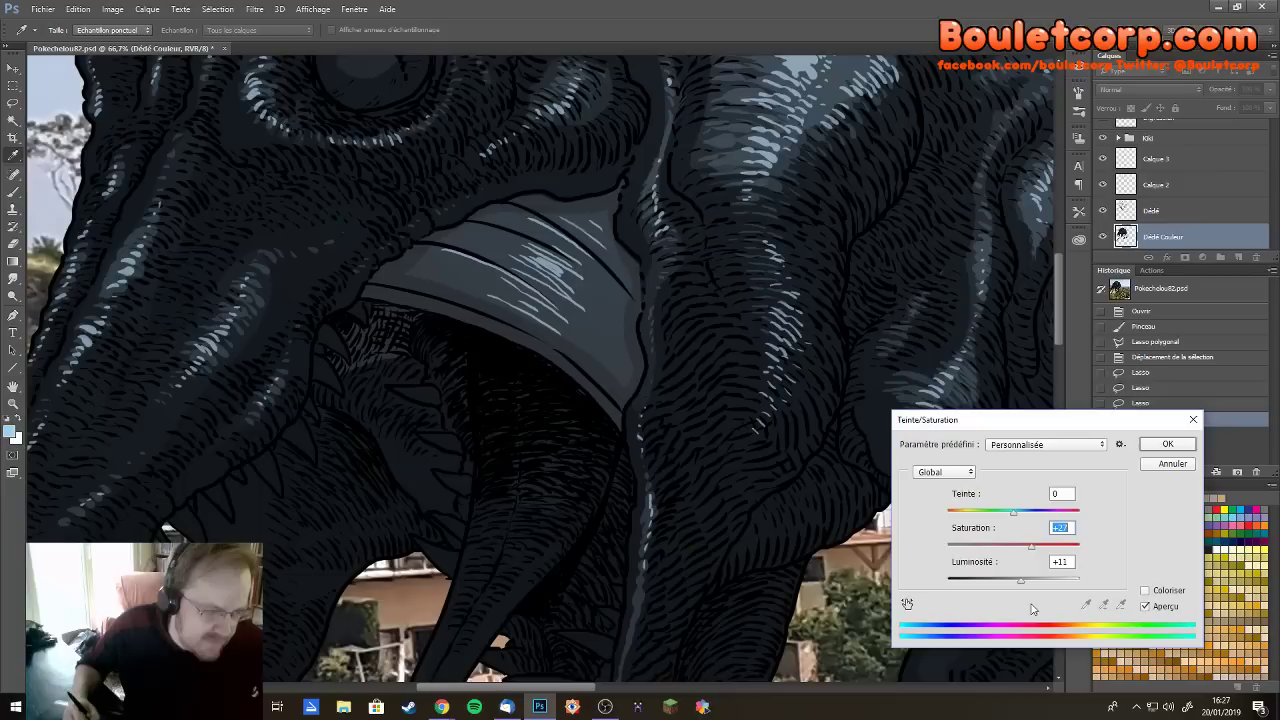
{"action": "left_click", "coordinate": [1015, 583]}
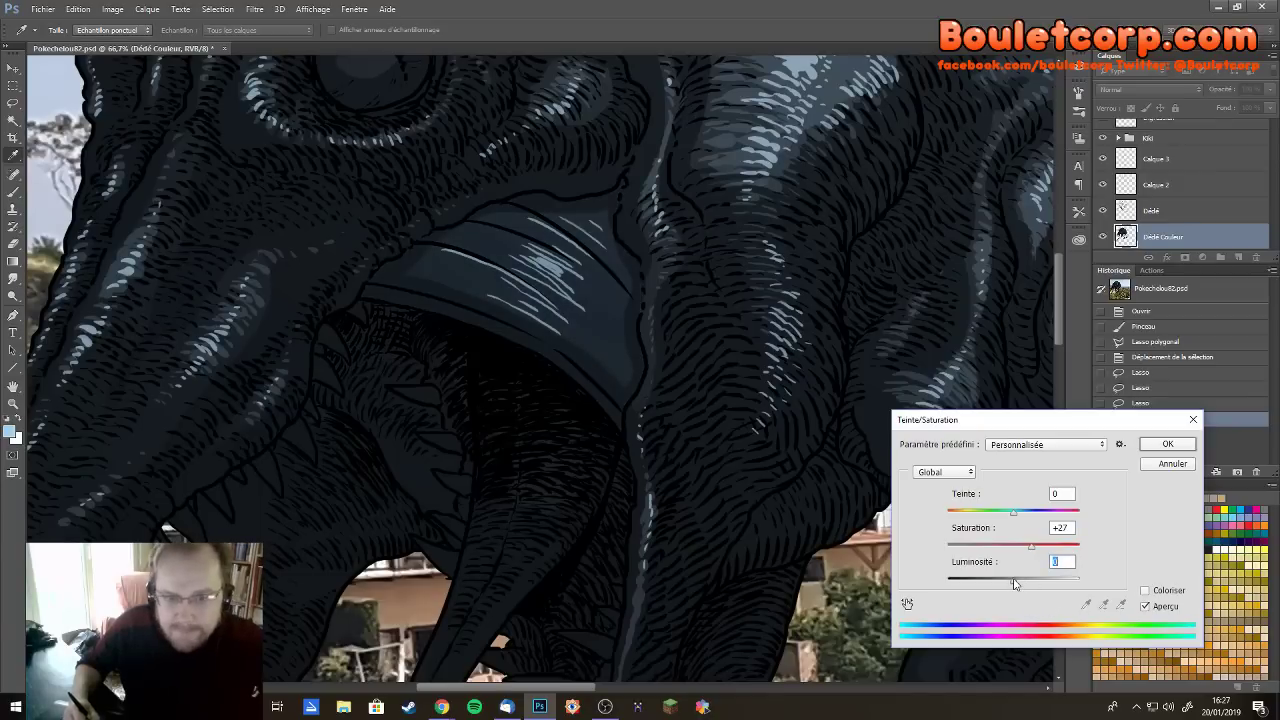
{"action": "left_click_drag", "start_coordinate": [1015, 517], "coordinate": [1004, 519]}
{"action": "left_click", "coordinate": [1168, 444]}
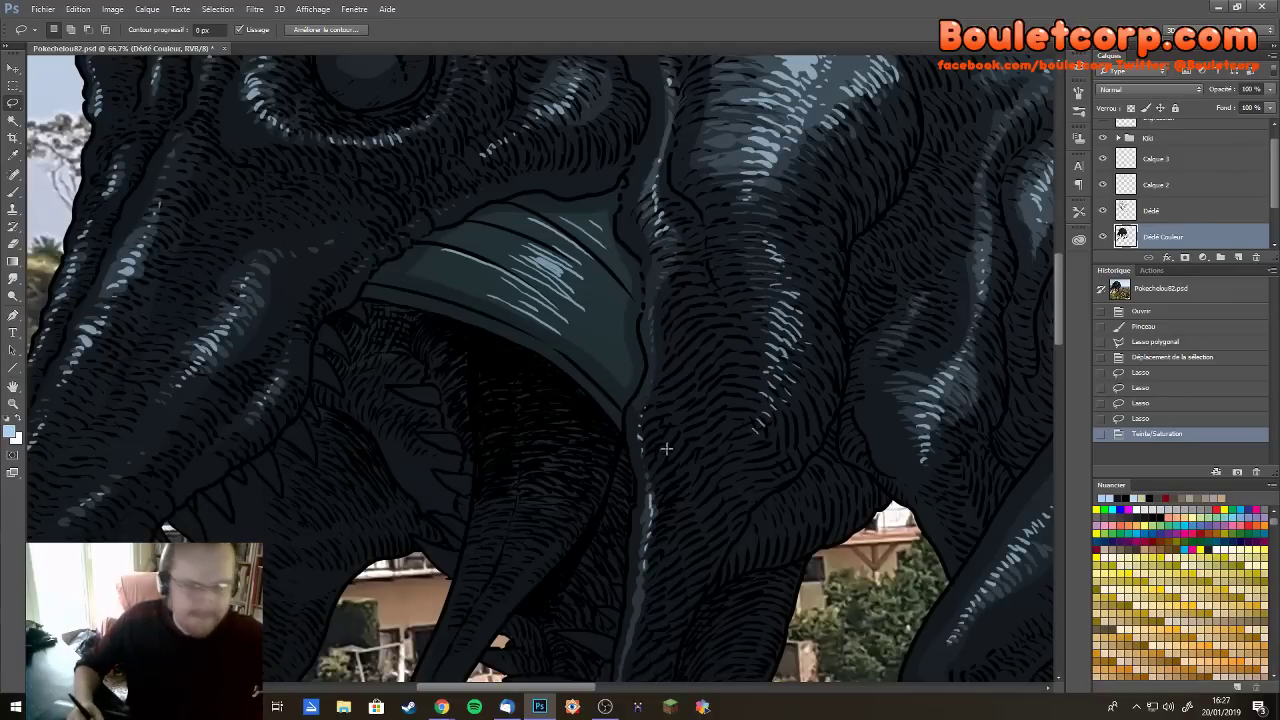
Deselect the mouth areas and load the Dédé Couleur layer's outline as a selection for brush painting
{"action": "mouse_move", "coordinate": [666, 449]}
{"action": "left_mouse_down"}
{"action": "mouse_move", "coordinate": [646, 443]}
{"action": "mouse_move", "coordinate": [651, 271]}
{"action": "mouse_move", "coordinate": [618, 230]}
{"action": "left_mouse_up"}
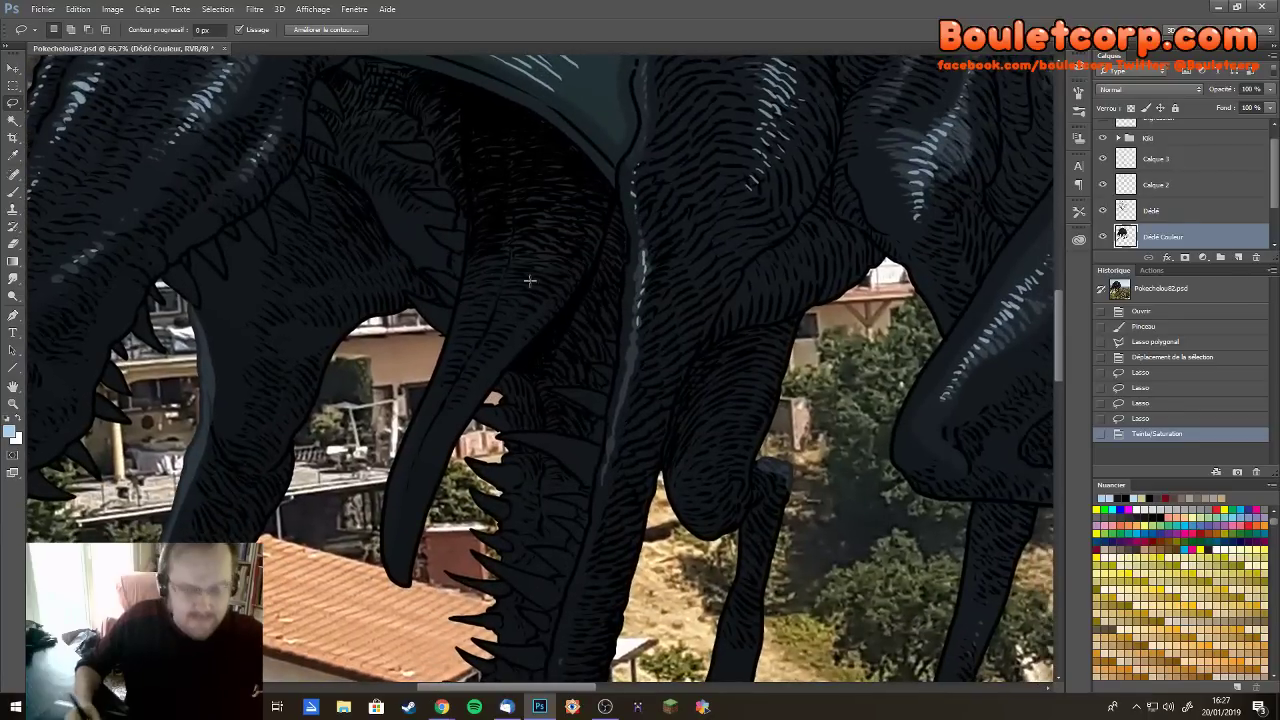
{"action": "key", "text": "b"}
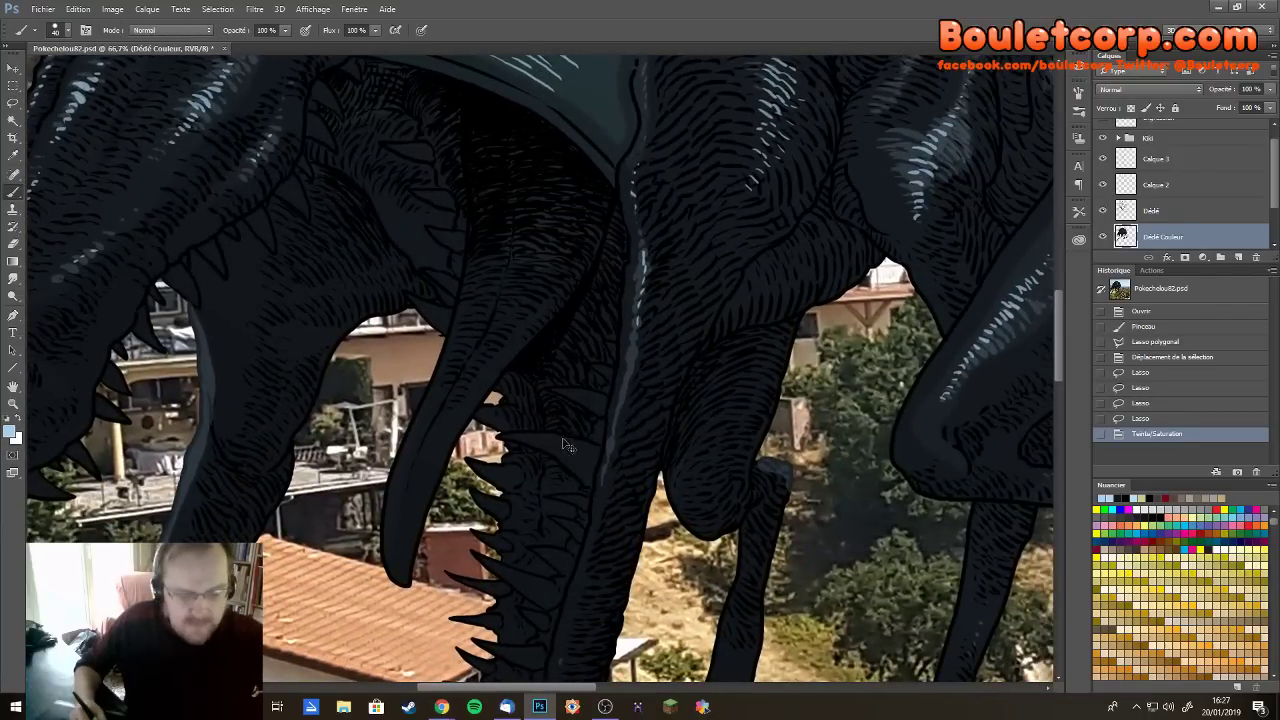
{"action": "key", "text": "ctrl+d"}
{"action": "left_click", "coordinate": [1126, 238], "text": "ctrl"}
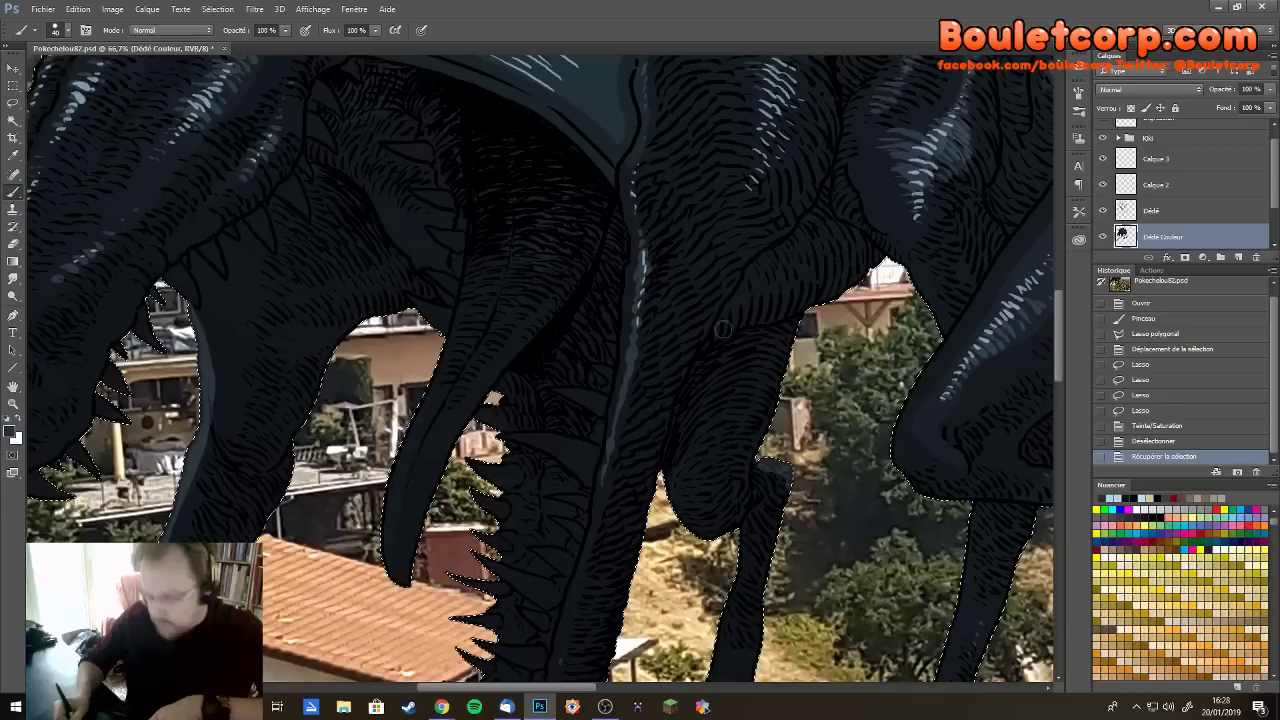
Set the foreground colour to the dark blue #223c4b
{"action": "left_click", "coordinate": [12, 432]}
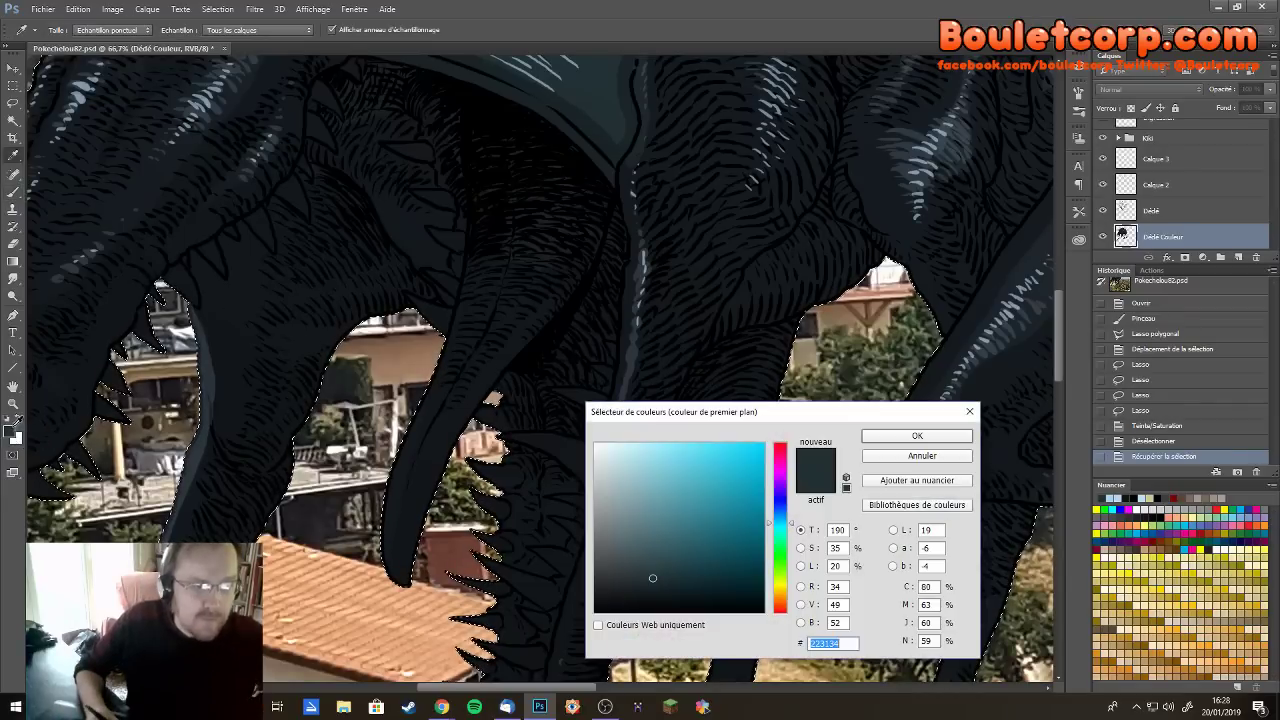
{"action": "left_click", "coordinate": [673, 571]}
{"action": "left_click_drag", "start_coordinate": [674, 568], "coordinate": [679, 564]}
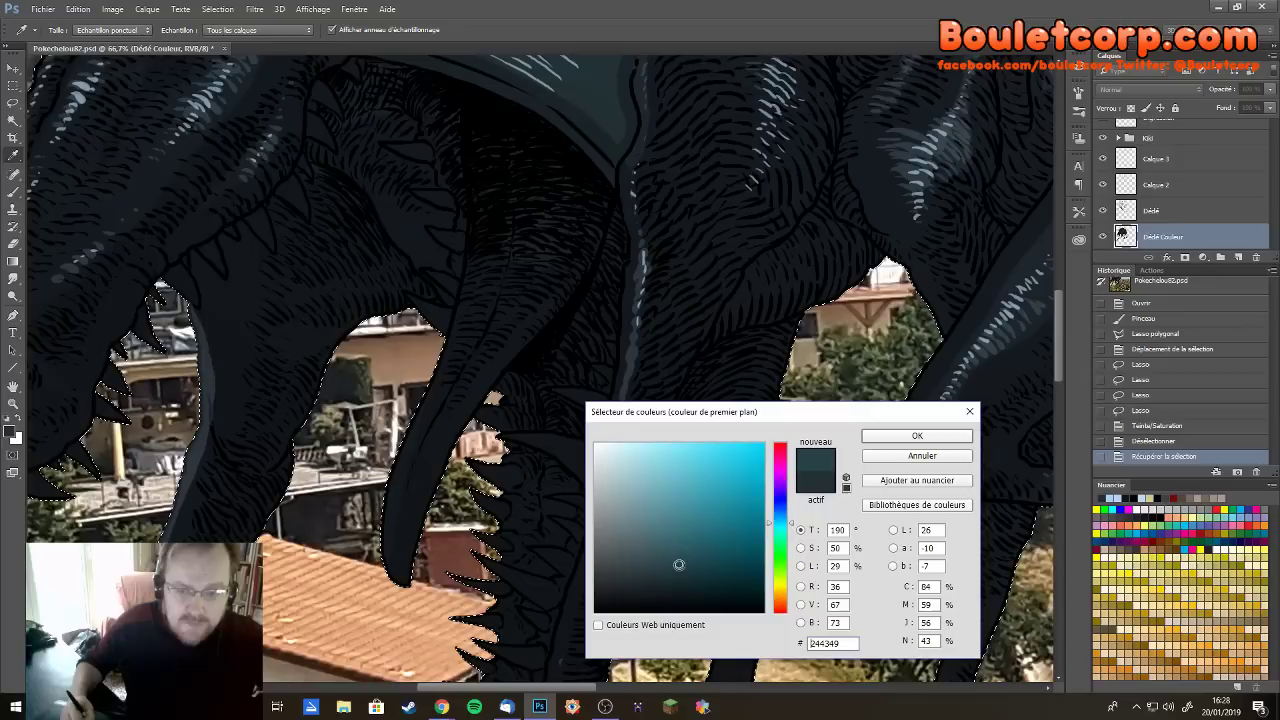
{"action": "left_click", "coordinate": [780, 518]}
{"action": "left_click_drag", "start_coordinate": [699, 565], "coordinate": [693, 560]}
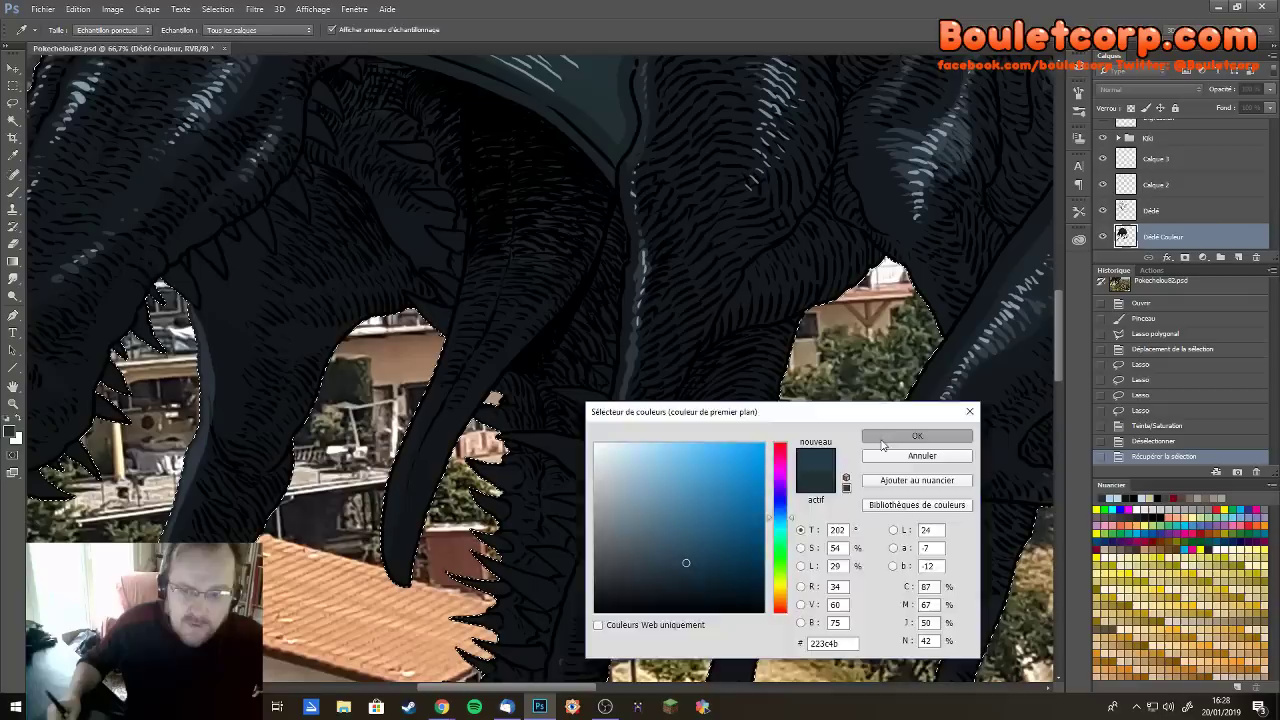
{"action": "left_click", "coordinate": [917, 435]}
Brush the dark blue over the hanging tongue up to its base and along the inner cheek edge beside the throat
{"action": "mouse_move", "coordinate": [400, 583]}
{"action": "left_mouse_down"}
{"action": "mouse_move", "coordinate": [396, 545]}
{"action": "mouse_move", "coordinate": [440, 445]}
{"action": "mouse_move", "coordinate": [390, 491]}
{"action": "mouse_move", "coordinate": [428, 400]}
{"action": "mouse_move", "coordinate": [475, 355]}
{"action": "mouse_move", "coordinate": [490, 360]}
{"action": "mouse_move", "coordinate": [445, 430]}
{"action": "mouse_move", "coordinate": [508, 342]}
{"action": "mouse_move", "coordinate": [490, 360]}
{"action": "mouse_move", "coordinate": [481, 372]}
{"action": "mouse_move", "coordinate": [551, 305]}
{"action": "mouse_move", "coordinate": [525, 311]}
{"action": "mouse_move", "coordinate": [456, 376]}
{"action": "mouse_move", "coordinate": [478, 275]}
{"action": "mouse_move", "coordinate": [471, 300]}
{"action": "mouse_move", "coordinate": [460, 268]}
{"action": "left_mouse_up"}
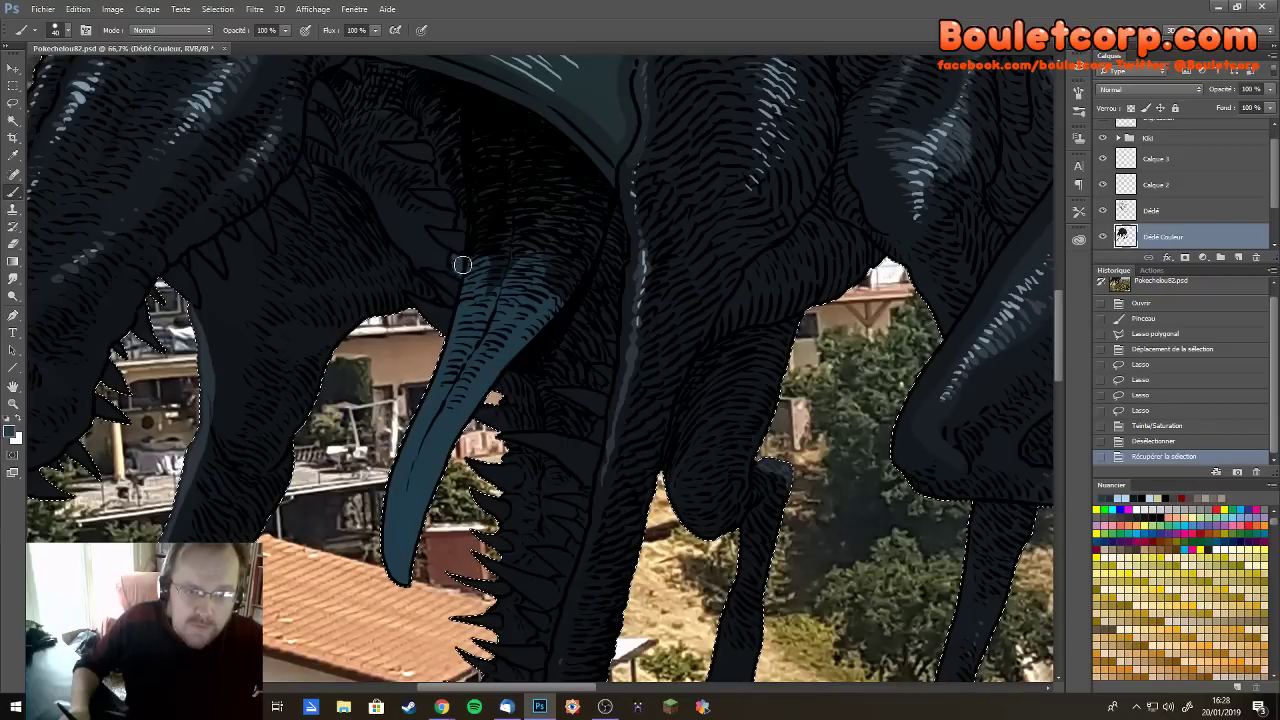
{"action": "mouse_move", "coordinate": [462, 265]}
{"action": "left_mouse_down"}
{"action": "mouse_move", "coordinate": [511, 241]}
{"action": "mouse_move", "coordinate": [513, 296]}
{"action": "mouse_move", "coordinate": [578, 275]}
{"action": "left_mouse_up"}
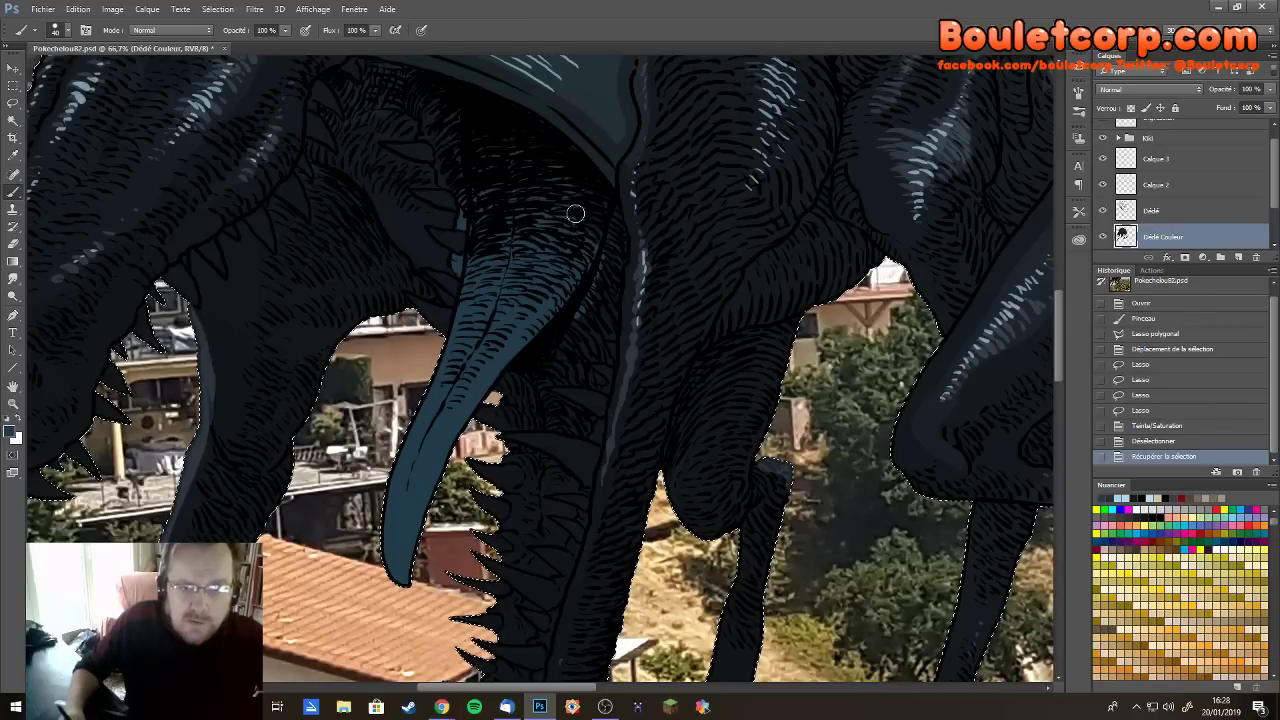
{"action": "left_click", "coordinate": [565, 163]}
{"action": "scroll", "coordinate": [534, 171], "scroll_direction": "up", "scroll_amount": 3}
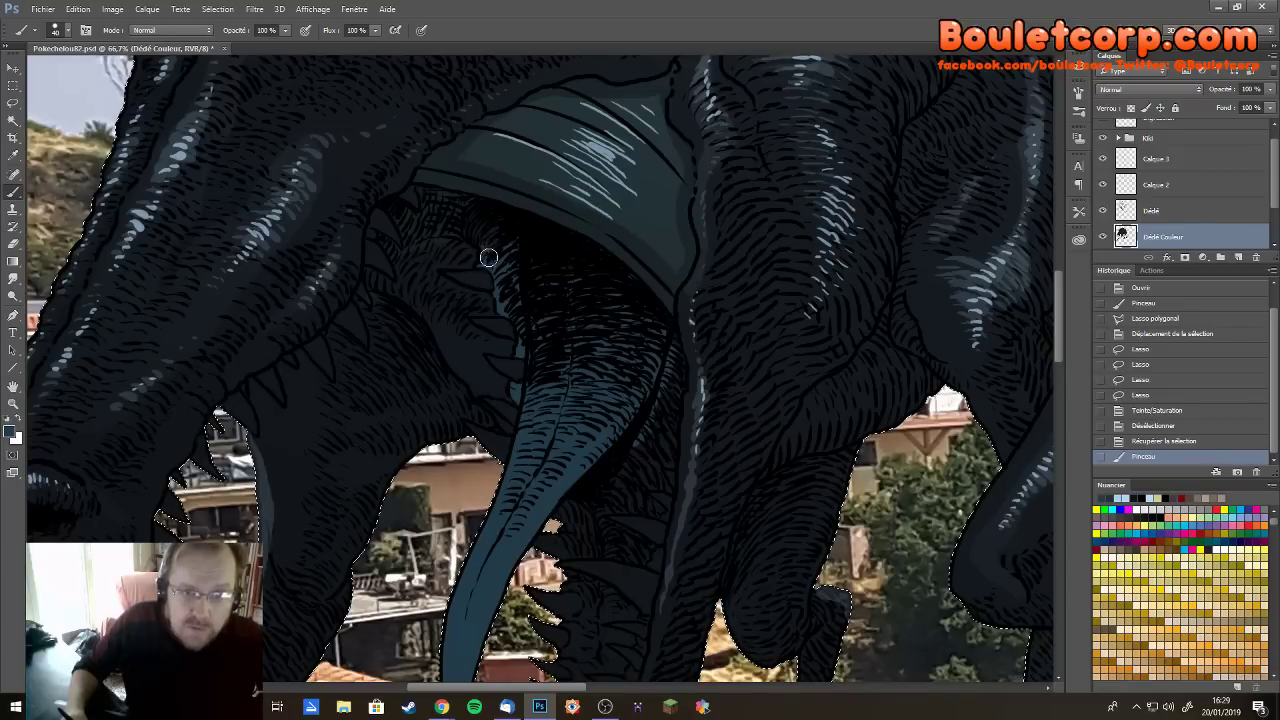
{"action": "left_click_drag", "start_coordinate": [486, 262], "coordinate": [507, 238]}
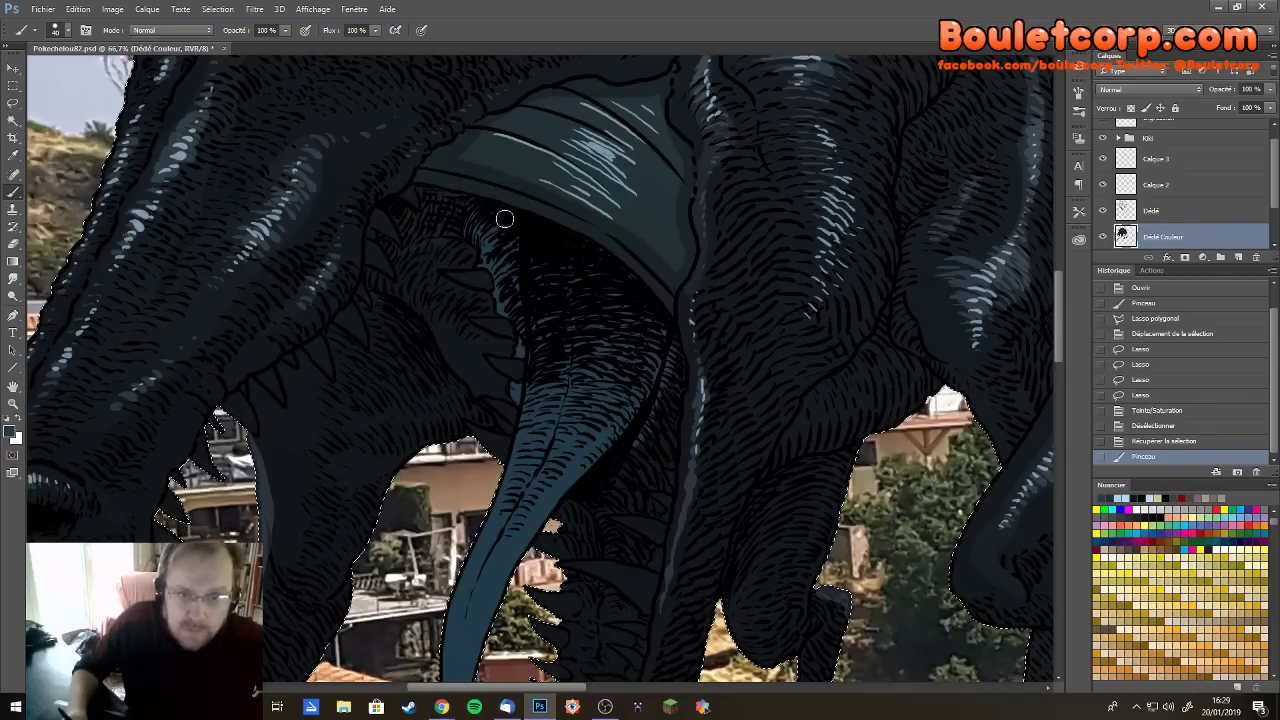
{"action": "left_click_drag", "start_coordinate": [590, 262], "coordinate": [625, 346]}
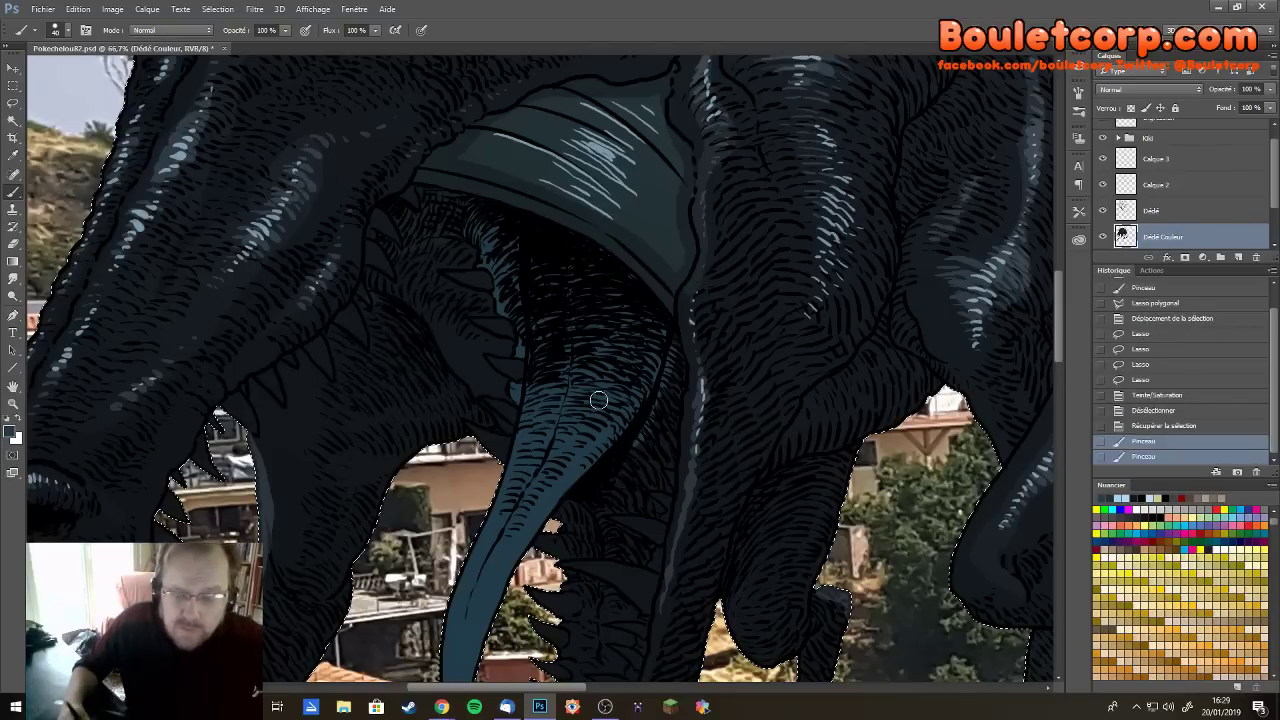
Paint the hatched flesh between the tongue and the lower jaw dark blue, down to the first large tooth
{"action": "left_click_drag", "start_coordinate": [589, 400], "coordinate": [528, 294]}
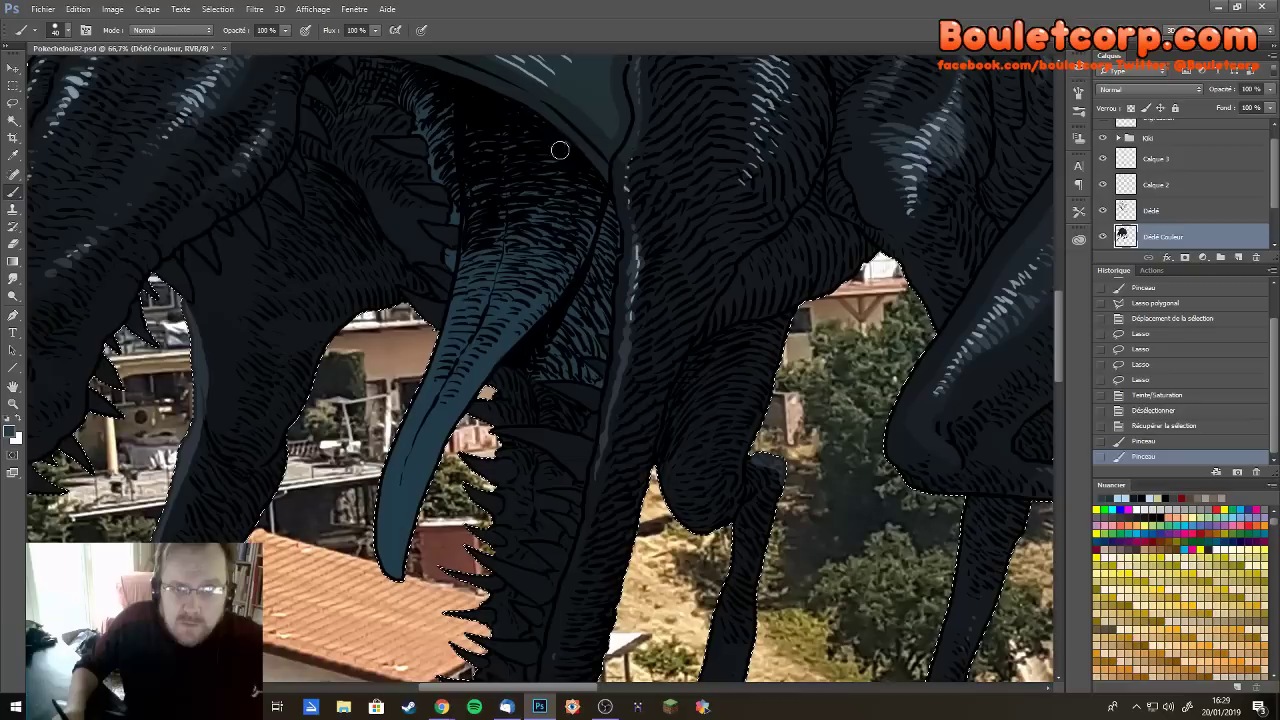
{"action": "left_click_drag", "start_coordinate": [566, 222], "coordinate": [525, 365]}
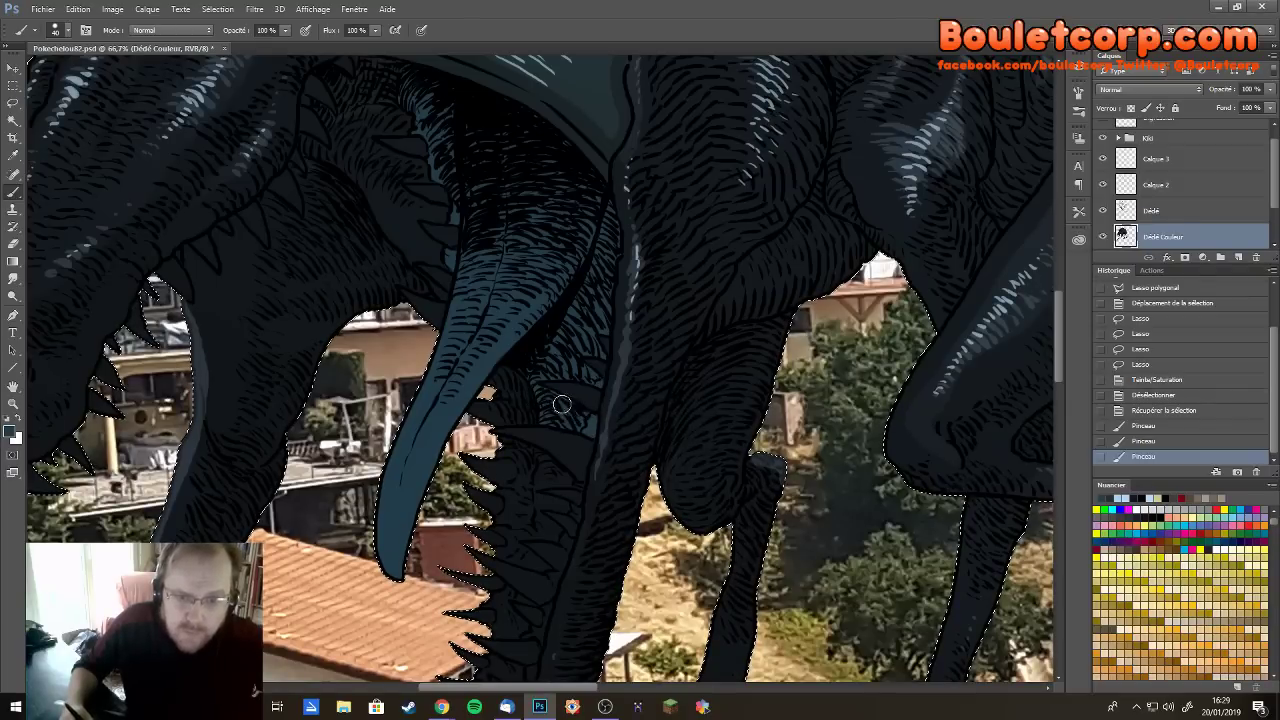
{"action": "left_click_drag", "start_coordinate": [550, 395], "coordinate": [531, 391]}
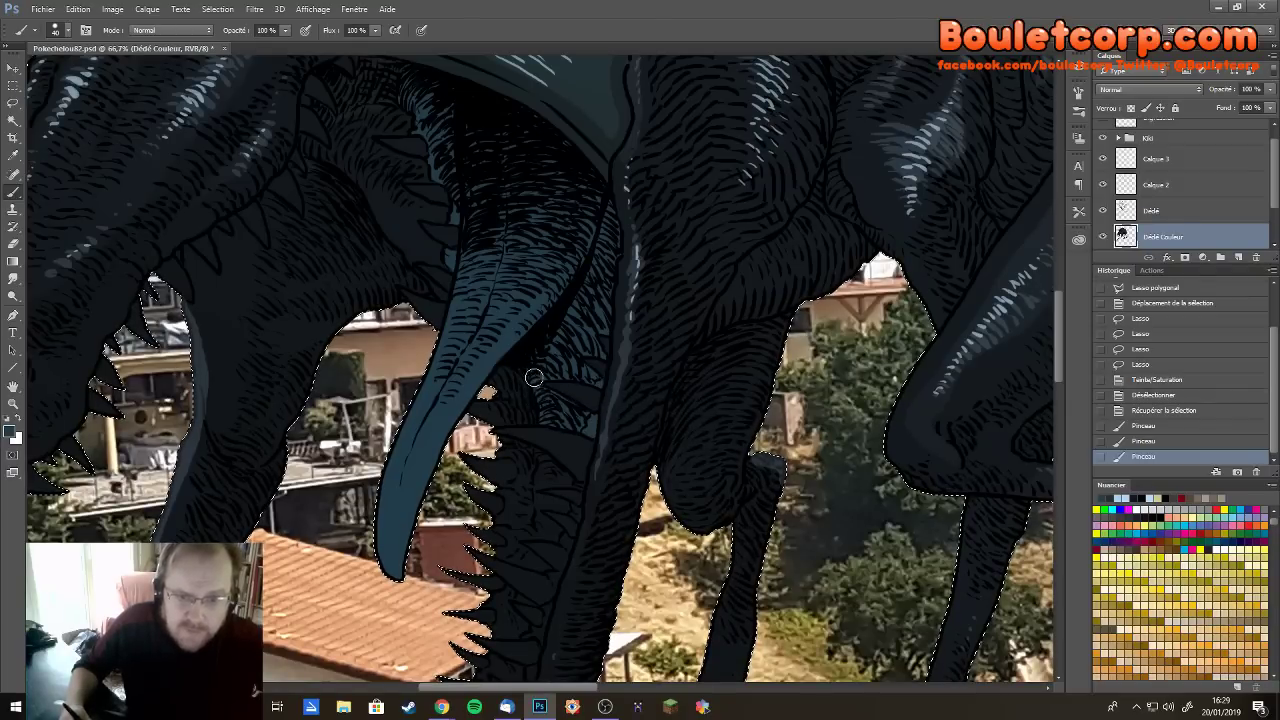
Fill the lower jaw's gums and most of its teeth with the dark blue using the Paint Bucket
{"action": "left_click_drag", "start_coordinate": [566, 449], "coordinate": [531, 331]}
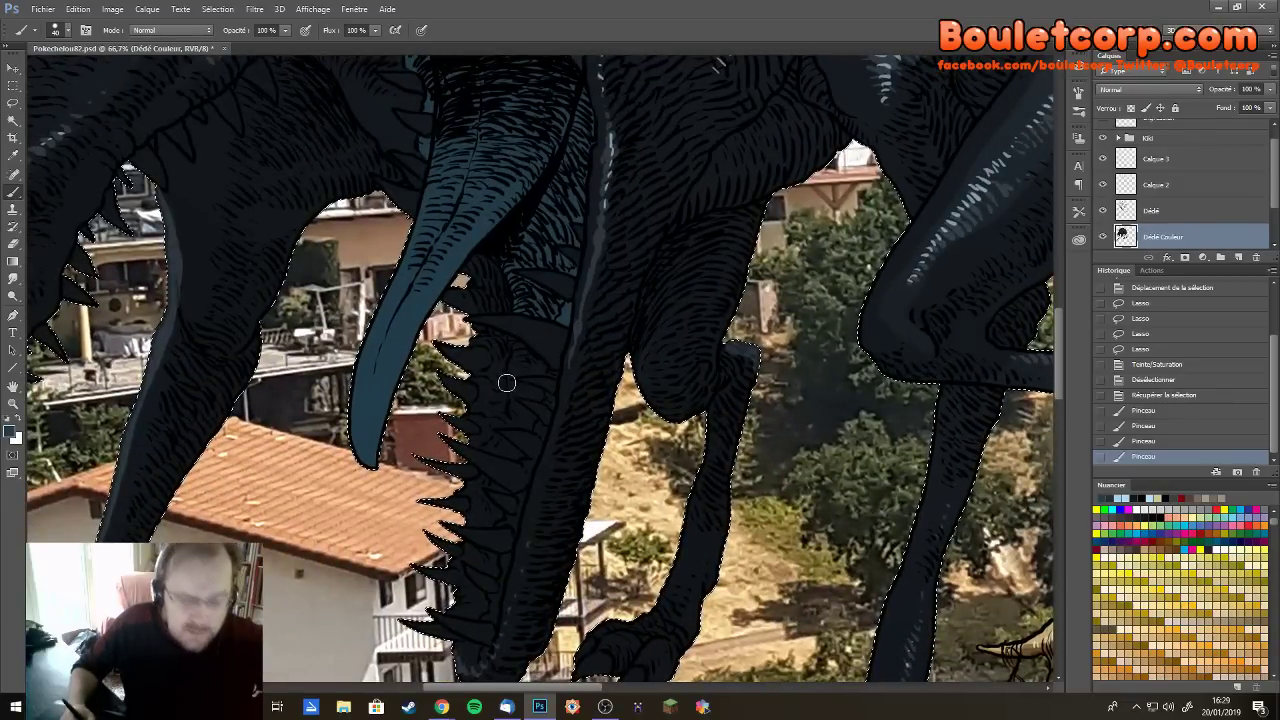
{"action": "key", "text": "g"}
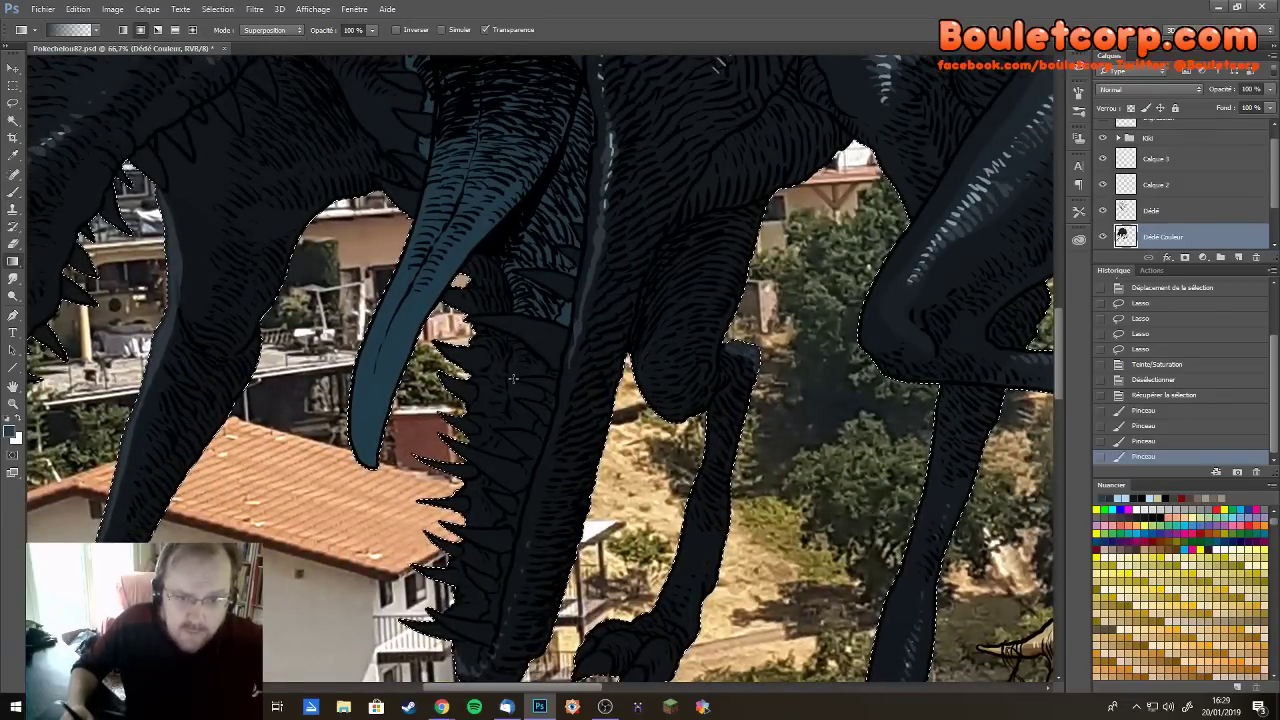
{"action": "key", "text": "shift+g"}
{"action": "left_click", "coordinate": [515, 374]}
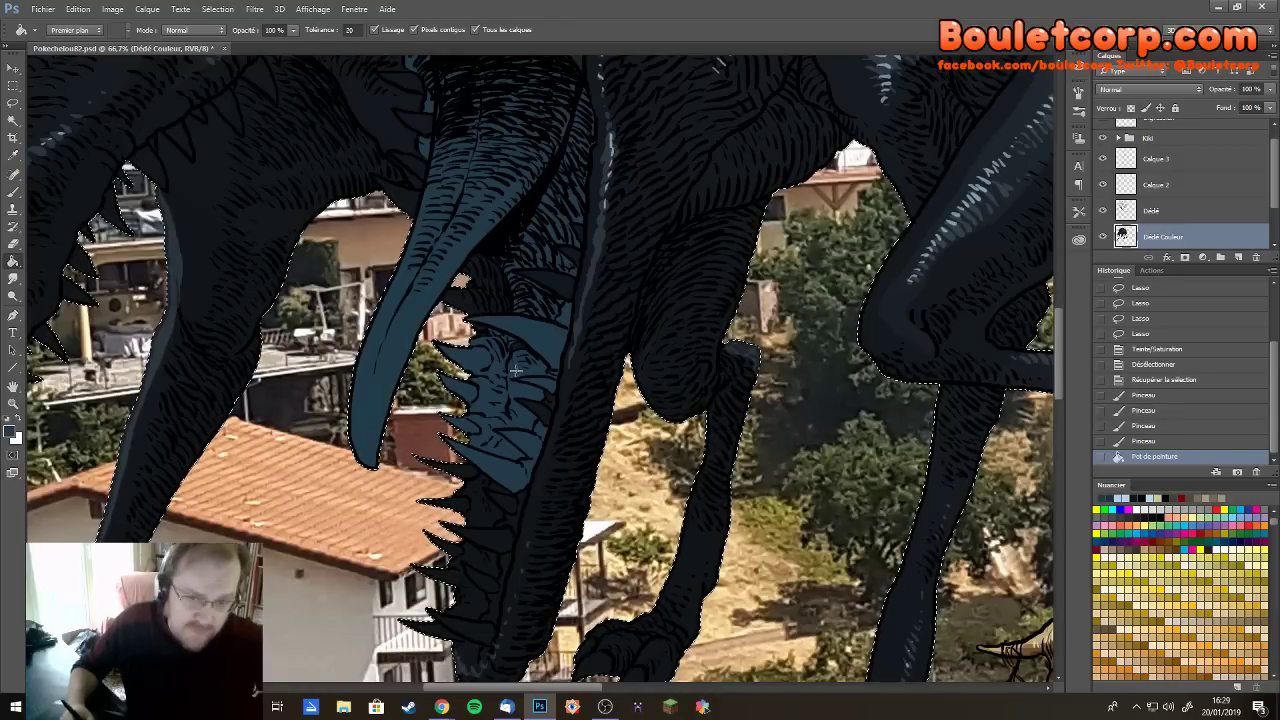
{"action": "left_click", "coordinate": [515, 384]}
{"action": "left_click", "coordinate": [541, 413]}
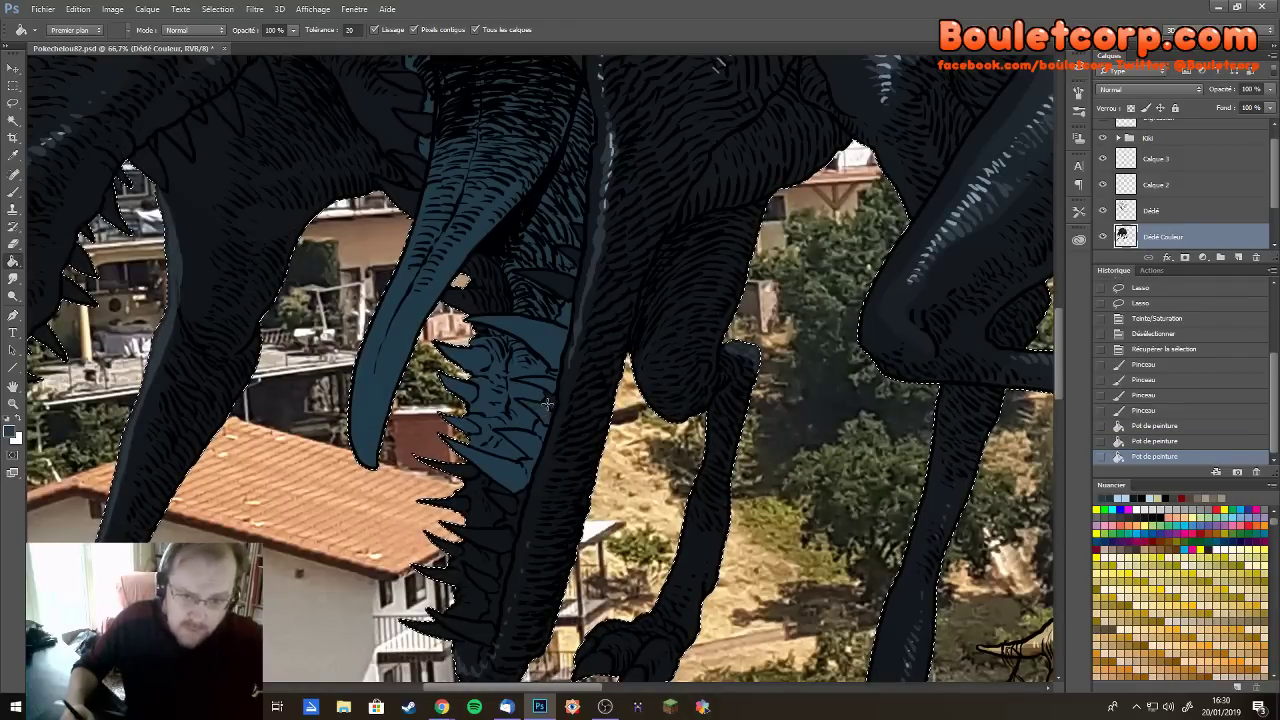
{"action": "left_click", "coordinate": [547, 418]}
{"action": "left_click", "coordinate": [471, 490]}
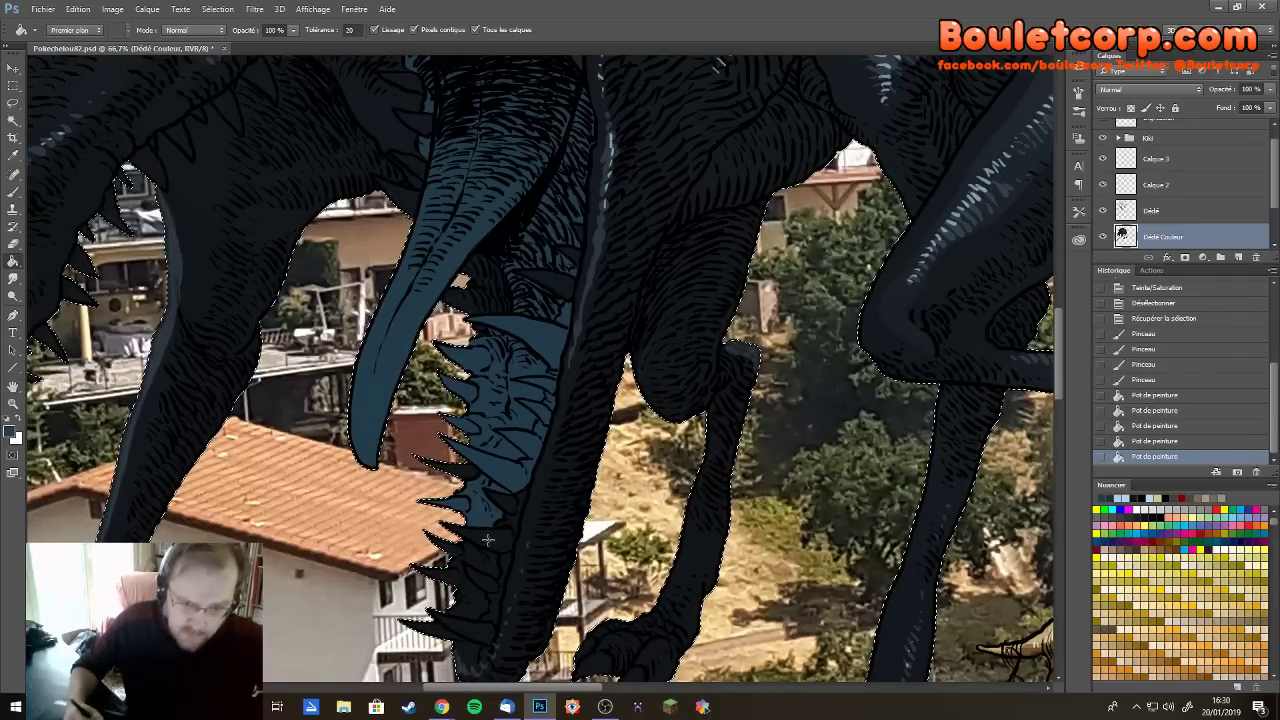
{"action": "scroll", "coordinate": [480, 477], "scroll_direction": "down", "scroll_amount": 3}
{"action": "left_click", "coordinate": [488, 464]}
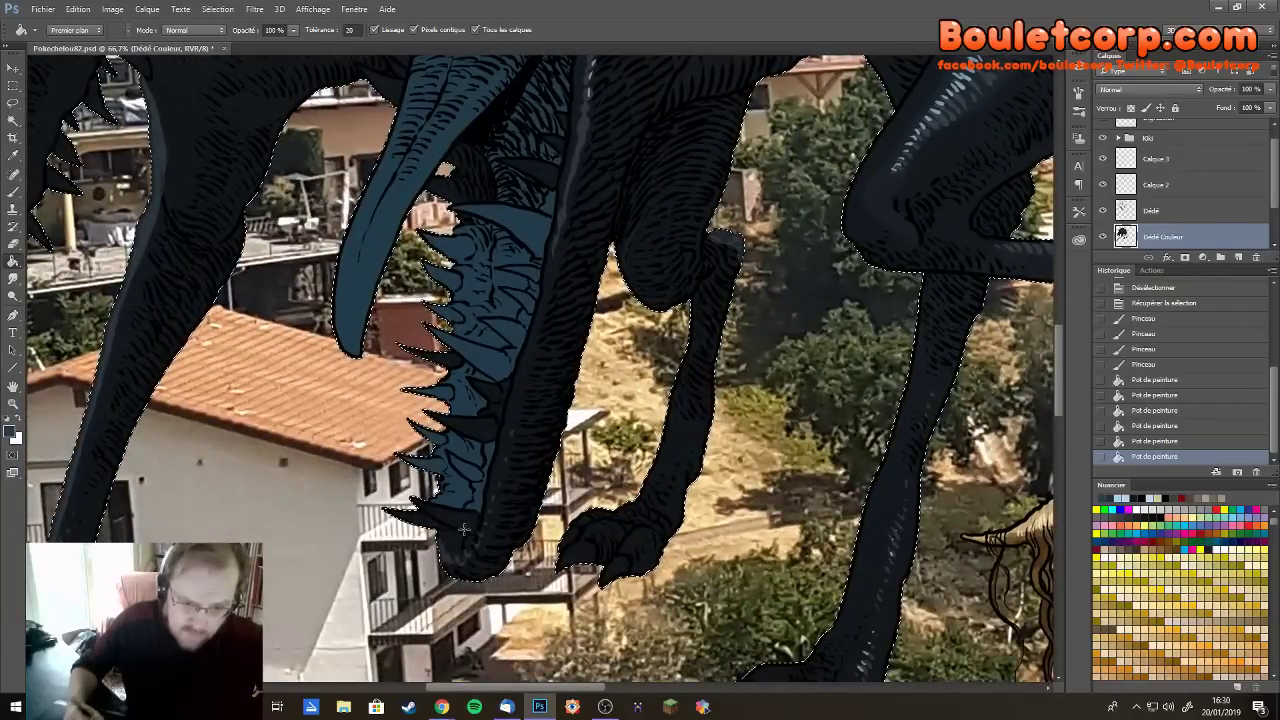
{"action": "left_click", "coordinate": [494, 413]}
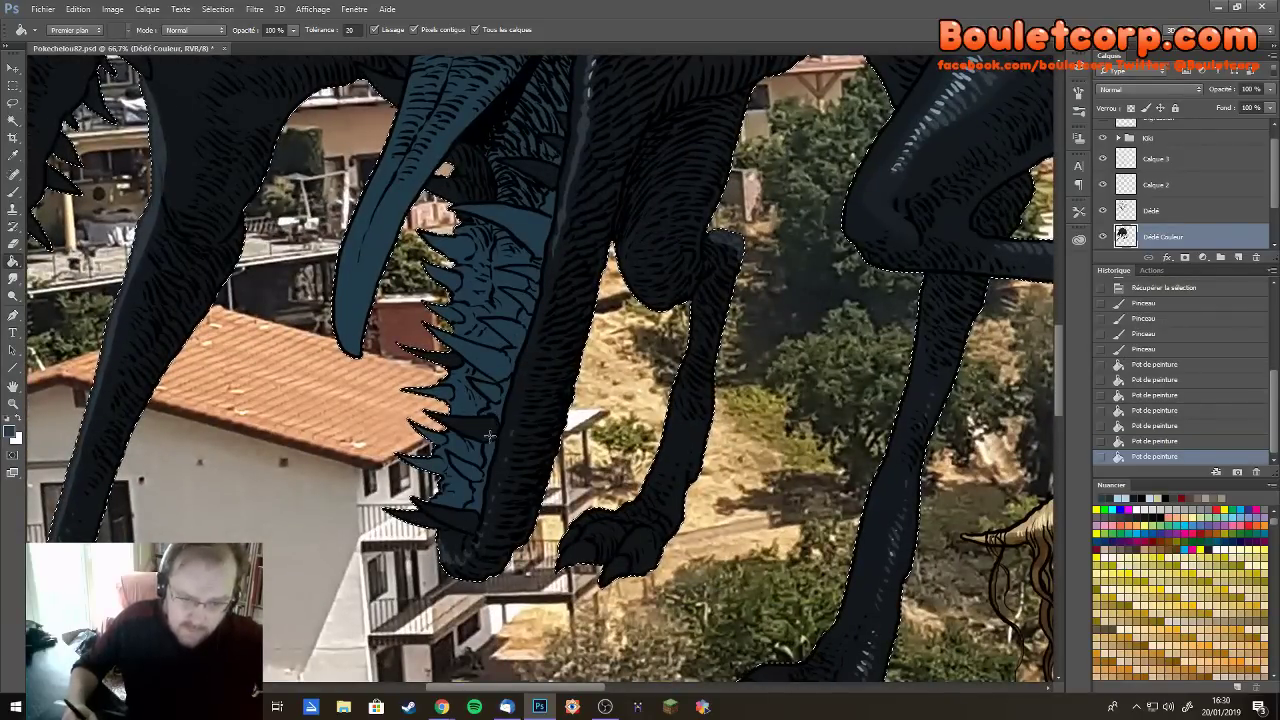
Brush the dark blue over the lower jaw's remaining dark teeth and the unpainted gum behind the tongue
{"action": "key", "text": "b"}
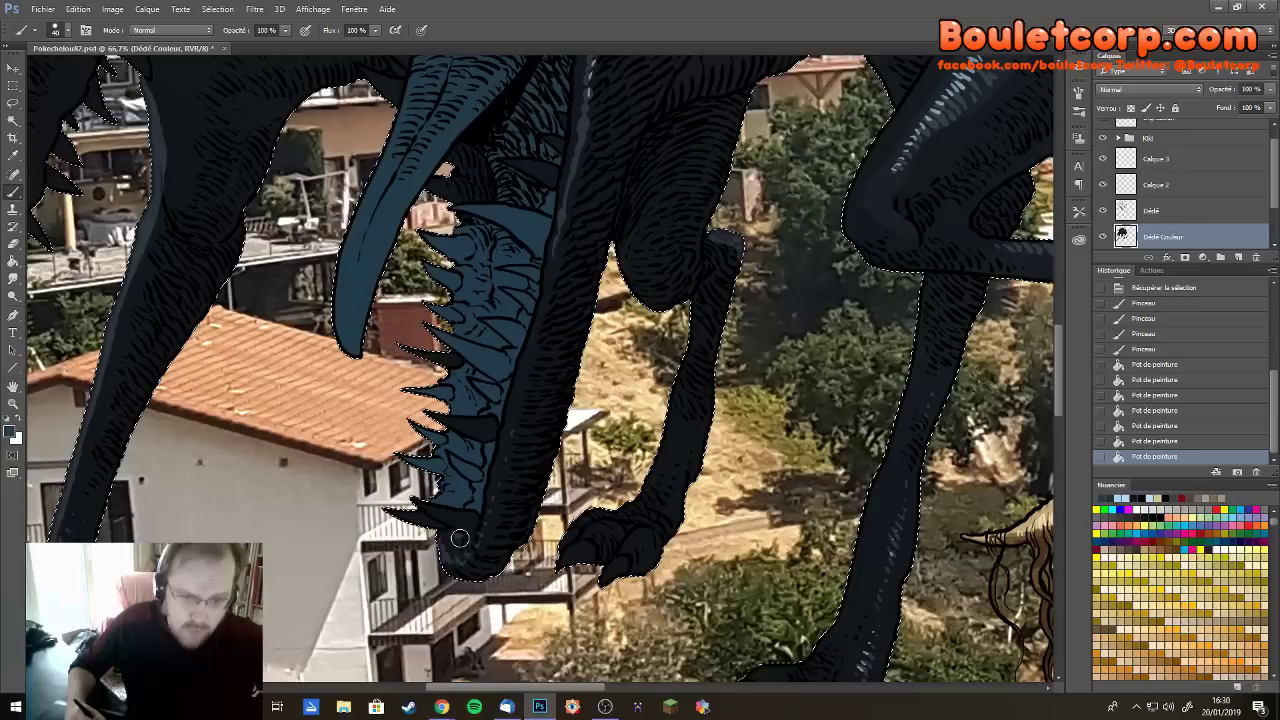
{"action": "left_click_drag", "start_coordinate": [456, 535], "coordinate": [461, 525]}
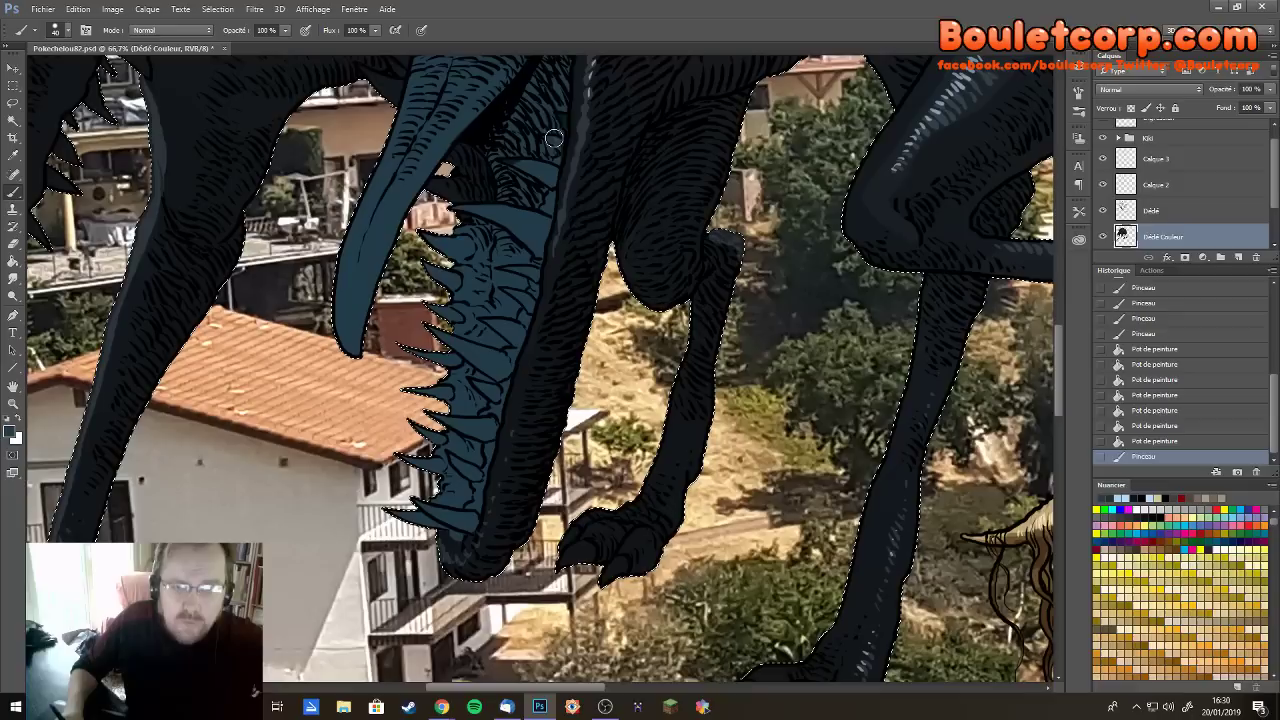
{"action": "mouse_move", "coordinate": [552, 150]}
{"action": "left_mouse_down"}
{"action": "mouse_move", "coordinate": [534, 186]}
{"action": "mouse_move", "coordinate": [498, 146]}
{"action": "left_mouse_up"}
{"action": "mouse_move", "coordinate": [480, 193]}
{"action": "left_mouse_down"}
{"action": "mouse_move", "coordinate": [491, 288]}
{"action": "mouse_move", "coordinate": [460, 375]}
{"action": "left_mouse_up"}
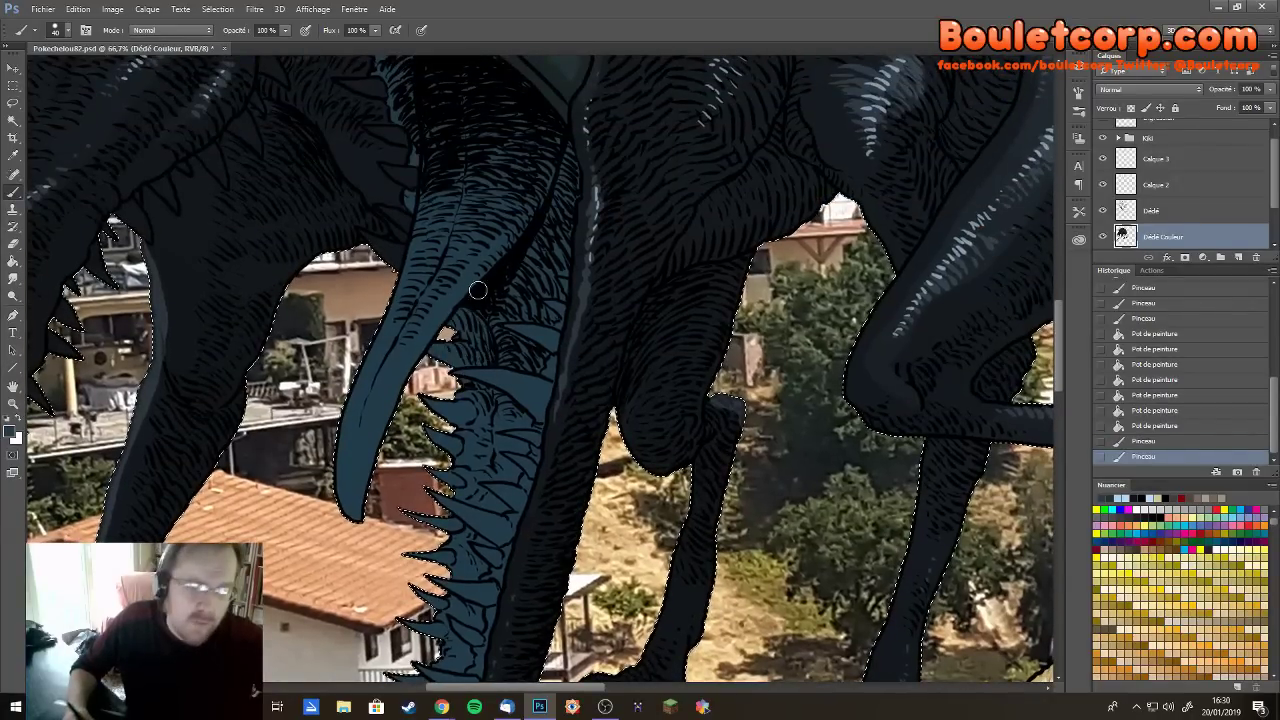
{"action": "left_click_drag", "start_coordinate": [480, 423], "coordinate": [422, 528]}
{"action": "scroll", "coordinate": [452, 387], "scroll_direction": "up", "scroll_amount": 4}
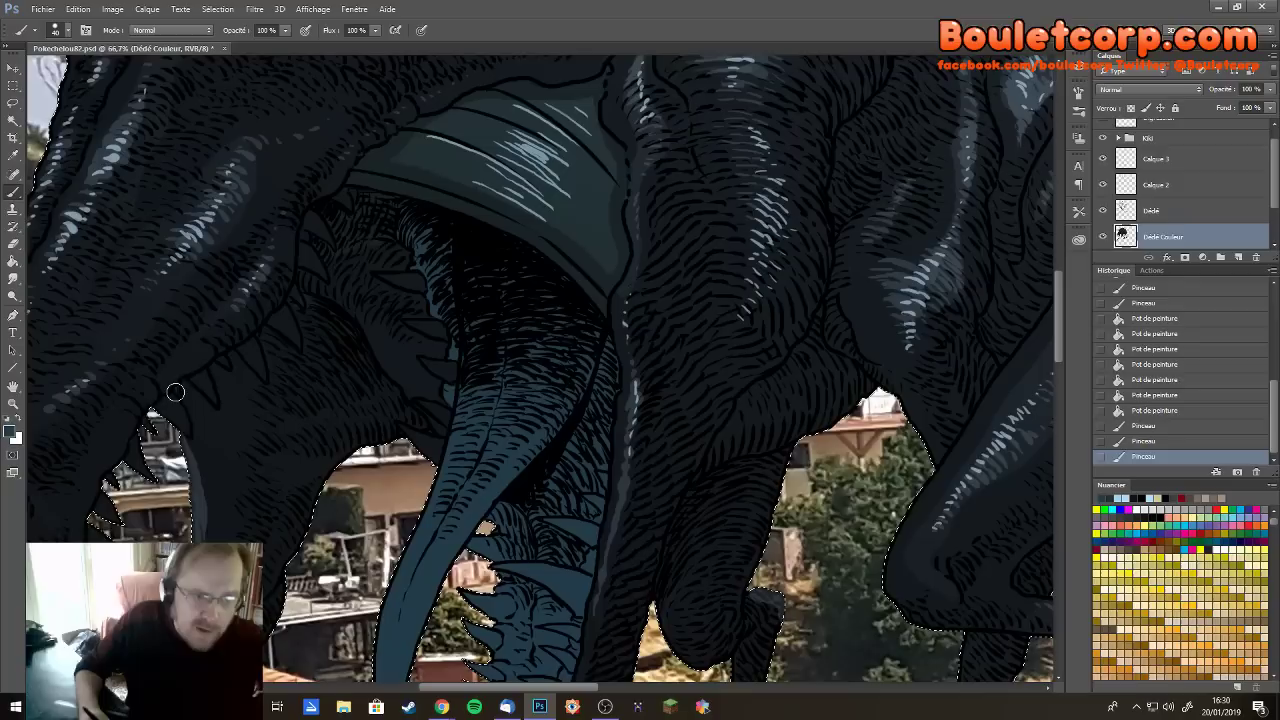
Brush dark blue touch-ups onto the upper jaw's teeth, near the jaw edge and close to the mouth corner
{"action": "left_click_drag", "start_coordinate": [177, 391], "coordinate": [177, 397]}
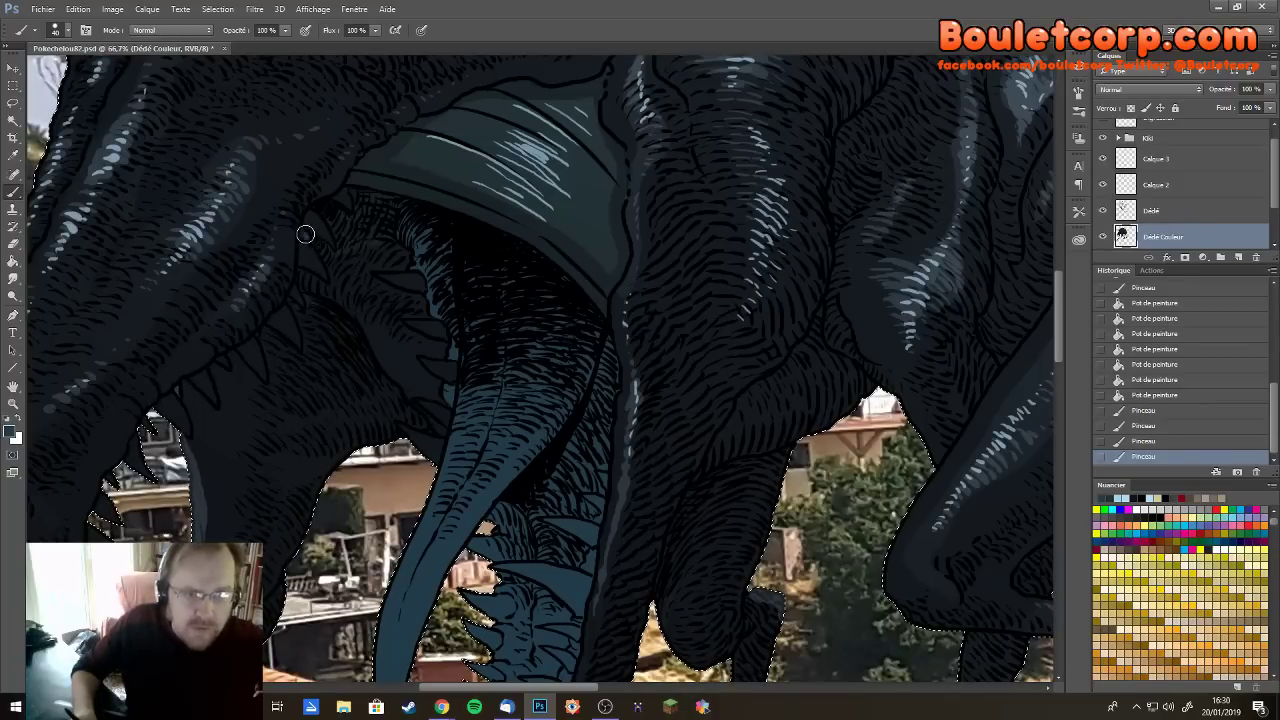
{"action": "left_click_drag", "start_coordinate": [305, 235], "coordinate": [314, 306]}
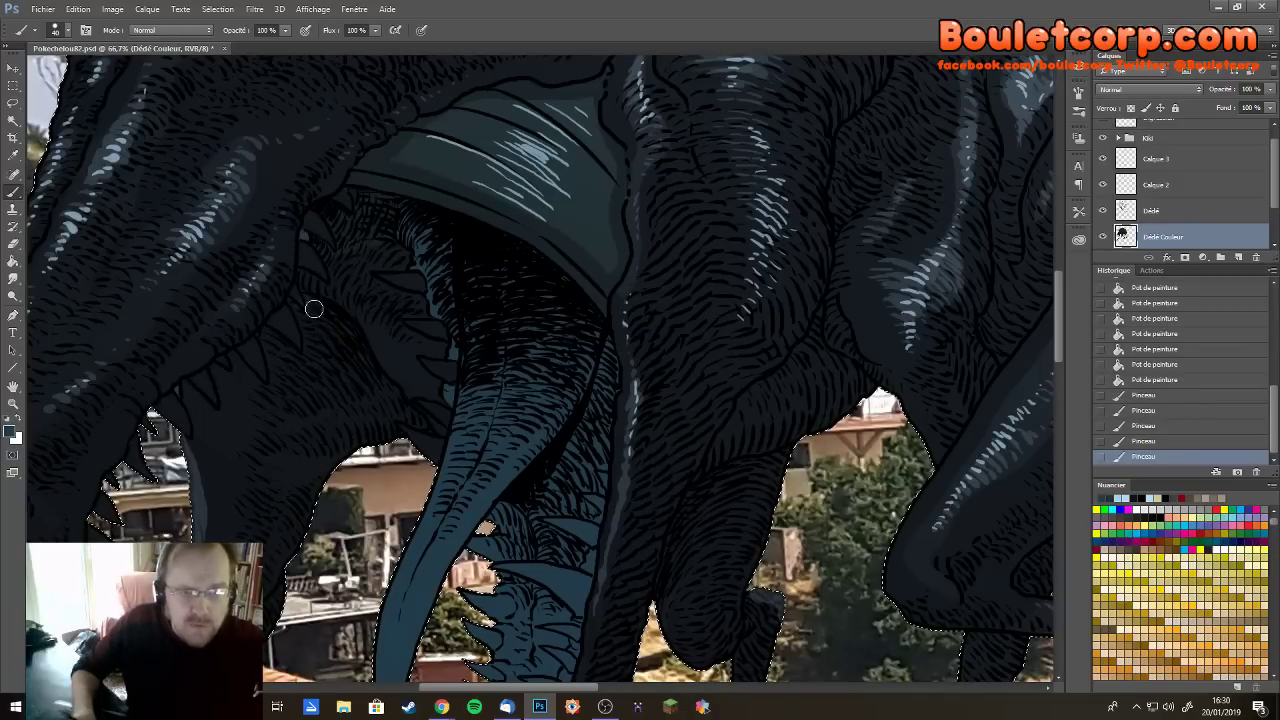
{"action": "mouse_move", "coordinate": [378, 570]}
{"action": "left_mouse_down"}
{"action": "mouse_move", "coordinate": [463, 395]}
{"action": "mouse_move", "coordinate": [509, 376]}
{"action": "left_mouse_up"}
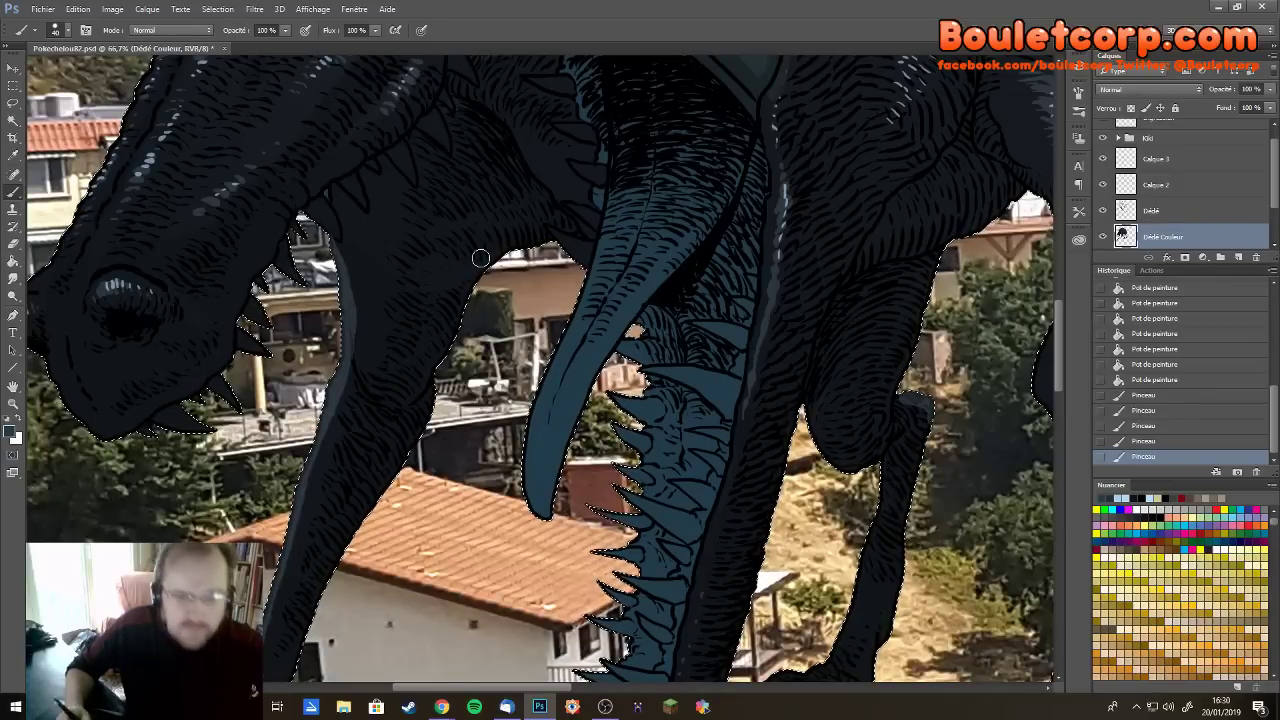
{"action": "scroll", "coordinate": [480, 258], "scroll_direction": "up", "scroll_amount": 5}
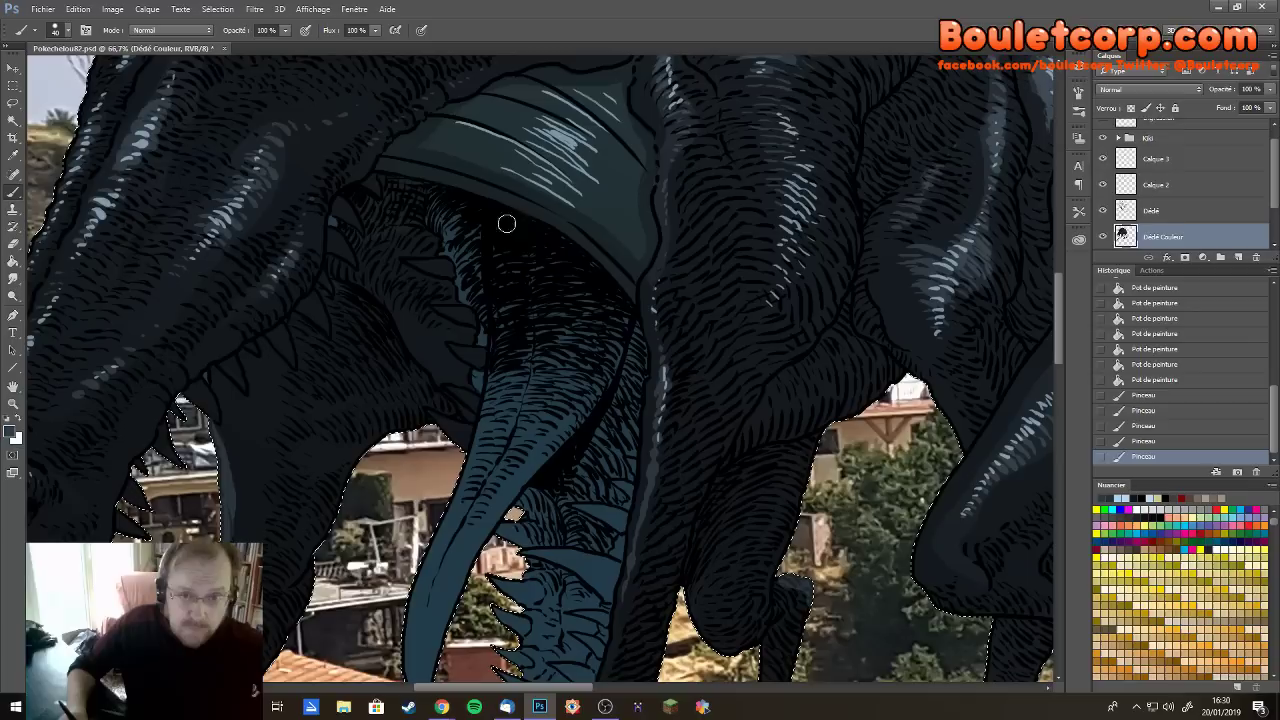
Brush the dark blue over the remaining dark spots in the throat, at the tongue's base and on the flesh beside the lower jaw
{"action": "mouse_move", "coordinate": [554, 241]}
{"action": "left_mouse_down"}
{"action": "mouse_move", "coordinate": [593, 315]}
{"action": "mouse_move", "coordinate": [558, 343]}
{"action": "left_mouse_up"}
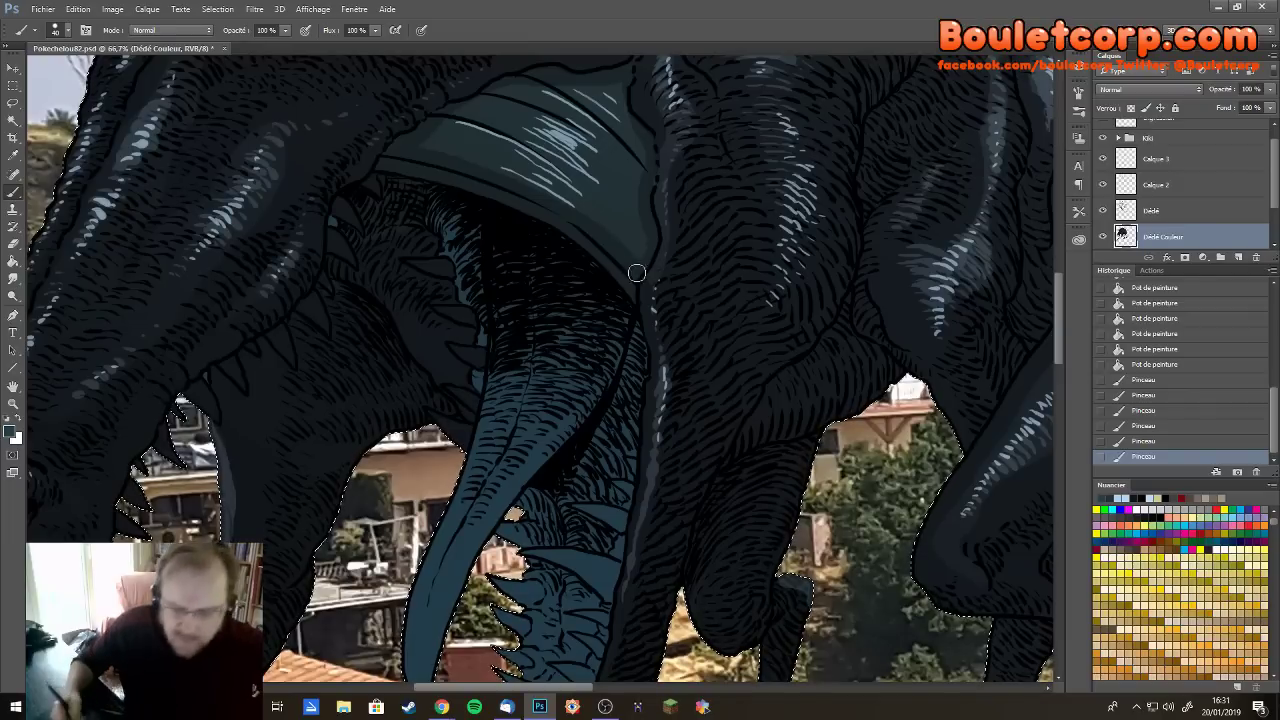
{"action": "left_click_drag", "start_coordinate": [516, 364], "coordinate": [542, 390]}
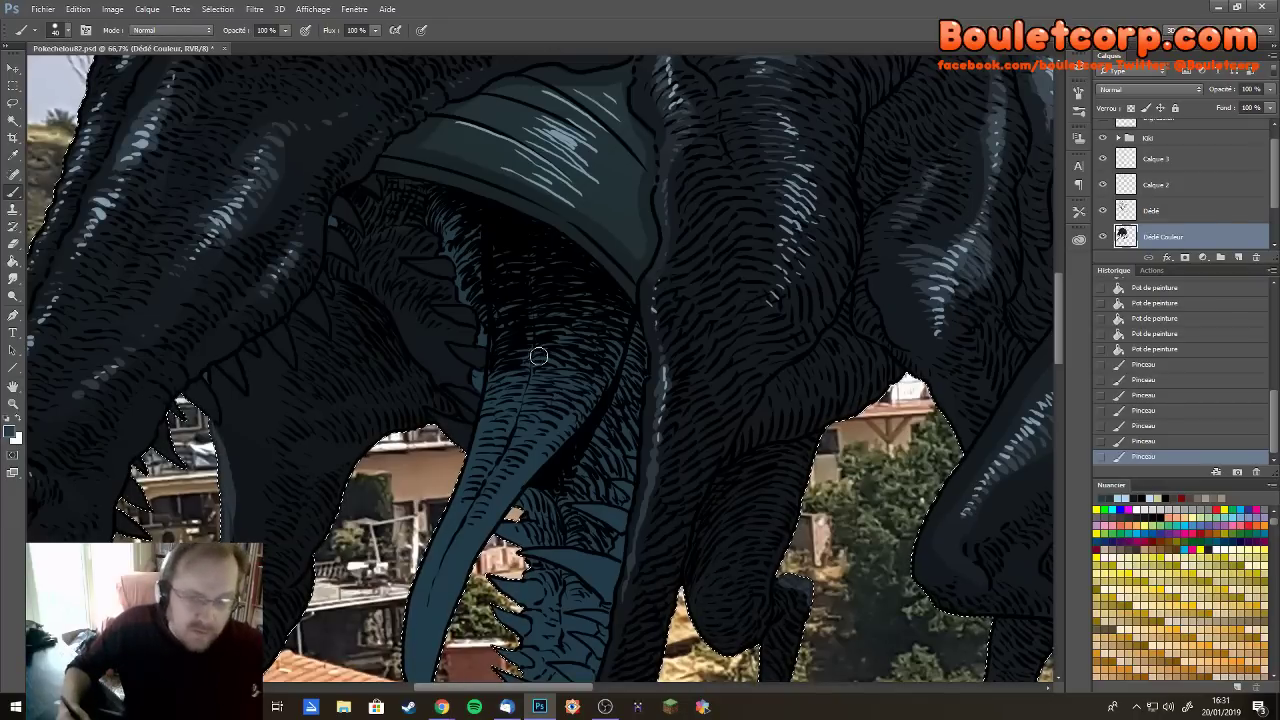
{"action": "left_click", "coordinate": [569, 394]}
{"action": "scroll", "coordinate": [560, 423], "scroll_direction": "down", "scroll_amount": 3}
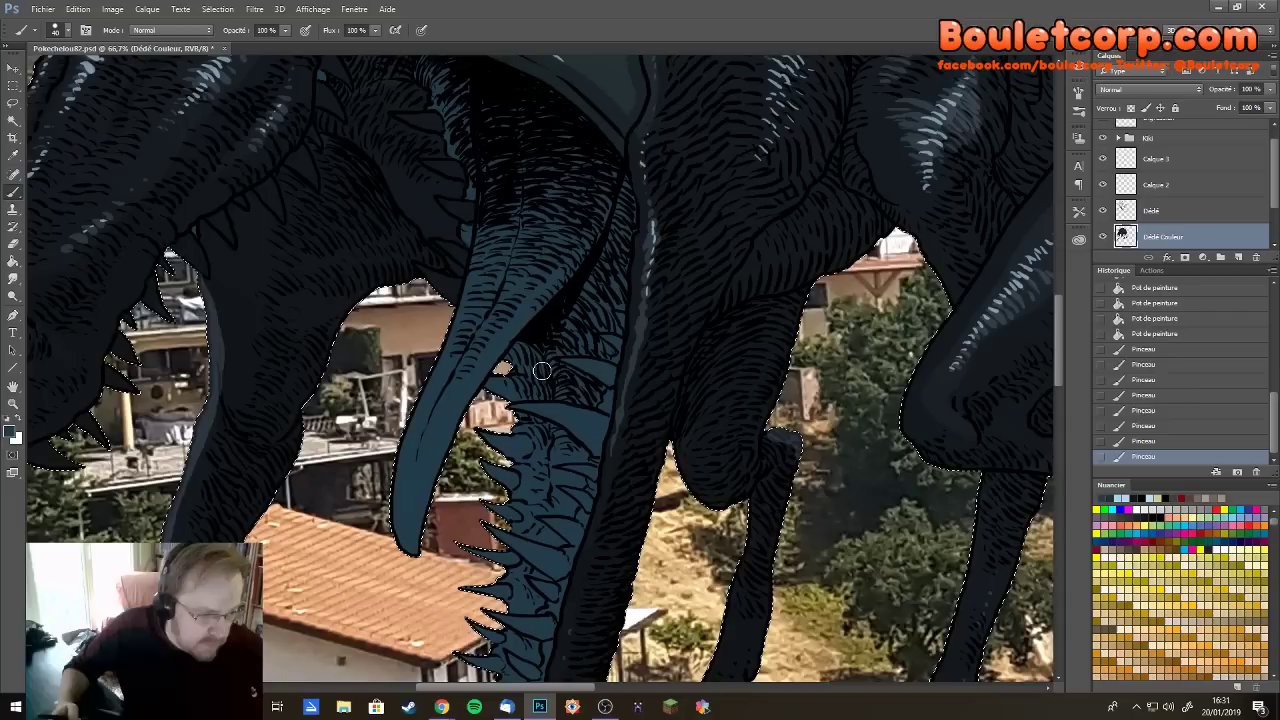
{"action": "left_click", "coordinate": [490, 246]}
{"action": "left_click_drag", "start_coordinate": [543, 451], "coordinate": [540, 390]}
{"action": "mouse_move", "coordinate": [553, 510]}
{"action": "left_mouse_down"}
{"action": "mouse_move", "coordinate": [623, 286]}
{"action": "mouse_move", "coordinate": [656, 247]}
{"action": "mouse_move", "coordinate": [561, 237]}
{"action": "left_mouse_up"}
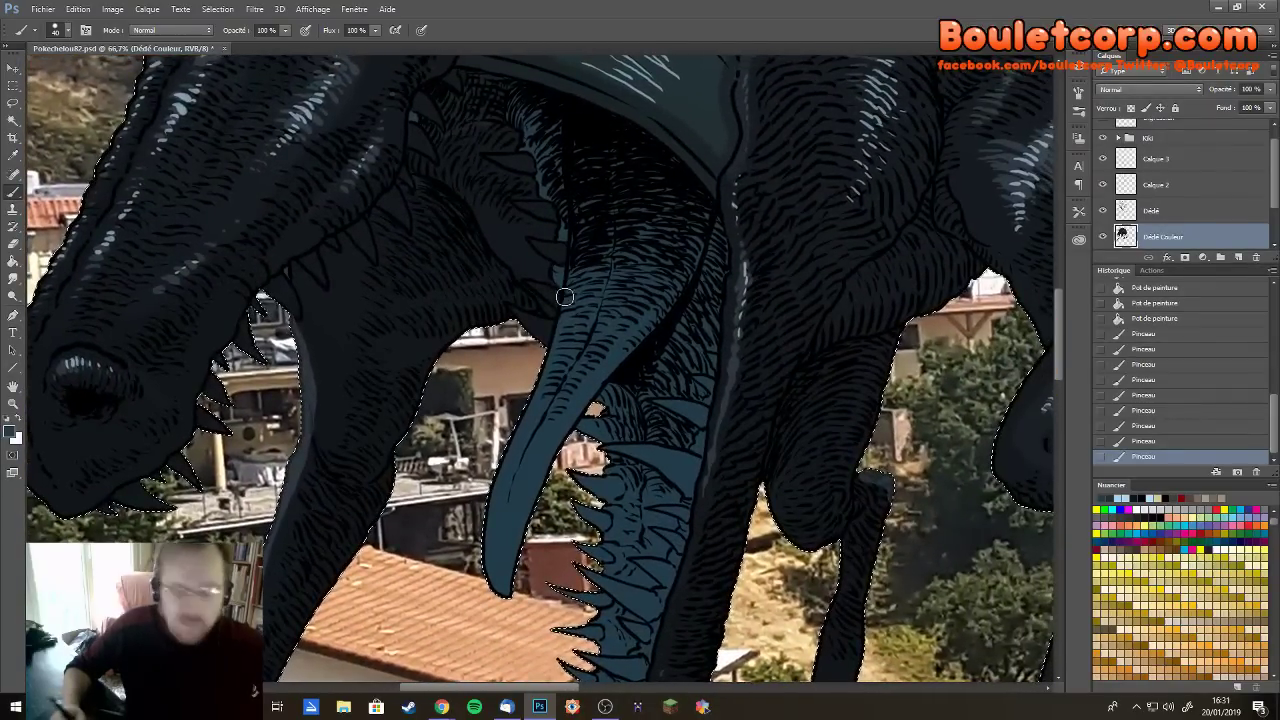
Replace the selection with a Magic Wand selection of the blue mouth and tongue, and turn it into a quick mask
{"action": "key", "text": "ctrl+d"}
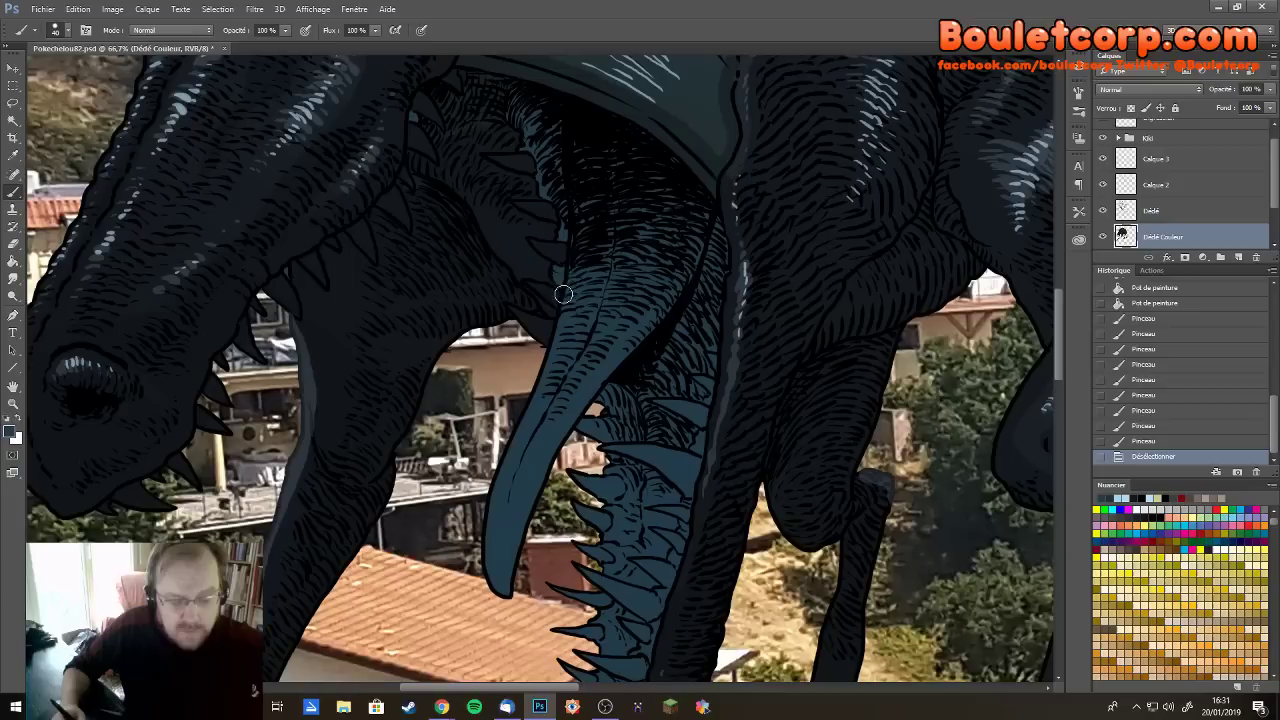
{"action": "key", "text": "w"}
{"action": "left_click", "coordinate": [613, 325]}
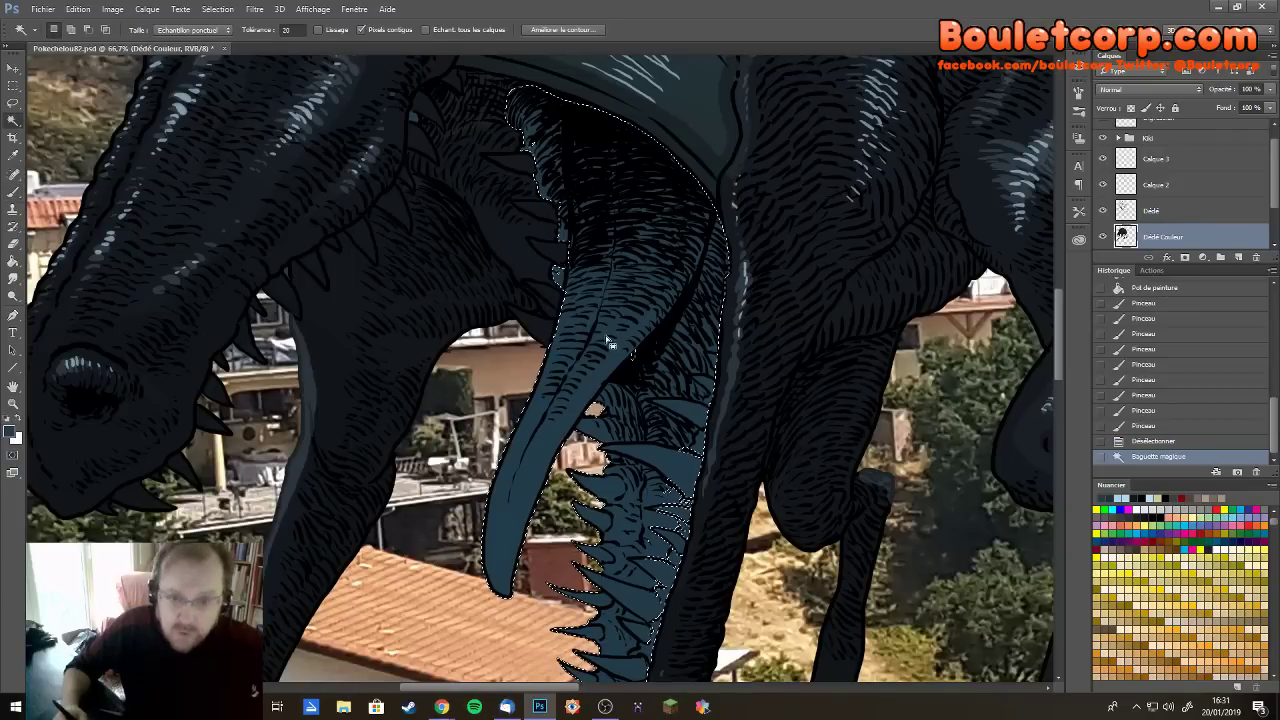
{"action": "left_click_drag", "start_coordinate": [594, 400], "coordinate": [560, 320]}
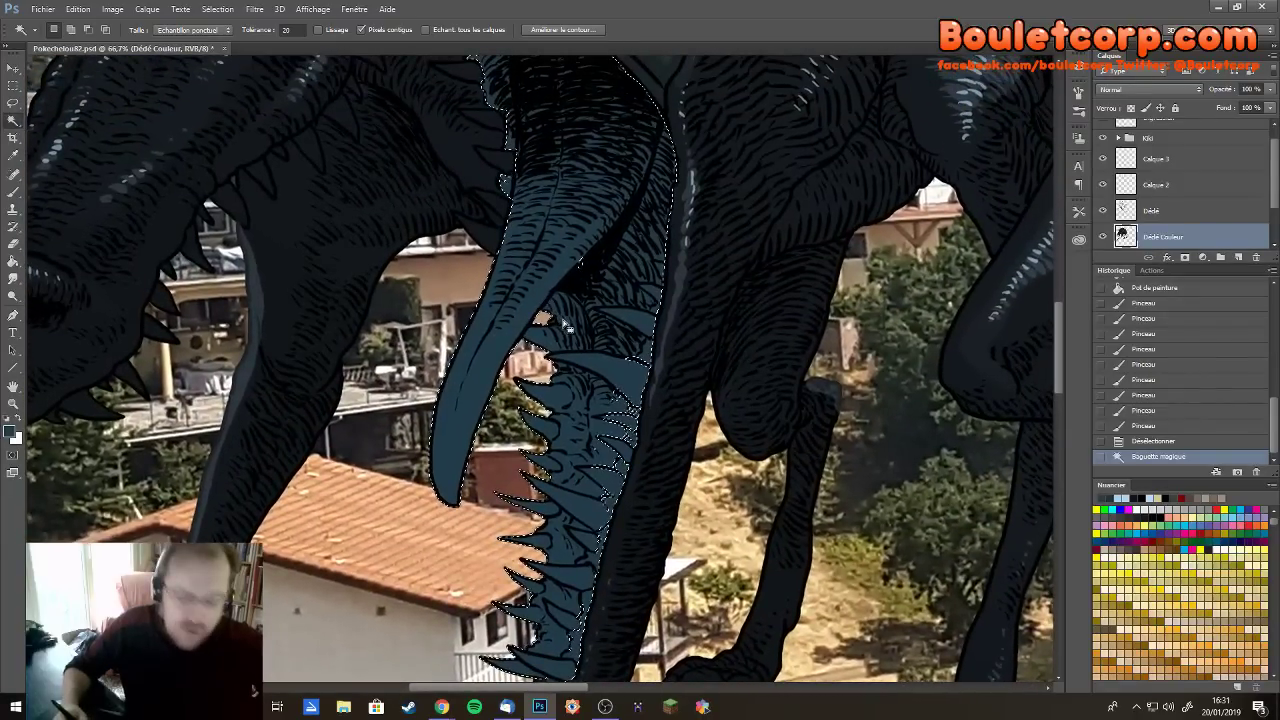
{"action": "key", "text": "q"}
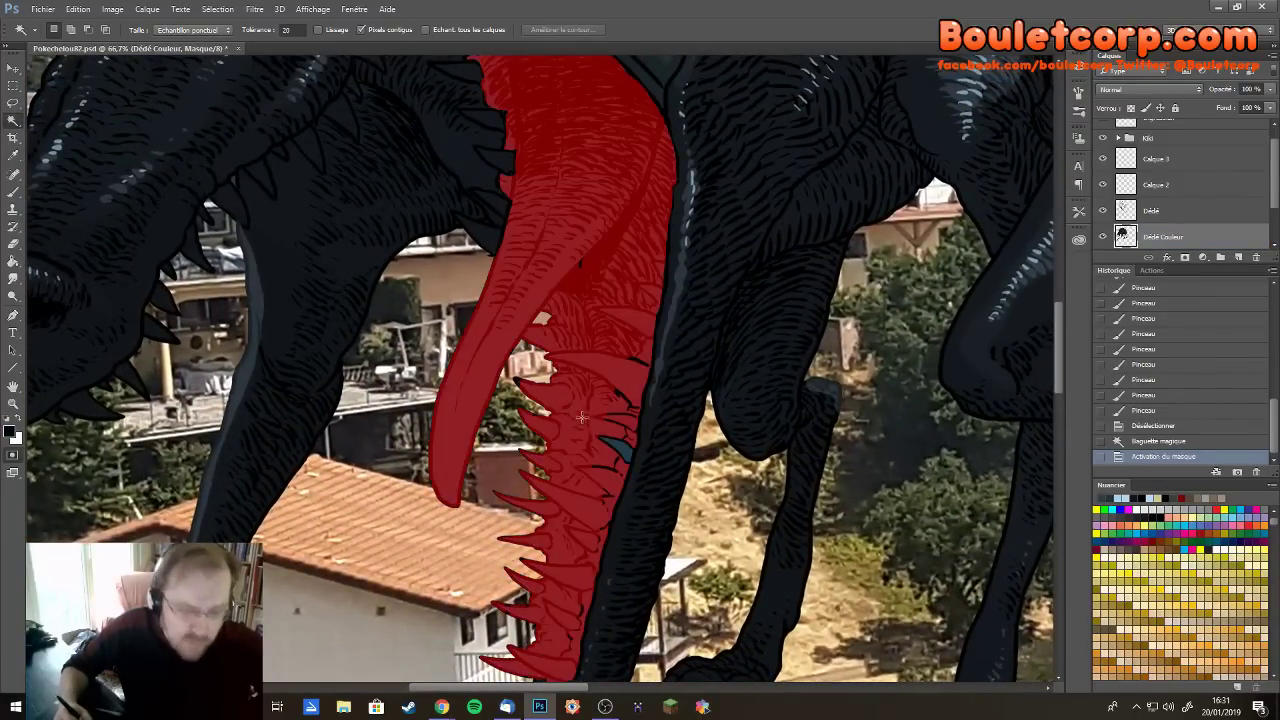
Brush the quick mask over the gaps left in the lower jaw's gums and teeth and along the mouth's edge
{"action": "key", "text": "b"}
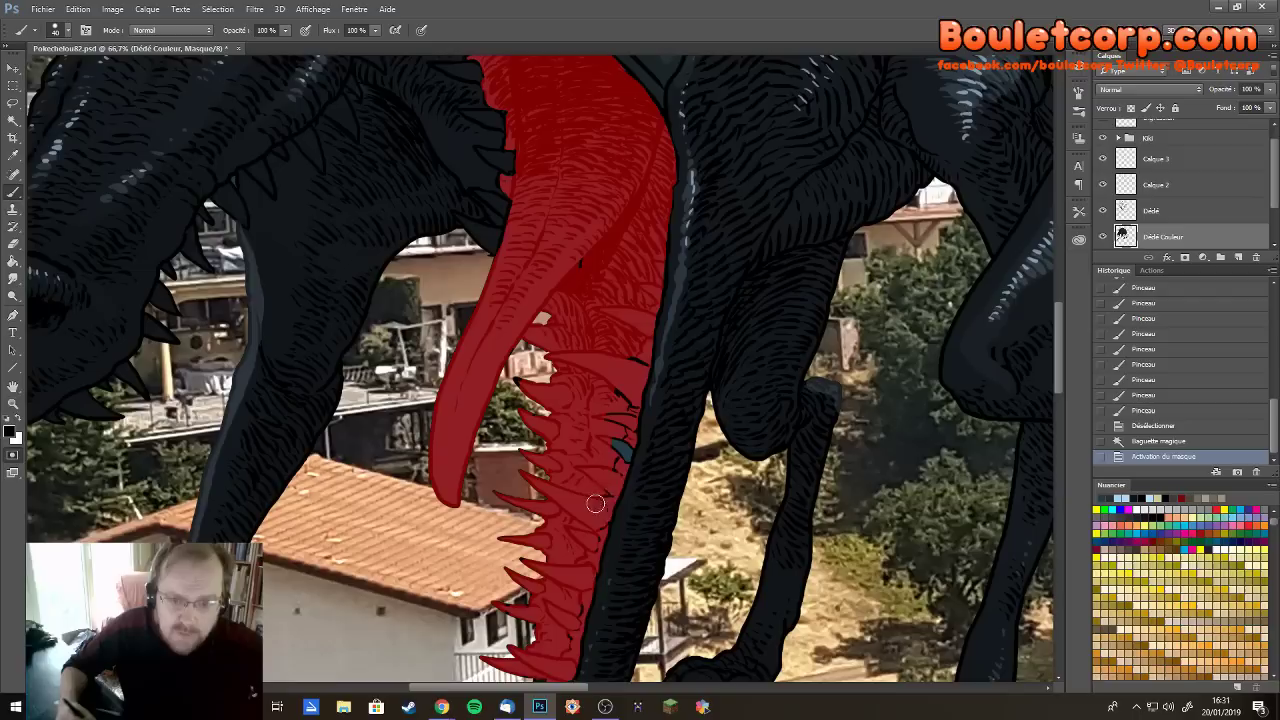
{"action": "mouse_move", "coordinate": [599, 512]}
{"action": "left_mouse_down"}
{"action": "mouse_move", "coordinate": [598, 525]}
{"action": "mouse_move", "coordinate": [609, 458]}
{"action": "mouse_move", "coordinate": [615, 469]}
{"action": "mouse_move", "coordinate": [624, 451]}
{"action": "mouse_move", "coordinate": [610, 395]}
{"action": "mouse_move", "coordinate": [625, 430]}
{"action": "mouse_move", "coordinate": [637, 362]}
{"action": "mouse_move", "coordinate": [570, 232]}
{"action": "left_mouse_up"}
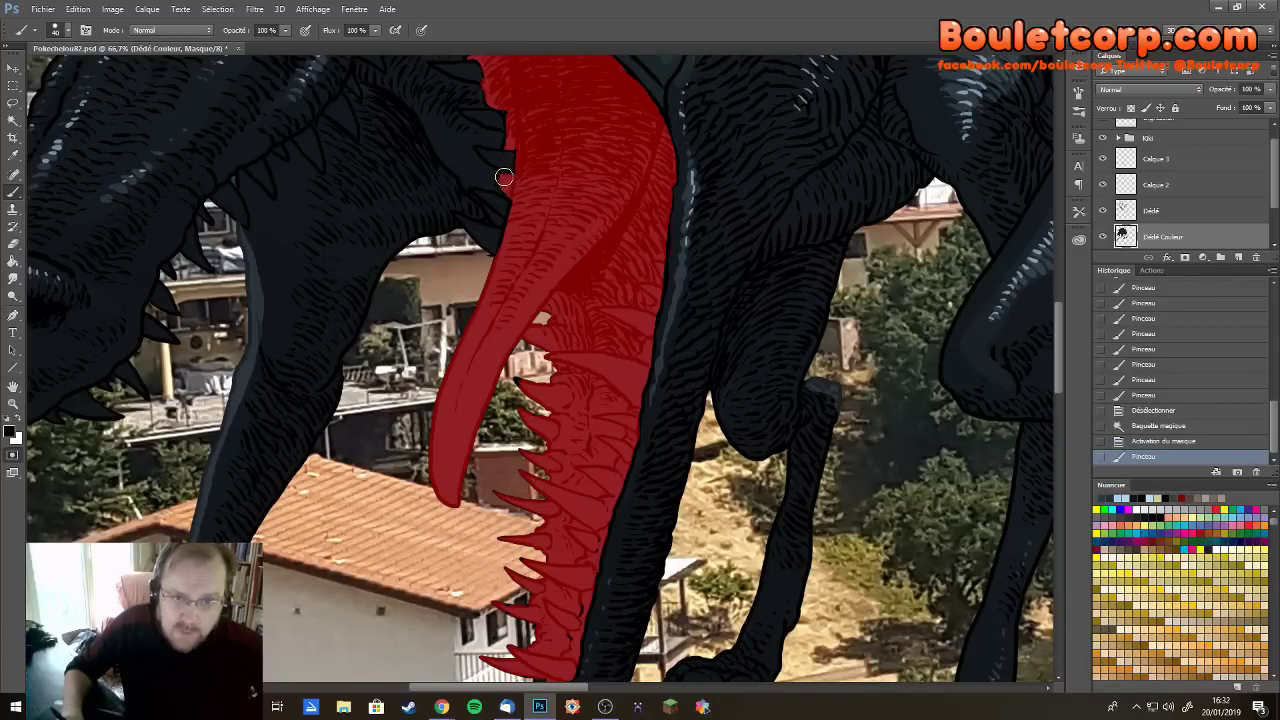
{"action": "left_click_drag", "start_coordinate": [501, 187], "coordinate": [508, 196]}
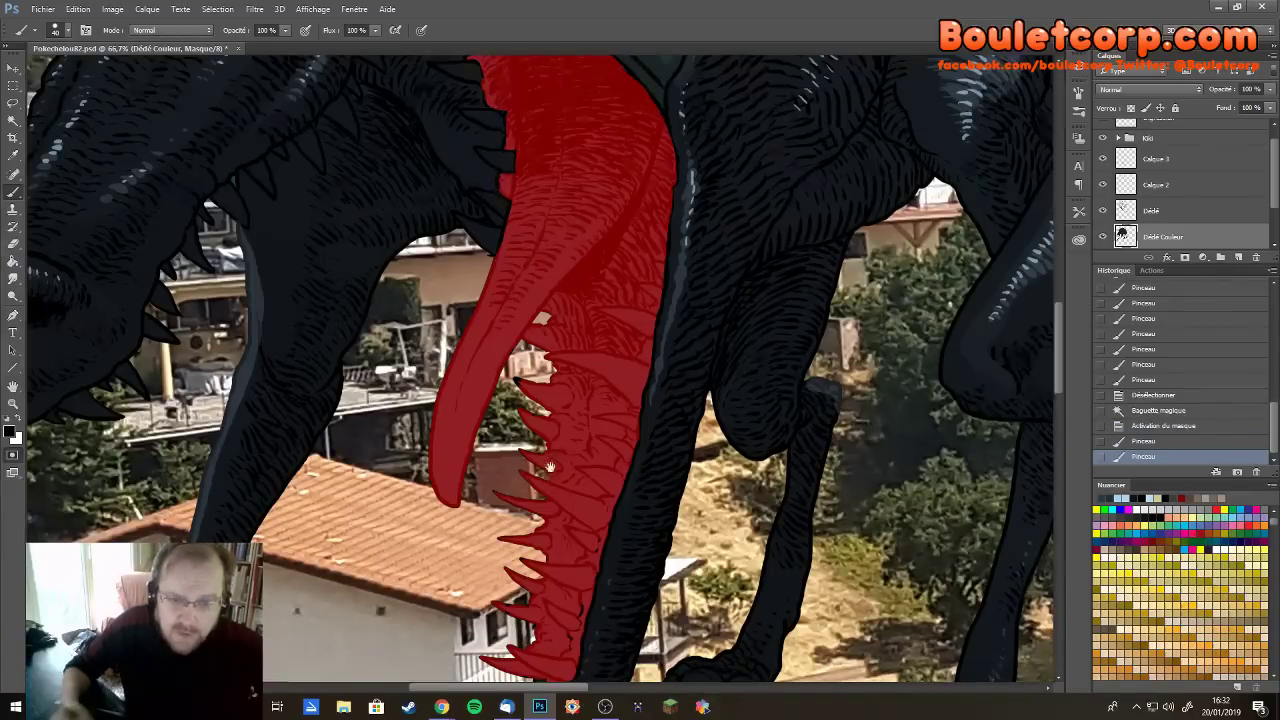
{"action": "left_click_drag", "start_coordinate": [551, 543], "coordinate": [511, 398]}
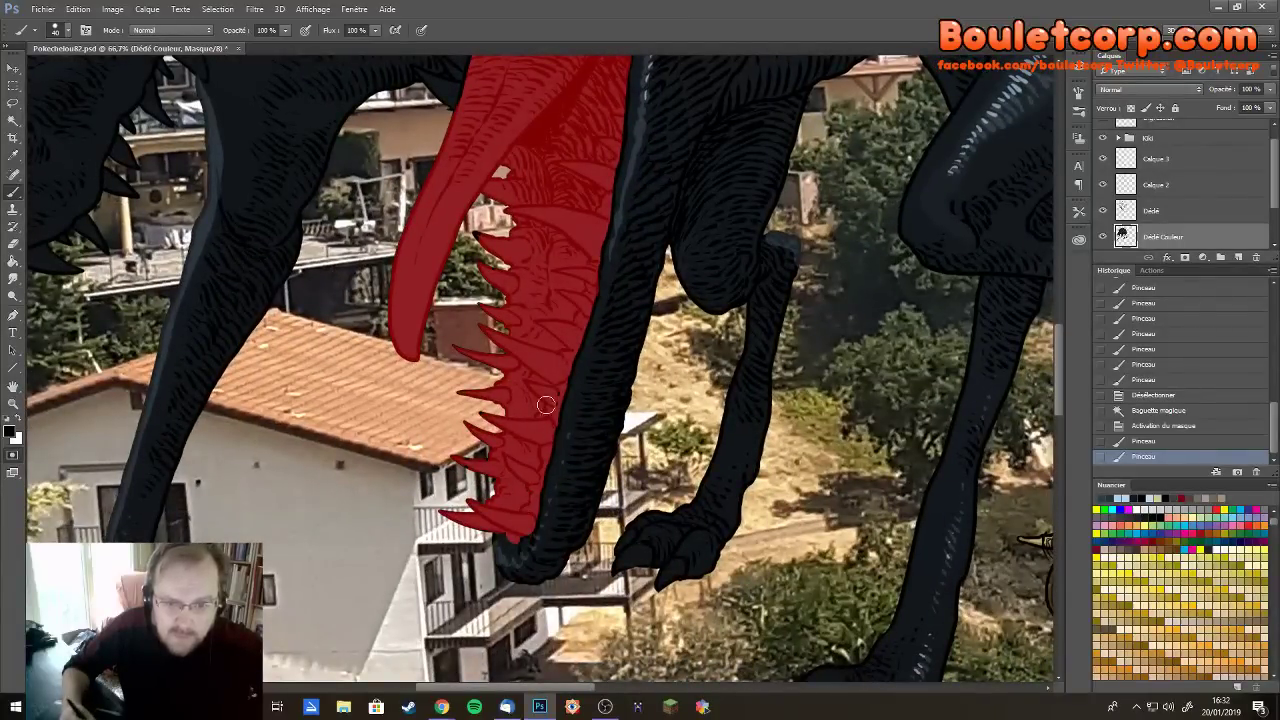
{"action": "left_click", "coordinate": [518, 408]}
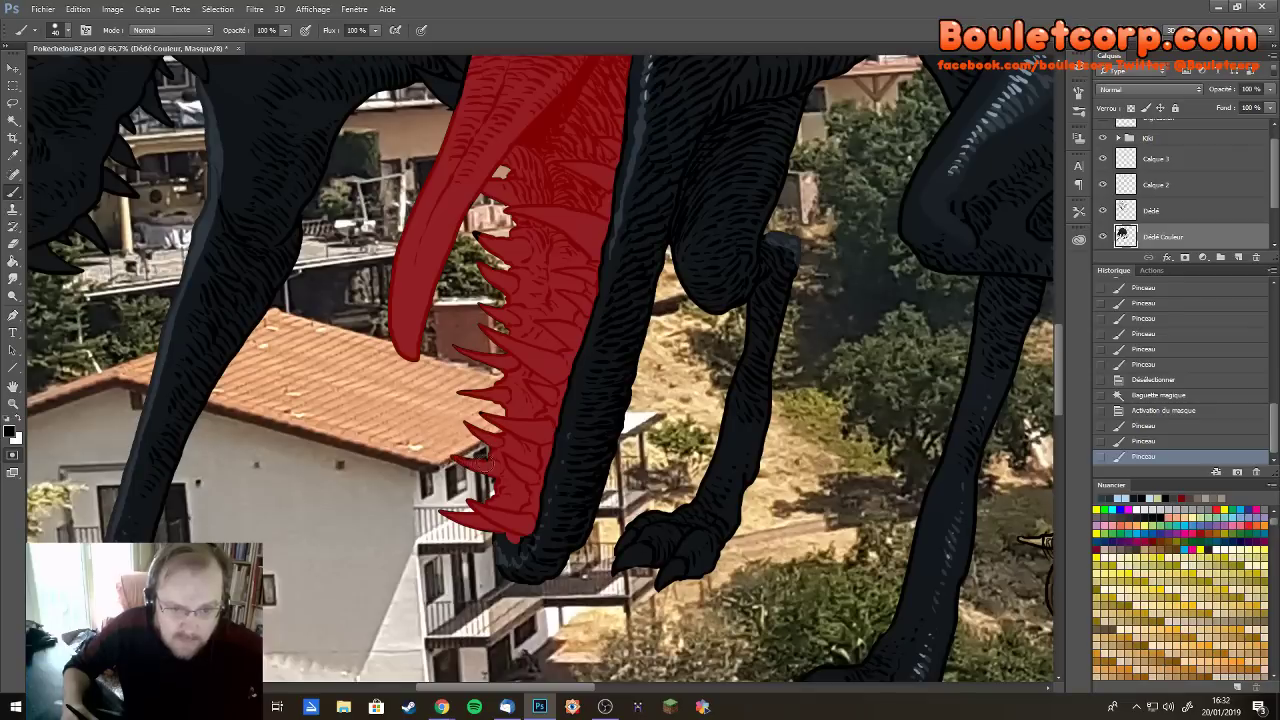
{"action": "left_click", "coordinate": [492, 462]}
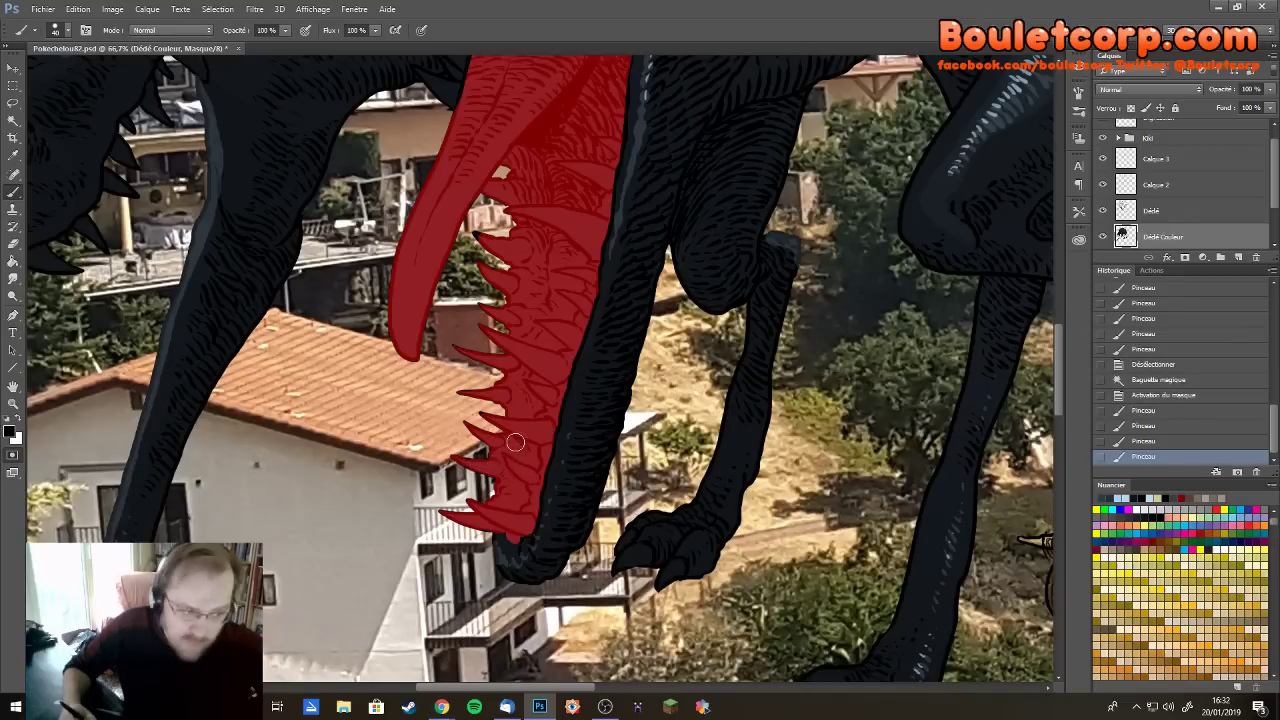
{"action": "left_click_drag", "start_coordinate": [555, 208], "coordinate": [564, 381]}
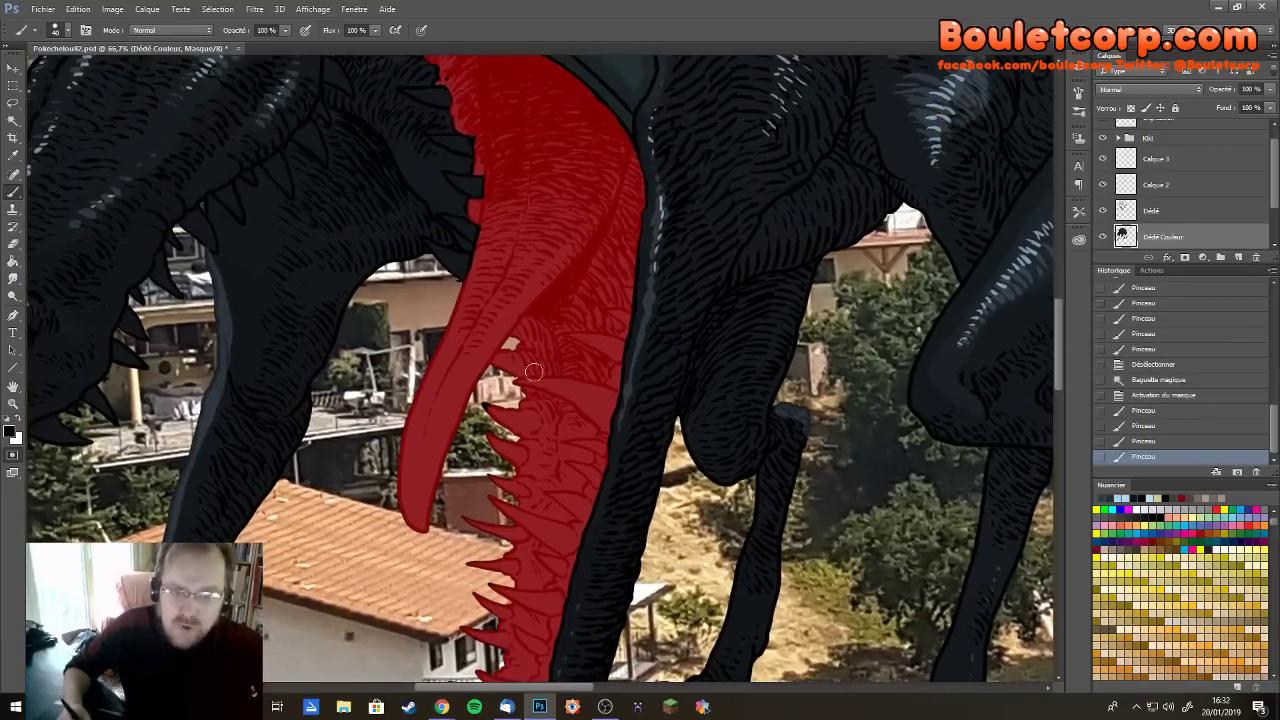
{"action": "left_click", "coordinate": [490, 408]}
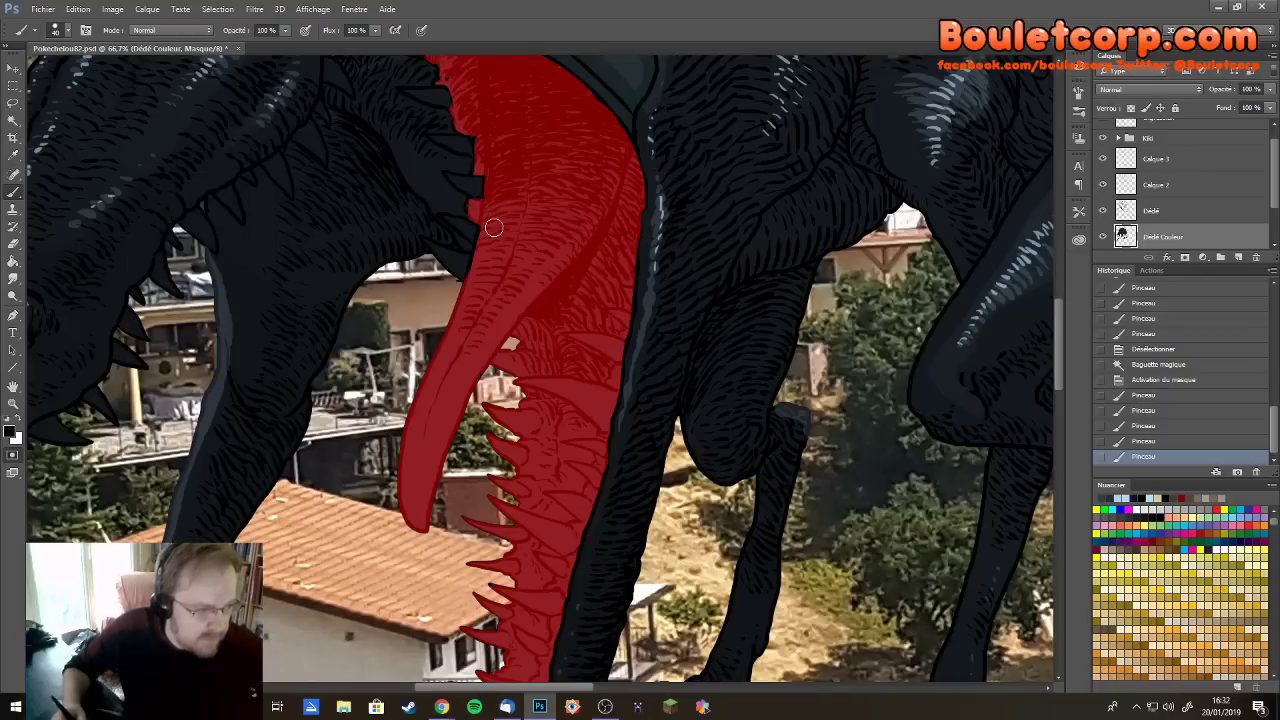
Paint the upper-jaw teeth beside the tongue into the quick mask, from the lowest tooth up toward the cheek
{"action": "left_click_drag", "start_coordinate": [520, 189], "coordinate": [555, 342]}
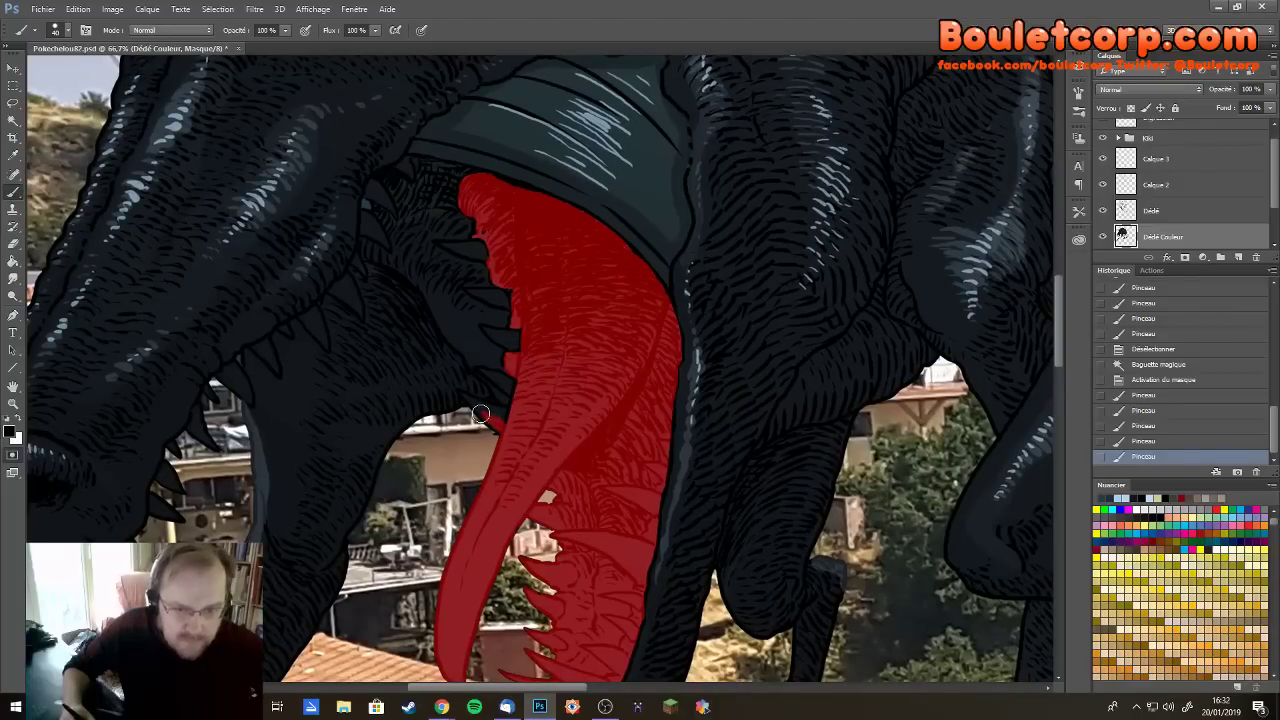
{"action": "mouse_move", "coordinate": [480, 413]}
{"action": "left_mouse_down"}
{"action": "mouse_move", "coordinate": [465, 400]}
{"action": "mouse_move", "coordinate": [495, 415]}
{"action": "mouse_move", "coordinate": [466, 397]}
{"action": "mouse_move", "coordinate": [510, 426]}
{"action": "mouse_move", "coordinate": [500, 421]}
{"action": "left_mouse_up"}
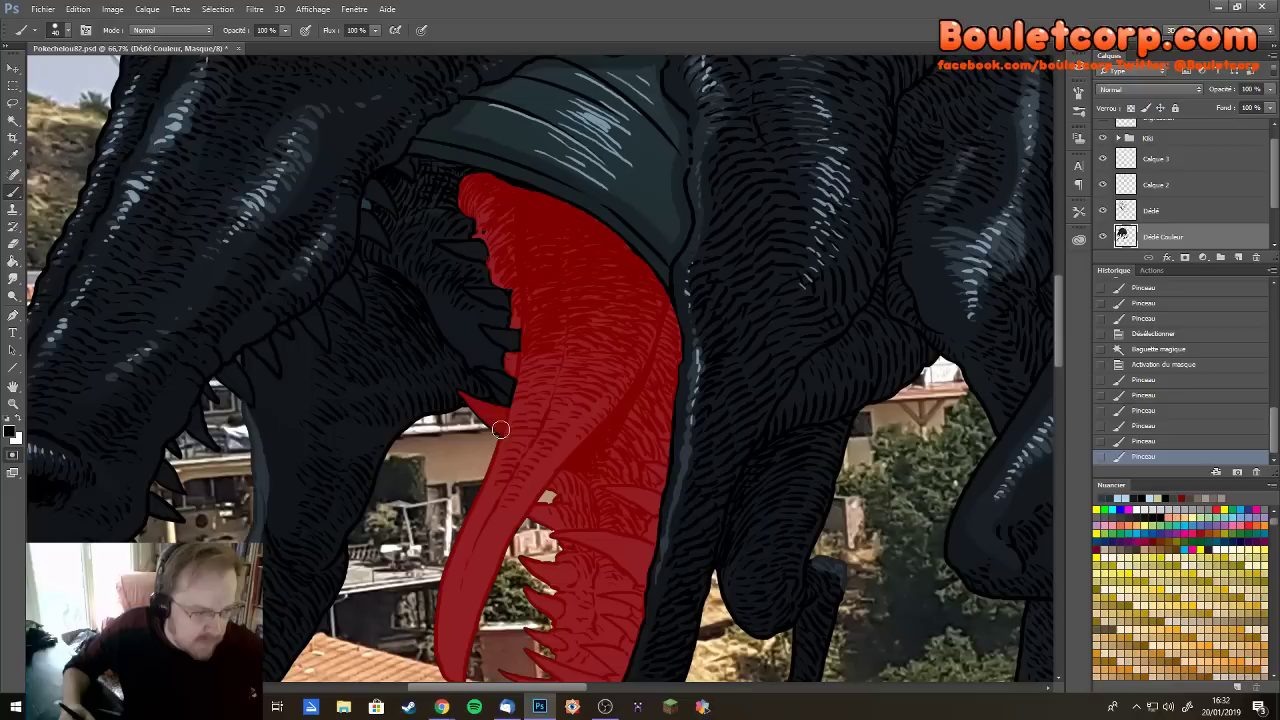
{"action": "left_click_drag", "start_coordinate": [503, 419], "coordinate": [514, 409]}
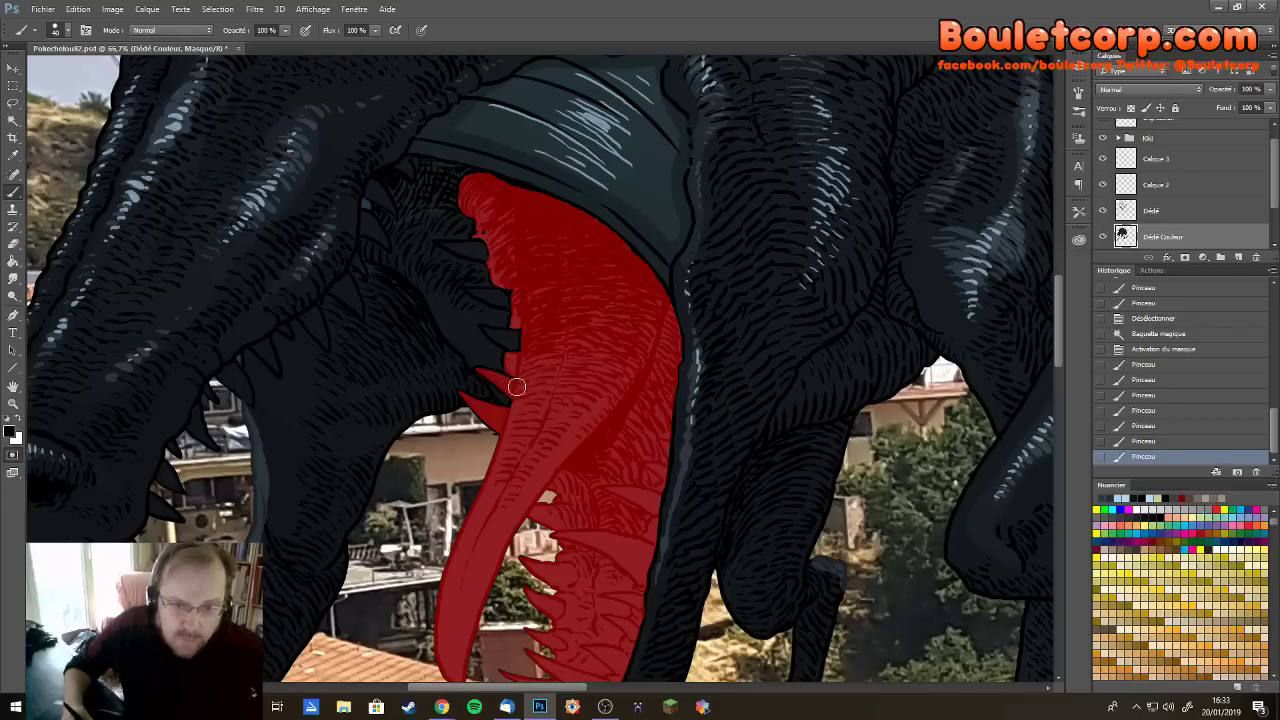
{"action": "mouse_move", "coordinate": [512, 373]}
{"action": "left_mouse_down"}
{"action": "mouse_move", "coordinate": [524, 329]}
{"action": "mouse_move", "coordinate": [611, 306]}
{"action": "left_mouse_up"}
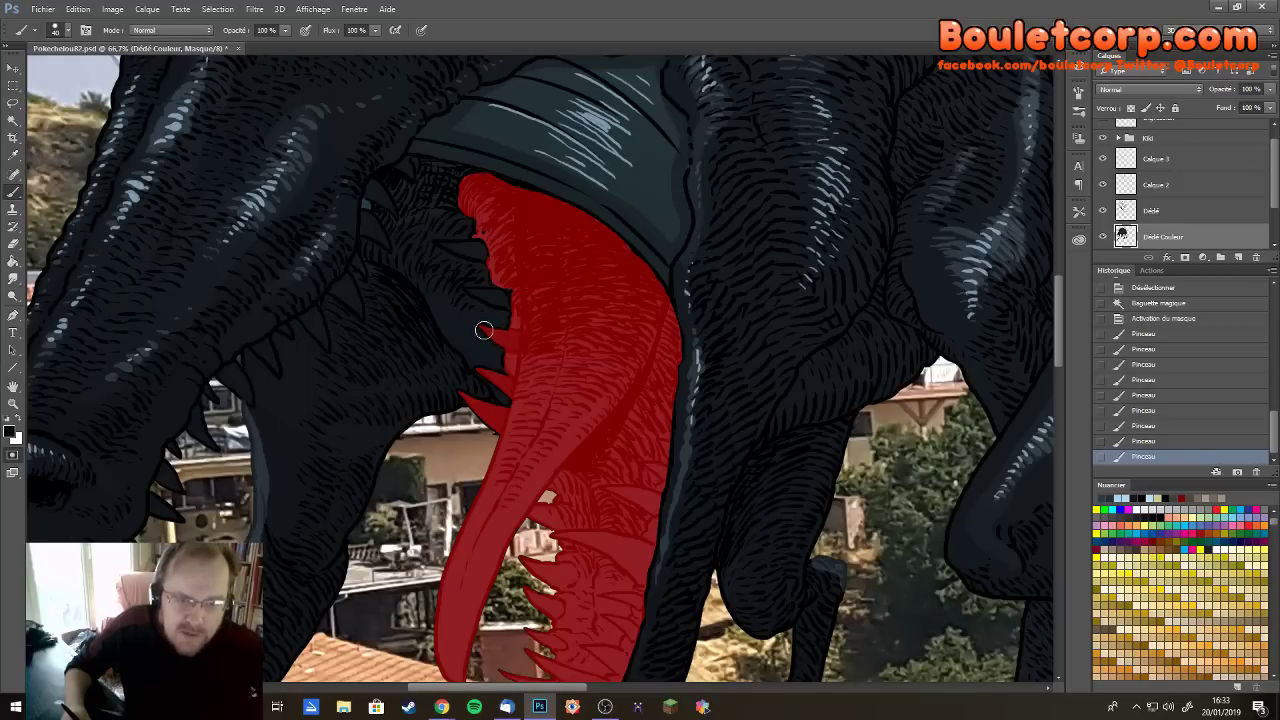
{"action": "mouse_move", "coordinate": [508, 335]}
{"action": "left_mouse_down"}
{"action": "mouse_move", "coordinate": [517, 297]}
{"action": "mouse_move", "coordinate": [471, 291]}
{"action": "mouse_move", "coordinate": [490, 302]}
{"action": "left_mouse_up"}
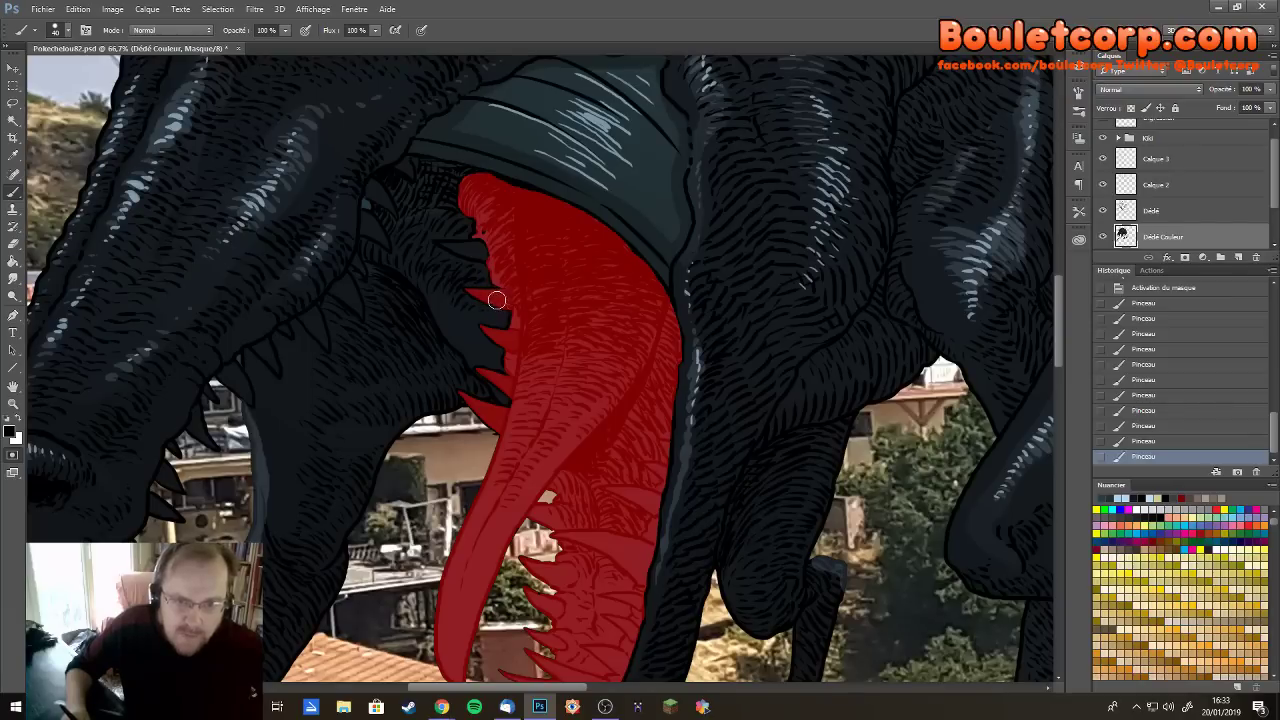
{"action": "left_click_drag", "start_coordinate": [475, 293], "coordinate": [466, 249]}
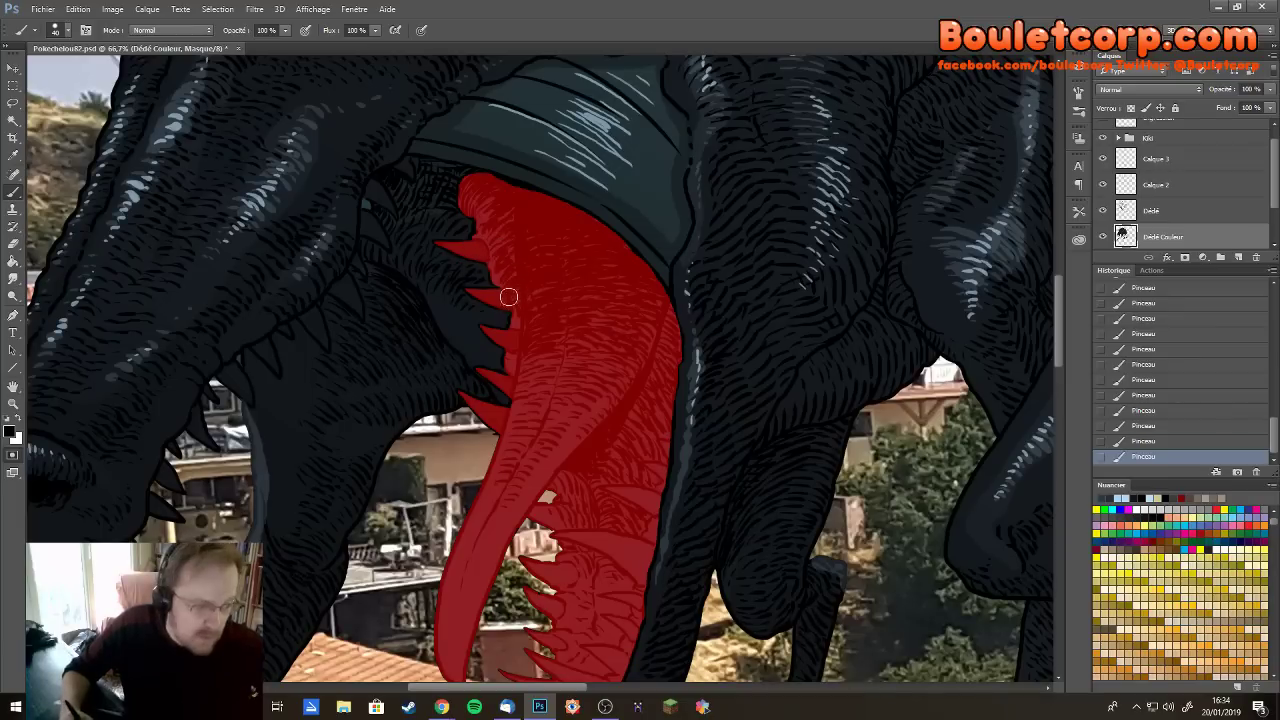
Add the front teeth at the muzzle's tip to the quick mask with the Brush, undoing stray strokes
{"action": "left_click_drag", "start_coordinate": [494, 316], "coordinate": [694, 166]}
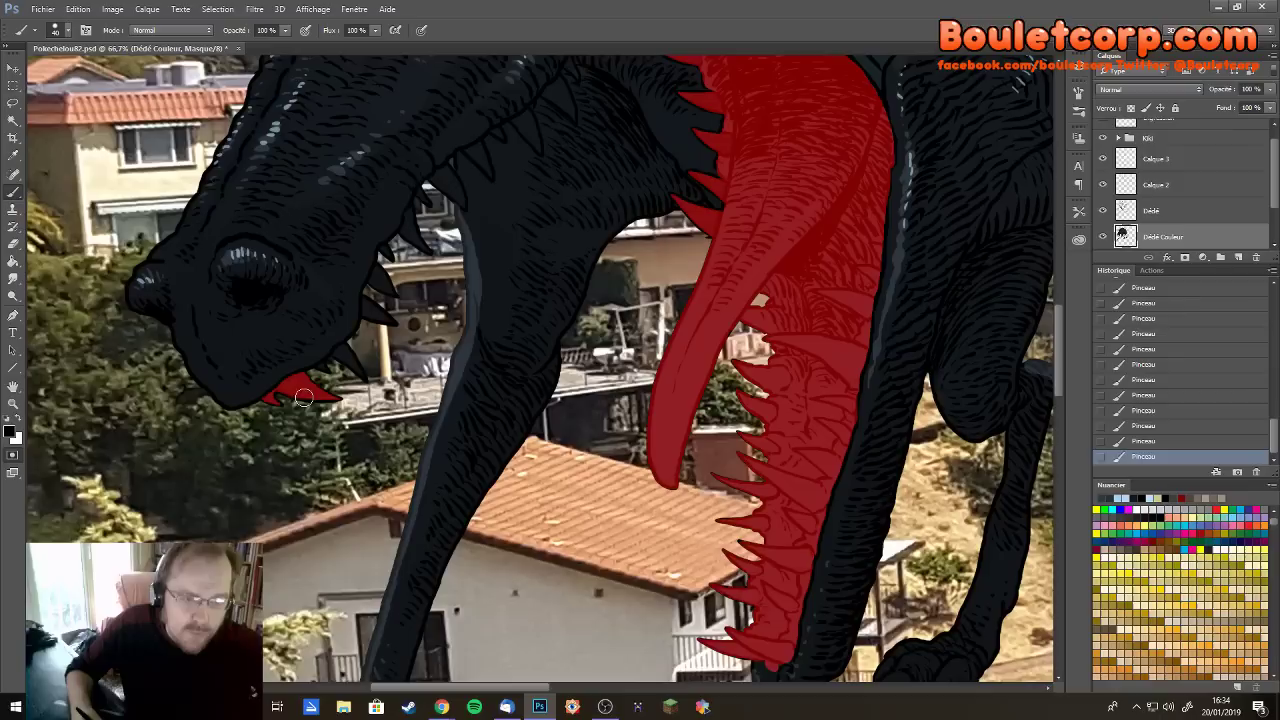
{"action": "key", "text": "ctrl+z"}
{"action": "key", "text": "ctrl+z"}
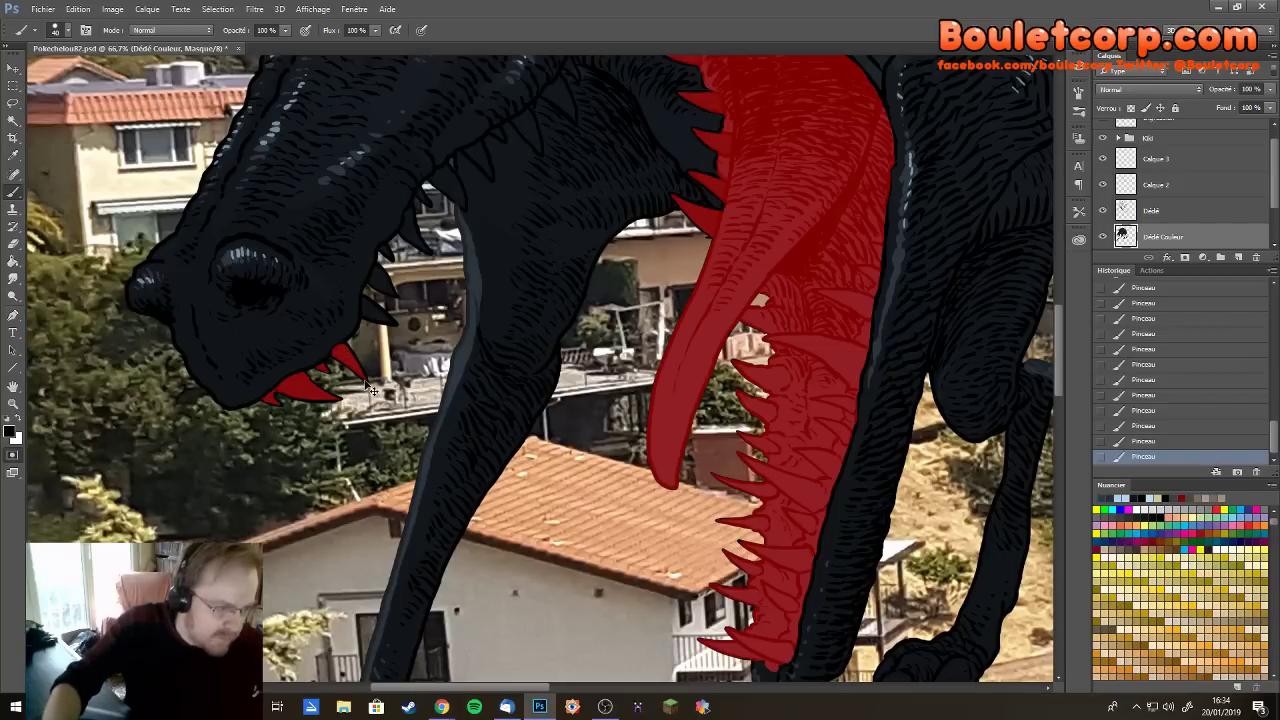
{"action": "key", "text": "ctrl+plus"}
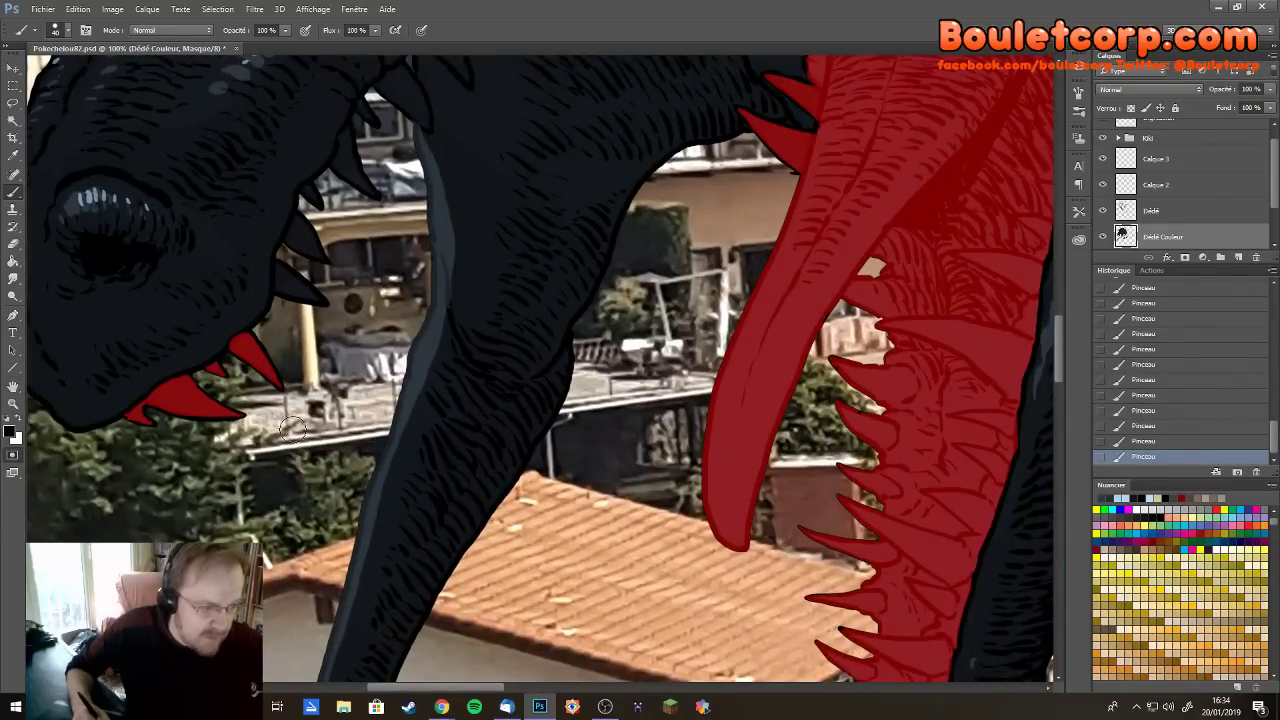
{"action": "left_click_drag", "start_coordinate": [284, 427], "coordinate": [328, 471]}
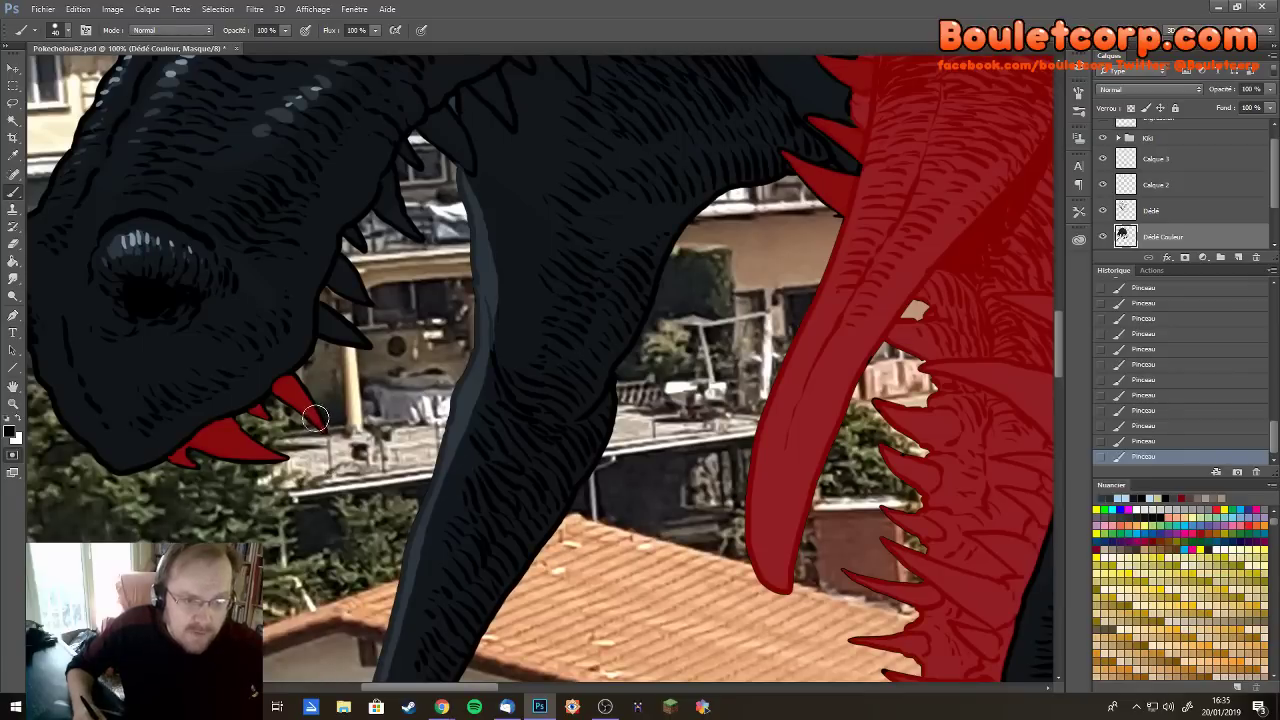
{"action": "left_click_drag", "start_coordinate": [320, 426], "coordinate": [302, 400]}
Brush the quick mask over the next two teeth up the muzzle, filling each to its tip
{"action": "mouse_move", "coordinate": [320, 314]}
{"action": "left_mouse_down"}
{"action": "mouse_move", "coordinate": [322, 338]}
{"action": "mouse_move", "coordinate": [340, 328]}
{"action": "mouse_move", "coordinate": [350, 340]}
{"action": "mouse_move", "coordinate": [334, 326]}
{"action": "left_mouse_up"}
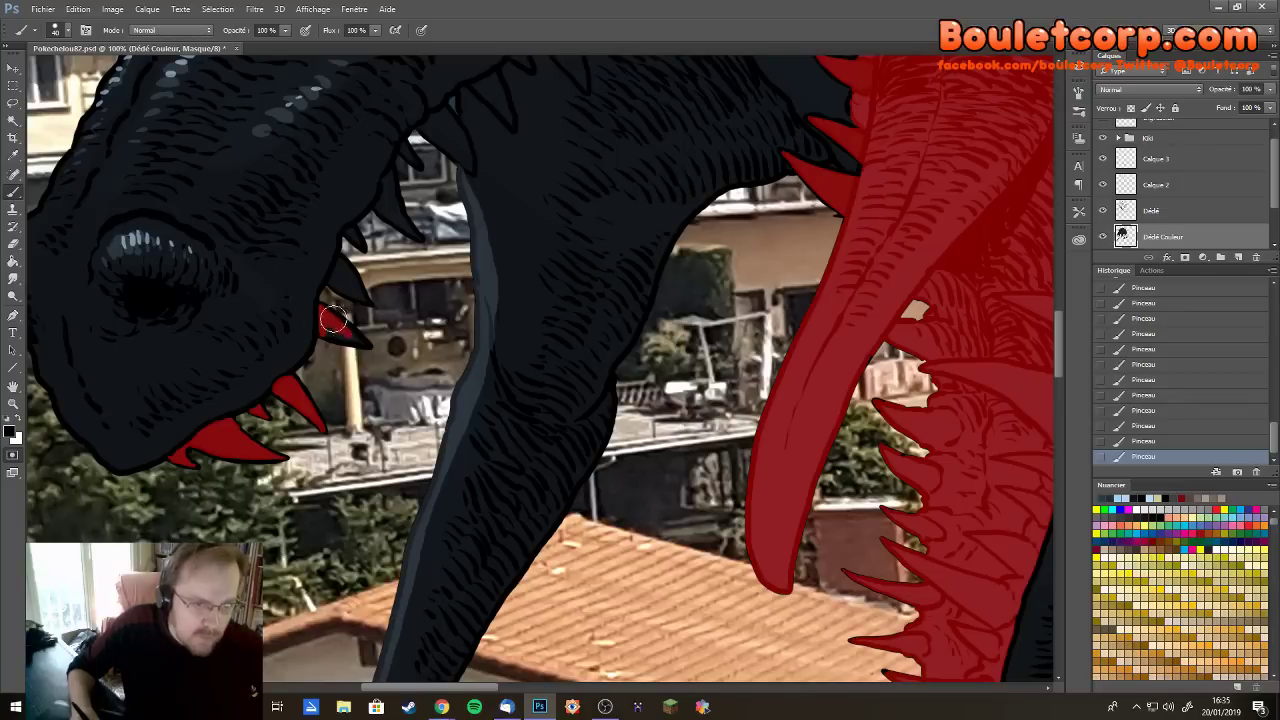
{"action": "left_click_drag", "start_coordinate": [352, 336], "coordinate": [368, 344]}
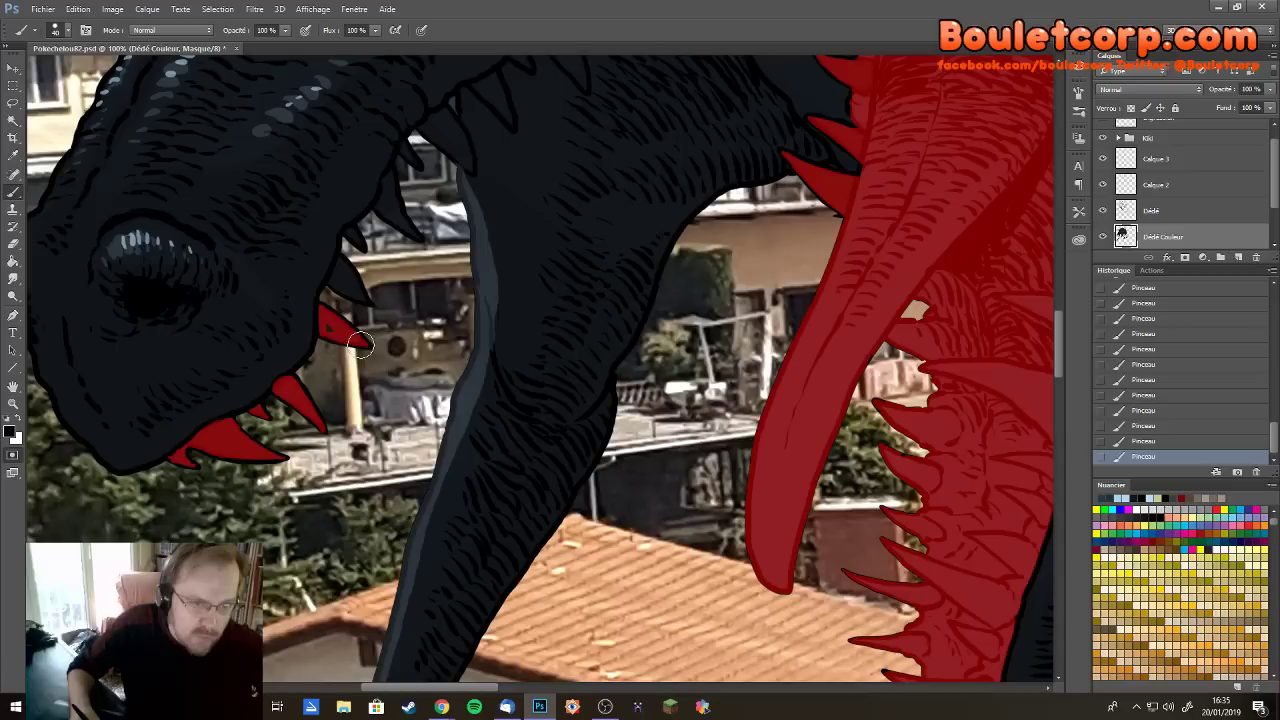
{"action": "left_click_drag", "start_coordinate": [328, 335], "coordinate": [363, 343]}
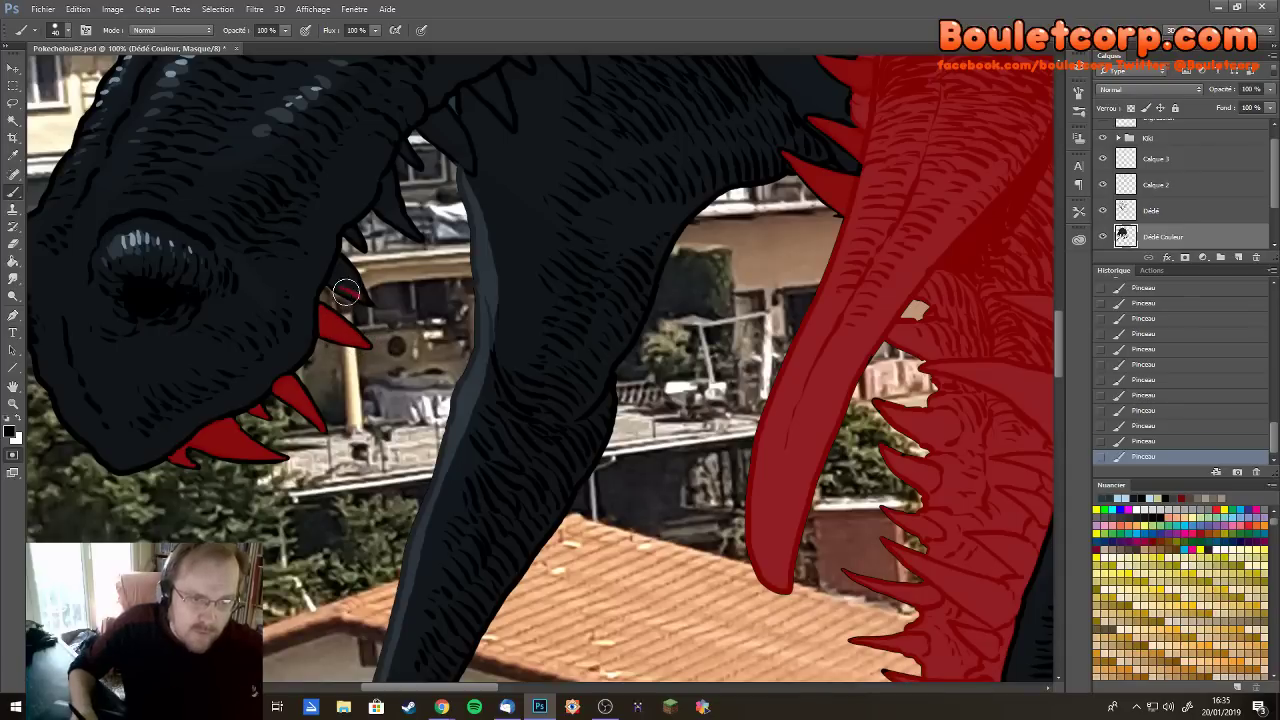
{"action": "mouse_move", "coordinate": [346, 291]}
{"action": "left_mouse_down"}
{"action": "mouse_move", "coordinate": [366, 297]}
{"action": "mouse_move", "coordinate": [344, 291]}
{"action": "left_mouse_up"}
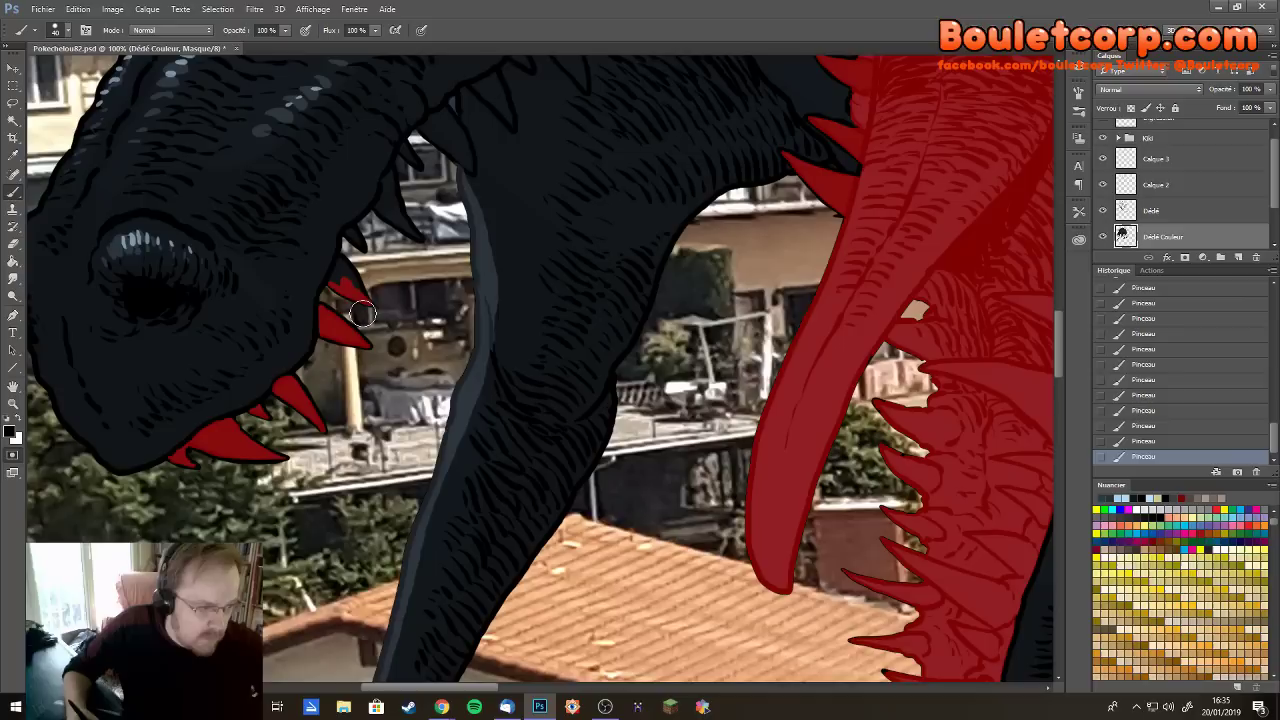
{"action": "mouse_move", "coordinate": [365, 293]}
{"action": "left_mouse_down"}
{"action": "mouse_move", "coordinate": [334, 283]}
{"action": "mouse_move", "coordinate": [339, 258]}
{"action": "mouse_move", "coordinate": [358, 289]}
{"action": "left_mouse_up"}
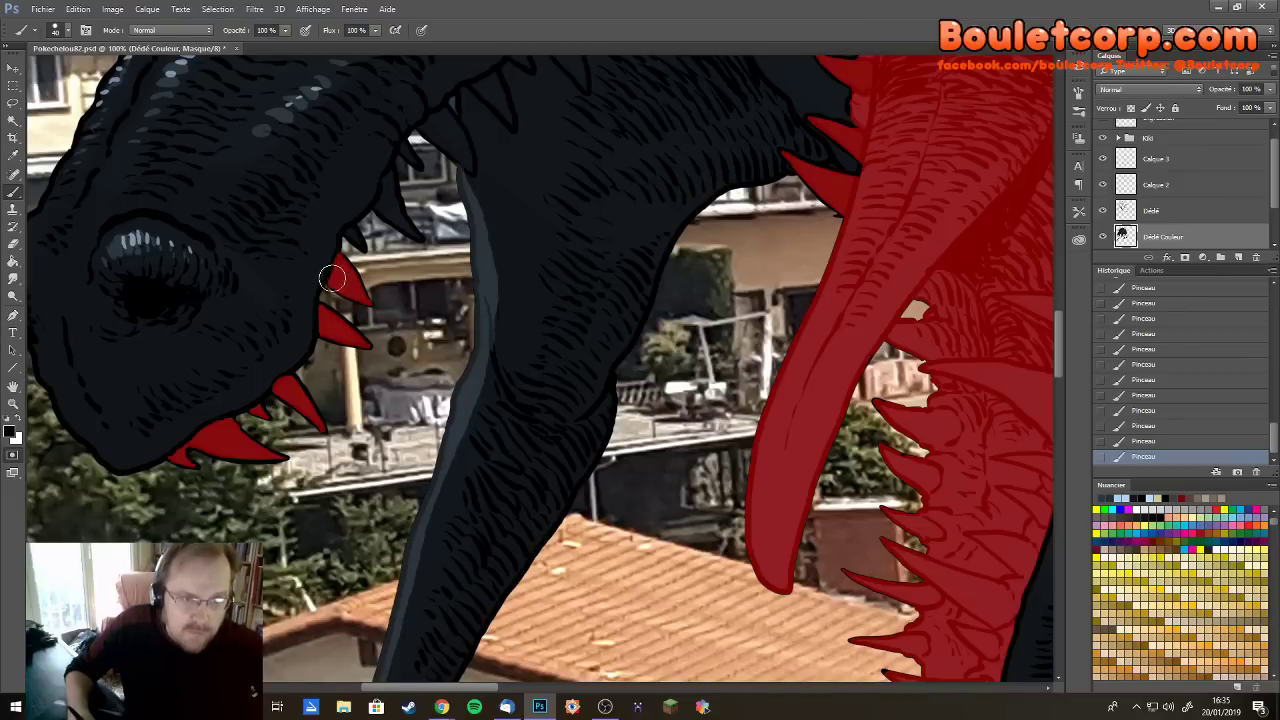
Brush the quick mask over the next five teeth up the muzzle, filling each one to its tip
{"action": "mouse_move", "coordinate": [333, 278]}
{"action": "left_mouse_down"}
{"action": "mouse_move", "coordinate": [350, 243]}
{"action": "mouse_move", "coordinate": [362, 246]}
{"action": "mouse_move", "coordinate": [345, 234]}
{"action": "mouse_move", "coordinate": [364, 262]}
{"action": "left_mouse_up"}
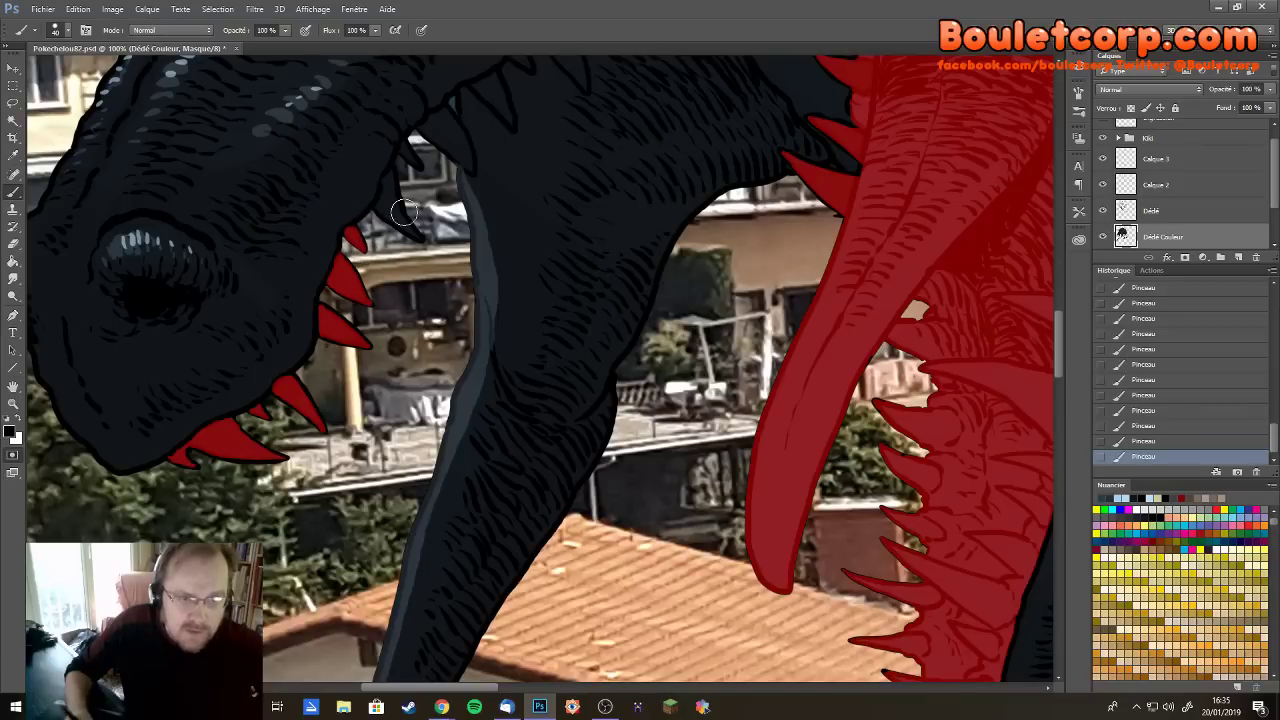
{"action": "mouse_move", "coordinate": [403, 211]}
{"action": "left_mouse_down"}
{"action": "mouse_move", "coordinate": [421, 238]}
{"action": "mouse_move", "coordinate": [379, 209]}
{"action": "mouse_move", "coordinate": [387, 194]}
{"action": "mouse_move", "coordinate": [405, 224]}
{"action": "mouse_move", "coordinate": [391, 173]}
{"action": "mouse_move", "coordinate": [382, 191]}
{"action": "mouse_move", "coordinate": [392, 168]}
{"action": "mouse_move", "coordinate": [397, 211]}
{"action": "mouse_move", "coordinate": [412, 178]}
{"action": "left_mouse_up"}
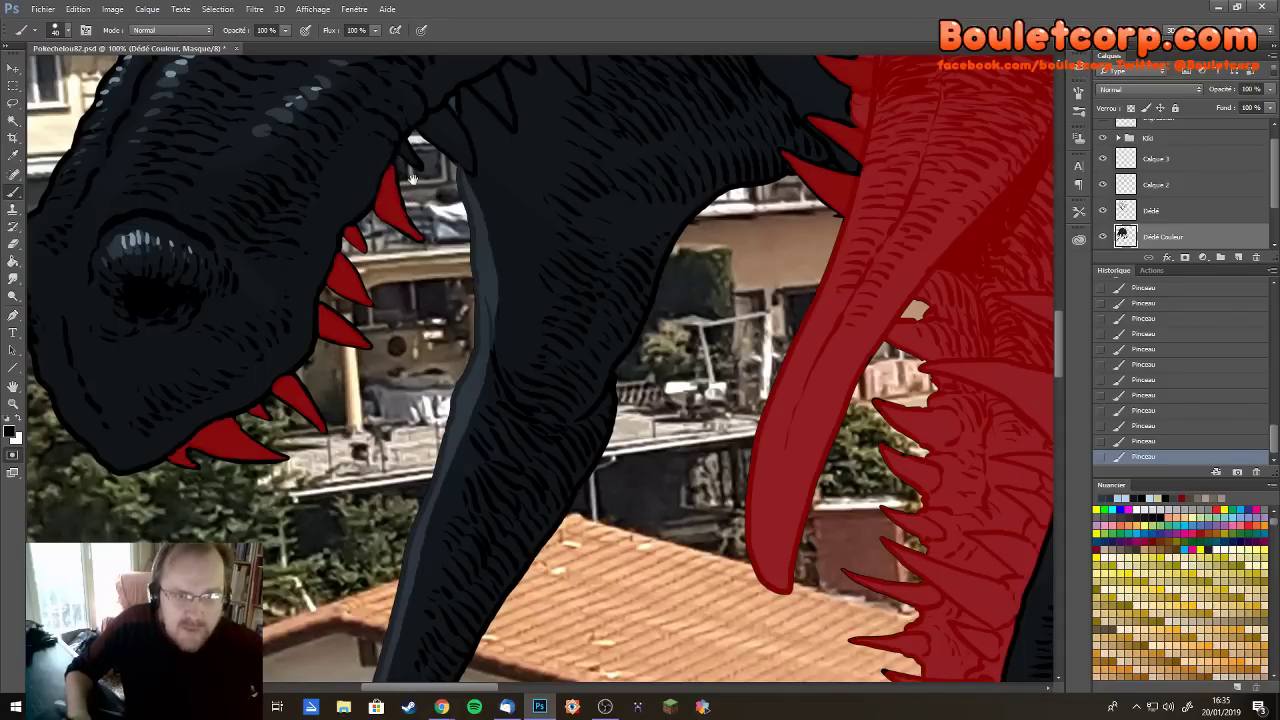
{"action": "scroll", "coordinate": [412, 178], "scroll_direction": "up", "scroll_amount": 3}
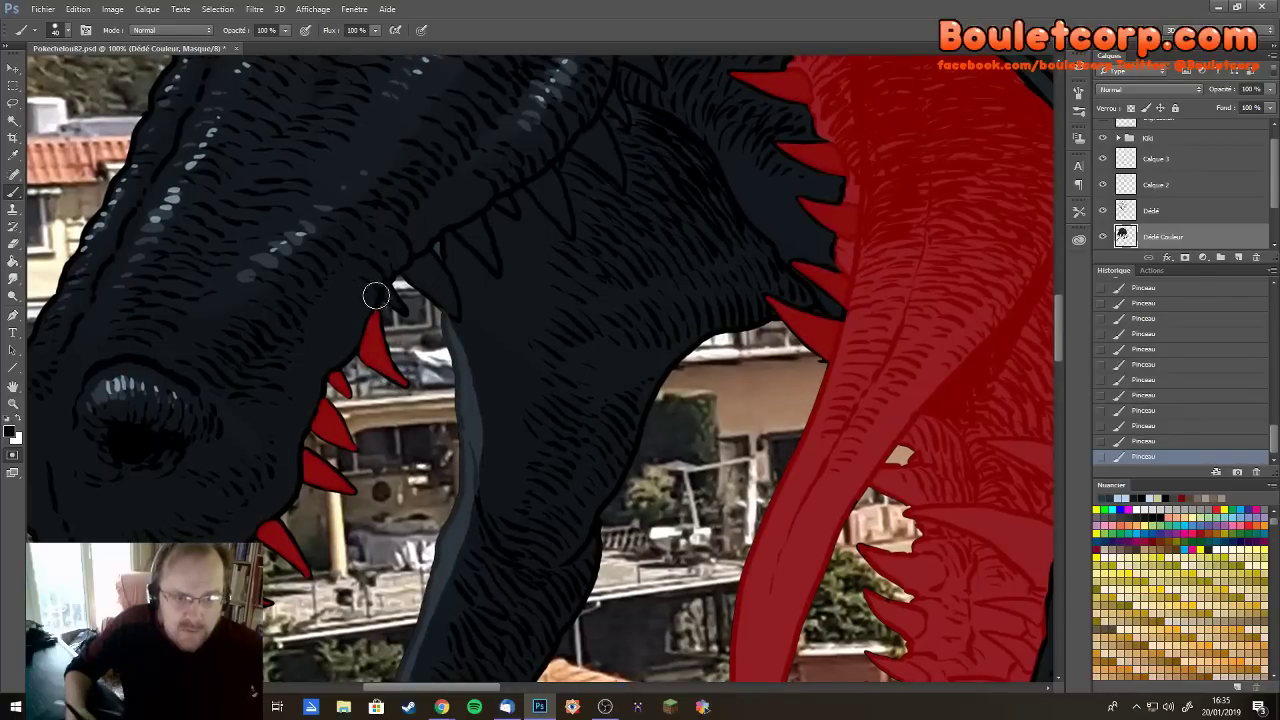
{"action": "mouse_move", "coordinate": [376, 295]}
{"action": "left_mouse_down"}
{"action": "mouse_move", "coordinate": [388, 288]}
{"action": "mouse_move", "coordinate": [404, 312]}
{"action": "mouse_move", "coordinate": [414, 276]}
{"action": "mouse_move", "coordinate": [431, 288]}
{"action": "mouse_move", "coordinate": [406, 271]}
{"action": "mouse_move", "coordinate": [457, 316]}
{"action": "mouse_move", "coordinate": [429, 253]}
{"action": "mouse_move", "coordinate": [411, 270]}
{"action": "mouse_move", "coordinate": [432, 283]}
{"action": "mouse_move", "coordinate": [424, 266]}
{"action": "mouse_move", "coordinate": [435, 285]}
{"action": "mouse_move", "coordinate": [427, 262]}
{"action": "mouse_move", "coordinate": [480, 222]}
{"action": "mouse_move", "coordinate": [496, 270]}
{"action": "mouse_move", "coordinate": [466, 243]}
{"action": "left_mouse_up"}
{"action": "left_click_drag", "start_coordinate": [470, 328], "coordinate": [518, 408]}
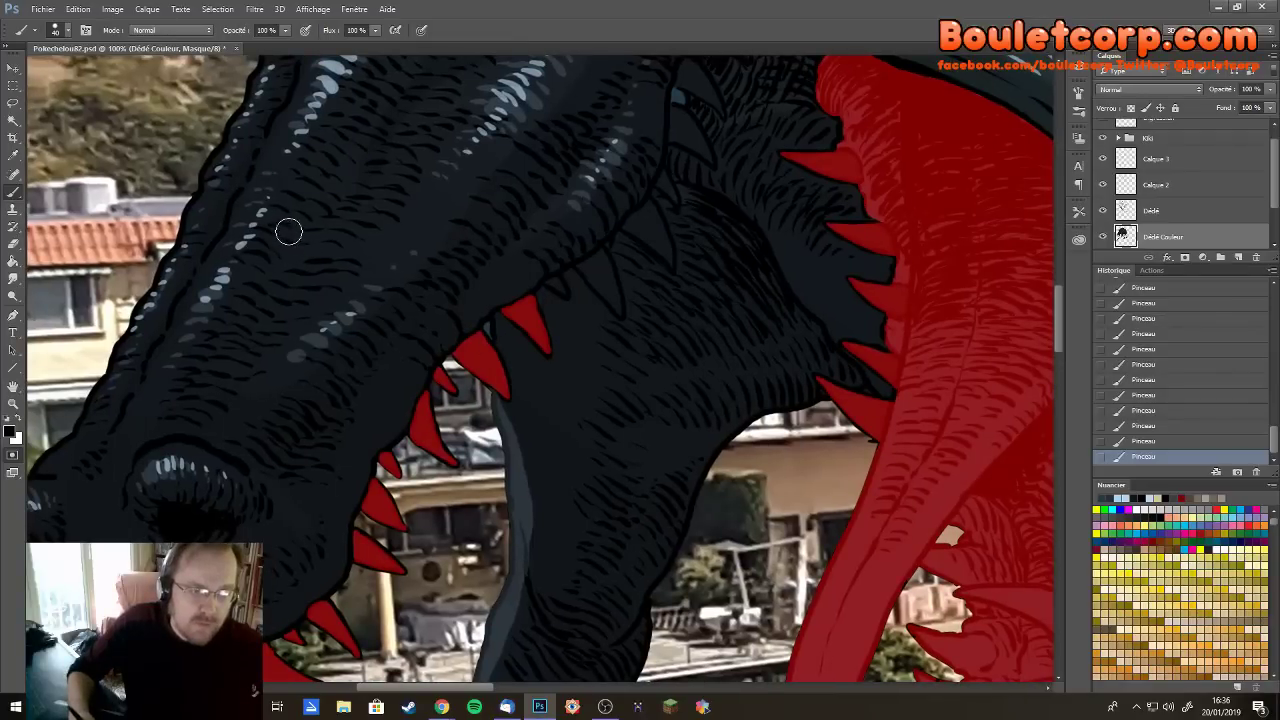
Test the quick mask on the snout by painting two dabs and a short stroke in black and erasing them with white
{"action": "left_click", "coordinate": [287, 229]}
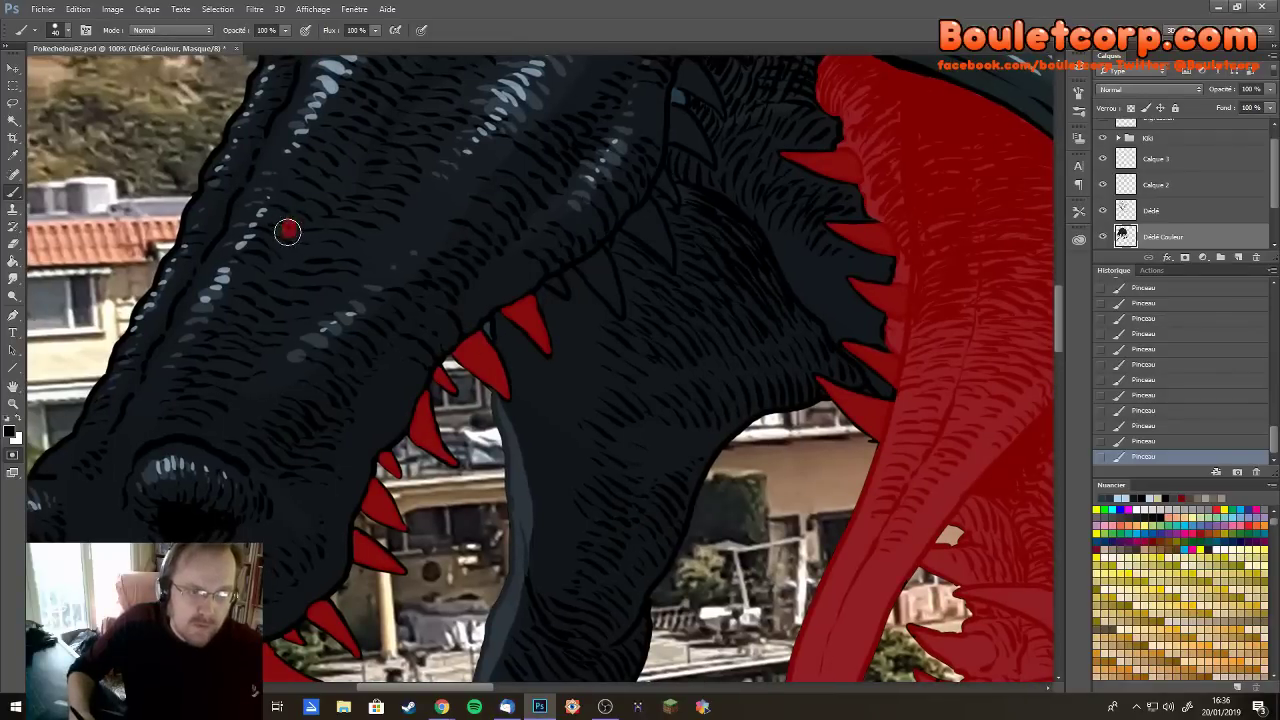
{"action": "left_click", "coordinate": [364, 229]}
{"action": "left_click_drag", "start_coordinate": [314, 278], "coordinate": [338, 277]}
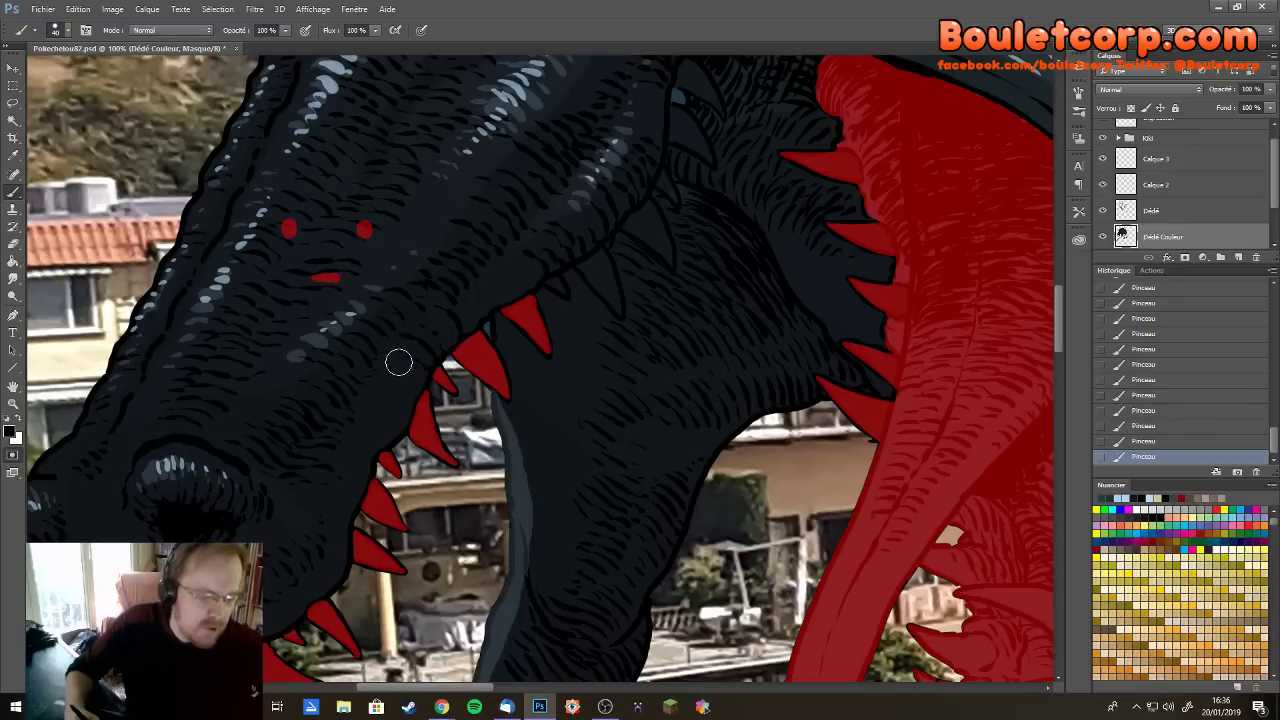
{"action": "key", "text": "x"}
{"action": "left_click_drag", "start_coordinate": [314, 277], "coordinate": [341, 278]}
{"action": "left_click", "coordinate": [365, 228]}
{"action": "left_click", "coordinate": [287, 228]}
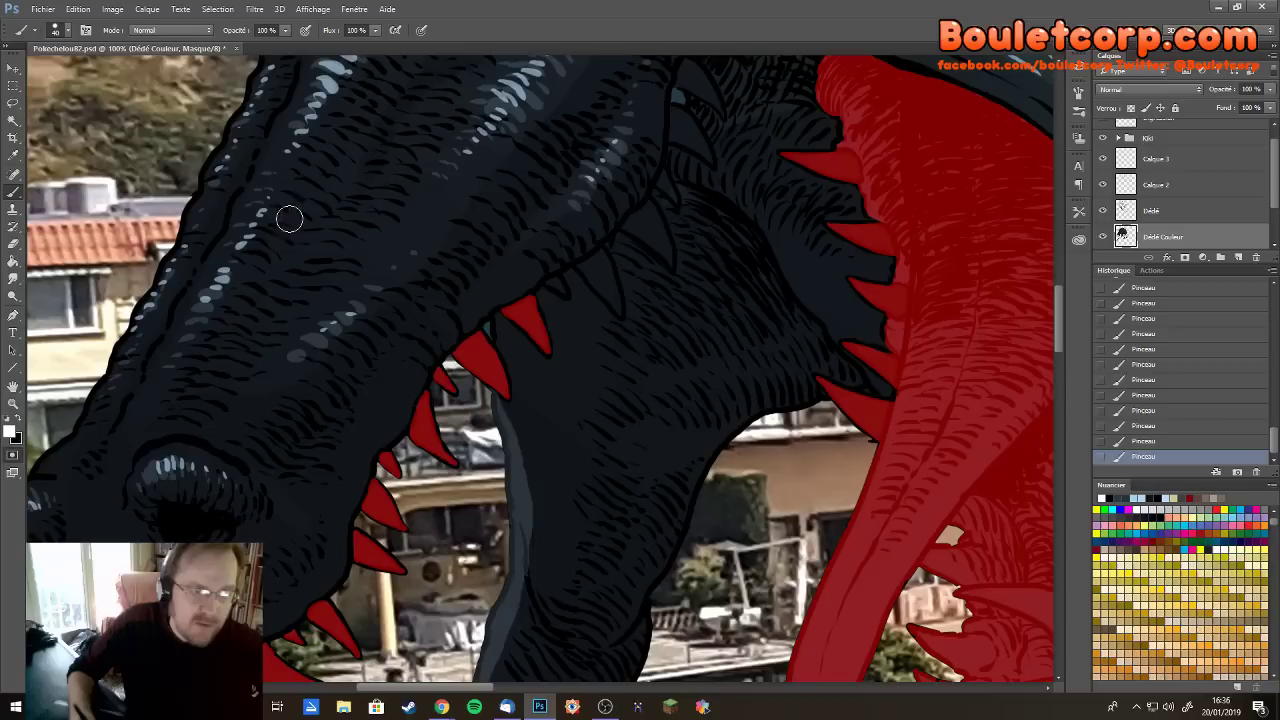
{"action": "key", "text": "x"}
Paint the next small tooth, the larger tooth above it and the gap near the jaw's corner into the quick mask
{"action": "left_click", "coordinate": [563, 290]}
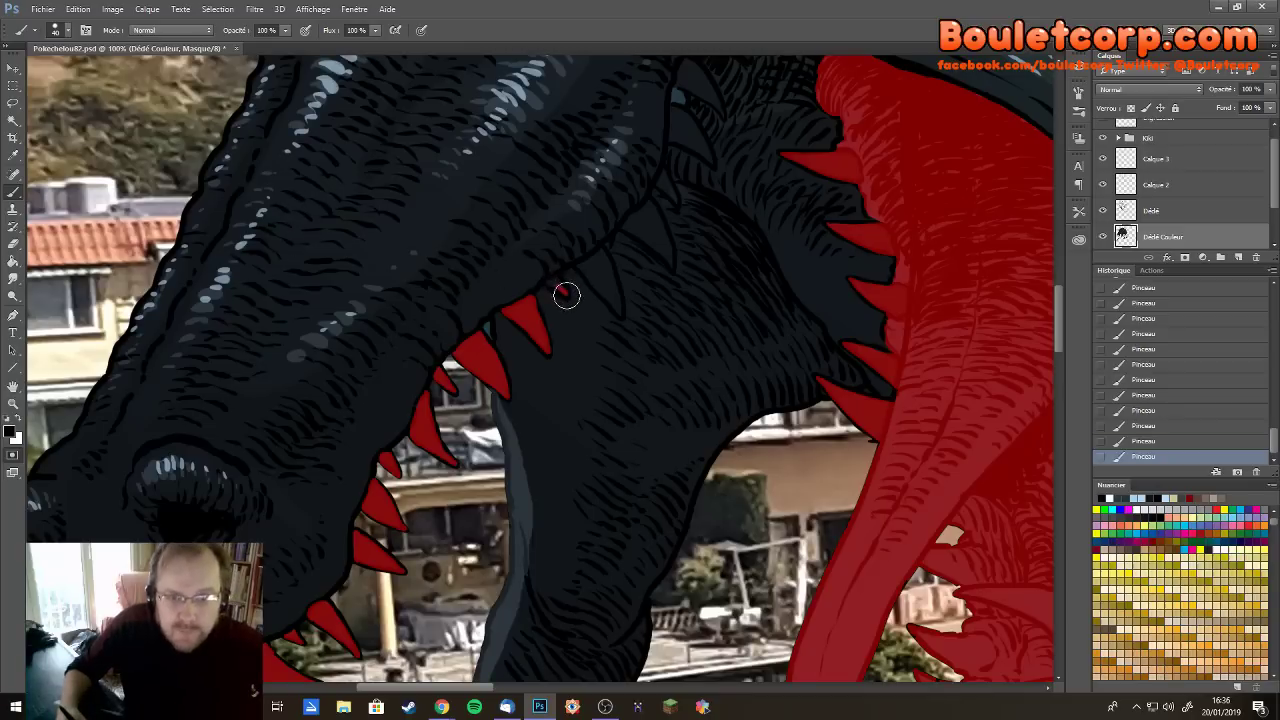
{"action": "mouse_move", "coordinate": [566, 294]}
{"action": "left_mouse_down"}
{"action": "mouse_move", "coordinate": [551, 280]}
{"action": "mouse_move", "coordinate": [561, 286]}
{"action": "mouse_move", "coordinate": [400, 394]}
{"action": "left_mouse_up"}
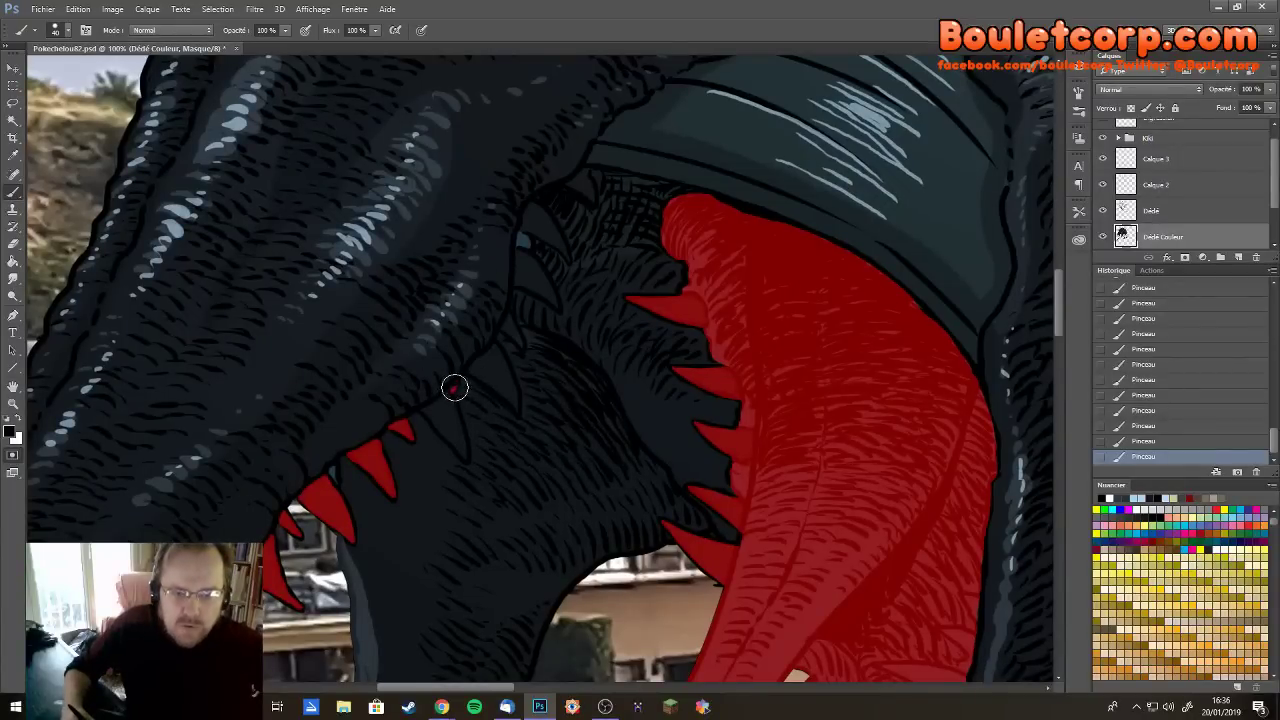
{"action": "left_click", "coordinate": [521, 243]}
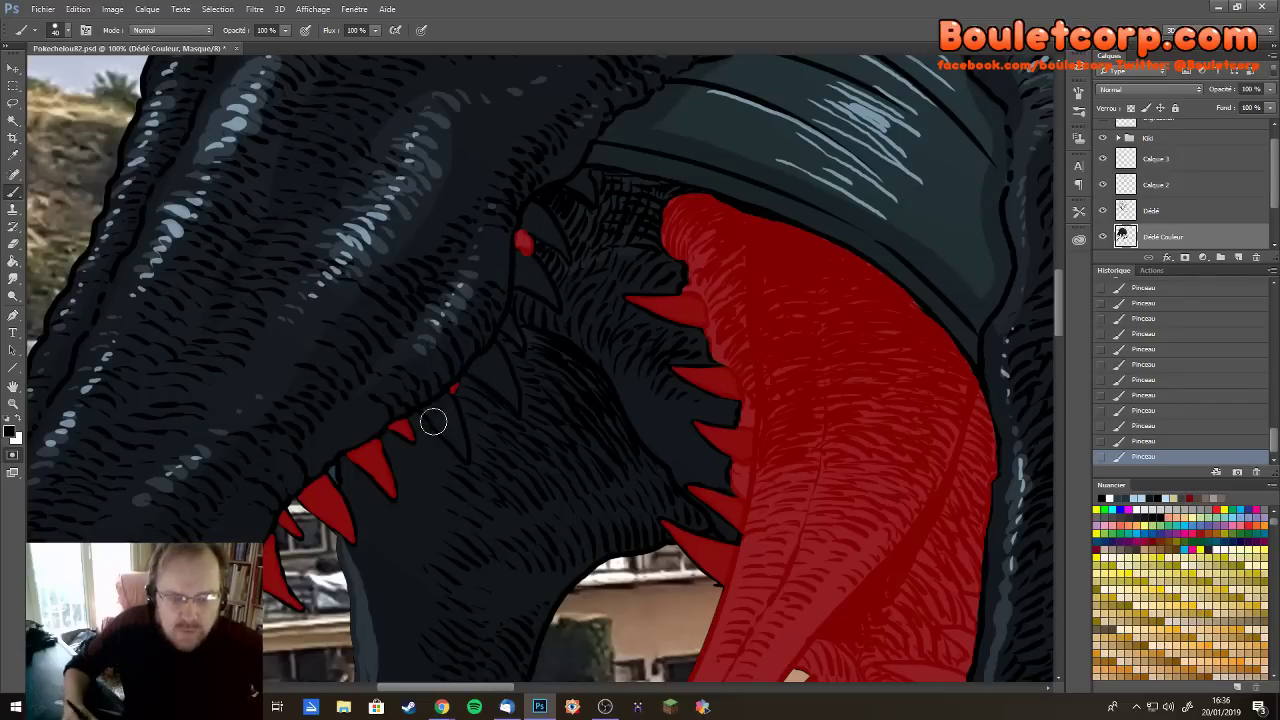
{"action": "mouse_move", "coordinate": [433, 421]}
{"action": "left_mouse_down"}
{"action": "mouse_move", "coordinate": [465, 459]}
{"action": "mouse_move", "coordinate": [452, 402]}
{"action": "mouse_move", "coordinate": [450, 428]}
{"action": "mouse_move", "coordinate": [418, 412]}
{"action": "mouse_move", "coordinate": [445, 398]}
{"action": "left_mouse_up"}
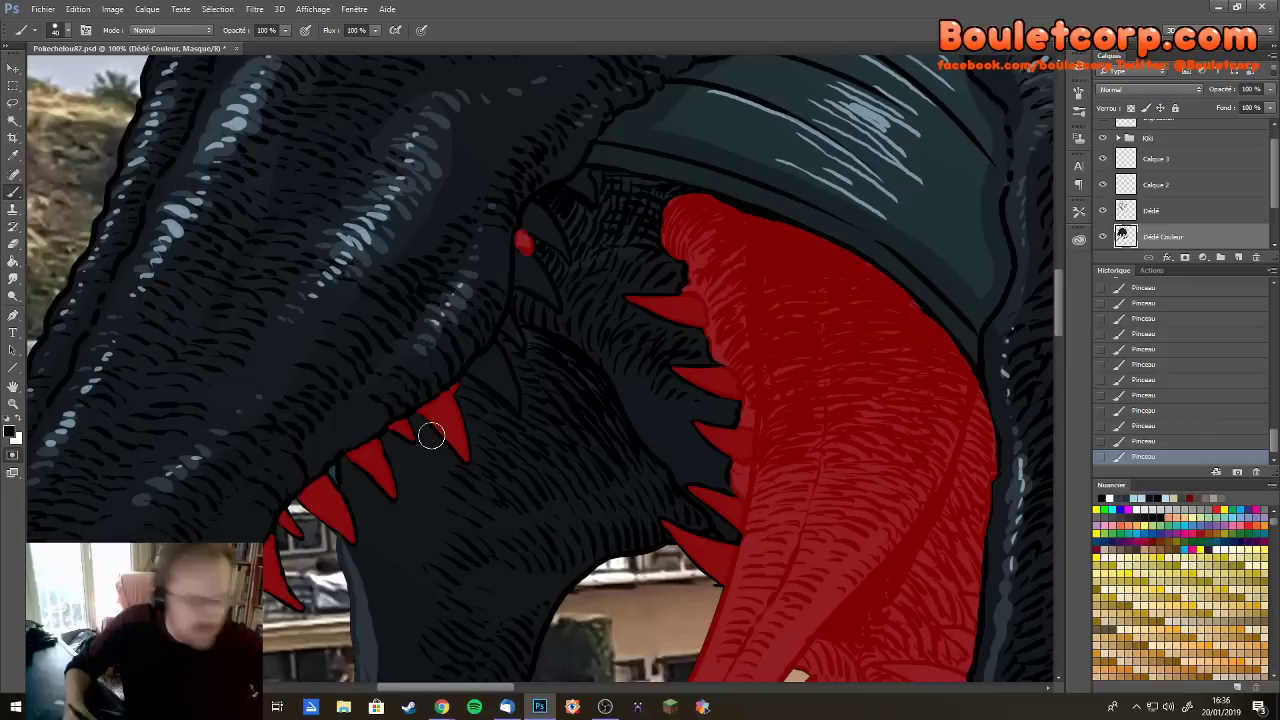
{"action": "left_click_drag", "start_coordinate": [431, 435], "coordinate": [445, 418]}
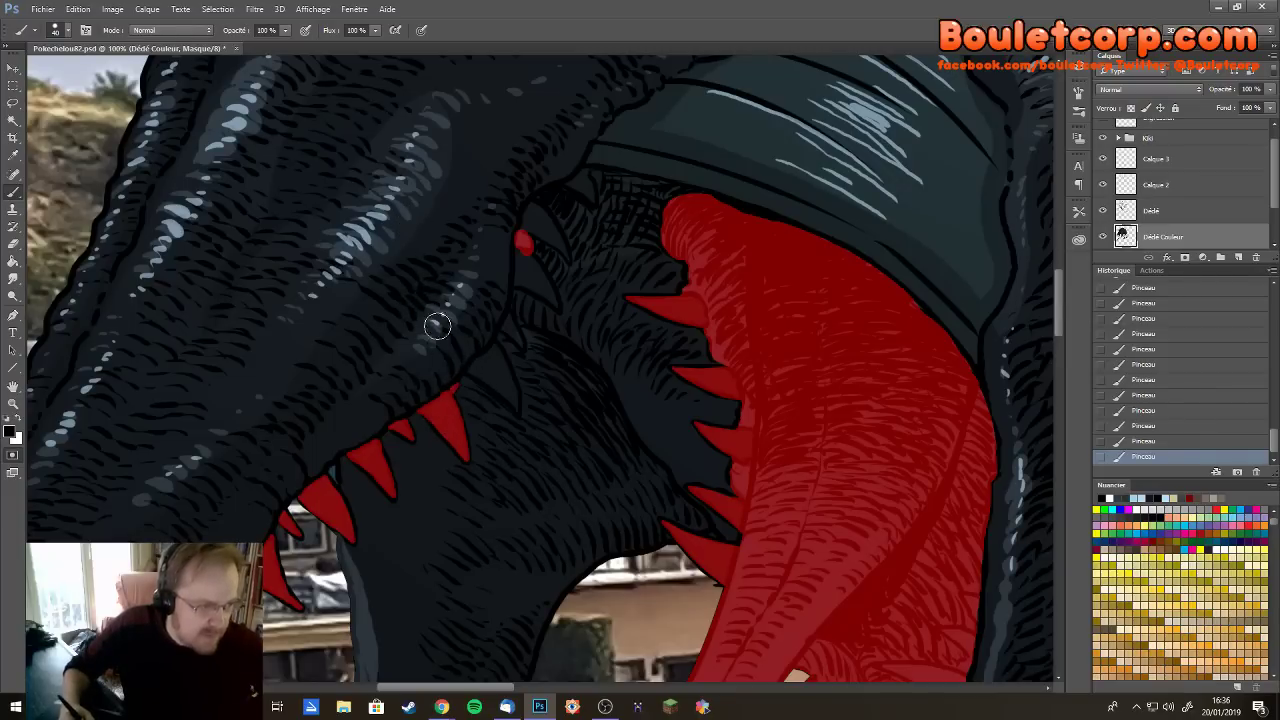
Fill the following large upper-jaw tooth and the narrow one above it with the quick mask
{"action": "mouse_move", "coordinate": [476, 365]}
{"action": "left_mouse_down"}
{"action": "mouse_move", "coordinate": [428, 272]}
{"action": "mouse_move", "coordinate": [480, 381]}
{"action": "mouse_move", "coordinate": [506, 398]}
{"action": "mouse_move", "coordinate": [503, 366]}
{"action": "mouse_move", "coordinate": [525, 416]}
{"action": "mouse_move", "coordinate": [500, 382]}
{"action": "mouse_move", "coordinate": [503, 349]}
{"action": "left_mouse_up"}
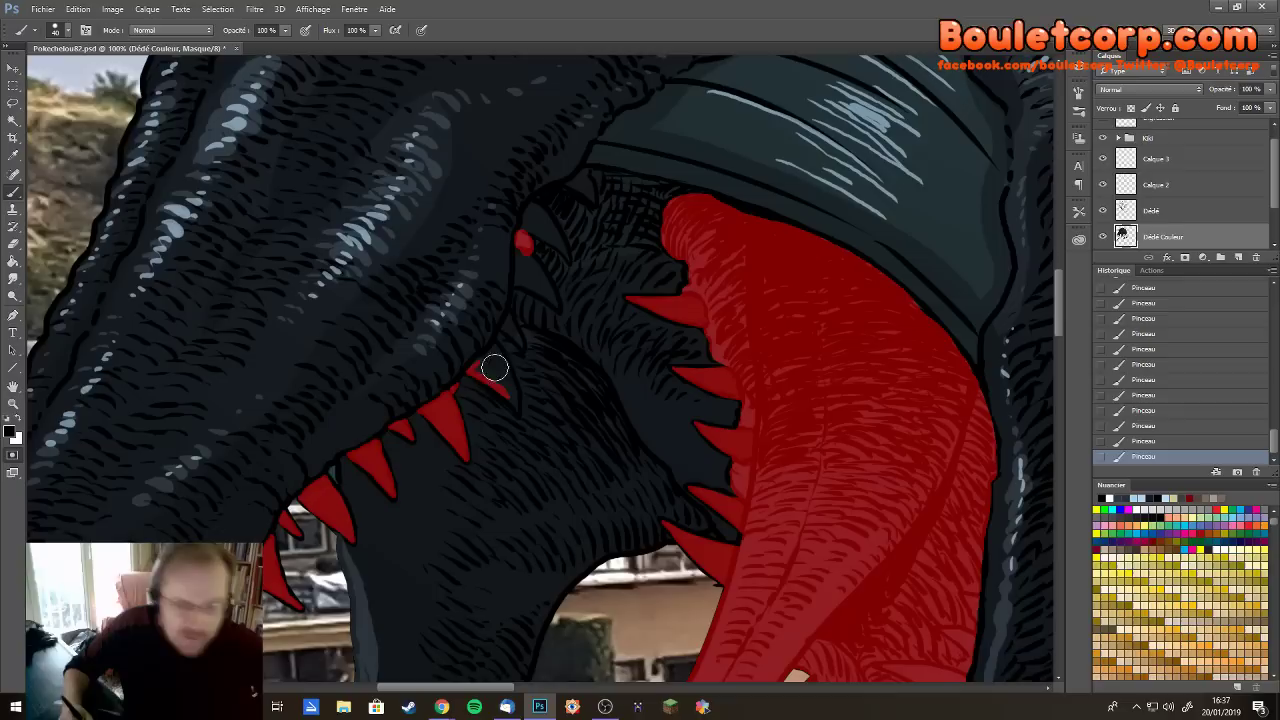
{"action": "mouse_move", "coordinate": [473, 371]}
{"action": "left_mouse_down"}
{"action": "mouse_move", "coordinate": [500, 353]}
{"action": "mouse_move", "coordinate": [516, 408]}
{"action": "mouse_move", "coordinate": [503, 376]}
{"action": "left_mouse_up"}
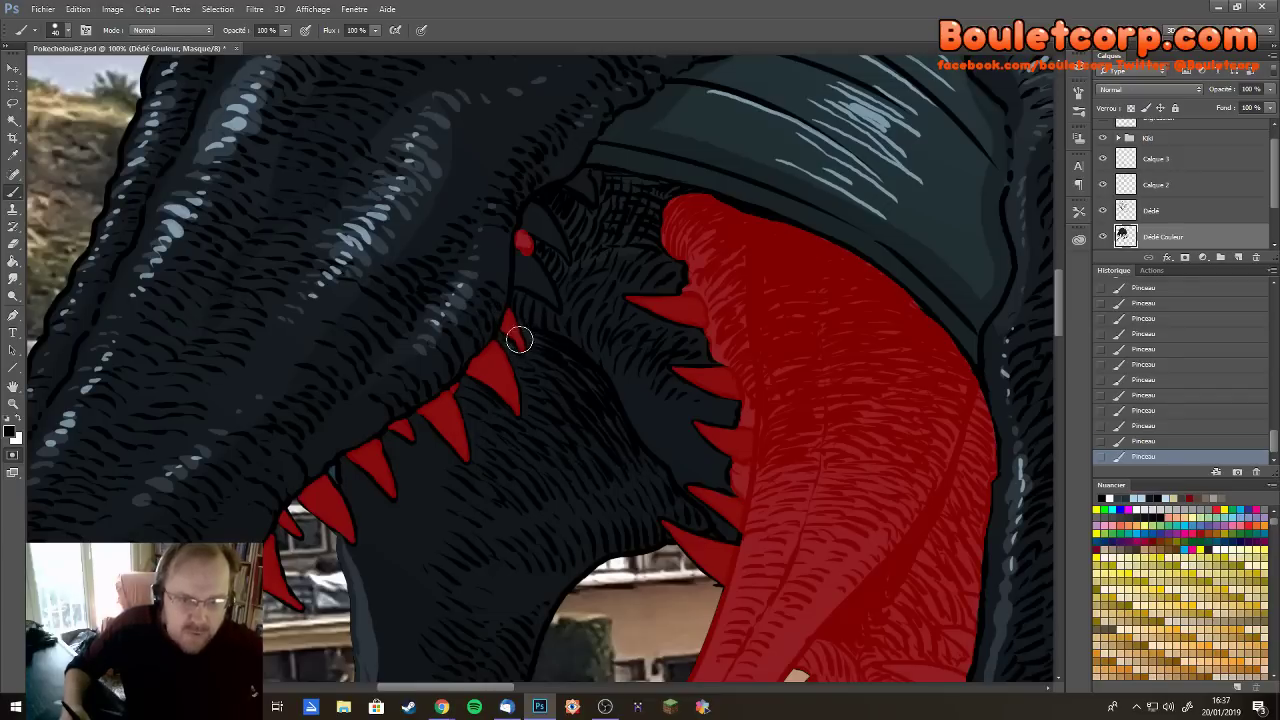
{"action": "left_click_drag", "start_coordinate": [517, 338], "coordinate": [510, 332]}
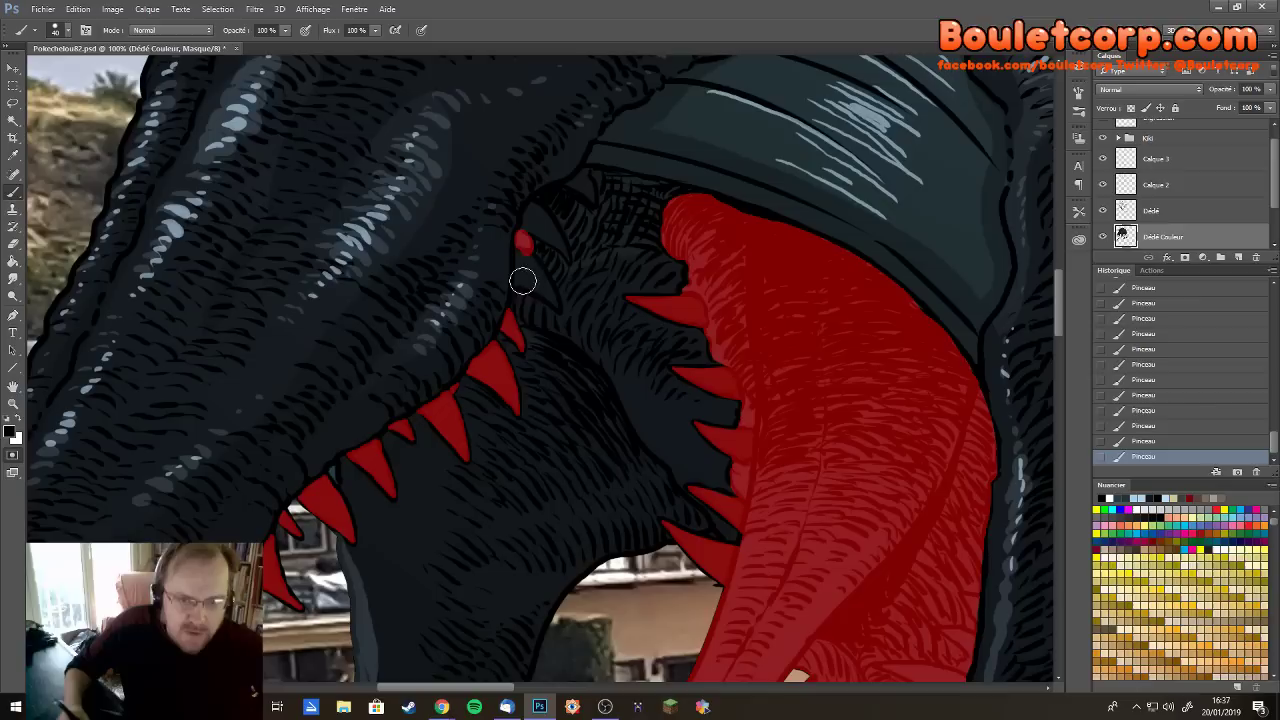
Brush the quick mask over the last three upper-jaw teeth, up to the small one beside the cheek band
{"action": "mouse_move", "coordinate": [514, 283]}
{"action": "left_mouse_down"}
{"action": "mouse_move", "coordinate": [557, 305]}
{"action": "mouse_move", "coordinate": [526, 254]}
{"action": "mouse_move", "coordinate": [543, 274]}
{"action": "mouse_move", "coordinate": [529, 263]}
{"action": "mouse_move", "coordinate": [537, 286]}
{"action": "mouse_move", "coordinate": [517, 280]}
{"action": "mouse_move", "coordinate": [520, 257]}
{"action": "mouse_move", "coordinate": [519, 289]}
{"action": "left_mouse_up"}
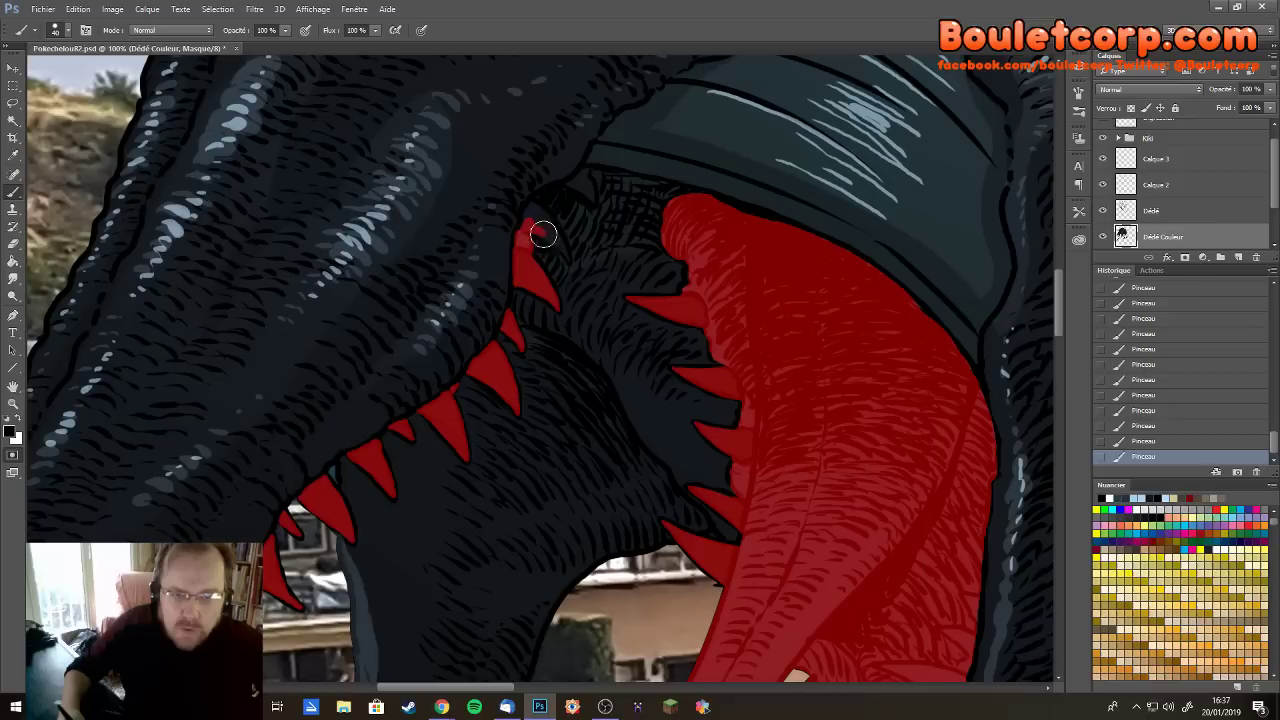
{"action": "left_click_drag", "start_coordinate": [560, 250], "coordinate": [569, 260]}
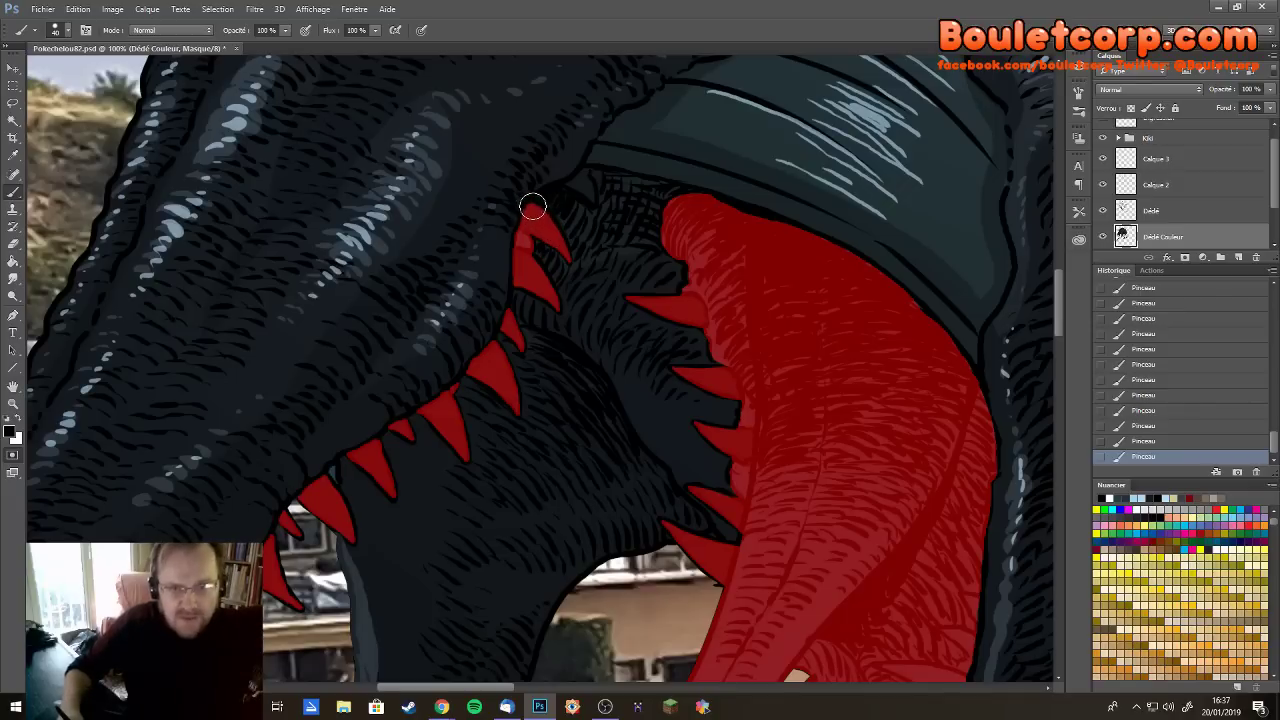
{"action": "left_click_drag", "start_coordinate": [557, 226], "coordinate": [569, 263]}
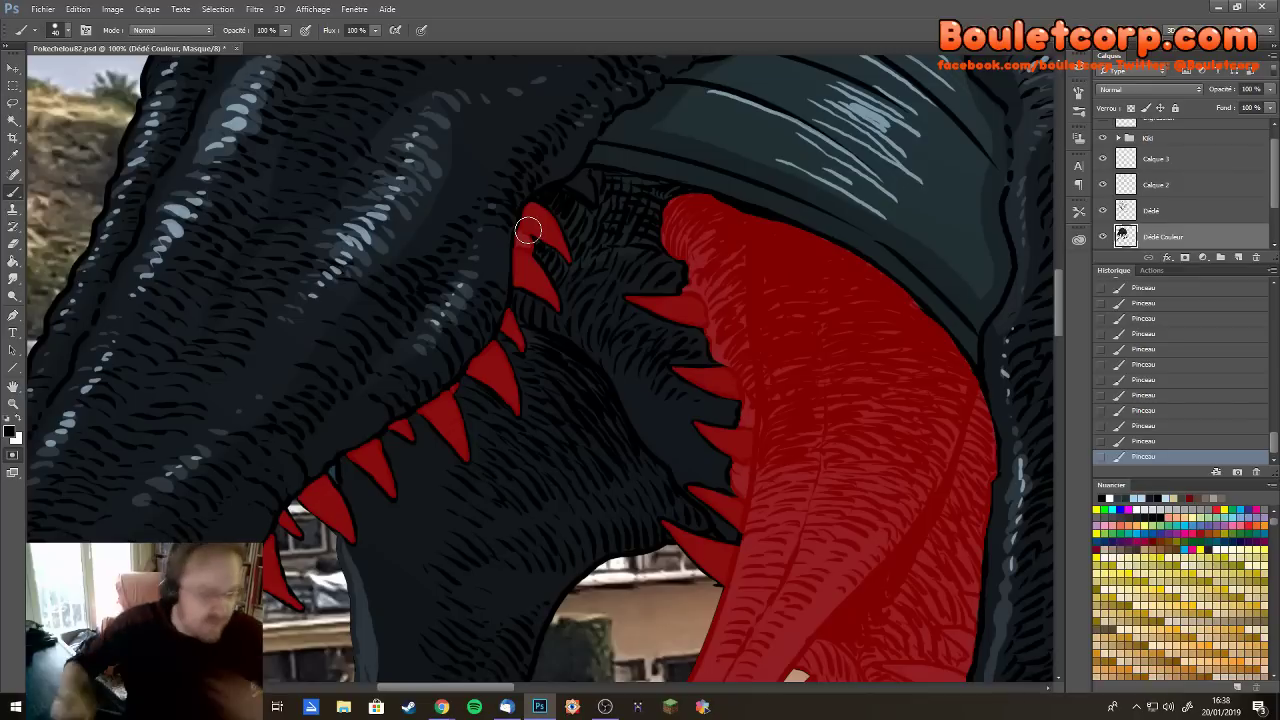
{"action": "left_click", "coordinate": [590, 200]}
{"action": "mouse_move", "coordinate": [591, 201]}
{"action": "left_mouse_down"}
{"action": "mouse_move", "coordinate": [586, 176]}
{"action": "mouse_move", "coordinate": [583, 191]}
{"action": "mouse_move", "coordinate": [566, 186]}
{"action": "mouse_move", "coordinate": [583, 177]}
{"action": "mouse_move", "coordinate": [590, 208]}
{"action": "left_mouse_up"}
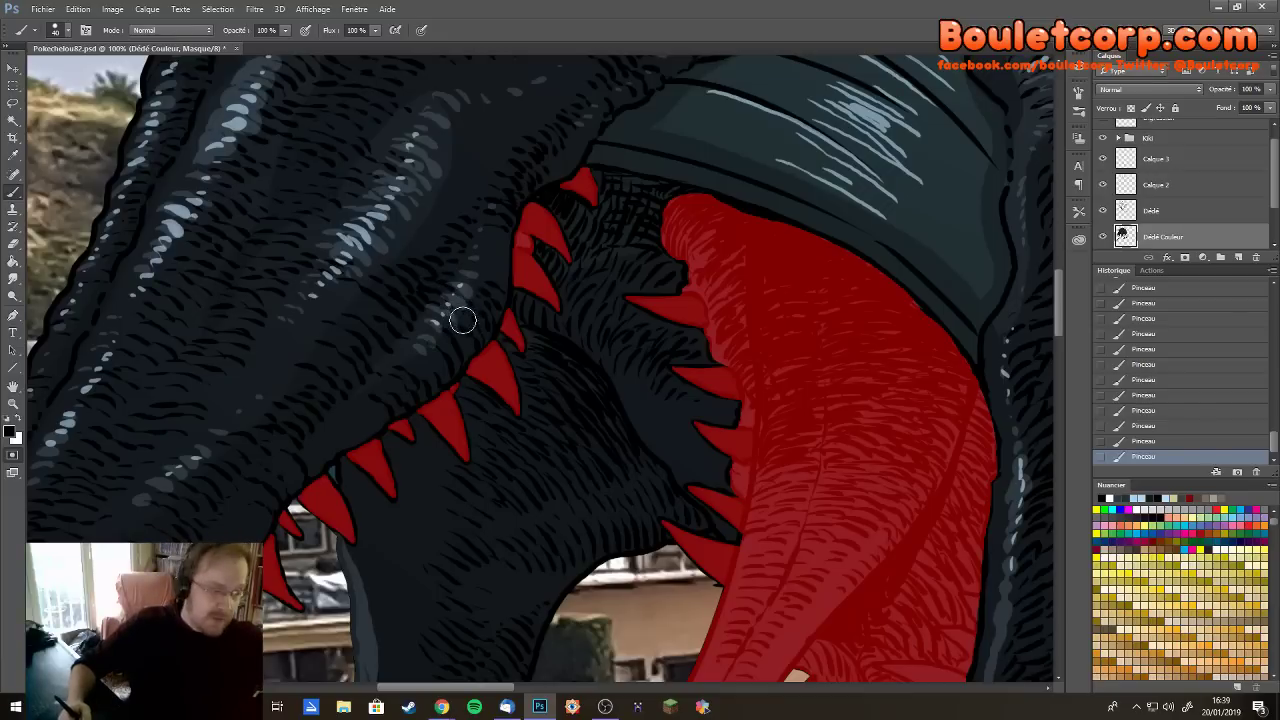
Convert the finished quick mask into a selection of the mouth and teeth, and hide the selection outline
{"action": "key", "text": "ctrl+2"}
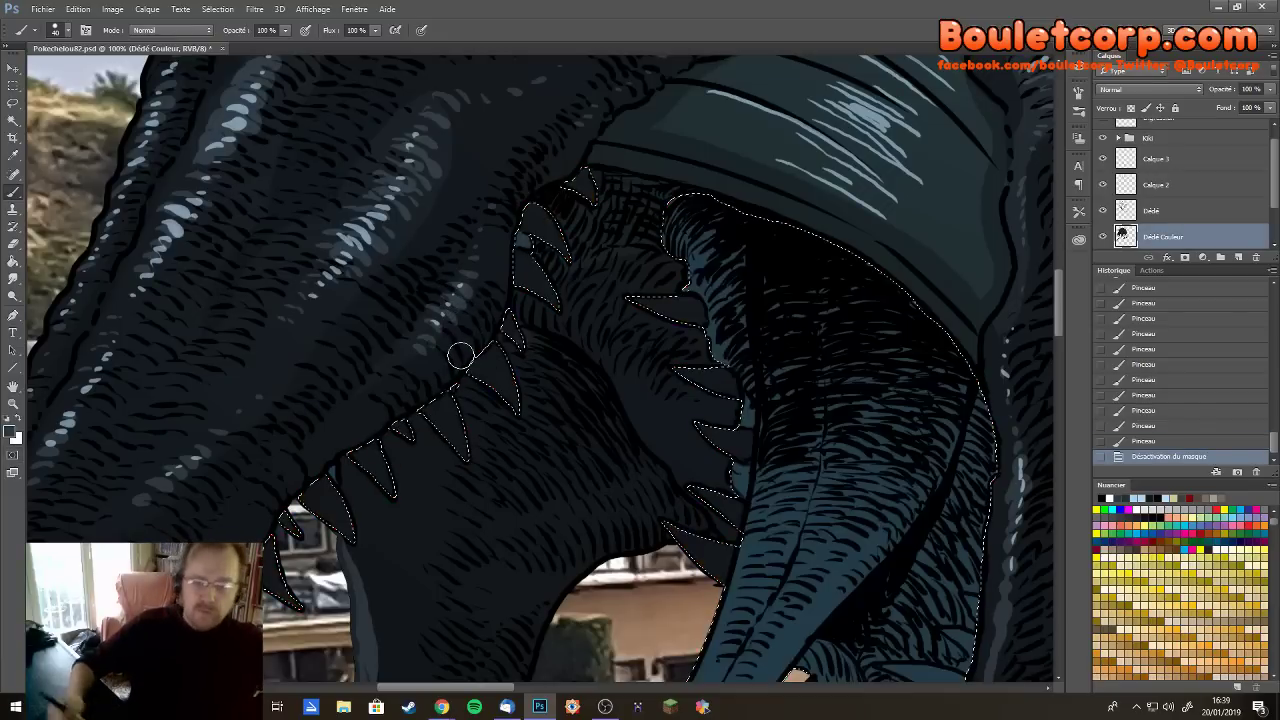
{"action": "scroll", "coordinate": [462, 360], "scroll_direction": "down", "scroll_amount": 3}
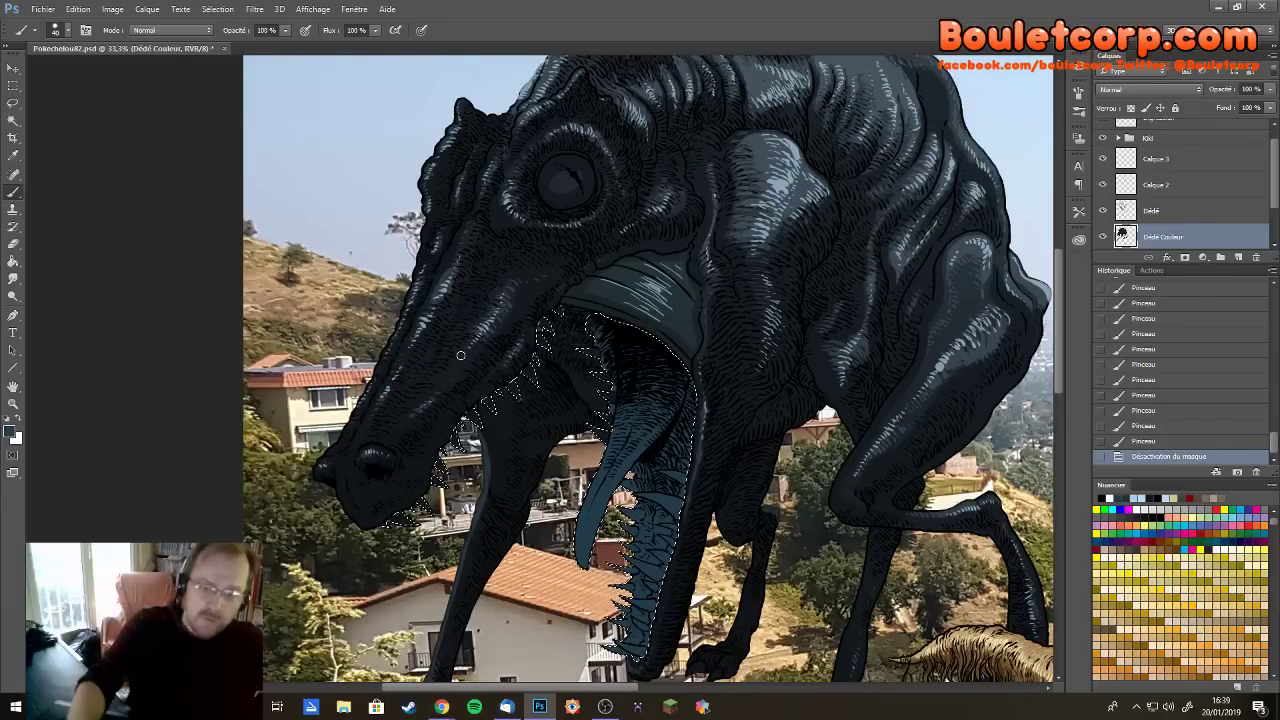
{"action": "key", "text": "ctrl+h"}
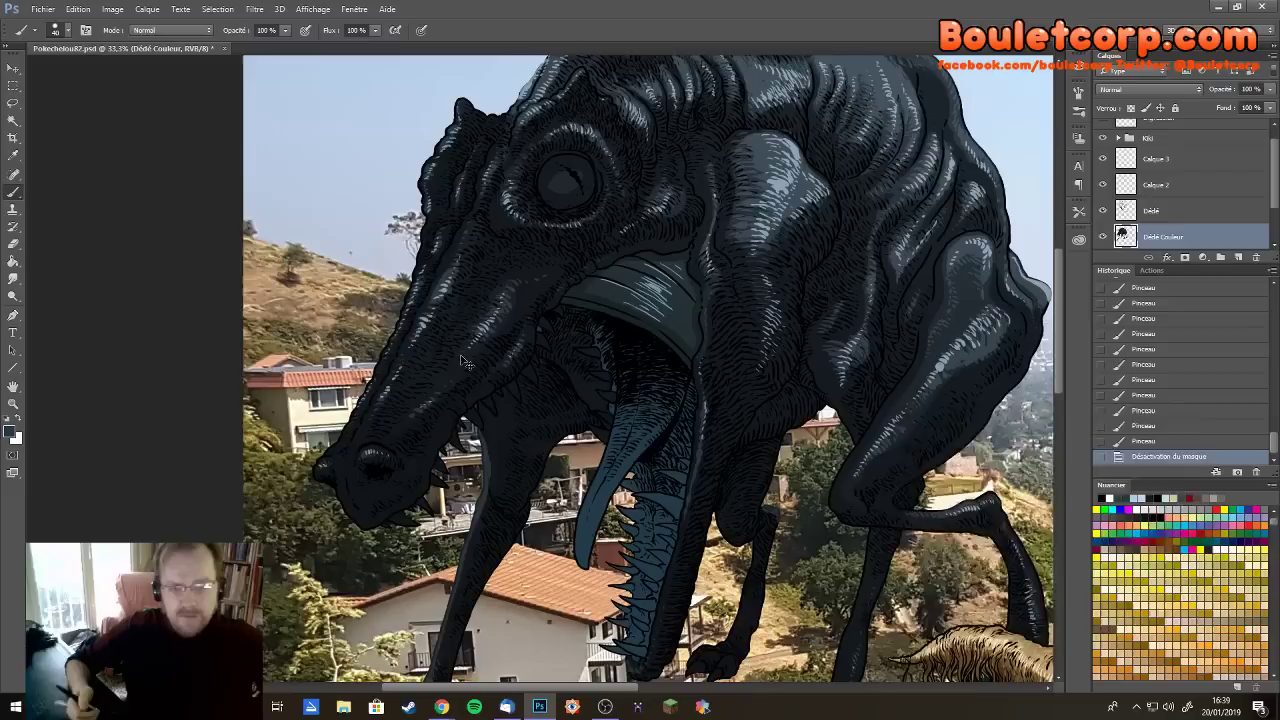
Colorize the selected mouth and teeth with Hue/Saturation, using hue 360, saturation 17 and lightness -36
{"action": "key", "text": "ctrl+u"}
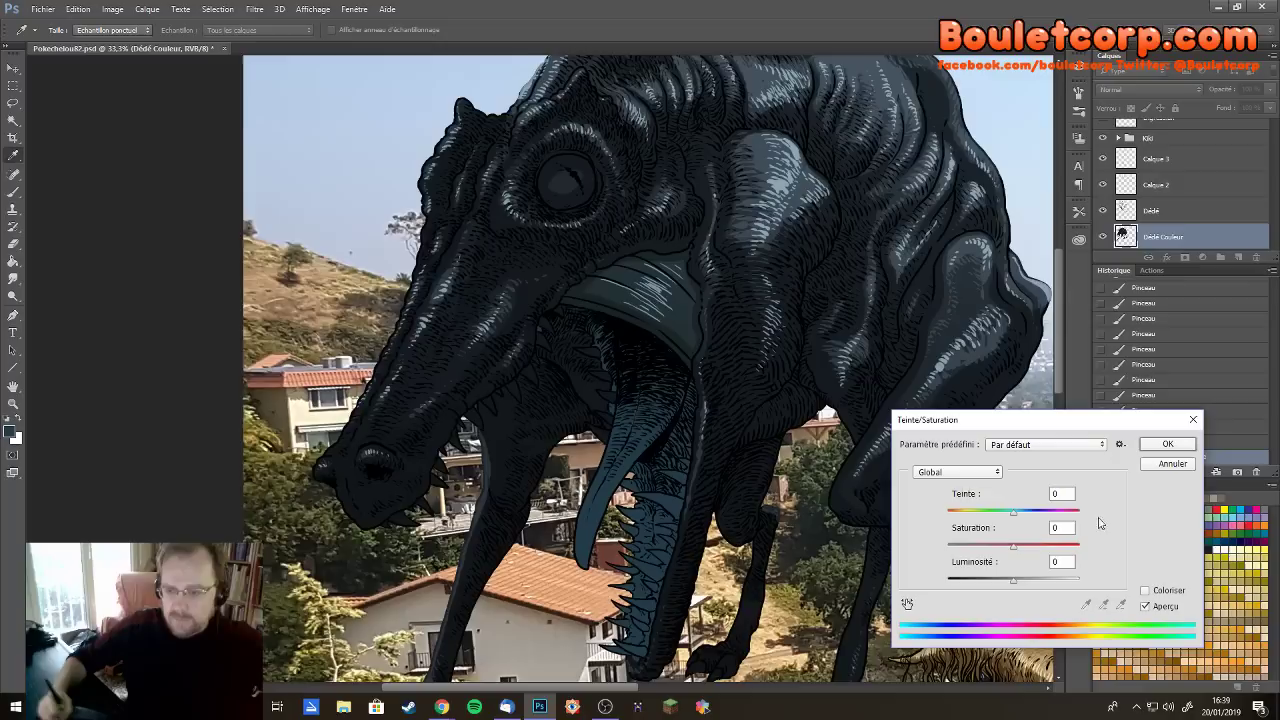
{"action": "left_click", "coordinate": [1146, 591]}
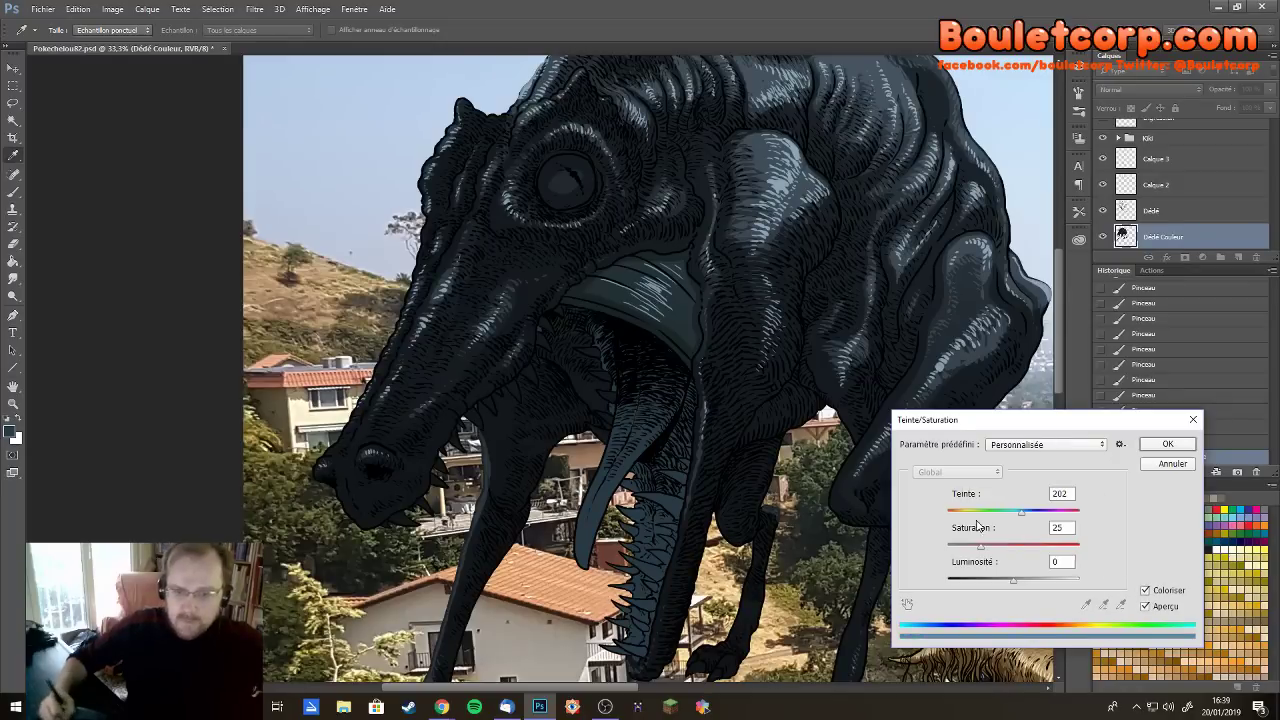
{"action": "left_click_drag", "start_coordinate": [1002, 547], "coordinate": [990, 586]}
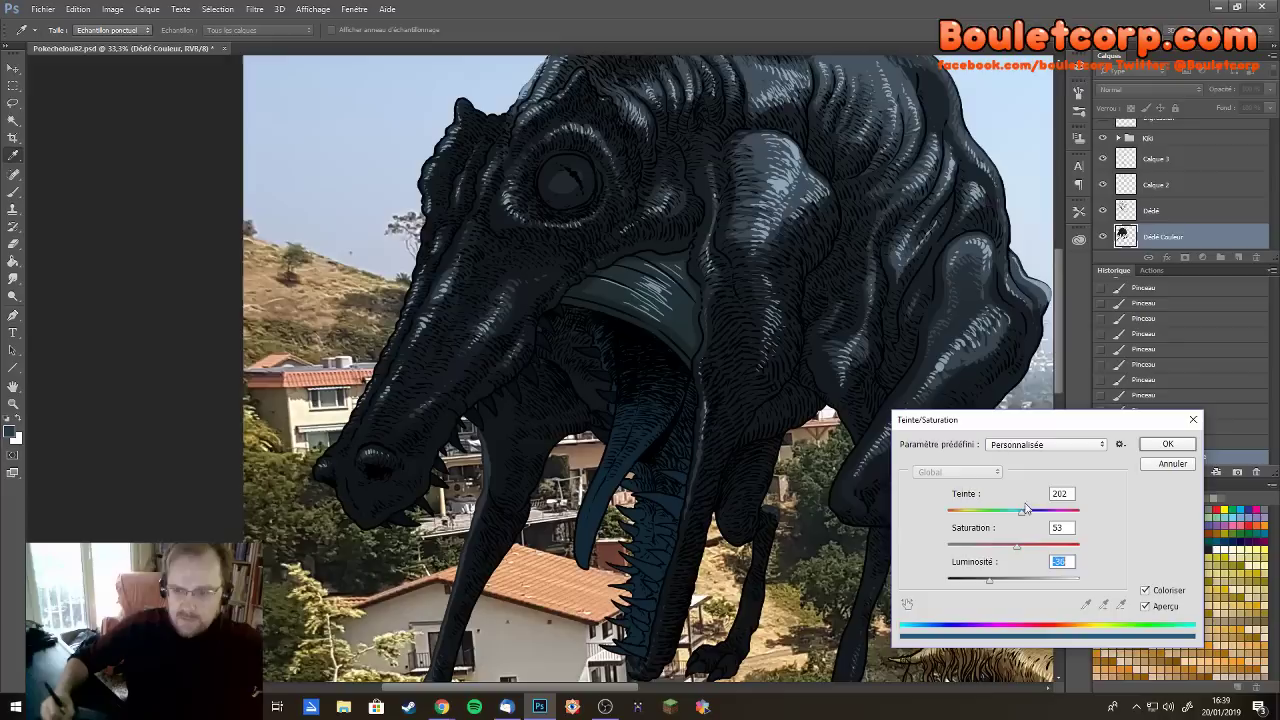
{"action": "left_click_drag", "start_coordinate": [1025, 508], "coordinate": [981, 550]}
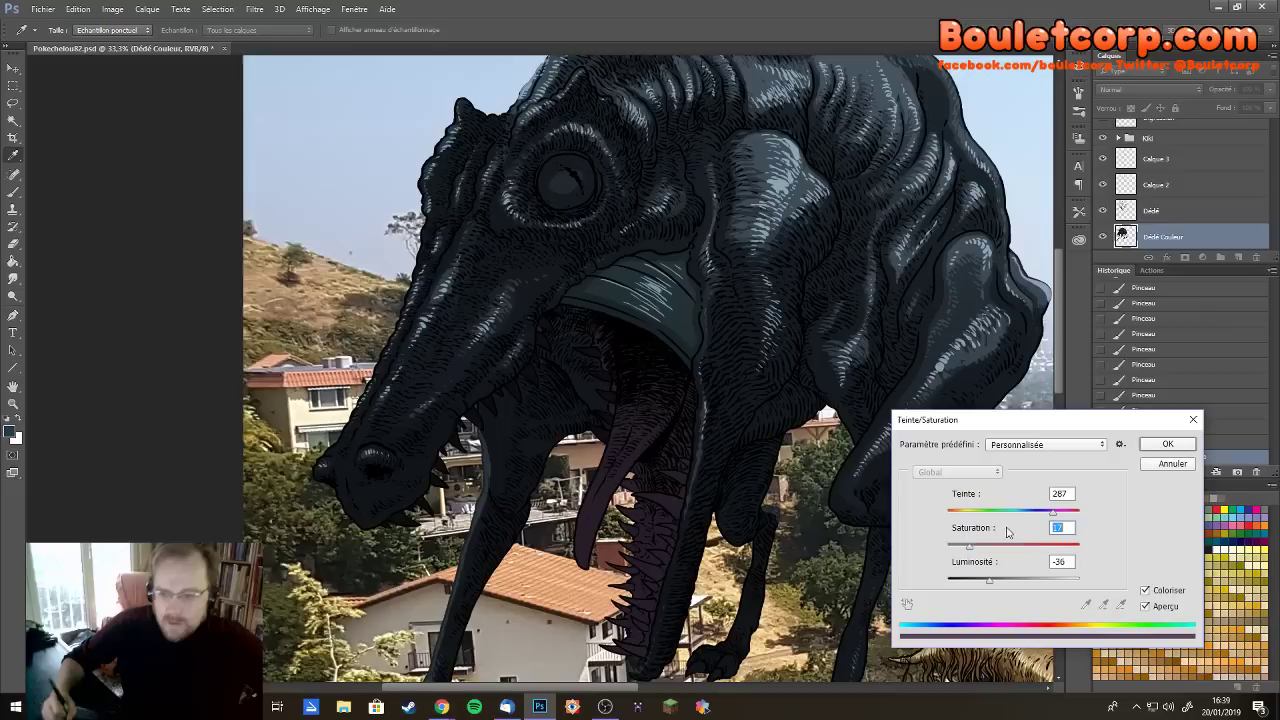
{"action": "left_click_drag", "start_coordinate": [1058, 514], "coordinate": [1065, 513]}
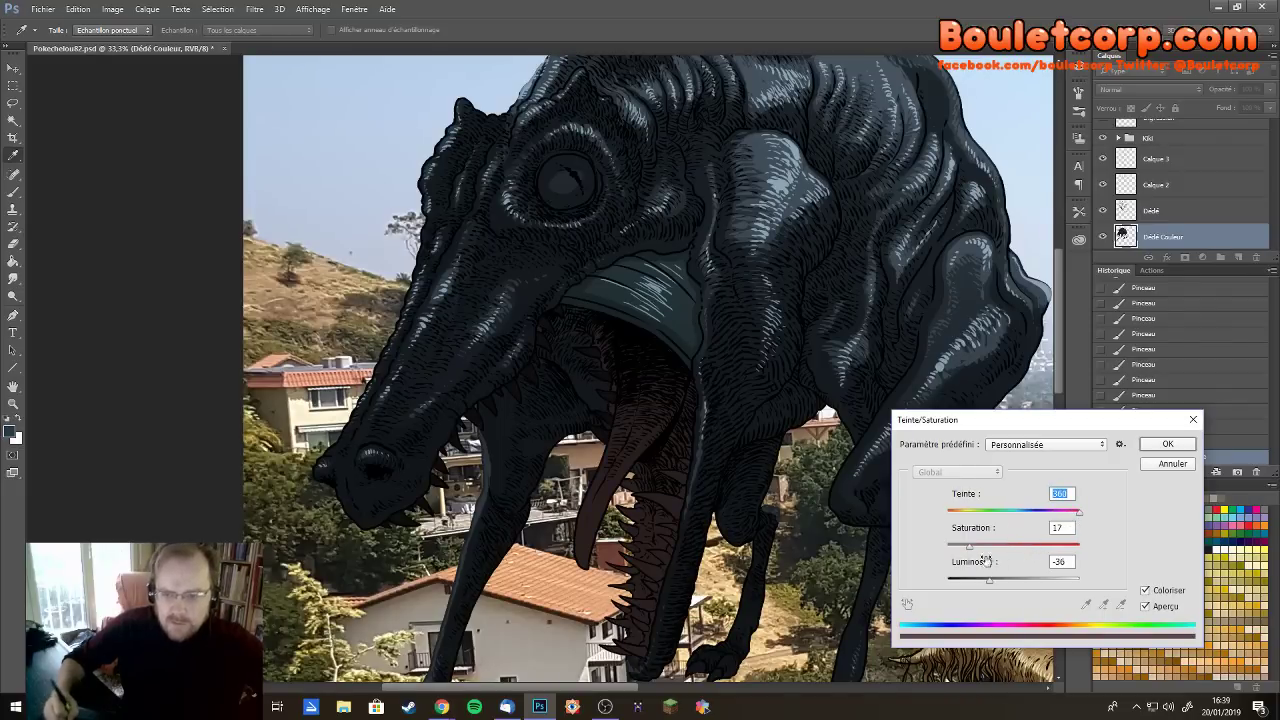
{"action": "left_click", "coordinate": [1162, 445]}
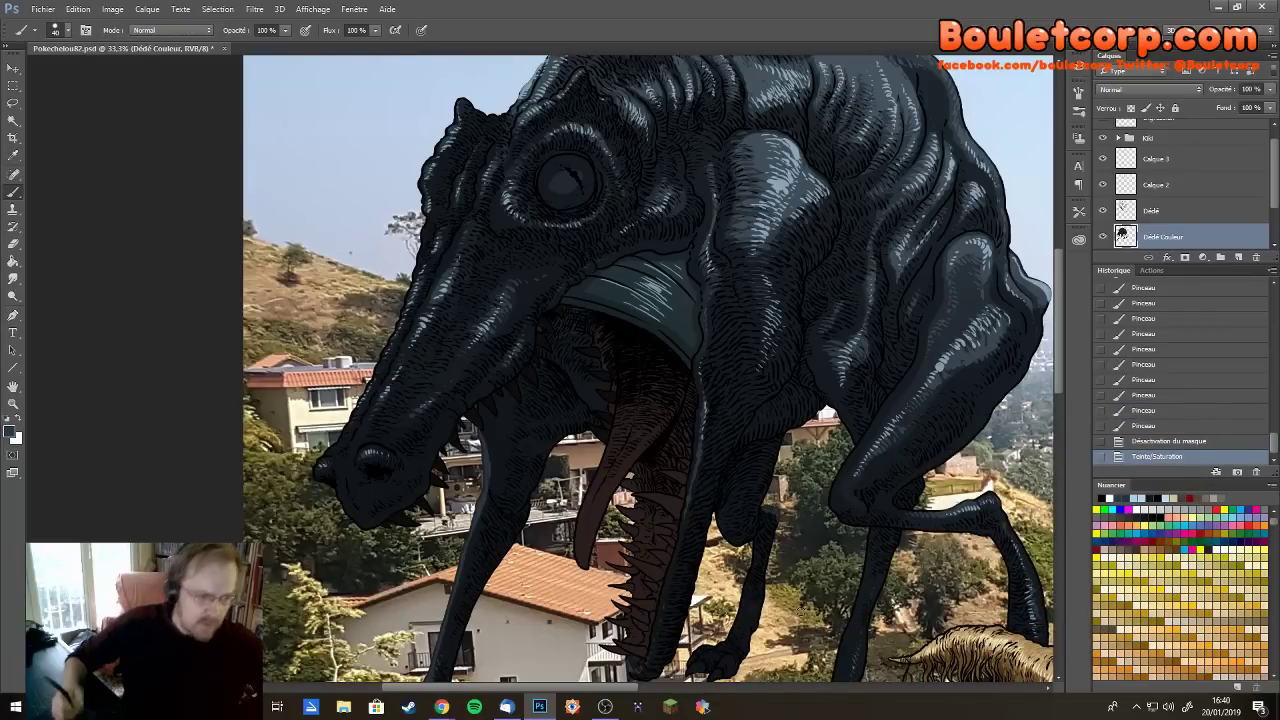
Check what the layer Calque 2 contributes by toggling its visibility, and rename it "Dédé reflets"
{"action": "key", "text": "ctrl+plus"}
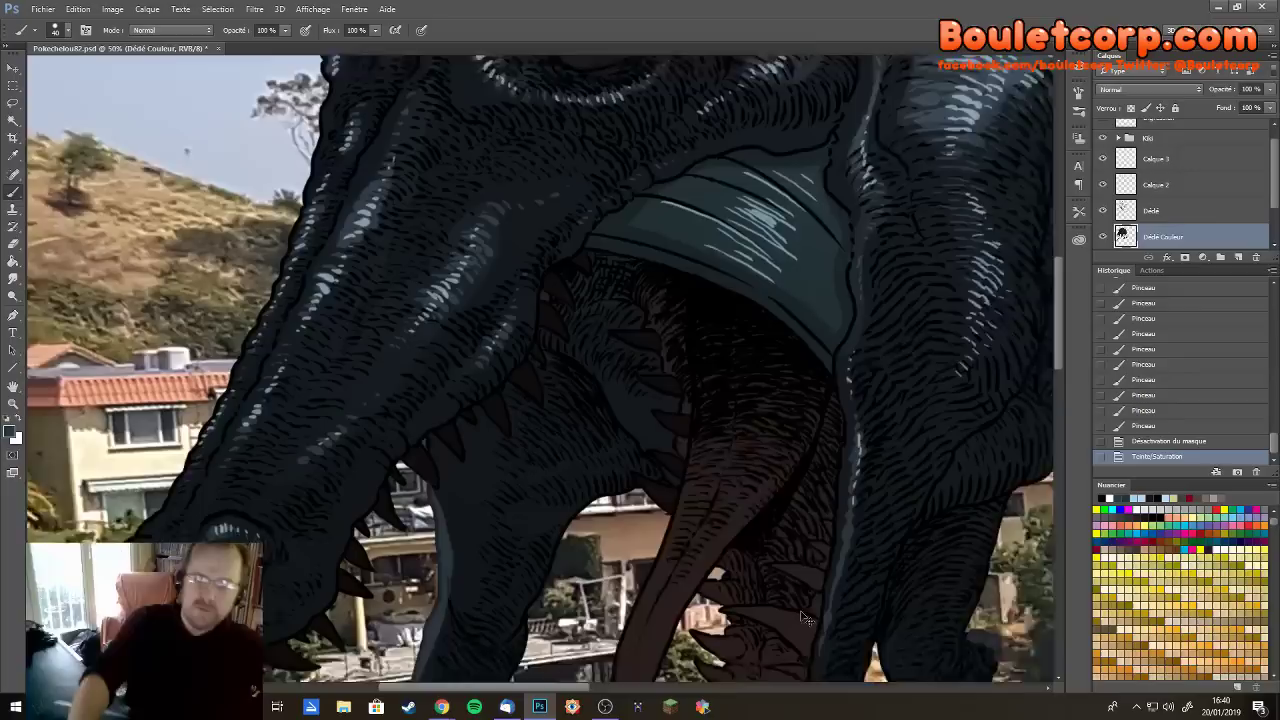
{"action": "key", "text": "ctrl+plus"}
{"action": "left_click_drag", "start_coordinate": [805, 618], "coordinate": [685, 339]}
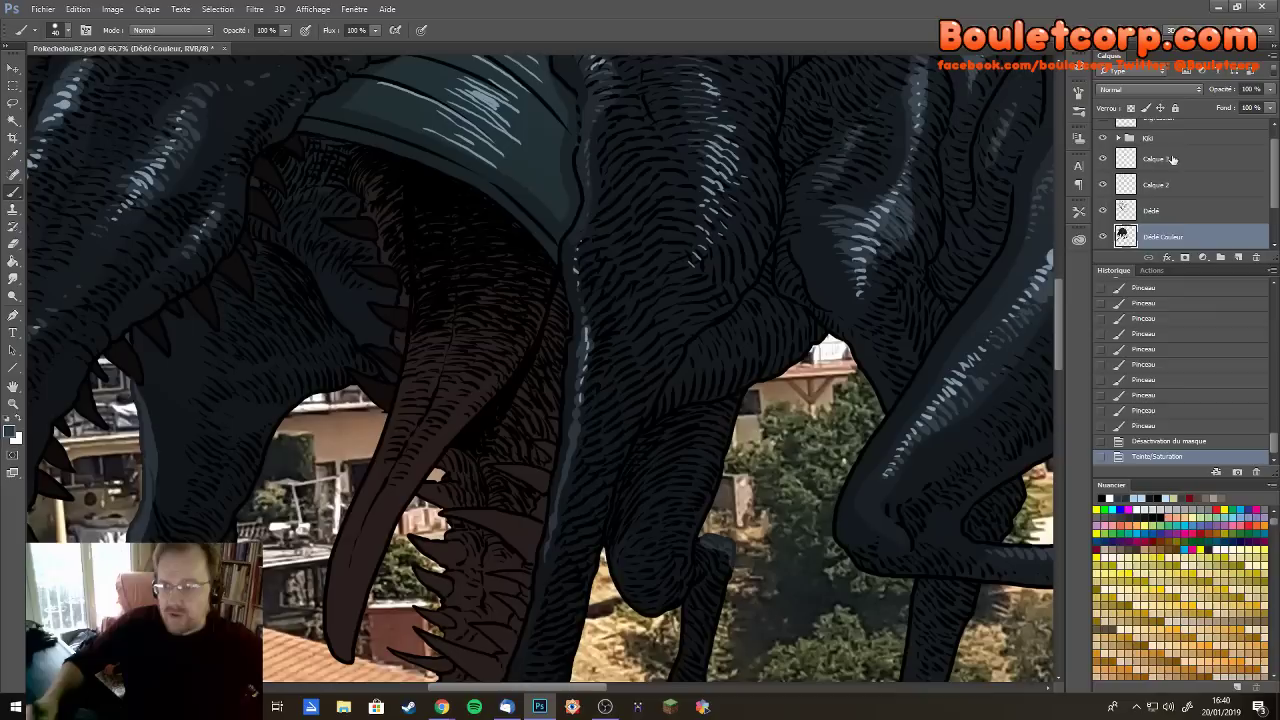
{"action": "left_click_drag", "start_coordinate": [1275, 150], "coordinate": [1274, 143]}
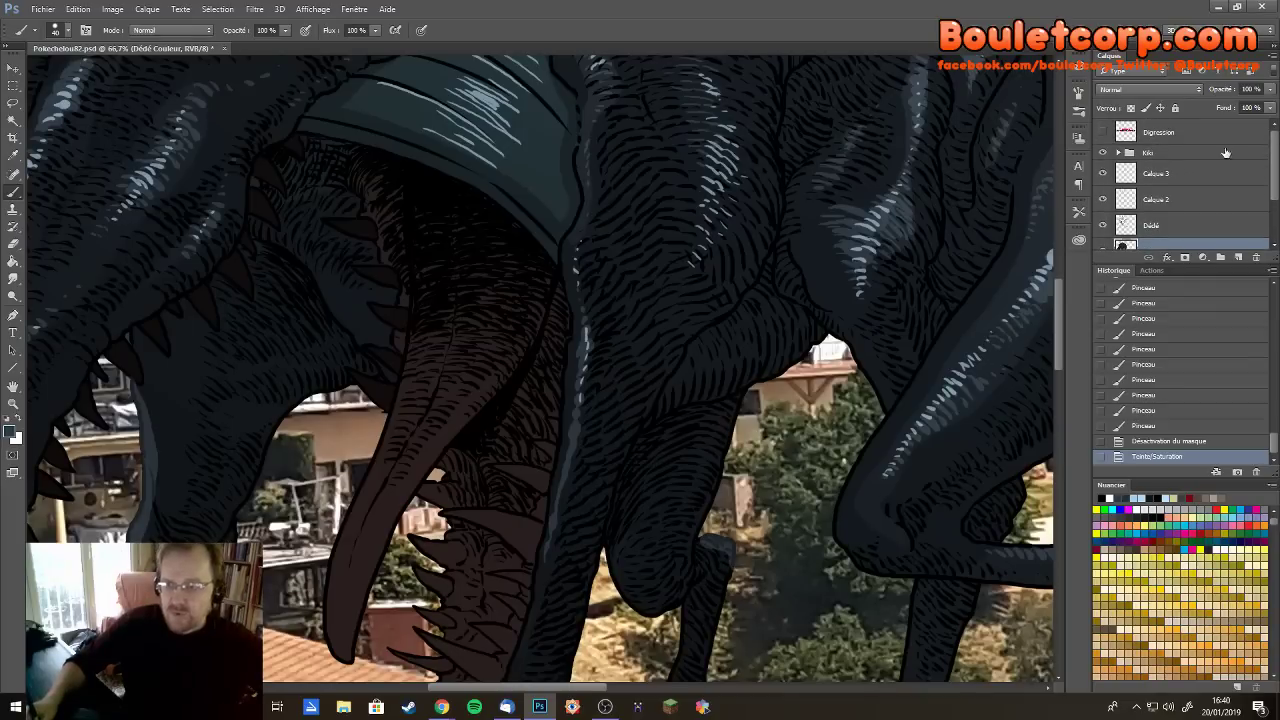
{"action": "left_click", "coordinate": [1148, 203]}
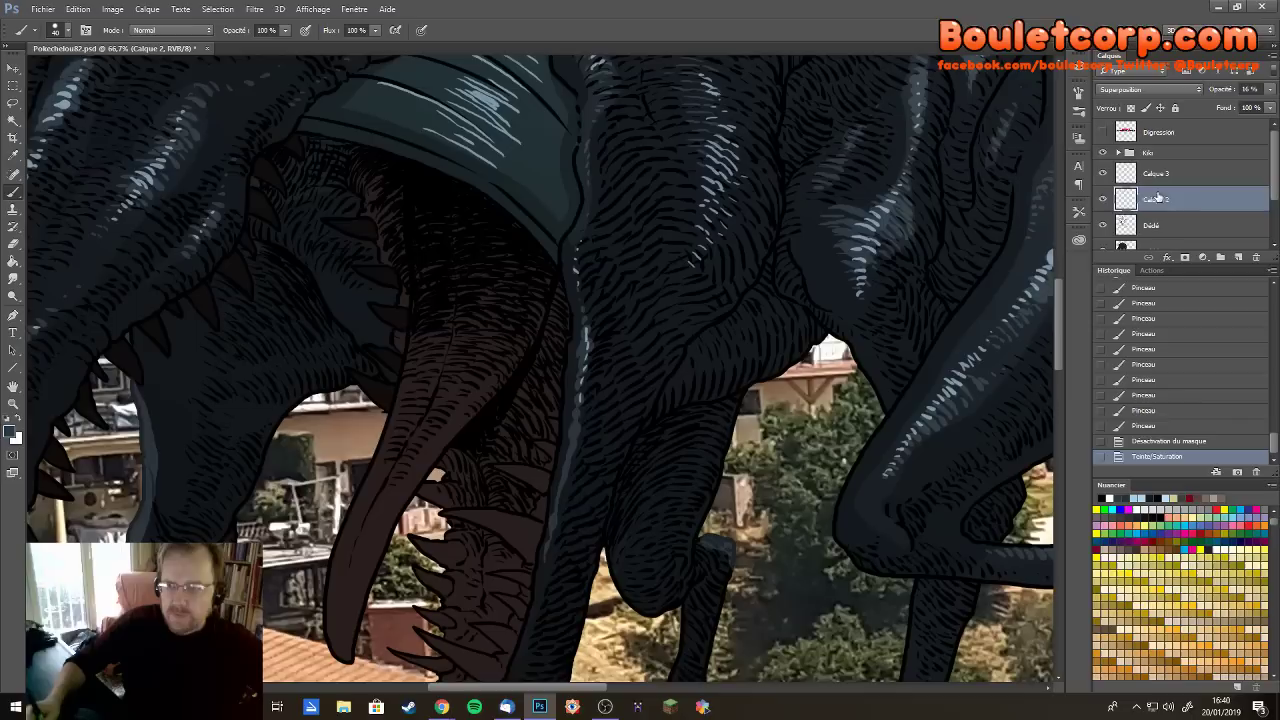
{"action": "left_click", "coordinate": [1103, 201]}
{"action": "left_click", "coordinate": [1104, 203]}
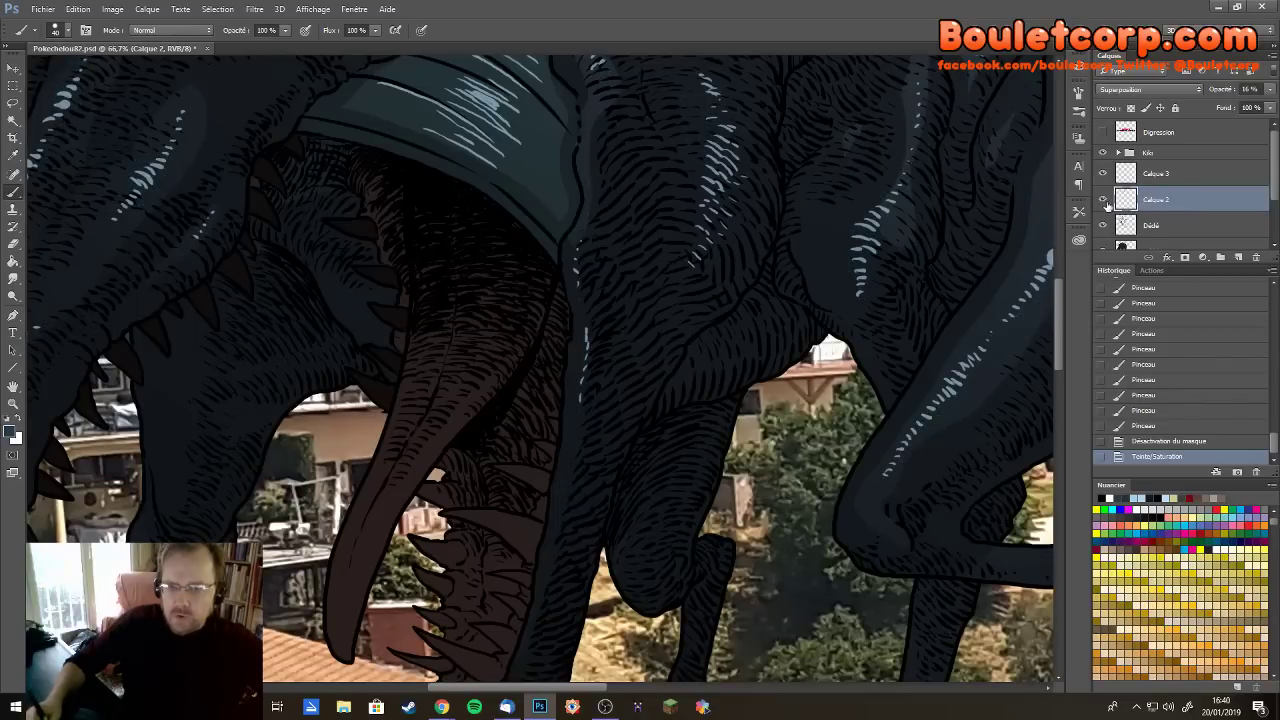
{"action": "double_click", "coordinate": [1157, 201]}
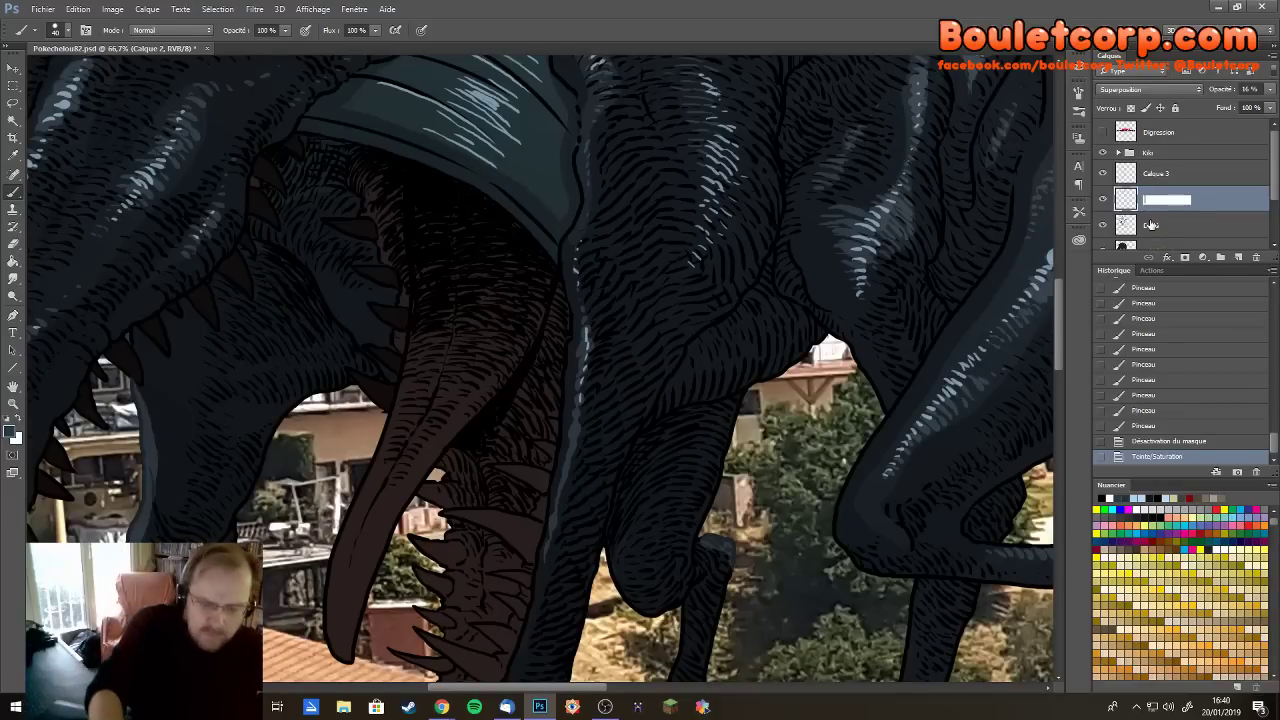
{"action": "type", "text": "Dédé re"}
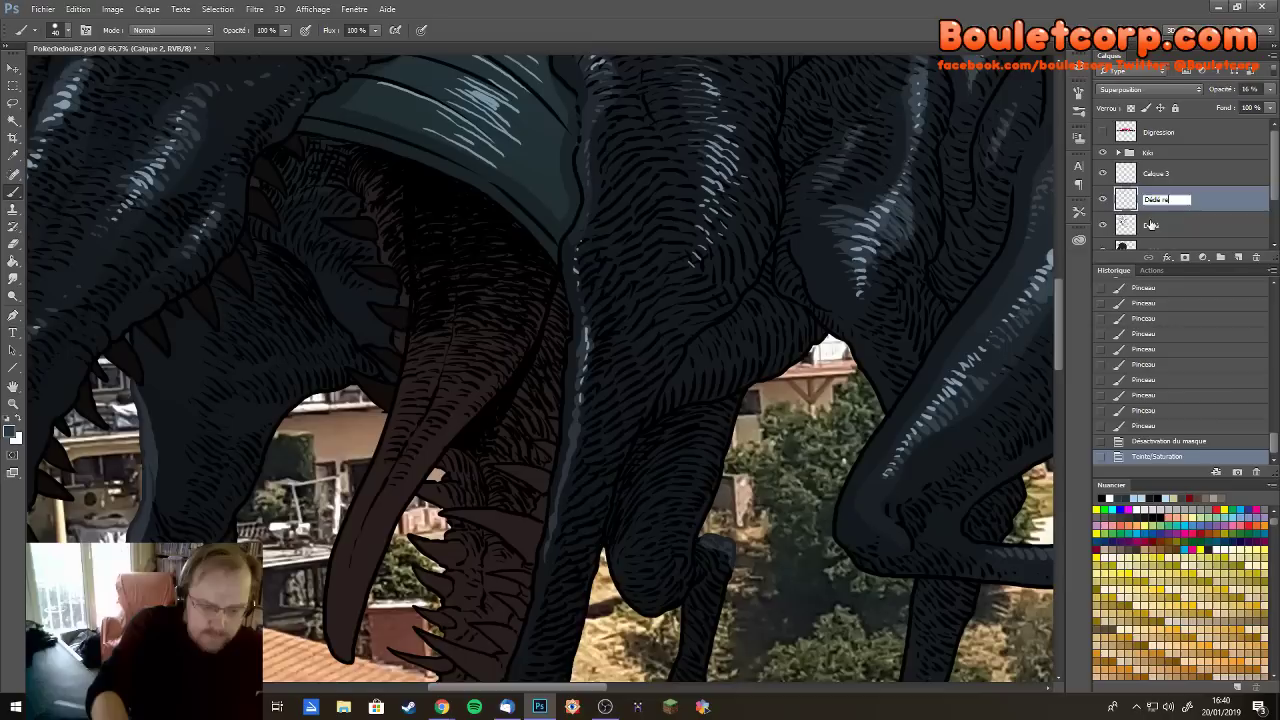
{"action": "type", "text": "flets"}
{"action": "key", "text": "Return"}
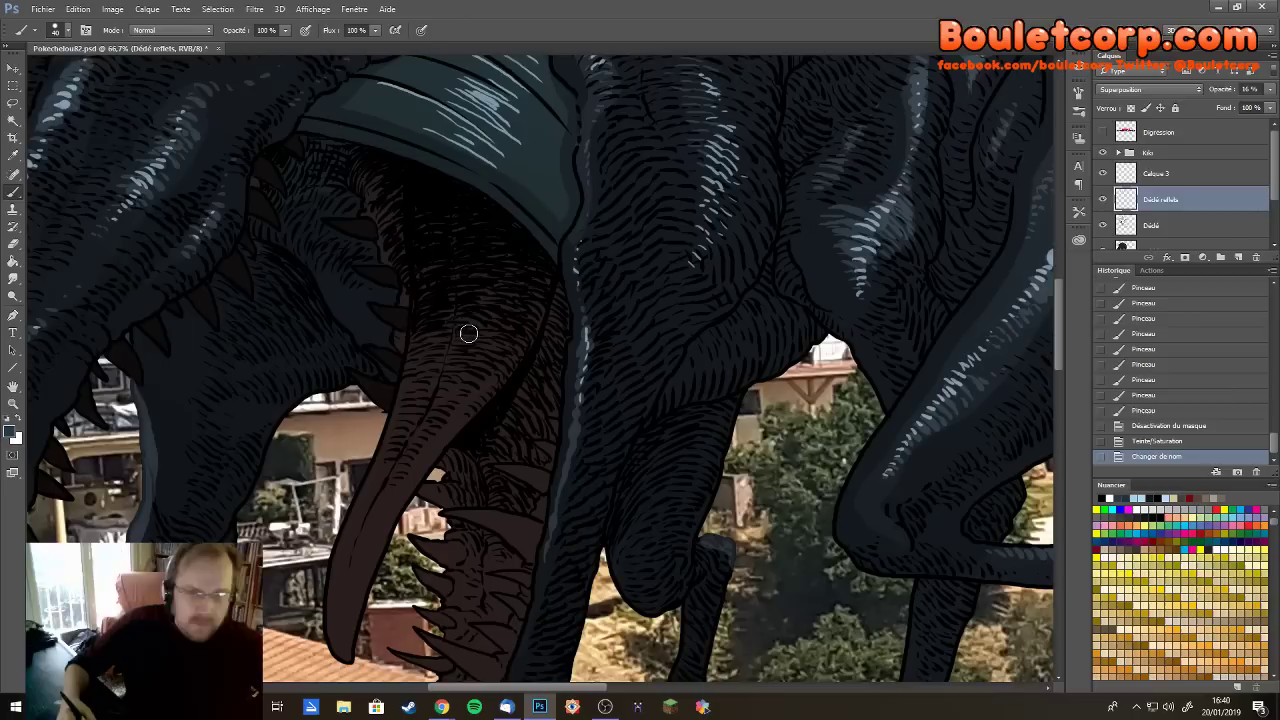
Pick a light blue highlight colour and brush soft reflections on the tip and lower part of the monster's tongue
{"action": "left_click_drag", "start_coordinate": [394, 249], "coordinate": [477, 371]}
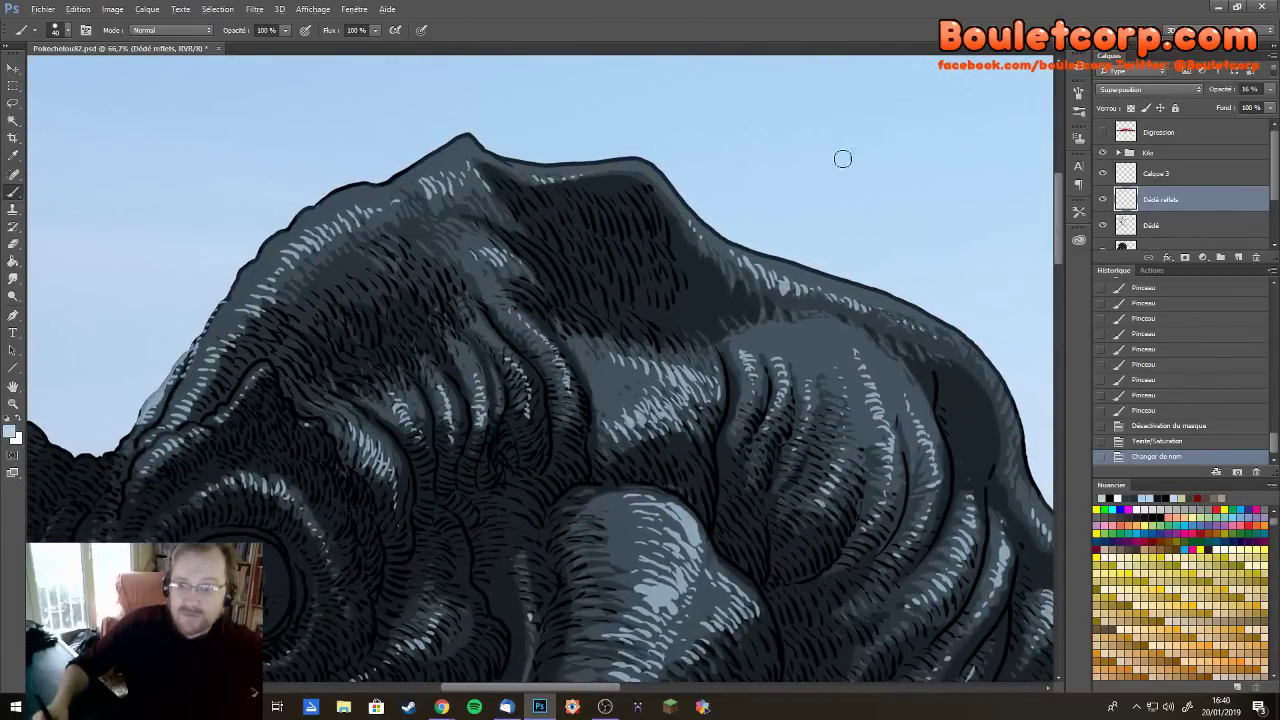
{"action": "left_click_drag", "start_coordinate": [470, 441], "coordinate": [470, 351]}
{"action": "left_click_drag", "start_coordinate": [466, 491], "coordinate": [491, 286]}
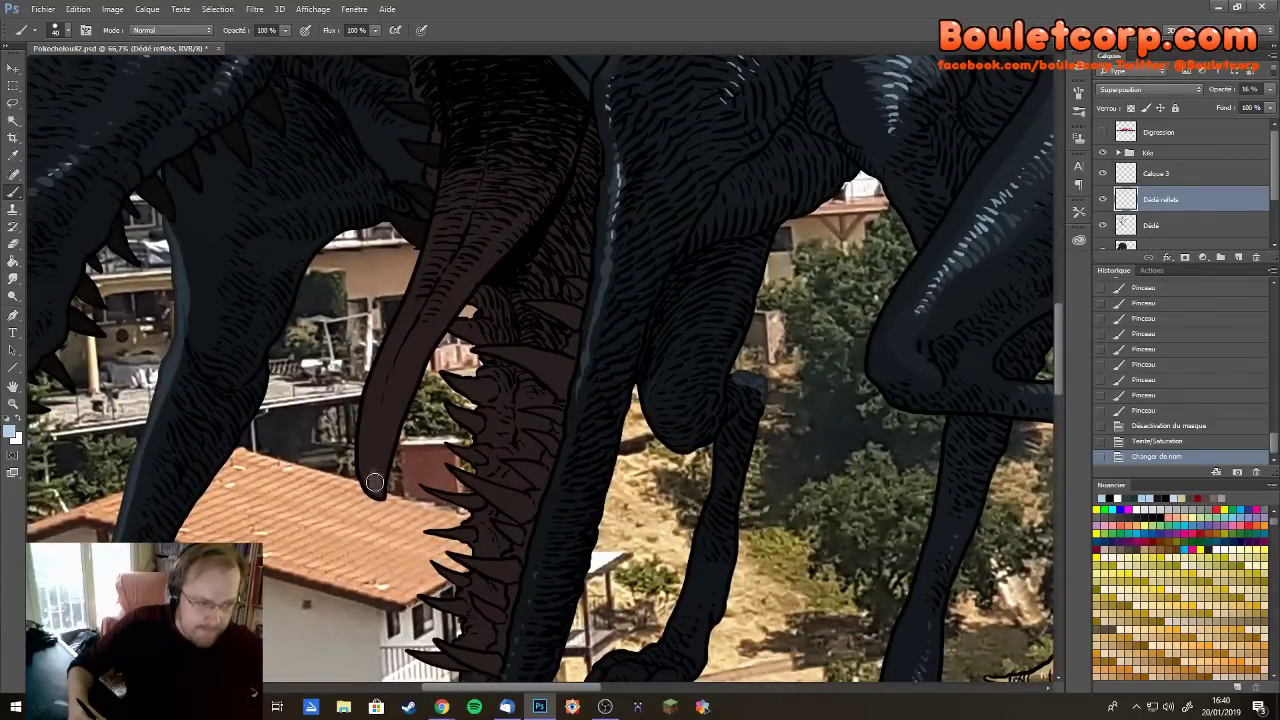
{"action": "left_click_drag", "start_coordinate": [375, 483], "coordinate": [371, 459]}
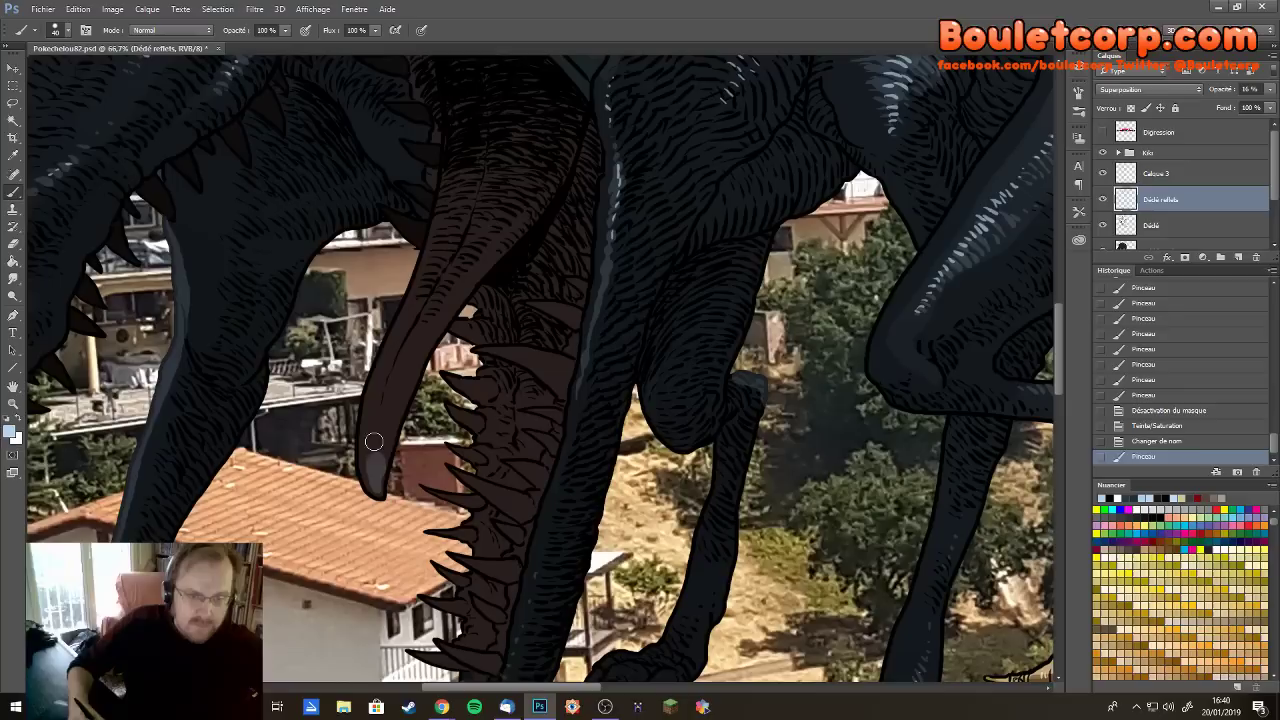
{"action": "mouse_move", "coordinate": [373, 441]}
{"action": "left_mouse_down"}
{"action": "mouse_move", "coordinate": [388, 430]}
{"action": "mouse_move", "coordinate": [369, 392]}
{"action": "mouse_move", "coordinate": [389, 409]}
{"action": "mouse_move", "coordinate": [388, 372]}
{"action": "left_mouse_up"}
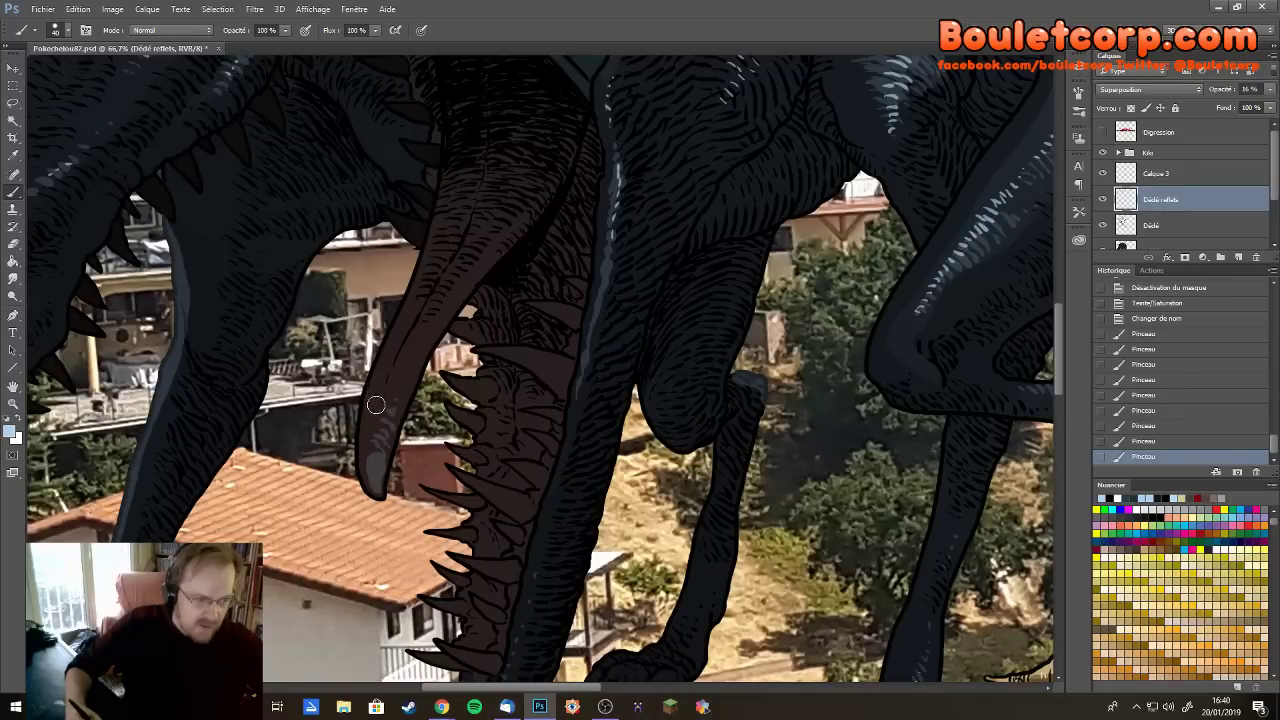
{"action": "mouse_move", "coordinate": [389, 396]}
{"action": "left_mouse_down"}
{"action": "mouse_move", "coordinate": [386, 371]}
{"action": "mouse_move", "coordinate": [394, 393]}
{"action": "mouse_move", "coordinate": [372, 434]}
{"action": "left_mouse_up"}
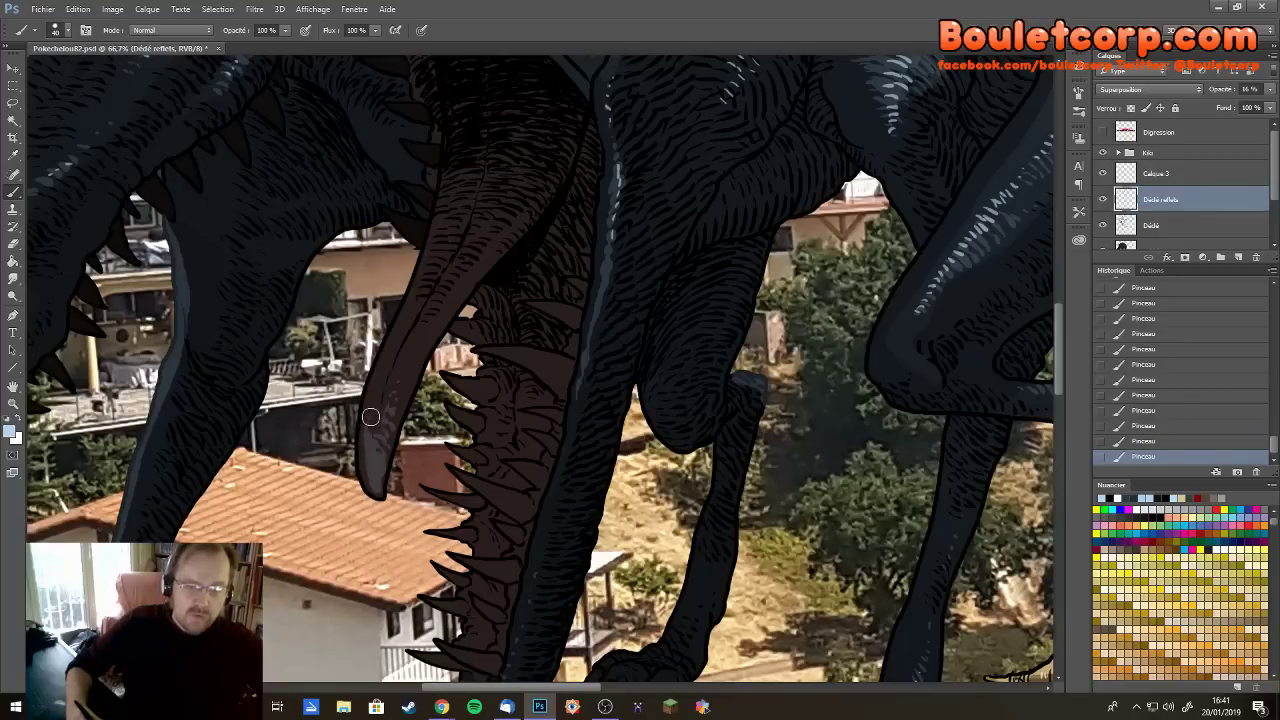
{"action": "left_click_drag", "start_coordinate": [370, 420], "coordinate": [378, 377]}
{"action": "mouse_move", "coordinate": [368, 455]}
{"action": "left_mouse_down"}
{"action": "mouse_move", "coordinate": [372, 490]}
{"action": "mouse_move", "coordinate": [364, 472]}
{"action": "left_mouse_up"}
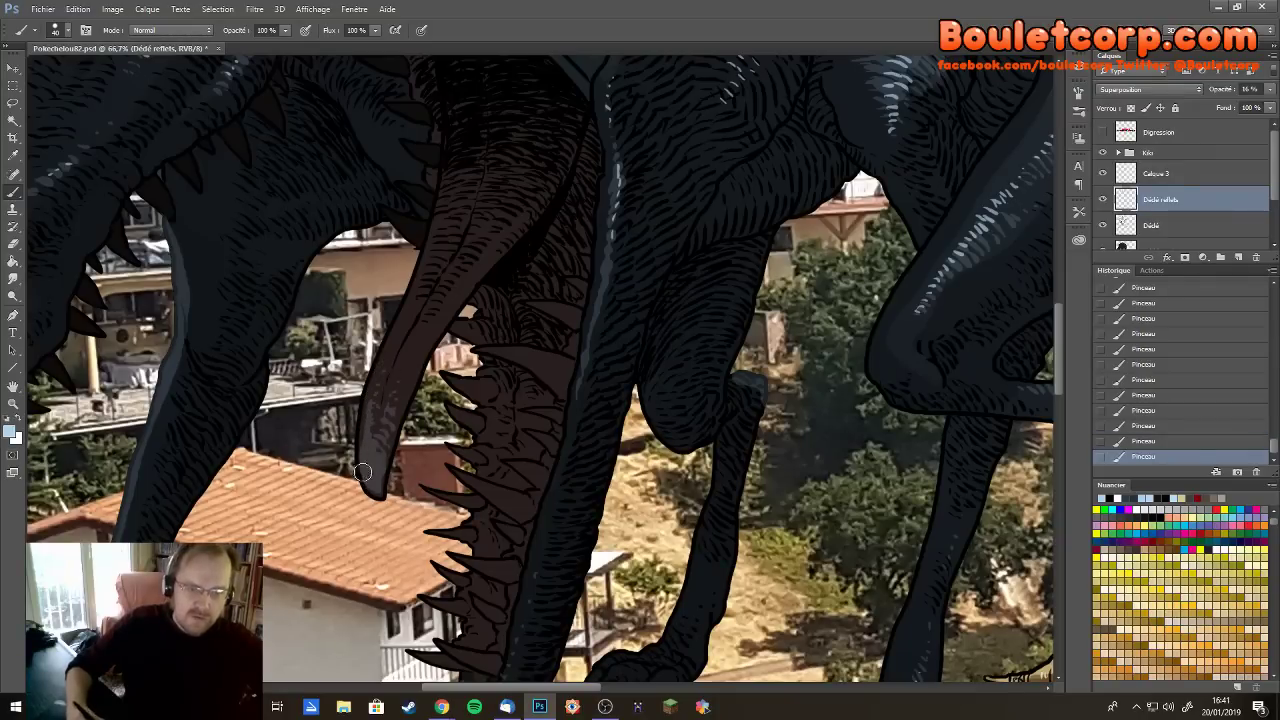
Extend the light blue reflections with small strokes up the tongue, along its edges and central groove
{"action": "mouse_move", "coordinate": [367, 410]}
{"action": "left_mouse_down"}
{"action": "mouse_move", "coordinate": [377, 370]}
{"action": "mouse_move", "coordinate": [405, 343]}
{"action": "mouse_move", "coordinate": [392, 379]}
{"action": "left_mouse_up"}
{"action": "left_click_drag", "start_coordinate": [381, 424], "coordinate": [404, 354]}
{"action": "left_click_drag", "start_coordinate": [379, 430], "coordinate": [386, 416]}
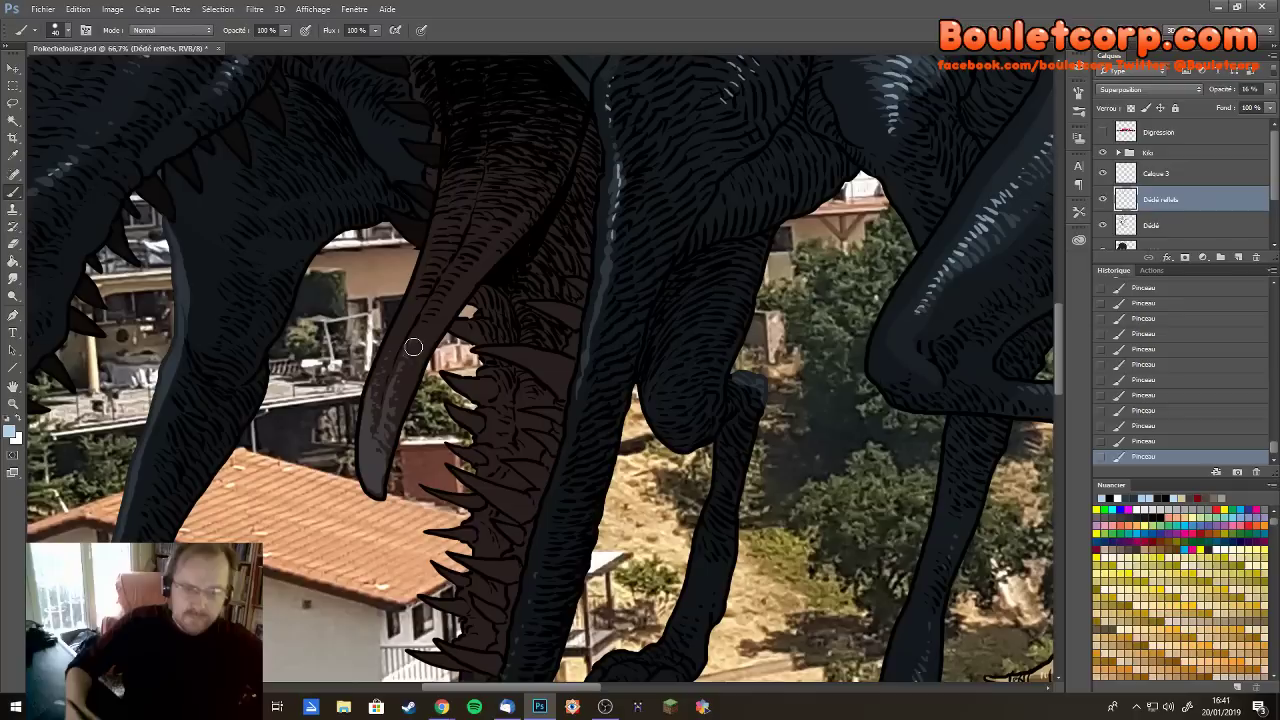
{"action": "mouse_move", "coordinate": [445, 305]}
{"action": "left_mouse_down"}
{"action": "mouse_move", "coordinate": [466, 186]}
{"action": "mouse_move", "coordinate": [476, 267]}
{"action": "mouse_move", "coordinate": [523, 206]}
{"action": "left_mouse_up"}
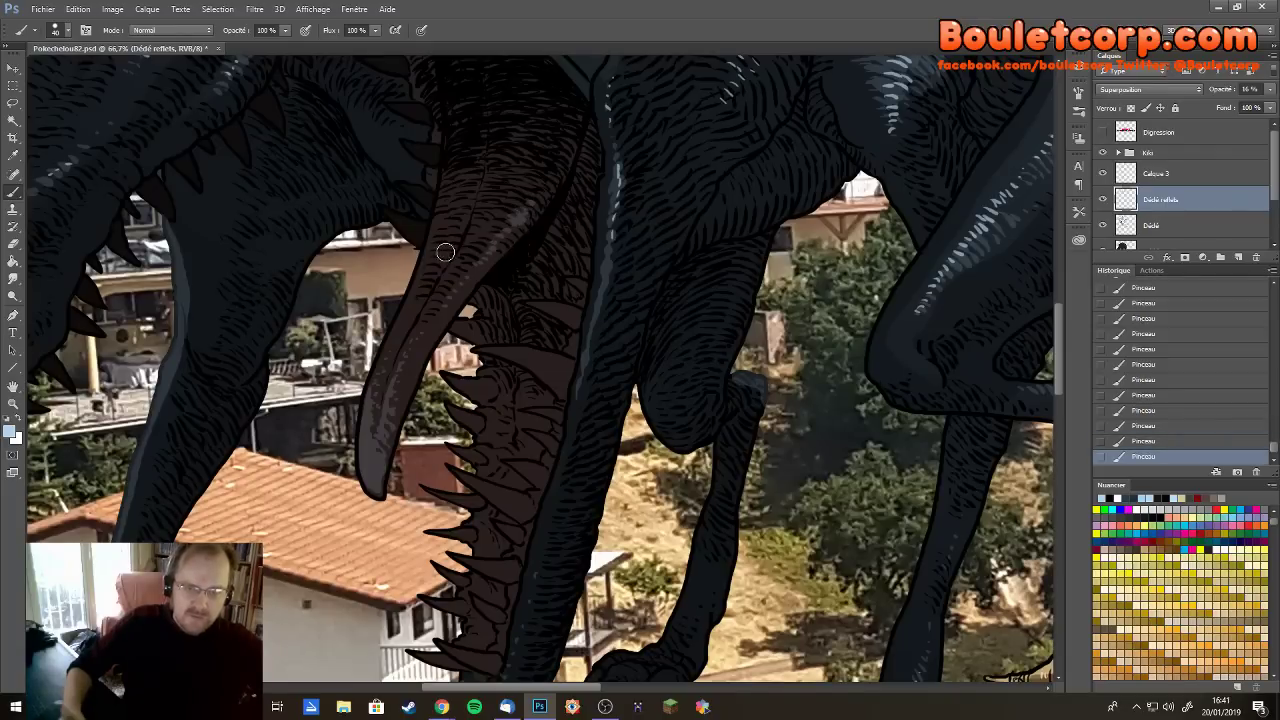
{"action": "mouse_move", "coordinate": [443, 251]}
{"action": "left_mouse_down"}
{"action": "mouse_move", "coordinate": [429, 266]}
{"action": "mouse_move", "coordinate": [437, 229]}
{"action": "mouse_move", "coordinate": [406, 320]}
{"action": "left_mouse_up"}
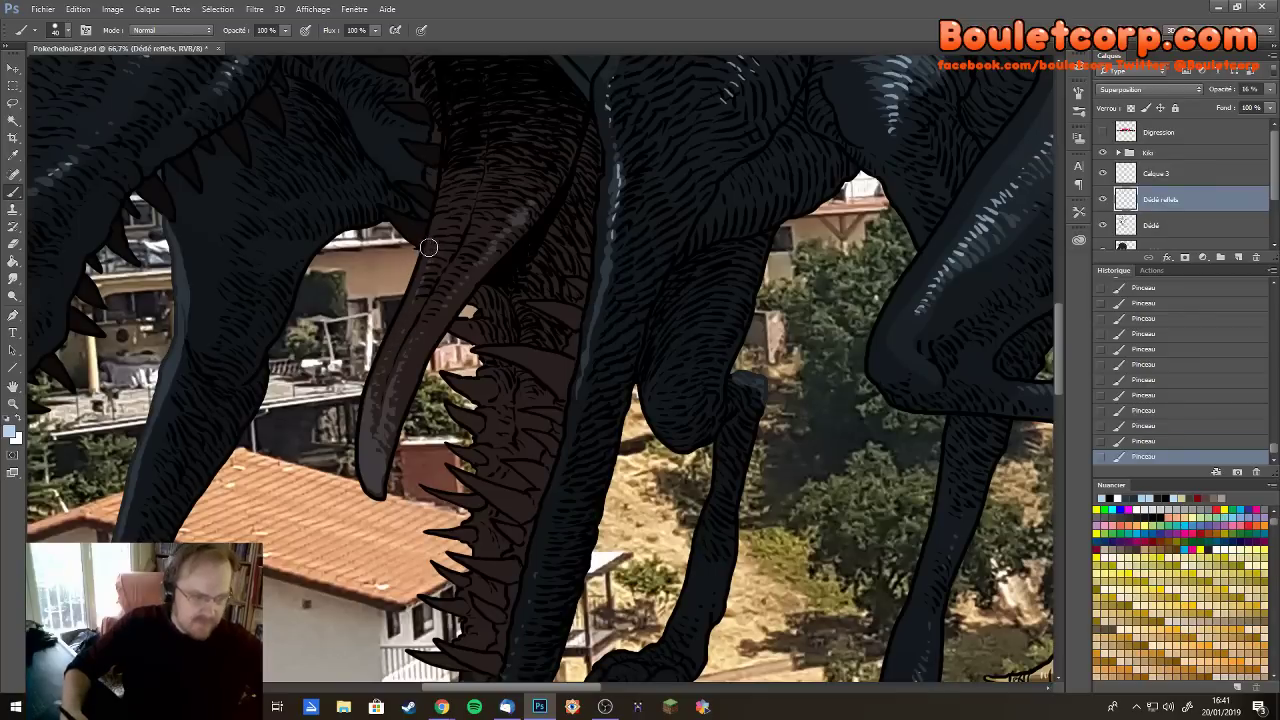
{"action": "left_click_drag", "start_coordinate": [433, 250], "coordinate": [450, 217]}
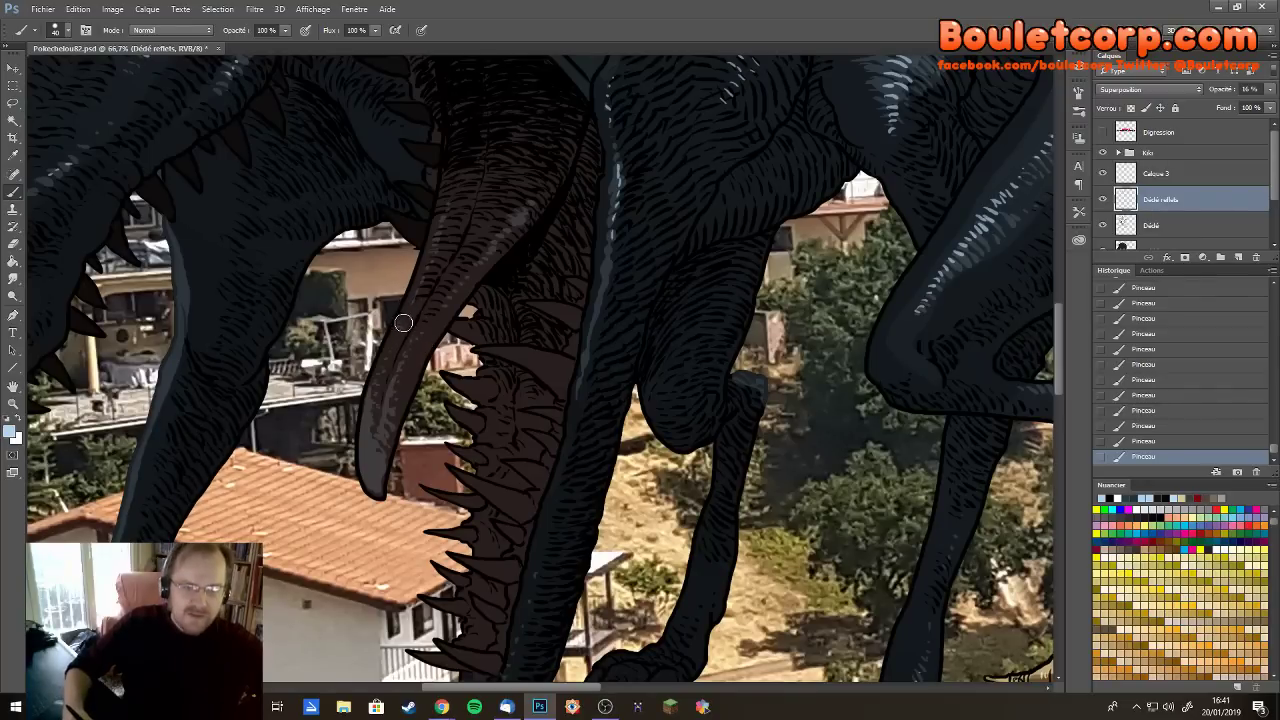
{"action": "left_click_drag", "start_coordinate": [403, 322], "coordinate": [430, 271]}
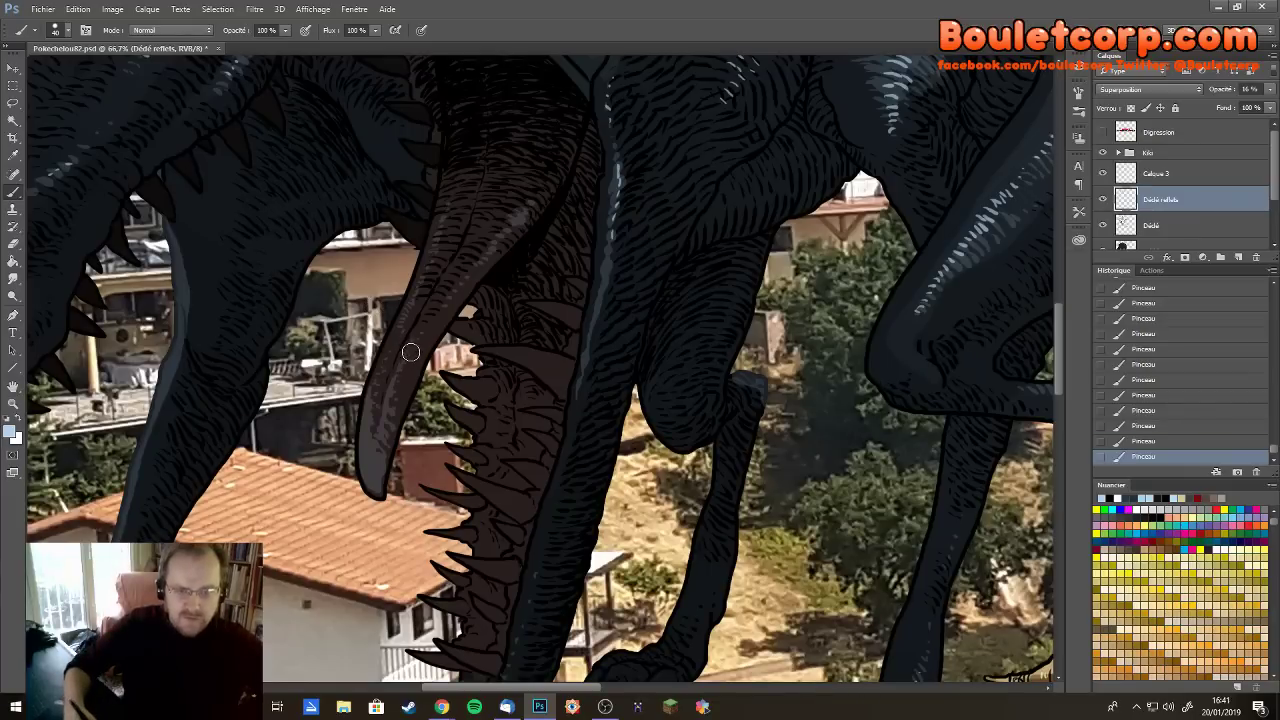
{"action": "left_click_drag", "start_coordinate": [410, 349], "coordinate": [422, 323]}
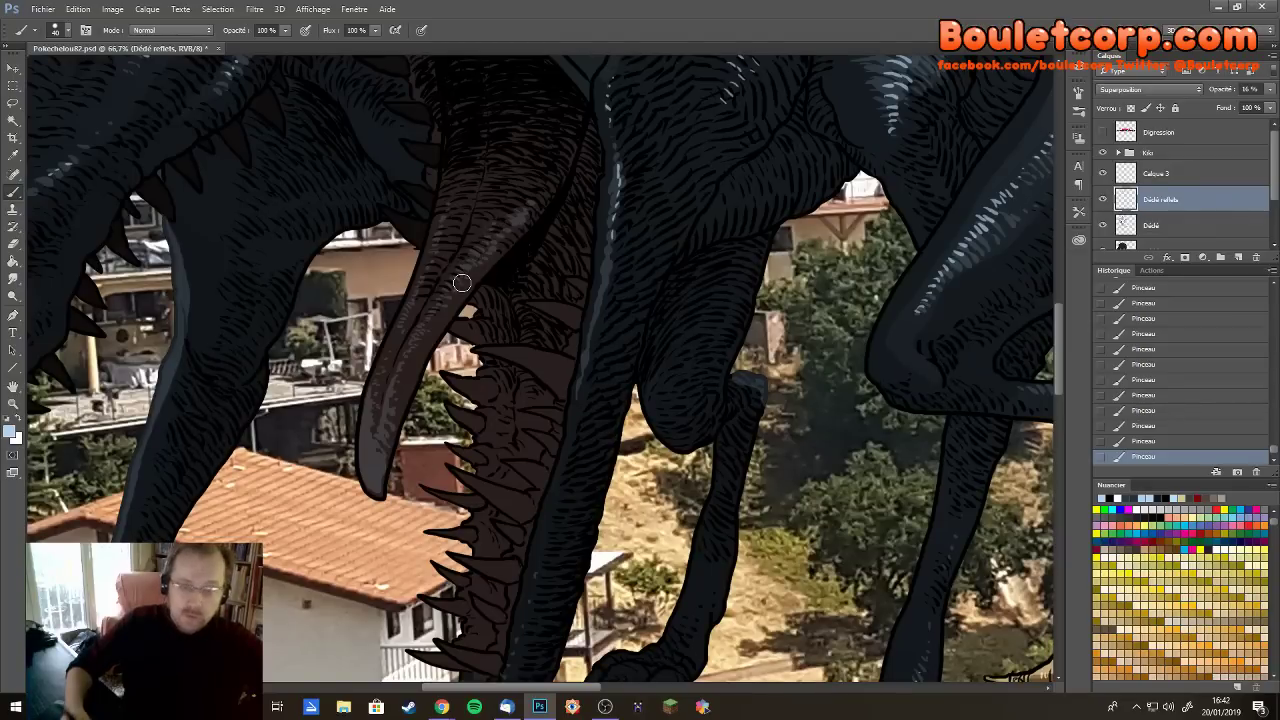
Undo the last gum stroke and brush smaller light blue reflections on the gums between the lower-jaw teeth
{"action": "scroll", "coordinate": [478, 408], "scroll_direction": "down", "scroll_amount": 3}
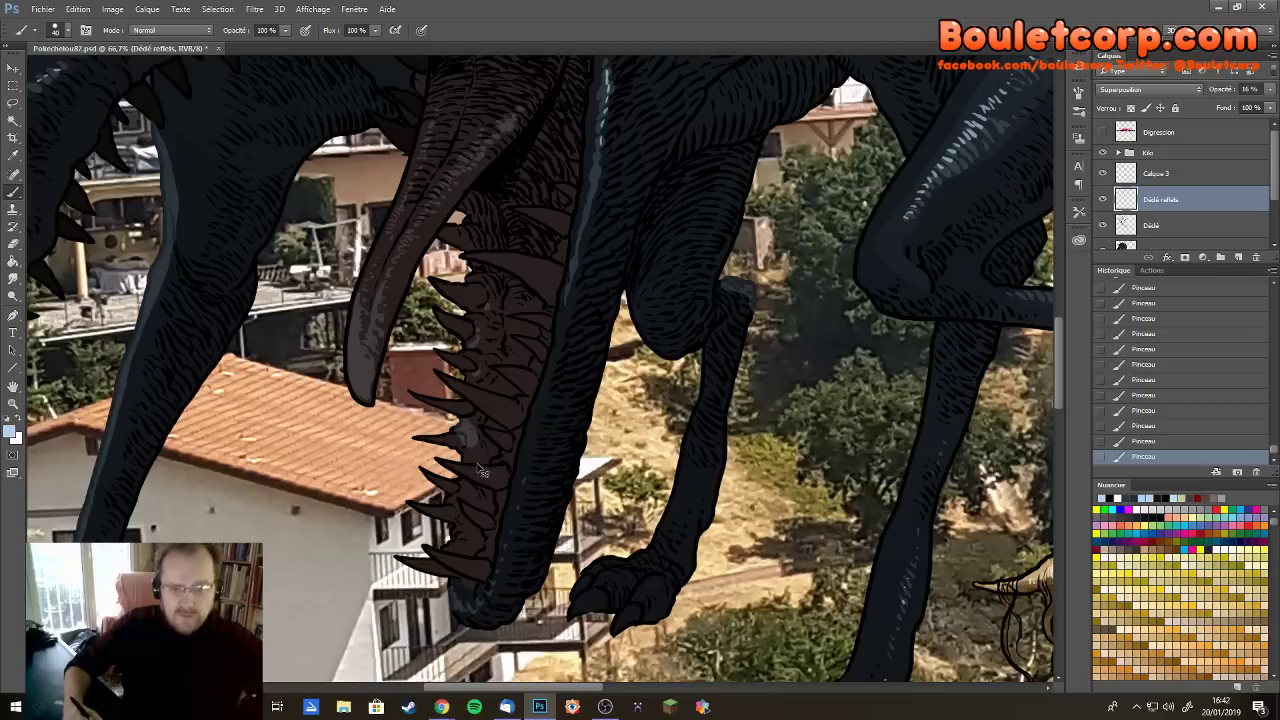
{"action": "key", "text": "ctrl+z"}
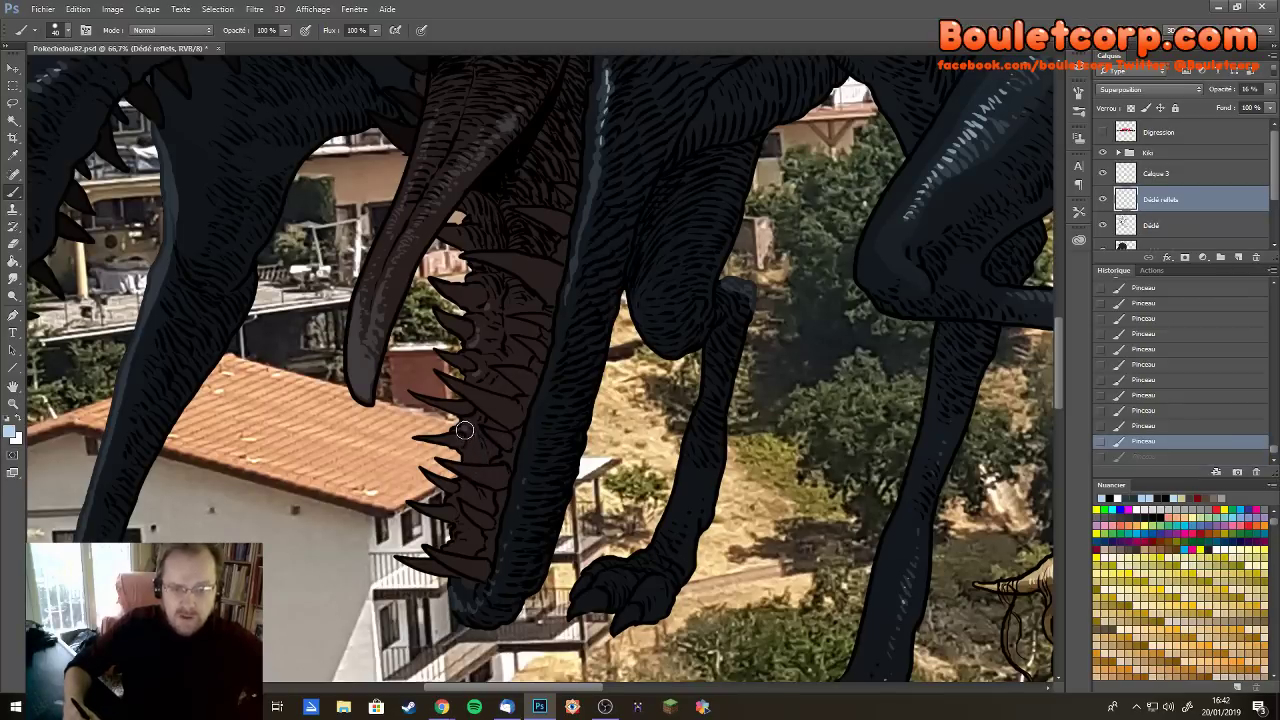
{"action": "left_click_drag", "start_coordinate": [466, 438], "coordinate": [470, 456]}
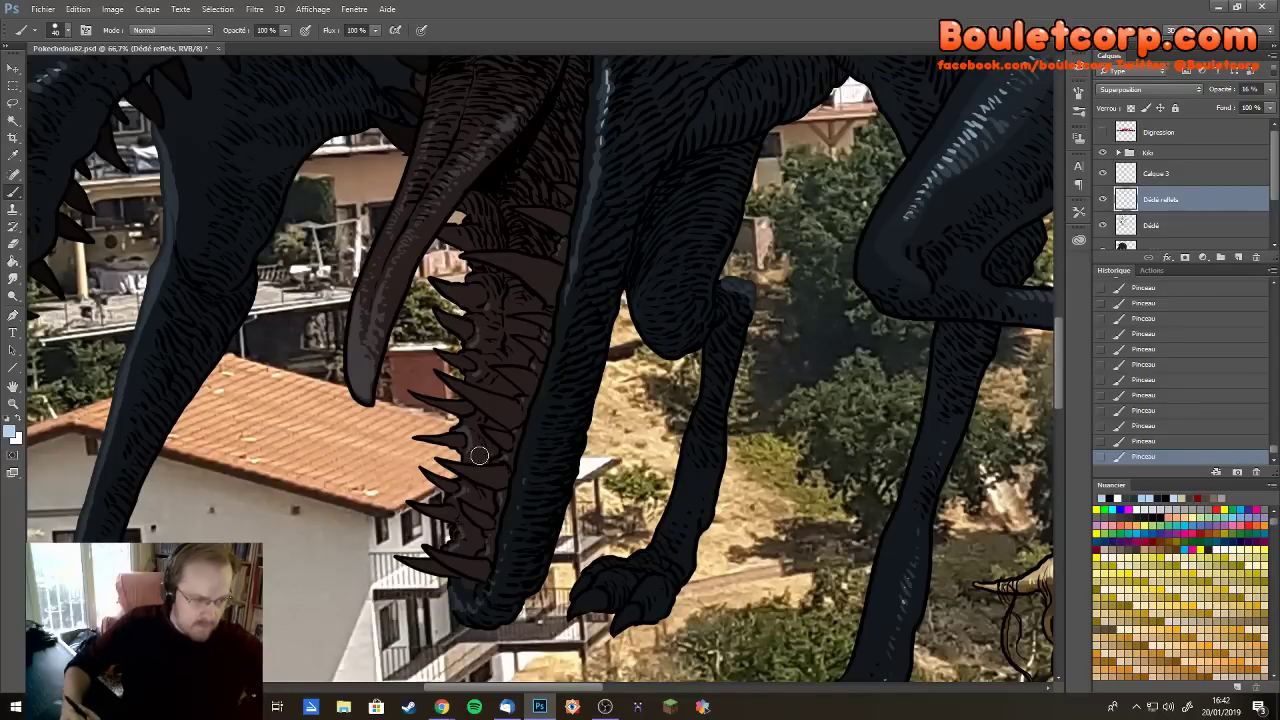
{"action": "scroll", "coordinate": [481, 420], "scroll_direction": "down", "scroll_amount": 2}
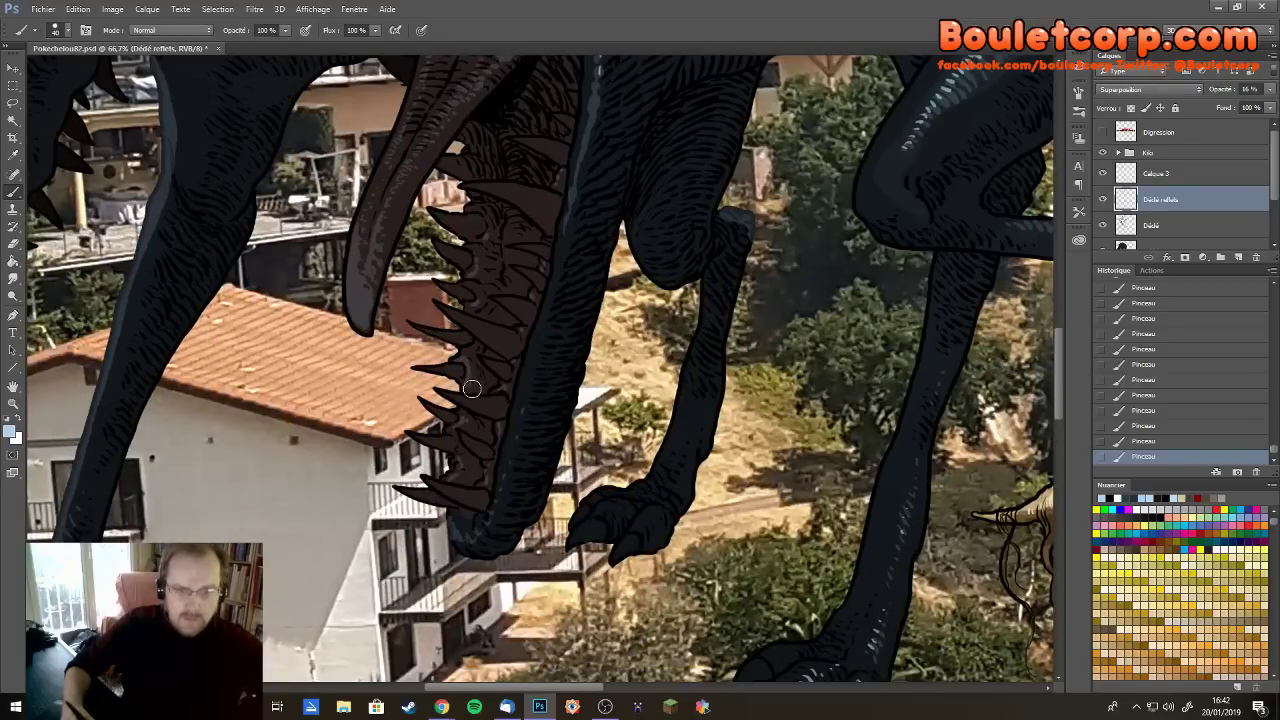
{"action": "scroll", "coordinate": [508, 270], "scroll_direction": "up", "scroll_amount": 2}
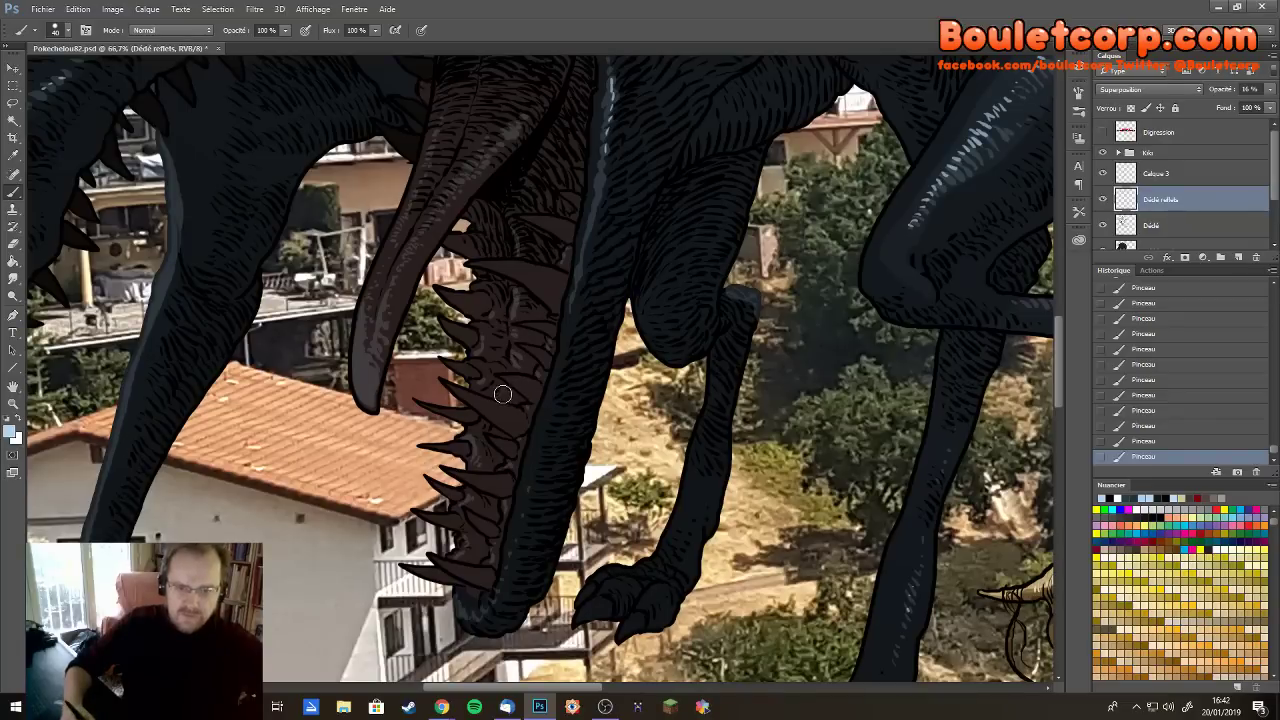
{"action": "scroll", "coordinate": [506, 271], "scroll_direction": "up", "scroll_amount": 3}
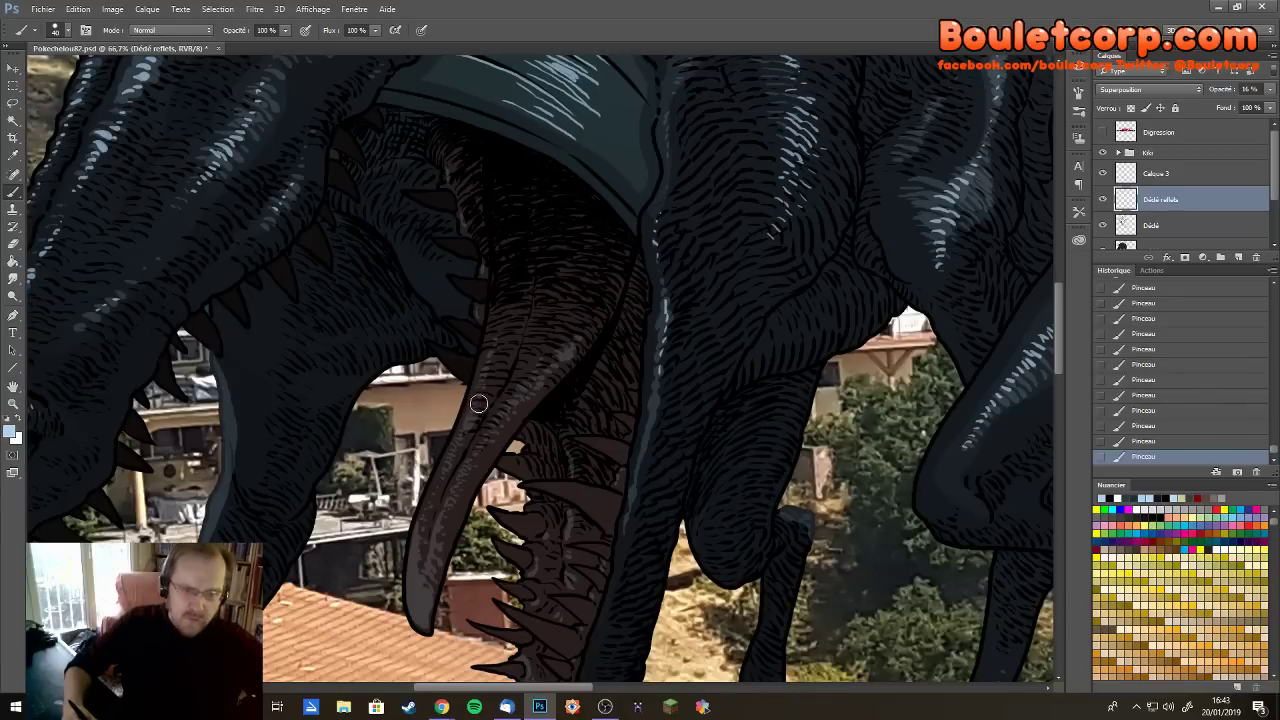
Rename the layer Calque 3 as "Dédé reflets 2"
{"action": "left_click", "coordinate": [1122, 174]}
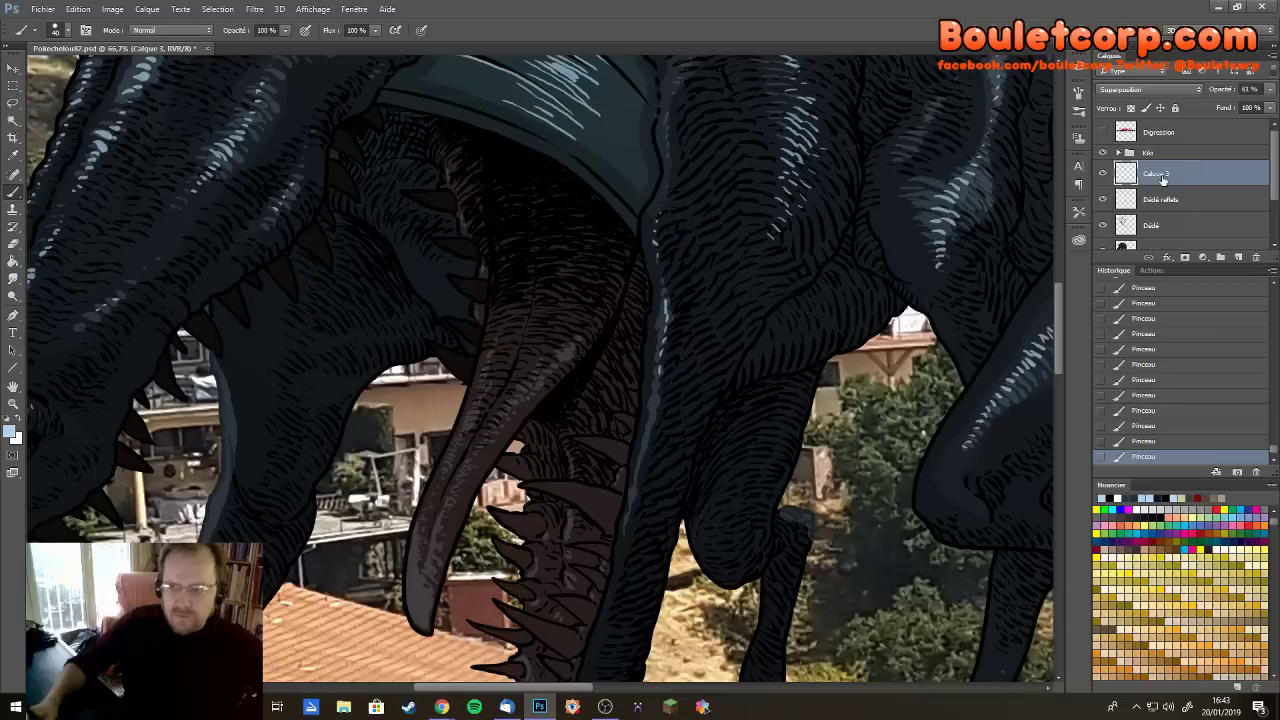
{"action": "double_click", "coordinate": [1158, 174]}
{"action": "type", "text": "Dédé"}
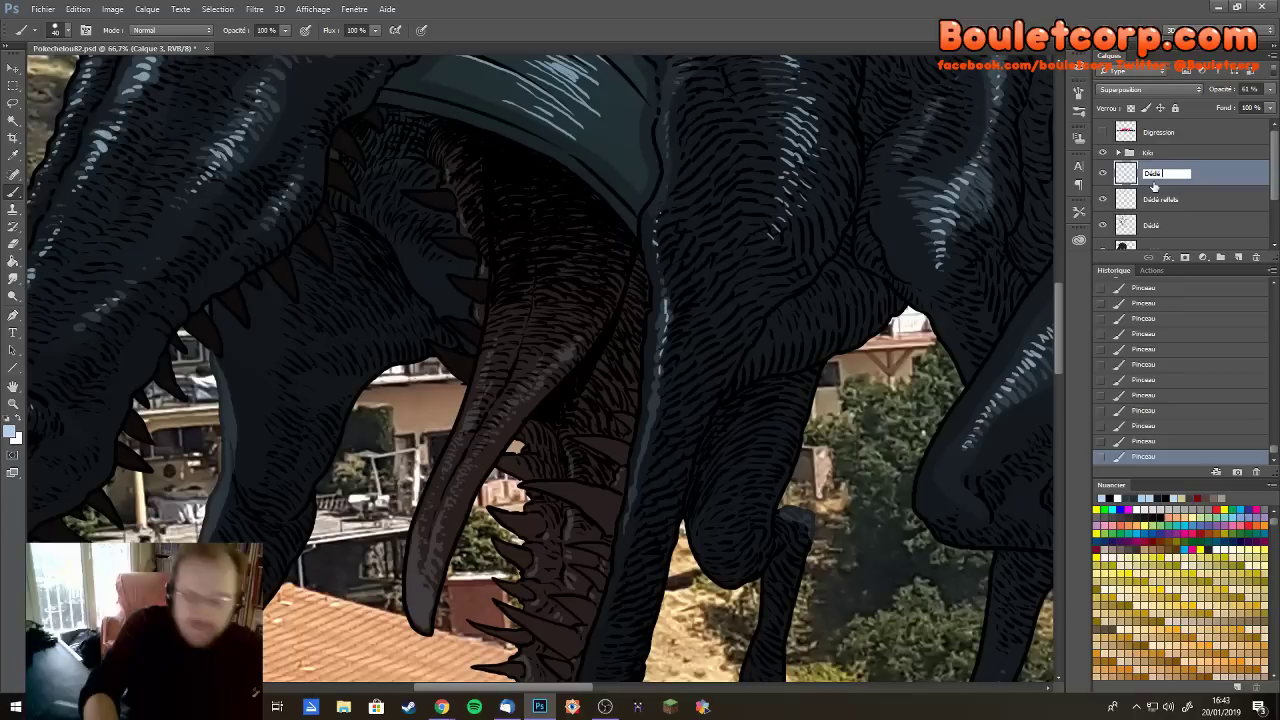
{"action": "type", "text": " reflets"}
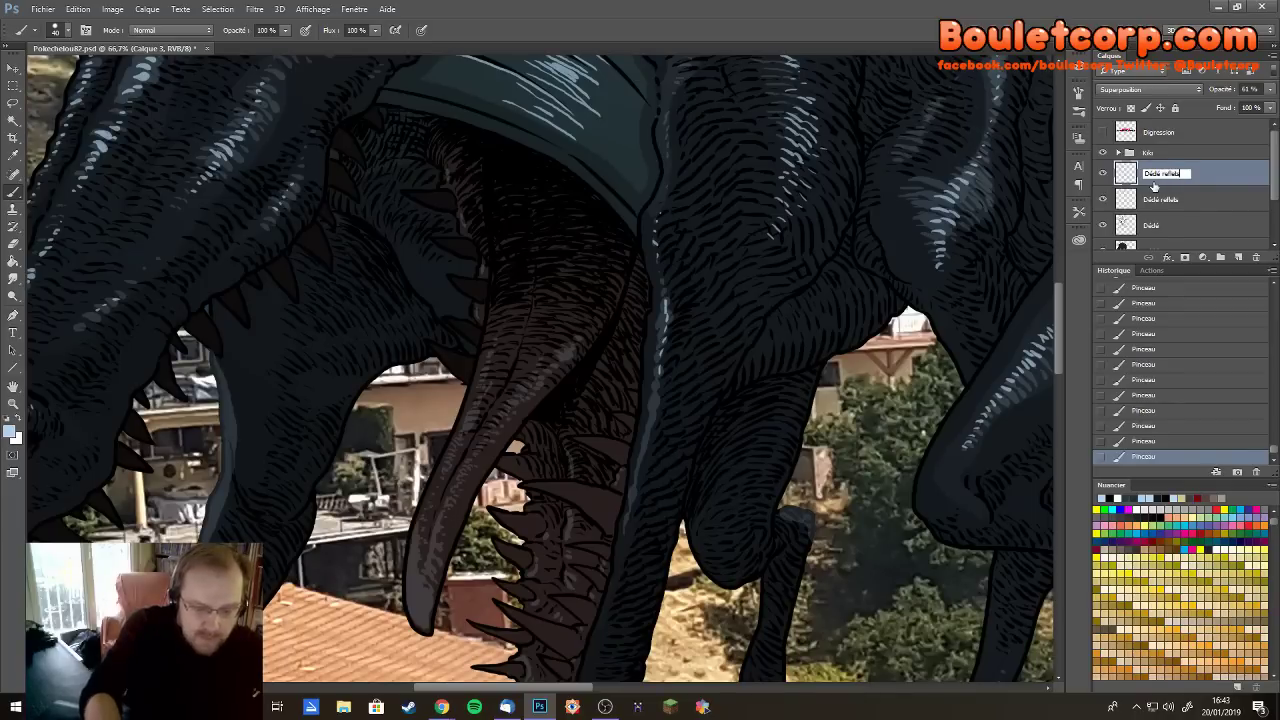
{"action": "type", "text": " 2"}
{"action": "key", "text": "Return"}
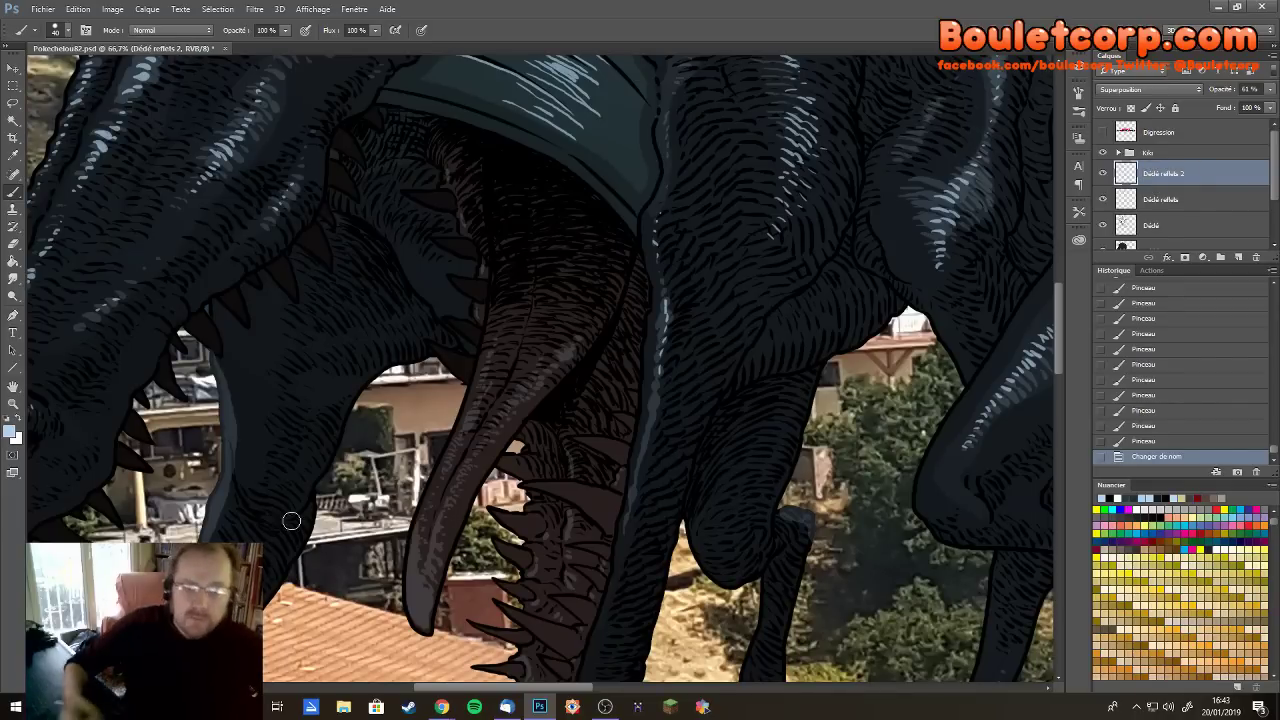
Brush brighter light blue highlights over the tongue and the lower-jaw gums on the Dédé reflets 2 layer
{"action": "mouse_move", "coordinate": [413, 553]}
{"action": "left_mouse_down"}
{"action": "mouse_move", "coordinate": [416, 600]}
{"action": "mouse_move", "coordinate": [425, 542]}
{"action": "left_mouse_up"}
{"action": "mouse_move", "coordinate": [462, 466]}
{"action": "left_mouse_down"}
{"action": "mouse_move", "coordinate": [448, 490]}
{"action": "mouse_move", "coordinate": [458, 476]}
{"action": "left_mouse_up"}
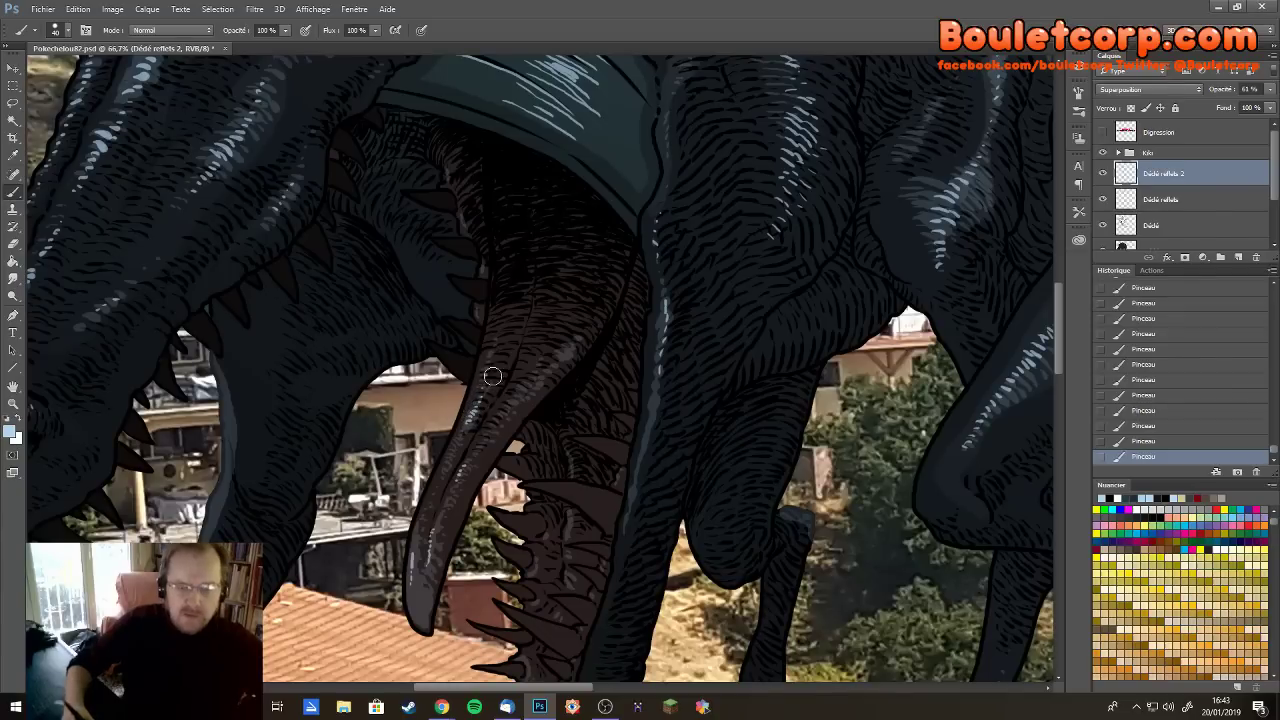
{"action": "left_click_drag", "start_coordinate": [562, 522], "coordinate": [555, 377]}
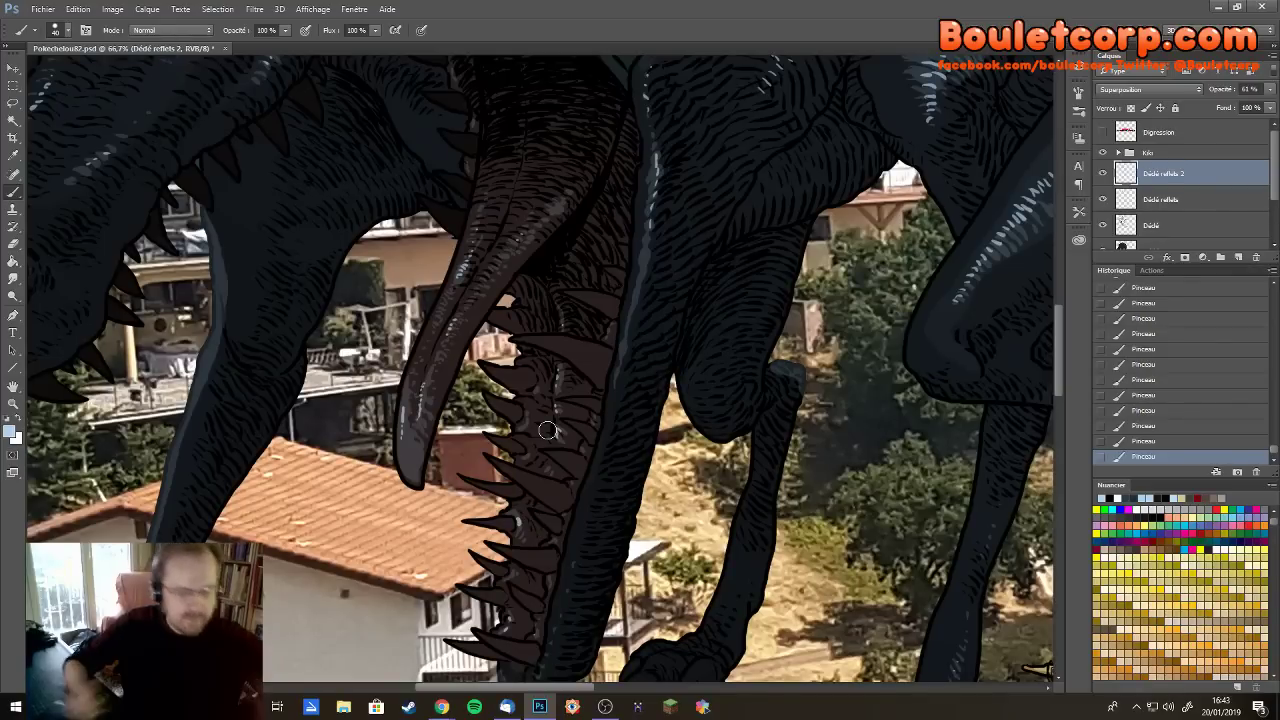
Make the Dédé Couleur layer active with the snout, tongue and teeth in view
{"action": "mouse_move", "coordinate": [556, 489]}
{"action": "left_mouse_down"}
{"action": "mouse_move", "coordinate": [574, 347]}
{"action": "mouse_move", "coordinate": [589, 575]}
{"action": "mouse_move", "coordinate": [689, 604]}
{"action": "mouse_move", "coordinate": [741, 554]}
{"action": "left_mouse_up"}
{"action": "left_click_drag", "start_coordinate": [1018, 288], "coordinate": [1042, 286]}
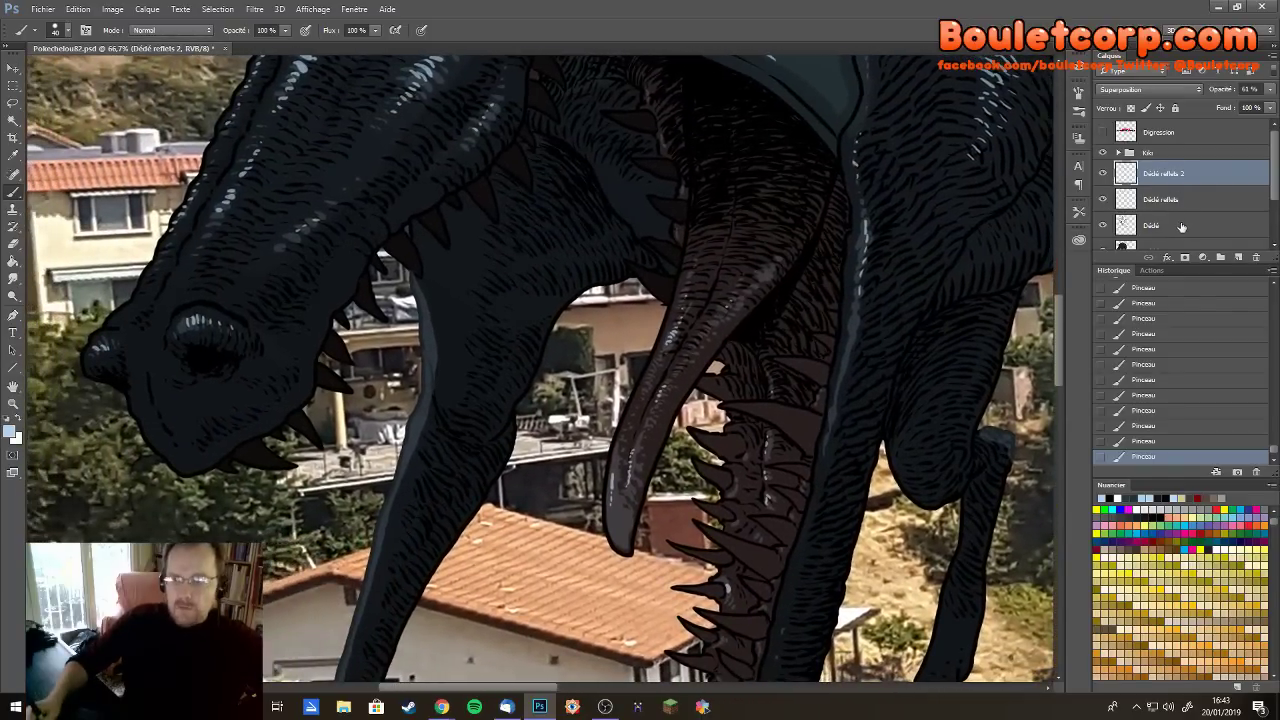
{"action": "scroll", "coordinate": [1200, 200], "scroll_direction": "down", "scroll_amount": 1}
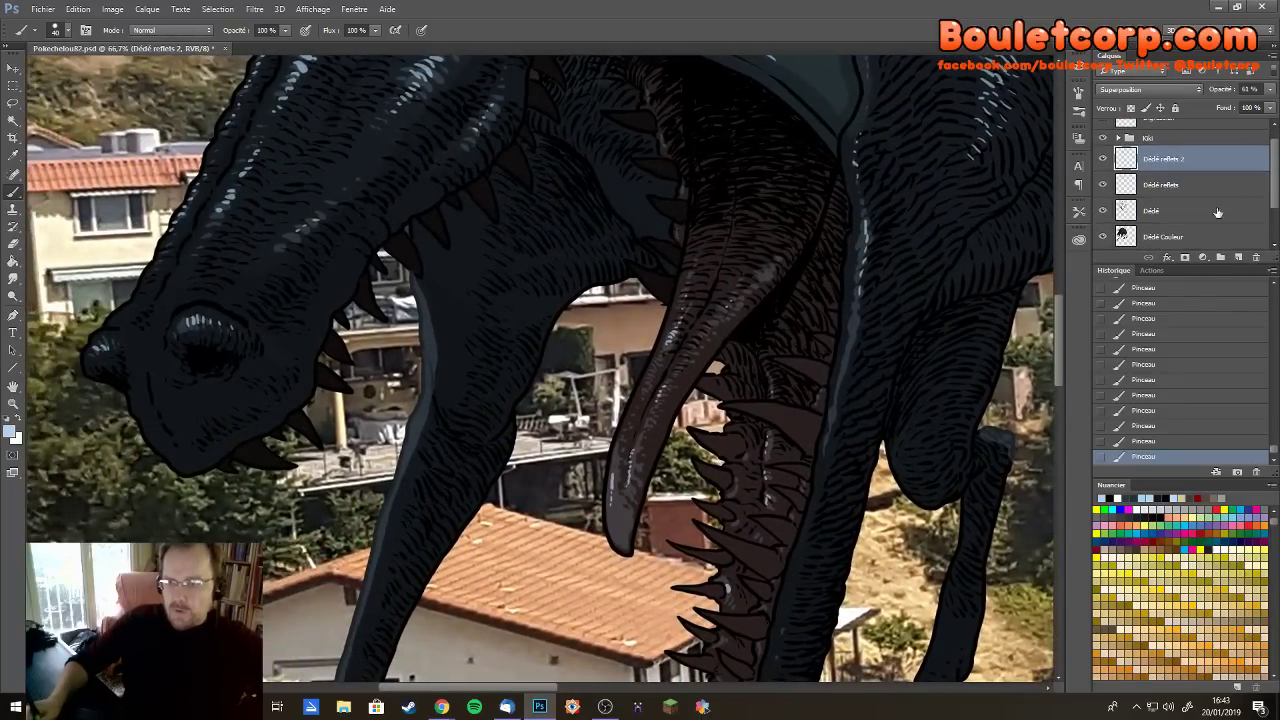
{"action": "left_click", "coordinate": [1180, 237]}
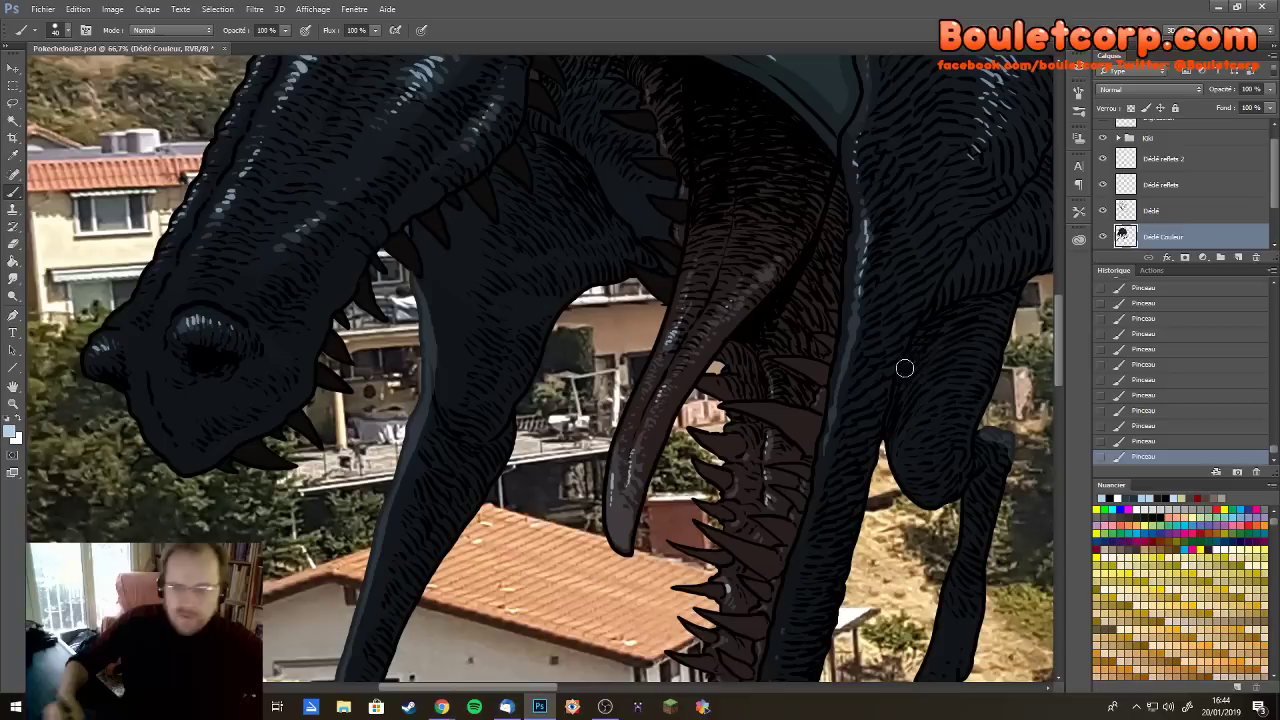
Set the foreground colour to a dark mauve-brown, #2e242a, as the tooth colour
{"action": "left_click", "coordinate": [1116, 543]}
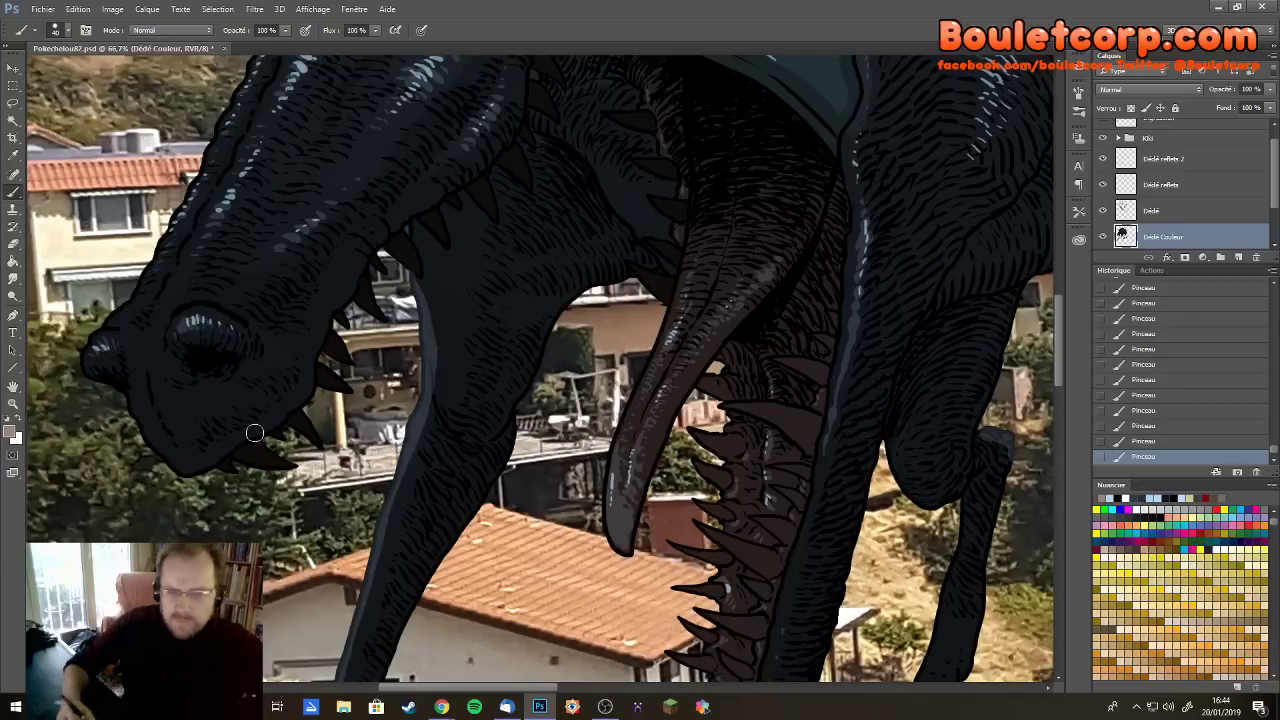
{"action": "left_click", "coordinate": [11, 431]}
{"action": "left_click", "coordinate": [650, 562]}
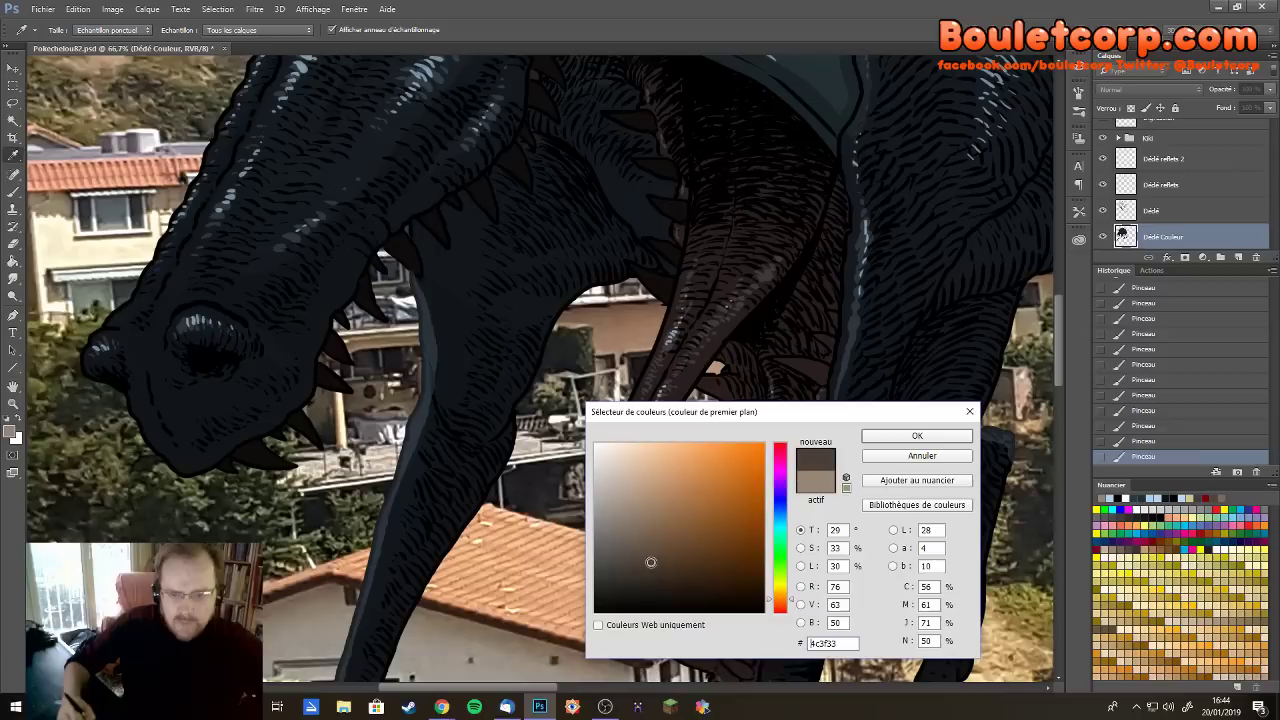
{"action": "left_click_drag", "start_coordinate": [650, 562], "coordinate": [636, 567]}
{"action": "left_click_drag", "start_coordinate": [787, 596], "coordinate": [788, 617]}
{"action": "left_click_drag", "start_coordinate": [646, 580], "coordinate": [630, 582]}
{"action": "left_click", "coordinate": [782, 458]}
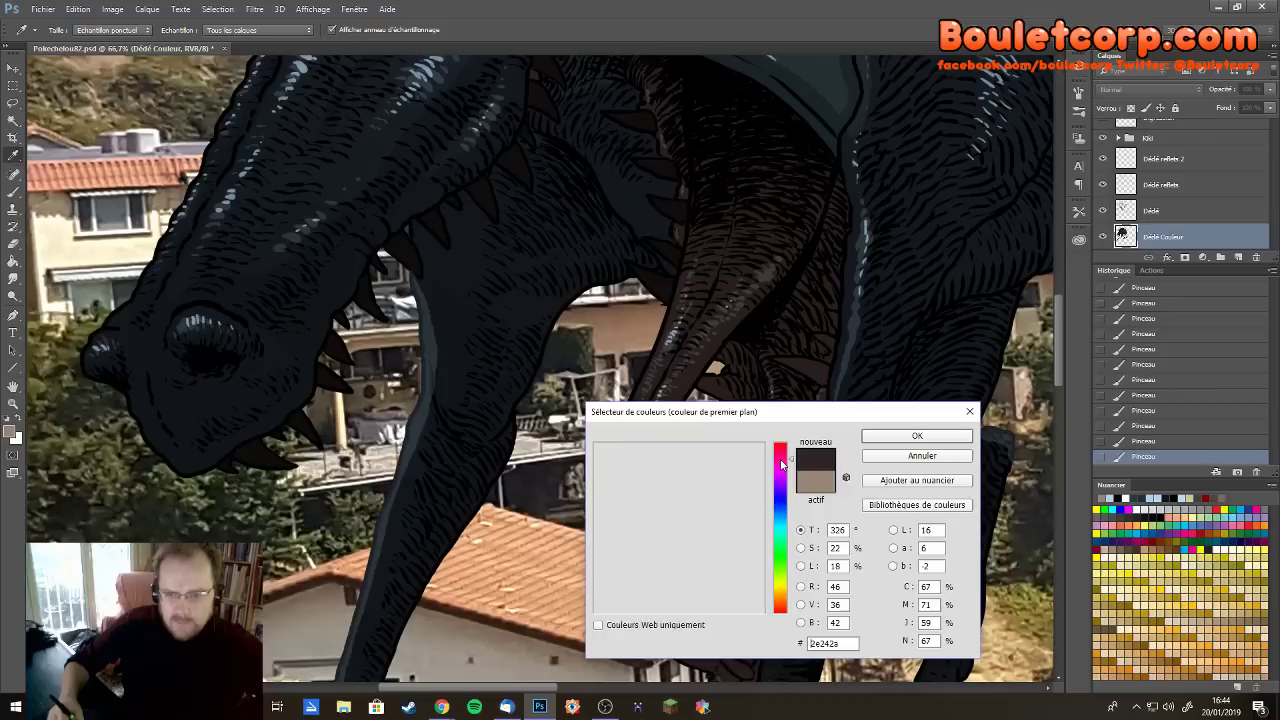
{"action": "left_click", "coordinate": [891, 441]}
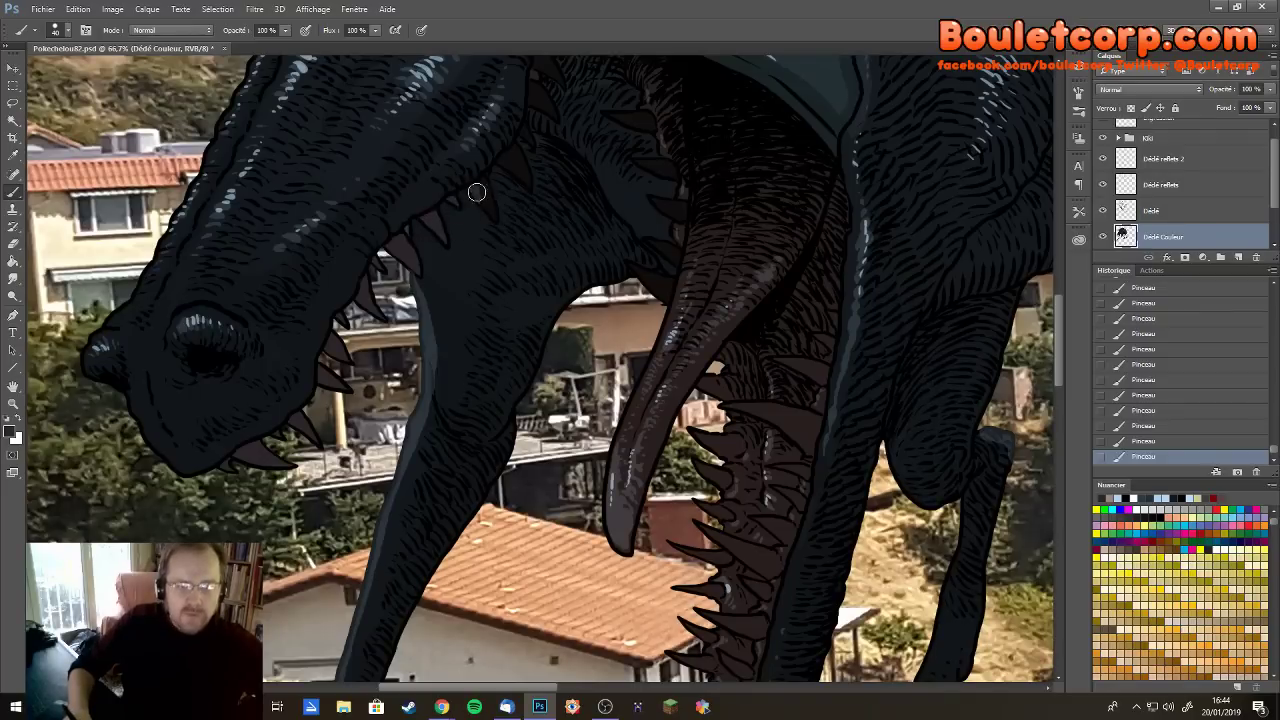
Brush the dark mauve-brown over the monster's upper-jaw teeth on the Dédé Couleur layer, from the snout back into the mouth
{"action": "left_click_drag", "start_coordinate": [529, 163], "coordinate": [437, 303]}
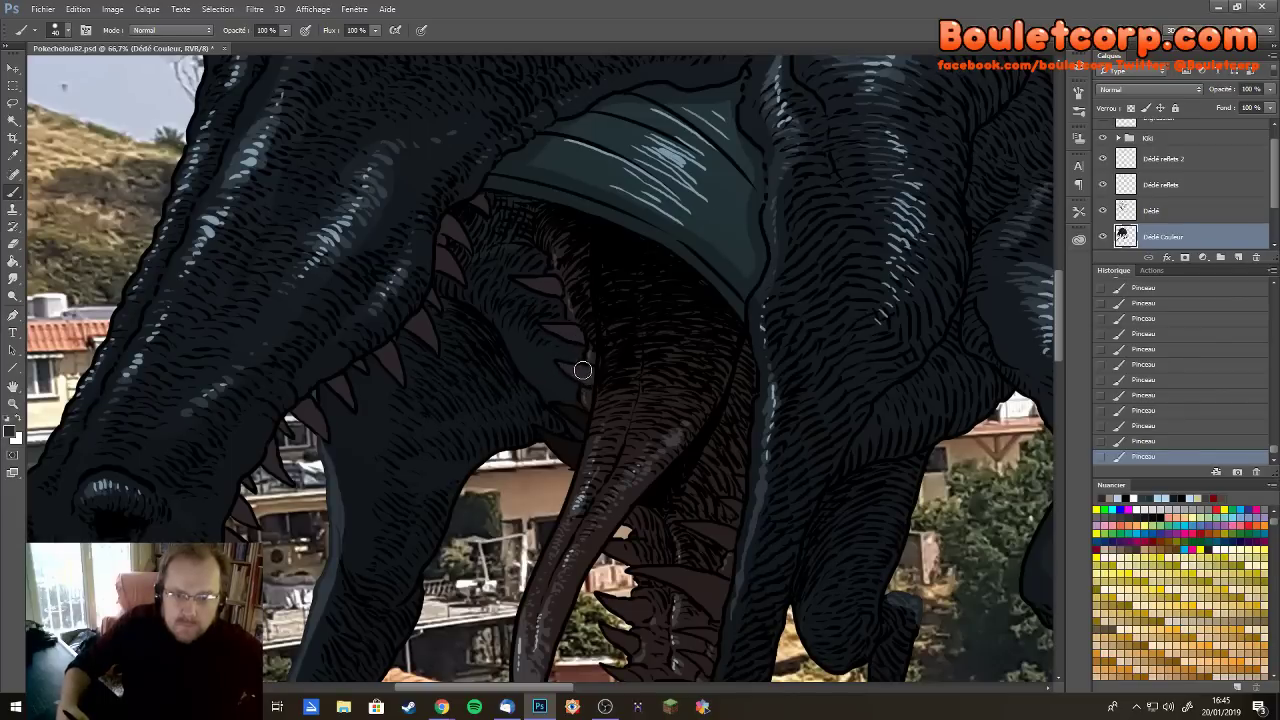
{"action": "left_click_drag", "start_coordinate": [583, 428], "coordinate": [538, 348]}
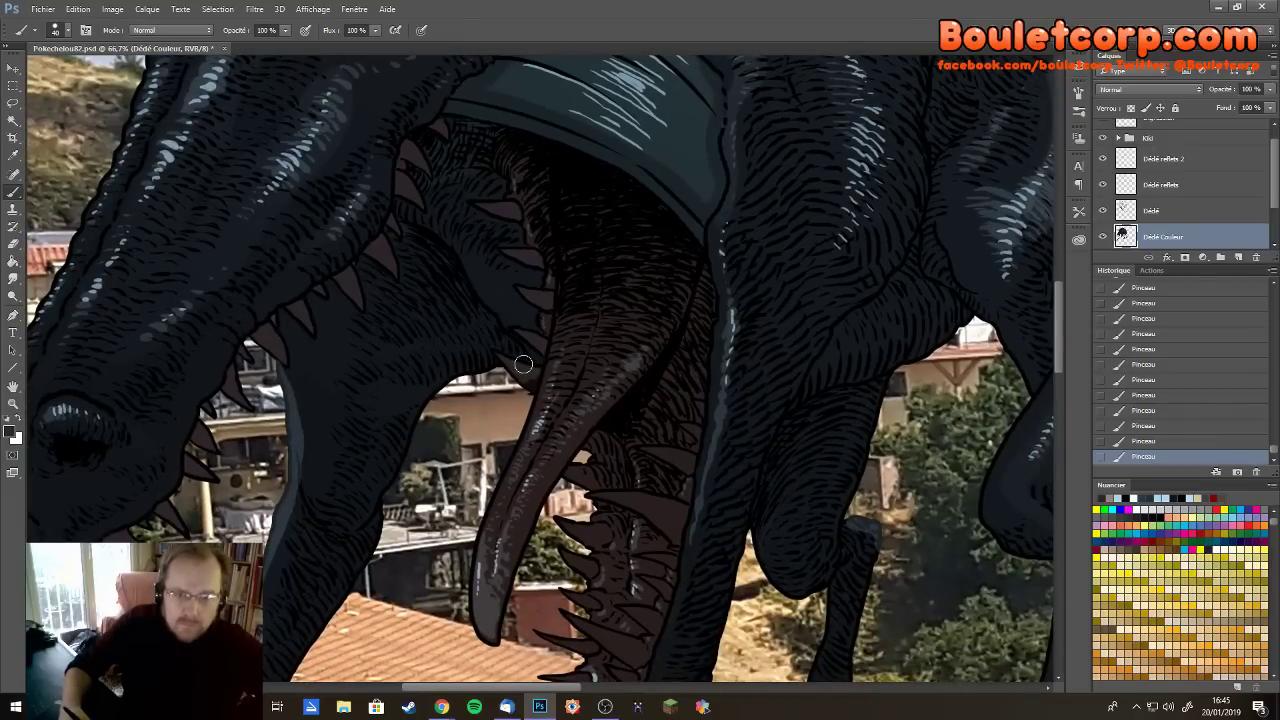
{"action": "left_click_drag", "start_coordinate": [606, 520], "coordinate": [561, 400]}
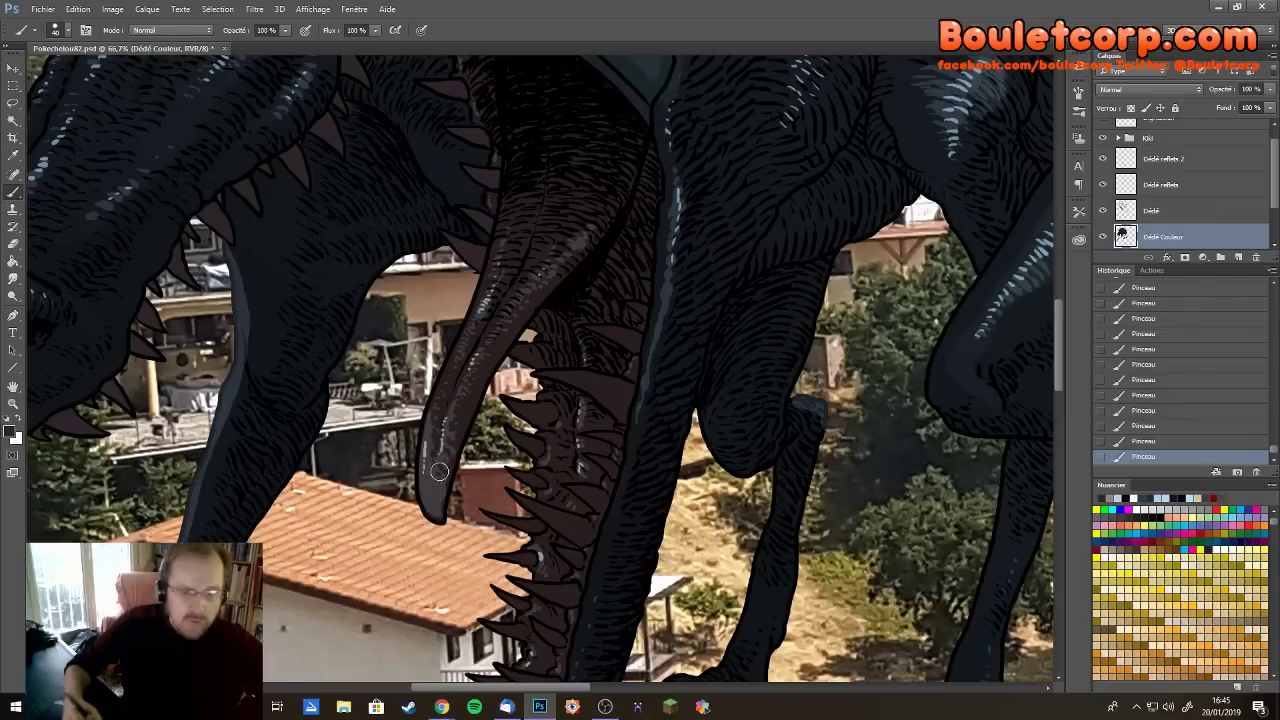
Recolour the teeth near the tip of the lower jaw with Paint Bucket fills and a short brush stroke
{"action": "left_click_drag", "start_coordinate": [440, 470], "coordinate": [458, 272]}
{"action": "key", "text": "g"}
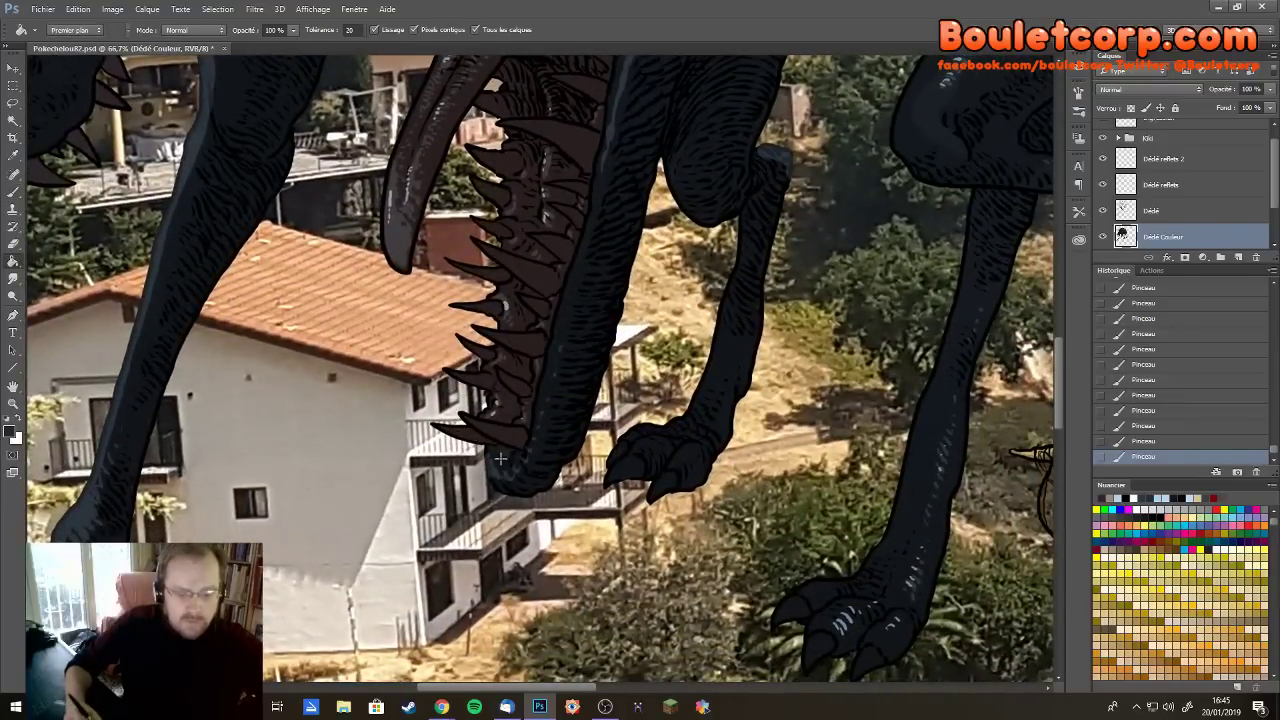
{"action": "left_click", "coordinate": [507, 436]}
{"action": "left_click", "coordinate": [525, 373]}
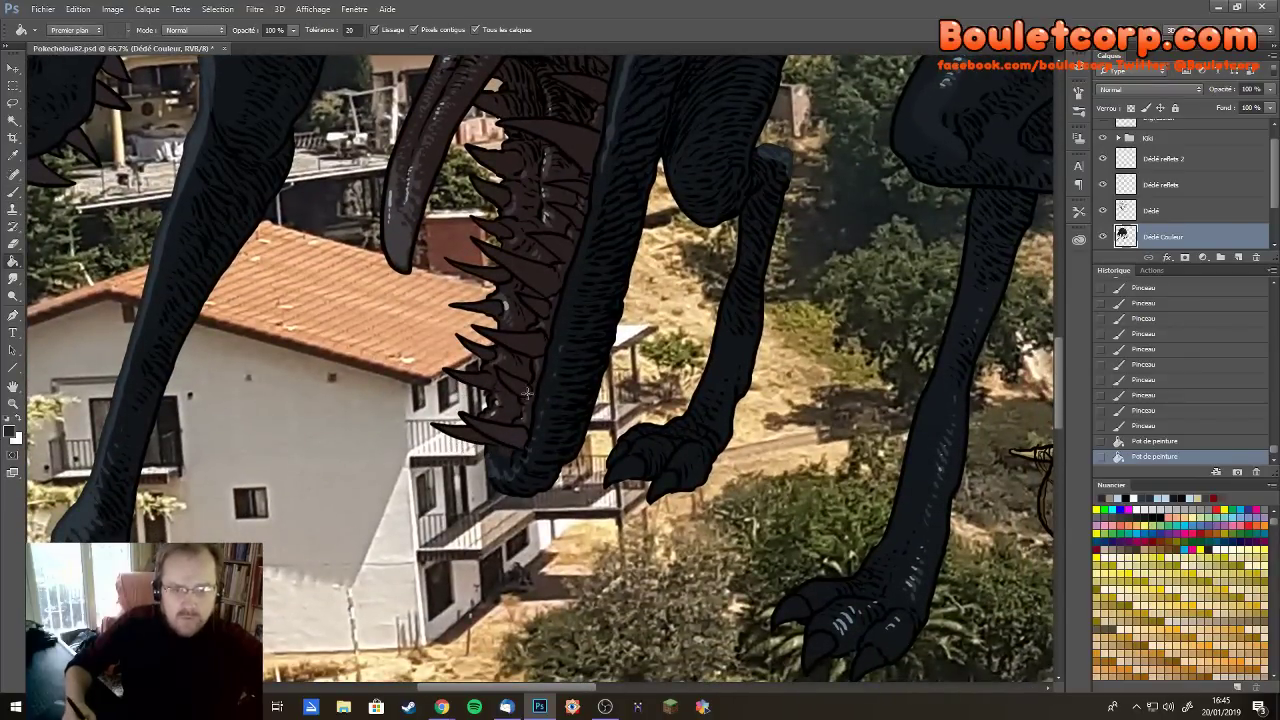
{"action": "left_click", "coordinate": [538, 436]}
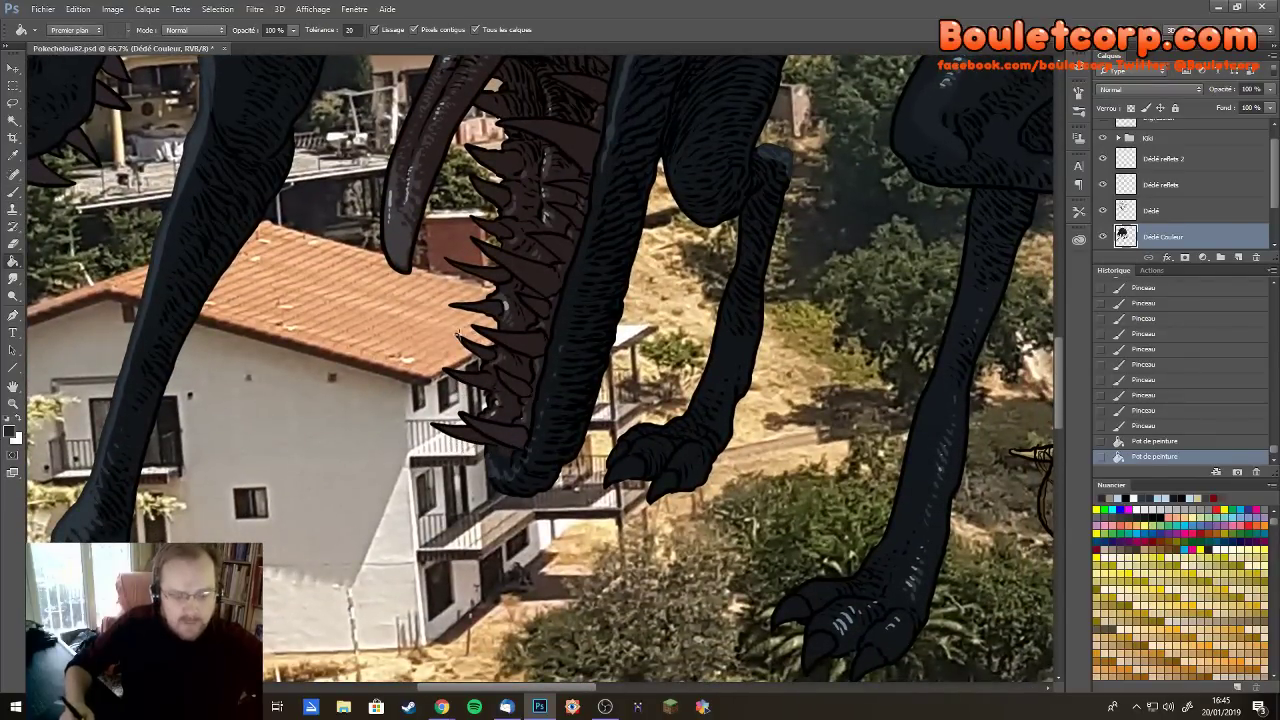
{"action": "key", "text": "b"}
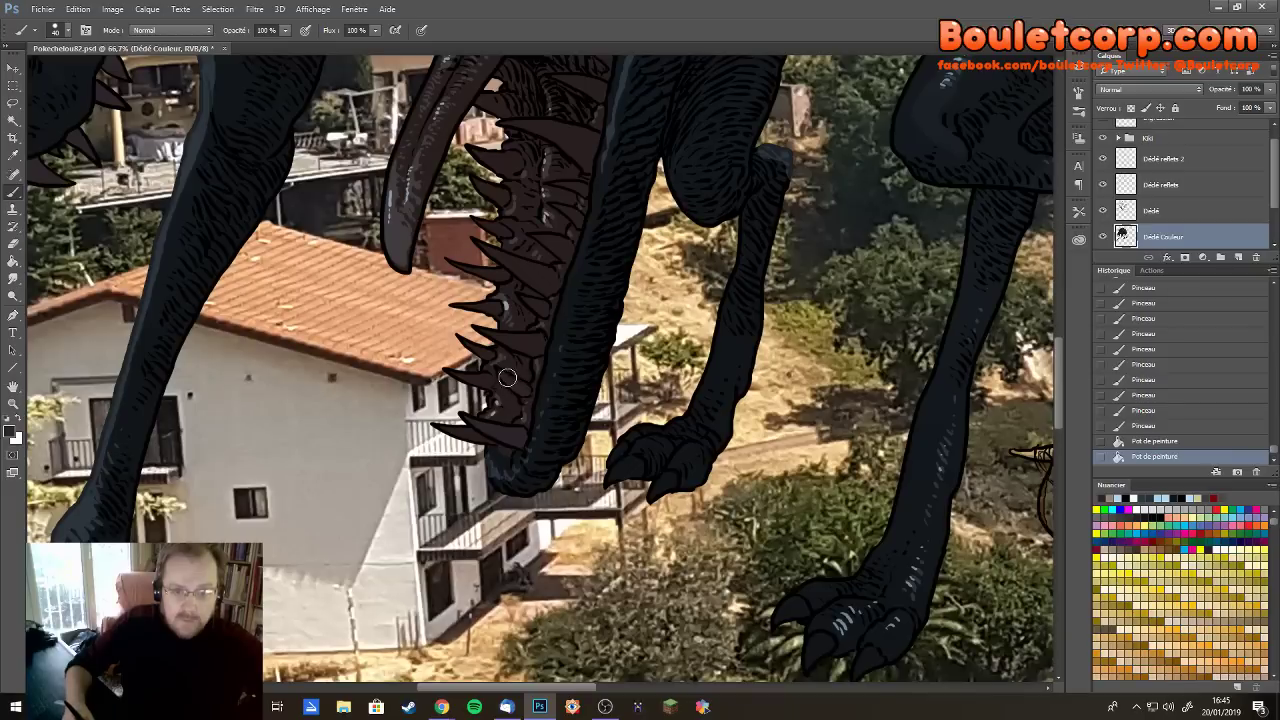
{"action": "left_click_drag", "start_coordinate": [507, 376], "coordinate": [522, 368]}
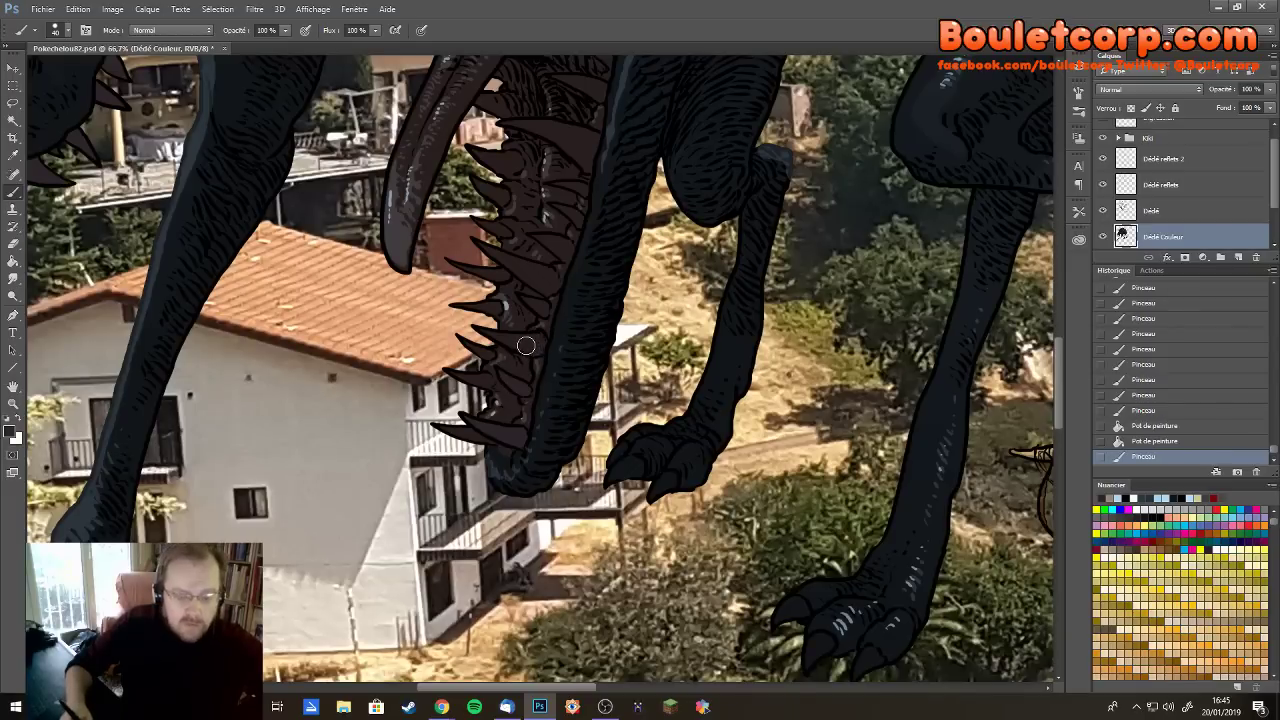
{"action": "key", "text": "g"}
{"action": "left_click", "coordinate": [530, 361]}
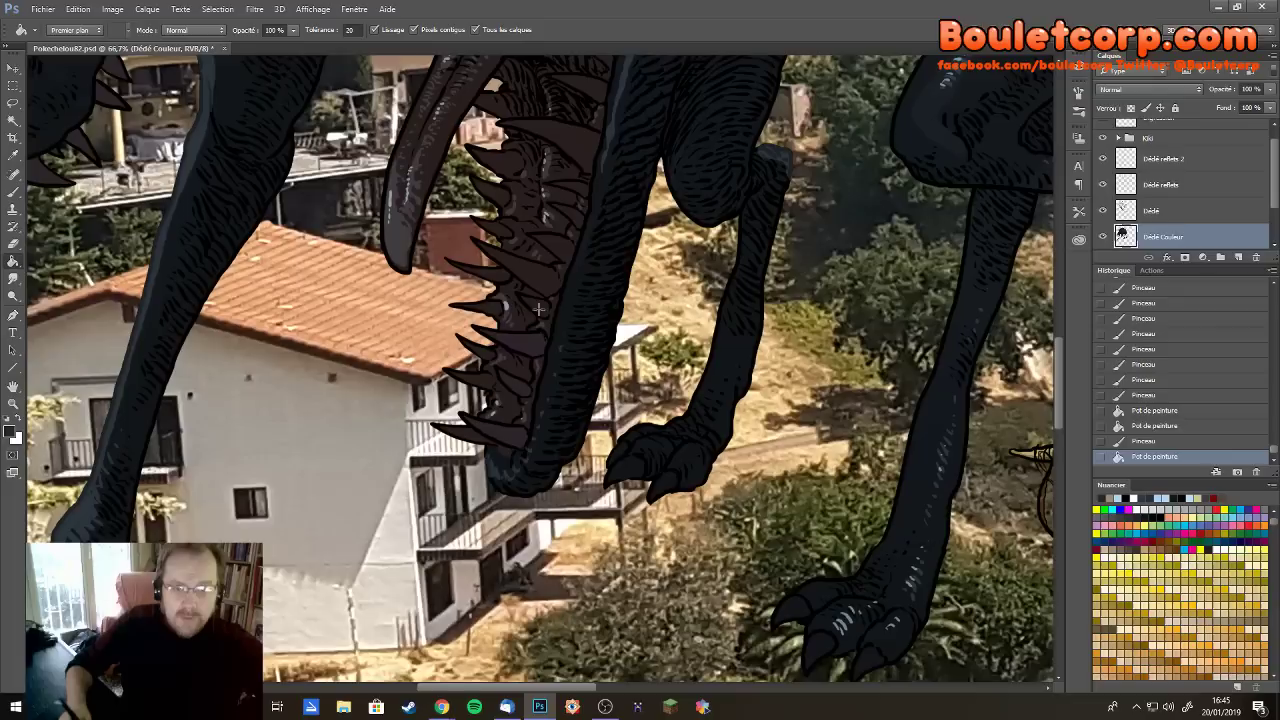
Recolour the small teeth above the lower-jaw tip along the inner jaw edge, combining brush strokes with Paint Bucket fills
{"action": "key", "text": "b"}
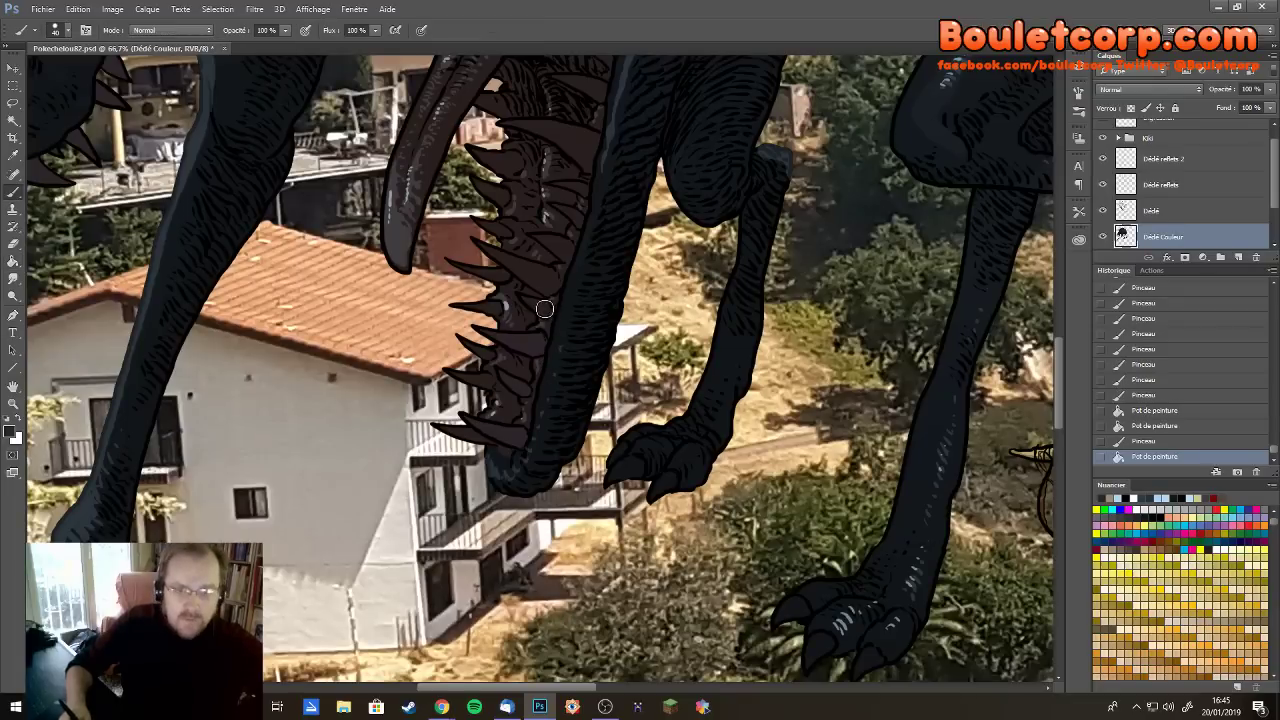
{"action": "left_click", "coordinate": [544, 310]}
{"action": "key", "text": "g"}
{"action": "left_click", "coordinate": [546, 307]}
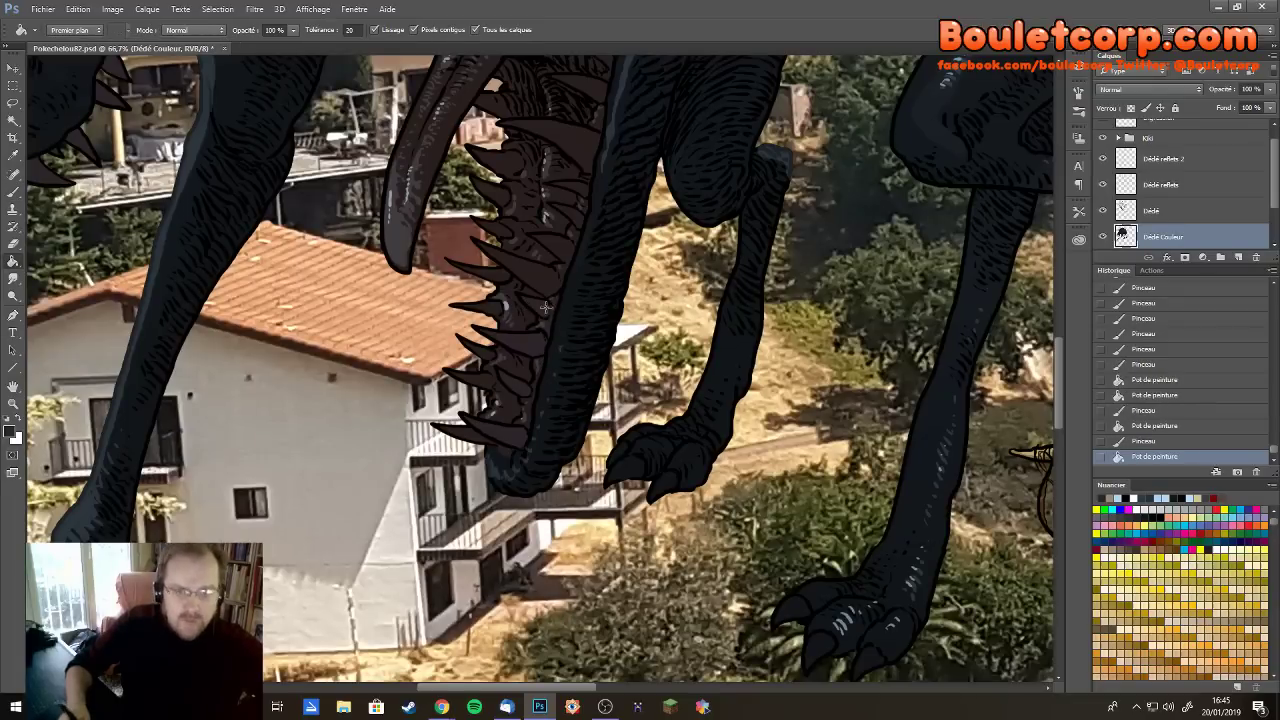
{"action": "key", "text": "b"}
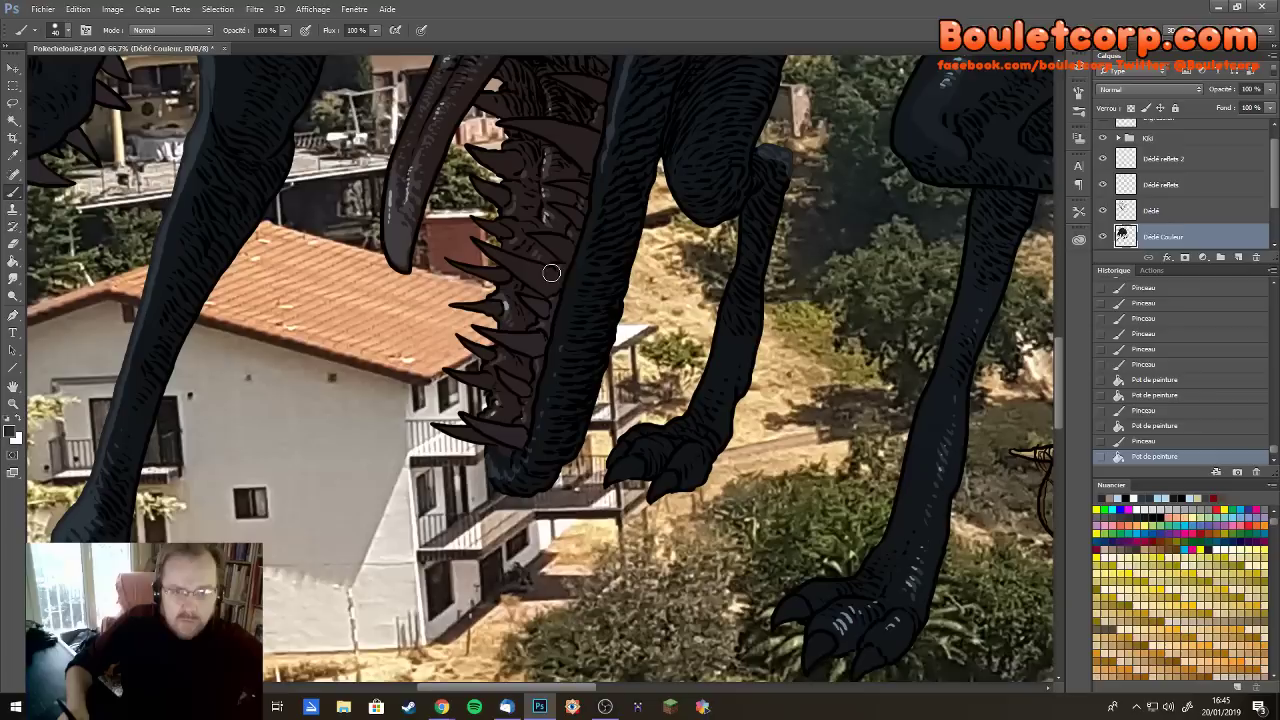
{"action": "left_click_drag", "start_coordinate": [547, 287], "coordinate": [559, 355]}
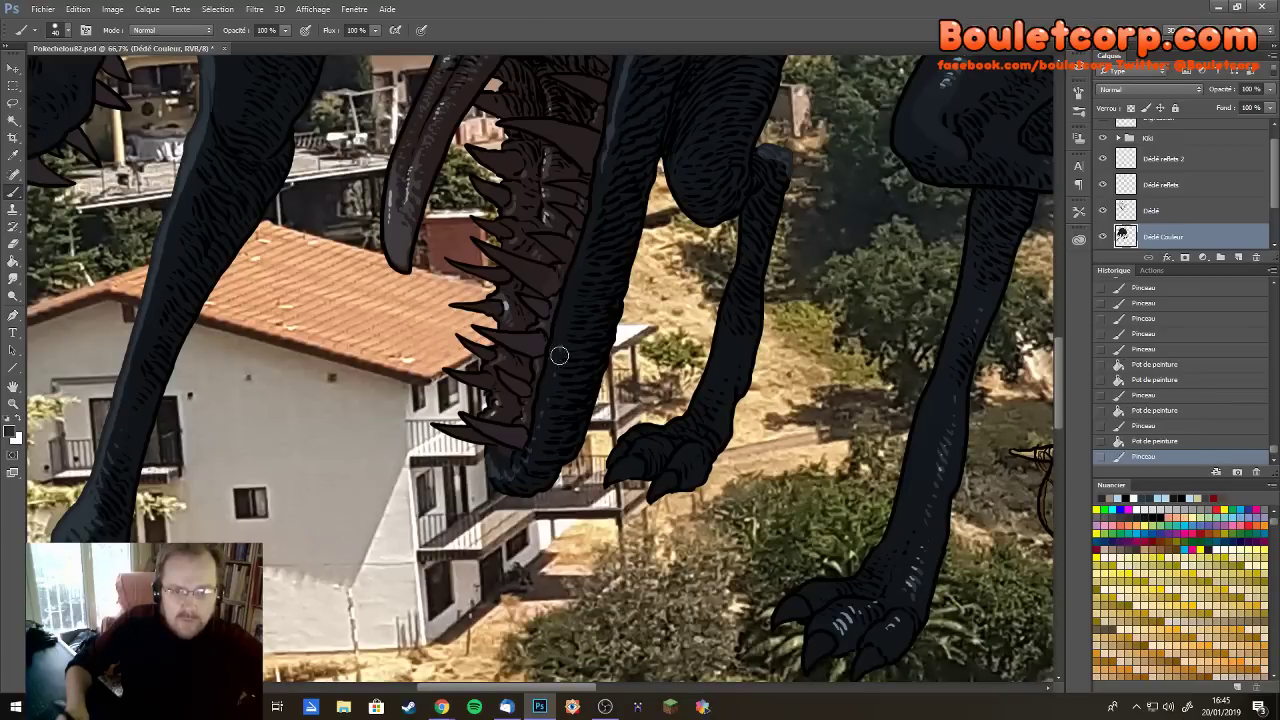
{"action": "key", "text": "g"}
{"action": "left_click", "coordinate": [545, 330]}
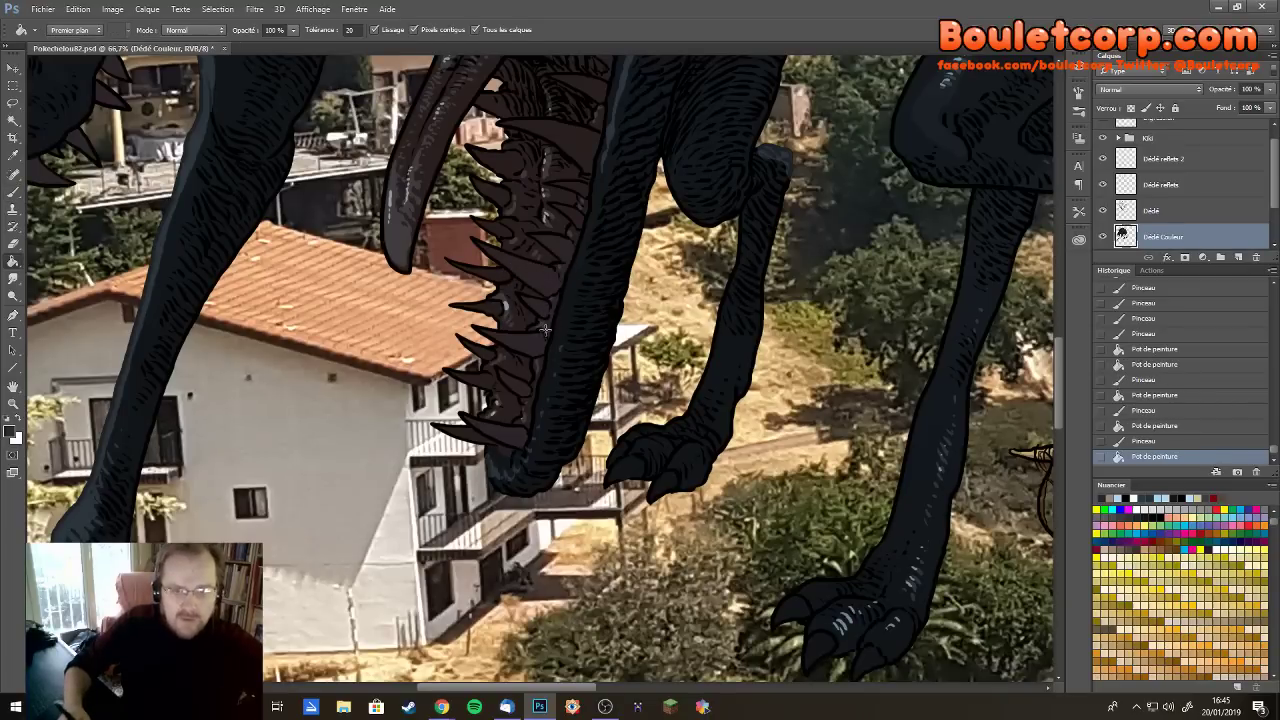
Sample a colour between the lower-jaw teeth and brush it over the tooth bases beside the jaw edge
{"action": "left_click", "coordinate": [520, 320], "text": "alt"}
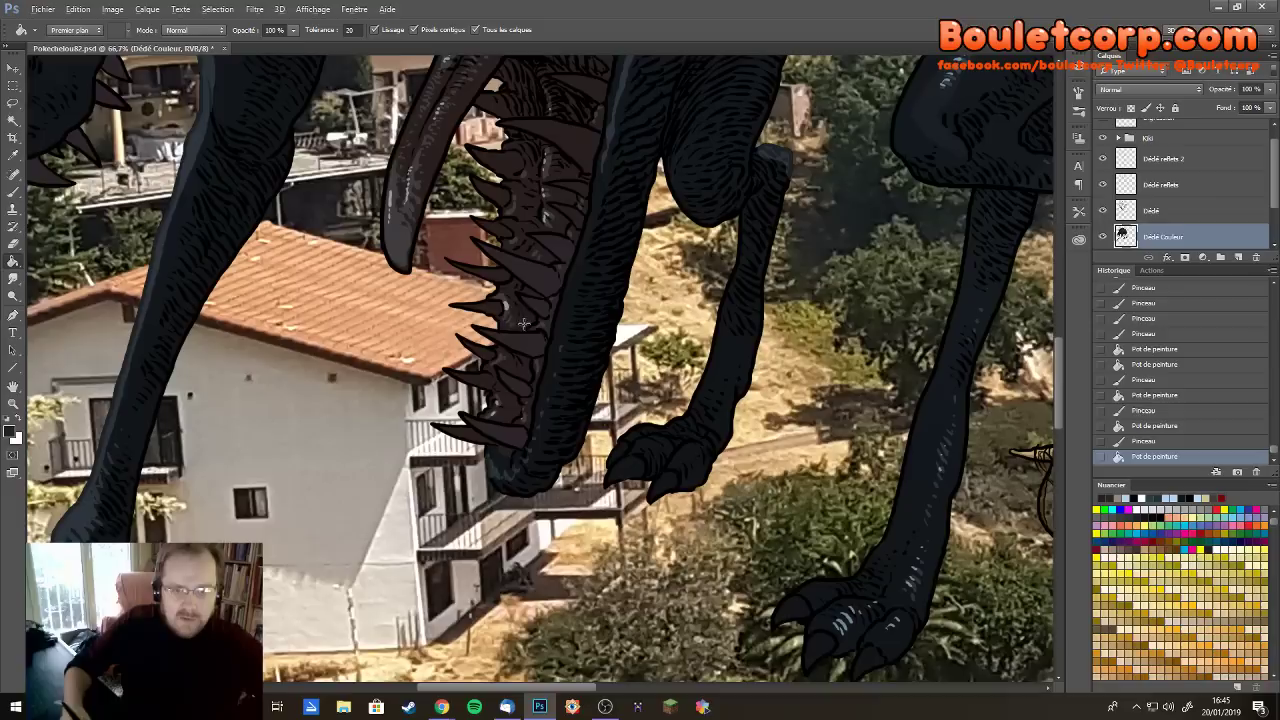
{"action": "key", "text": "b"}
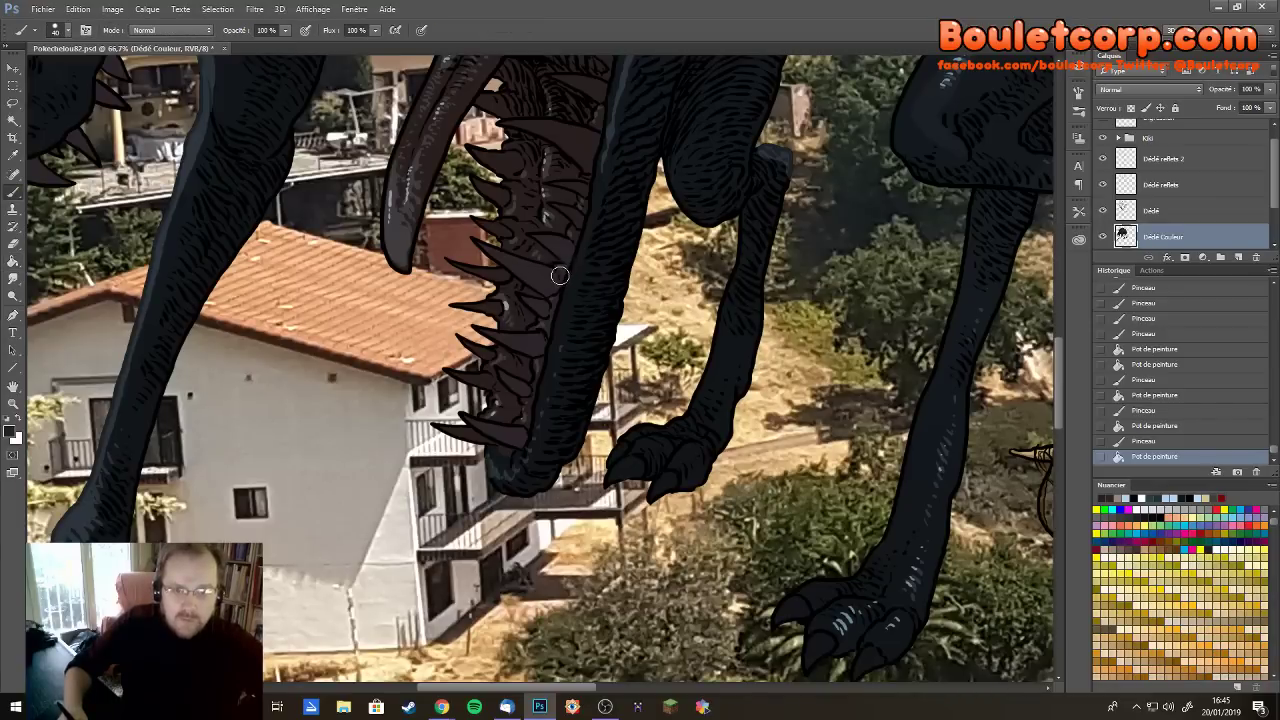
{"action": "left_click_drag", "start_coordinate": [564, 269], "coordinate": [552, 312]}
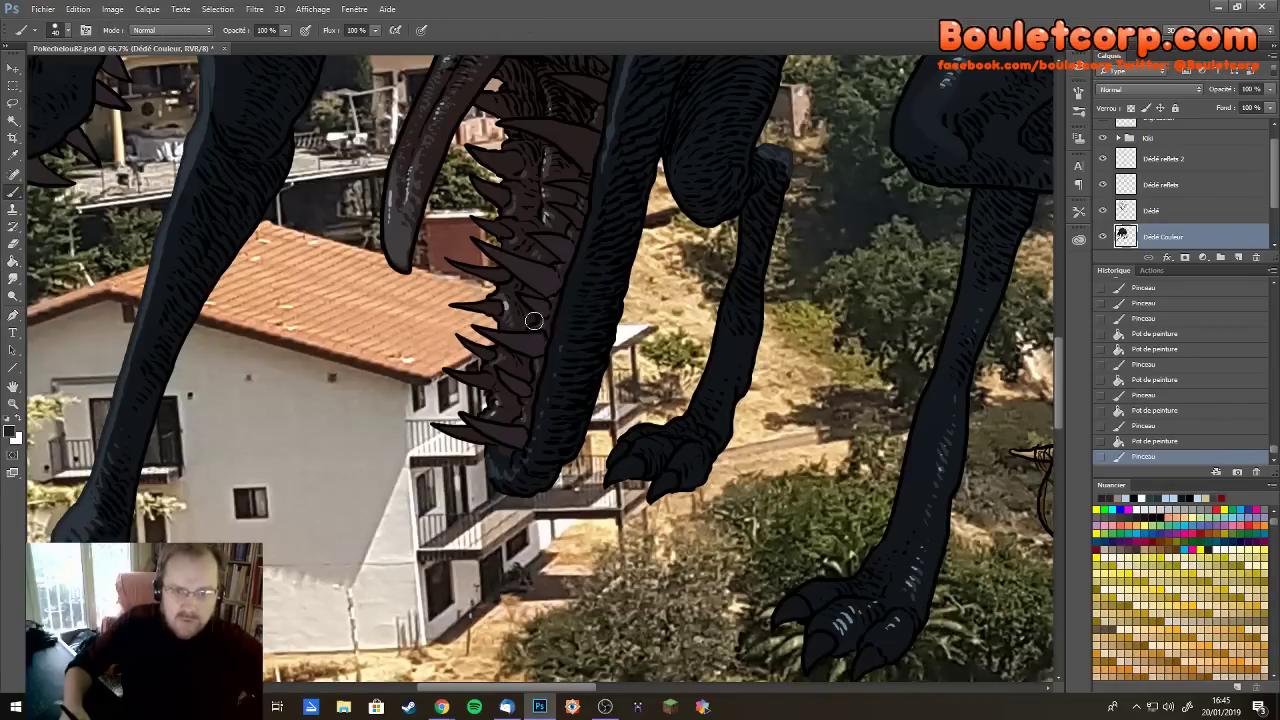
{"action": "left_click", "coordinate": [533, 320]}
Fill a small tooth halfway up the lower jaw with the Paint Bucket and undo the second fill beside it
{"action": "scroll", "coordinate": [586, 234], "scroll_direction": "up", "scroll_amount": 3}
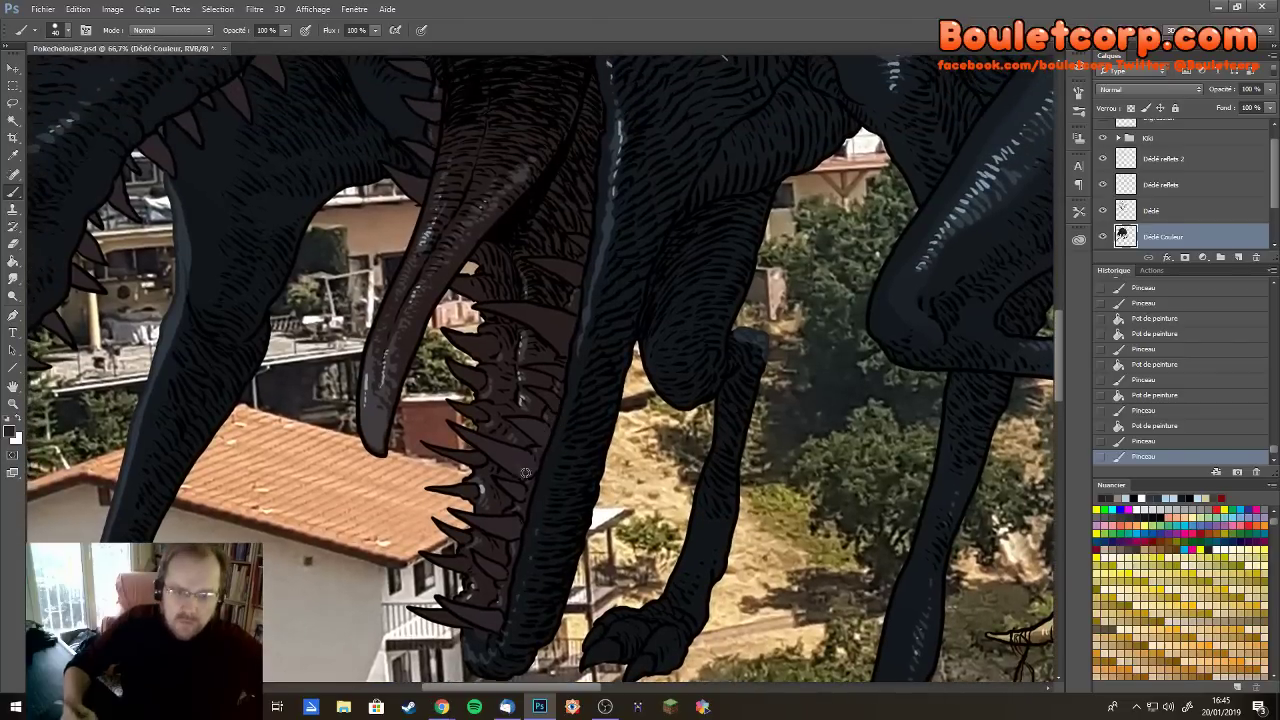
{"action": "key", "text": "g"}
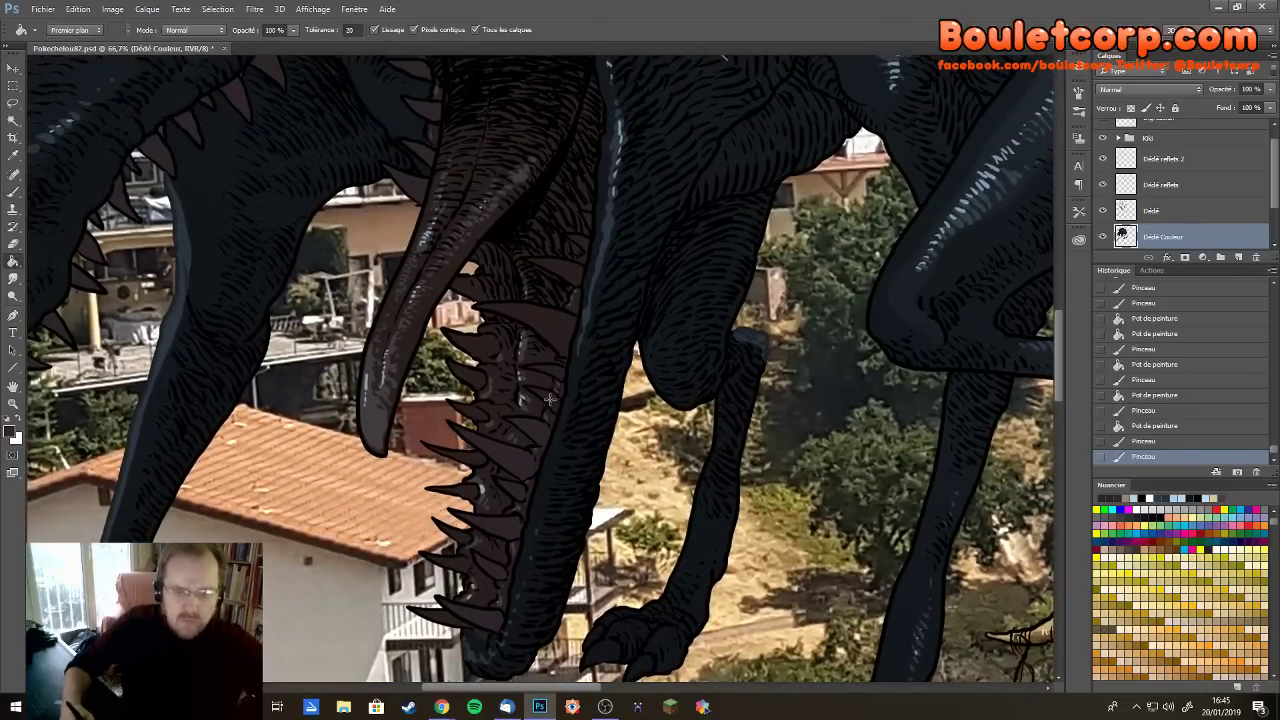
{"action": "left_click", "coordinate": [549, 376]}
{"action": "left_click", "coordinate": [557, 388]}
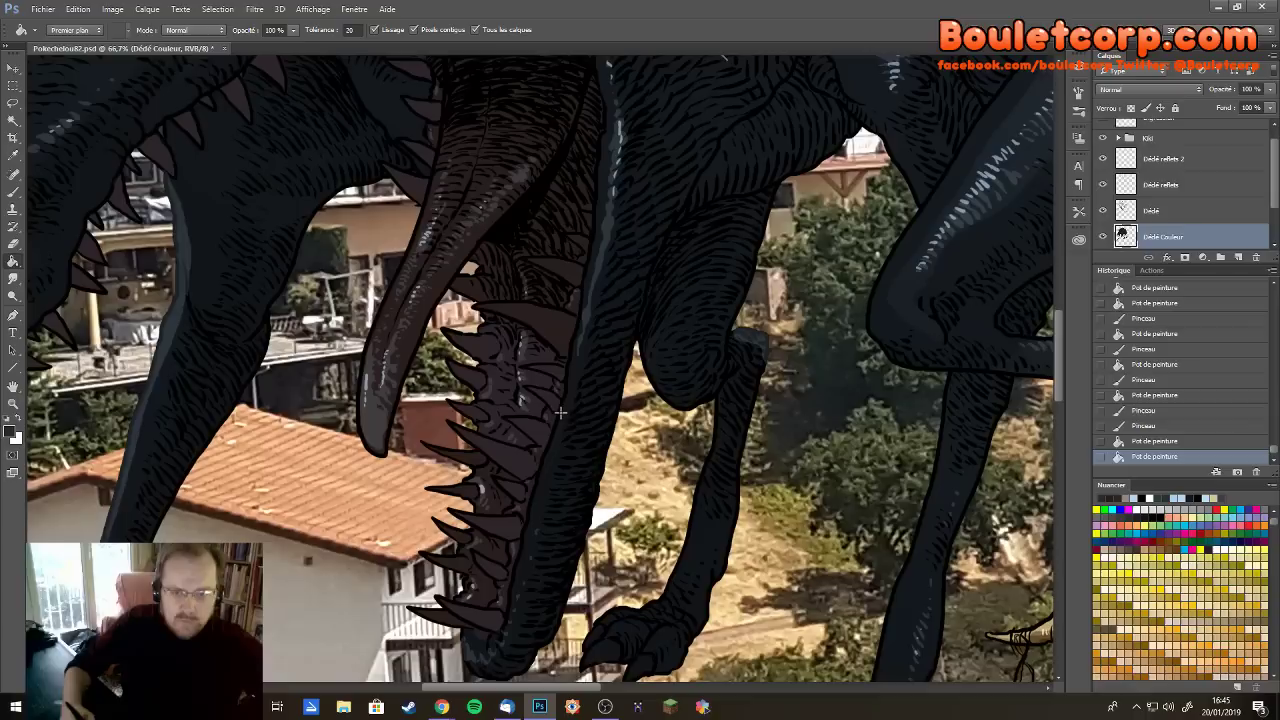
{"action": "key", "text": "ctrl+z"}
Brush over the teeth halfway up the lower jaw and fill the large tooth above them
{"action": "key", "text": "b"}
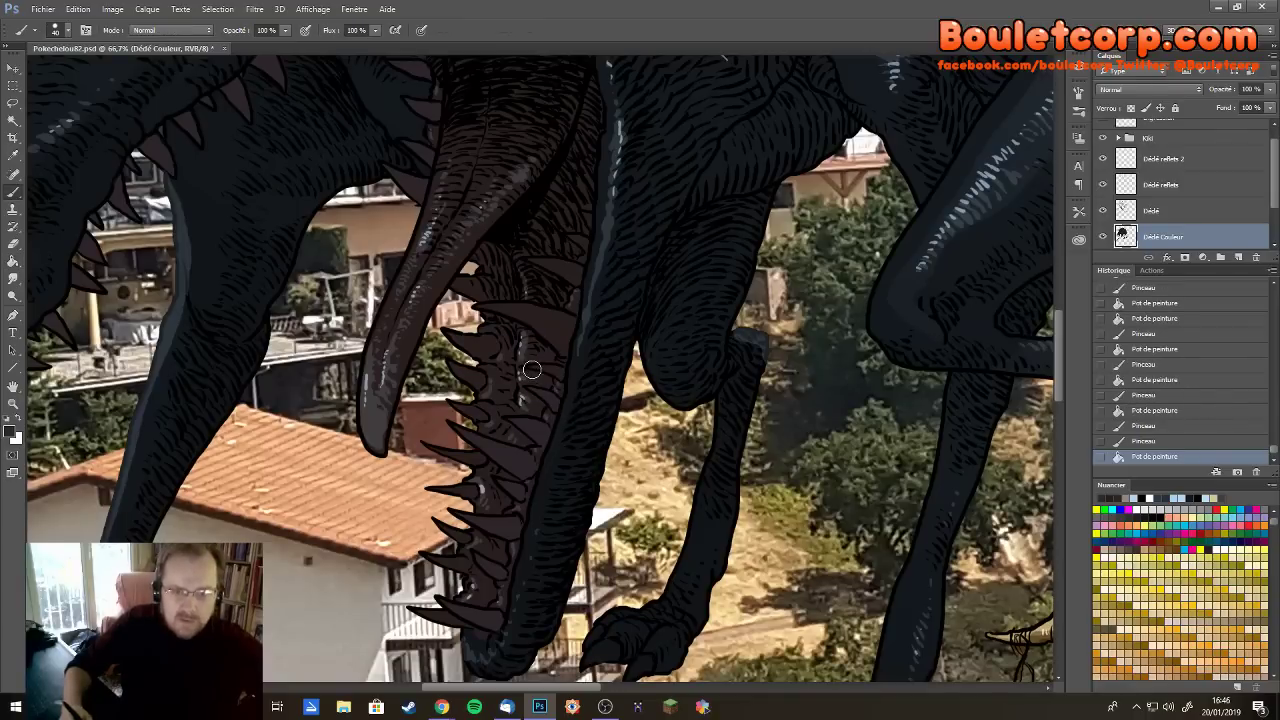
{"action": "left_click_drag", "start_coordinate": [552, 372], "coordinate": [515, 320]}
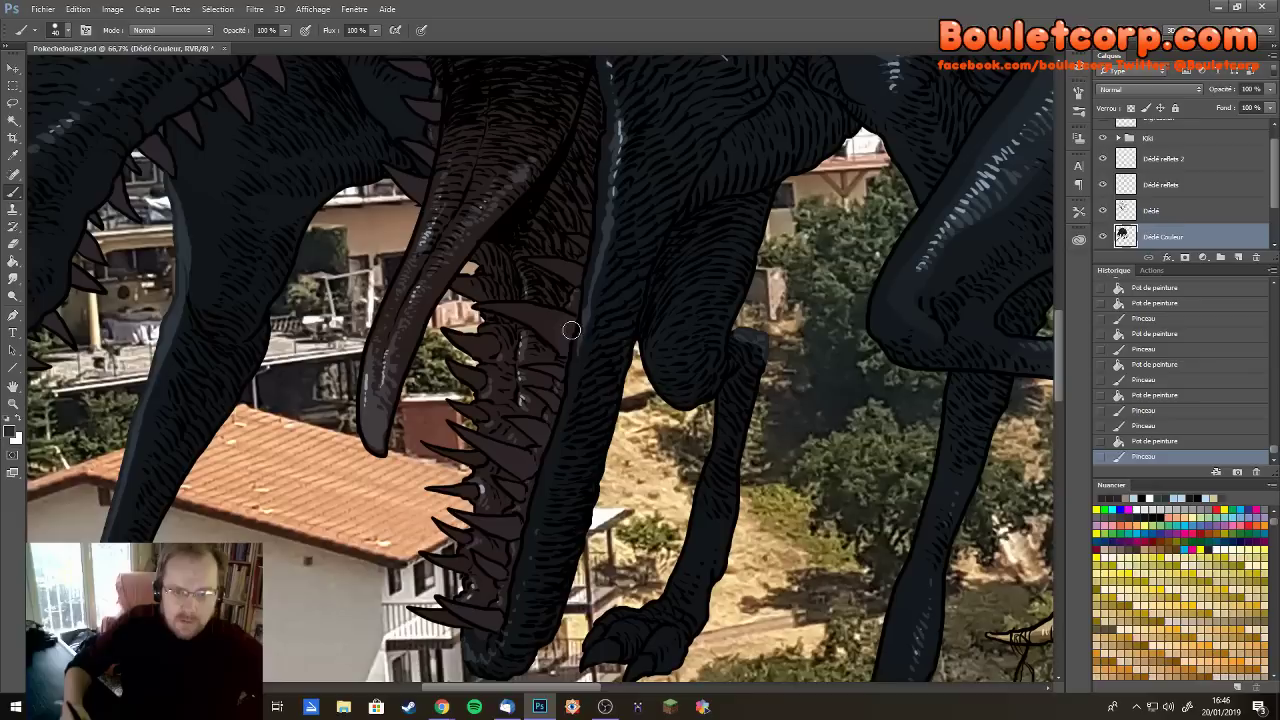
{"action": "left_click", "coordinate": [552, 322]}
{"action": "key", "text": "g"}
{"action": "left_click", "coordinate": [548, 322]}
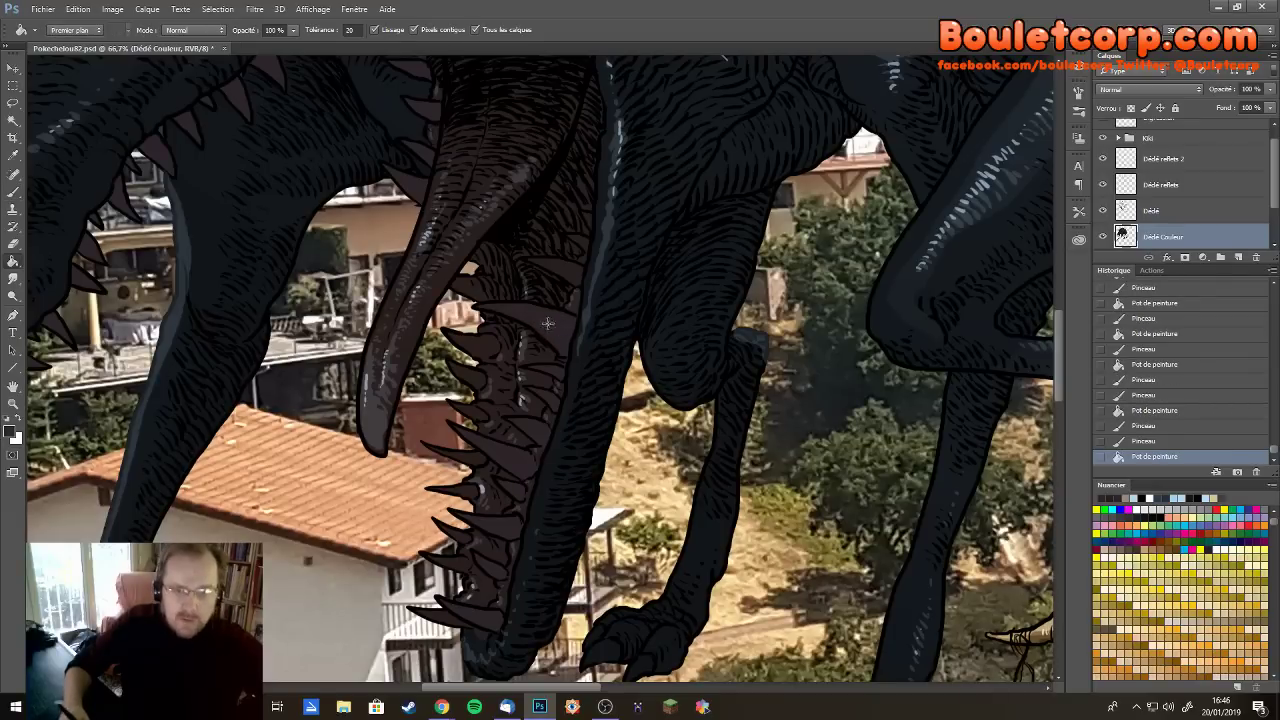
Brush the tooth colour over the large lower-jaw tooth and the smaller teeth behind it, near the tongue
{"action": "key", "text": "b"}
{"action": "left_click", "coordinate": [552, 343]}
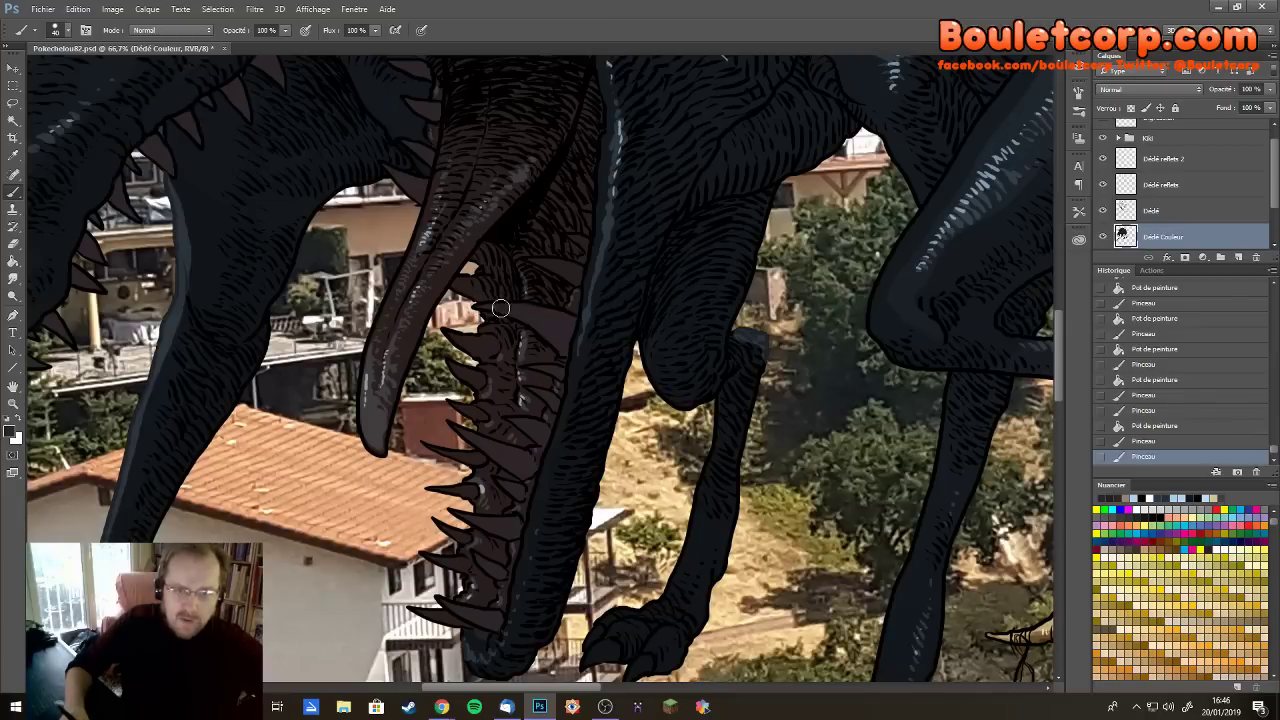
{"action": "left_click", "coordinate": [530, 310]}
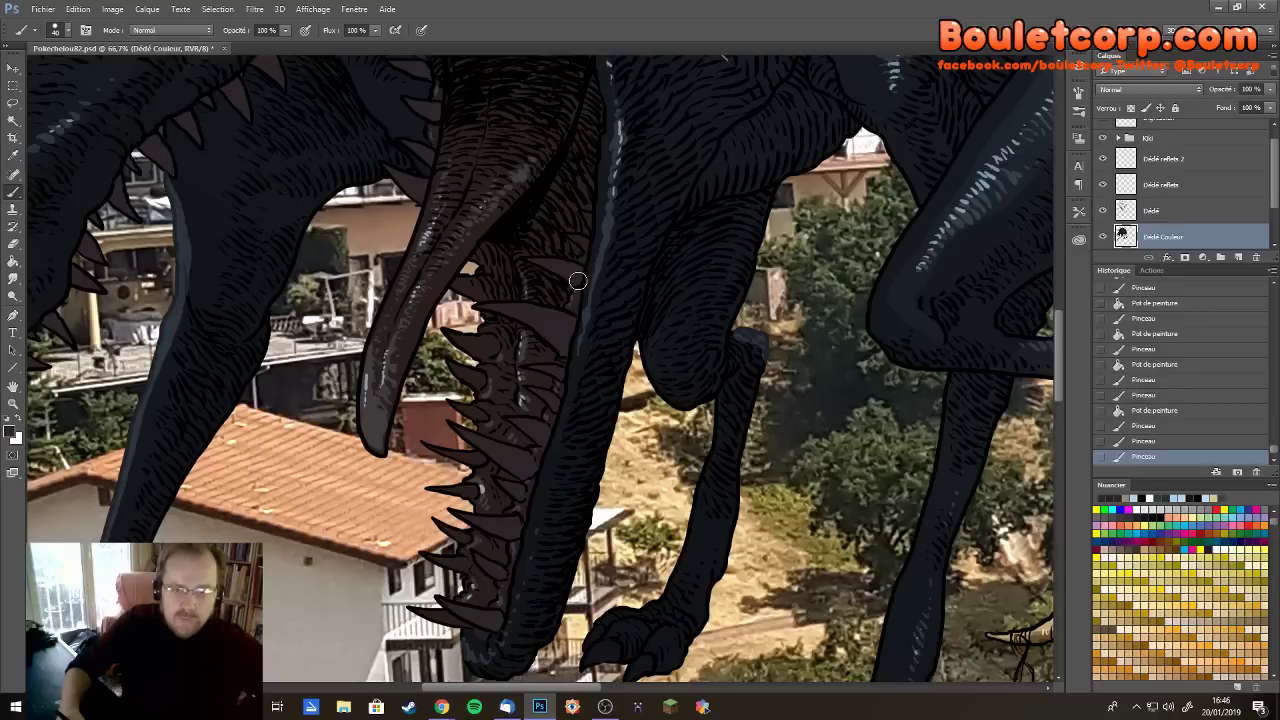
{"action": "left_click", "coordinate": [578, 281]}
{"action": "left_click_drag", "start_coordinate": [573, 237], "coordinate": [590, 235]}
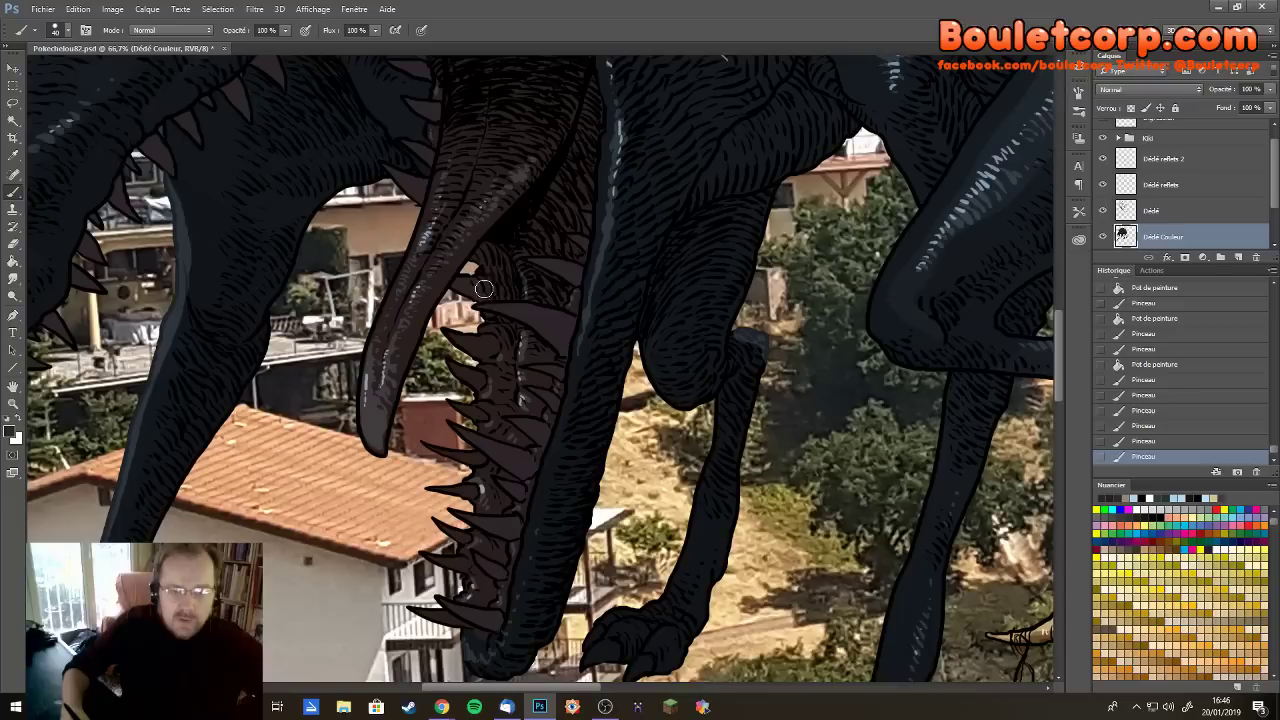
{"action": "left_click_drag", "start_coordinate": [481, 295], "coordinate": [475, 289]}
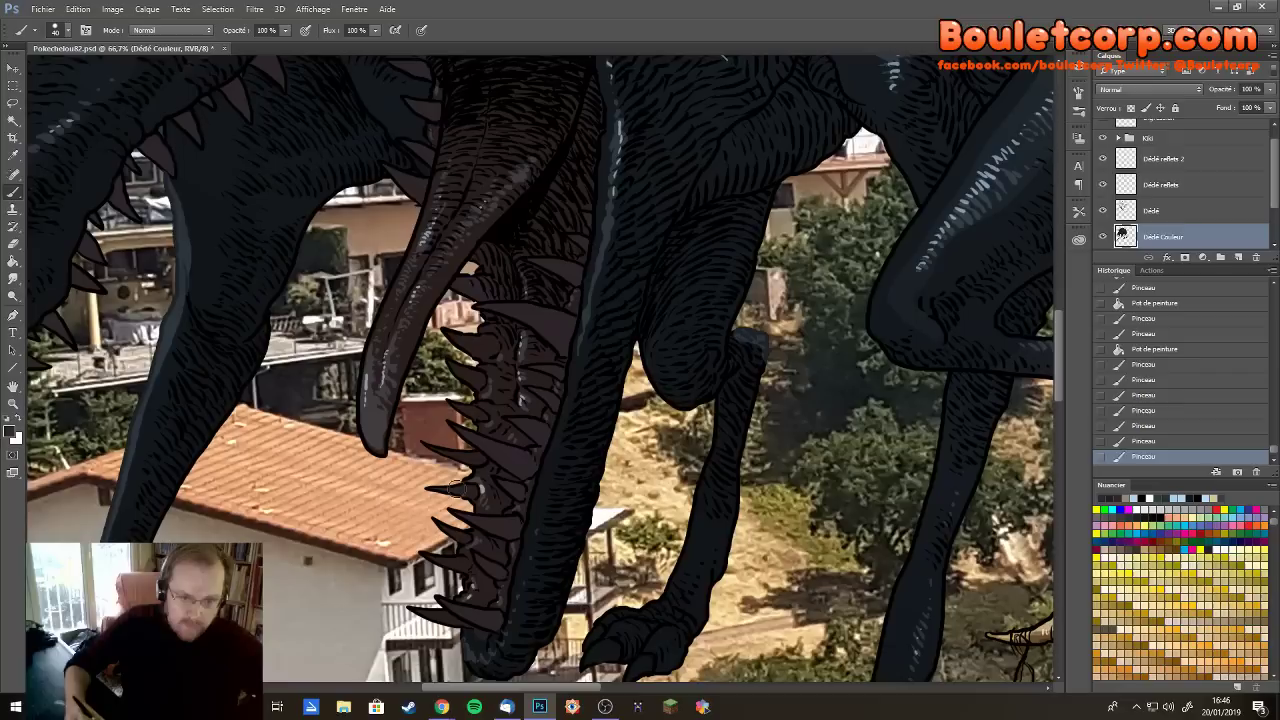
Brush the tooth colour over the remaining teeth along the outer side of the lower jaw
{"action": "mouse_move", "coordinate": [476, 488]}
{"action": "left_mouse_down"}
{"action": "mouse_move", "coordinate": [468, 498]}
{"action": "mouse_move", "coordinate": [453, 405]}
{"action": "mouse_move", "coordinate": [484, 420]}
{"action": "left_mouse_up"}
{"action": "mouse_move", "coordinate": [440, 358]}
{"action": "left_mouse_down"}
{"action": "mouse_move", "coordinate": [478, 386]}
{"action": "mouse_move", "coordinate": [465, 356]}
{"action": "left_mouse_up"}
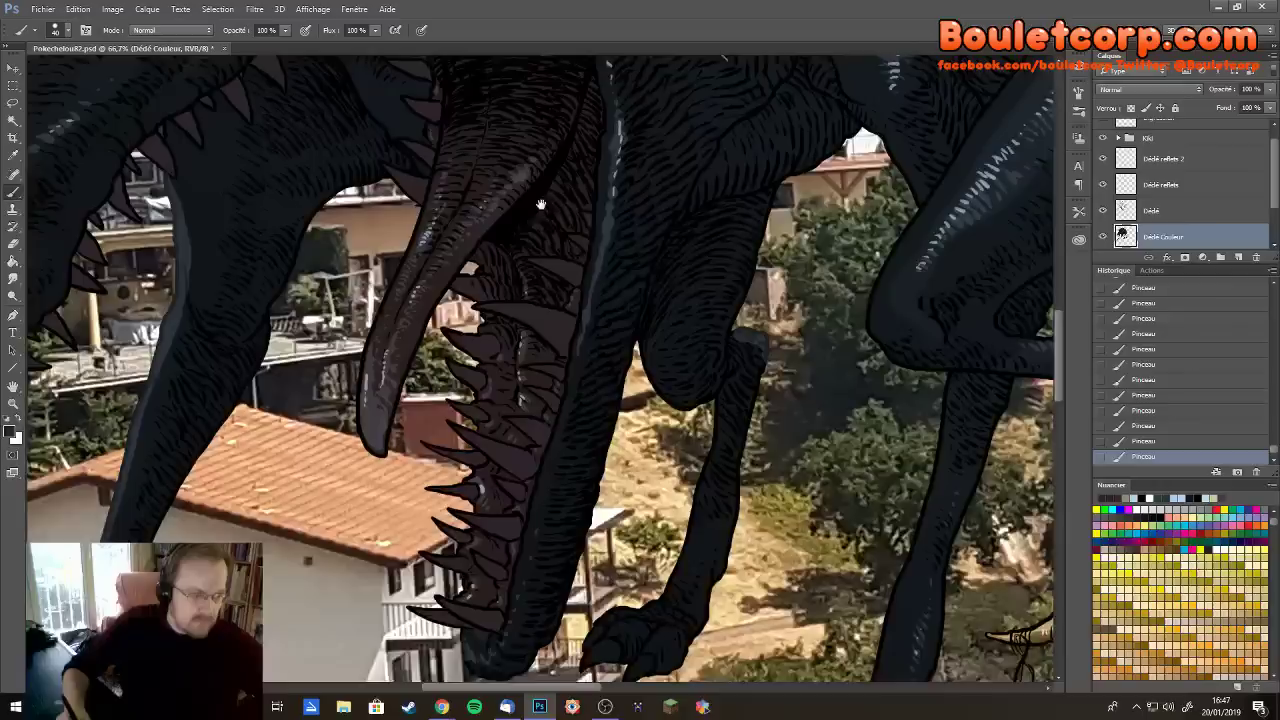
{"action": "left_click_drag", "start_coordinate": [540, 204], "coordinate": [463, 400]}
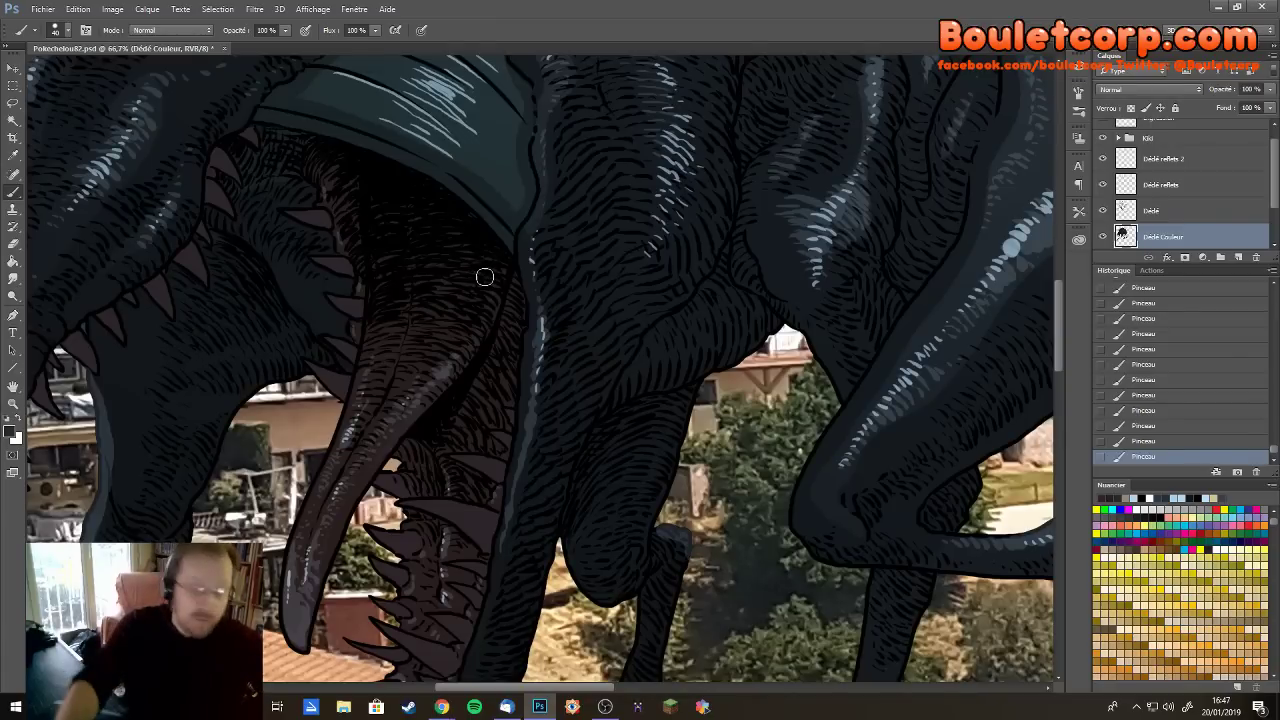
{"action": "scroll", "coordinate": [484, 277], "scroll_direction": "down", "scroll_amount": 2}
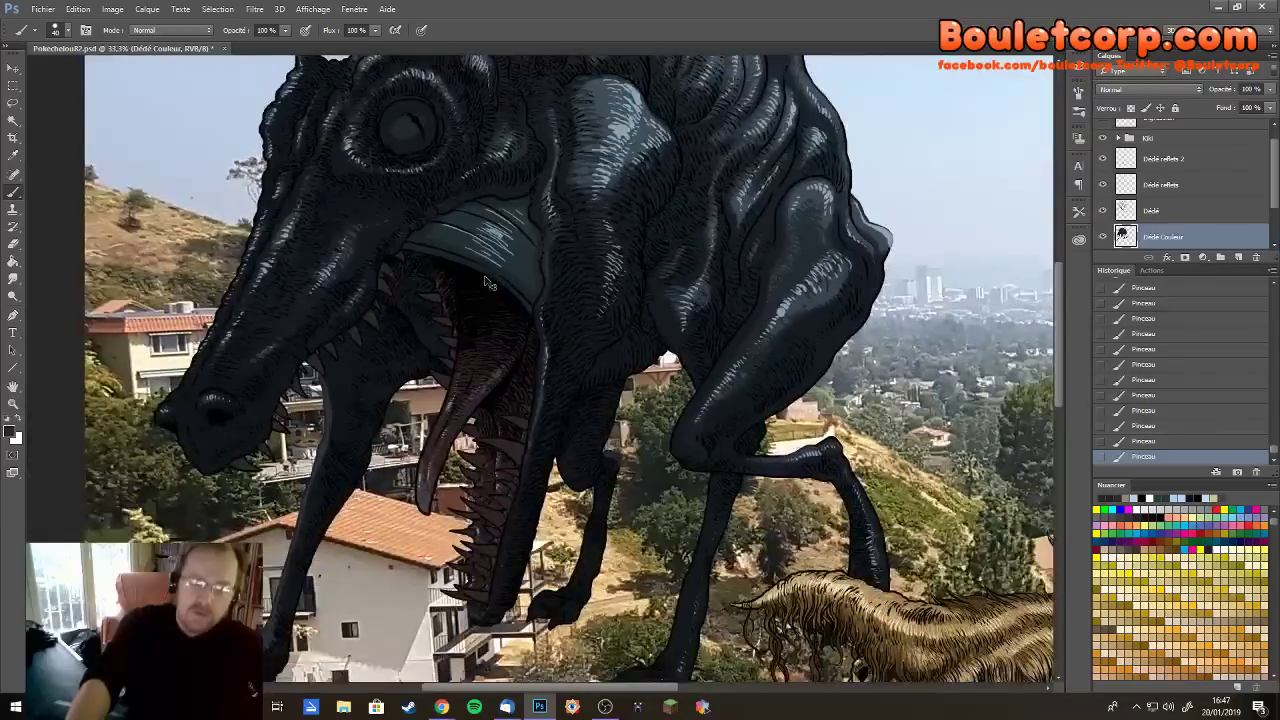
{"action": "scroll", "coordinate": [486, 281], "scroll_direction": "down", "scroll_amount": 1}
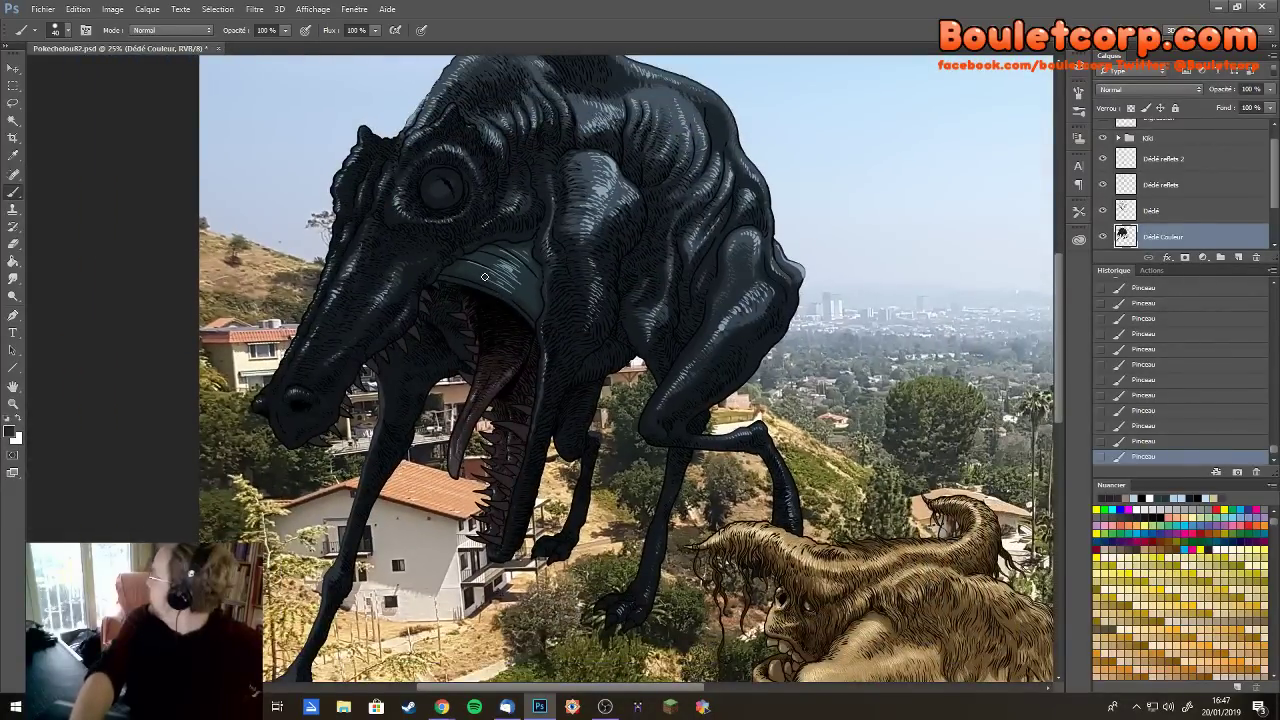
Switch to Chrome, browse down the bouletto Instagram gallery and open the post of the monster seated at a courtyard table
{"action": "scroll", "coordinate": [484, 277], "scroll_direction": "down", "scroll_amount": 1}
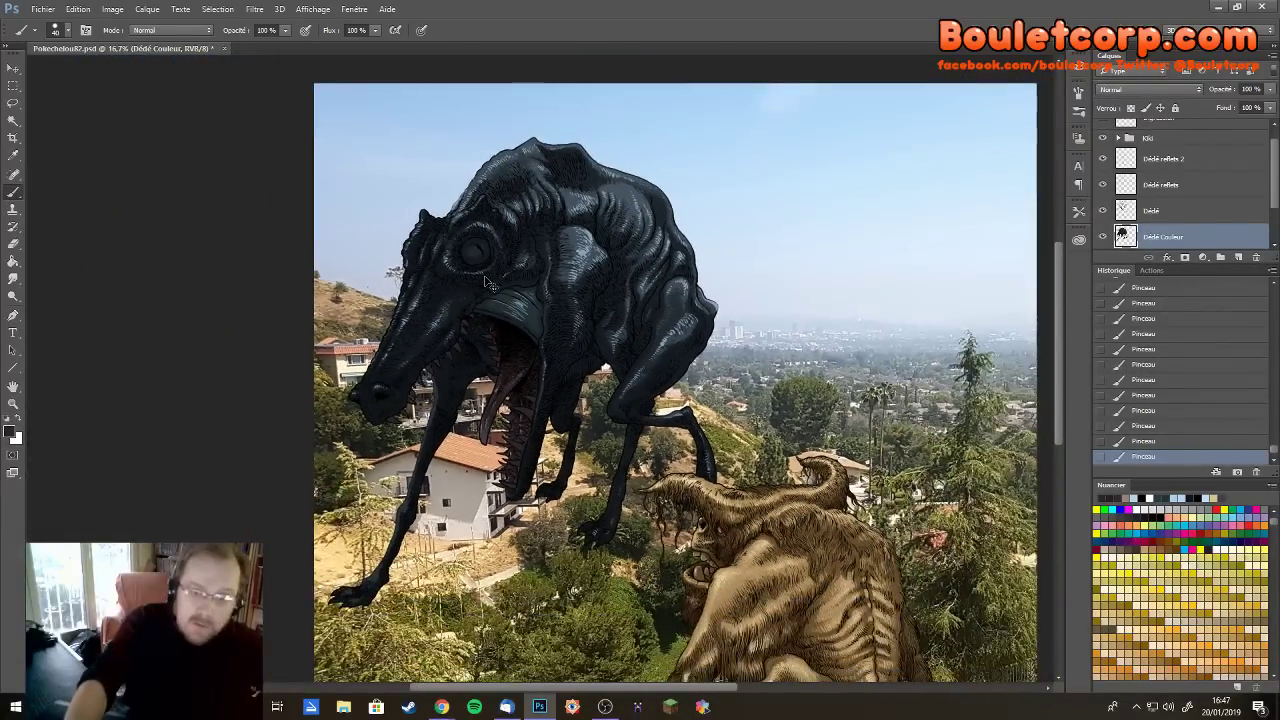
{"action": "scroll", "coordinate": [485, 279], "scroll_direction": "down", "scroll_amount": 1}
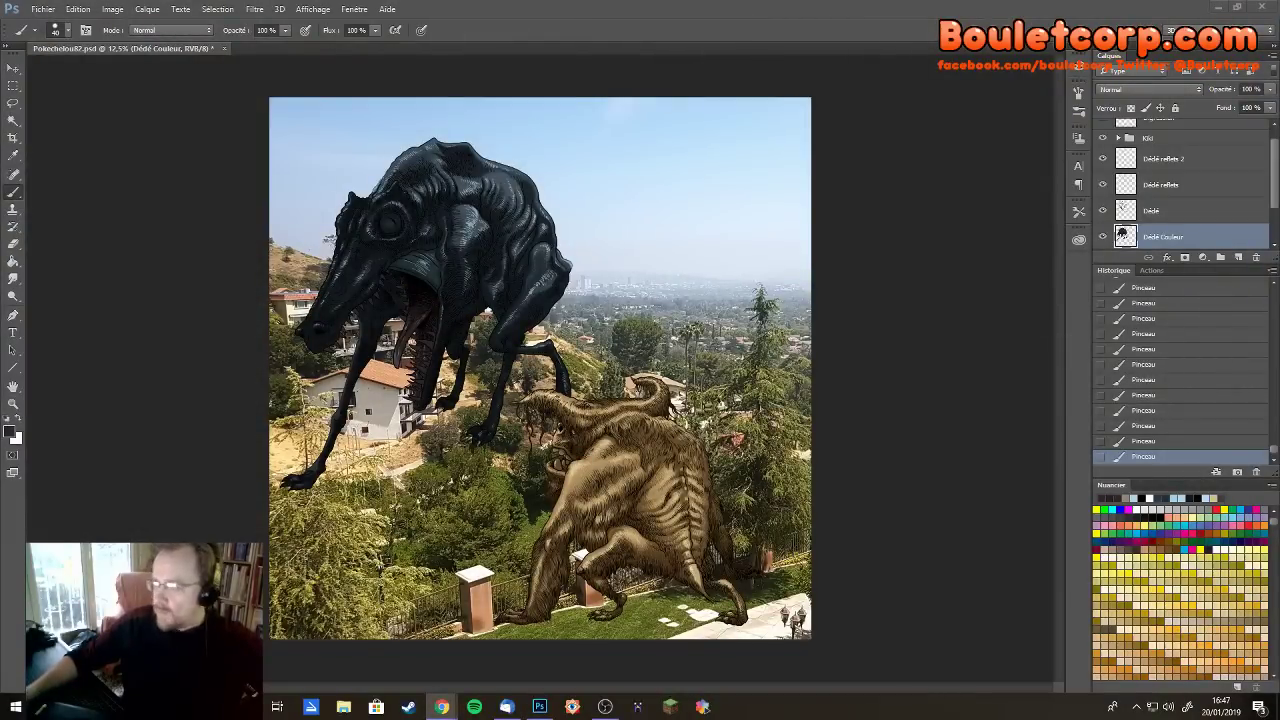
{"action": "left_click", "coordinate": [441, 706]}
{"action": "key", "text": "super+Up"}
{"action": "scroll", "coordinate": [713, 382], "scroll_direction": "down", "scroll_amount": 10}
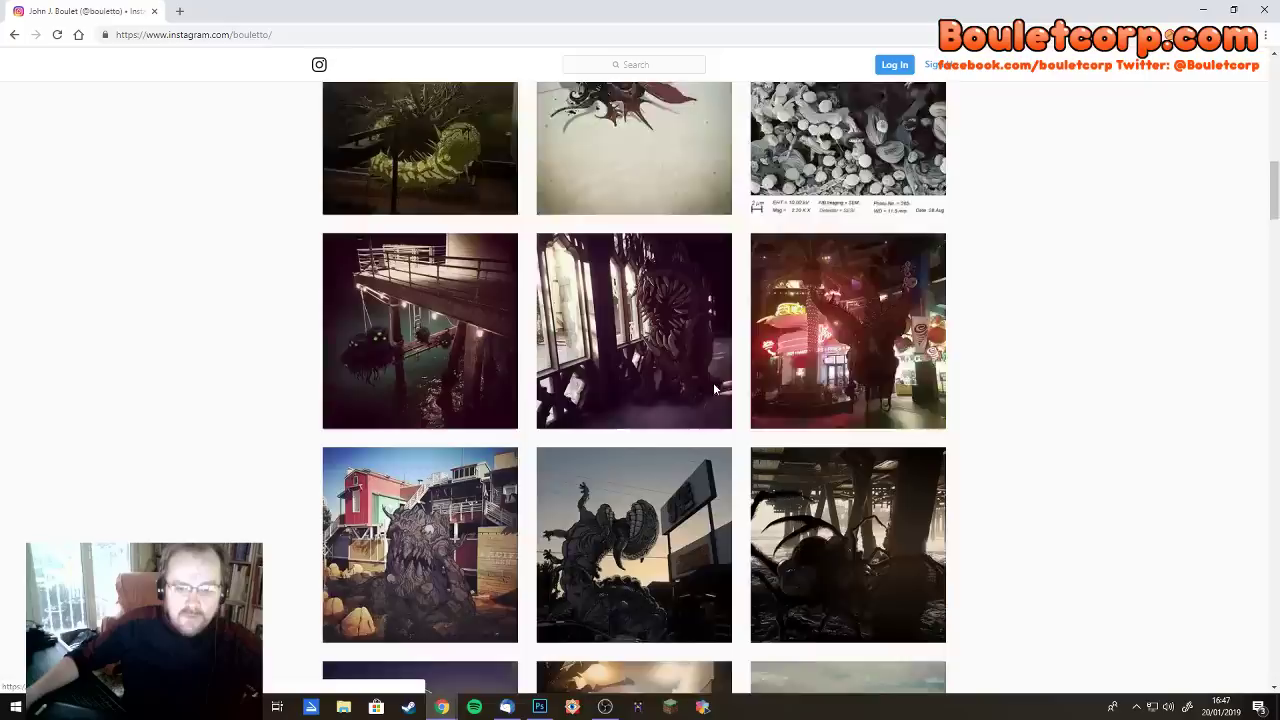
{"action": "scroll", "coordinate": [713, 382], "scroll_direction": "down", "scroll_amount": 20}
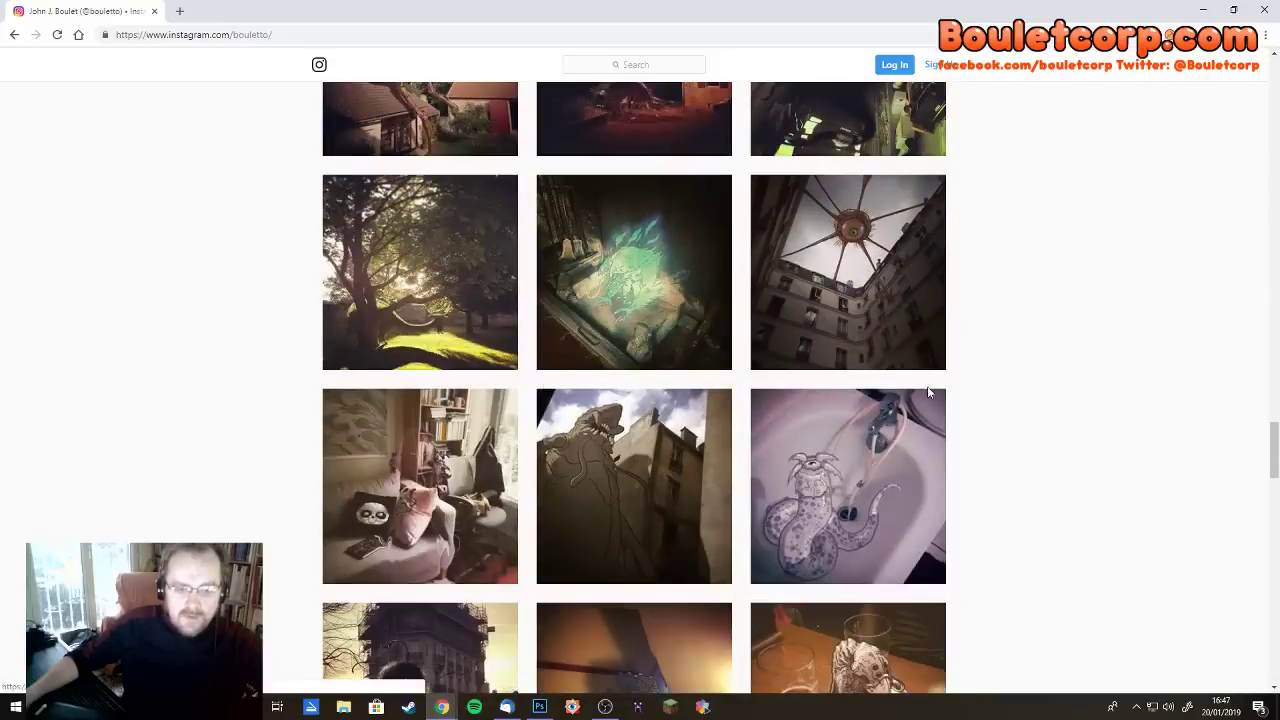
{"action": "scroll", "coordinate": [927, 391], "scroll_direction": "down", "scroll_amount": 15}
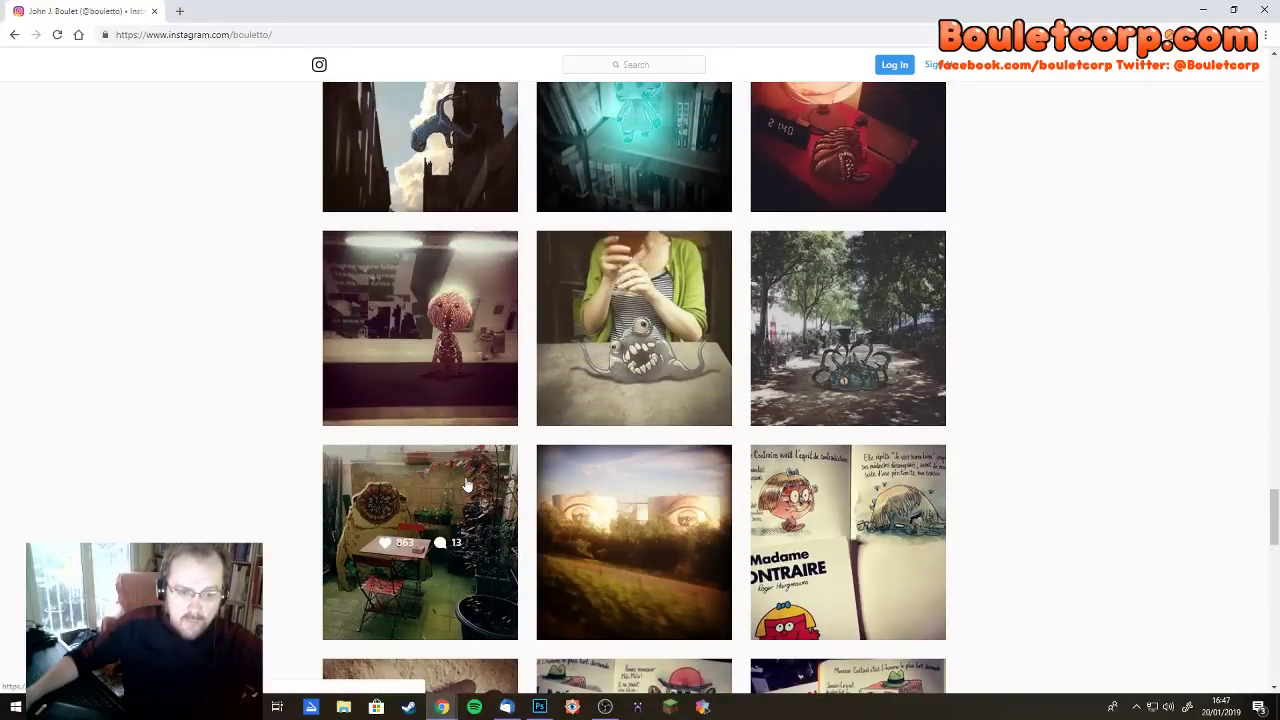
{"action": "left_click", "coordinate": [432, 500]}
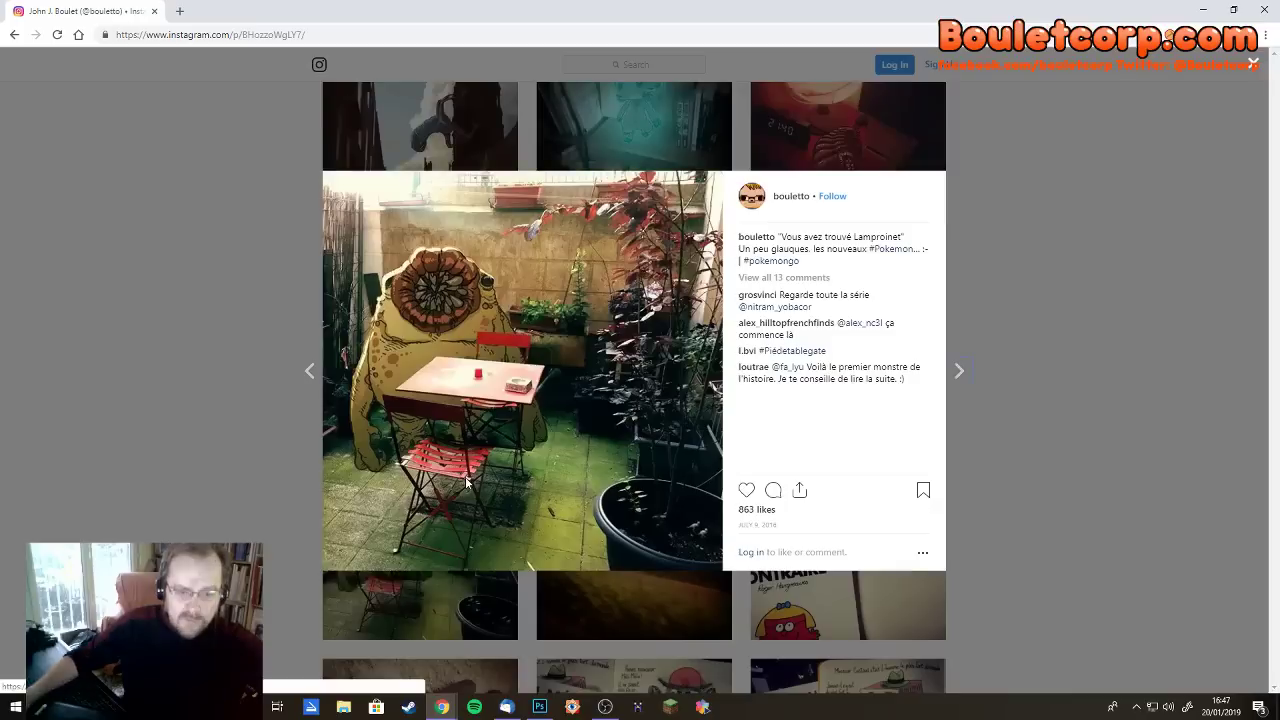
View the newer posts one by one, from the tentacled monster on the tree-lined path to the furry black monster with red eyes
{"action": "left_click", "coordinate": [310, 372]}
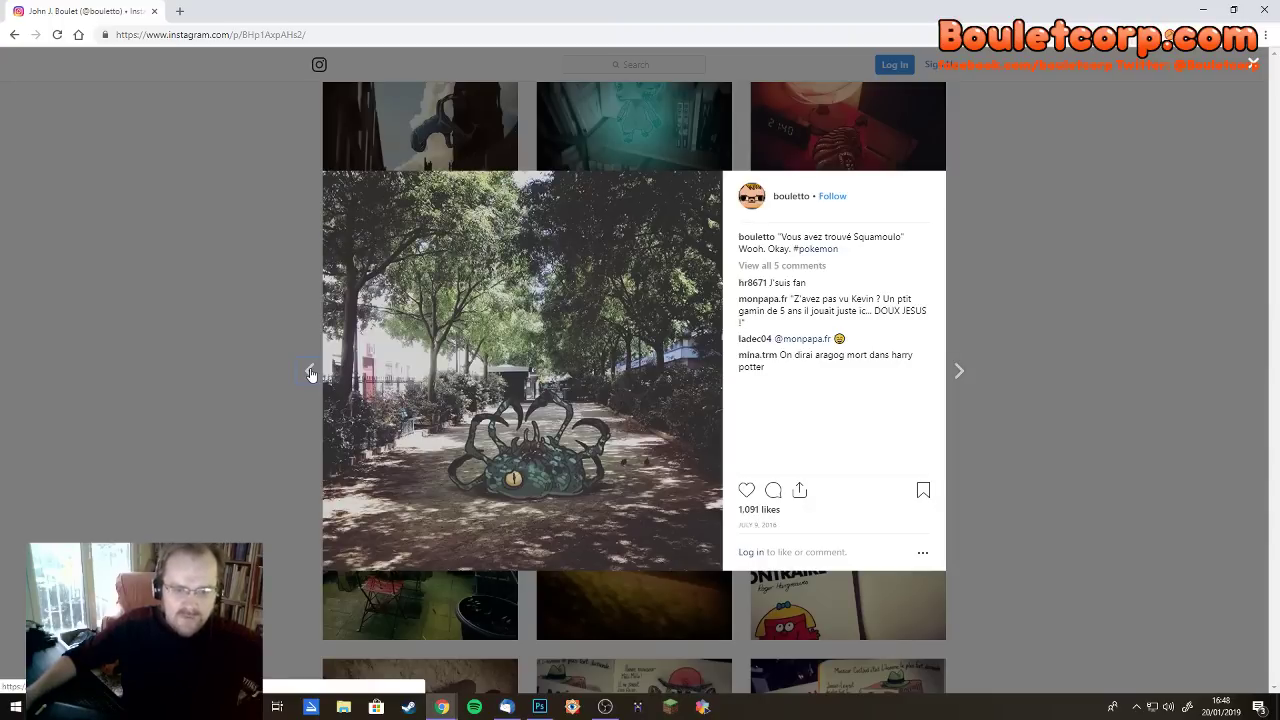
{"action": "left_click", "coordinate": [310, 372]}
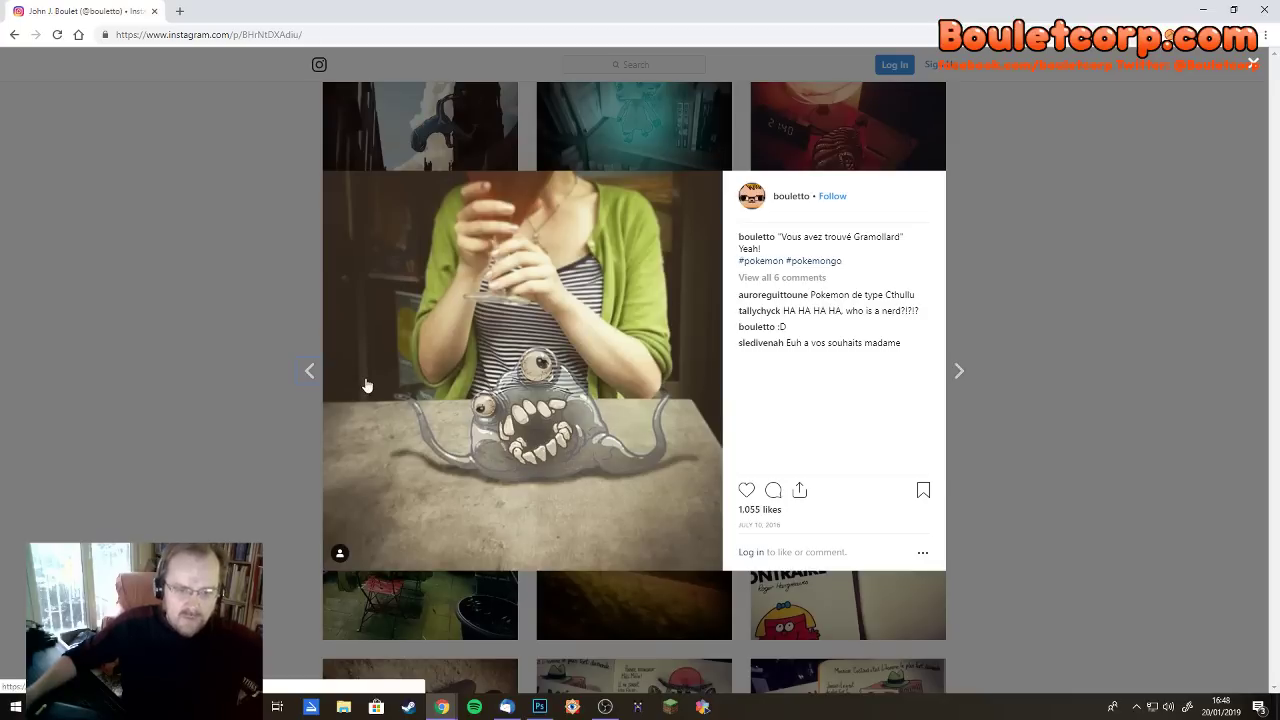
{"action": "left_click", "coordinate": [309, 374]}
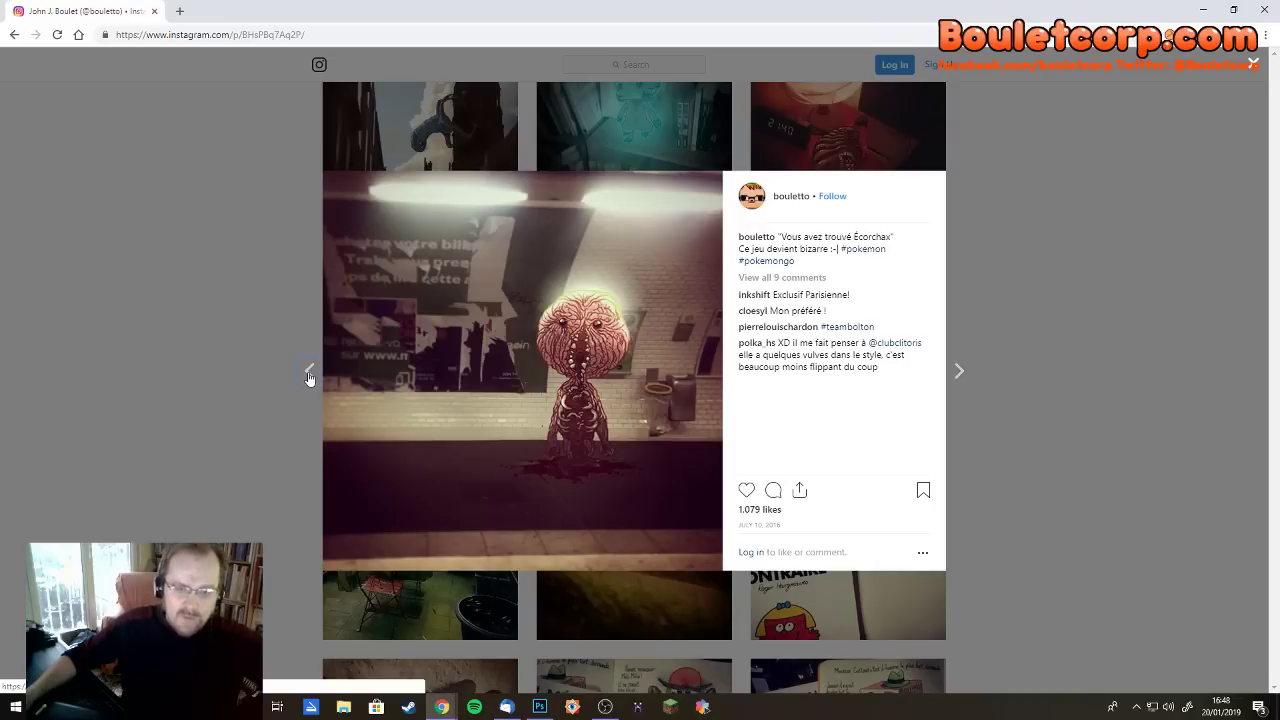
{"action": "left_click", "coordinate": [309, 374]}
{"action": "left_click", "coordinate": [309, 374]}
{"action": "left_click", "coordinate": [309, 374]}
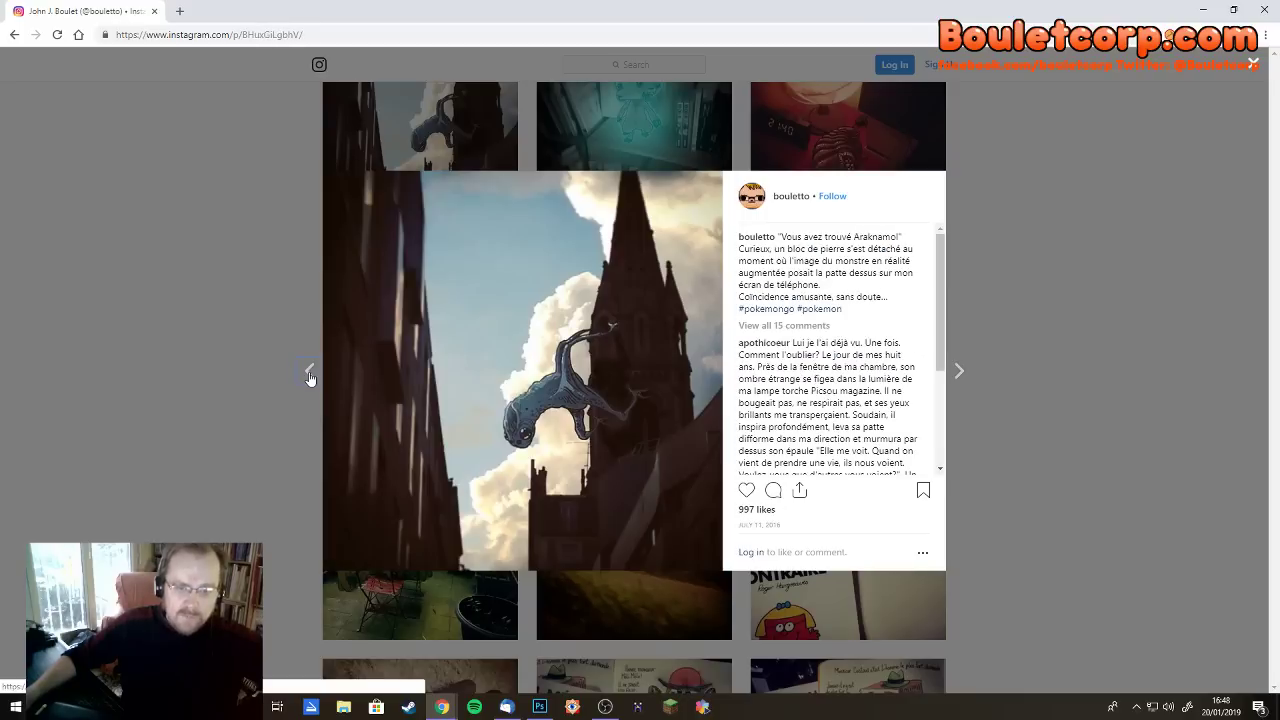
{"action": "left_click", "coordinate": [309, 374]}
{"action": "left_click", "coordinate": [309, 374]}
{"action": "left_click", "coordinate": [309, 374]}
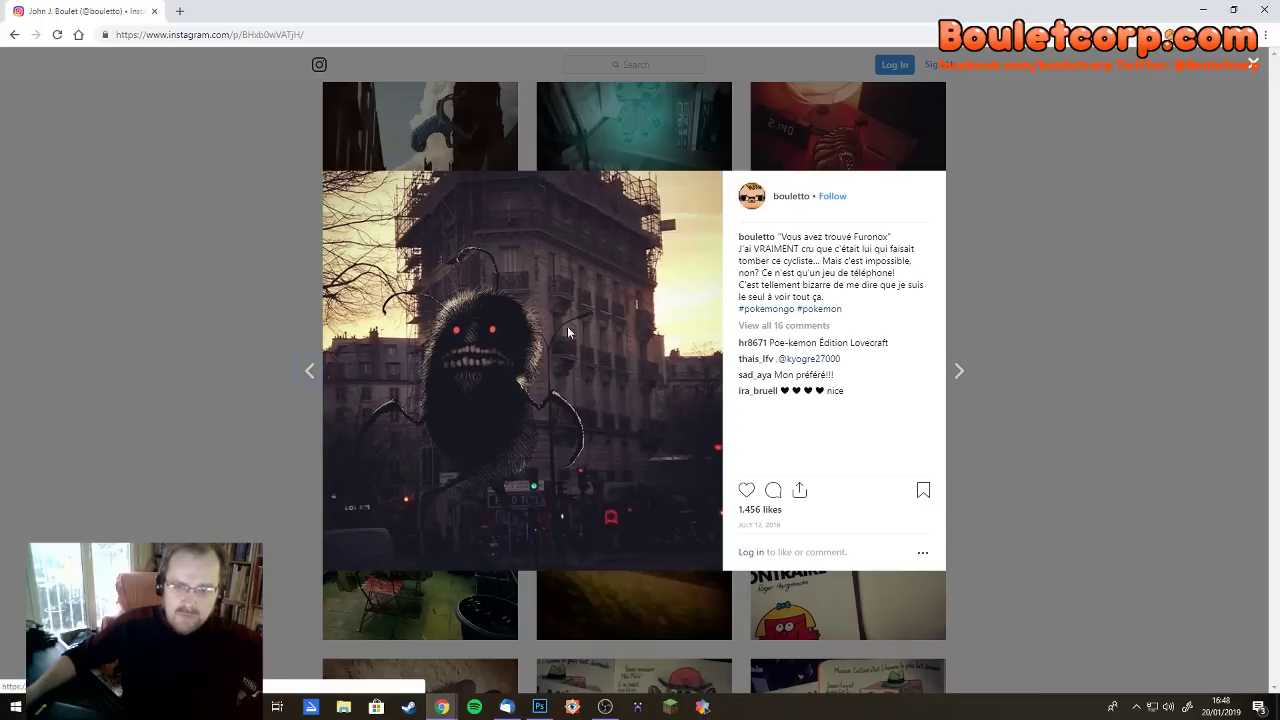
View the following newer posts, from the eyeball monster above the courtyard to the creature under the street lamp, rechecking the green-eyed cellar monster
{"action": "left_click", "coordinate": [310, 373]}
{"action": "left_click", "coordinate": [310, 373]}
{"action": "left_click", "coordinate": [310, 373]}
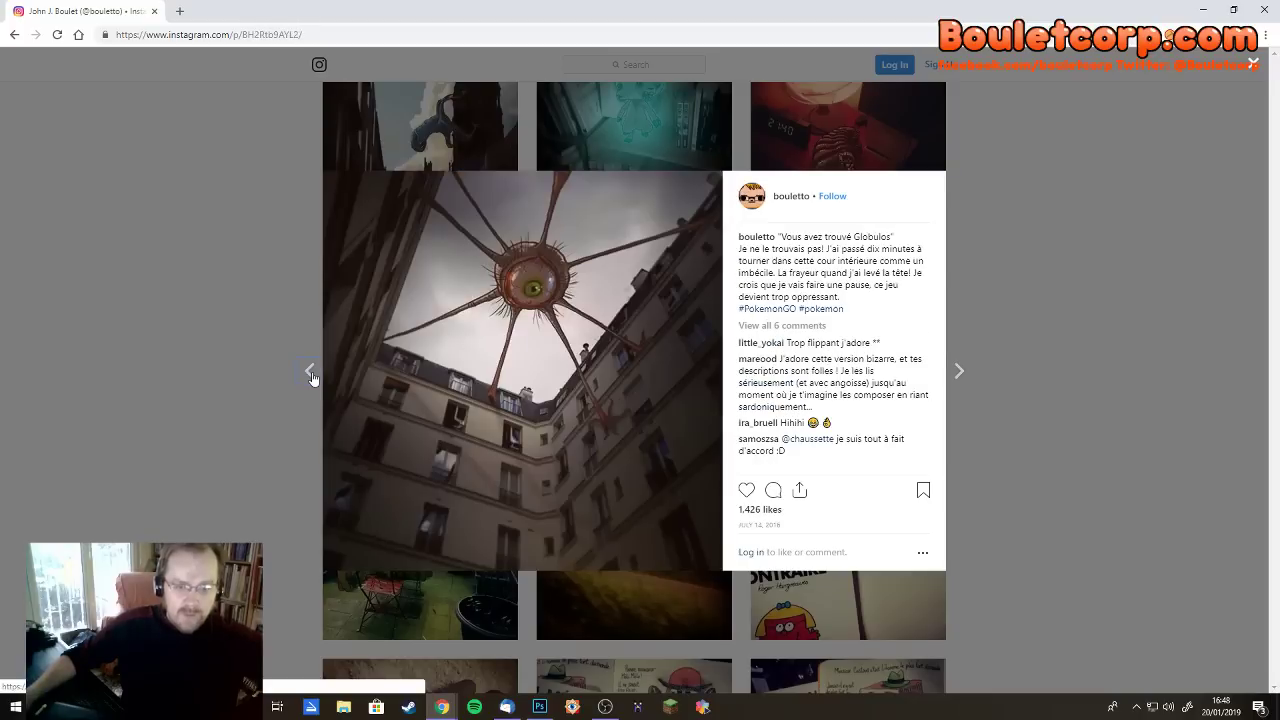
{"action": "left_click", "coordinate": [310, 373]}
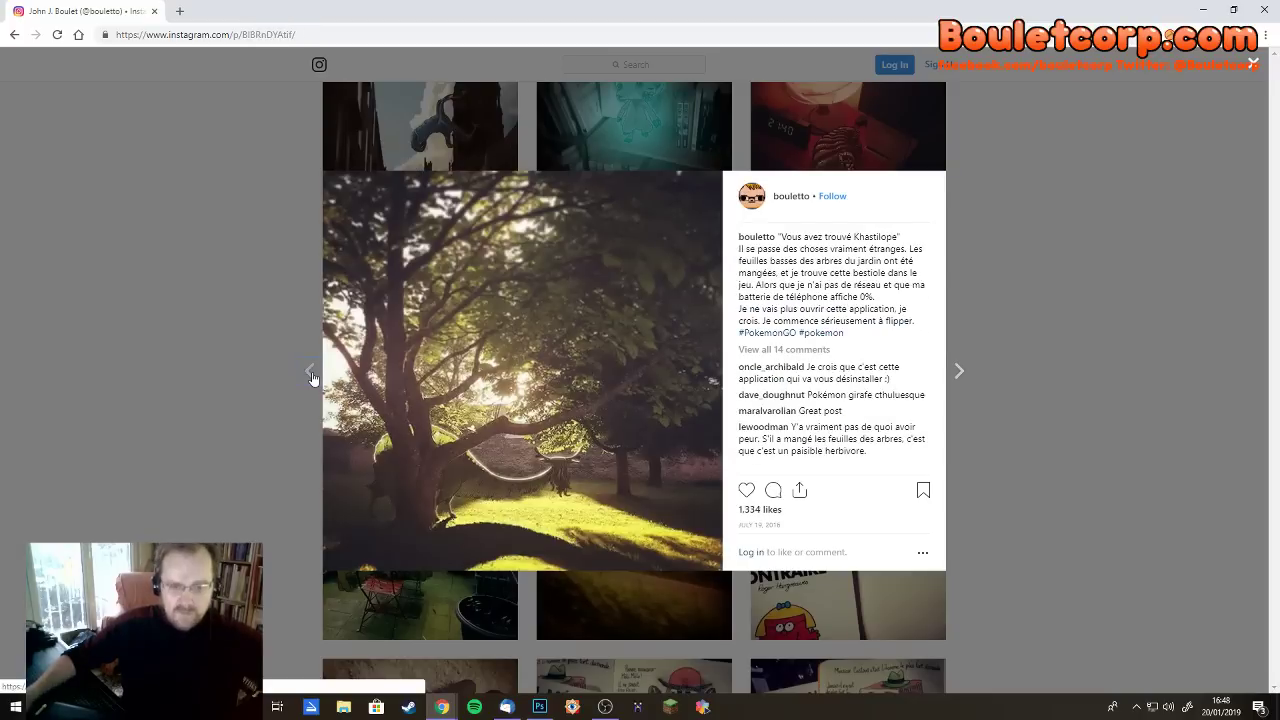
{"action": "left_click", "coordinate": [310, 373]}
{"action": "left_click", "coordinate": [310, 373]}
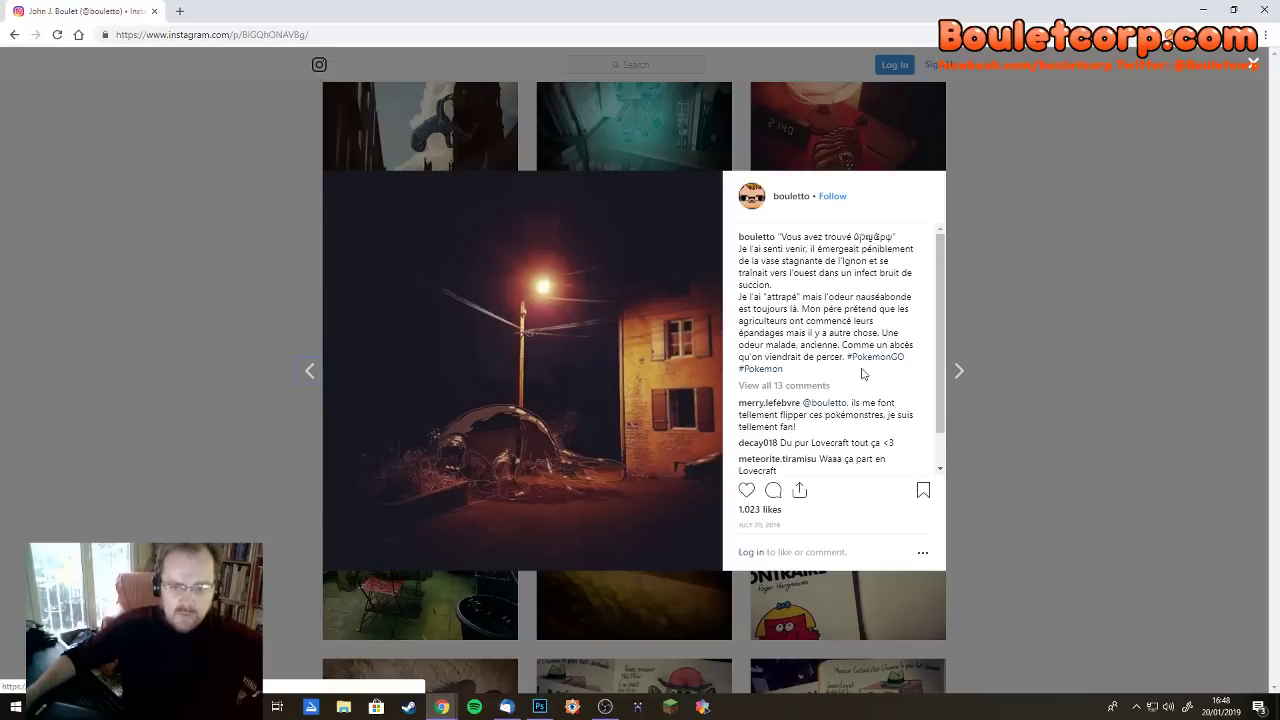
{"action": "left_click", "coordinate": [960, 371]}
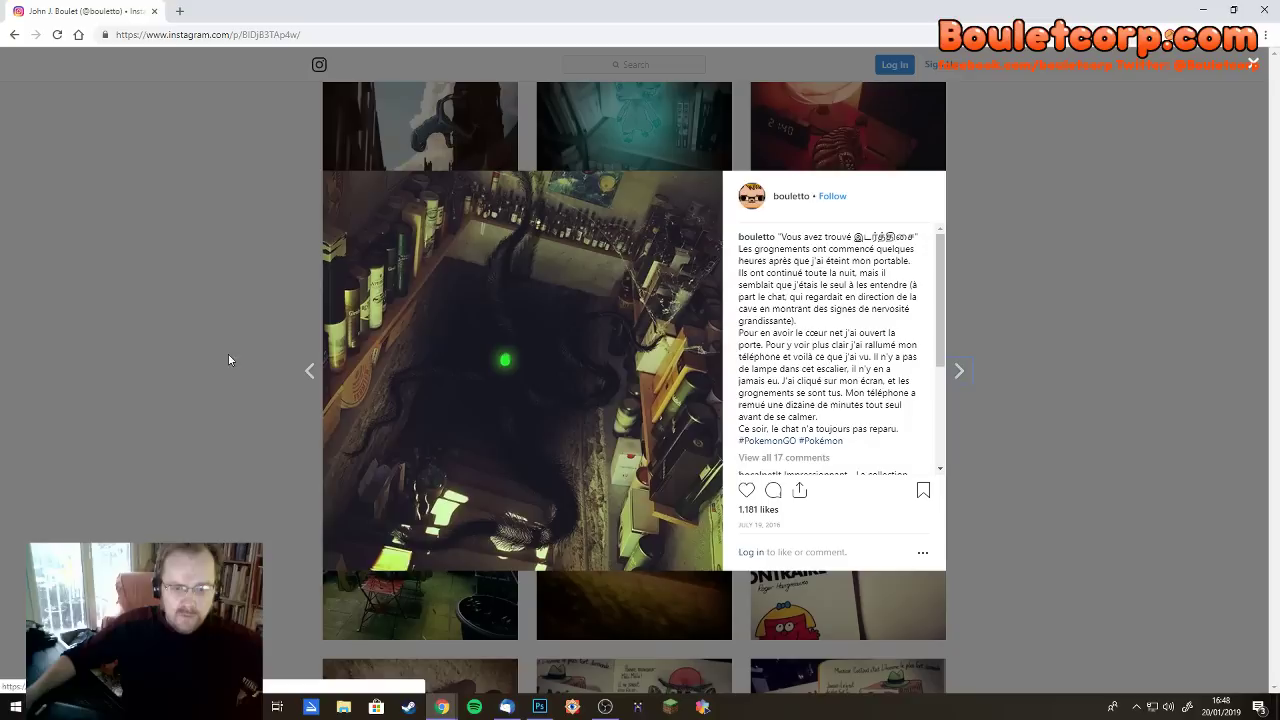
{"action": "left_click", "coordinate": [308, 372]}
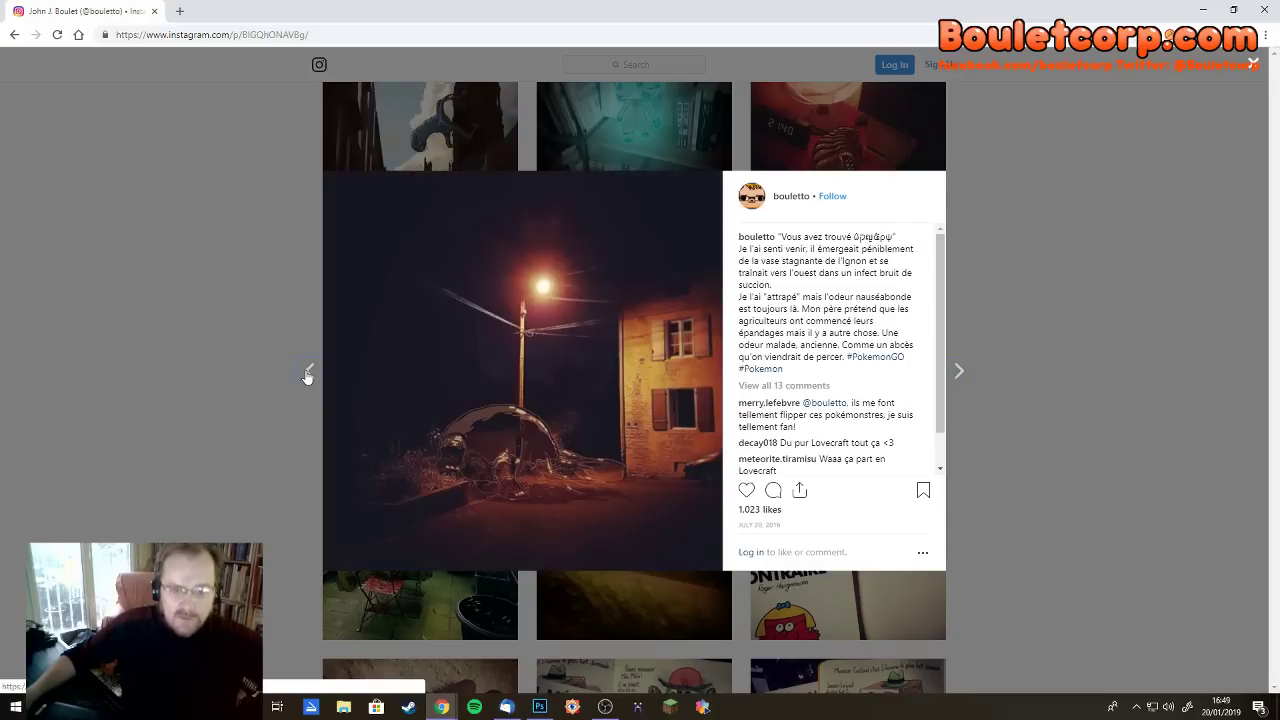
View further newer posts, including the flaming library monster and the giant above the railway lines, up to the pair in the night street
{"action": "left_click", "coordinate": [308, 373]}
{"action": "left_click", "coordinate": [308, 373]}
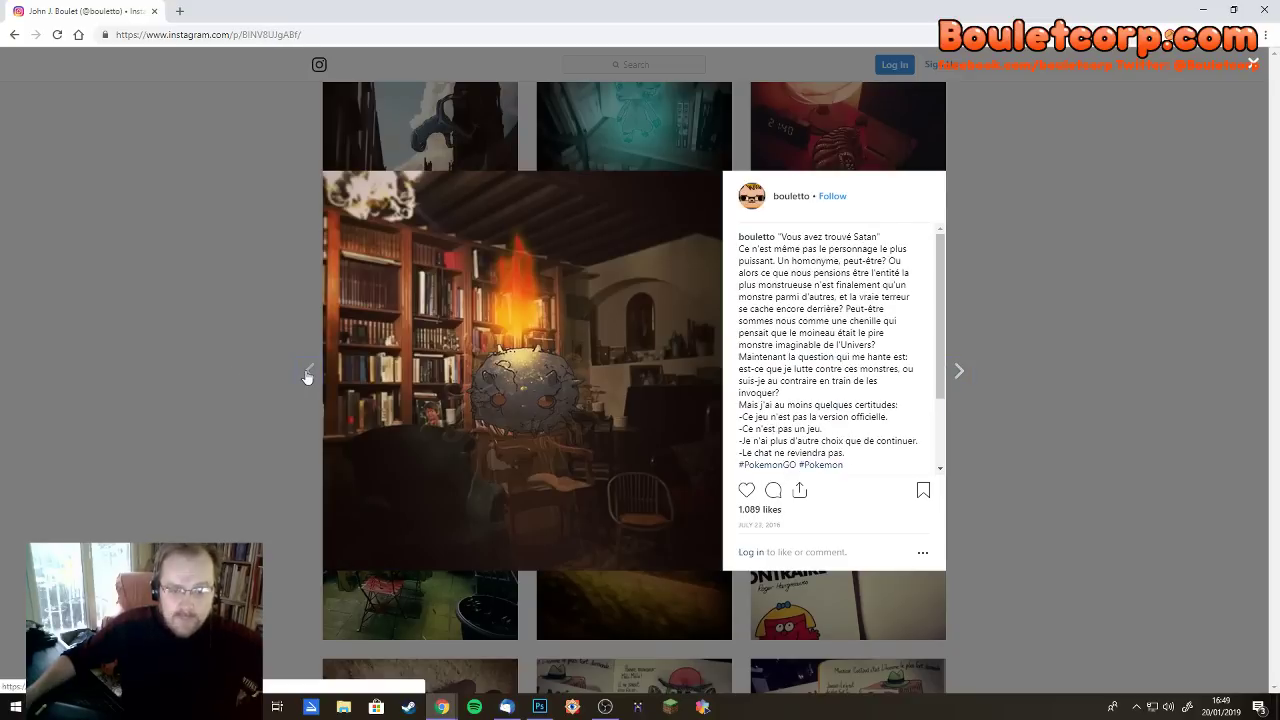
{"action": "left_click", "coordinate": [308, 373]}
{"action": "left_click", "coordinate": [308, 373]}
{"action": "left_click", "coordinate": [308, 373]}
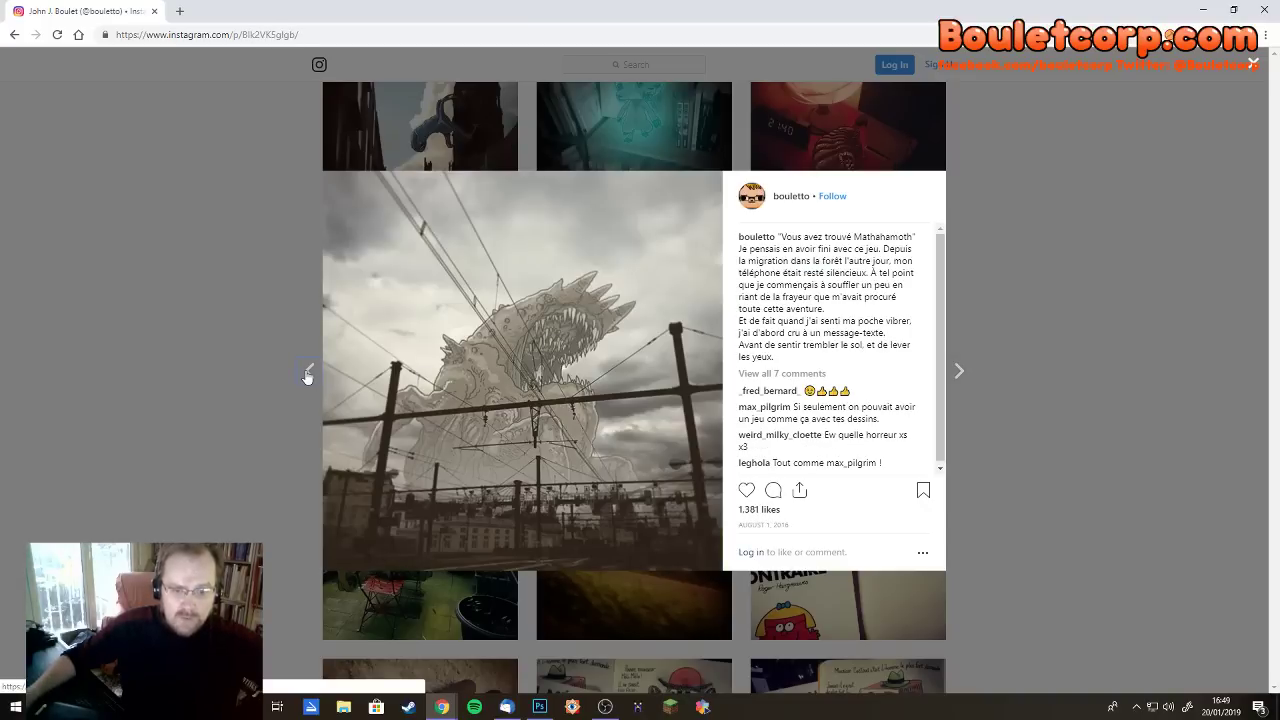
{"action": "left_click", "coordinate": [308, 373]}
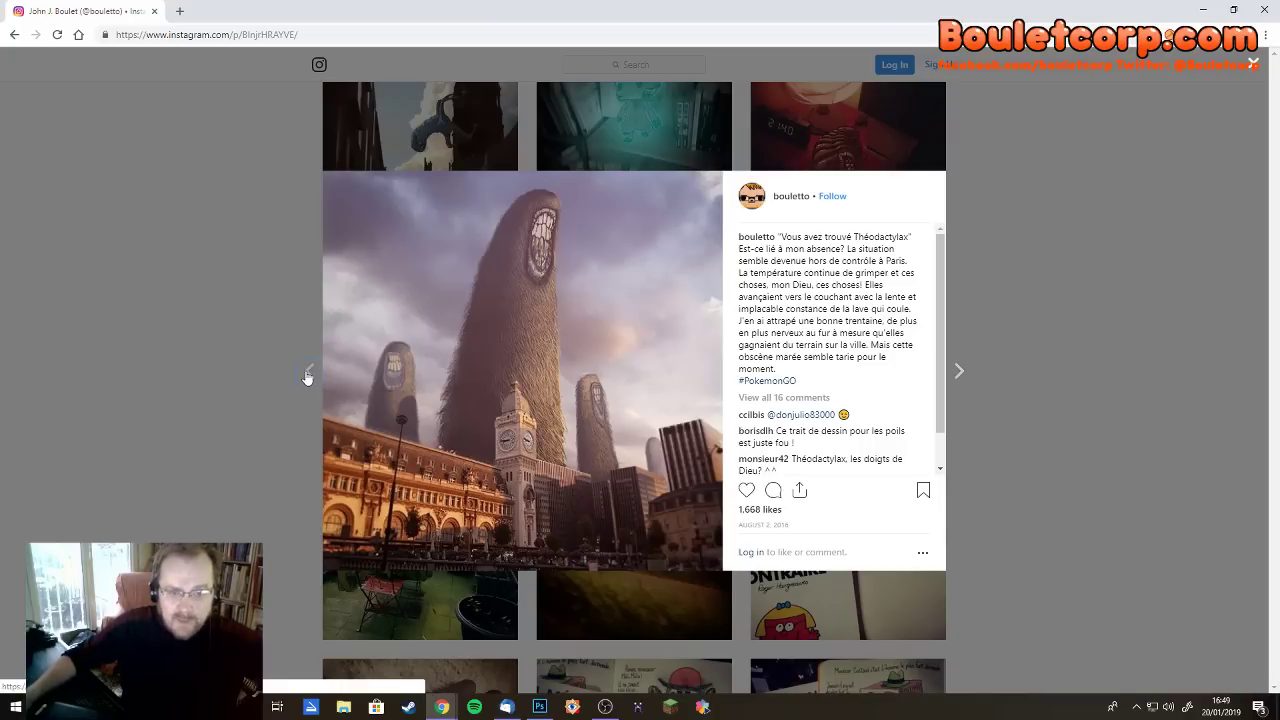
{"action": "left_click", "coordinate": [308, 373]}
{"action": "left_click", "coordinate": [308, 373]}
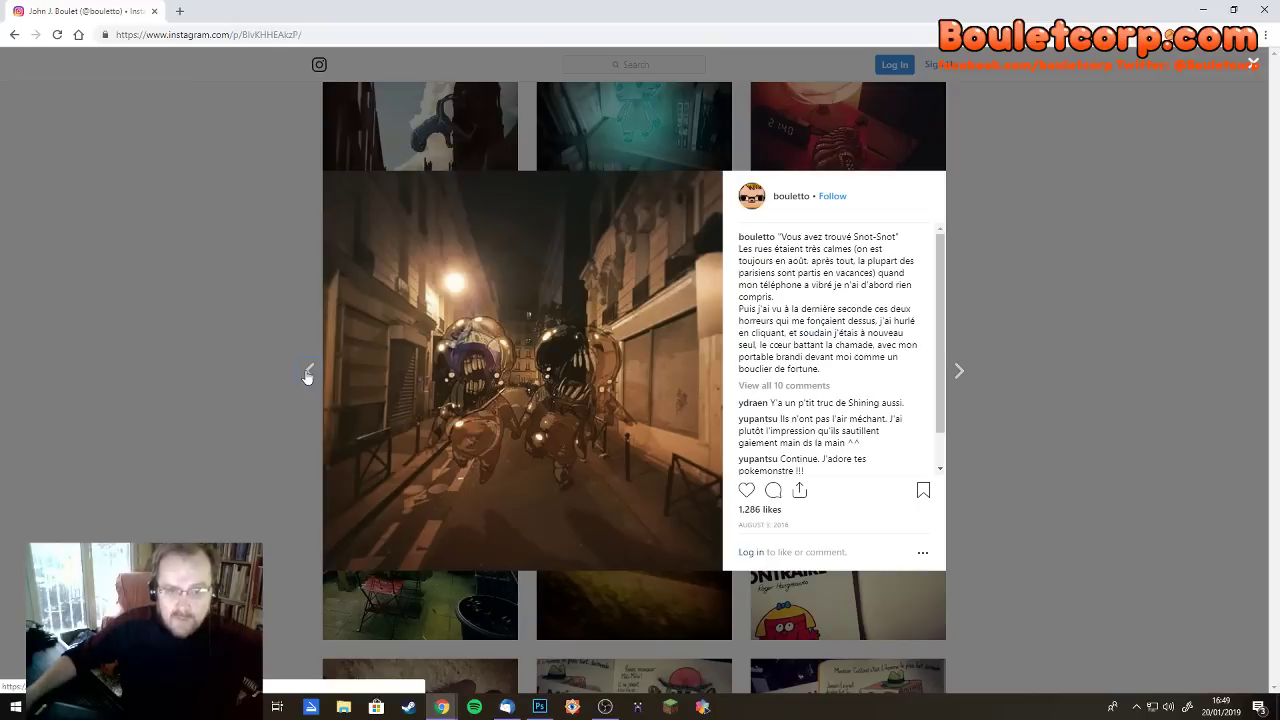
Close the post, return to the start of the gallery, and view and close the latest post of the pink fleshy monster
{"action": "left_click", "coordinate": [156, 324]}
{"action": "scroll", "coordinate": [443, 397], "scroll_direction": "up", "scroll_amount": 15}
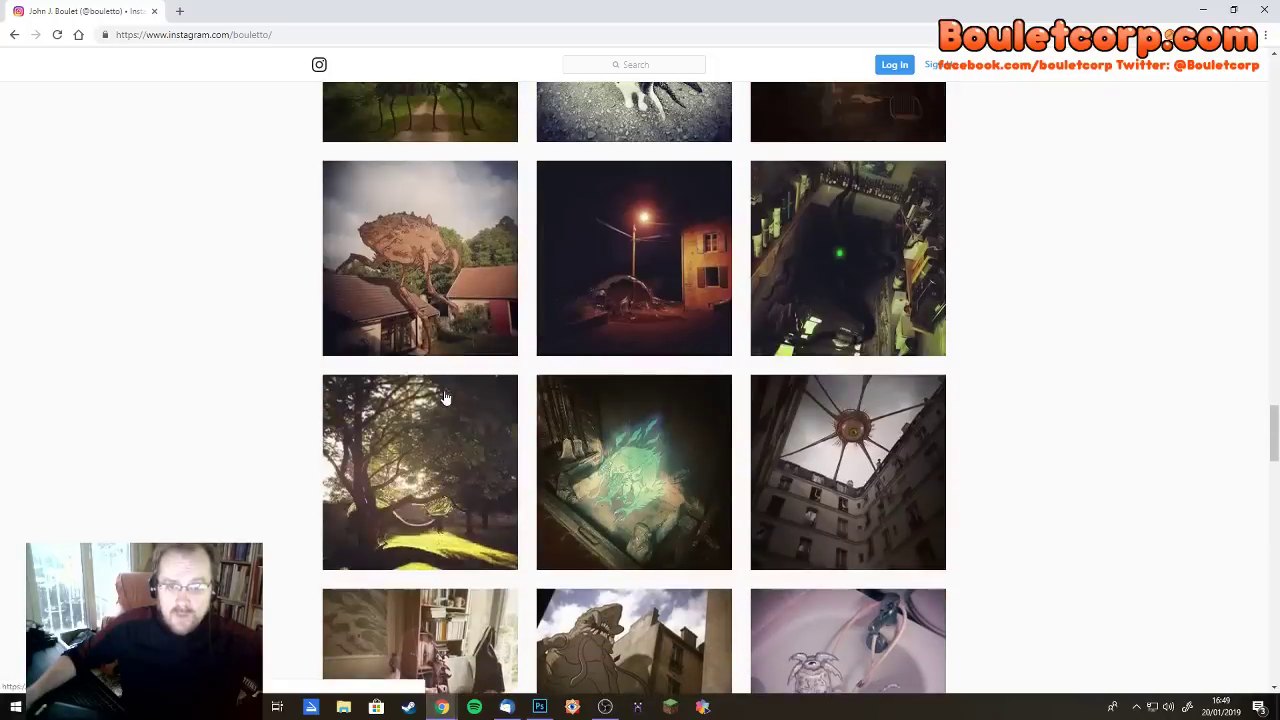
{"action": "scroll", "coordinate": [445, 397], "scroll_direction": "up", "scroll_amount": 15}
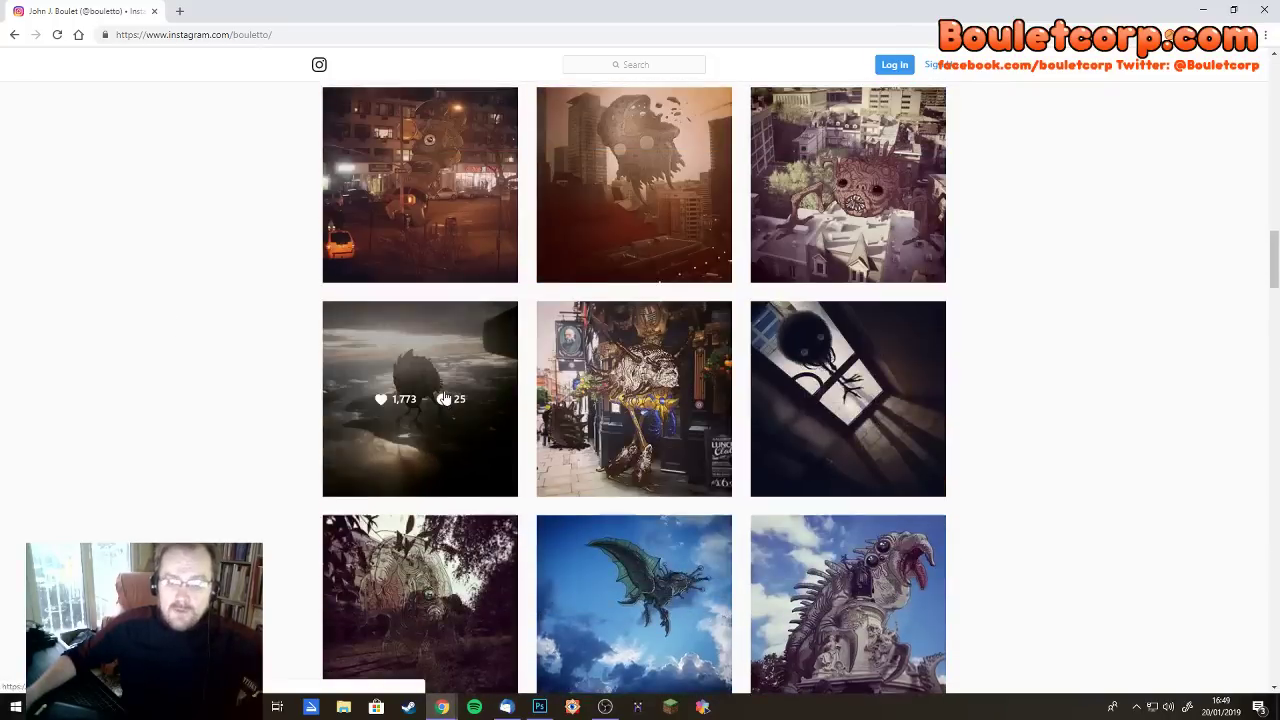
{"action": "scroll", "coordinate": [445, 397], "scroll_direction": "up", "scroll_amount": 15}
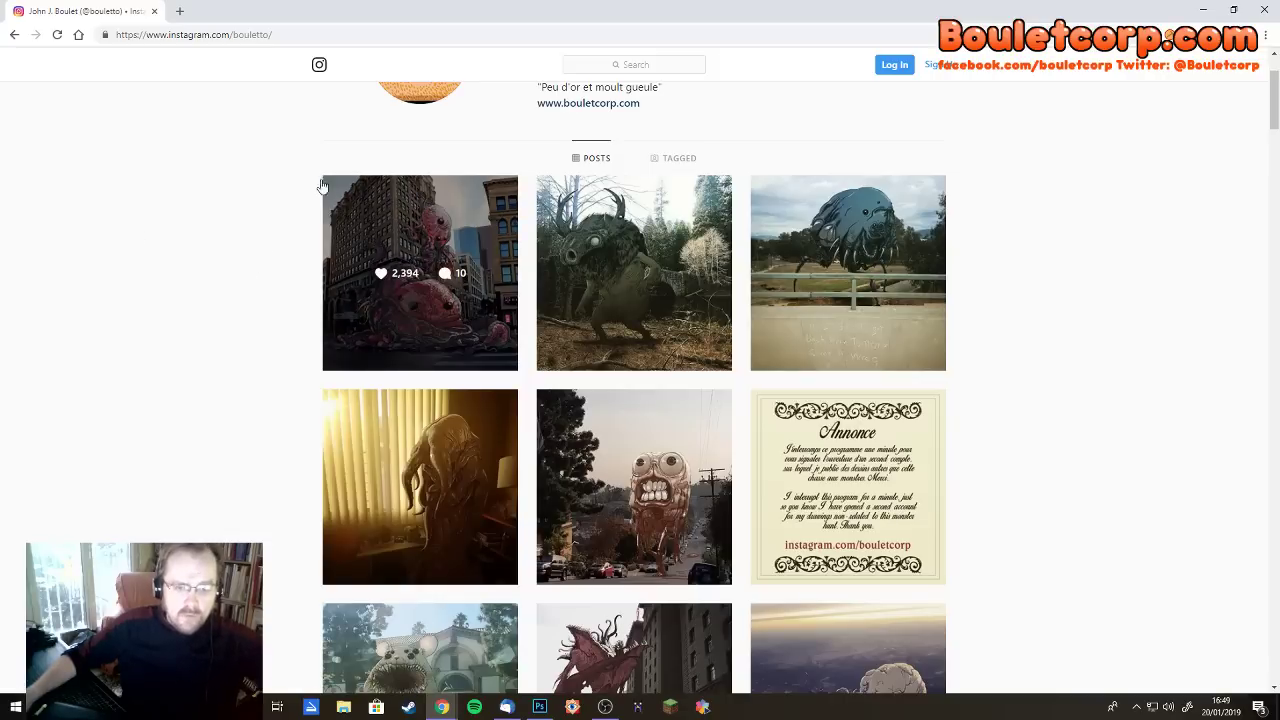
{"action": "left_click", "coordinate": [405, 220]}
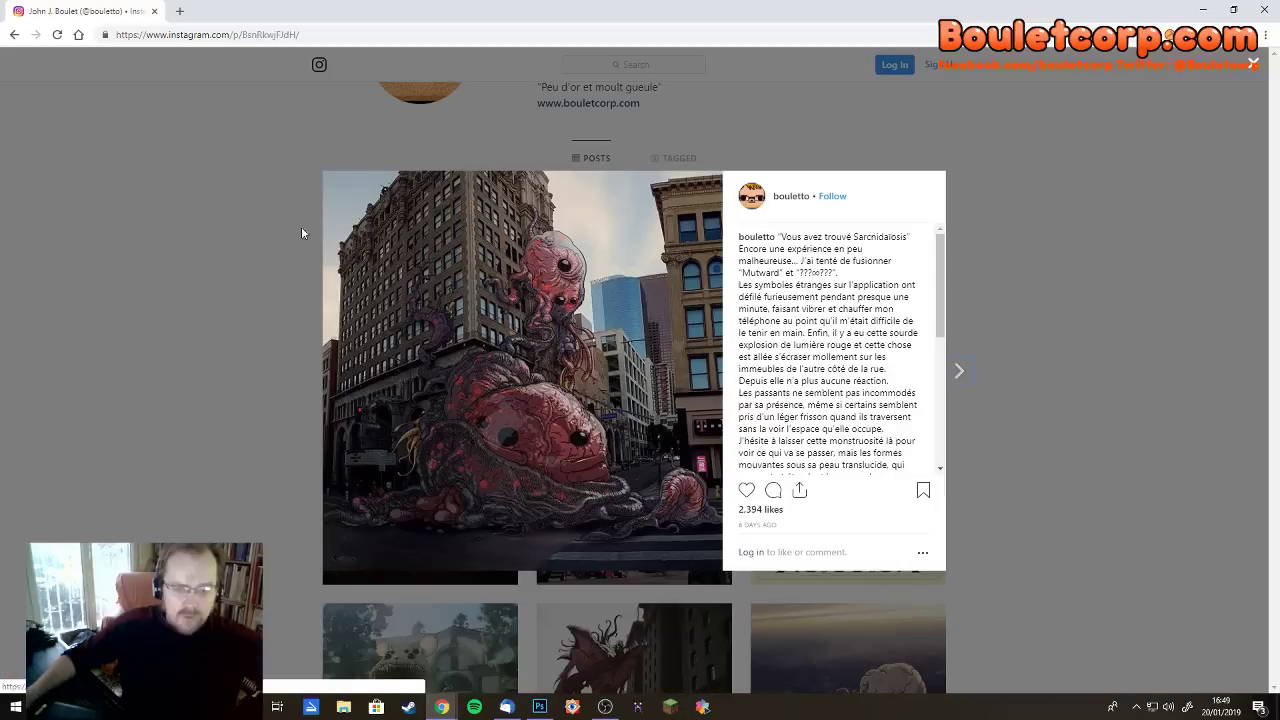
{"action": "left_click", "coordinate": [125, 223]}
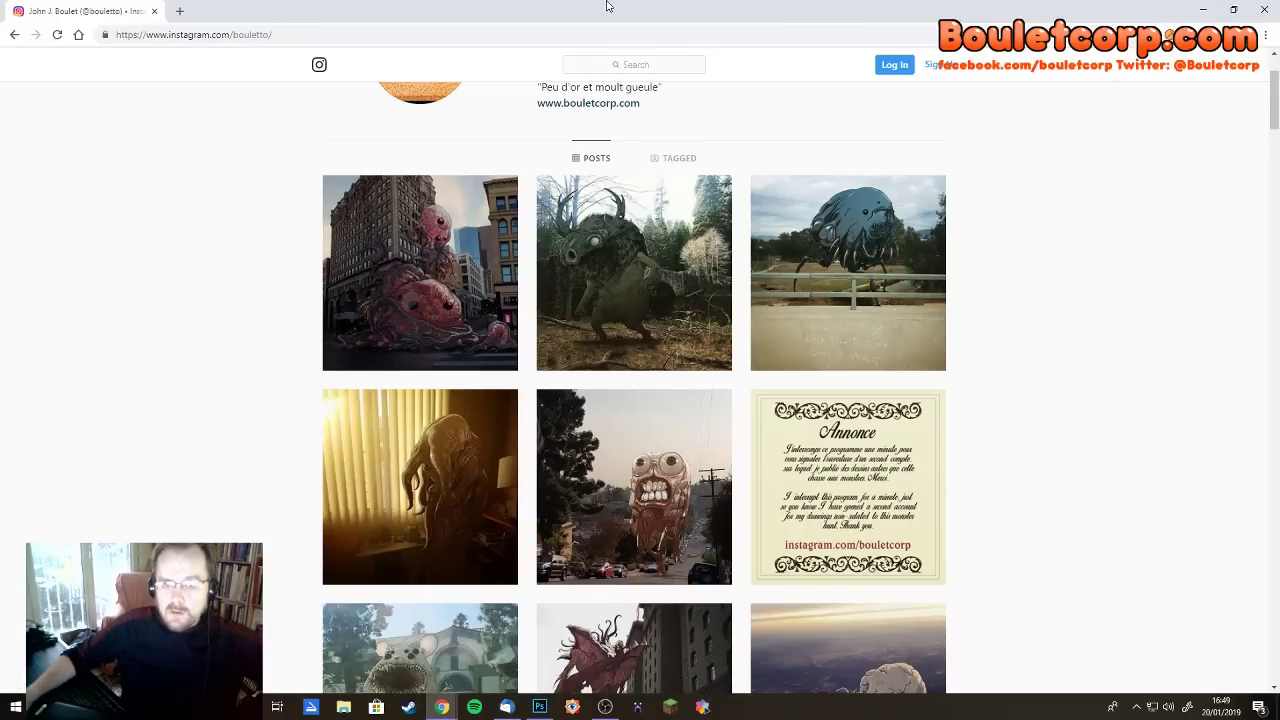
Switch back to Photoshop, frame the dark monster's open mouth and set the foreground colour to #4c3f46
{"action": "key", "text": "alt+Tab"}
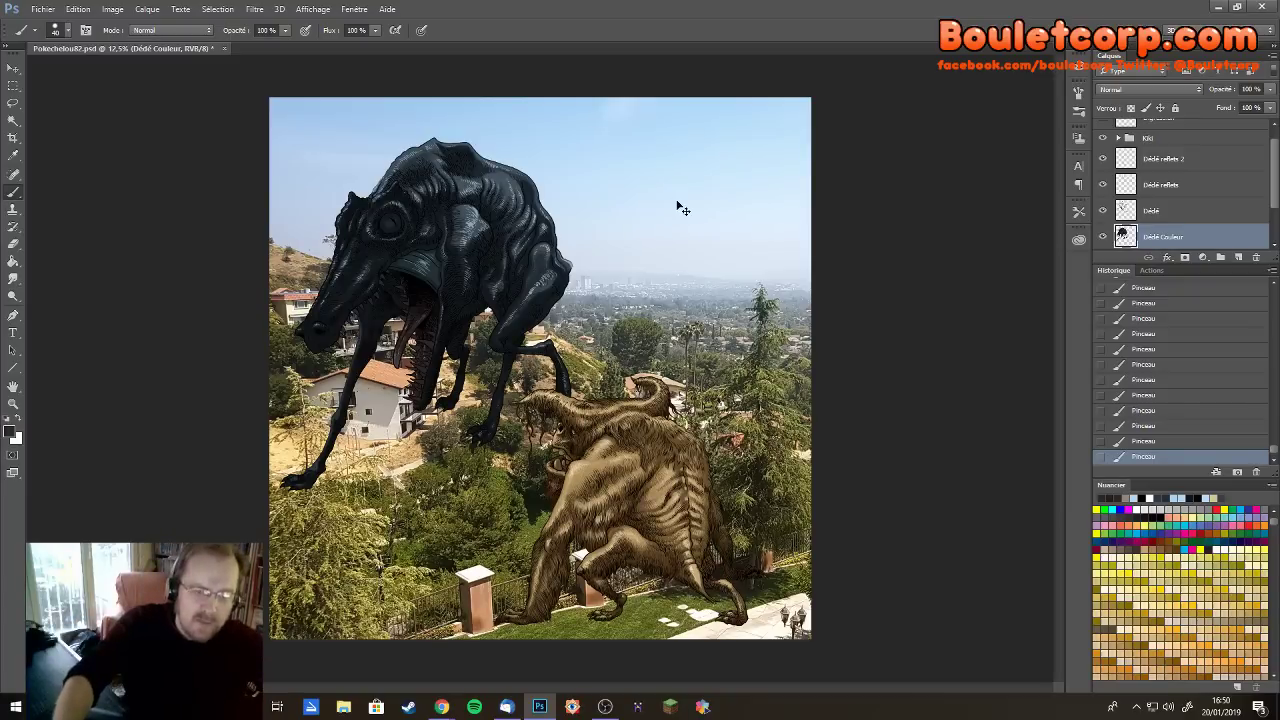
{"action": "scroll", "coordinate": [680, 207], "scroll_direction": "up", "scroll_amount": 5}
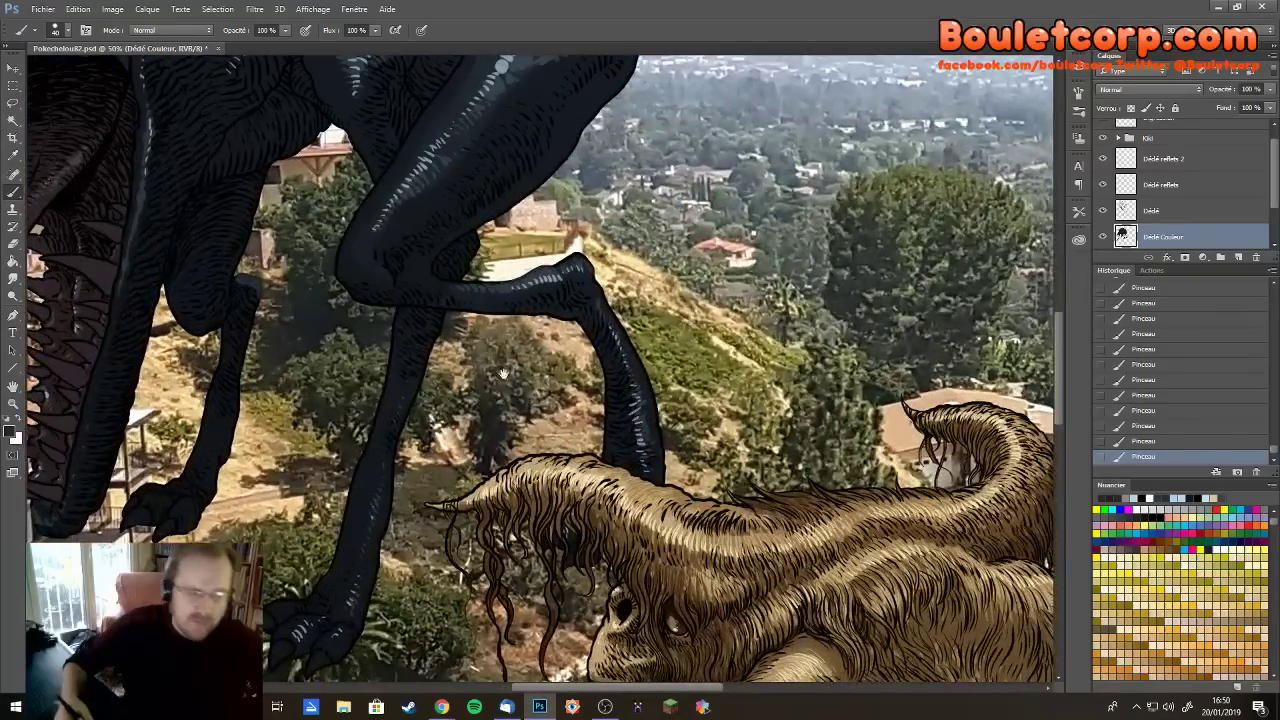
{"action": "left_click_drag", "start_coordinate": [503, 374], "coordinate": [555, 396]}
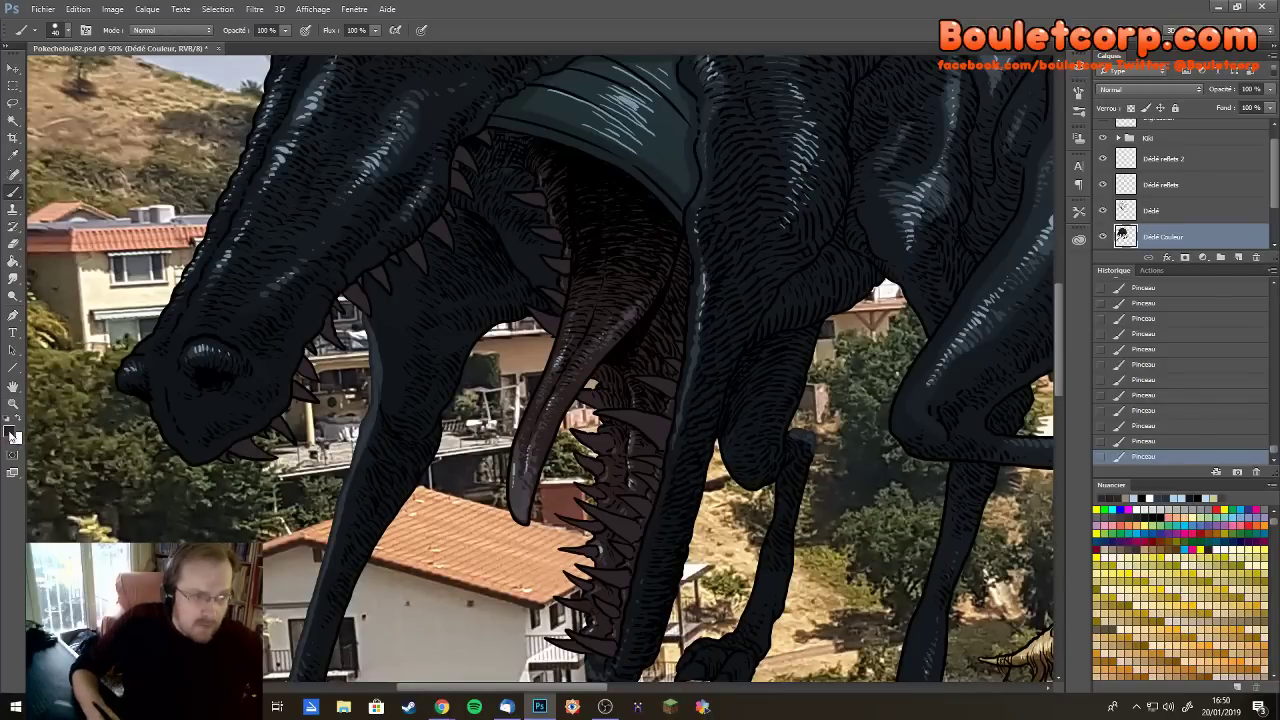
{"action": "left_click", "coordinate": [13, 434]}
{"action": "left_click", "coordinate": [625, 563]}
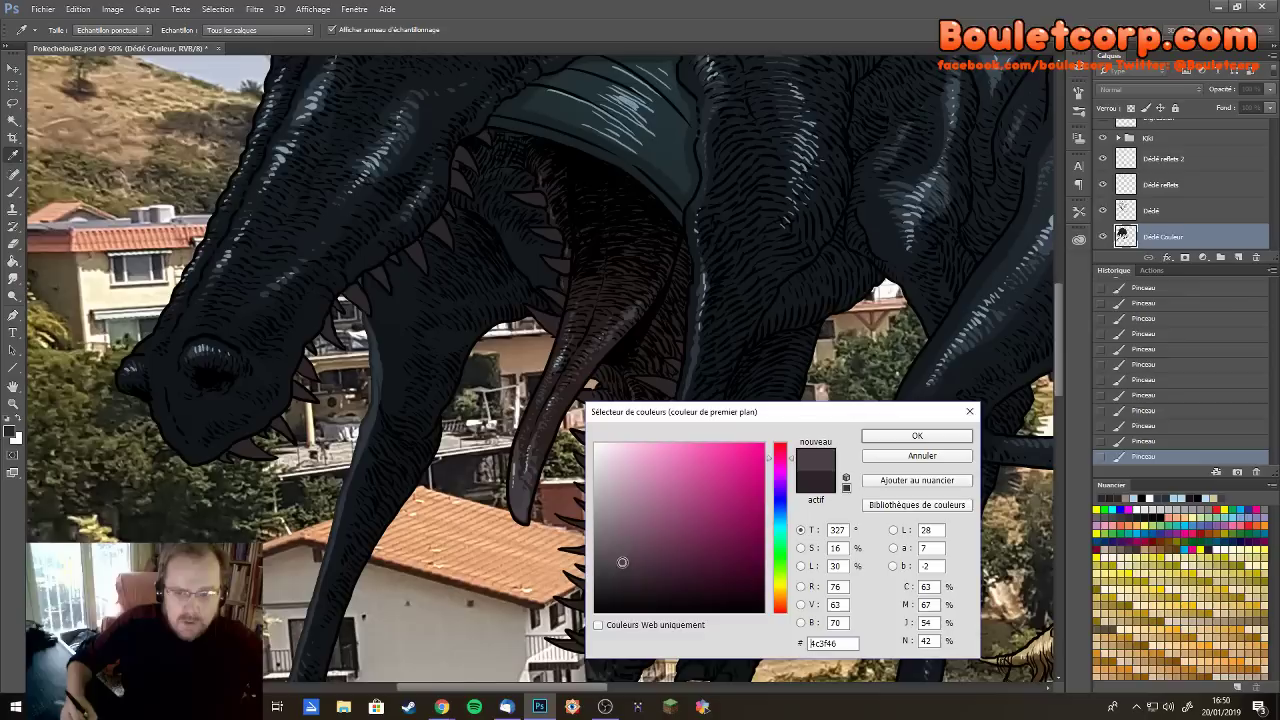
{"action": "left_click", "coordinate": [894, 436]}
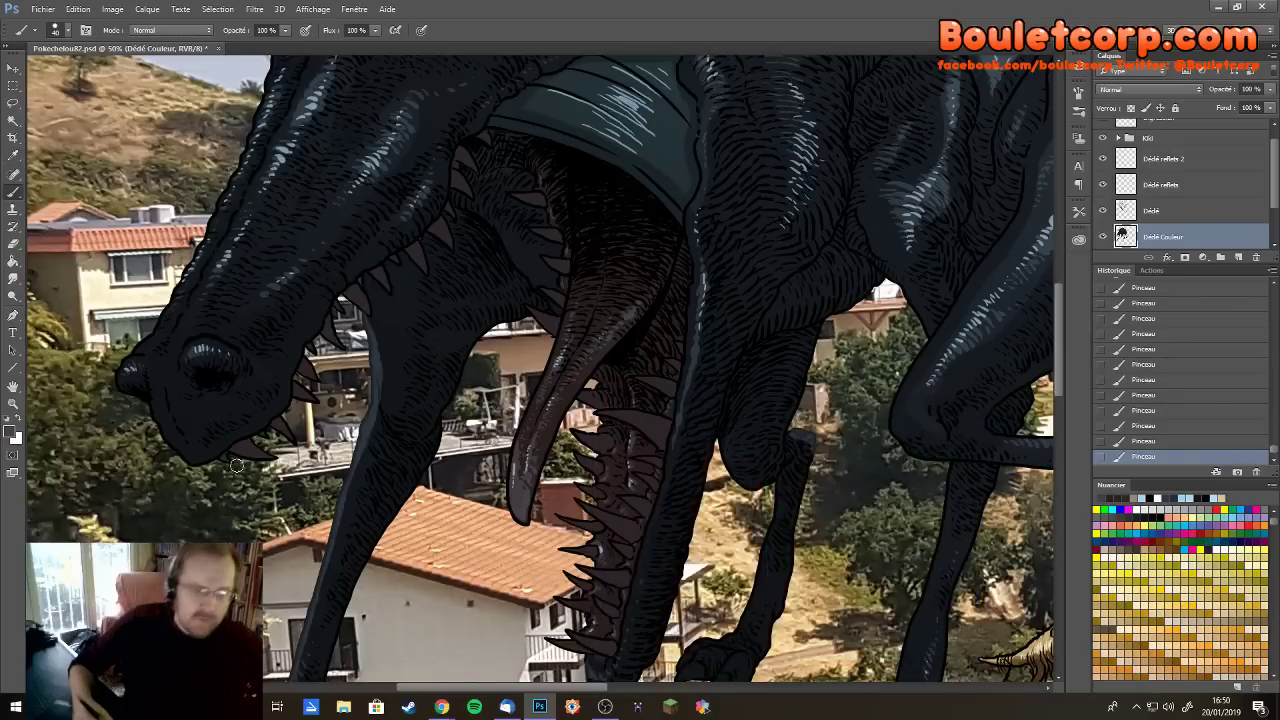
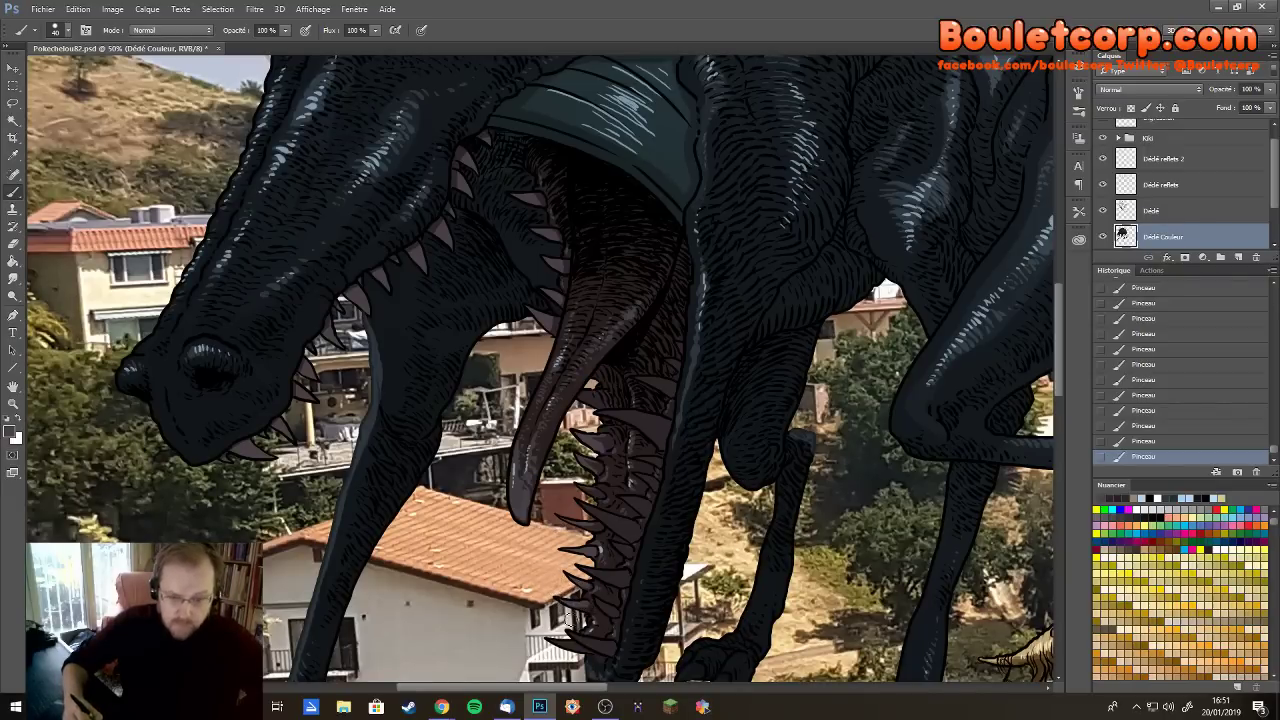
Brush the lighter tooth colour over the lower-jaw teeth, including the large tooth beside the tongue, and clear the selection
{"action": "left_click_drag", "start_coordinate": [583, 646], "coordinate": [540, 548]}
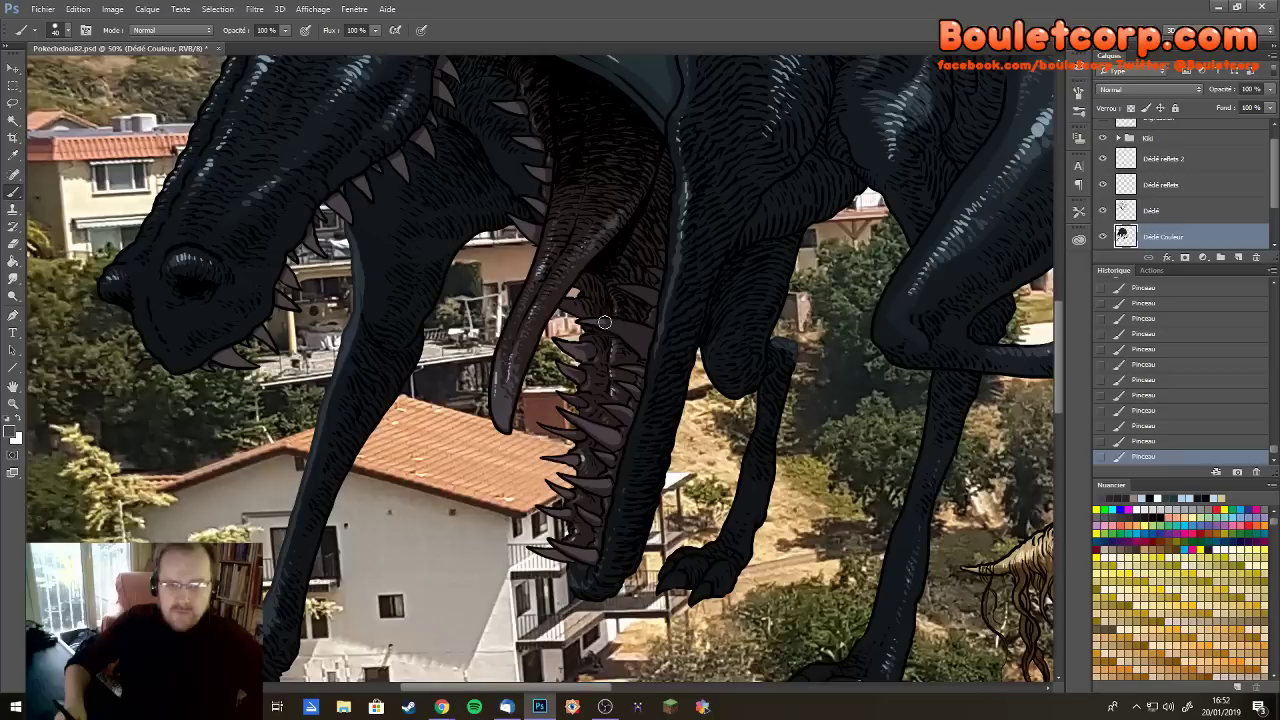
{"action": "left_click_drag", "start_coordinate": [604, 322], "coordinate": [645, 334]}
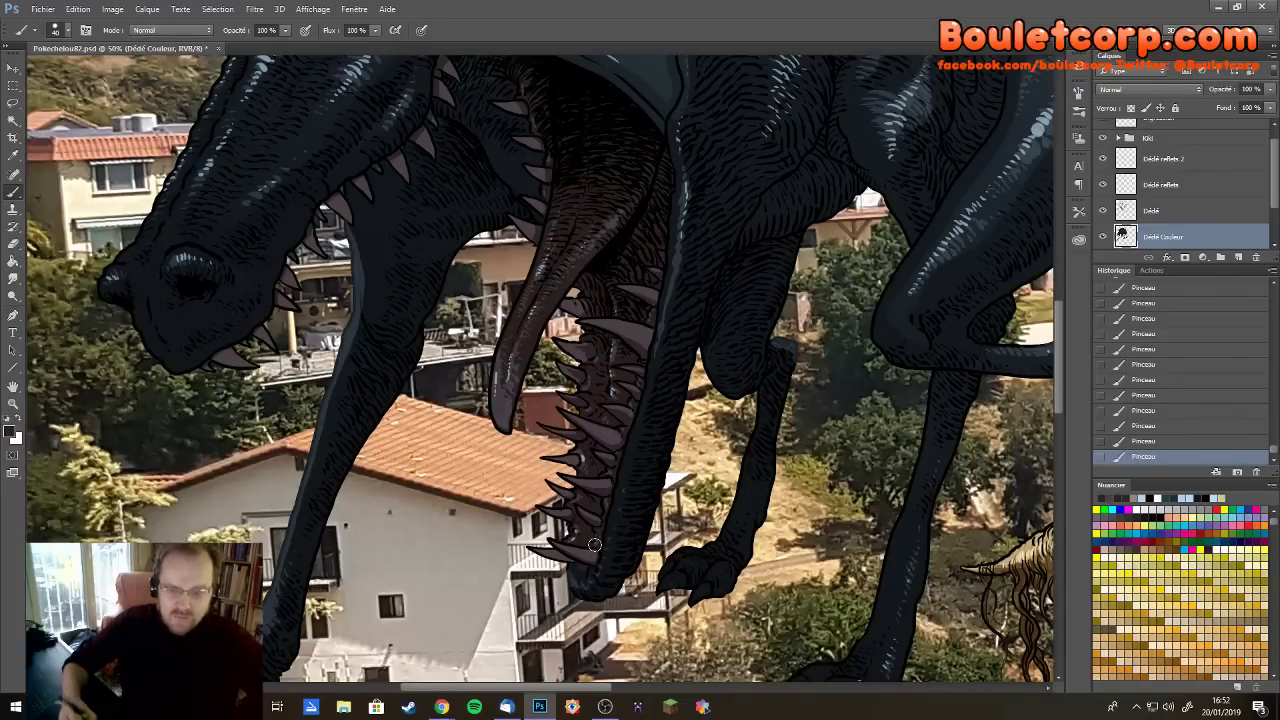
{"action": "mouse_move", "coordinate": [616, 595]}
{"action": "left_mouse_down"}
{"action": "mouse_move", "coordinate": [679, 349]}
{"action": "mouse_move", "coordinate": [669, 359]}
{"action": "left_mouse_up"}
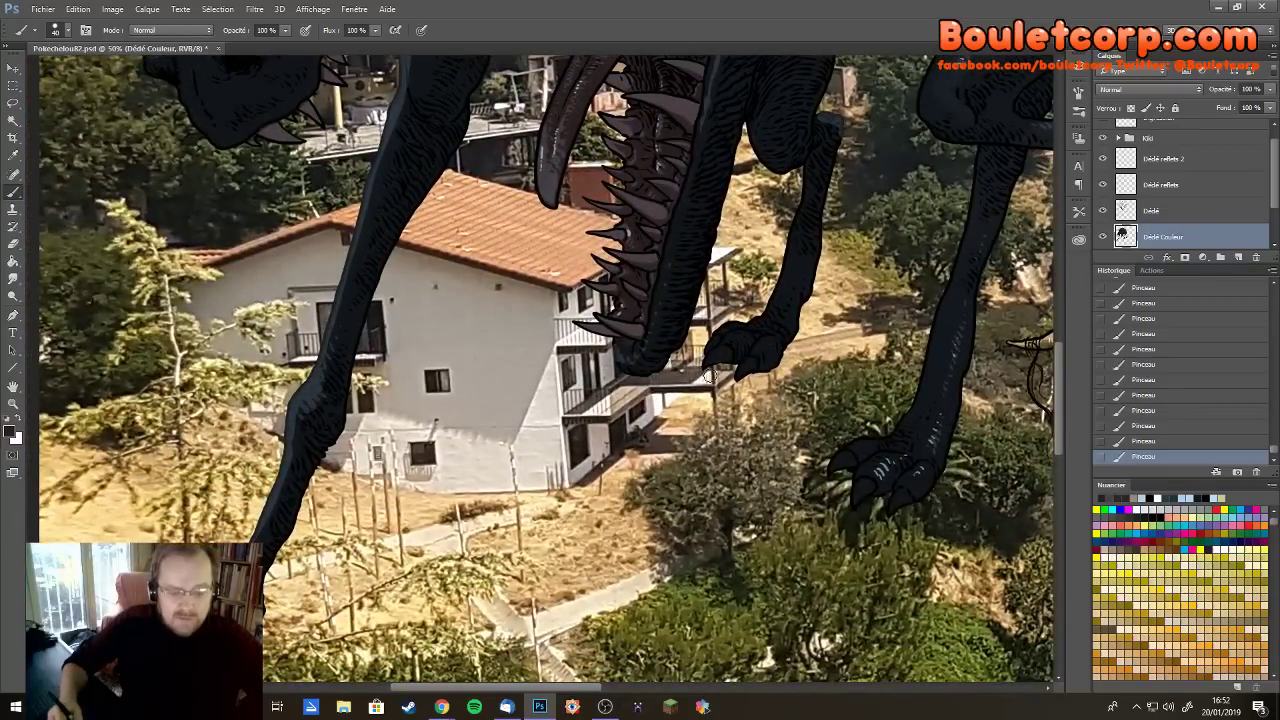
{"action": "key", "text": "ctrl+d"}
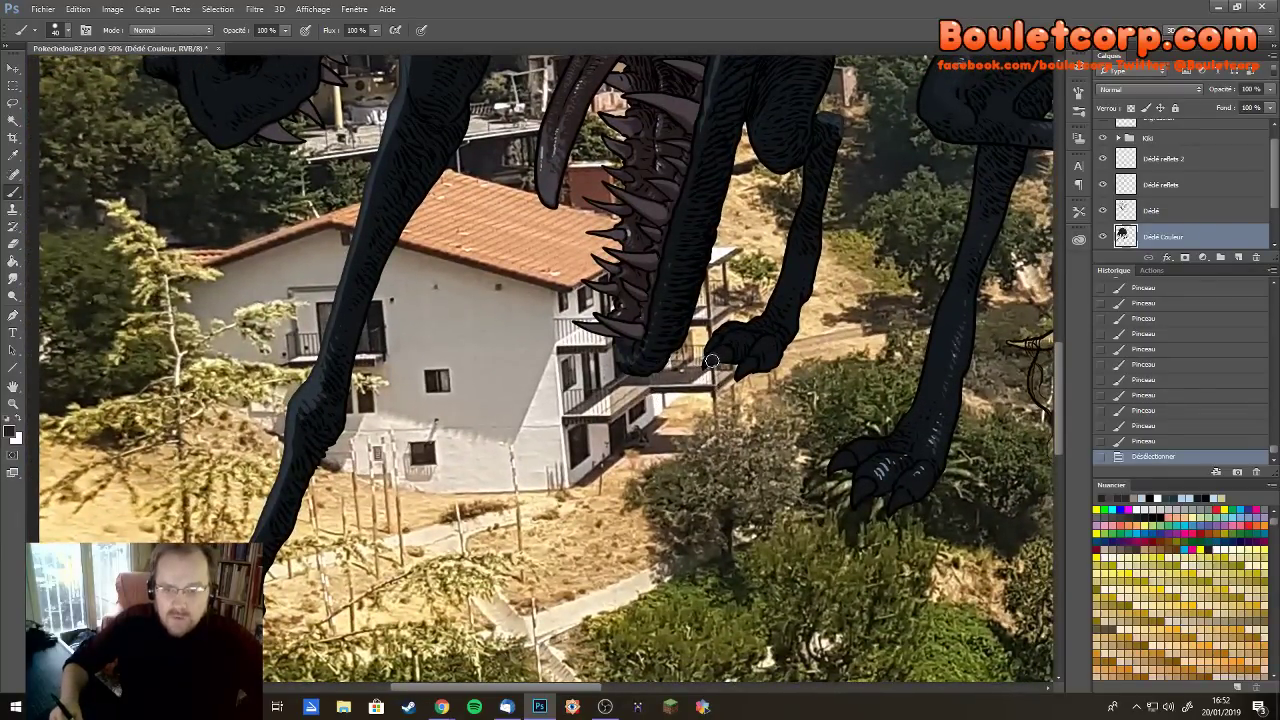
Brush the tooth colour over the dark monster's claws on the foot beside the house and the outstretched front foot
{"action": "mouse_move", "coordinate": [718, 357]}
{"action": "left_mouse_down"}
{"action": "mouse_move", "coordinate": [709, 346]}
{"action": "mouse_move", "coordinate": [776, 361]}
{"action": "mouse_move", "coordinate": [971, 247]}
{"action": "left_mouse_up"}
{"action": "left_click", "coordinate": [748, 375]}
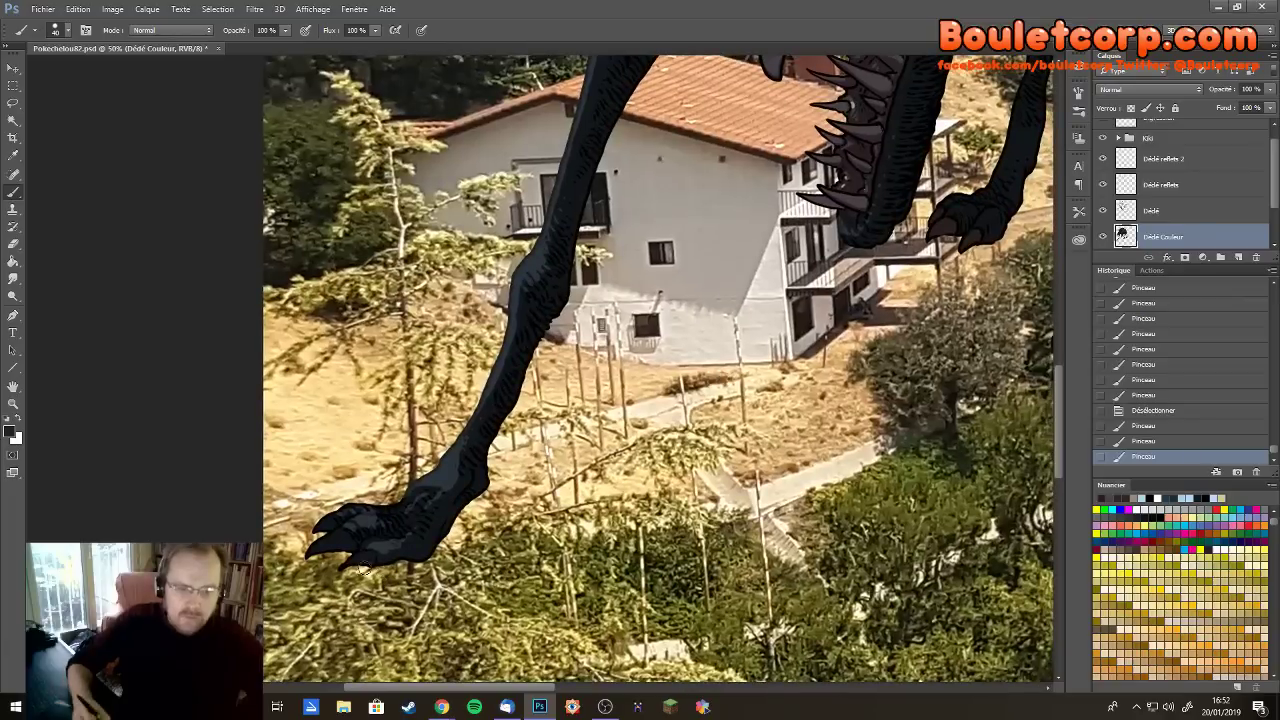
{"action": "left_click", "coordinate": [348, 562]}
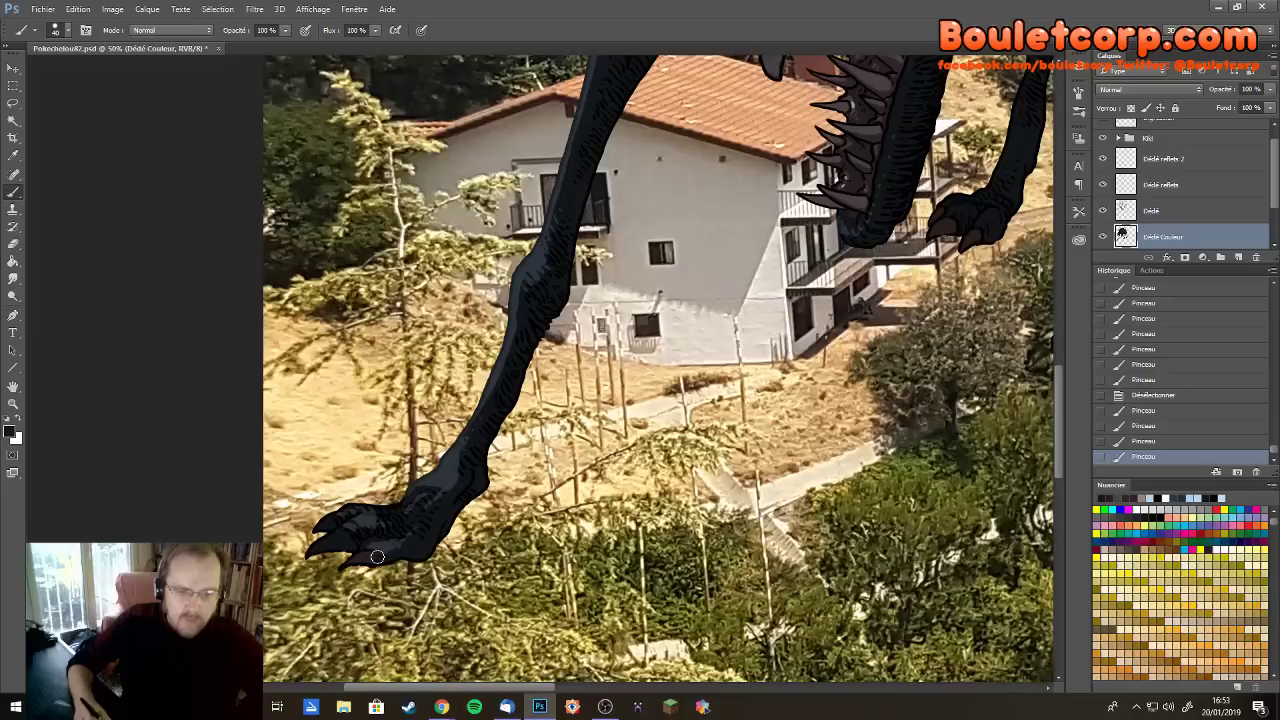
{"action": "left_click", "coordinate": [378, 561]}
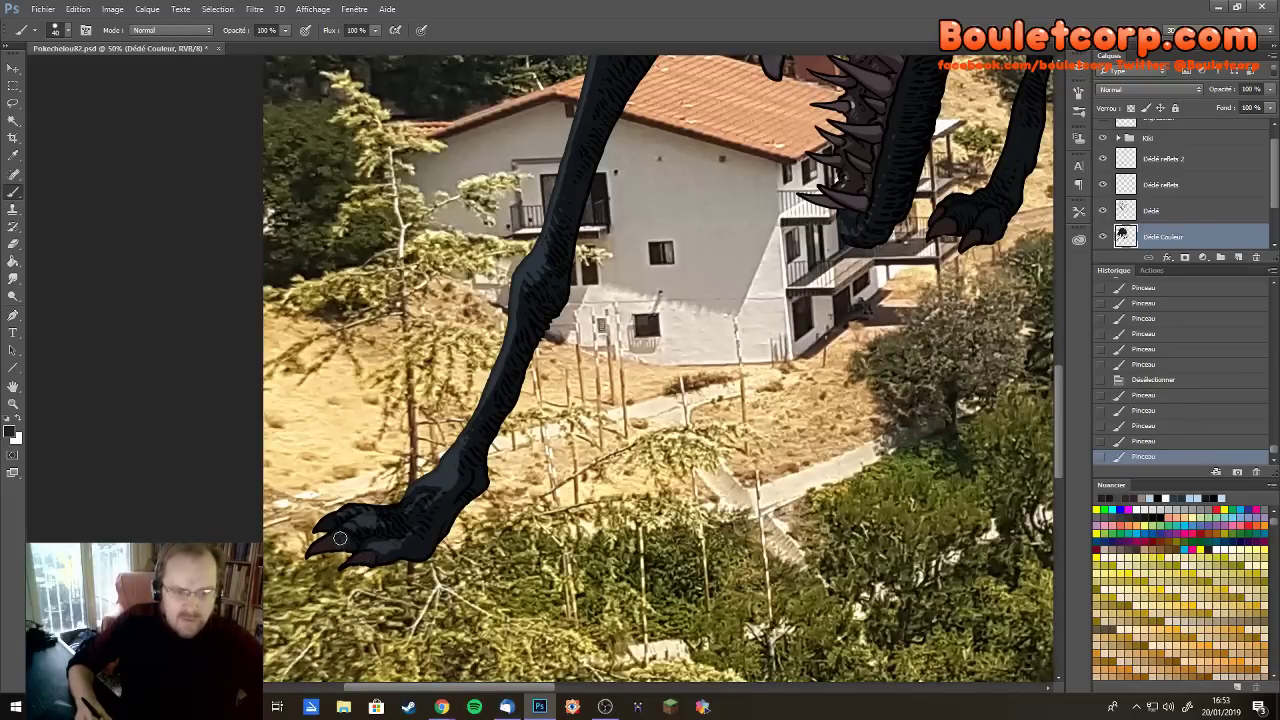
{"action": "mouse_move", "coordinate": [339, 538]}
{"action": "left_mouse_down"}
{"action": "mouse_move", "coordinate": [323, 529]}
{"action": "mouse_move", "coordinate": [330, 537]}
{"action": "left_mouse_up"}
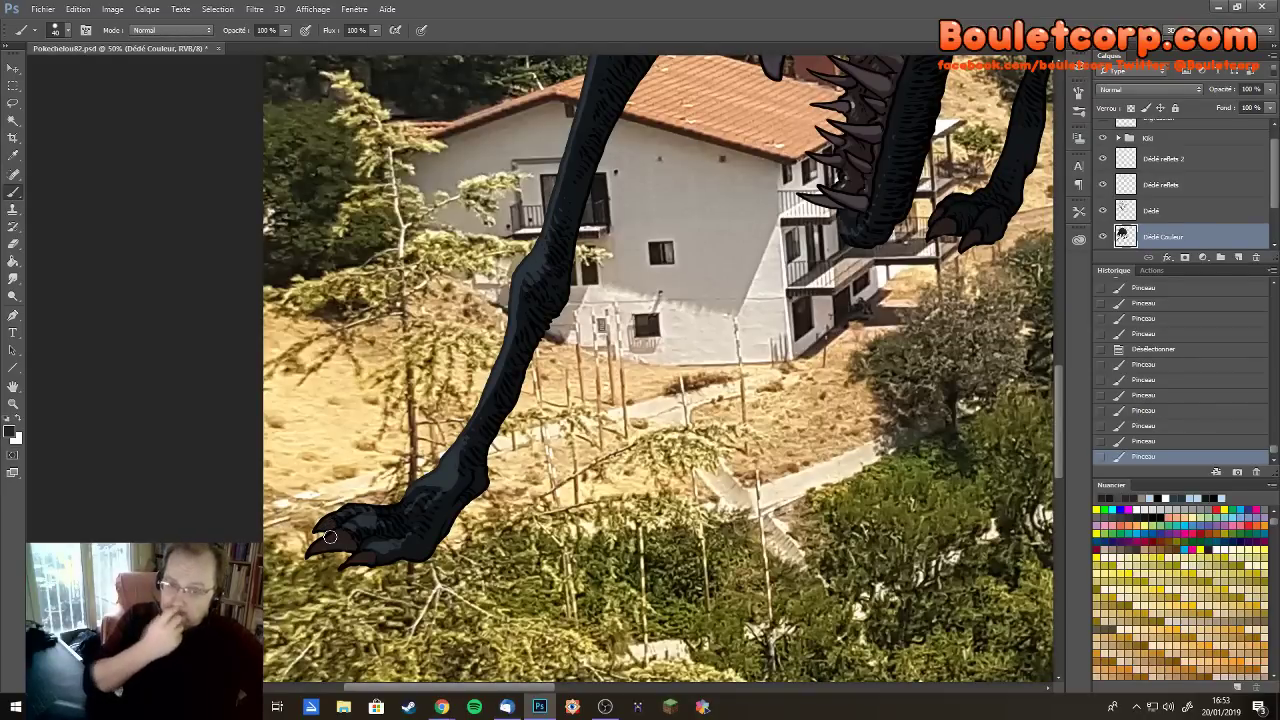
Fill two claws of the dark monster's foot among the bushes with the tooth colour using the Paint Bucket
{"action": "left_click_drag", "start_coordinate": [708, 457], "coordinate": [294, 536]}
{"action": "left_click_drag", "start_coordinate": [660, 424], "coordinate": [580, 440]}
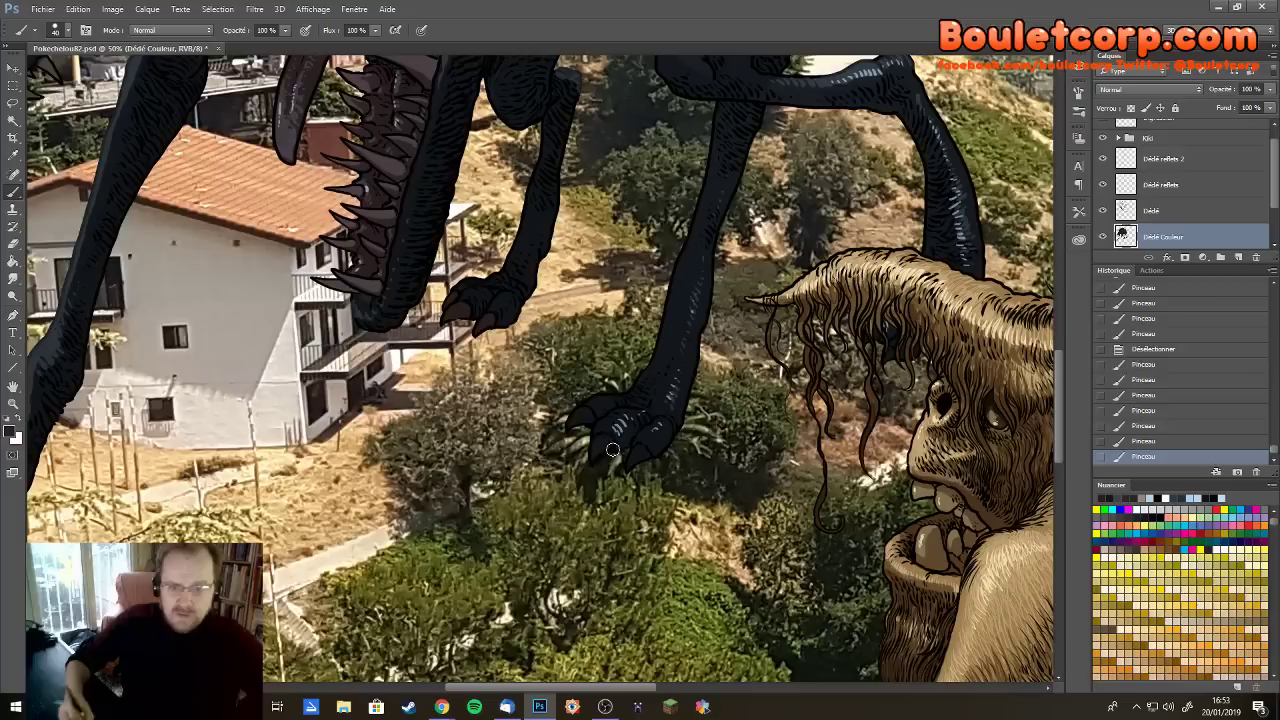
{"action": "key", "text": "g"}
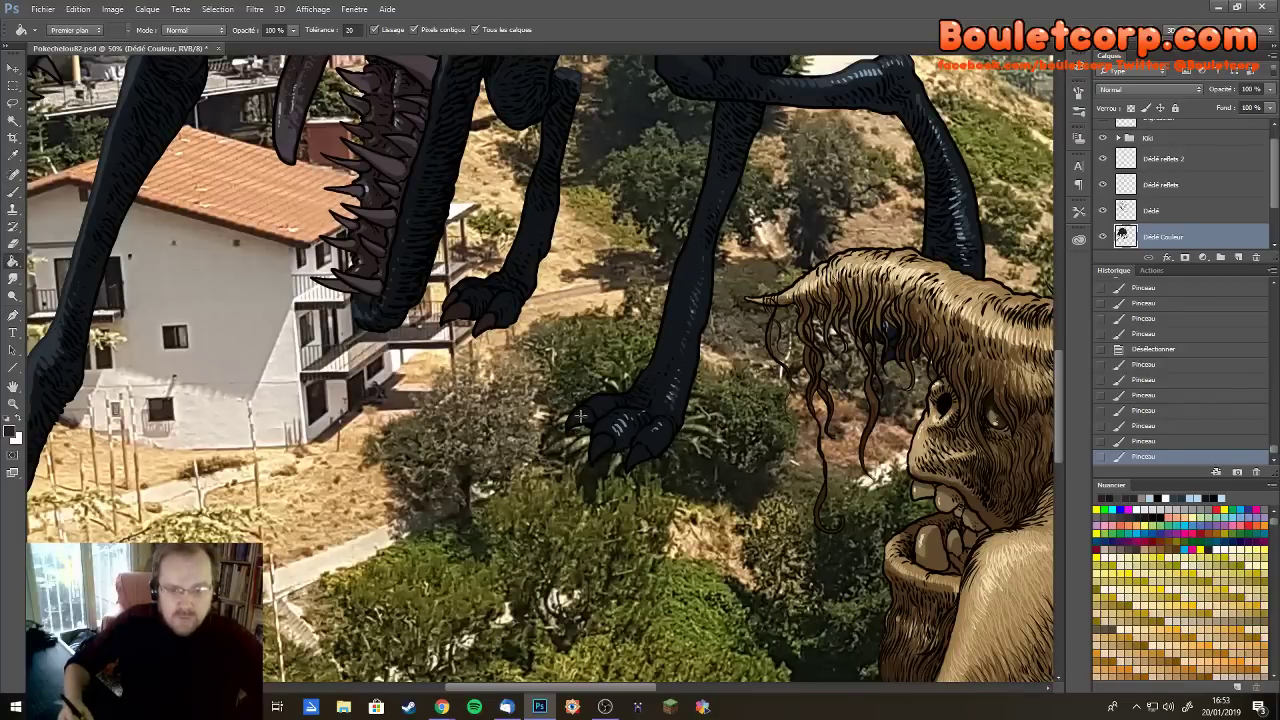
{"action": "left_click", "coordinate": [580, 416]}
{"action": "left_click", "coordinate": [605, 453]}
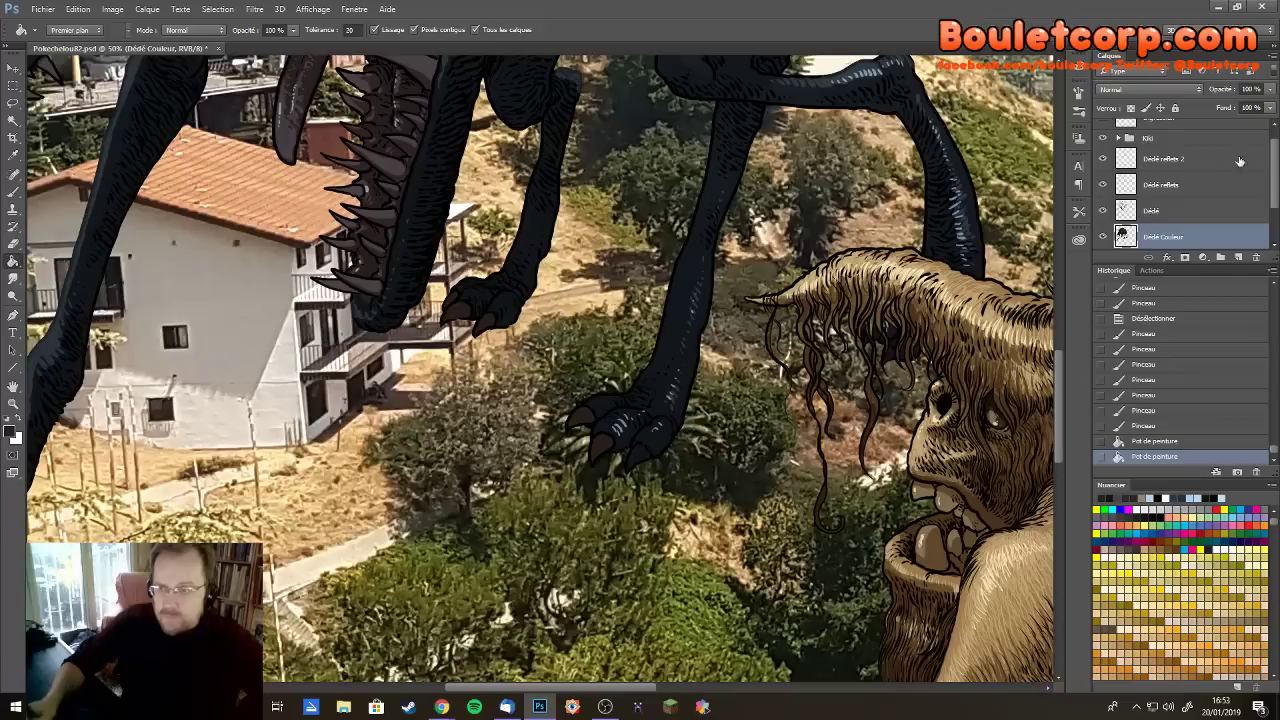
Hide the brown creature's layer group and fill a claw on the uncovered hind foot, undoing the stray fill
{"action": "left_click", "coordinate": [1102, 140]}
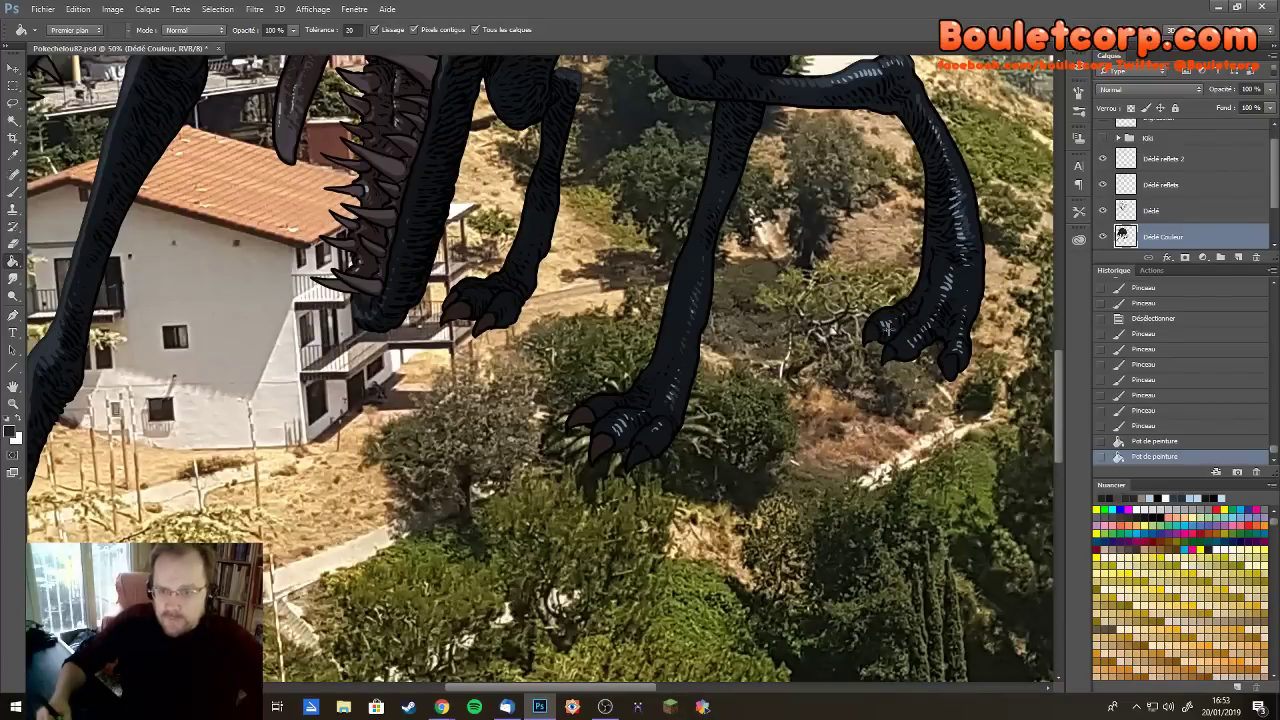
{"action": "left_click", "coordinate": [870, 335]}
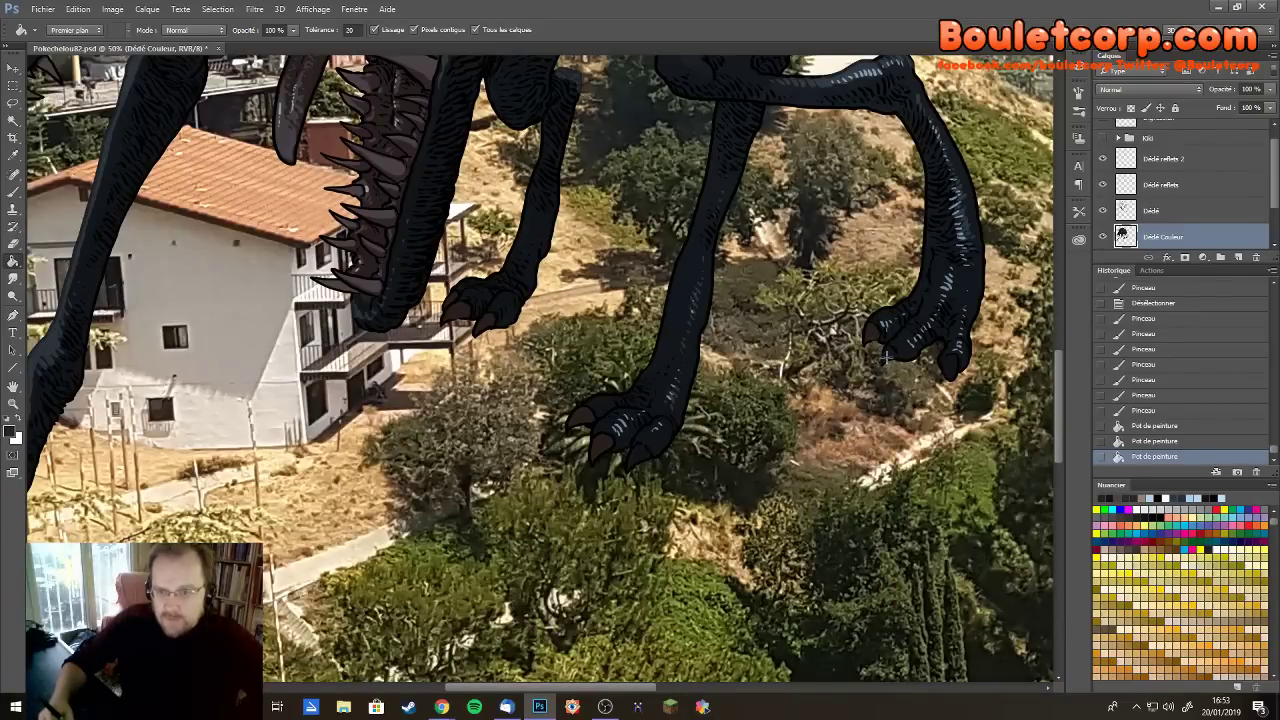
{"action": "left_click", "coordinate": [893, 379]}
{"action": "key", "text": "ctrl+z"}
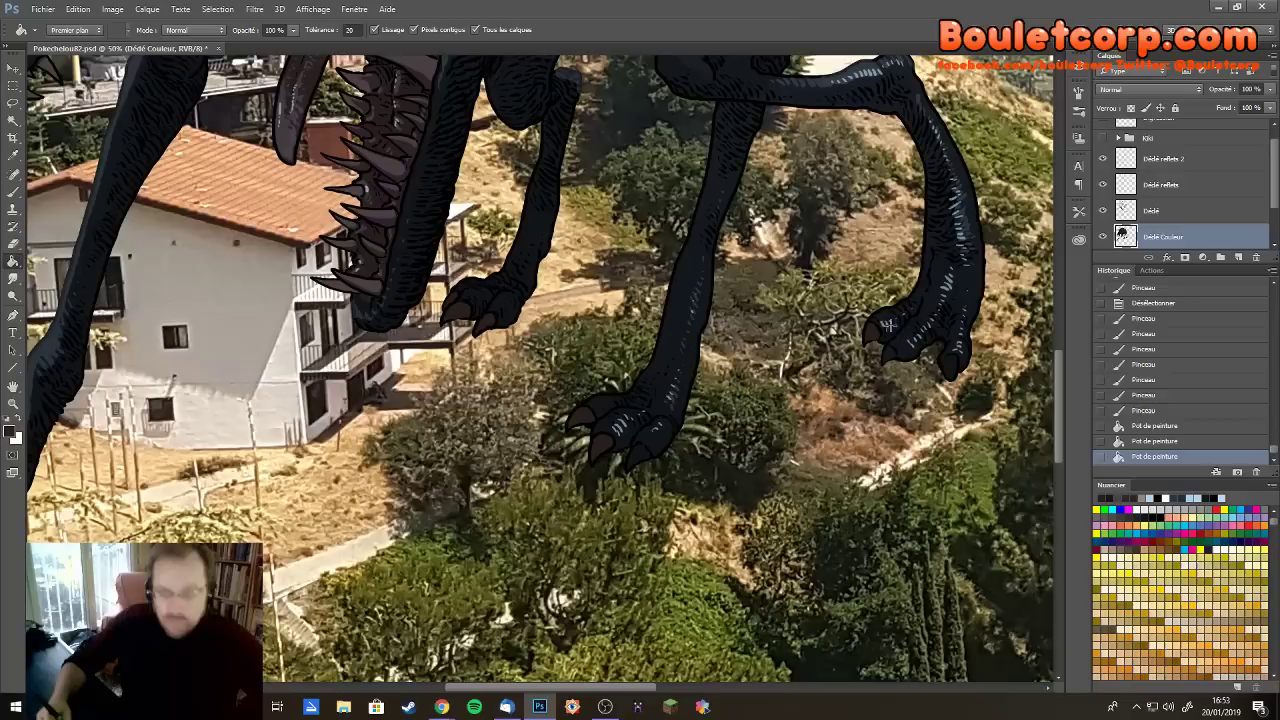
Brush the tooth colour over the remaining claws of both hind feet and show the brown creature's group again
{"action": "key", "text": "b"}
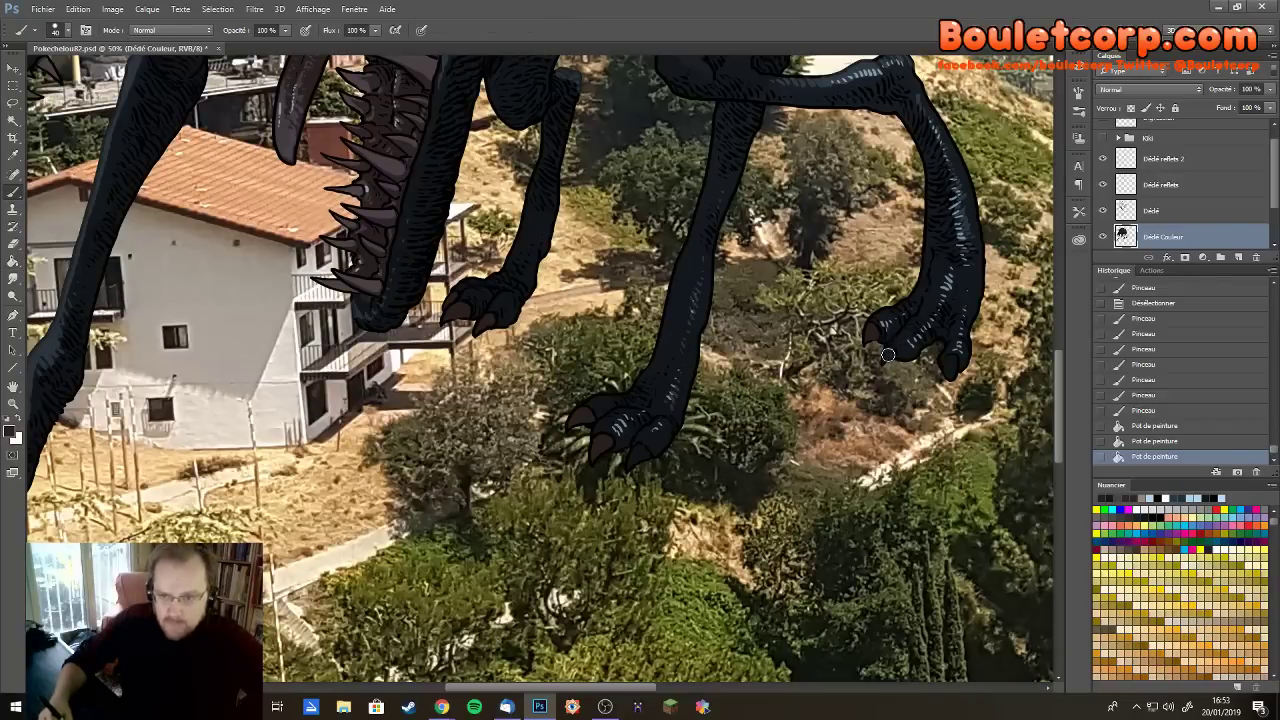
{"action": "left_click_drag", "start_coordinate": [883, 361], "coordinate": [888, 350]}
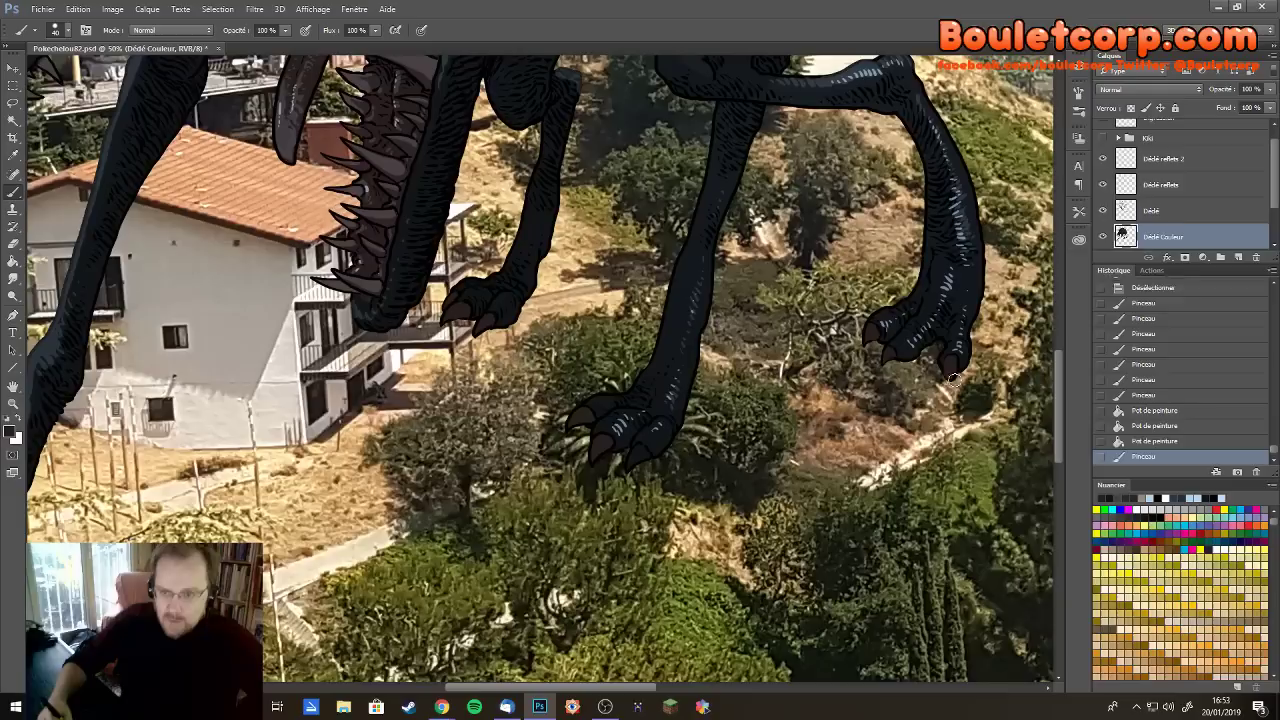
{"action": "left_click_drag", "start_coordinate": [953, 378], "coordinate": [948, 392]}
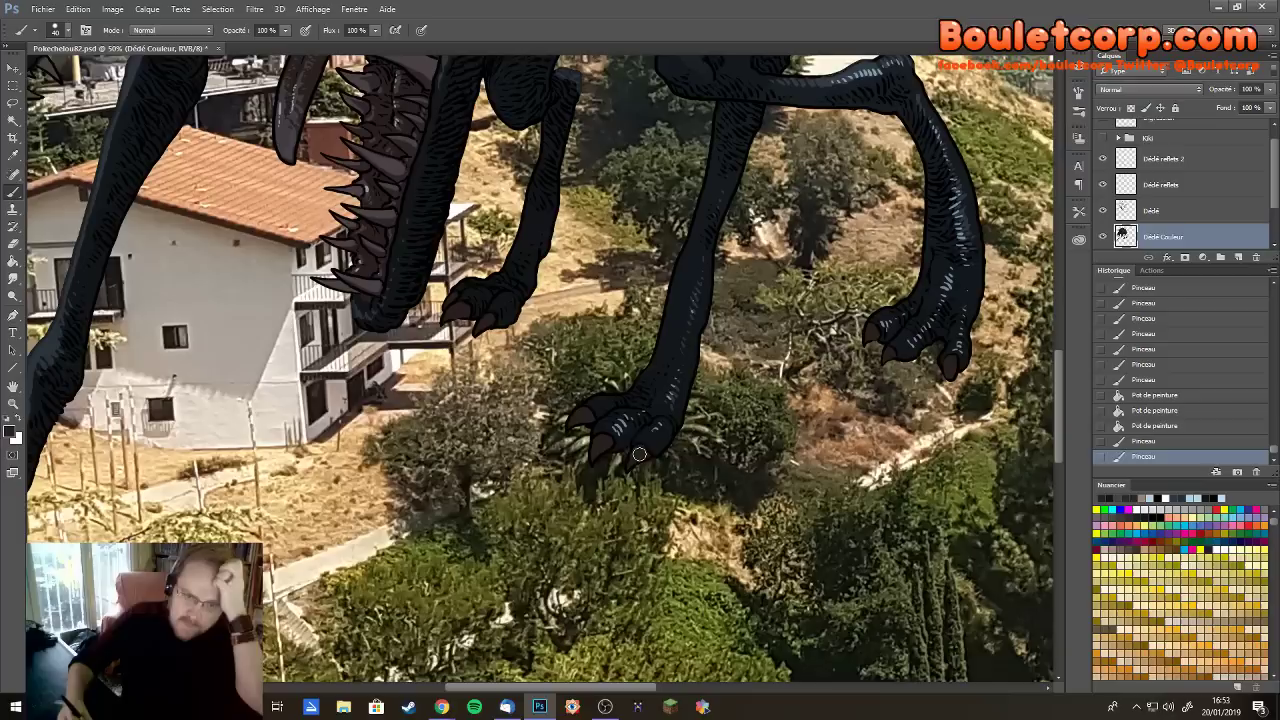
{"action": "left_click_drag", "start_coordinate": [645, 456], "coordinate": [632, 428]}
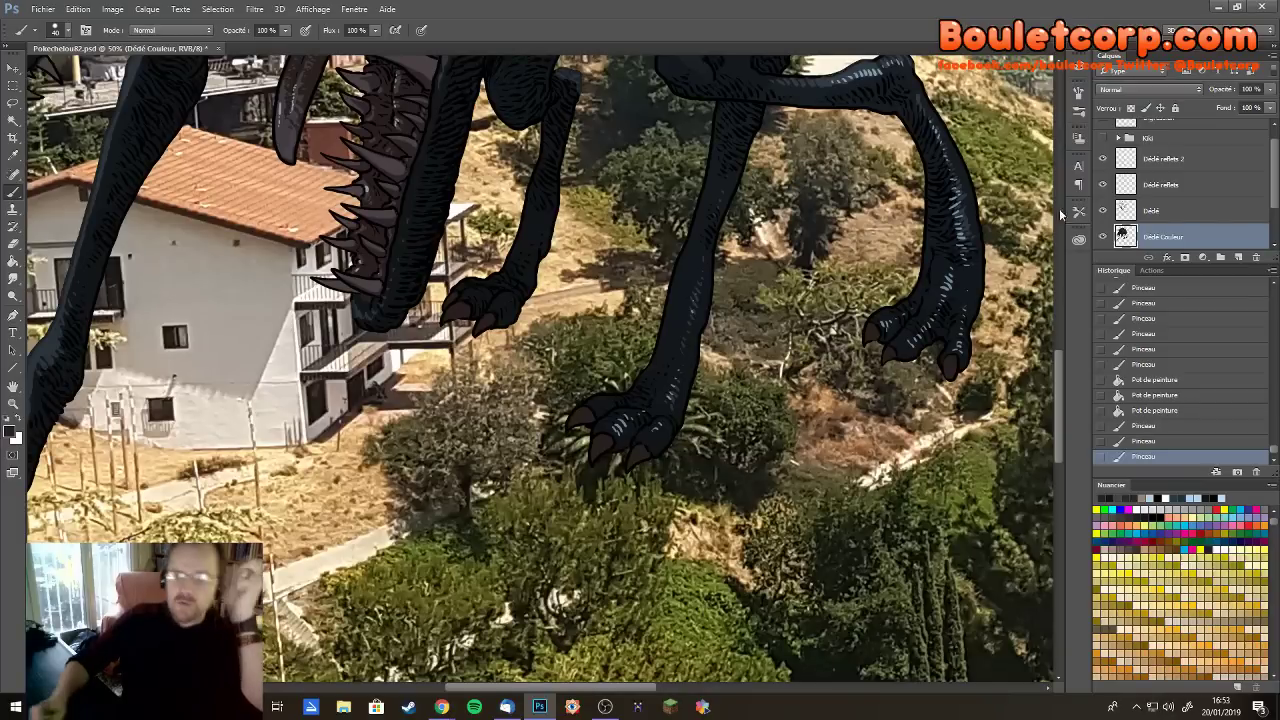
{"action": "left_click", "coordinate": [1101, 140]}
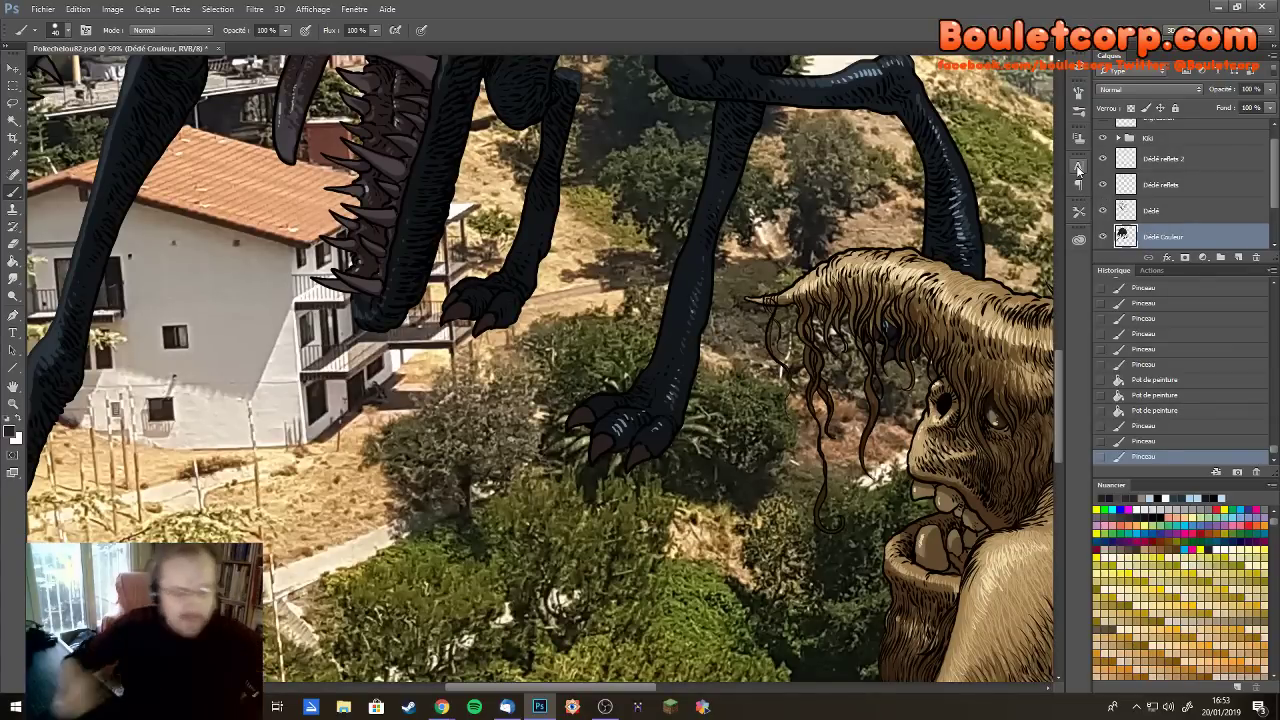
Make the "Dédé reflets" layer active and sample the pale blue of the sky as the brush colour
{"action": "scroll", "coordinate": [578, 310], "scroll_direction": "up", "scroll_amount": 4}
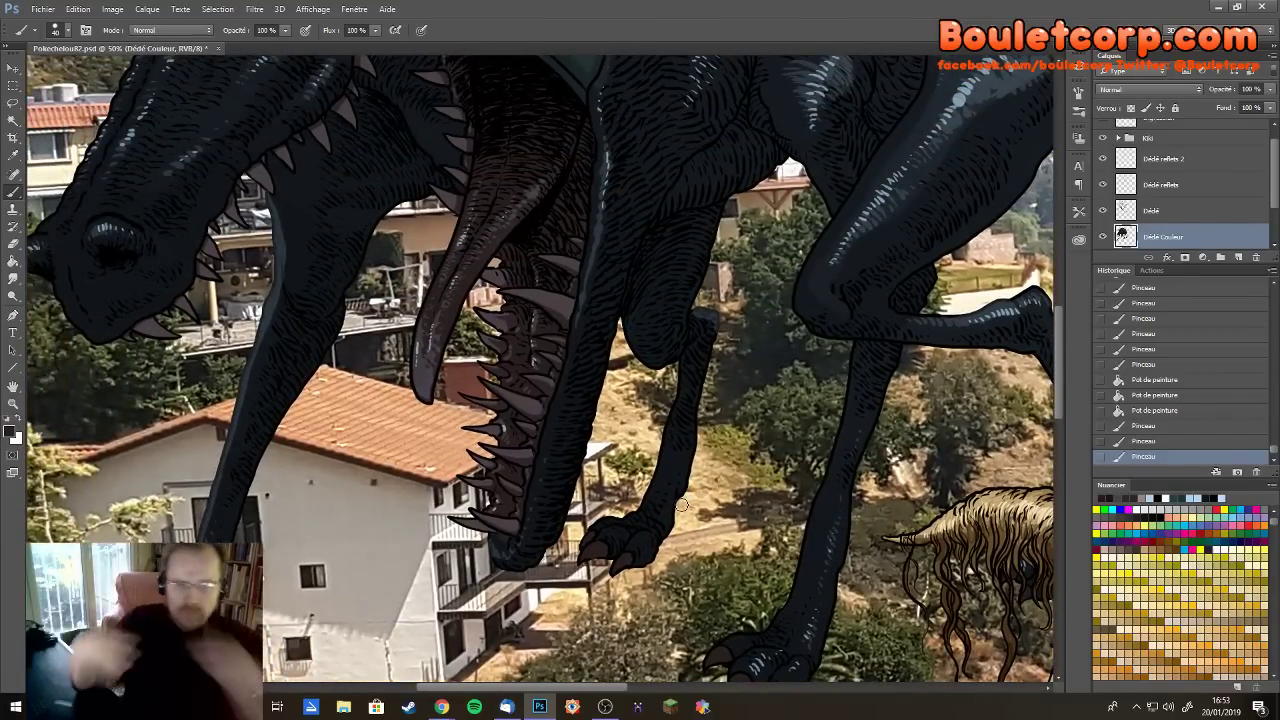
{"action": "left_click_drag", "start_coordinate": [677, 367], "coordinate": [766, 486]}
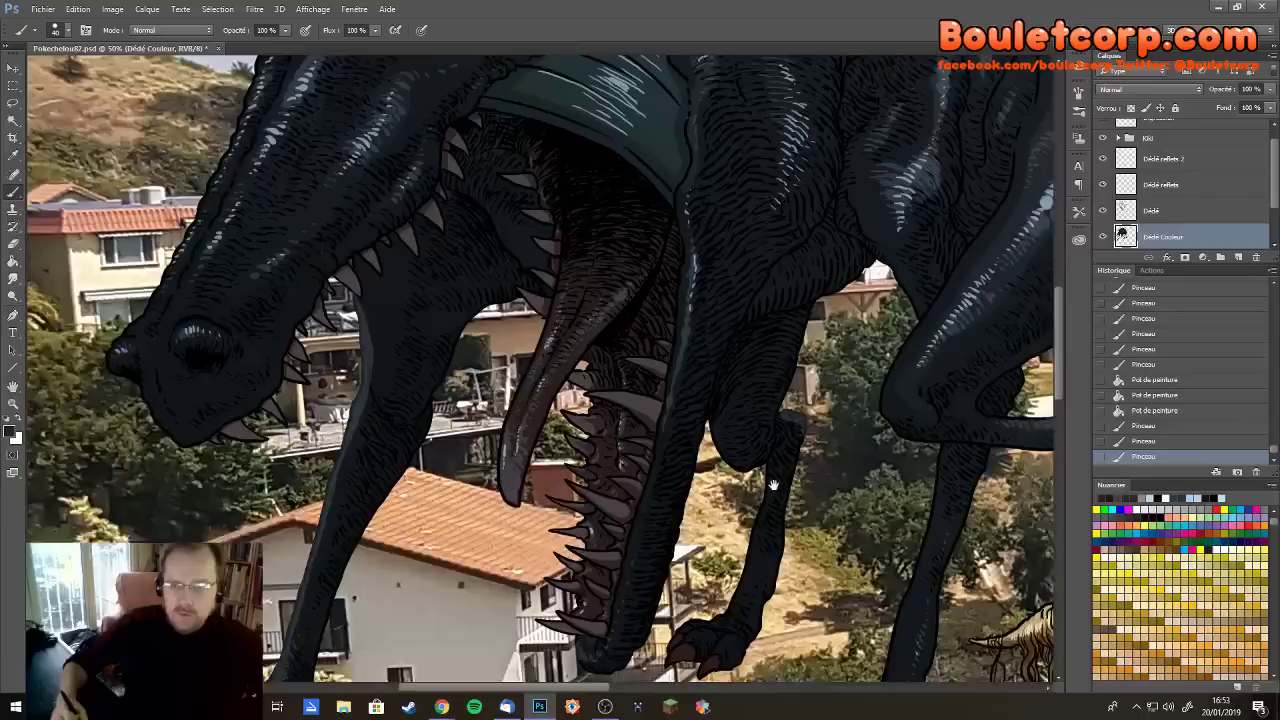
{"action": "left_click", "coordinate": [1189, 185]}
{"action": "left_click_drag", "start_coordinate": [770, 320], "coordinate": [590, 600]}
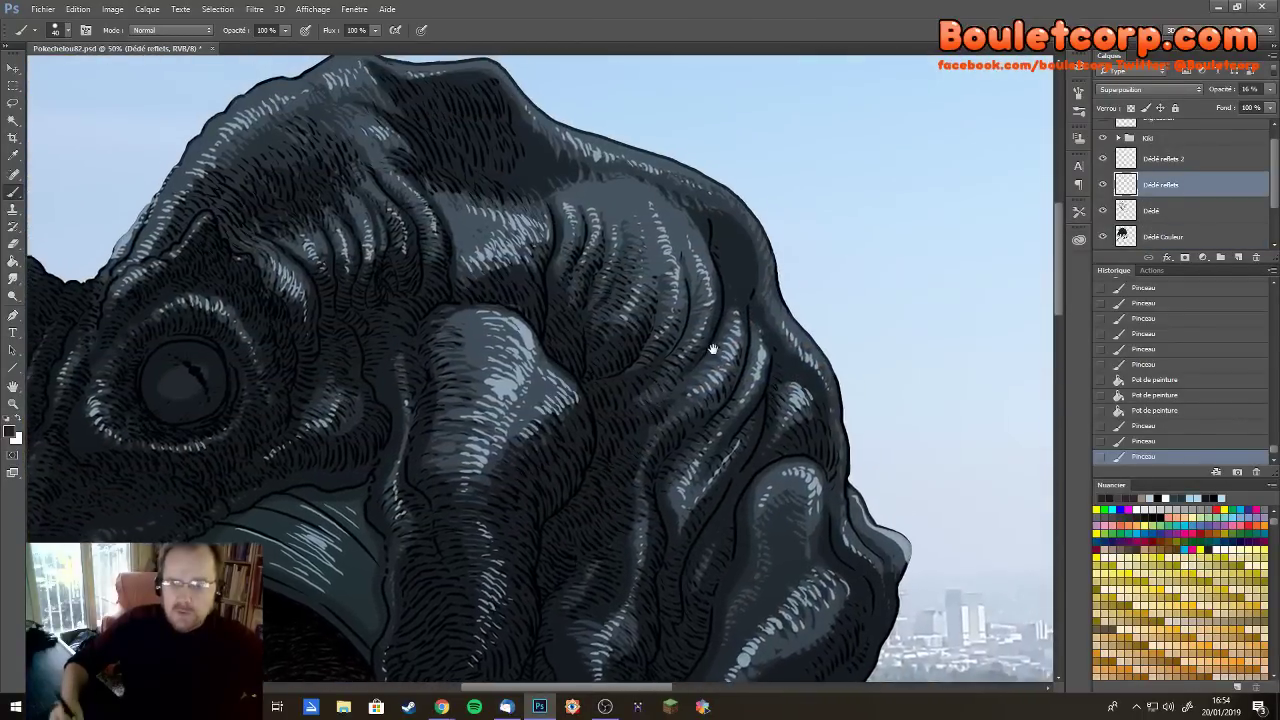
{"action": "left_click", "coordinate": [857, 129], "text": "alt"}
Brush faint sky-blue highlights along the edges of the dark monster's long front leg in front of the house
{"action": "mouse_move", "coordinate": [651, 250]}
{"action": "left_mouse_down"}
{"action": "mouse_move", "coordinate": [400, 403]}
{"action": "mouse_move", "coordinate": [392, 390]}
{"action": "left_mouse_up"}
{"action": "left_click_drag", "start_coordinate": [392, 392], "coordinate": [408, 358]}
{"action": "left_click_drag", "start_coordinate": [408, 360], "coordinate": [420, 328]}
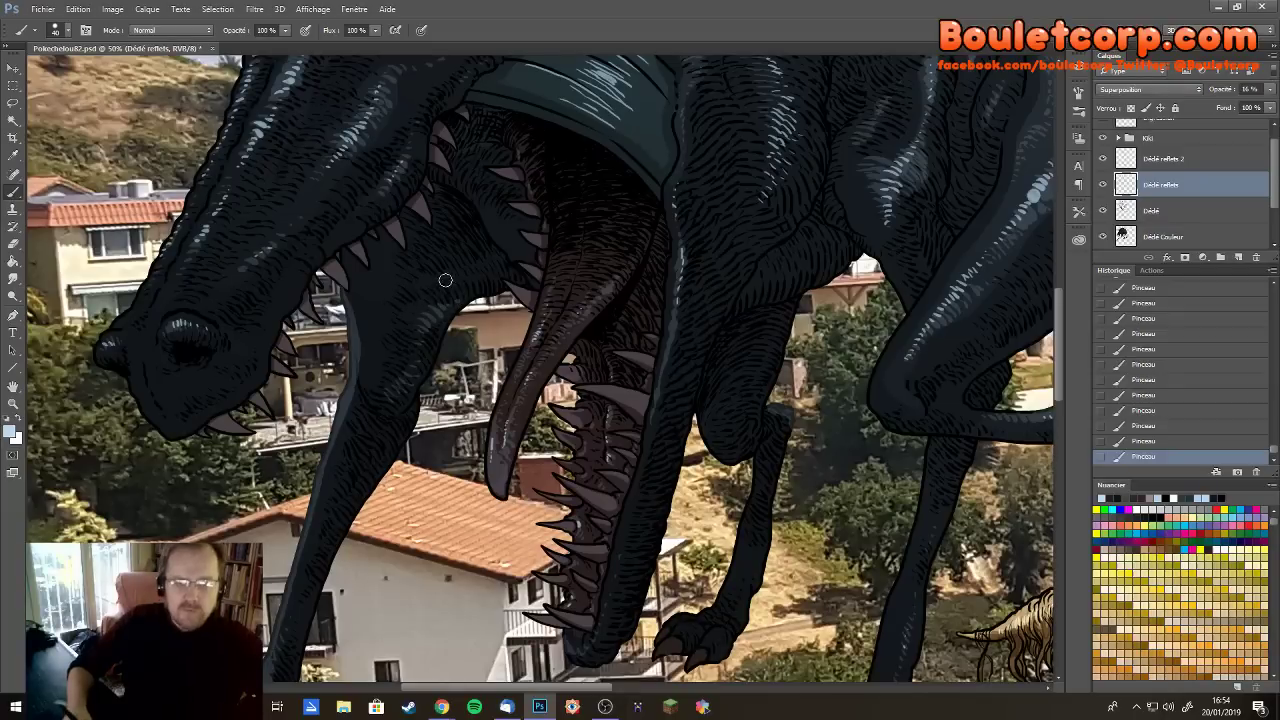
{"action": "scroll", "coordinate": [463, 400], "scroll_direction": "down", "scroll_amount": 3}
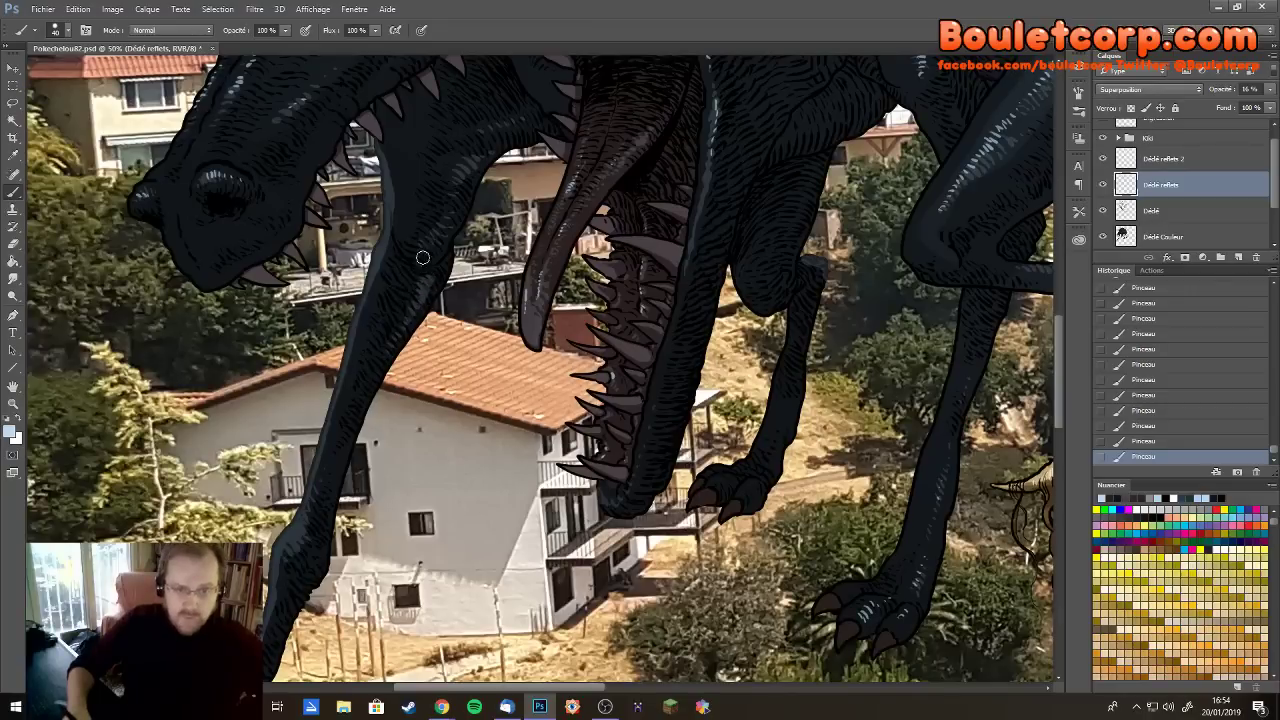
{"action": "scroll", "coordinate": [400, 360], "scroll_direction": "down", "scroll_amount": 3}
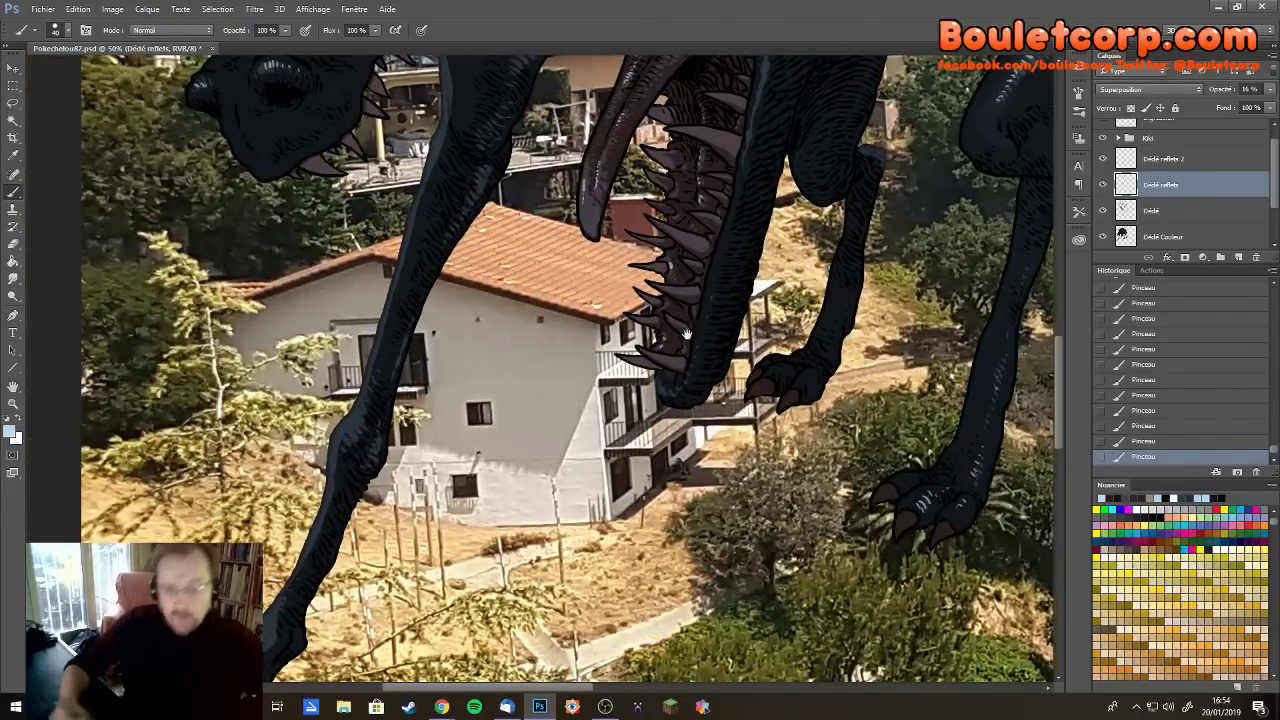
Brush faint highlights along the short forelimb's upper part, the belly edge, the groin folds and the bent hind knee
{"action": "scroll", "coordinate": [407, 385], "scroll_direction": "up", "scroll_amount": 2}
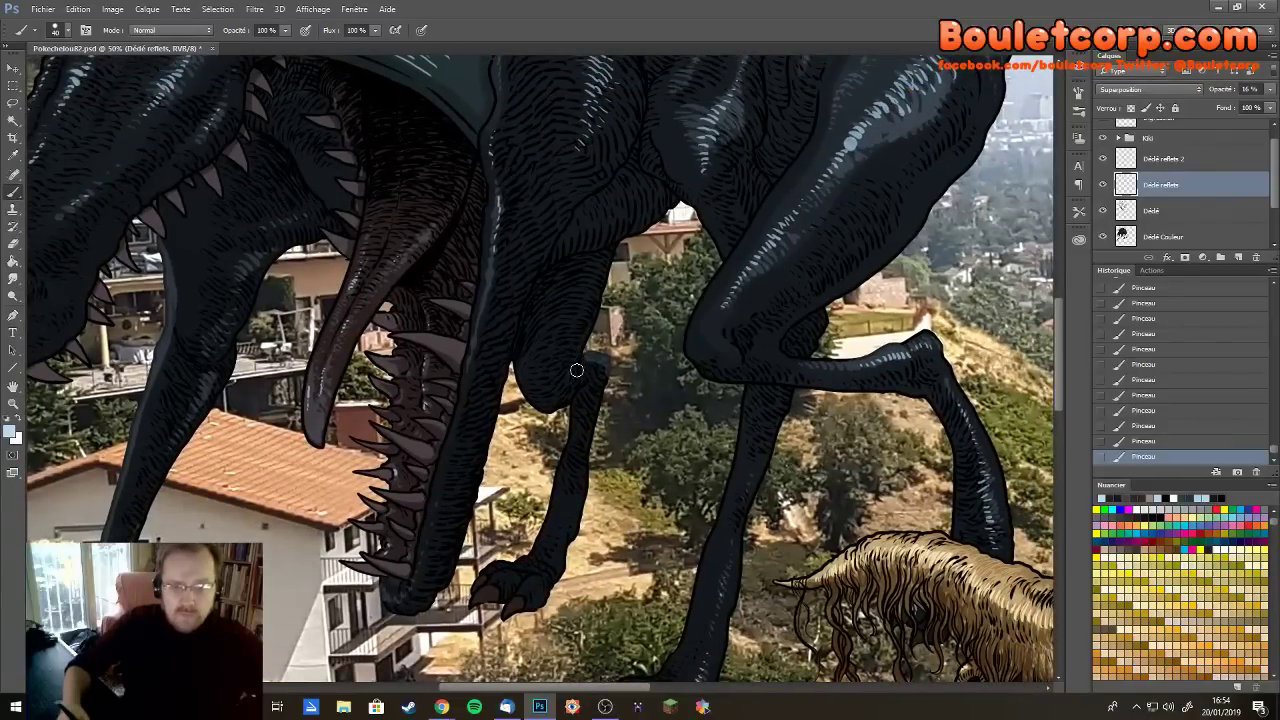
{"action": "mouse_move", "coordinate": [584, 332]}
{"action": "left_mouse_down"}
{"action": "mouse_move", "coordinate": [615, 249]}
{"action": "mouse_move", "coordinate": [598, 274]}
{"action": "mouse_move", "coordinate": [612, 246]}
{"action": "left_mouse_up"}
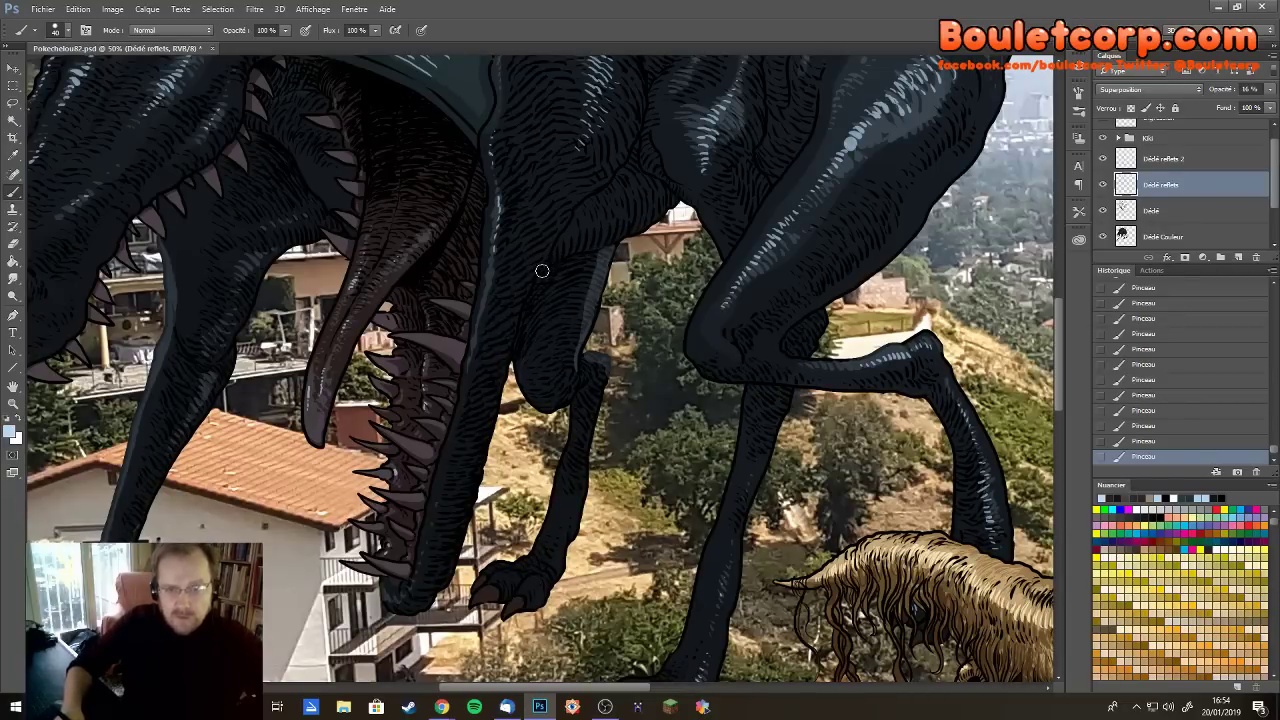
{"action": "left_click_drag", "start_coordinate": [542, 271], "coordinate": [666, 205]}
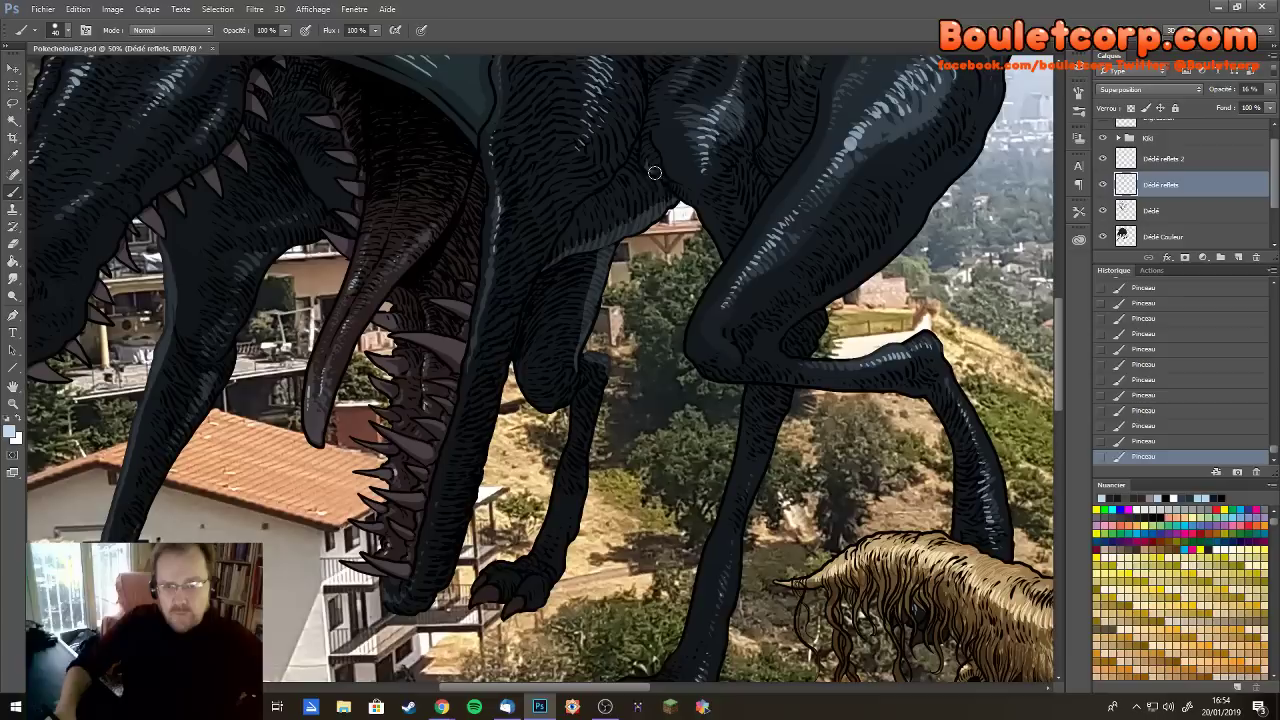
{"action": "mouse_move", "coordinate": [654, 173]}
{"action": "left_mouse_down"}
{"action": "mouse_move", "coordinate": [723, 251]}
{"action": "mouse_move", "coordinate": [660, 253]}
{"action": "left_mouse_up"}
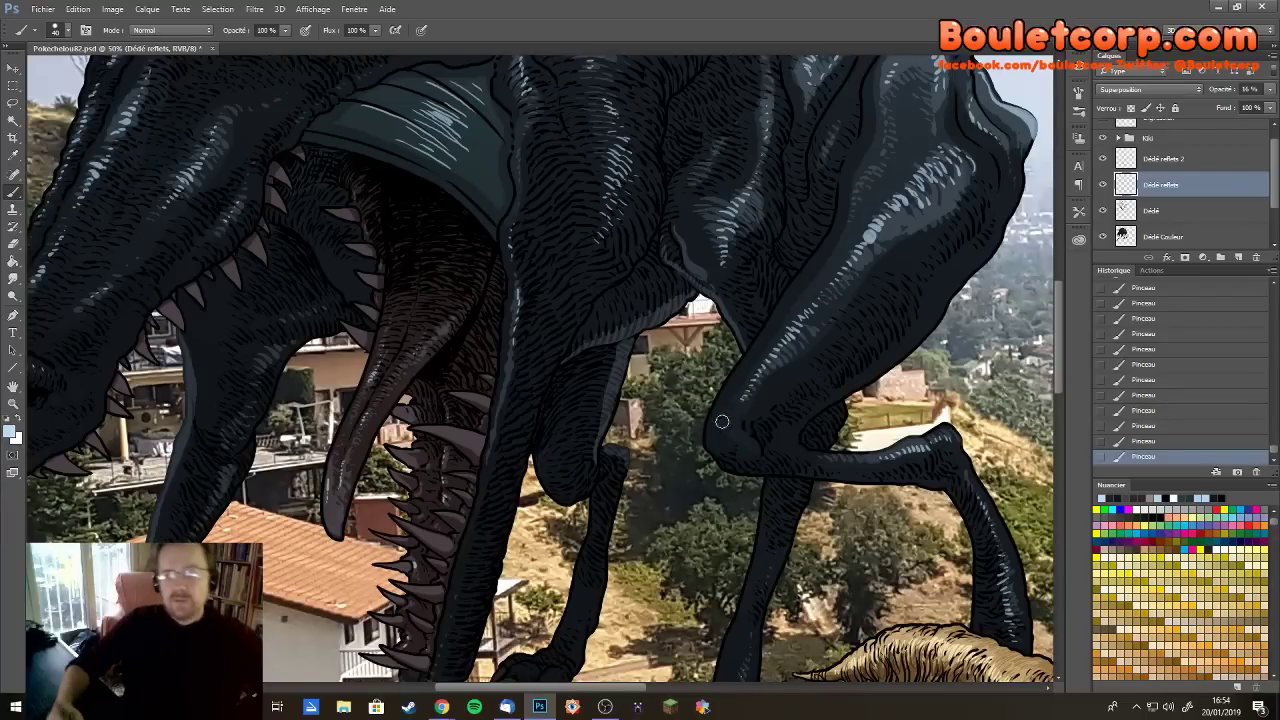
{"action": "left_click_drag", "start_coordinate": [734, 426], "coordinate": [731, 436]}
{"action": "left_click", "coordinate": [749, 451]}
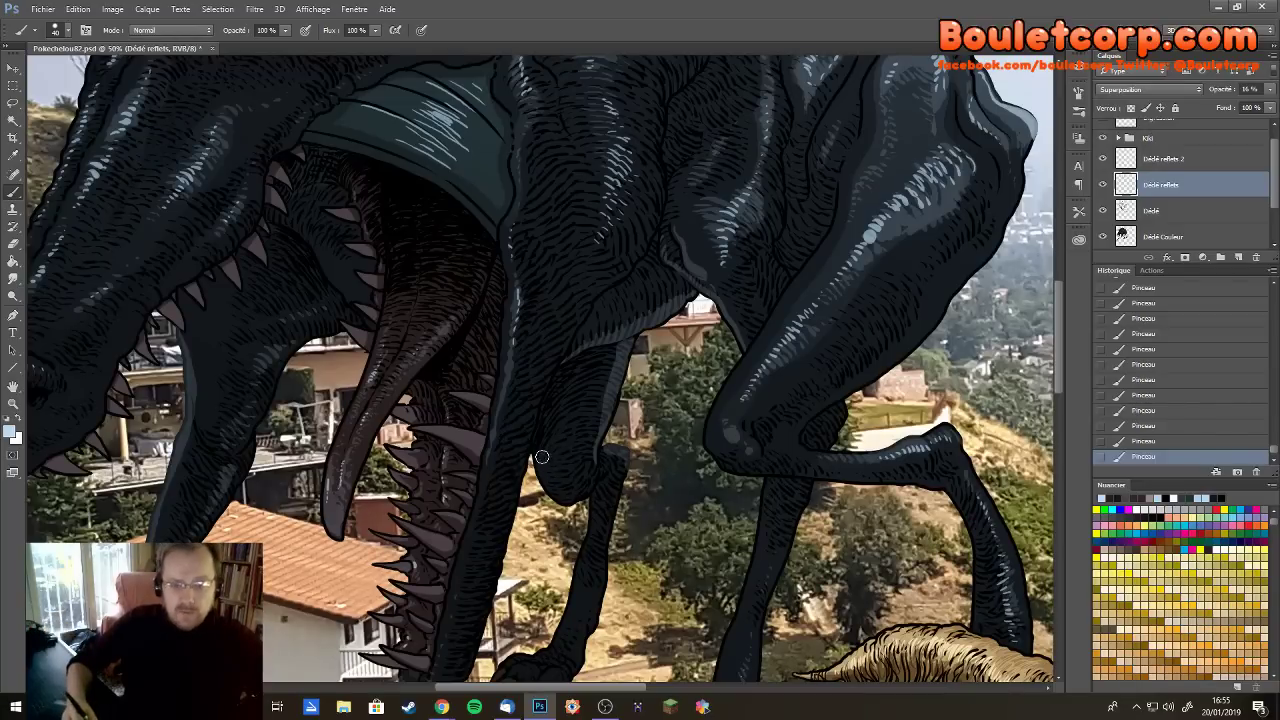
Brush faint highlights over the dark monster's snout and along its short forelimb down to the claws
{"action": "scroll", "coordinate": [579, 479], "scroll_direction": "down", "scroll_amount": 3}
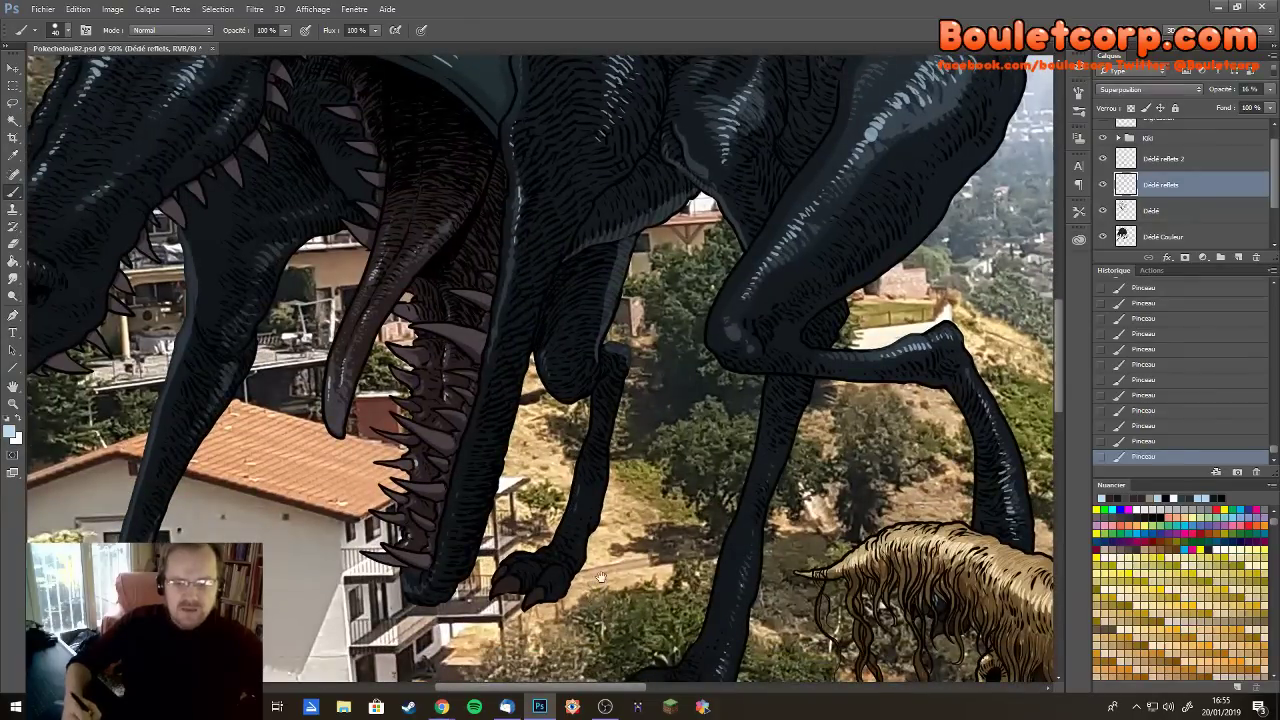
{"action": "left_click_drag", "start_coordinate": [278, 210], "coordinate": [578, 360]}
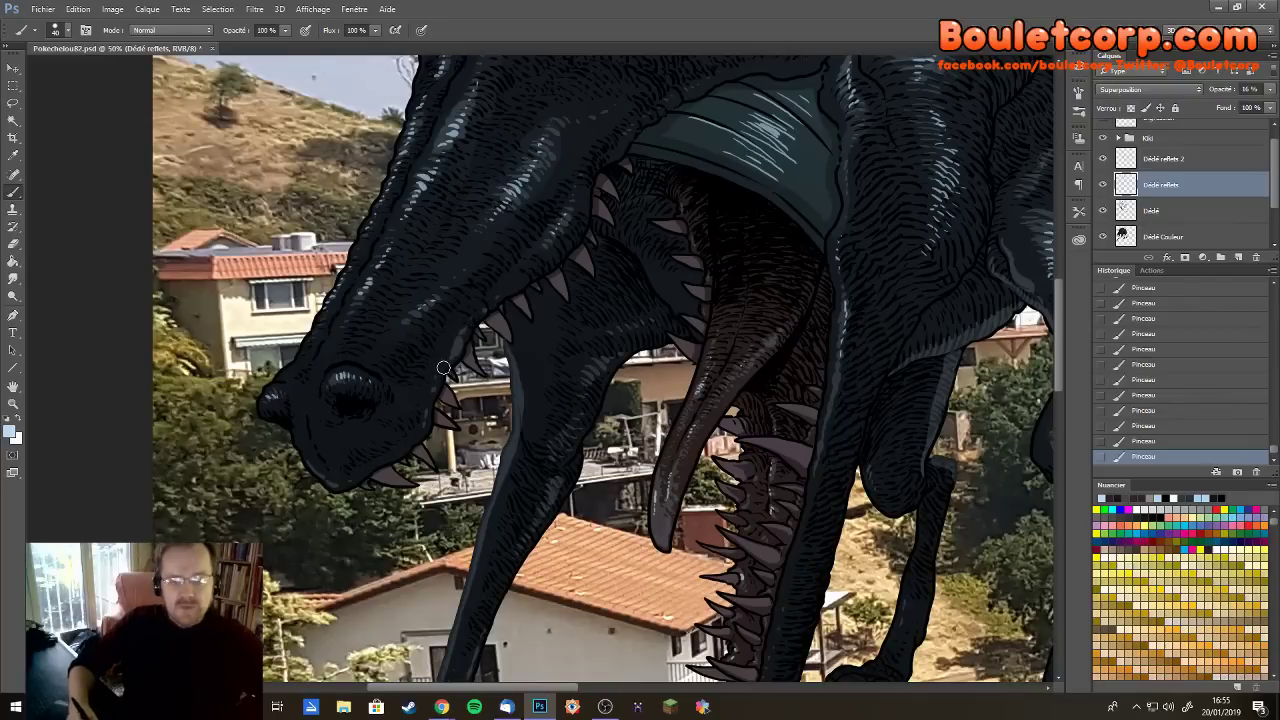
{"action": "left_click_drag", "start_coordinate": [734, 249], "coordinate": [600, 514]}
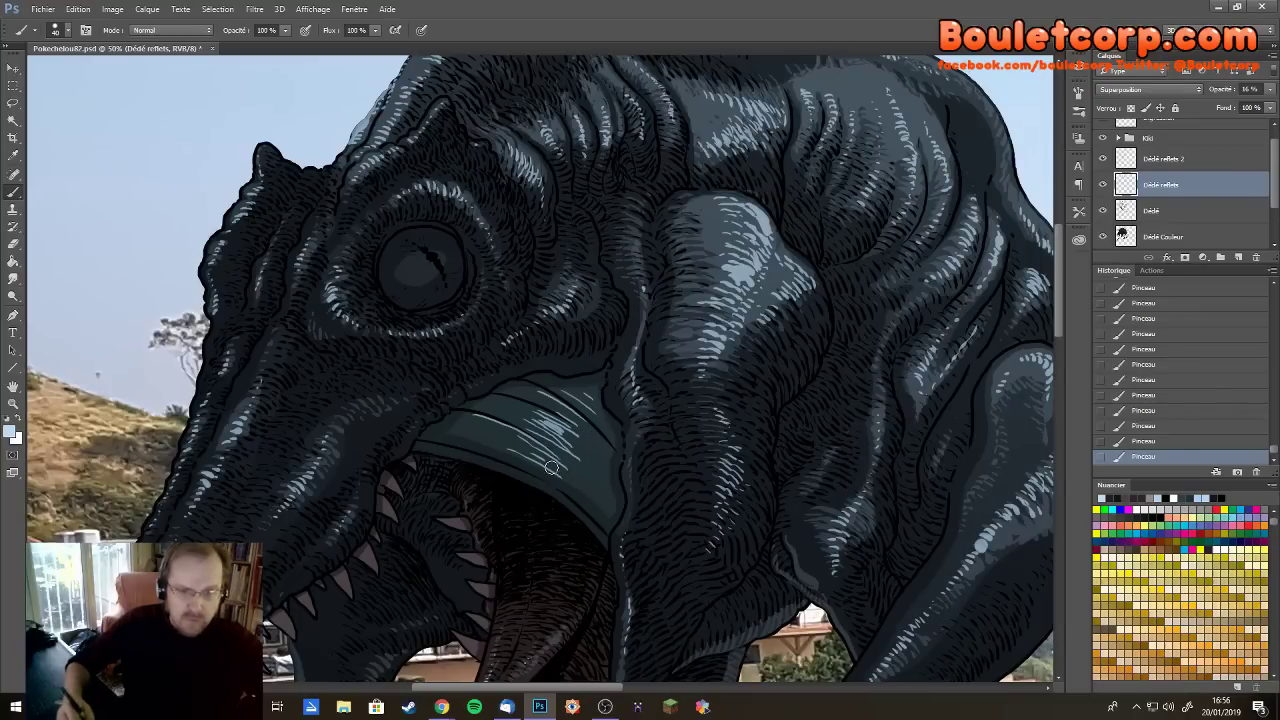
{"action": "left_click_drag", "start_coordinate": [552, 507], "coordinate": [668, 344]}
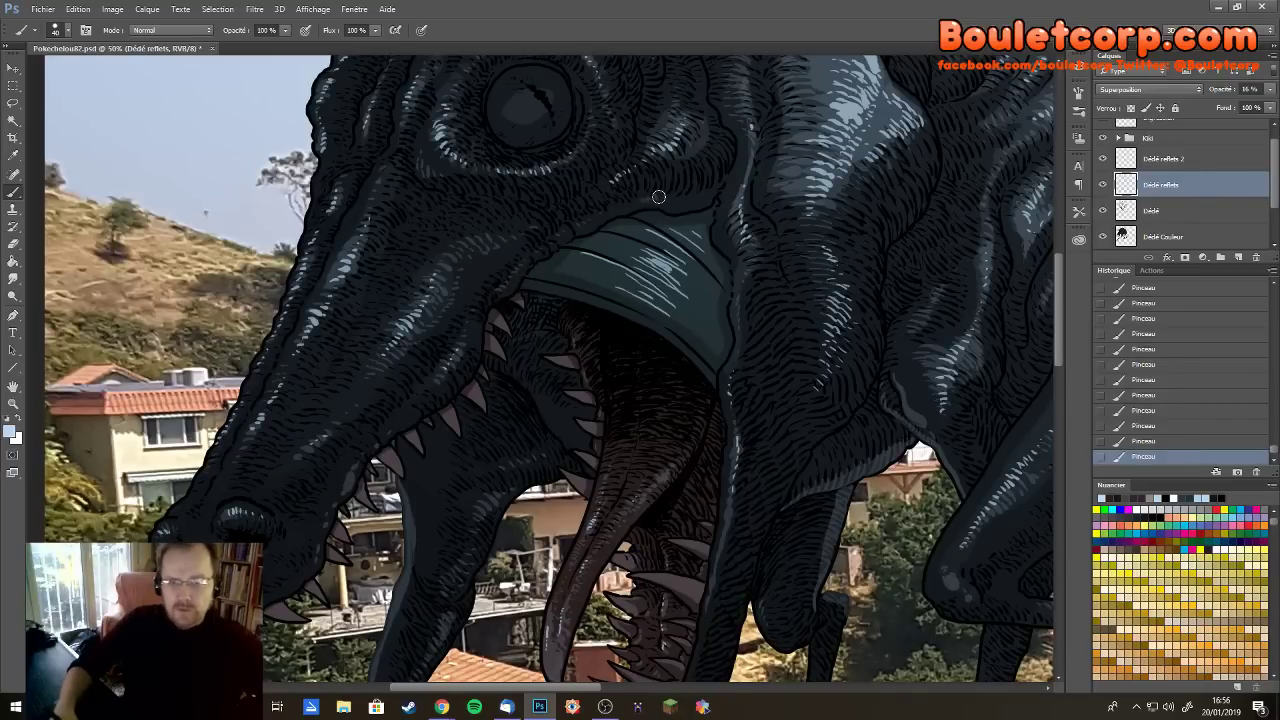
{"action": "mouse_move", "coordinate": [800, 430]}
{"action": "left_mouse_down"}
{"action": "mouse_move", "coordinate": [578, 275]}
{"action": "mouse_move", "coordinate": [653, 95]}
{"action": "left_mouse_up"}
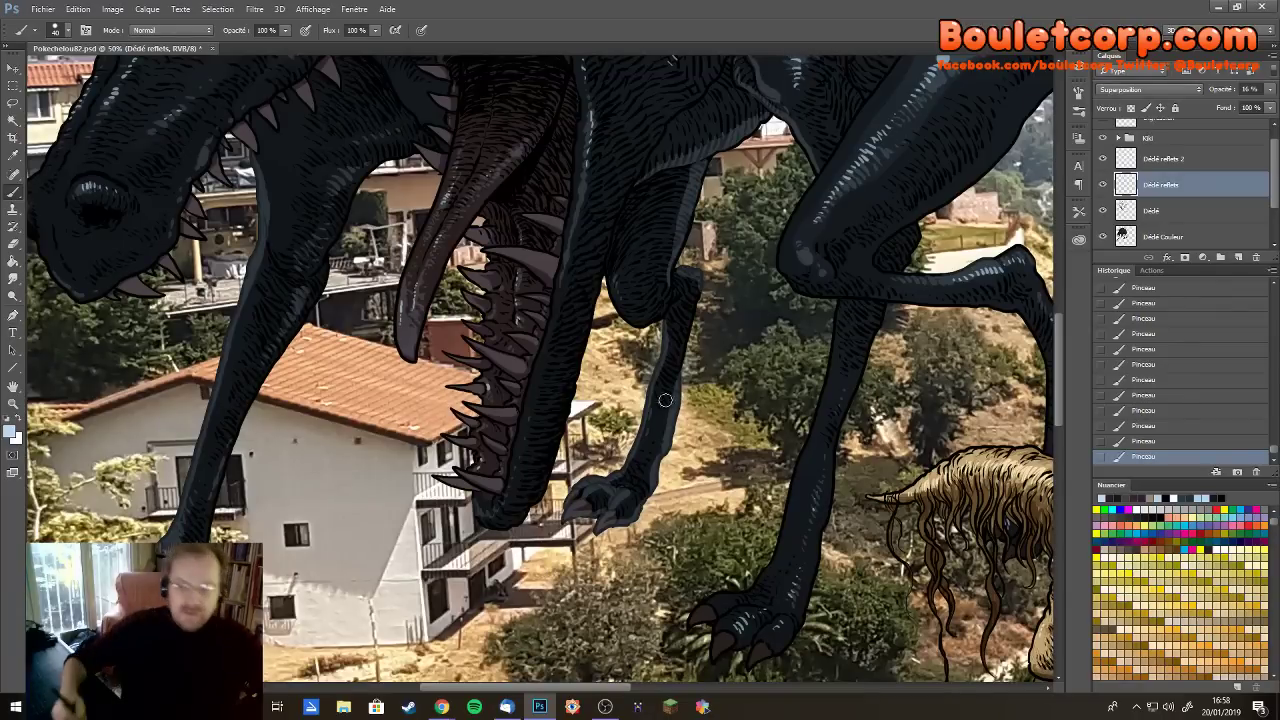
Make the "Dédé Couleur" layer active and paint the dark monster's whole eyeball with a dark brown-orange swatch colour
{"action": "scroll", "coordinate": [686, 357], "scroll_direction": "down", "scroll_amount": 4}
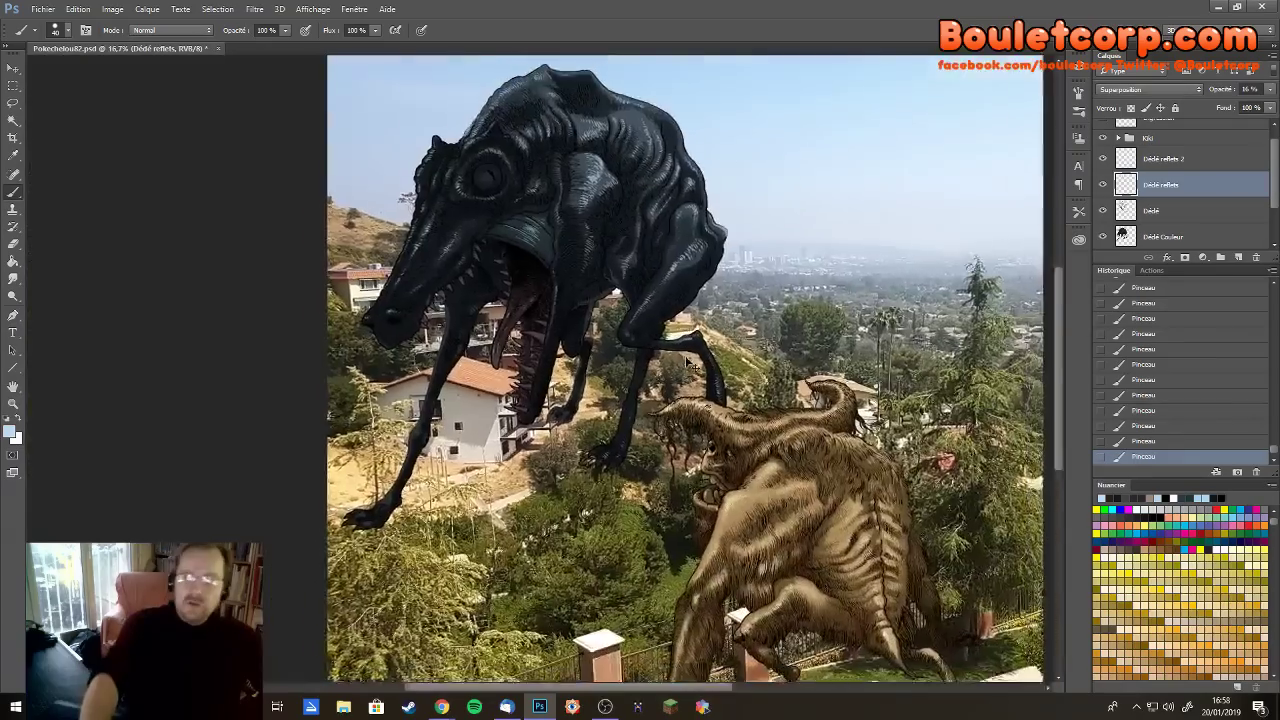
{"action": "scroll", "coordinate": [686, 357], "scroll_direction": "up", "scroll_amount": 5}
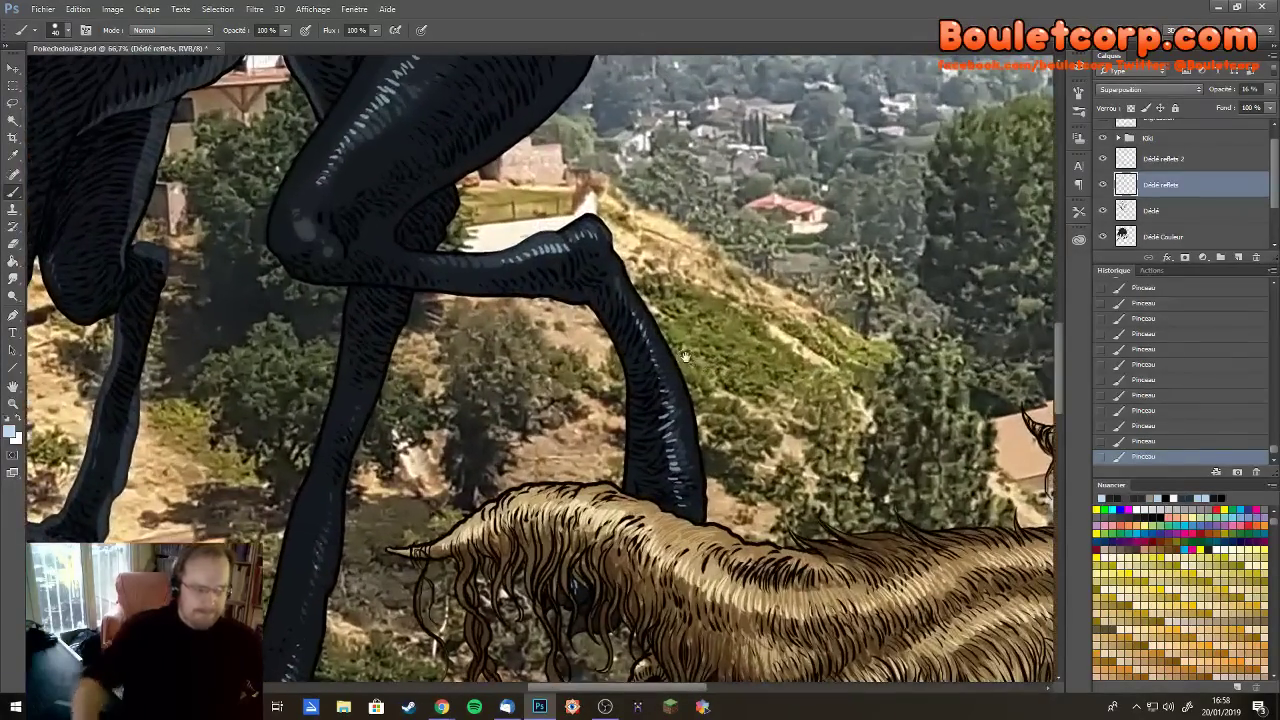
{"action": "left_click_drag", "start_coordinate": [686, 357], "coordinate": [612, 494]}
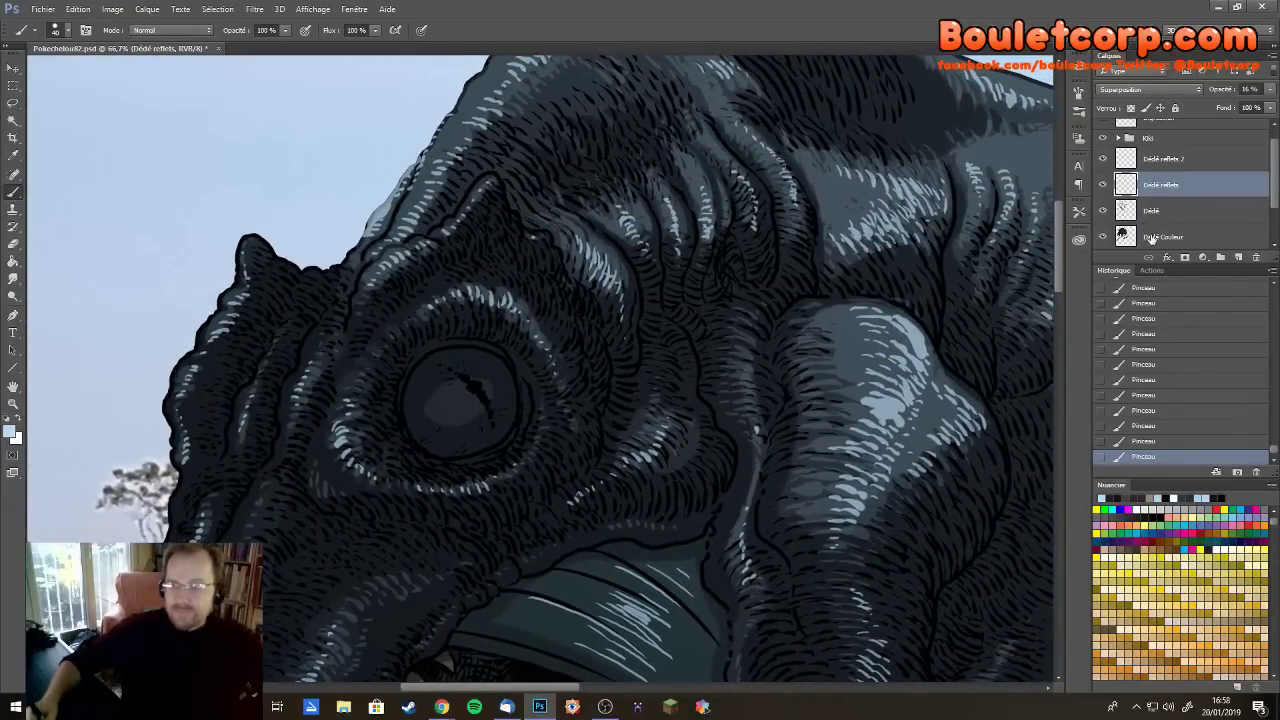
{"action": "left_click", "coordinate": [1151, 237]}
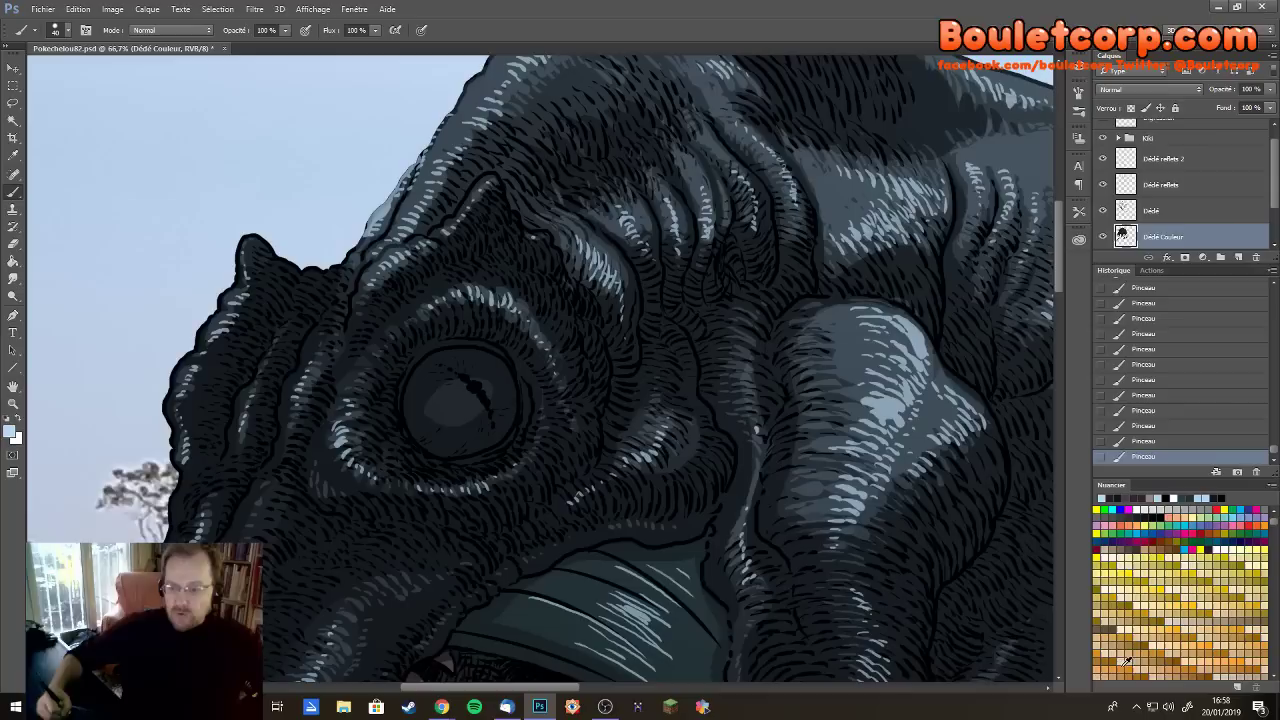
{"action": "left_click", "coordinate": [1129, 668]}
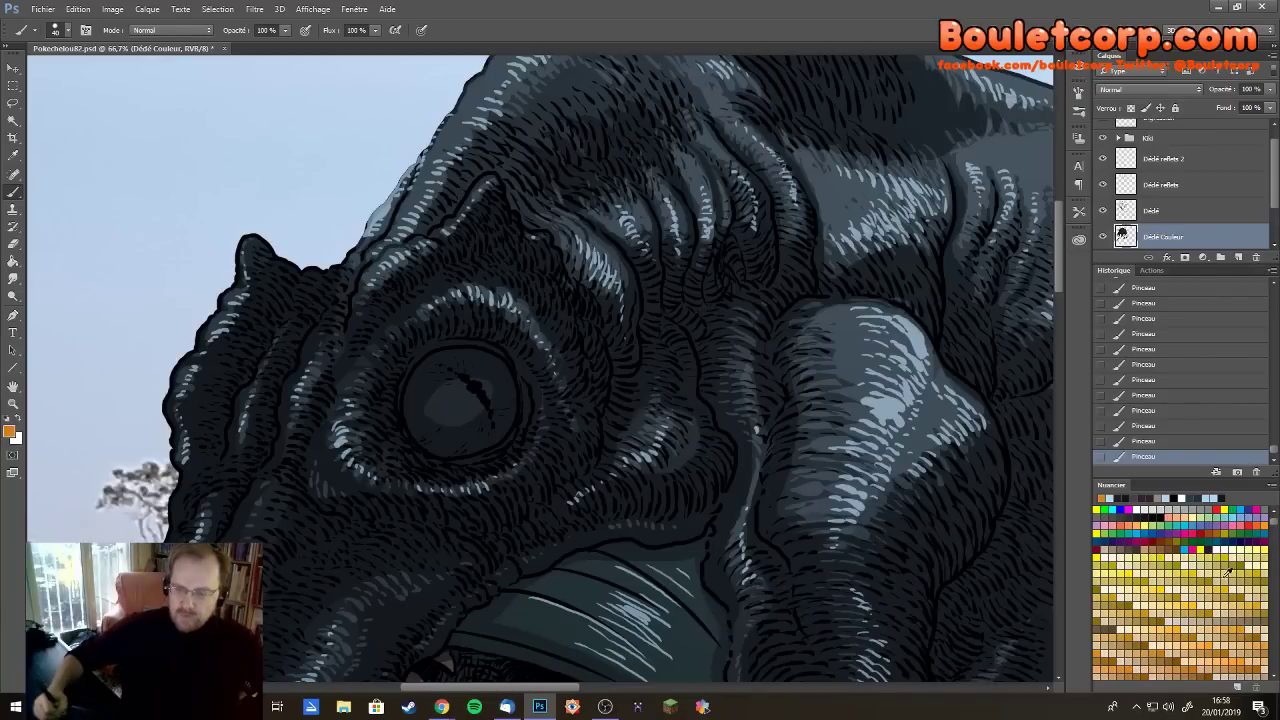
{"action": "left_click_drag", "start_coordinate": [1274, 524], "coordinate": [1272, 534]}
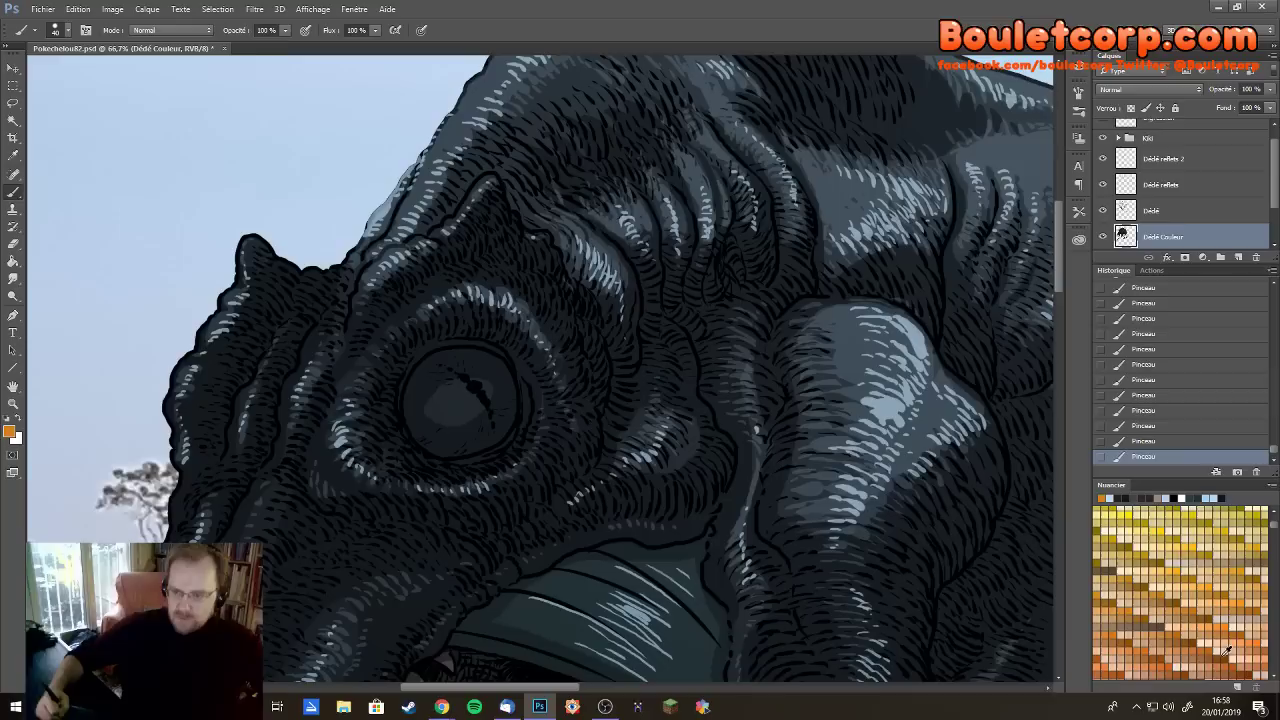
{"action": "left_click", "coordinate": [1228, 656]}
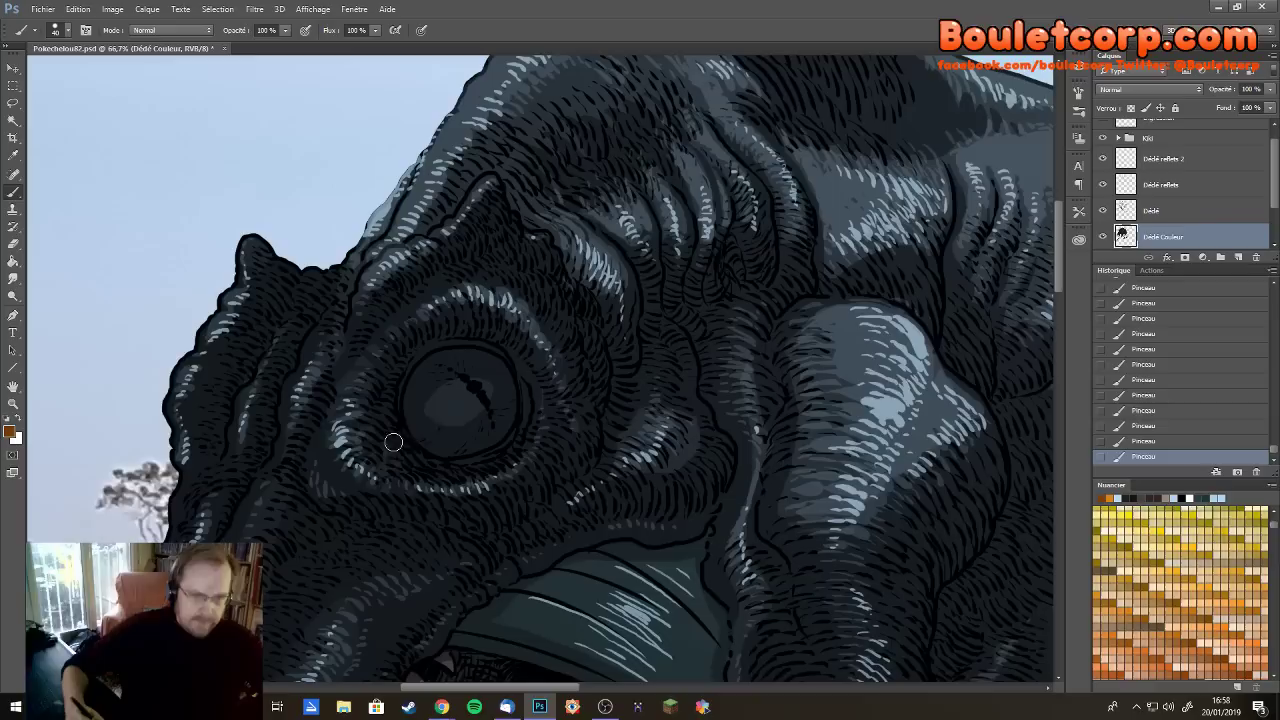
{"action": "mouse_move", "coordinate": [435, 410]}
{"action": "left_mouse_down"}
{"action": "mouse_move", "coordinate": [485, 419]}
{"action": "mouse_move", "coordinate": [465, 371]}
{"action": "mouse_move", "coordinate": [426, 383]}
{"action": "mouse_move", "coordinate": [430, 429]}
{"action": "mouse_move", "coordinate": [450, 435]}
{"action": "mouse_move", "coordinate": [469, 406]}
{"action": "mouse_move", "coordinate": [461, 374]}
{"action": "mouse_move", "coordinate": [422, 380]}
{"action": "mouse_move", "coordinate": [426, 403]}
{"action": "mouse_move", "coordinate": [473, 374]}
{"action": "mouse_move", "coordinate": [451, 356]}
{"action": "mouse_move", "coordinate": [431, 370]}
{"action": "mouse_move", "coordinate": [494, 368]}
{"action": "mouse_move", "coordinate": [462, 384]}
{"action": "mouse_move", "coordinate": [439, 370]}
{"action": "mouse_move", "coordinate": [413, 394]}
{"action": "mouse_move", "coordinate": [425, 427]}
{"action": "mouse_move", "coordinate": [437, 384]}
{"action": "mouse_move", "coordinate": [472, 356]}
{"action": "mouse_move", "coordinate": [460, 359]}
{"action": "mouse_move", "coordinate": [500, 396]}
{"action": "mouse_move", "coordinate": [476, 404]}
{"action": "mouse_move", "coordinate": [473, 424]}
{"action": "mouse_move", "coordinate": [382, 311]}
{"action": "mouse_move", "coordinate": [446, 446]}
{"action": "mouse_move", "coordinate": [457, 441]}
{"action": "mouse_move", "coordinate": [446, 441]}
{"action": "mouse_move", "coordinate": [448, 417]}
{"action": "mouse_move", "coordinate": [460, 428]}
{"action": "mouse_move", "coordinate": [431, 423]}
{"action": "mouse_move", "coordinate": [411, 399]}
{"action": "mouse_move", "coordinate": [427, 438]}
{"action": "mouse_move", "coordinate": [453, 448]}
{"action": "mouse_move", "coordinate": [507, 401]}
{"action": "left_mouse_up"}
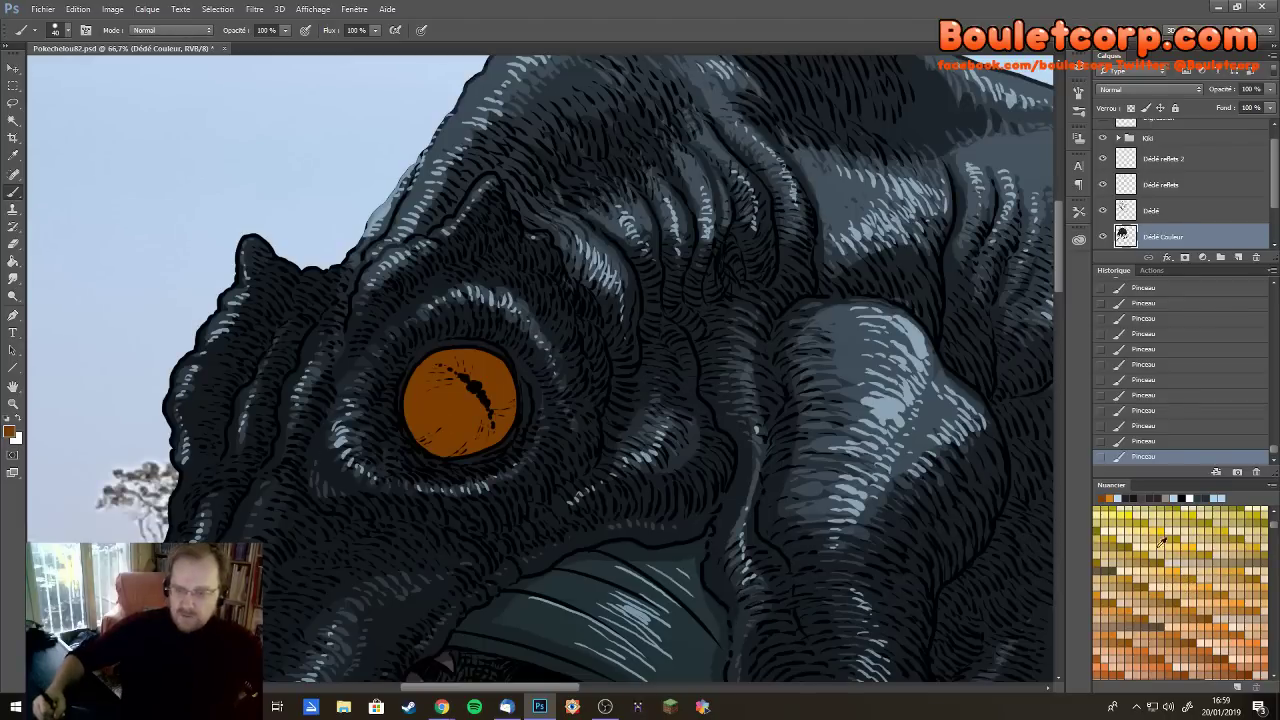
Set the foreground colour to a35e1b and paint a lighter area over the eyeball, leaving its lower edge dark
{"action": "left_click", "coordinate": [11, 432]}
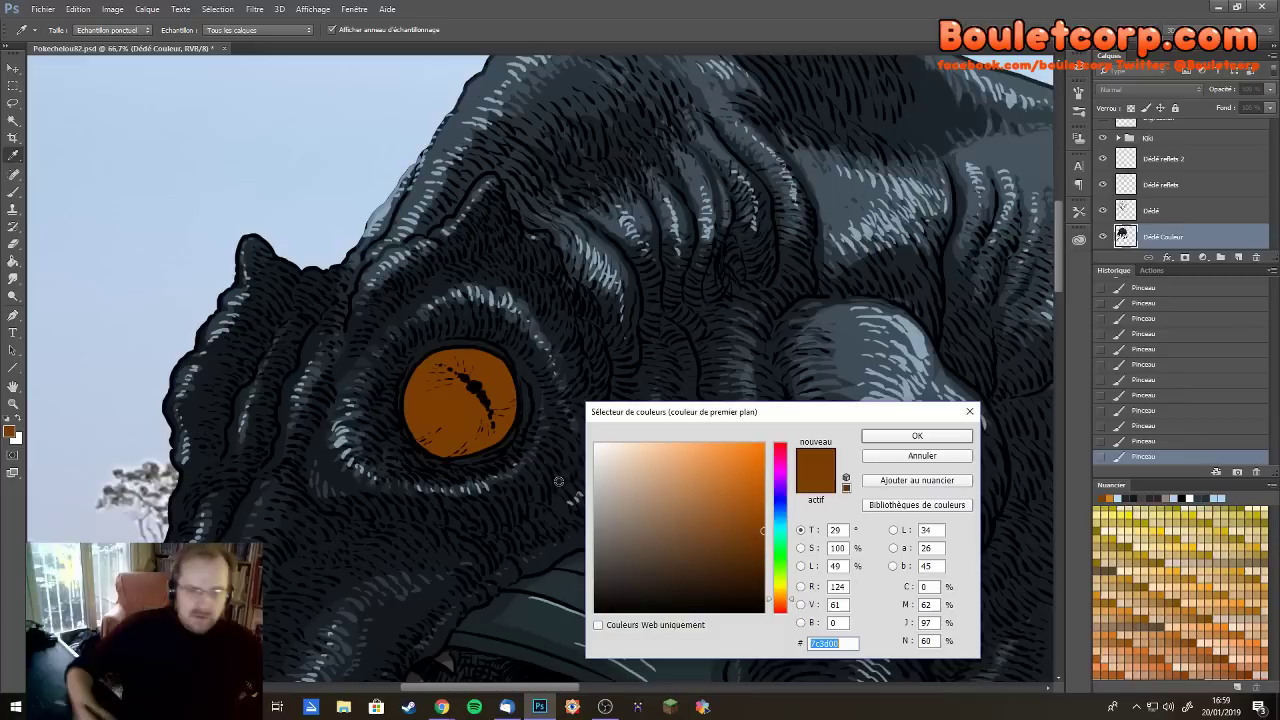
{"action": "left_click_drag", "start_coordinate": [751, 512], "coordinate": [737, 503]}
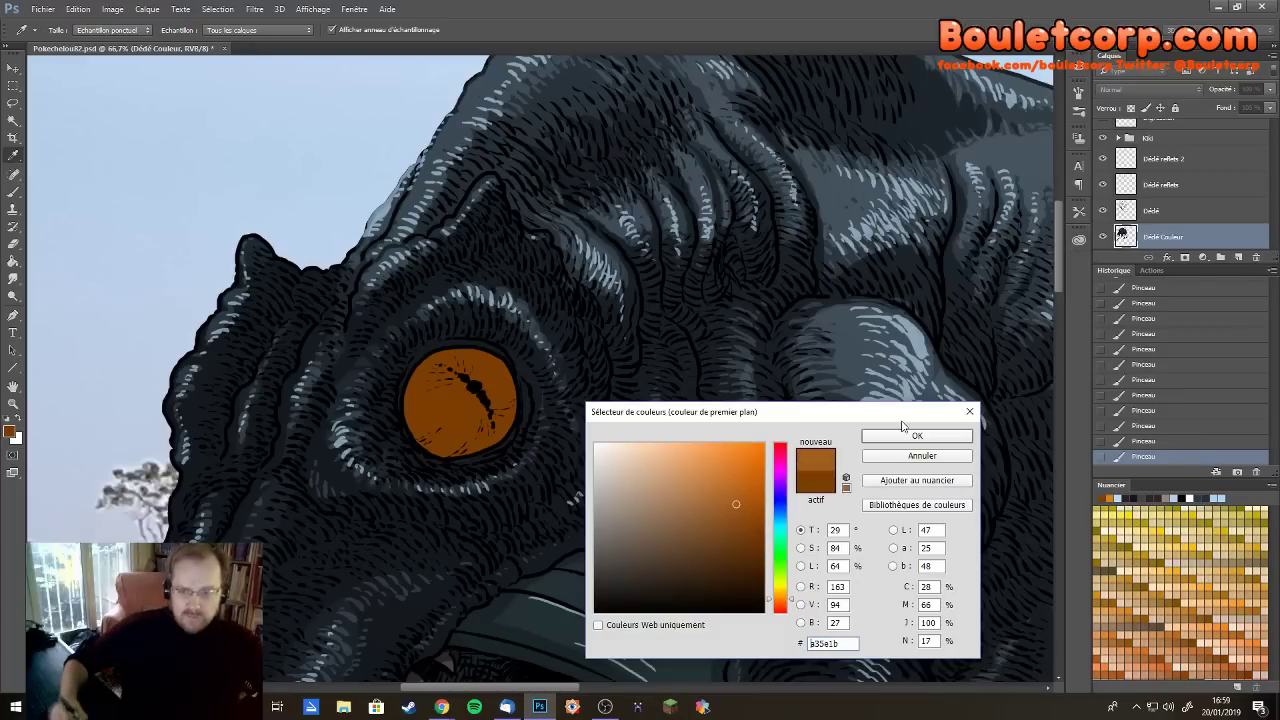
{"action": "left_click", "coordinate": [912, 436]}
{"action": "key", "text": "b"}
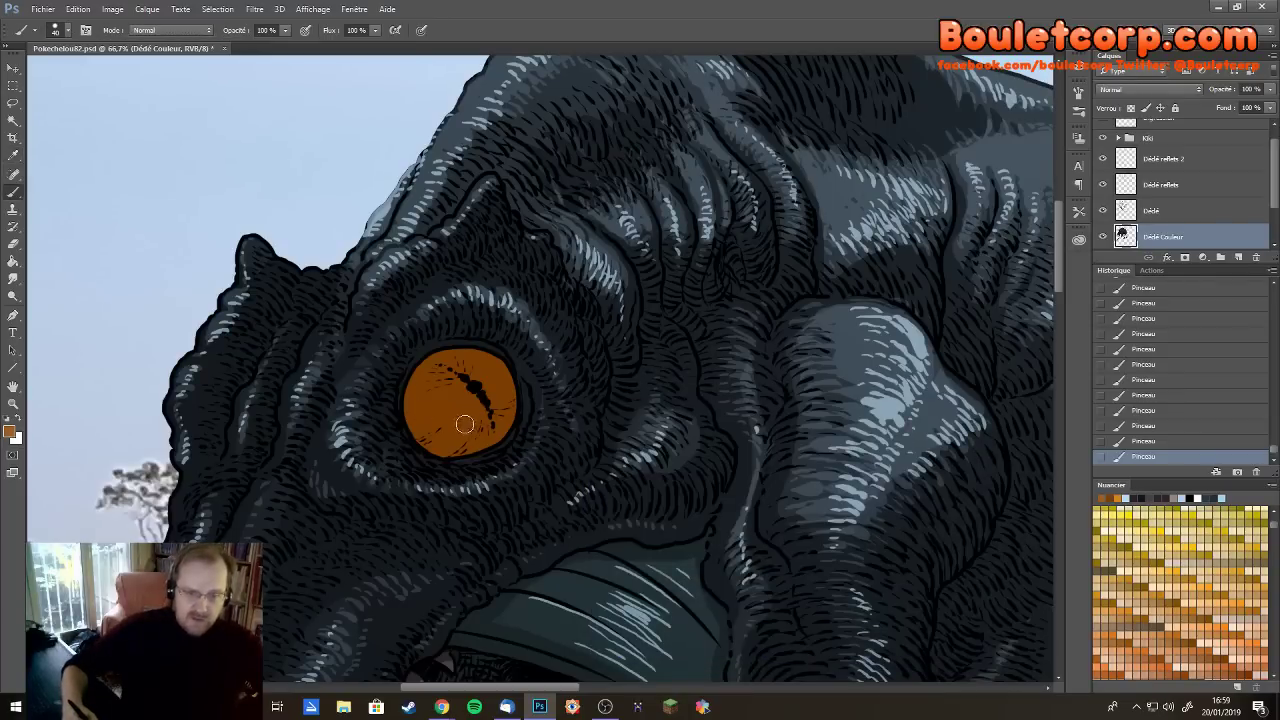
{"action": "mouse_move", "coordinate": [464, 424]}
{"action": "left_mouse_down"}
{"action": "mouse_move", "coordinate": [463, 382]}
{"action": "mouse_move", "coordinate": [433, 409]}
{"action": "mouse_move", "coordinate": [467, 416]}
{"action": "mouse_move", "coordinate": [485, 390]}
{"action": "mouse_move", "coordinate": [457, 370]}
{"action": "mouse_move", "coordinate": [433, 406]}
{"action": "mouse_move", "coordinate": [460, 419]}
{"action": "mouse_move", "coordinate": [485, 386]}
{"action": "mouse_move", "coordinate": [448, 370]}
{"action": "mouse_move", "coordinate": [438, 415]}
{"action": "mouse_move", "coordinate": [481, 407]}
{"action": "mouse_move", "coordinate": [464, 368]}
{"action": "mouse_move", "coordinate": [425, 389]}
{"action": "mouse_move", "coordinate": [473, 402]}
{"action": "mouse_move", "coordinate": [433, 373]}
{"action": "mouse_move", "coordinate": [424, 391]}
{"action": "mouse_move", "coordinate": [438, 366]}
{"action": "mouse_move", "coordinate": [485, 368]}
{"action": "mouse_move", "coordinate": [468, 364]}
{"action": "mouse_move", "coordinate": [493, 375]}
{"action": "mouse_move", "coordinate": [501, 408]}
{"action": "mouse_move", "coordinate": [472, 425]}
{"action": "mouse_move", "coordinate": [440, 396]}
{"action": "left_mouse_up"}
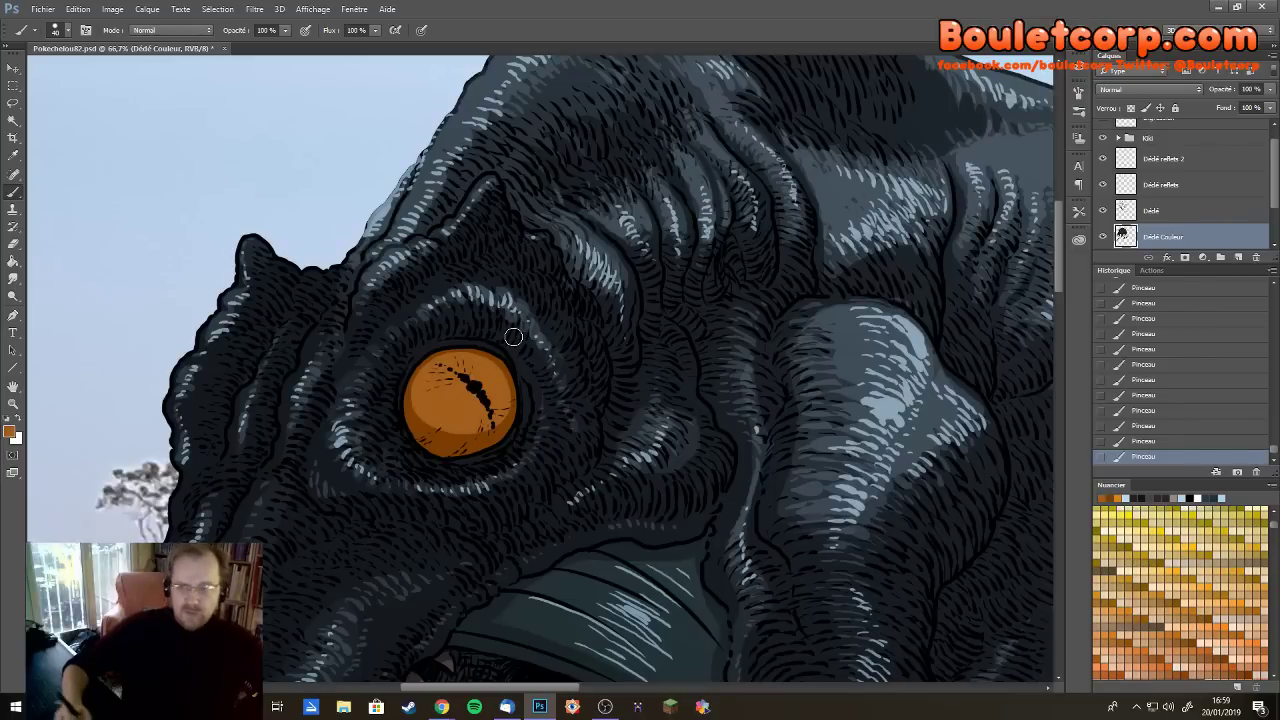
Darken the rim and underside of the orange eyeball with the Burn tool at 200 px, undoing strokes that are too strong
{"action": "key", "text": "o"}
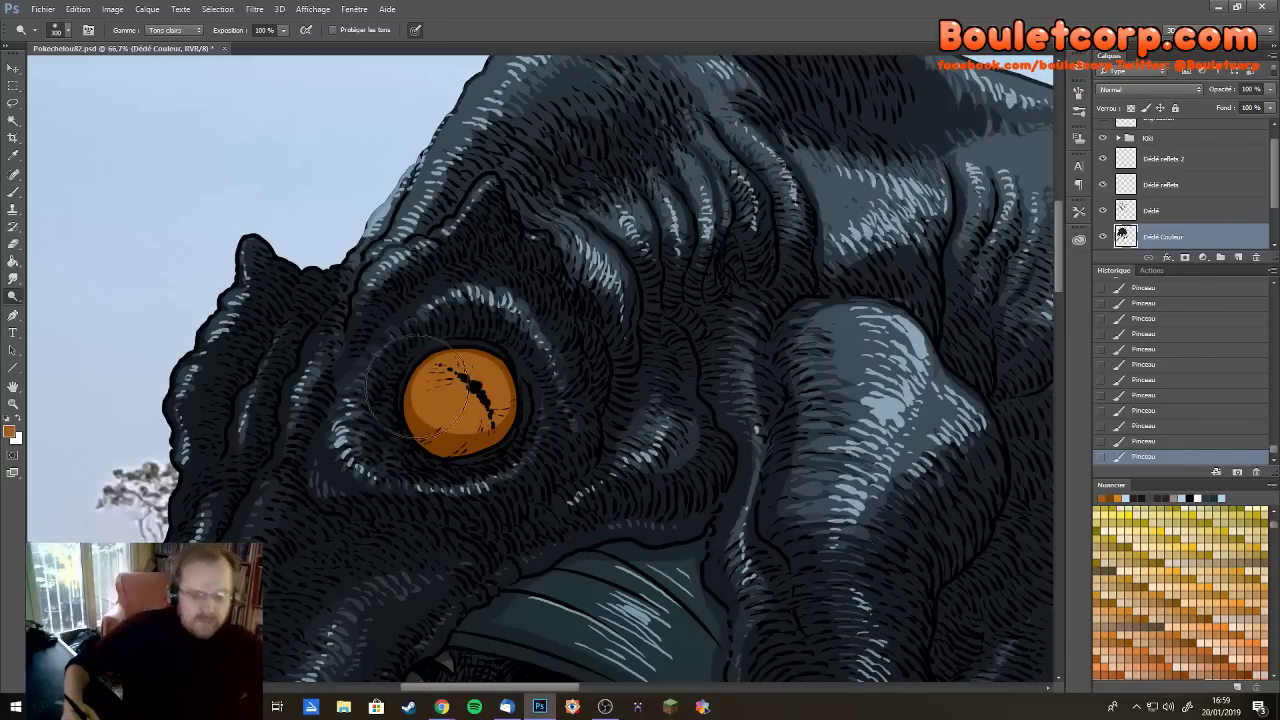
{"action": "key", "text": "shift+o"}
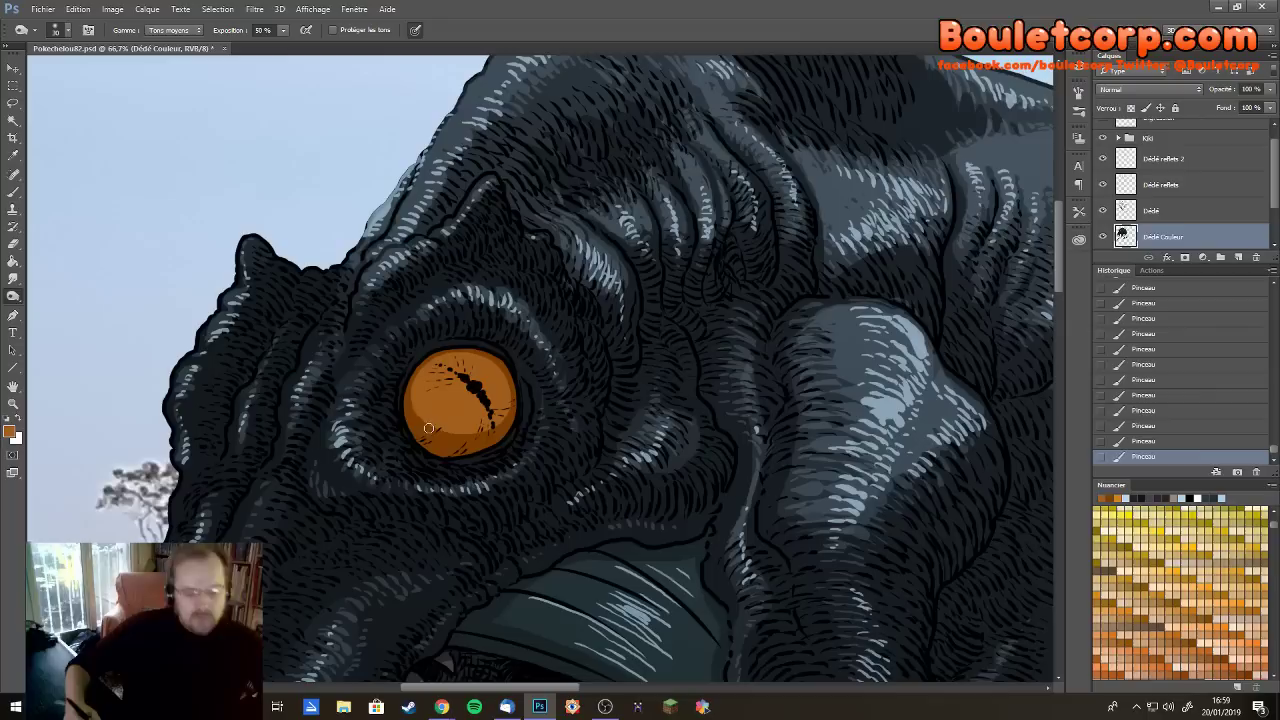
{"action": "key", "text": "bracketright"}
{"action": "key", "text": "bracketright"}
{"action": "key", "text": "bracketright"}
{"action": "key", "text": "bracketright"}
{"action": "key", "text": "bracketright"}
{"action": "key", "text": "bracketright"}
{"action": "key", "text": "bracketright"}
{"action": "key", "text": "bracketright"}
{"action": "key", "text": "bracketright"}
{"action": "key", "text": "bracketright"}
{"action": "key", "text": "bracketright"}
{"action": "key", "text": "bracketright"}
{"action": "key", "text": "bracketright"}
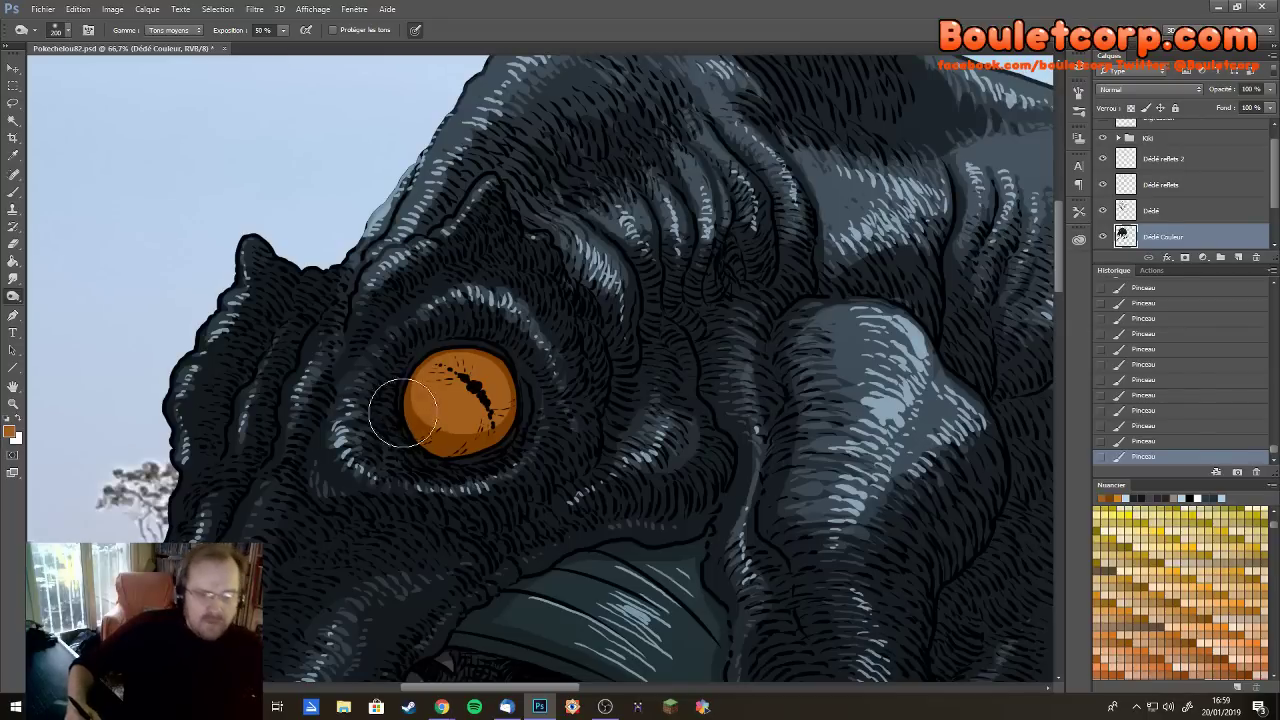
{"action": "mouse_move", "coordinate": [407, 407]}
{"action": "left_mouse_down"}
{"action": "mouse_move", "coordinate": [440, 431]}
{"action": "mouse_move", "coordinate": [518, 420]}
{"action": "mouse_move", "coordinate": [529, 491]}
{"action": "left_mouse_up"}
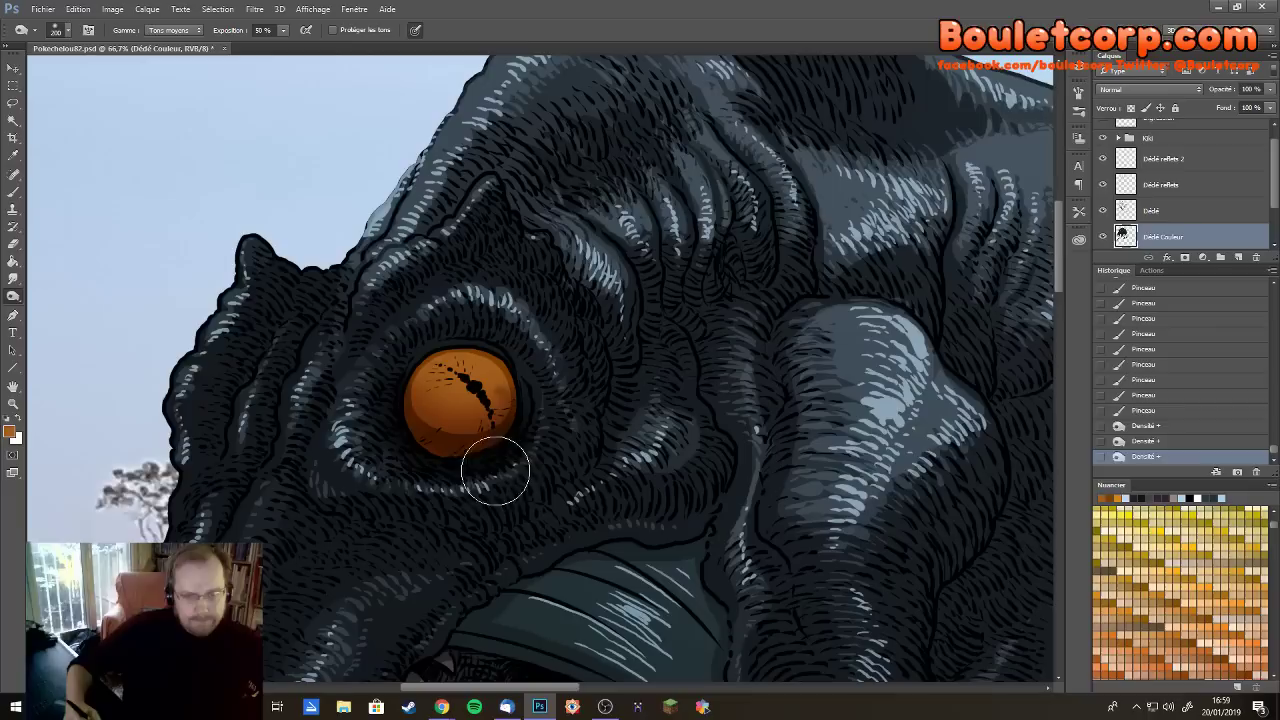
{"action": "key", "text": "ctrl+z"}
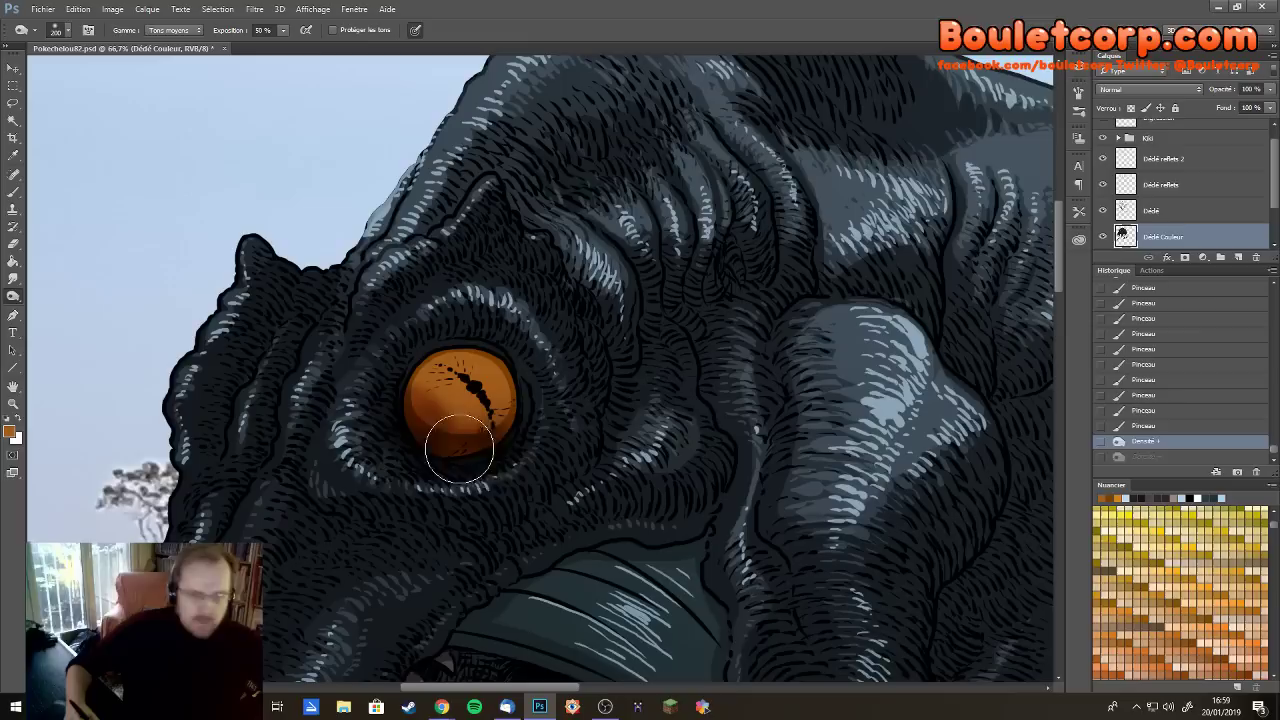
{"action": "left_click_drag", "start_coordinate": [457, 443], "coordinate": [466, 452]}
{"action": "key", "text": "ctrl+z"}
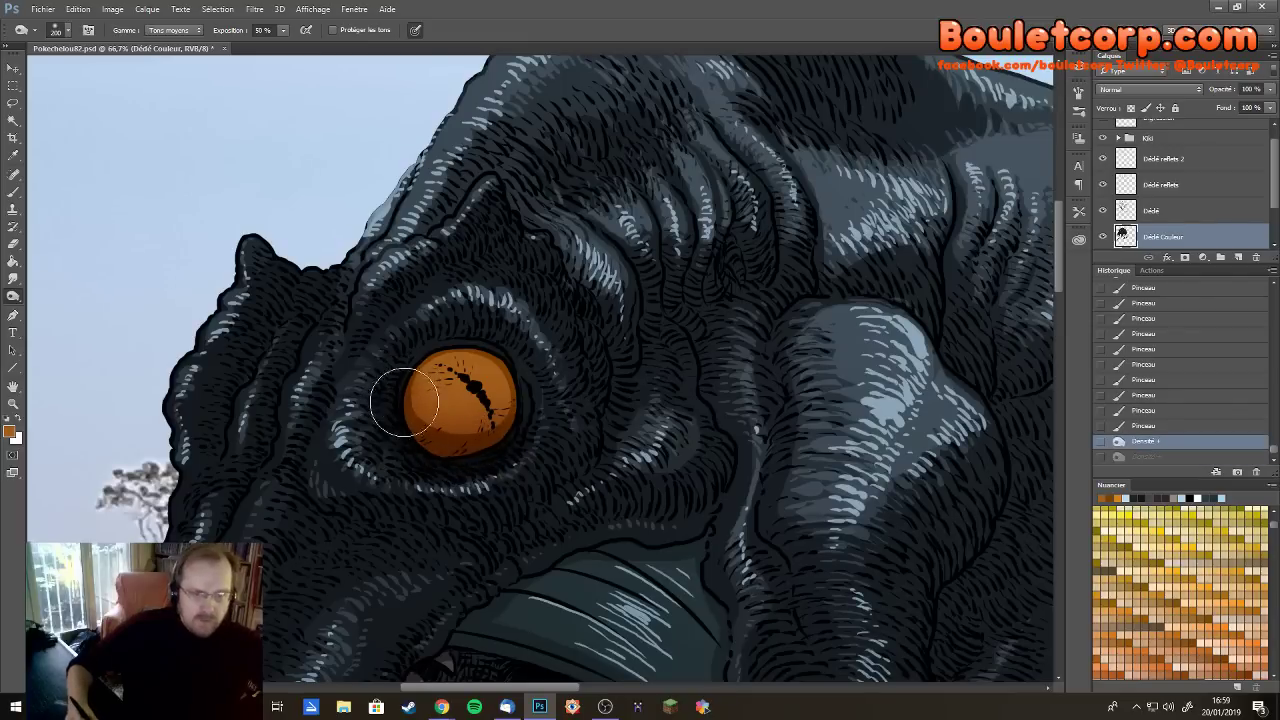
{"action": "mouse_move", "coordinate": [493, 430]}
{"action": "left_mouse_down"}
{"action": "mouse_move", "coordinate": [511, 385]}
{"action": "mouse_move", "coordinate": [491, 357]}
{"action": "left_mouse_up"}
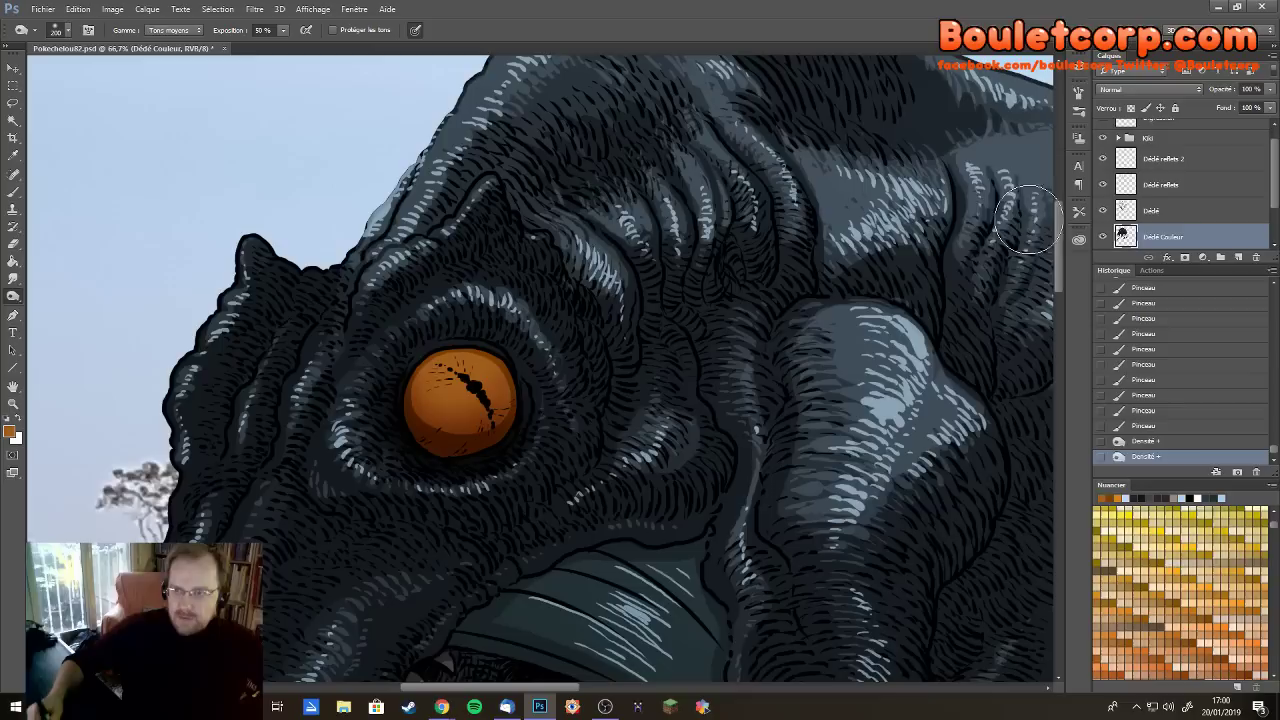
On the "Dédé reflets" layer, brush a faint reflection over the orange eyeball in pale blue sampled from the sky
{"action": "left_click", "coordinate": [1179, 187]}
{"action": "scroll", "coordinate": [412, 220], "scroll_direction": "up", "scroll_amount": 5}
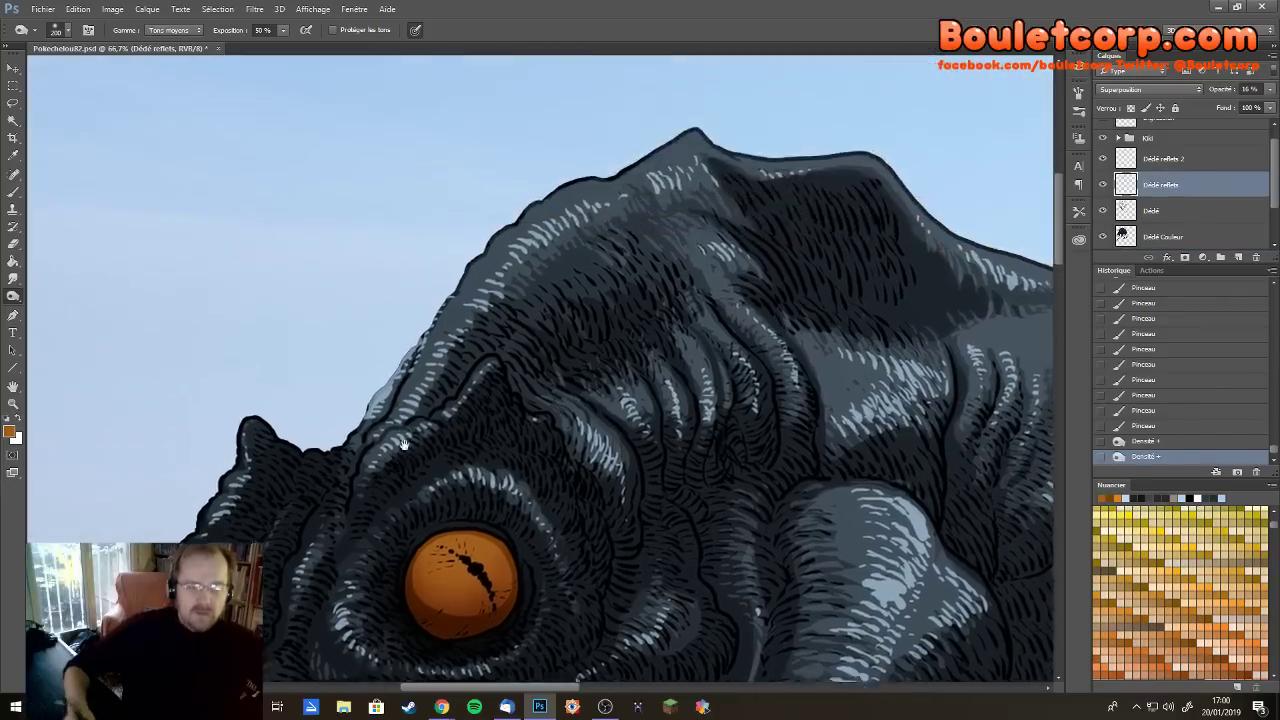
{"action": "left_click_drag", "start_coordinate": [487, 128], "coordinate": [880, 166]}
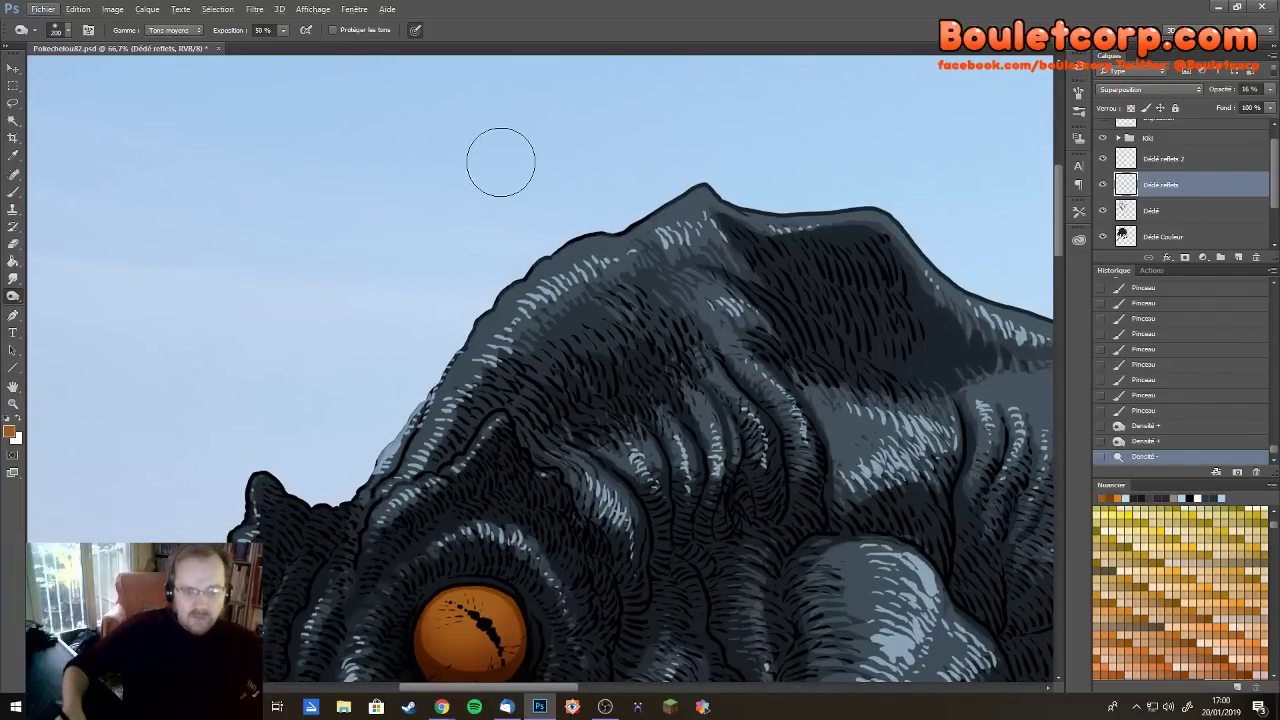
{"action": "key", "text": "b"}
{"action": "left_click", "coordinate": [502, 119], "text": "alt"}
{"action": "left_click_drag", "start_coordinate": [490, 494], "coordinate": [443, 251]}
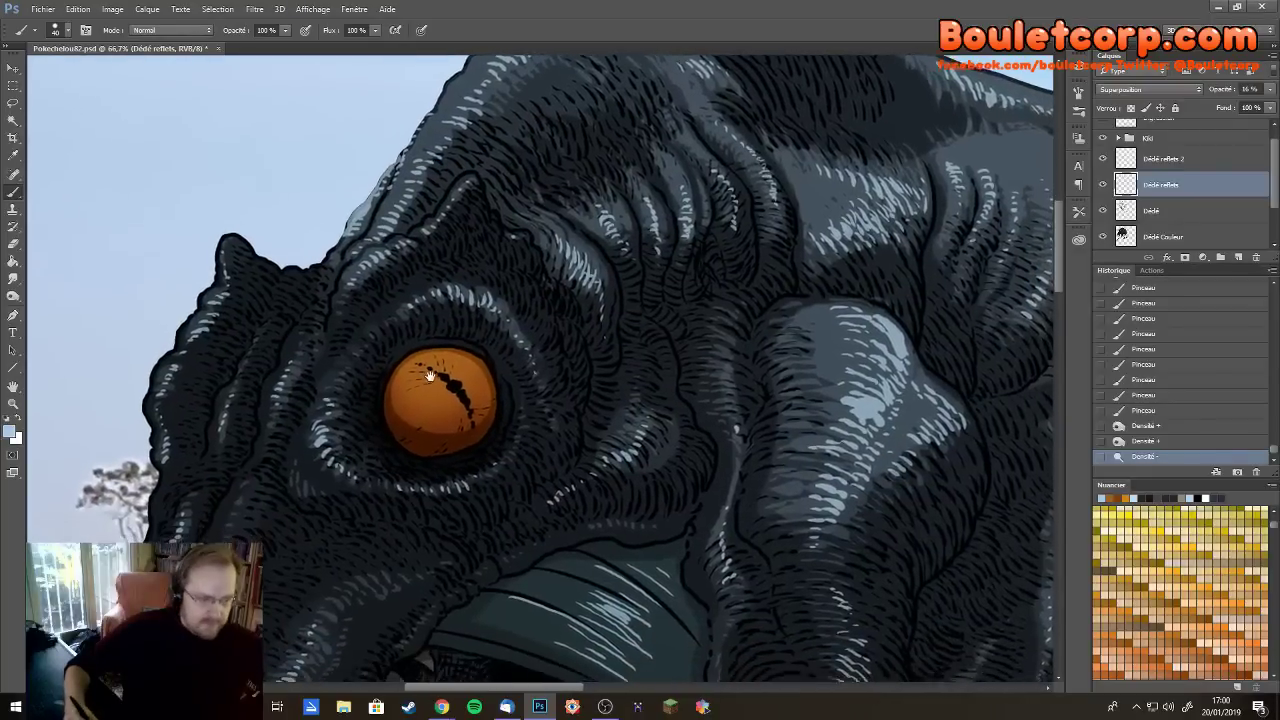
{"action": "mouse_move", "coordinate": [429, 375]}
{"action": "left_mouse_down"}
{"action": "mouse_move", "coordinate": [407, 347]}
{"action": "mouse_move", "coordinate": [410, 377]}
{"action": "mouse_move", "coordinate": [429, 361]}
{"action": "mouse_move", "coordinate": [424, 331]}
{"action": "mouse_move", "coordinate": [411, 358]}
{"action": "mouse_move", "coordinate": [423, 364]}
{"action": "mouse_move", "coordinate": [441, 329]}
{"action": "mouse_move", "coordinate": [413, 343]}
{"action": "mouse_move", "coordinate": [431, 346]}
{"action": "mouse_move", "coordinate": [440, 322]}
{"action": "mouse_move", "coordinate": [411, 342]}
{"action": "mouse_move", "coordinate": [455, 325]}
{"action": "mouse_move", "coordinate": [439, 320]}
{"action": "mouse_move", "coordinate": [429, 331]}
{"action": "mouse_move", "coordinate": [482, 331]}
{"action": "mouse_move", "coordinate": [418, 387]}
{"action": "mouse_move", "coordinate": [401, 372]}
{"action": "mouse_move", "coordinate": [406, 382]}
{"action": "mouse_move", "coordinate": [406, 346]}
{"action": "mouse_move", "coordinate": [441, 331]}
{"action": "mouse_move", "coordinate": [422, 365]}
{"action": "mouse_move", "coordinate": [449, 406]}
{"action": "left_mouse_up"}
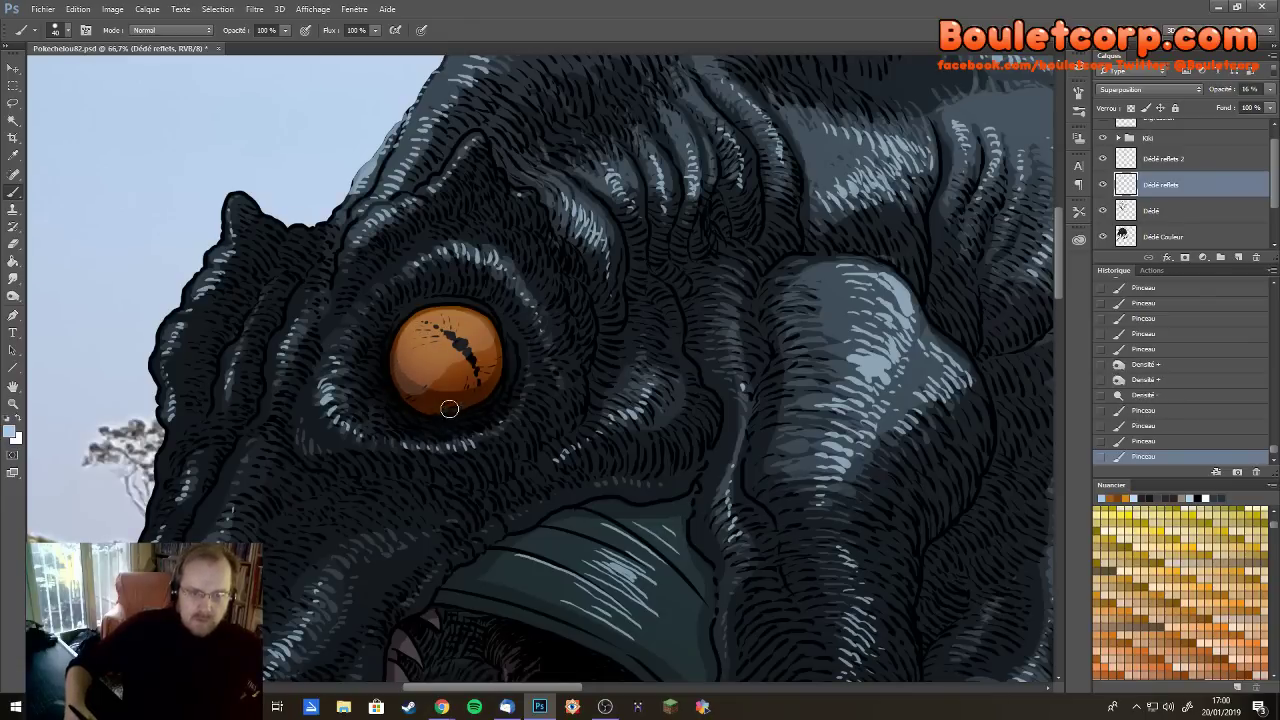
{"action": "left_click_drag", "start_coordinate": [471, 455], "coordinate": [593, 420]}
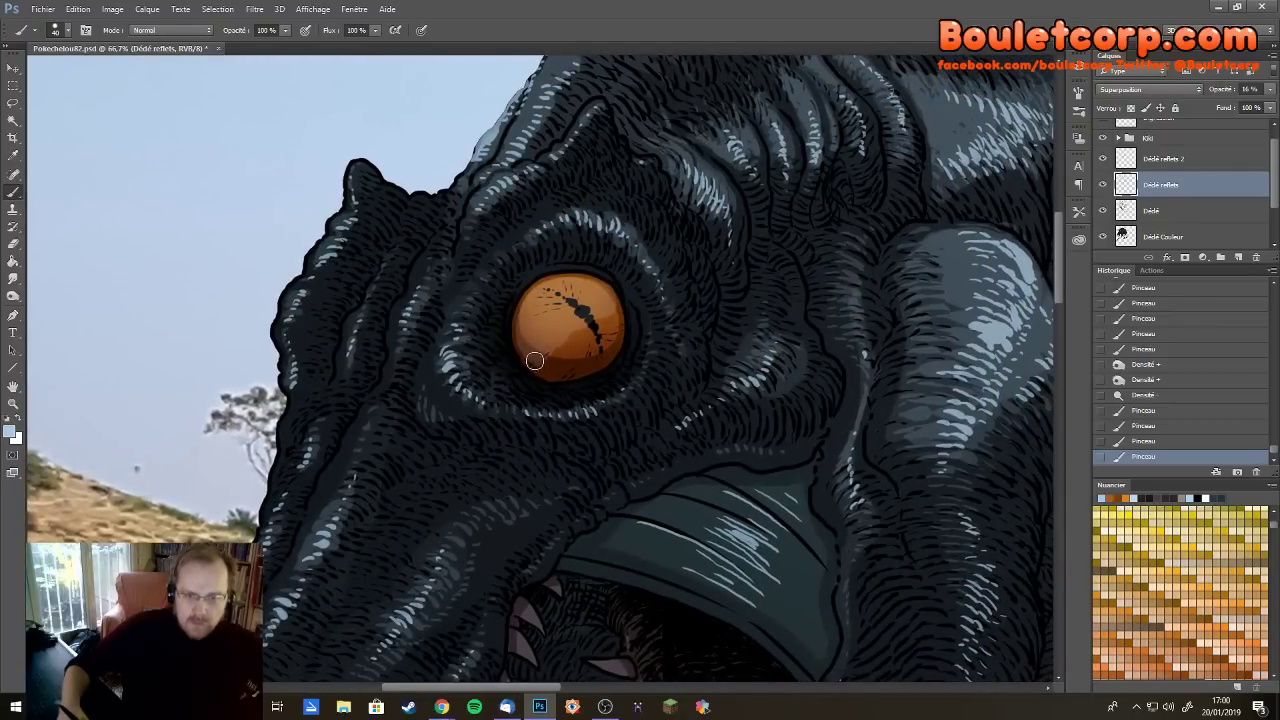
{"action": "left_click_drag", "start_coordinate": [531, 360], "coordinate": [560, 348]}
{"action": "left_click_drag", "start_coordinate": [556, 352], "coordinate": [599, 320]}
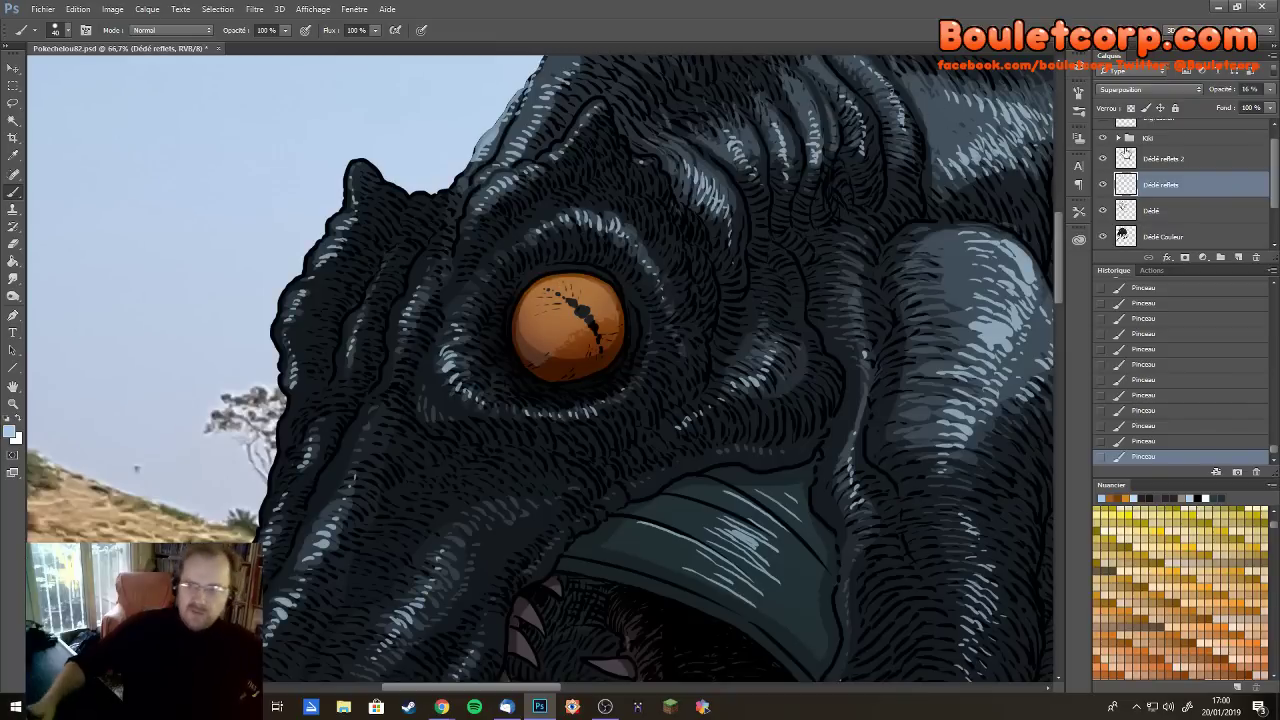
Make the "Dédé reflets 2" layer active and try small sky-blue glints on the left side of the eyeball, undoing them
{"action": "left_click", "coordinate": [1155, 162]}
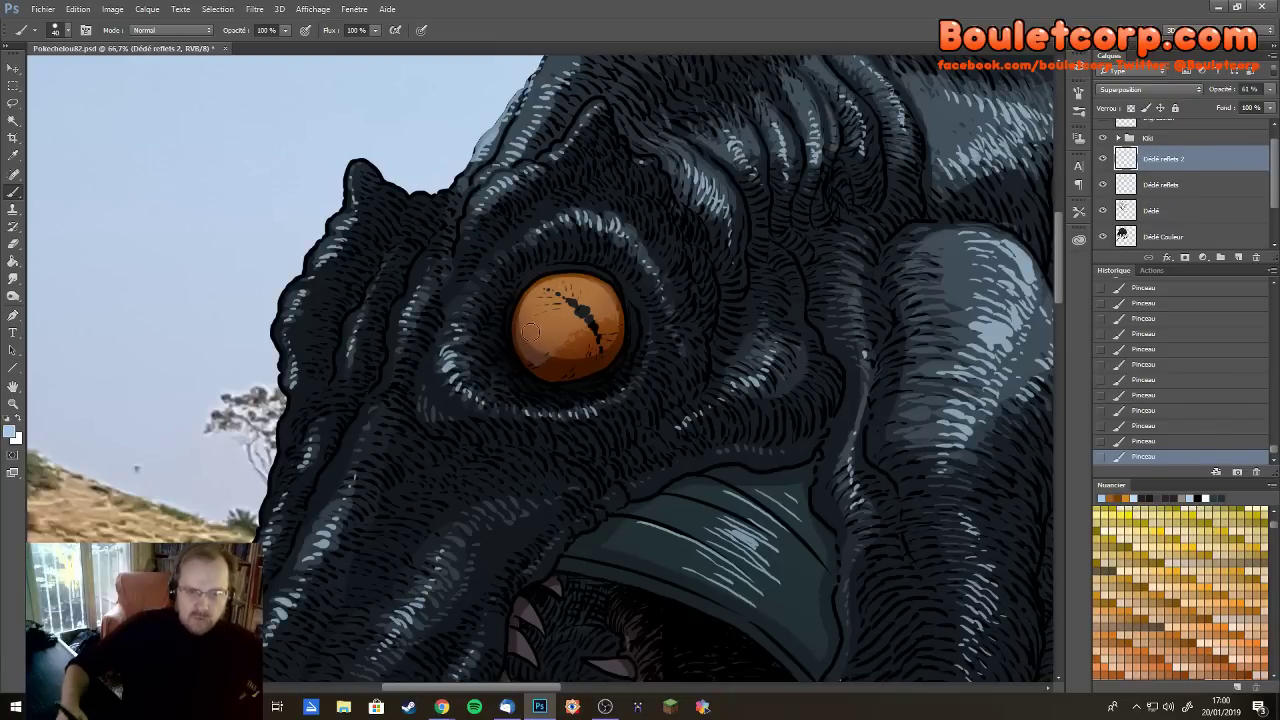
{"action": "left_click_drag", "start_coordinate": [531, 347], "coordinate": [533, 343]}
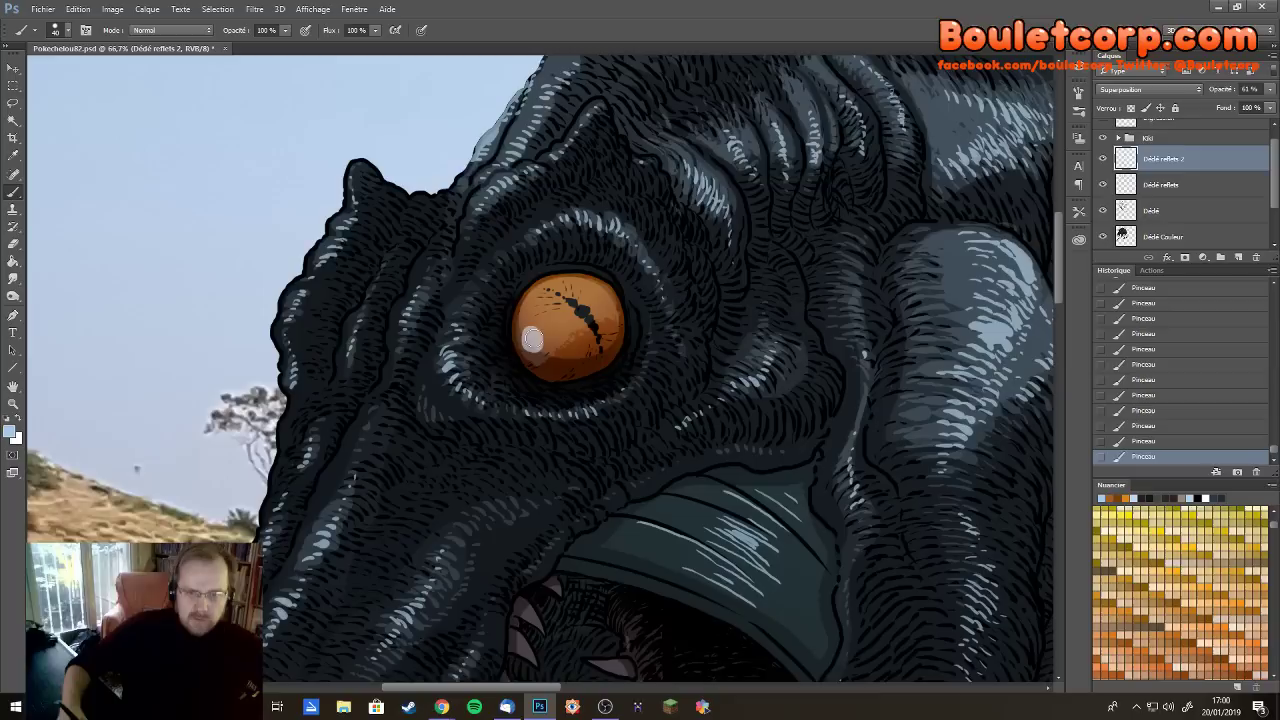
{"action": "key", "text": "ctrl+z"}
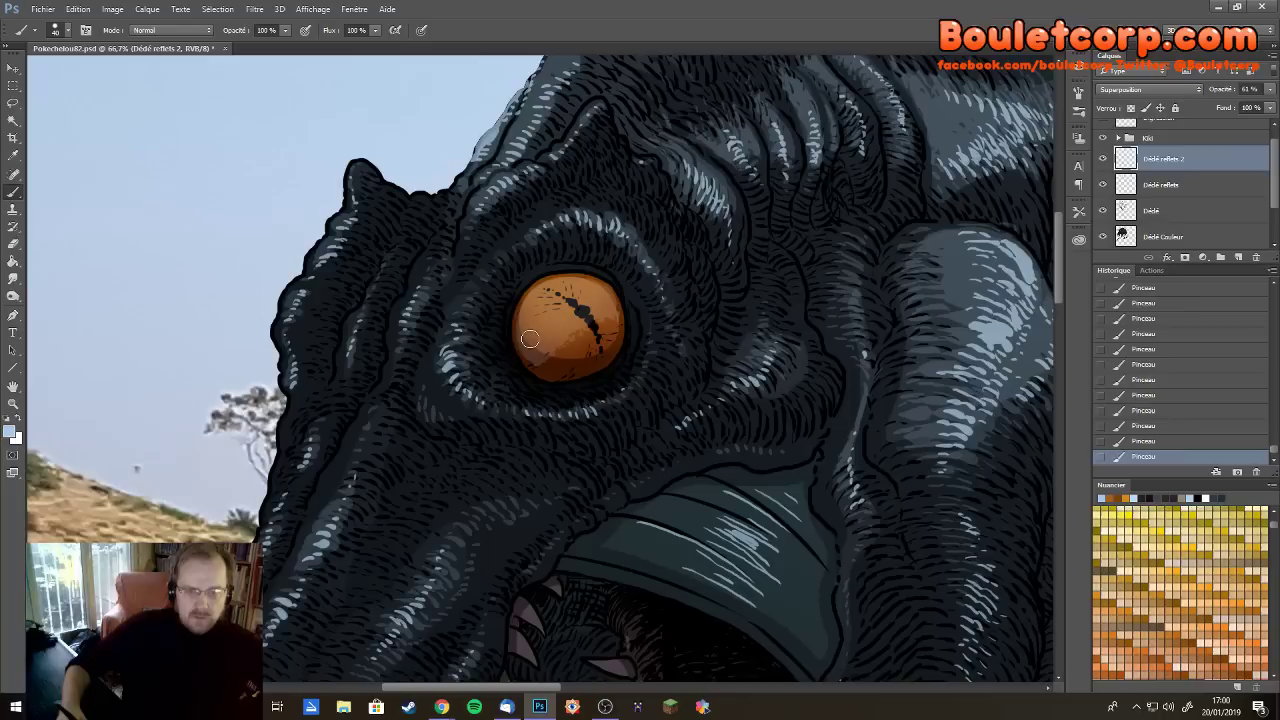
{"action": "left_click", "coordinate": [529, 334]}
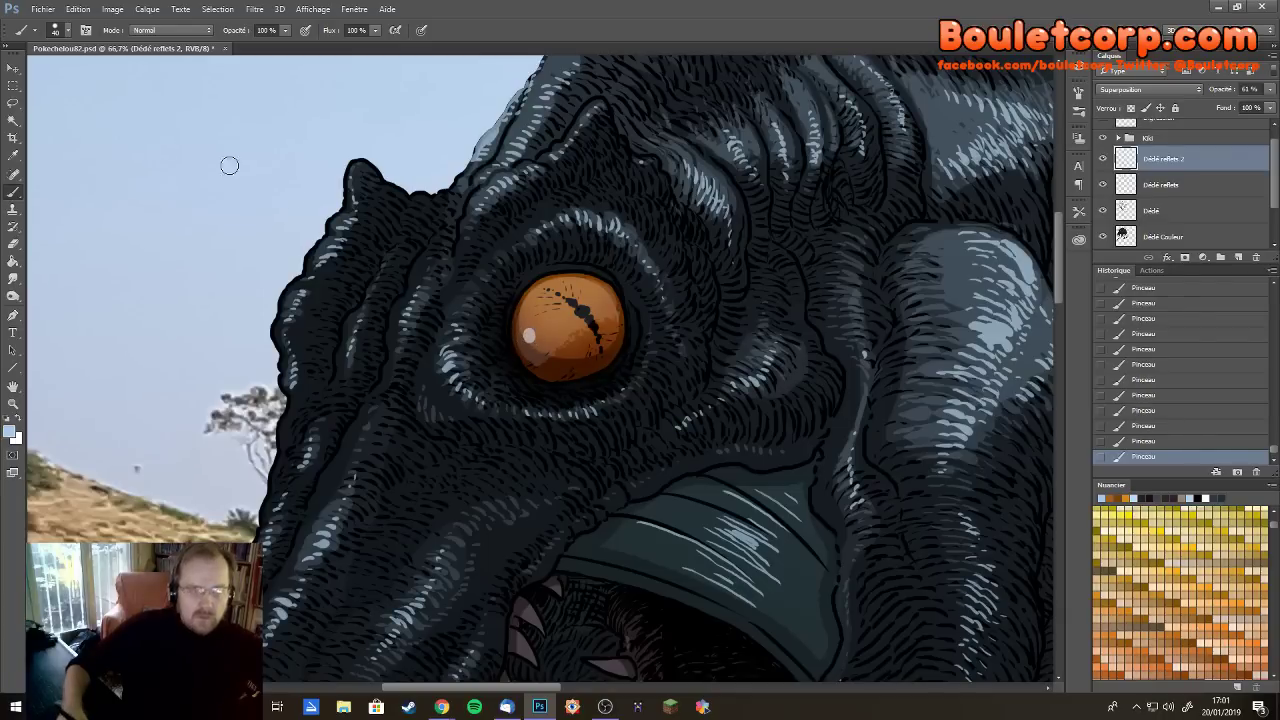
{"action": "left_click", "coordinate": [62, 30]}
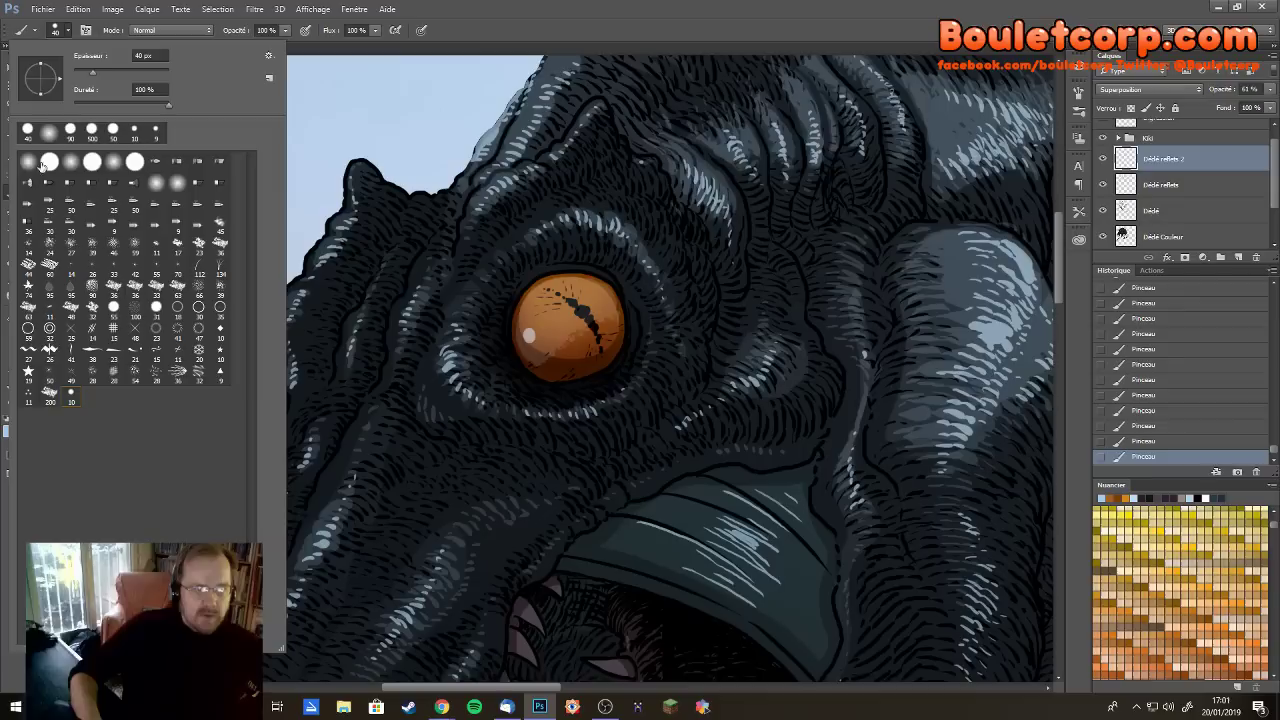
{"action": "left_click", "coordinate": [529, 338]}
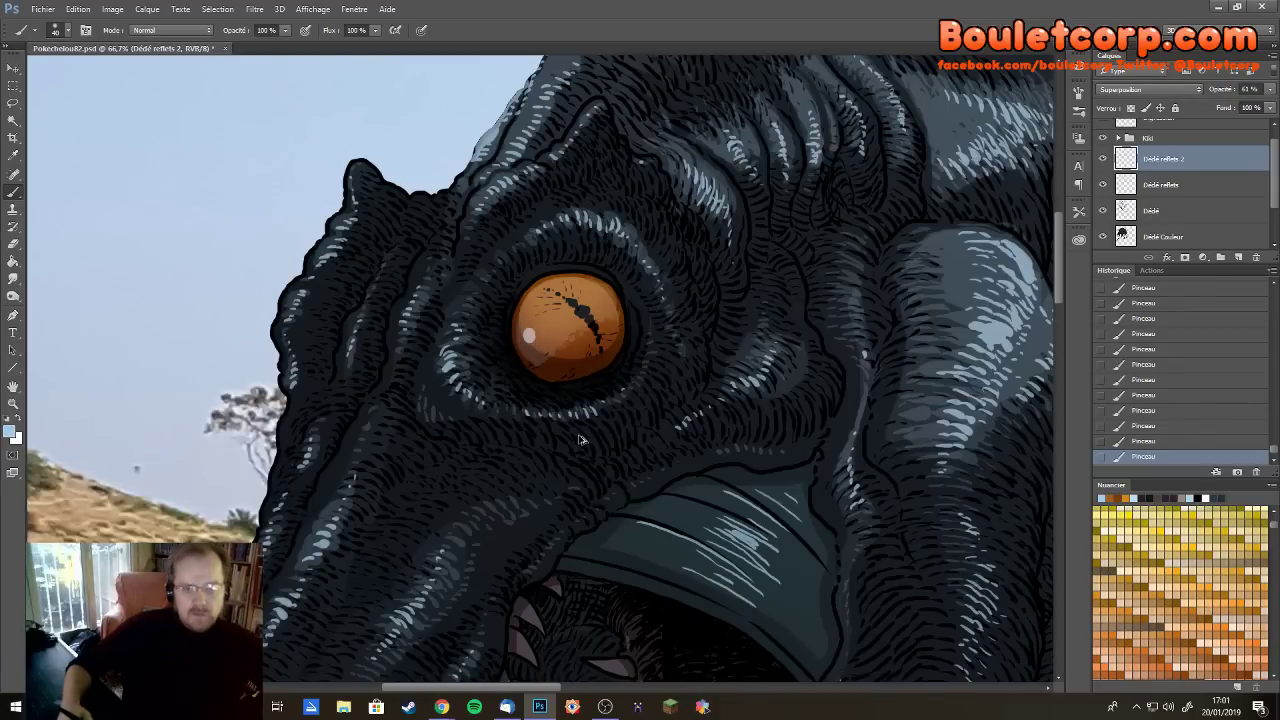
{"action": "key", "text": "ctrl+z"}
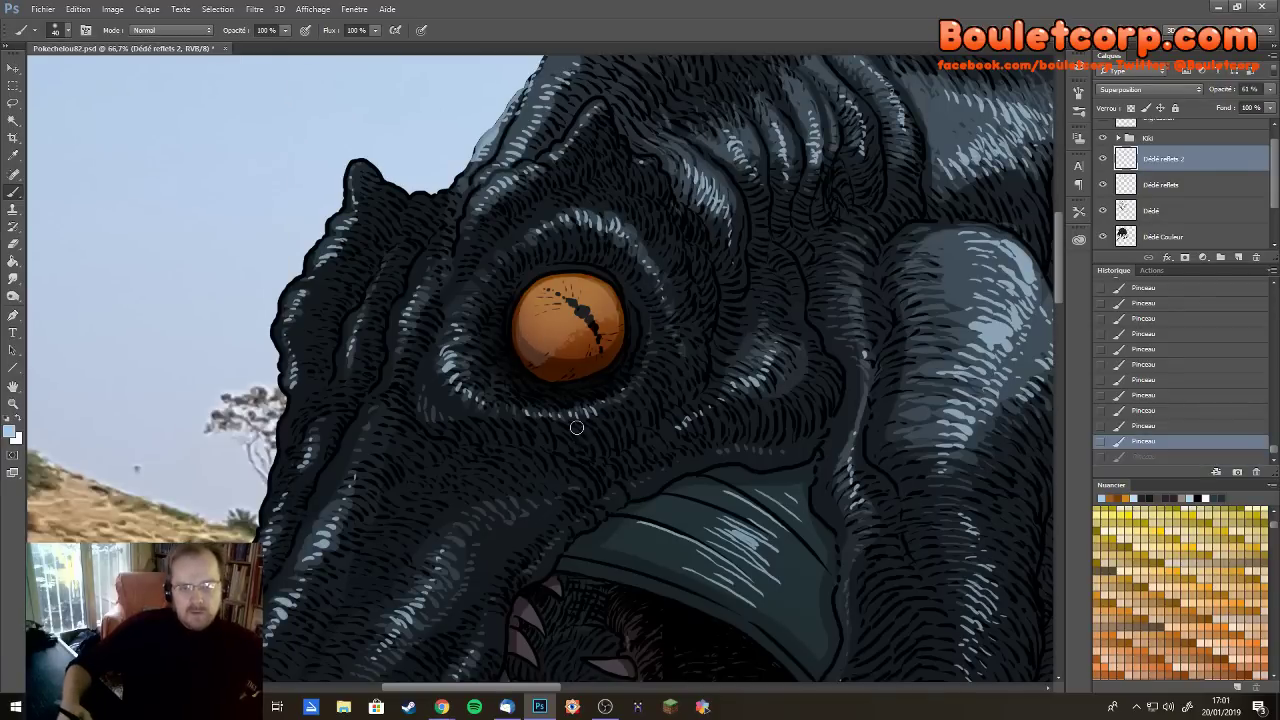
Choose a pale cream swatch and dab a soft highlight on the upper right of the orange eyeball
{"action": "left_click", "coordinate": [1120, 527]}
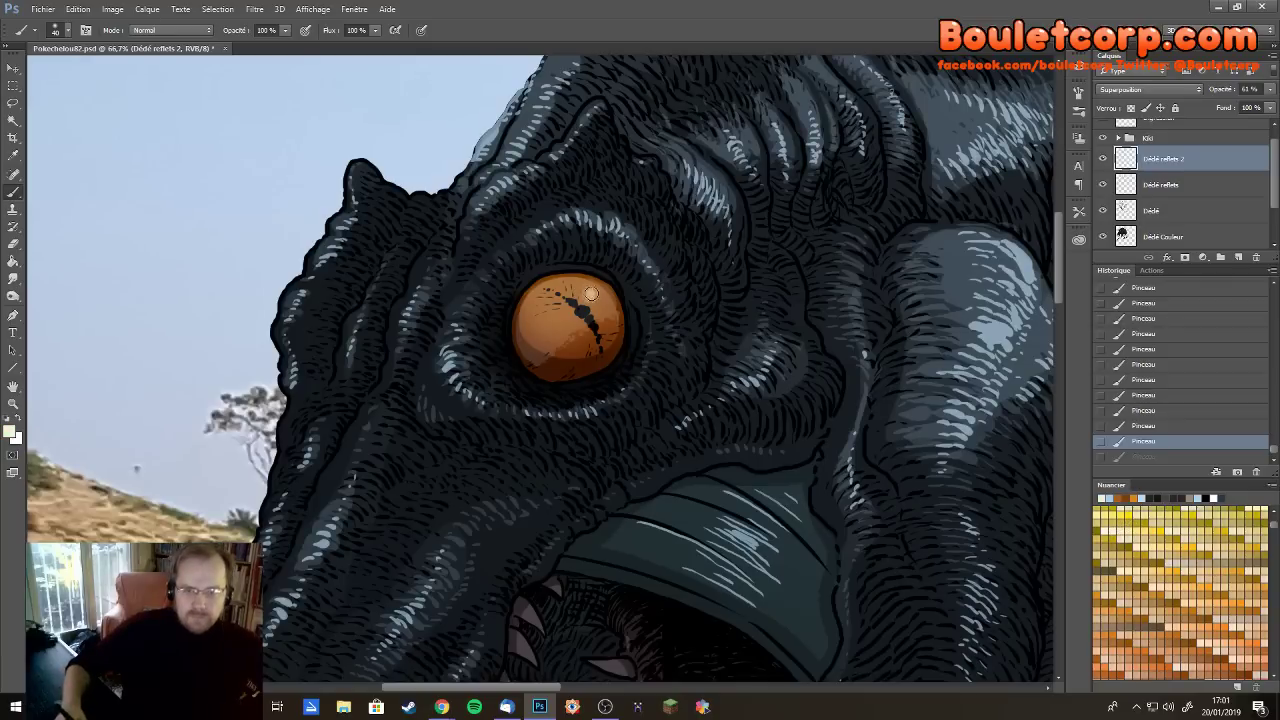
{"action": "left_click", "coordinate": [595, 291]}
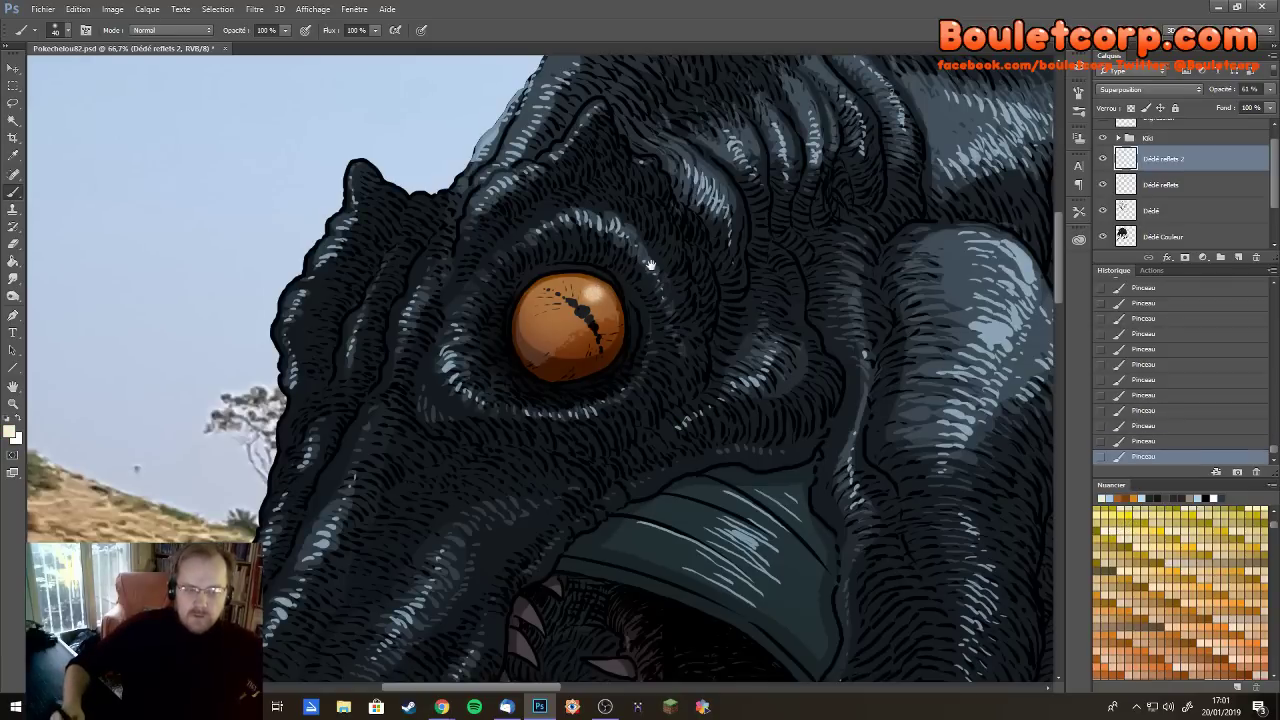
{"action": "left_click_drag", "start_coordinate": [648, 290], "coordinate": [642, 375]}
{"action": "key", "text": "ctrl+minus"}
{"action": "key", "text": "ctrl+minus"}
{"action": "key", "text": "ctrl+minus"}
{"action": "key", "text": "ctrl+minus"}
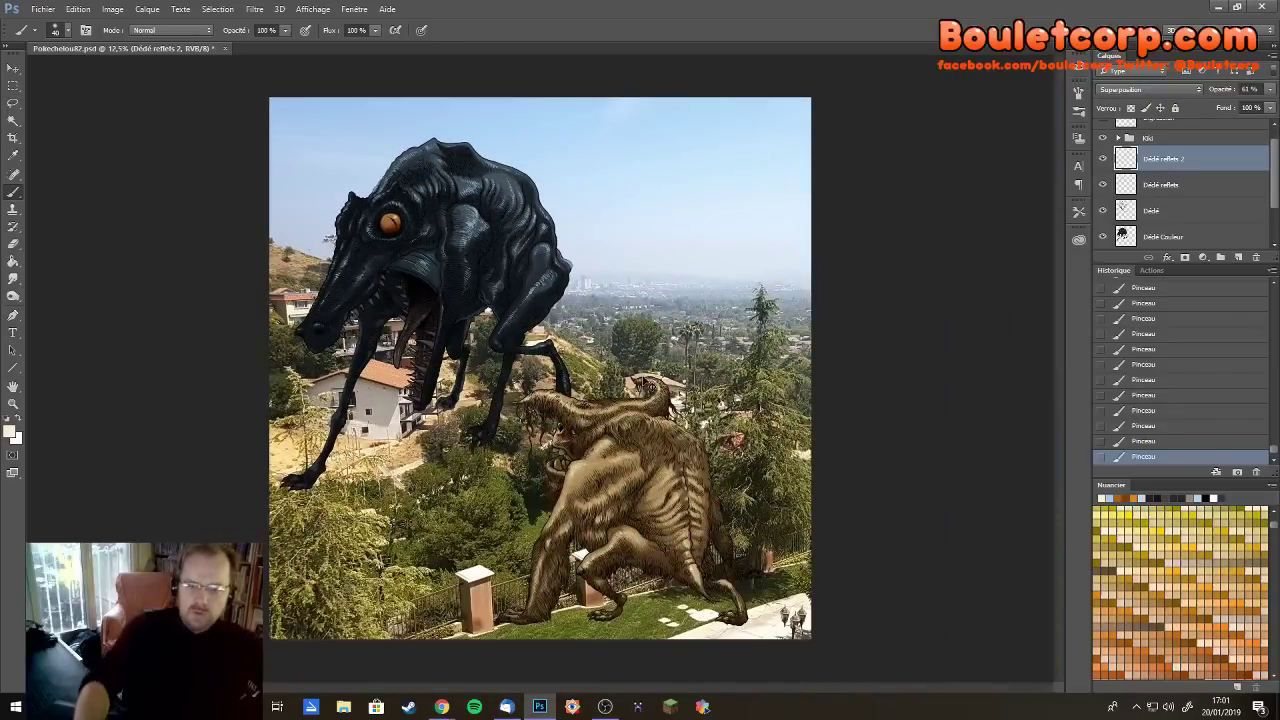
Examine the two monsters in the photo, and the black monster's eye, back and open mouth up close
{"action": "key", "text": "ctrl+plus"}
{"action": "key", "text": "ctrl+plus"}
{"action": "key", "text": "ctrl+minus"}
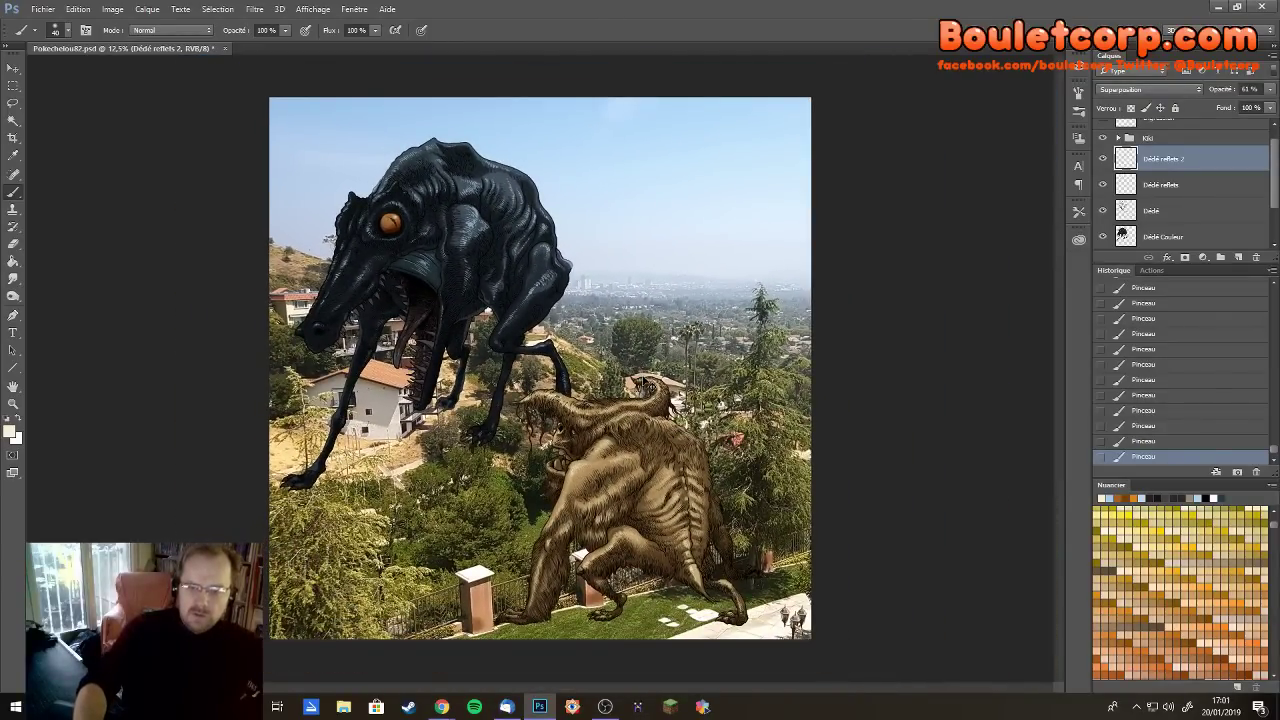
{"action": "key", "text": "ctrl+plus"}
{"action": "key", "text": "ctrl+plus"}
{"action": "key", "text": "ctrl+plus"}
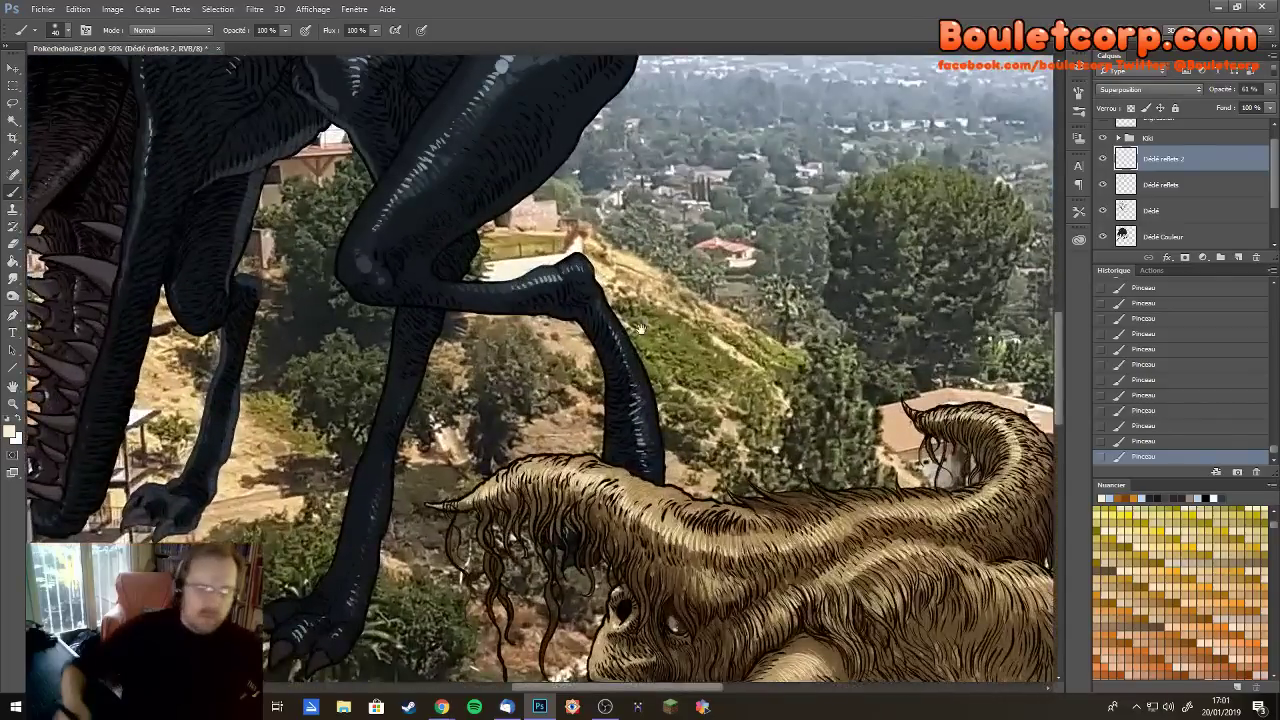
{"action": "left_click_drag", "start_coordinate": [250, 100], "coordinate": [493, 337]}
{"action": "left_click_drag", "start_coordinate": [232, 58], "coordinate": [470, 396]}
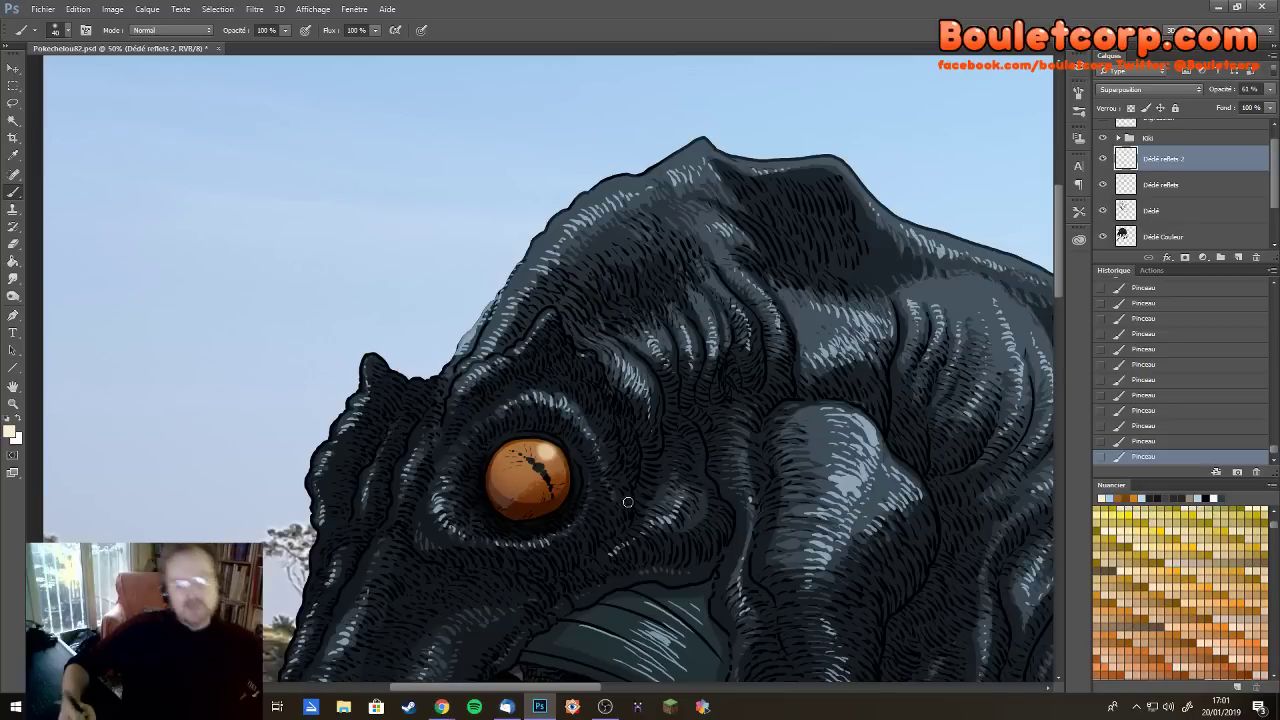
{"action": "scroll", "coordinate": [662, 366], "scroll_direction": "down", "scroll_amount": 3}
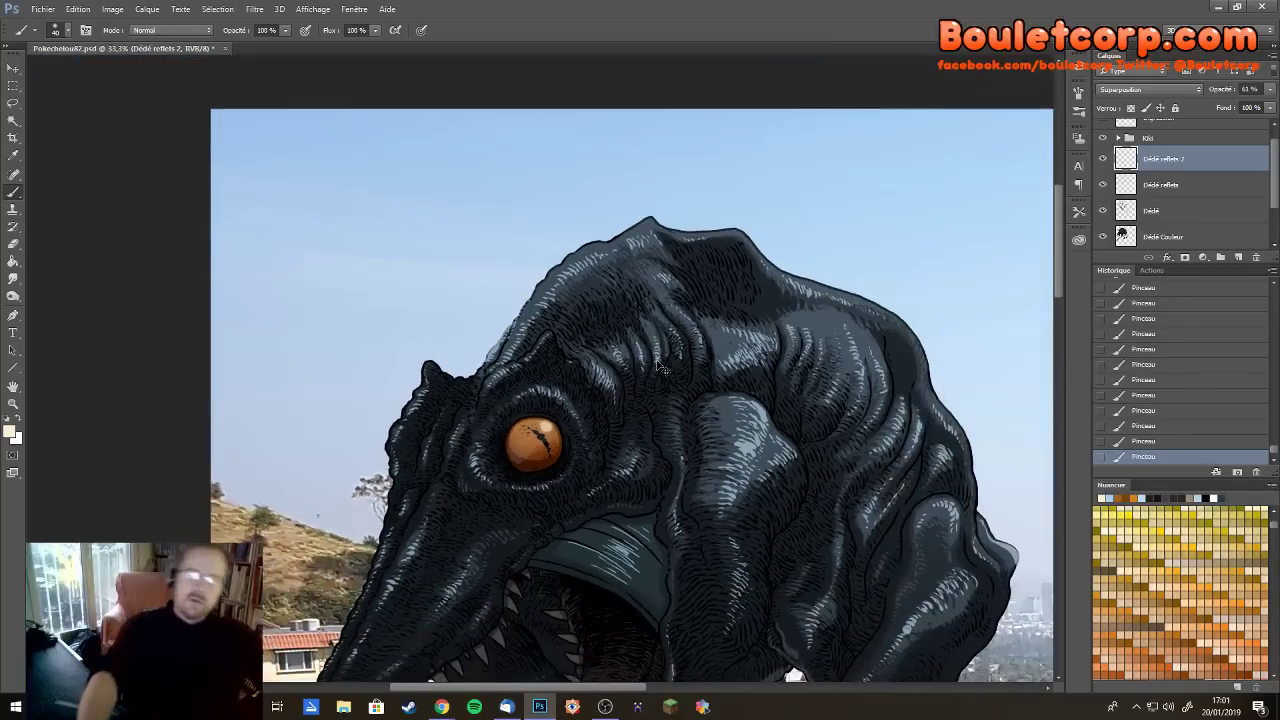
{"action": "scroll", "coordinate": [600, 380], "scroll_direction": "up", "scroll_amount": 4}
{"action": "scroll", "coordinate": [567, 393], "scroll_direction": "down", "scroll_amount": 10}
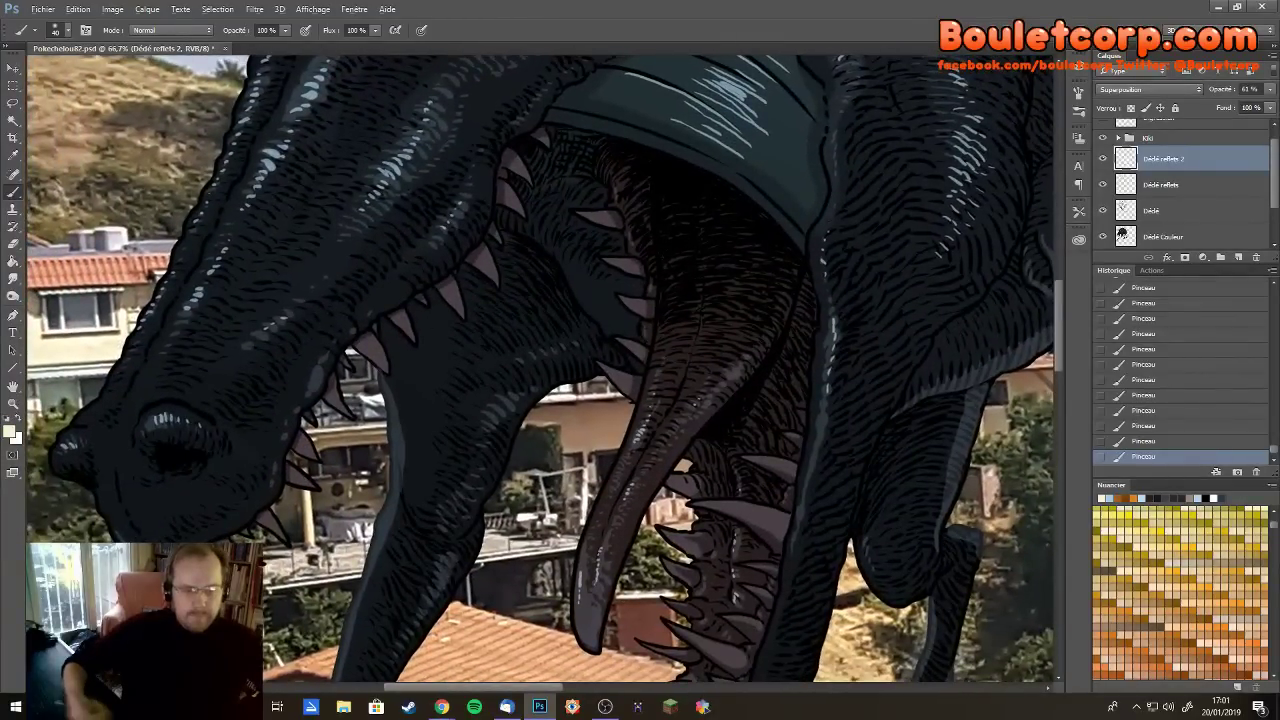
On the "Dédé reflets" layer, brush a warm ground reflection low on the orange eyeball at 10 px, using tan and peach sampled from the roof tiles
{"action": "key", "text": "d"}
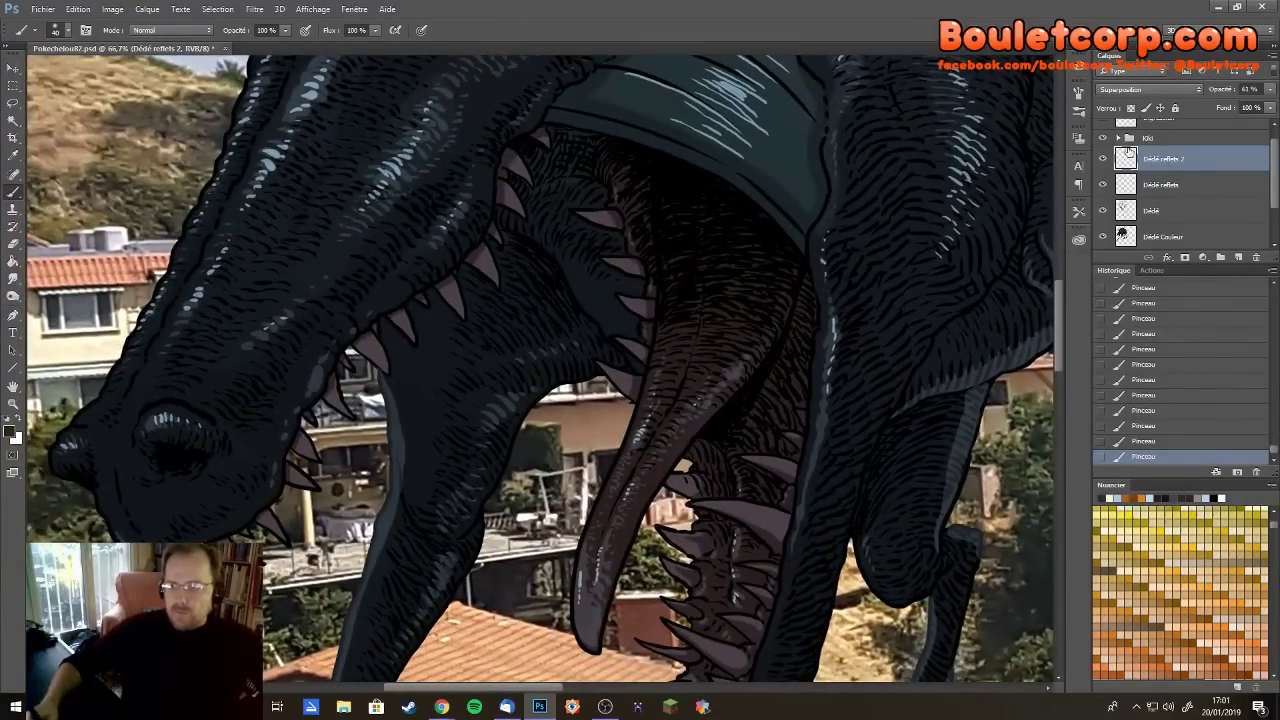
{"action": "left_click", "coordinate": [1147, 192]}
{"action": "scroll", "coordinate": [472, 280], "scroll_direction": "up", "scroll_amount": 10}
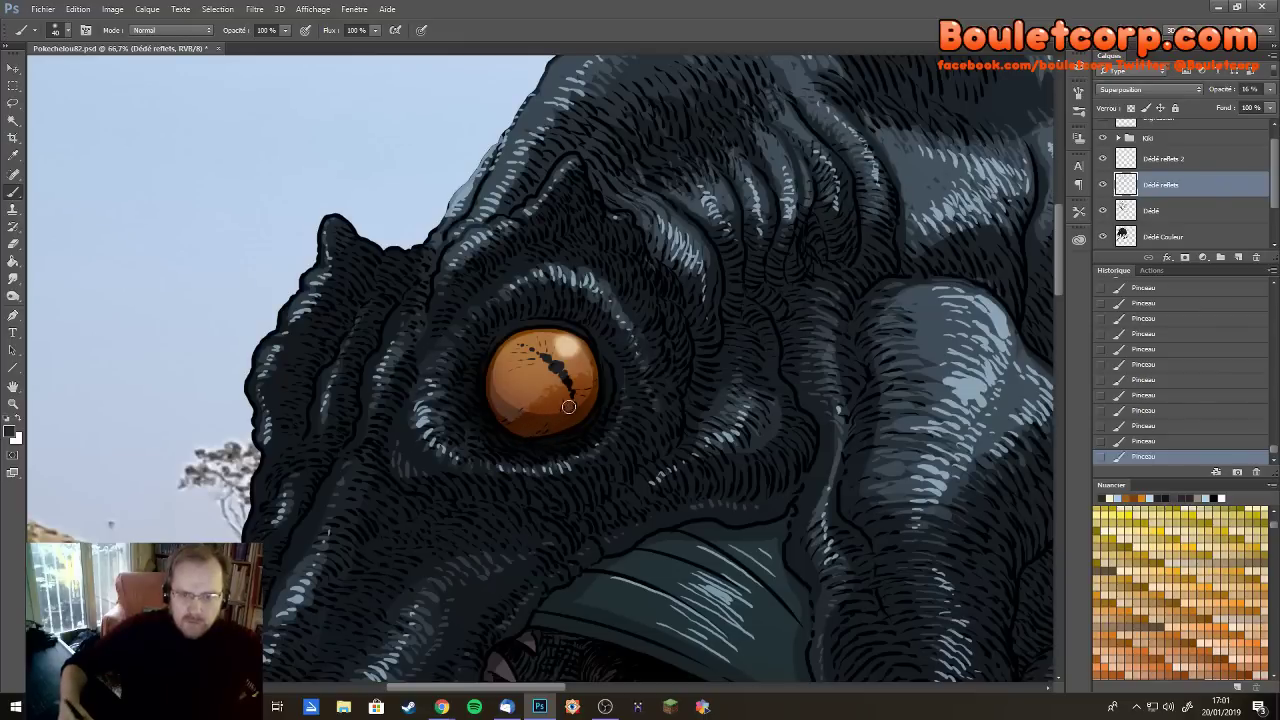
{"action": "left_click", "coordinate": [1160, 580]}
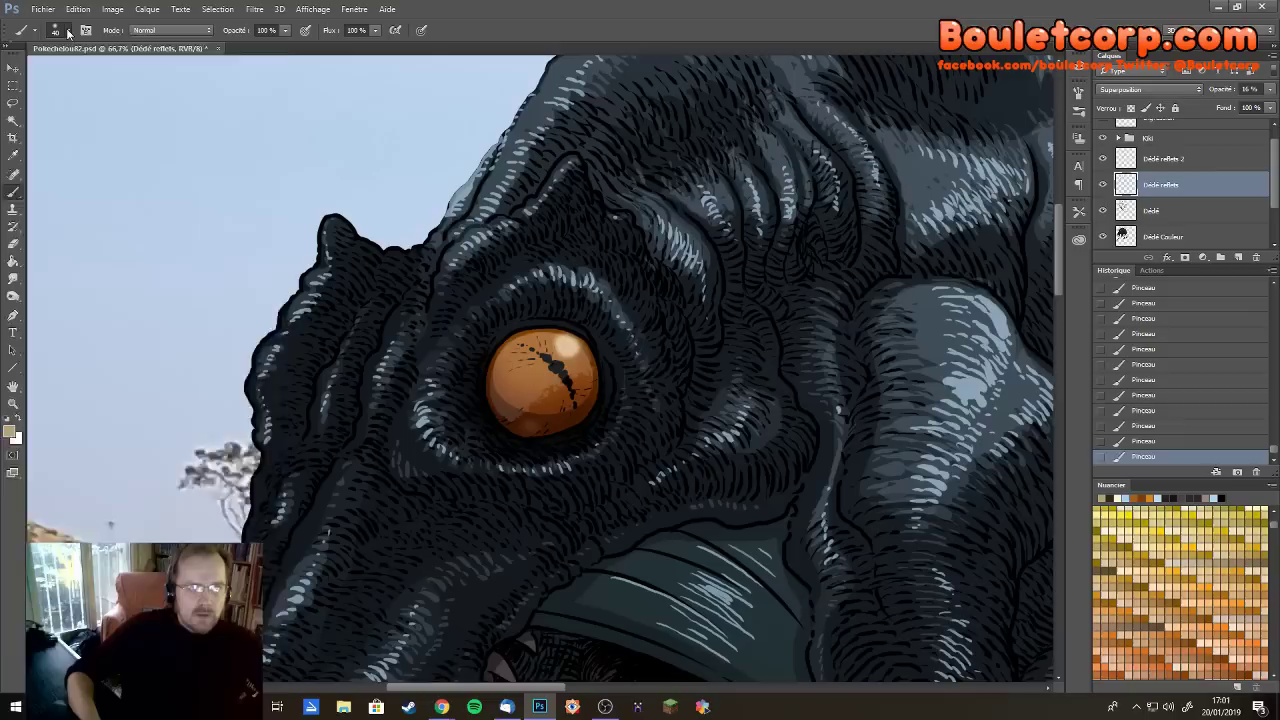
{"action": "left_click", "coordinate": [66, 30]}
{"action": "left_click", "coordinate": [71, 393]}
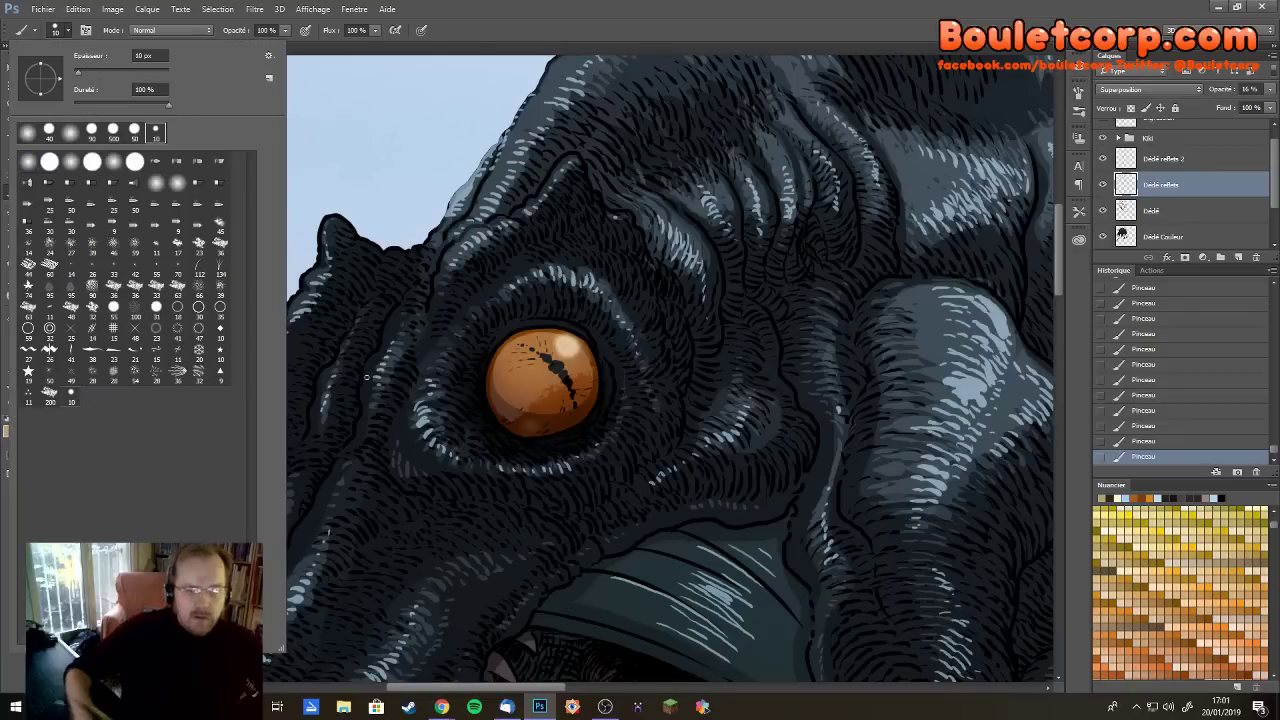
{"action": "key", "text": "Return"}
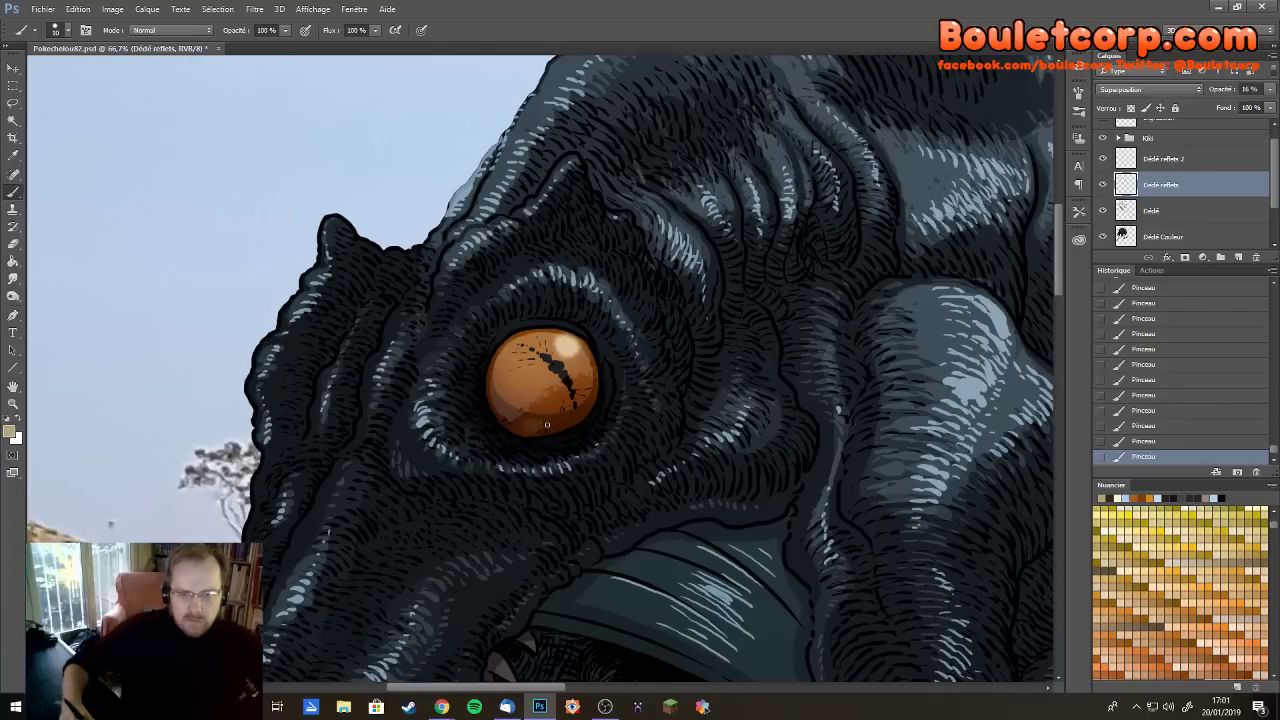
{"action": "scroll", "coordinate": [559, 425], "scroll_direction": "down", "scroll_amount": 10}
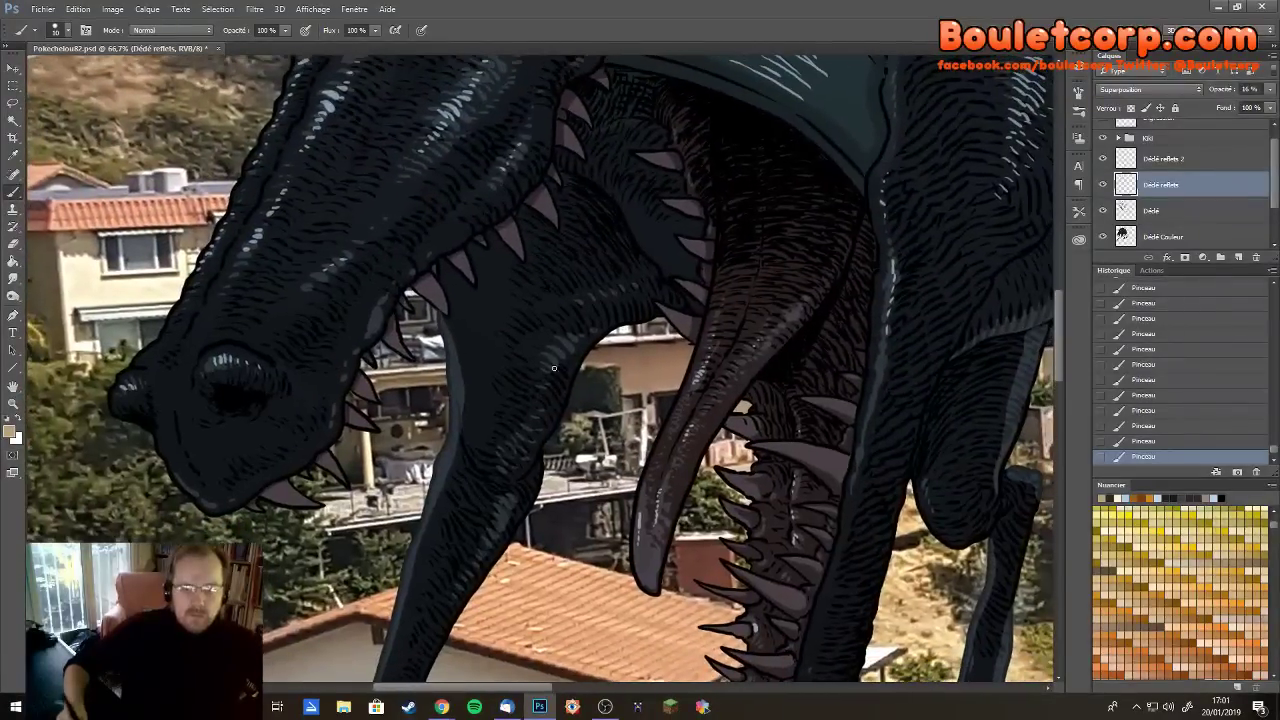
{"action": "left_click", "coordinate": [572, 594], "text": "alt"}
{"action": "scroll", "coordinate": [572, 594], "scroll_direction": "up", "scroll_amount": 8}
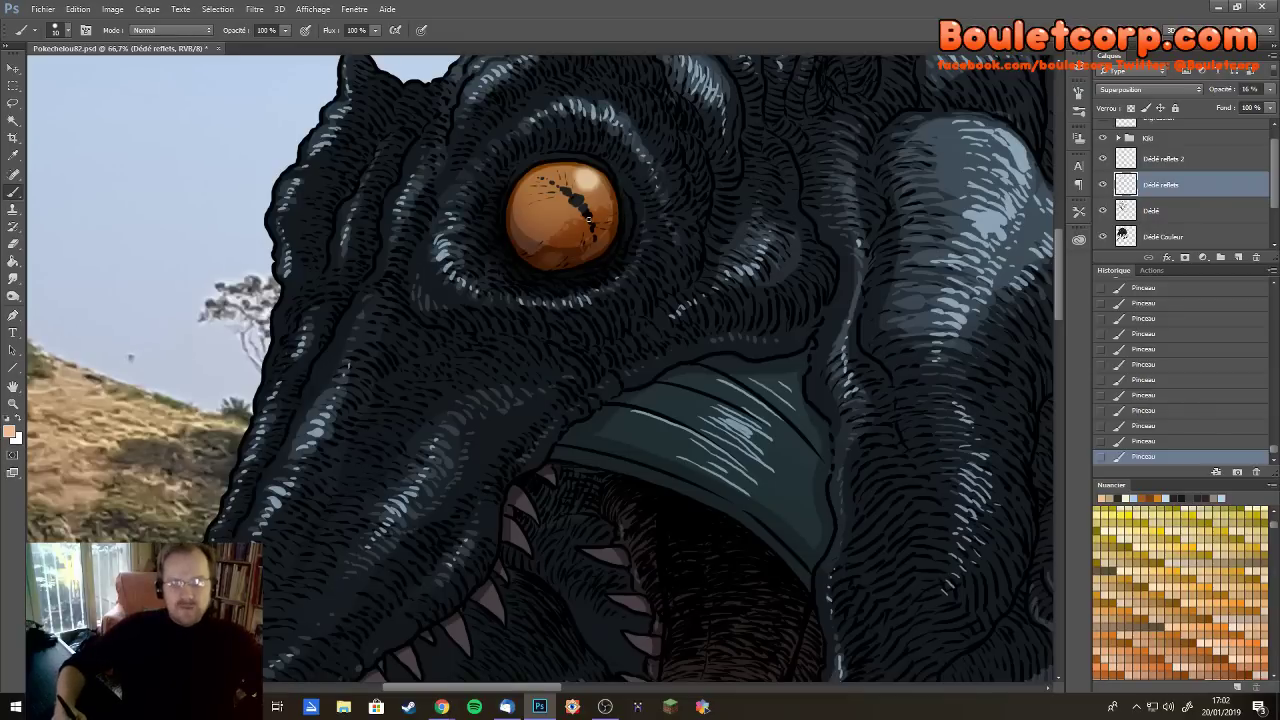
Reduce the Eraser to 10 px and remove small bits of the reflection on the lower left of the orange eyeball
{"action": "key", "text": "e"}
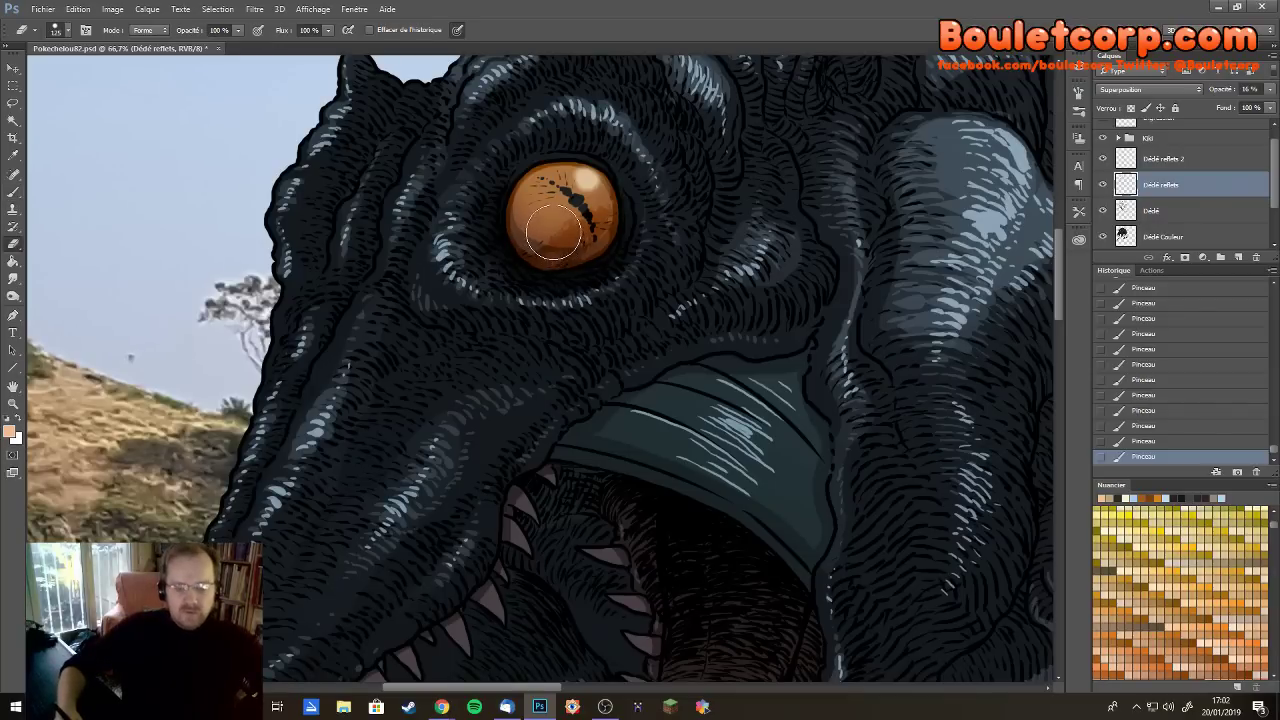
{"action": "key", "text": "bracketleft"}
{"action": "key", "text": "bracketleft"}
{"action": "key", "text": "bracketleft"}
{"action": "key", "text": "bracketleft"}
{"action": "key", "text": "bracketleft"}
{"action": "key", "text": "bracketleft"}
{"action": "key", "text": "bracketleft"}
{"action": "key", "text": "bracketleft"}
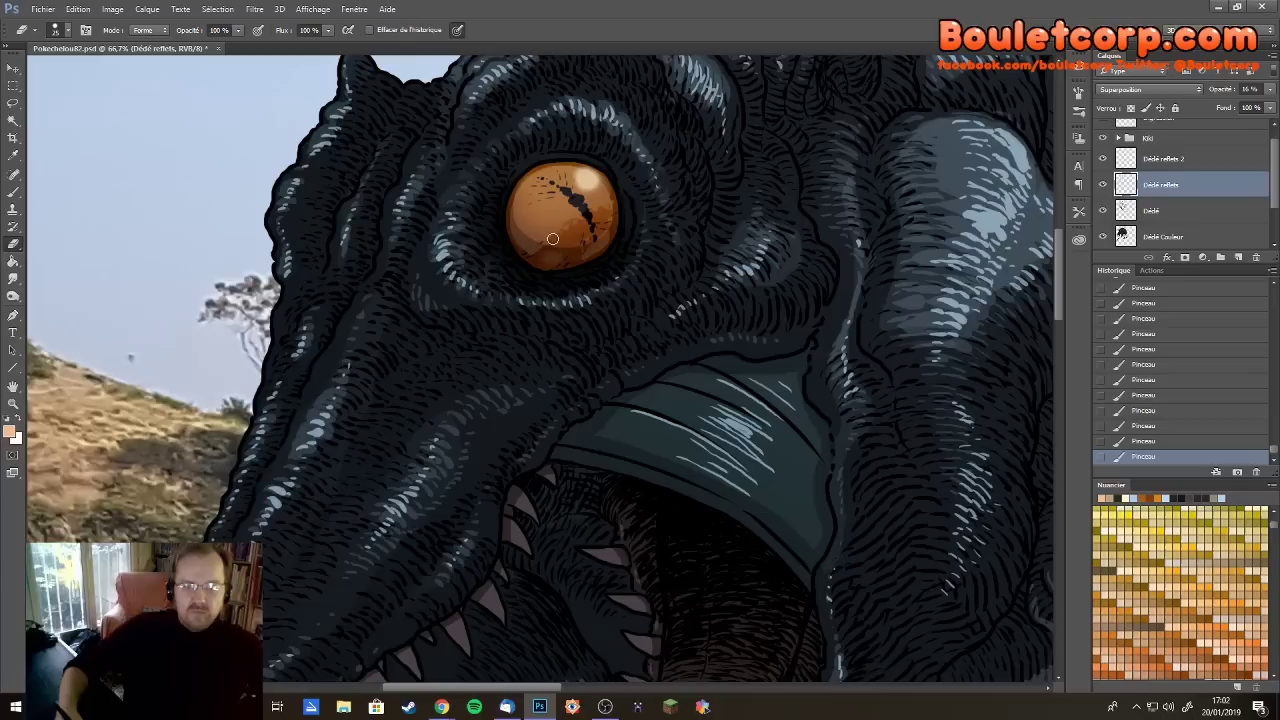
{"action": "key", "text": "bracketleft"}
{"action": "key", "text": "bracketleft"}
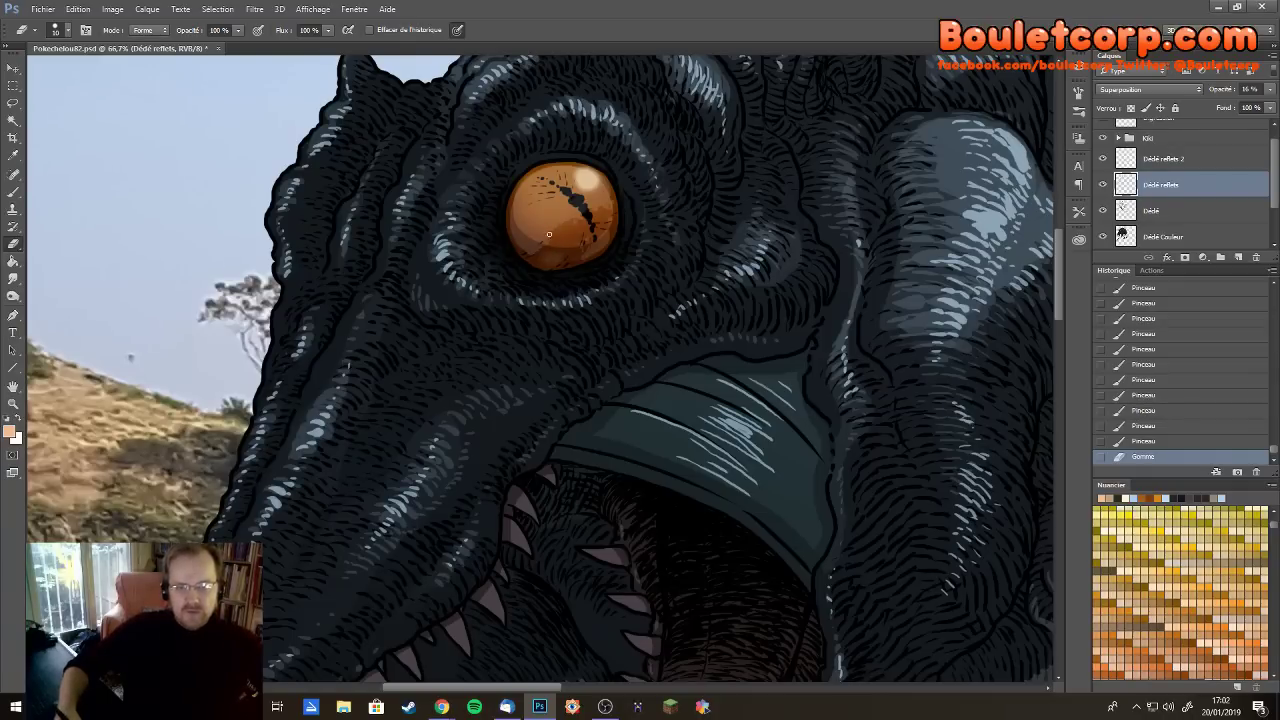
{"action": "left_click", "coordinate": [537, 247]}
{"action": "left_click", "coordinate": [536, 245]}
{"action": "left_click", "coordinate": [538, 244]}
{"action": "left_click", "coordinate": [536, 243]}
{"action": "left_click", "coordinate": [535, 242]}
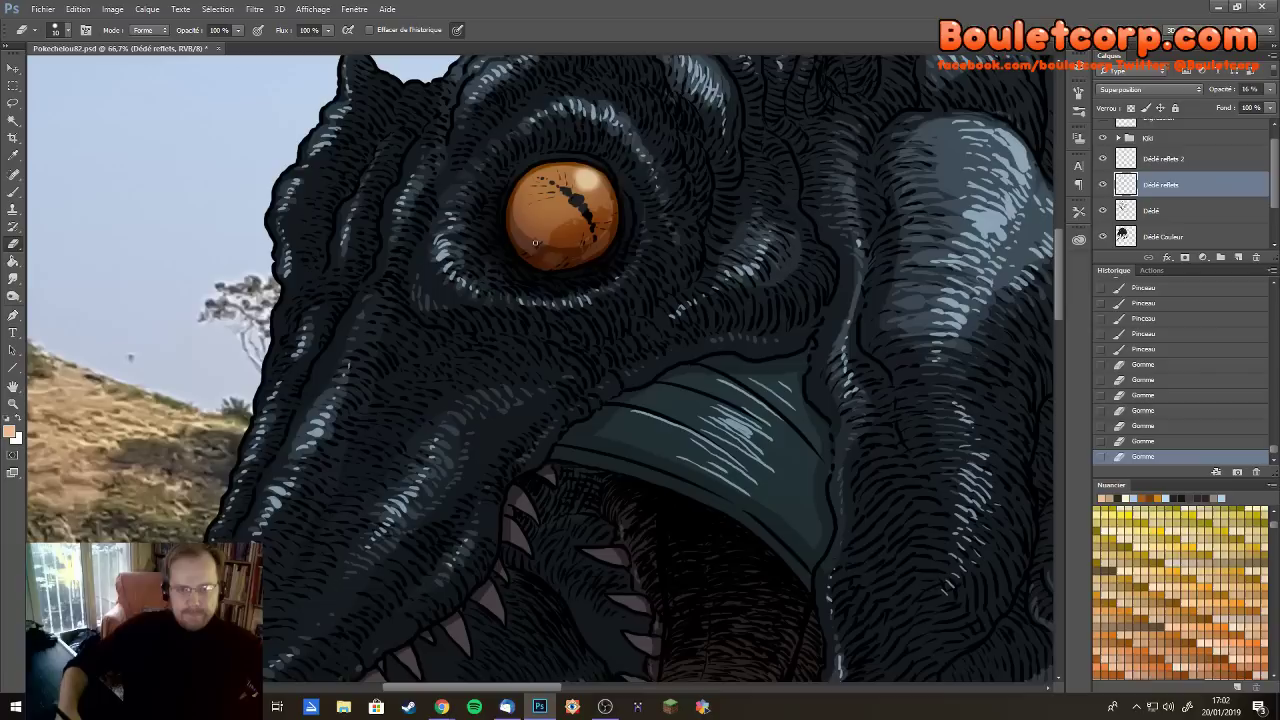
{"action": "left_click", "coordinate": [535, 248]}
{"action": "left_click", "coordinate": [536, 246]}
{"action": "left_click", "coordinate": [538, 243]}
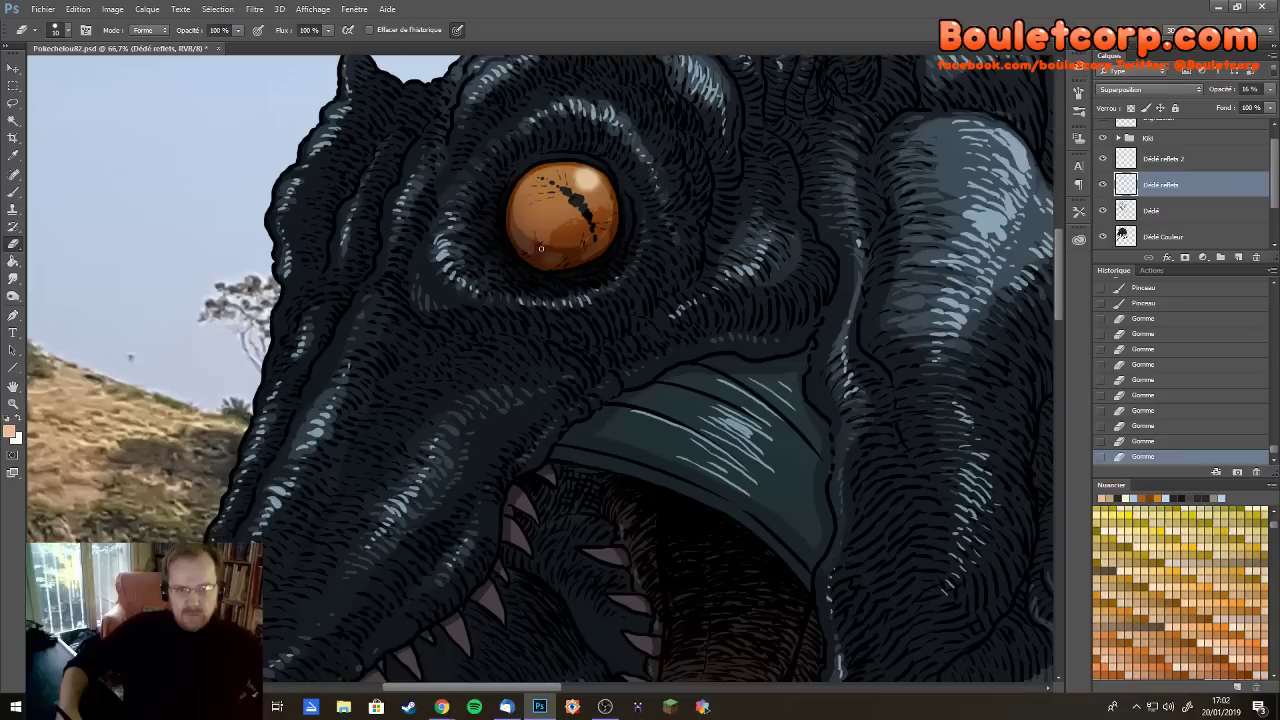
{"action": "left_click", "coordinate": [538, 247]}
{"action": "left_click", "coordinate": [544, 246]}
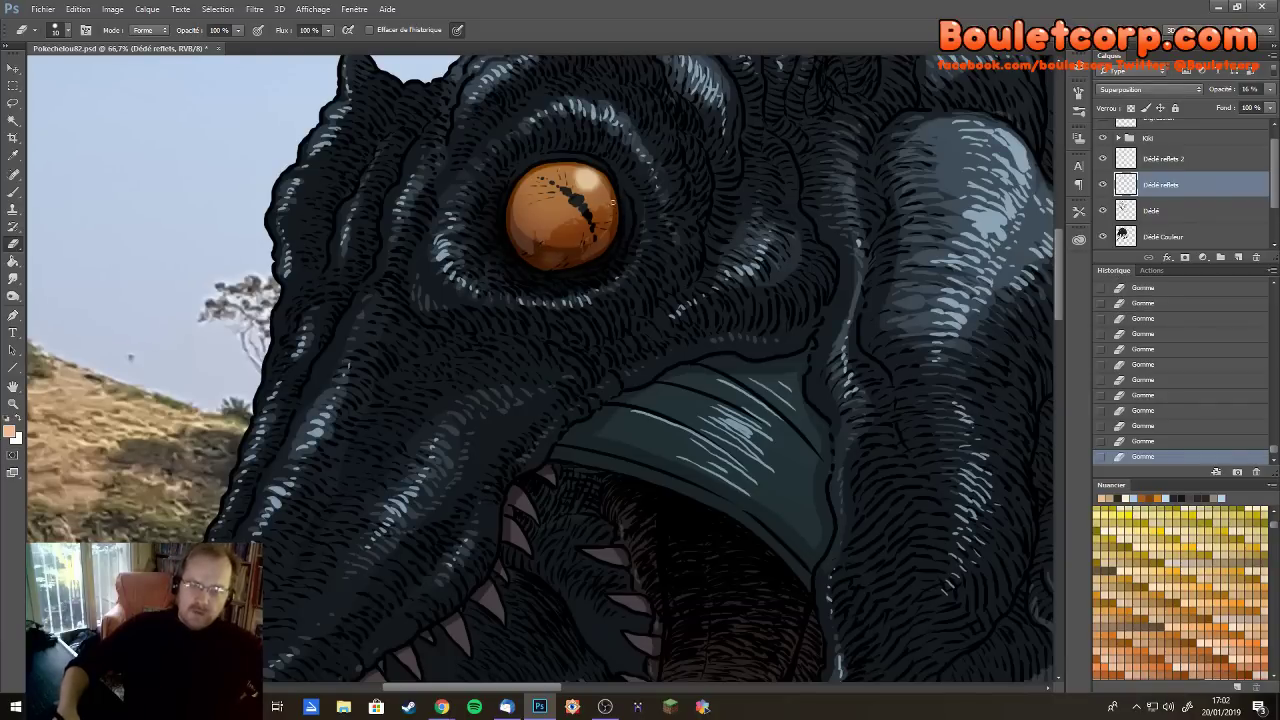
Examine how the orange eye looks against the black monster's whole body and the photo background
{"action": "key", "text": "ctrl+minus"}
{"action": "key", "text": "ctrl+minus"}
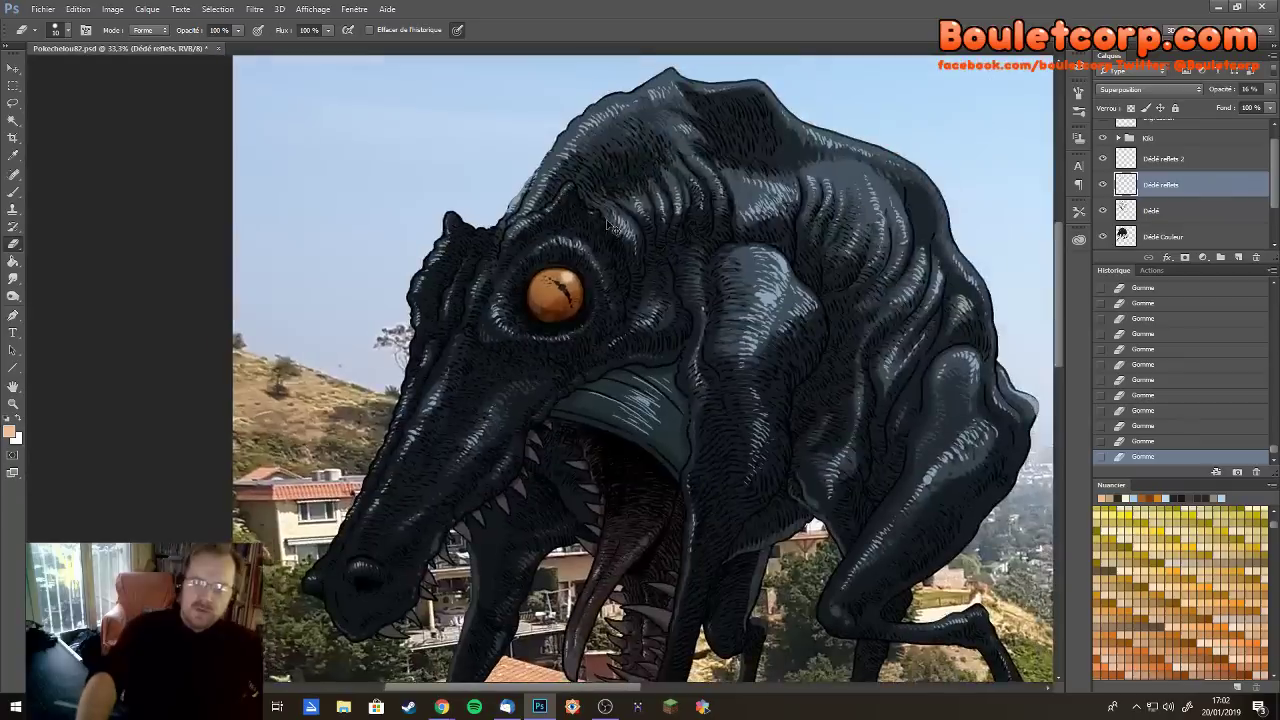
{"action": "key", "text": "ctrl+minus"}
{"action": "key", "text": "ctrl+minus"}
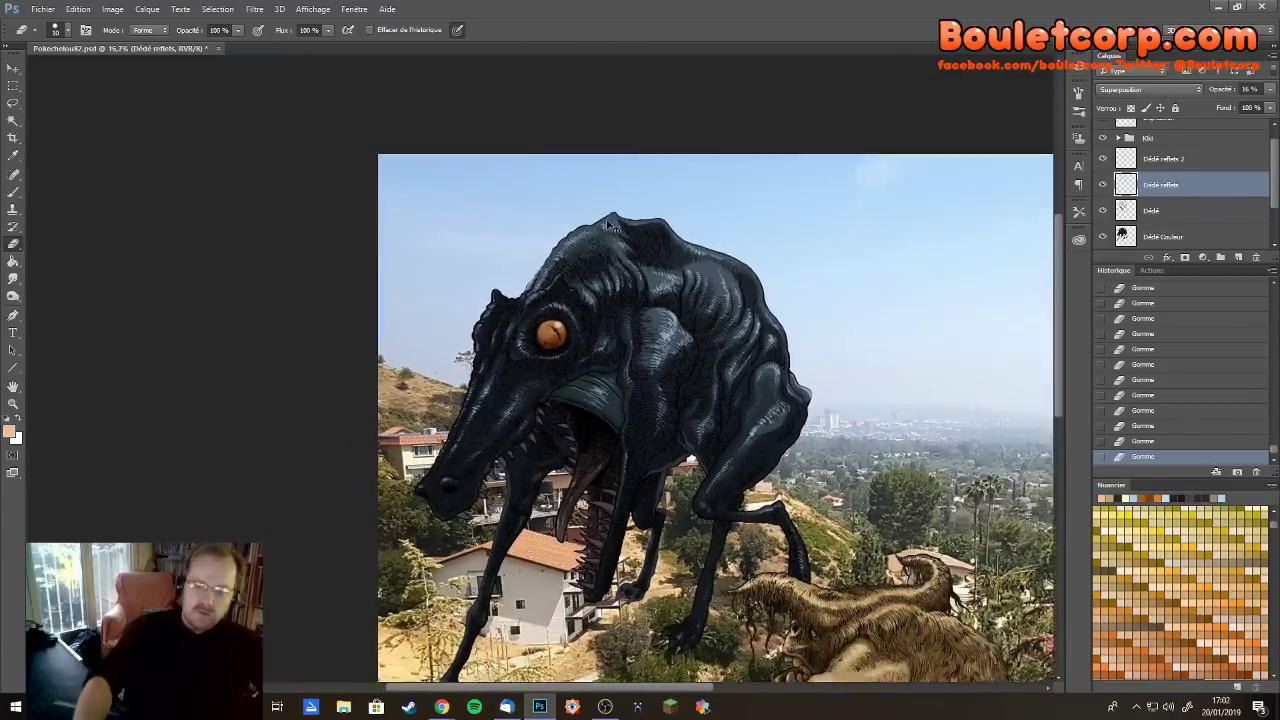
{"action": "scroll", "coordinate": [607, 224], "scroll_direction": "up", "scroll_amount": 3}
{"action": "scroll", "coordinate": [607, 224], "scroll_direction": "down", "scroll_amount": 3}
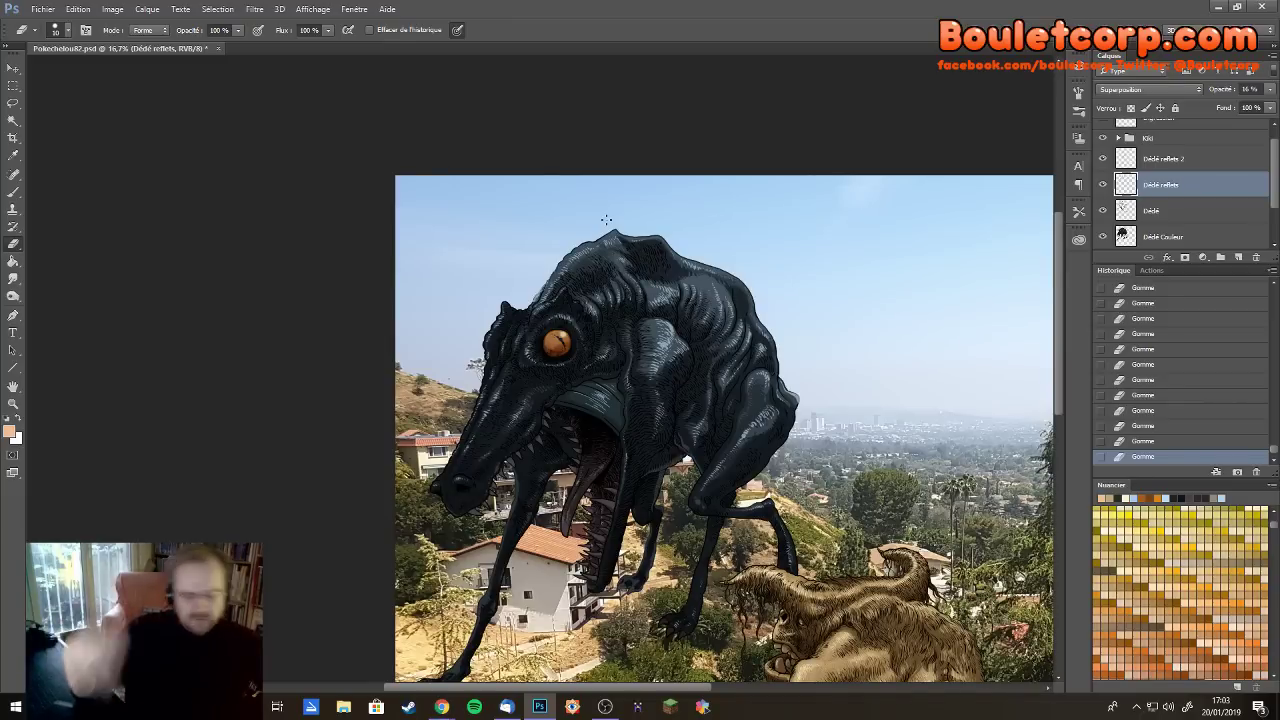
{"action": "key", "text": "ctrl+plus"}
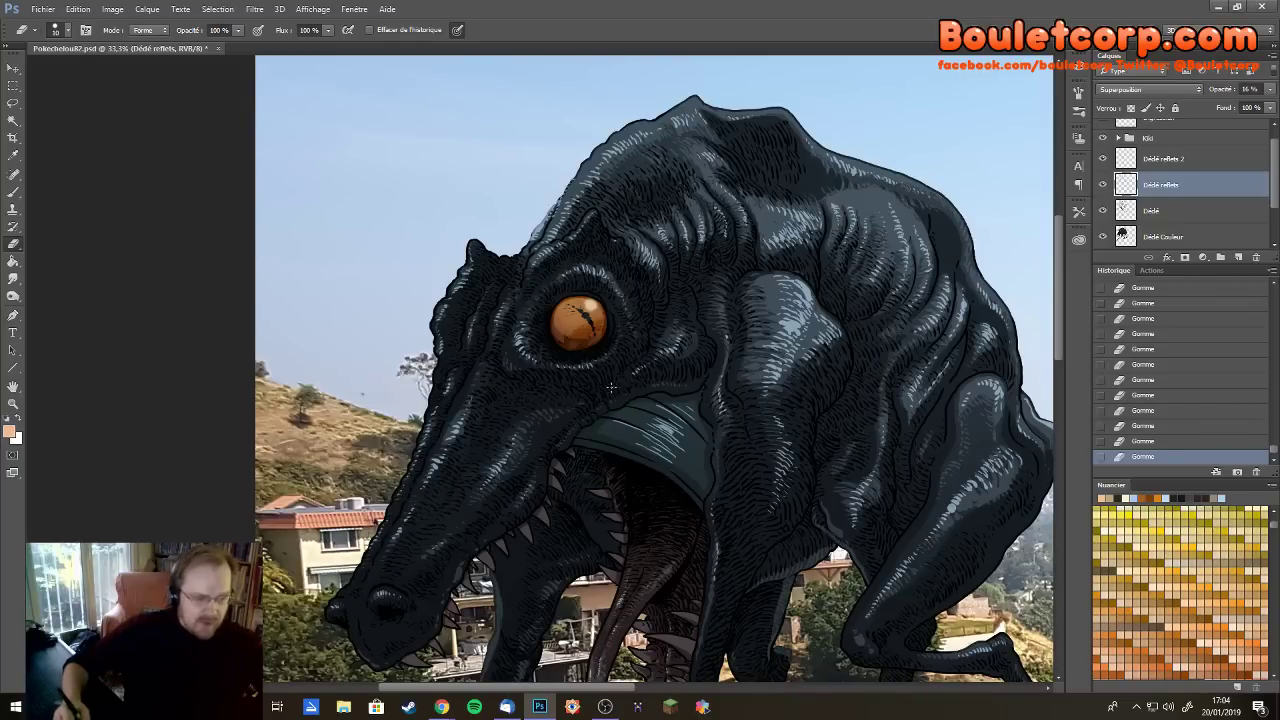
{"action": "left_click_drag", "start_coordinate": [624, 401], "coordinate": [560, 365]}
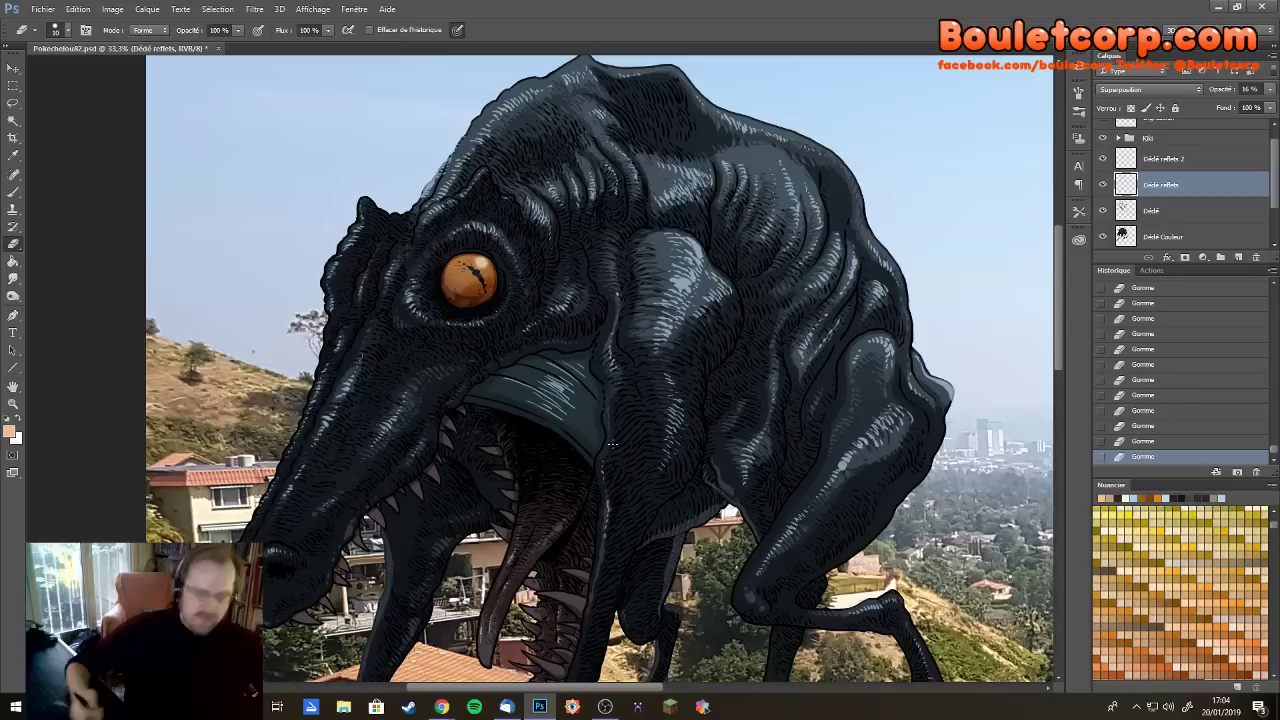
{"action": "key", "text": "ctrl+plus"}
{"action": "key", "text": "ctrl+plus"}
{"action": "key", "text": "ctrl+plus"}
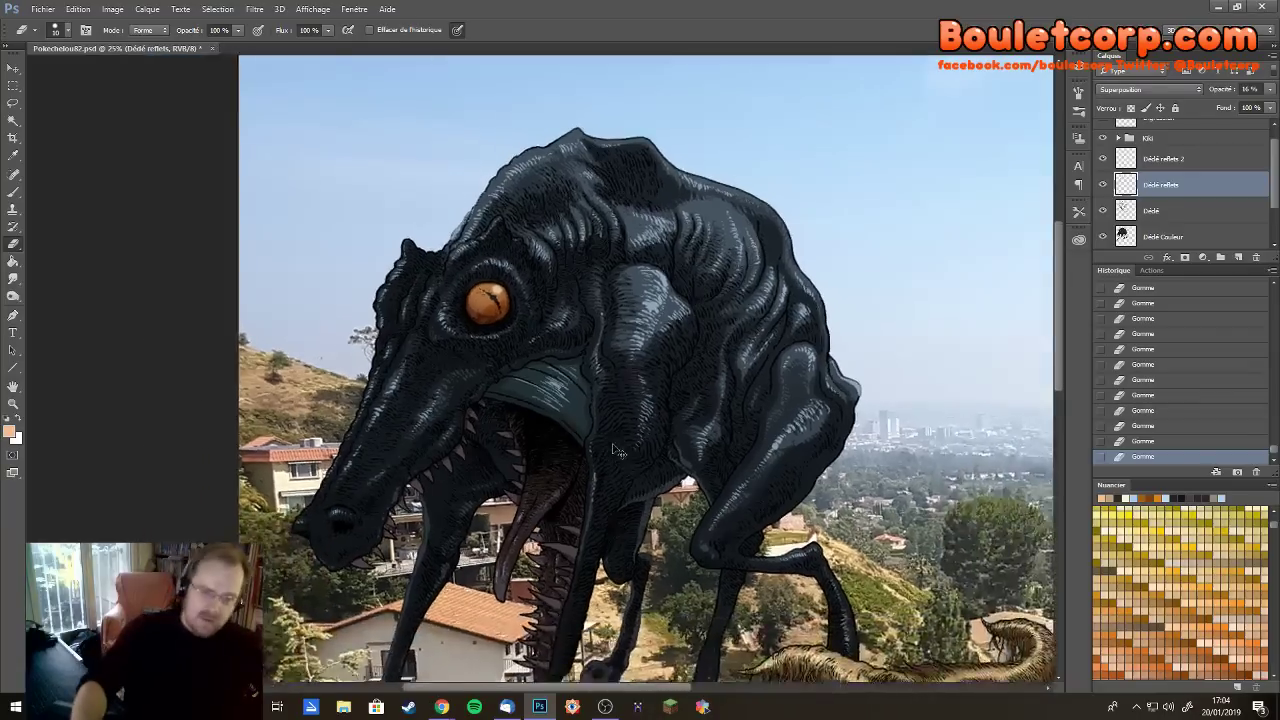
Sample the grey-blue glint near the tongue tip and brush faint highlights on the upper teeth of the lower jaw on "Dédé reflets"
{"action": "scroll", "coordinate": [492, 450], "scroll_direction": "down", "scroll_amount": 10}
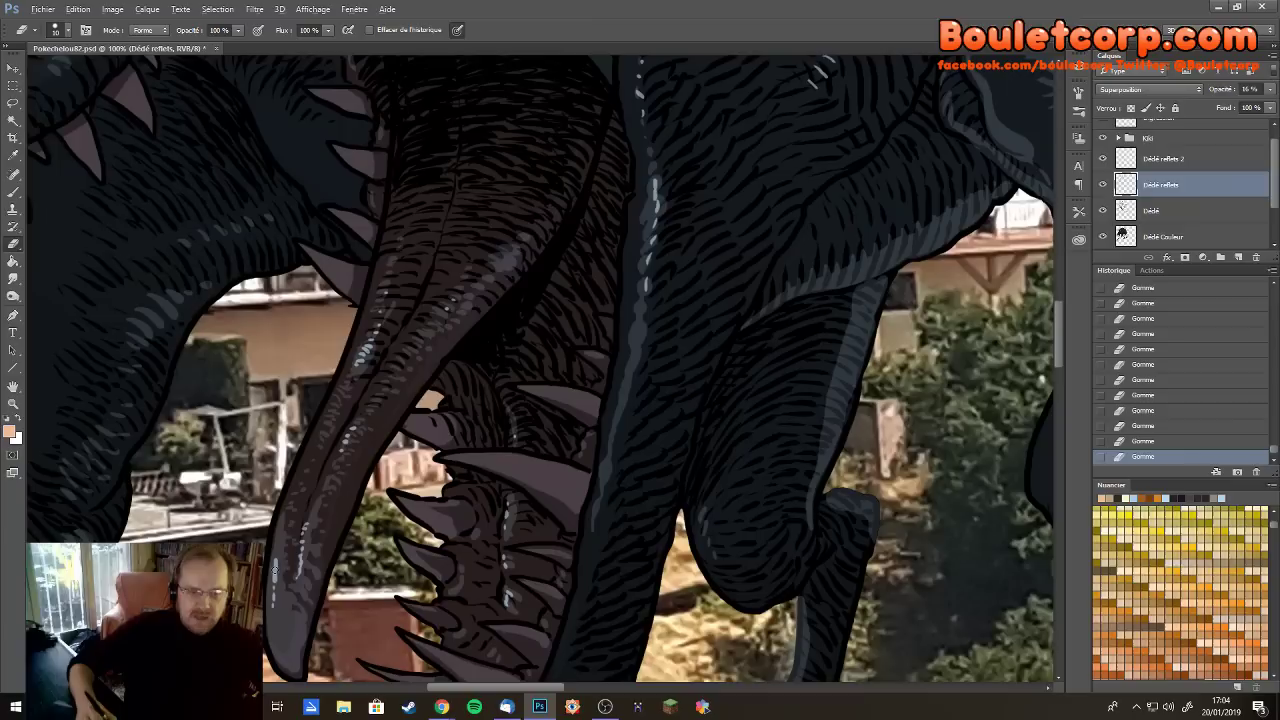
{"action": "left_click_drag", "start_coordinate": [275, 568], "coordinate": [320, 580]}
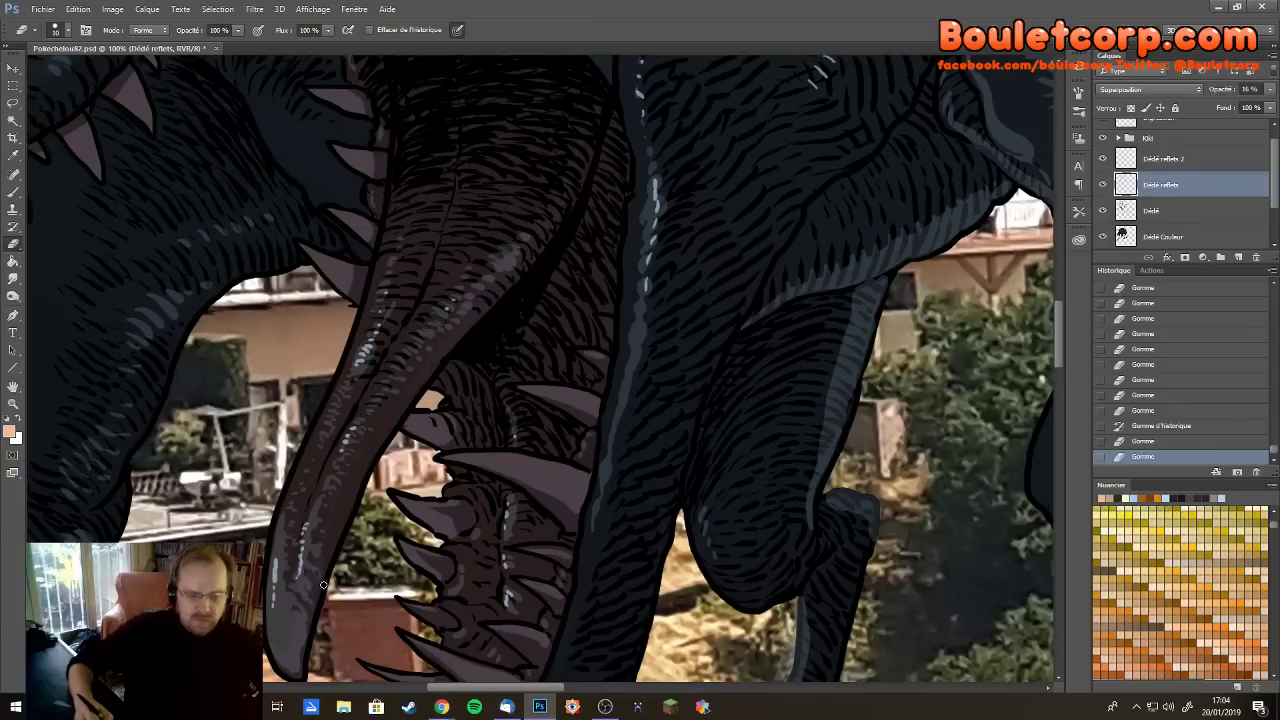
{"action": "key", "text": "b"}
{"action": "left_click", "coordinate": [286, 528], "text": "alt"}
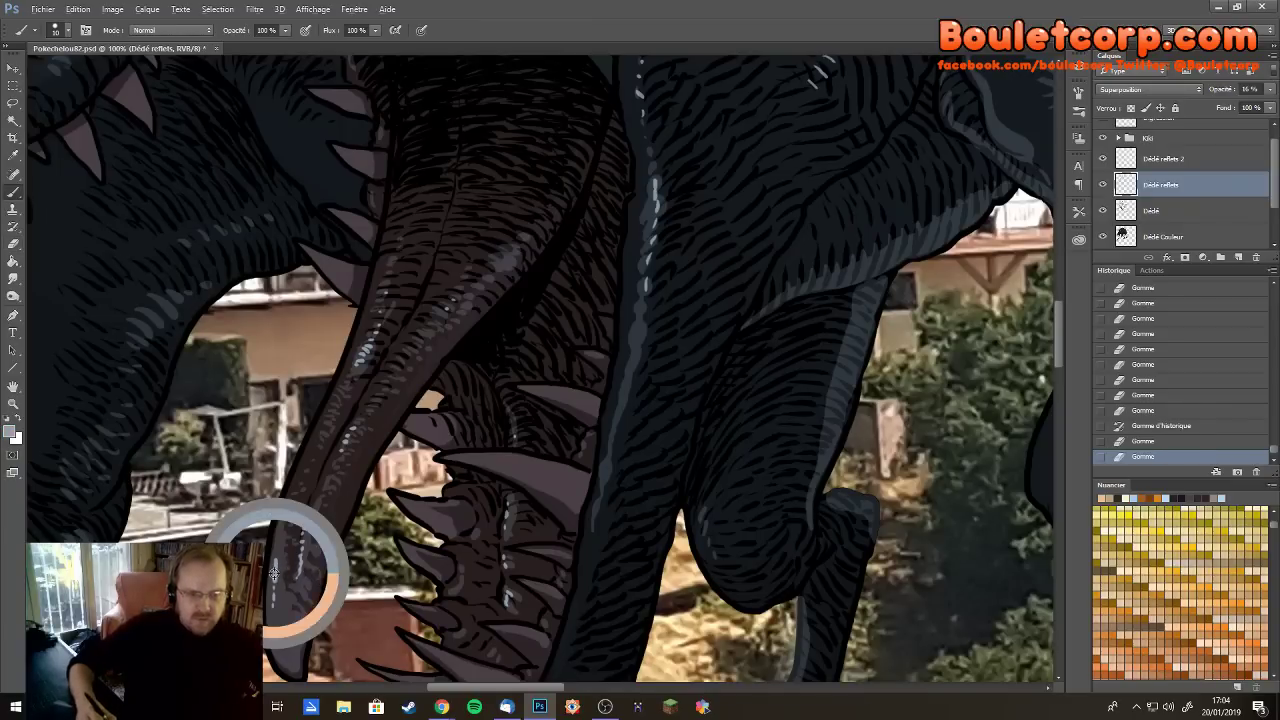
{"action": "left_click_drag", "start_coordinate": [482, 463], "coordinate": [545, 472]}
{"action": "left_click_drag", "start_coordinate": [546, 473], "coordinate": [556, 471]}
{"action": "left_click_drag", "start_coordinate": [556, 470], "coordinate": [575, 480]}
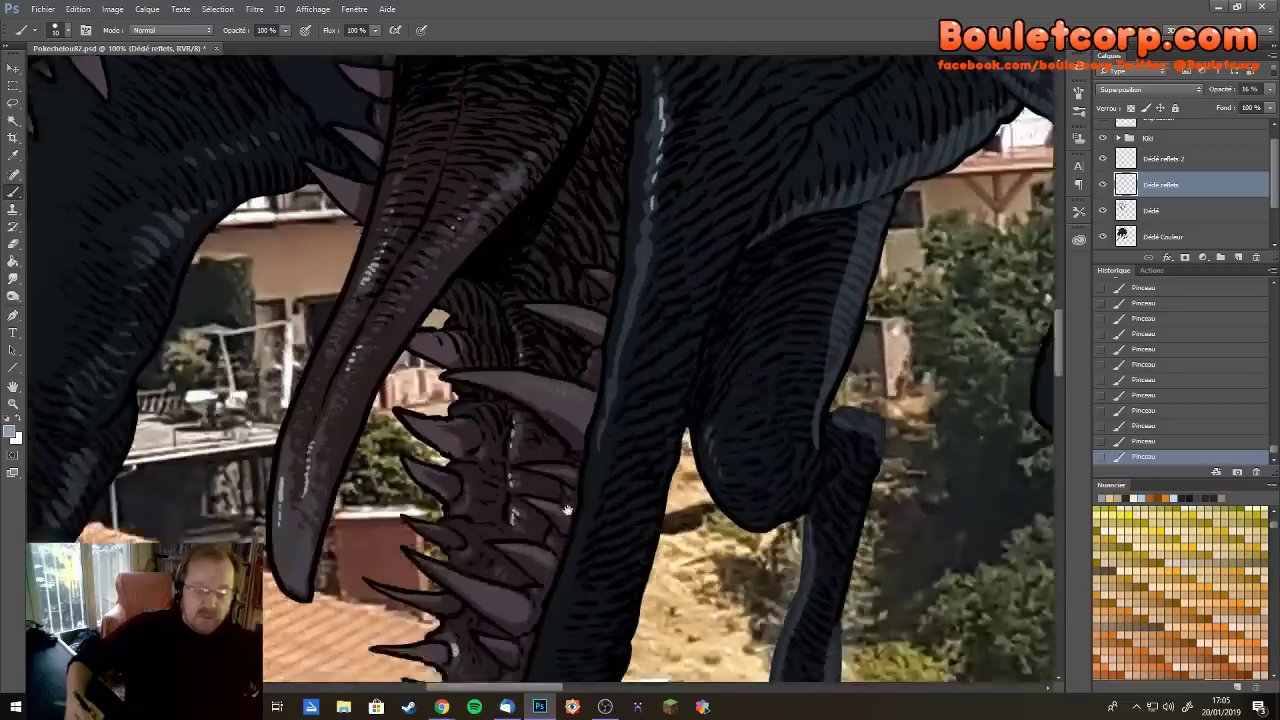
Brush the same grey-blue highlights on the remaining lower-jaw teeth down to the tip of the jaw
{"action": "left_click_drag", "start_coordinate": [548, 640], "coordinate": [445, 531]}
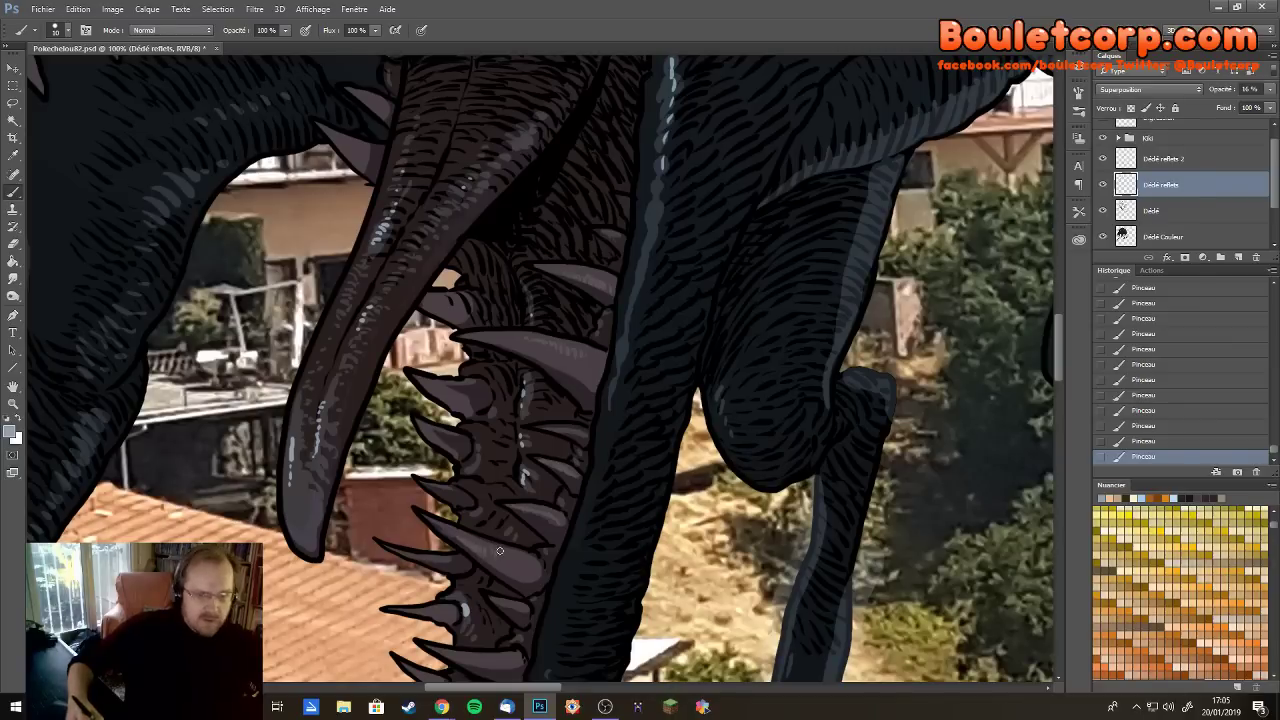
{"action": "scroll", "coordinate": [518, 568], "scroll_direction": "down", "scroll_amount": 5}
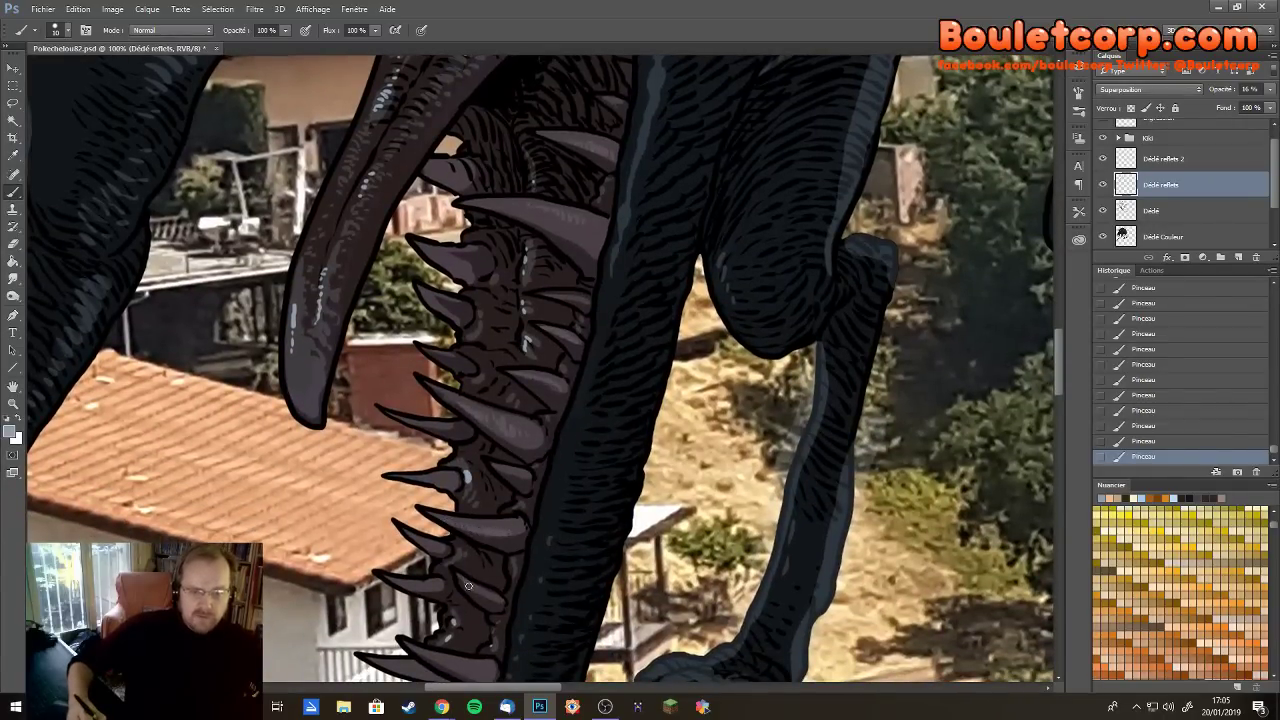
{"action": "left_click_drag", "start_coordinate": [498, 650], "coordinate": [461, 548]}
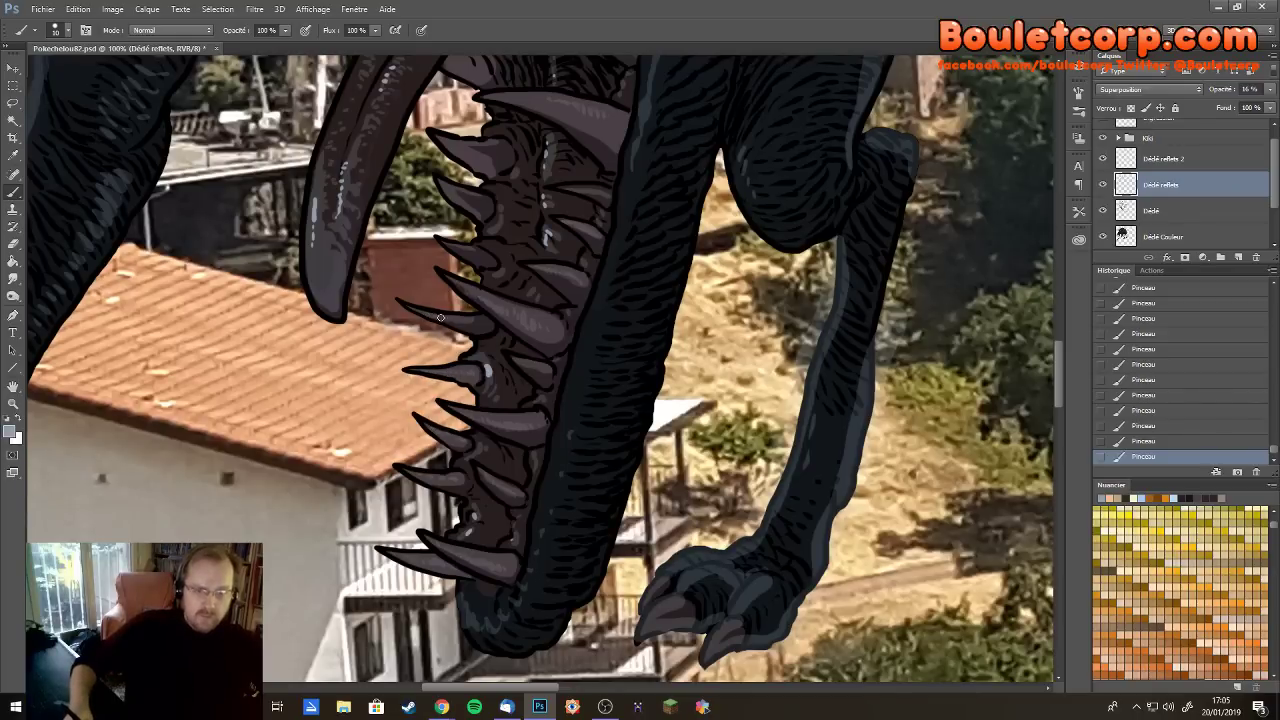
{"action": "scroll", "coordinate": [484, 328], "scroll_direction": "up", "scroll_amount": 2}
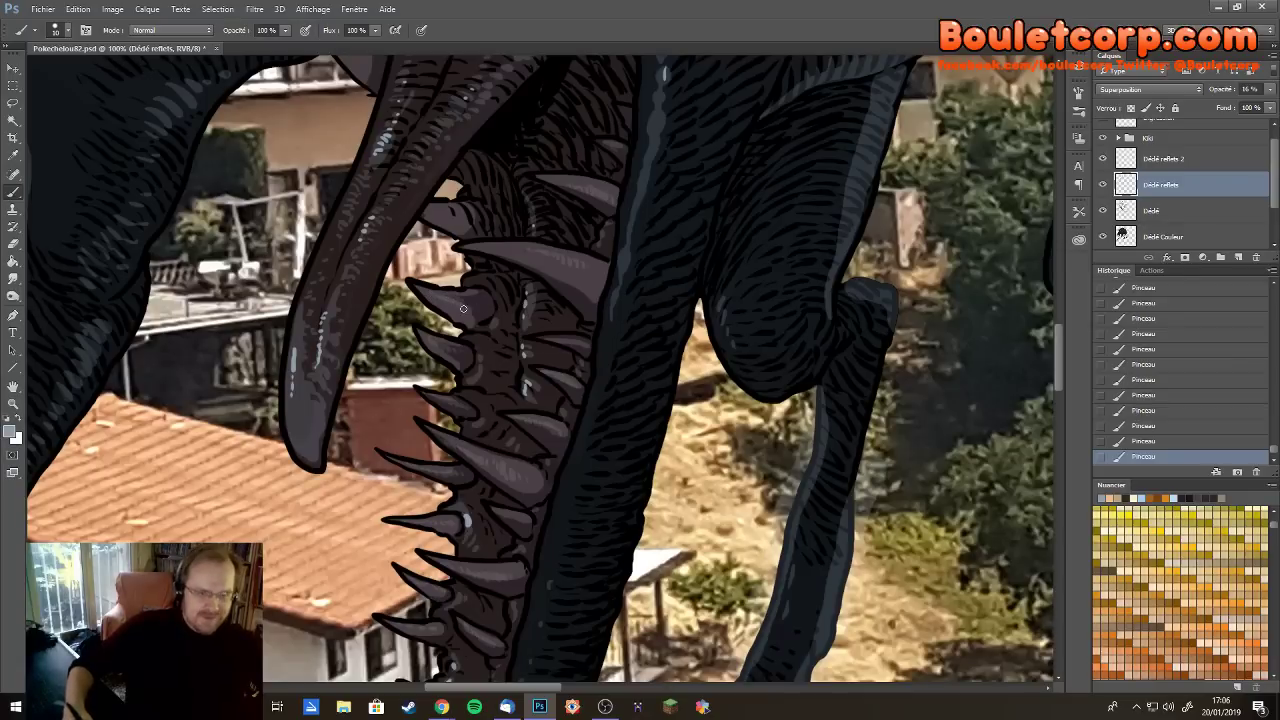
Sample a pale beige from the photo background and brush faint reflections on the upper-jaw teeth from the snout back to the mouth corner on "Dédé reflets"
{"action": "scroll", "coordinate": [614, 272], "scroll_direction": "up", "scroll_amount": 3}
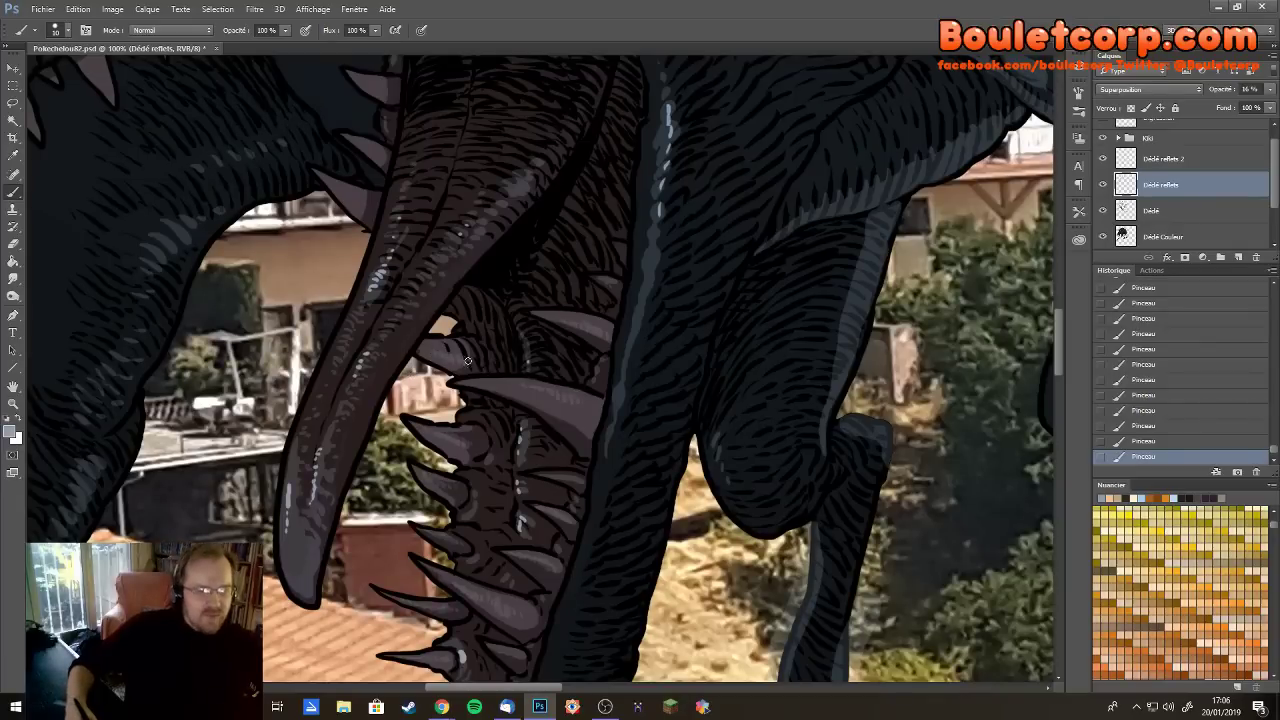
{"action": "left_click_drag", "start_coordinate": [385, 282], "coordinate": [430, 397]}
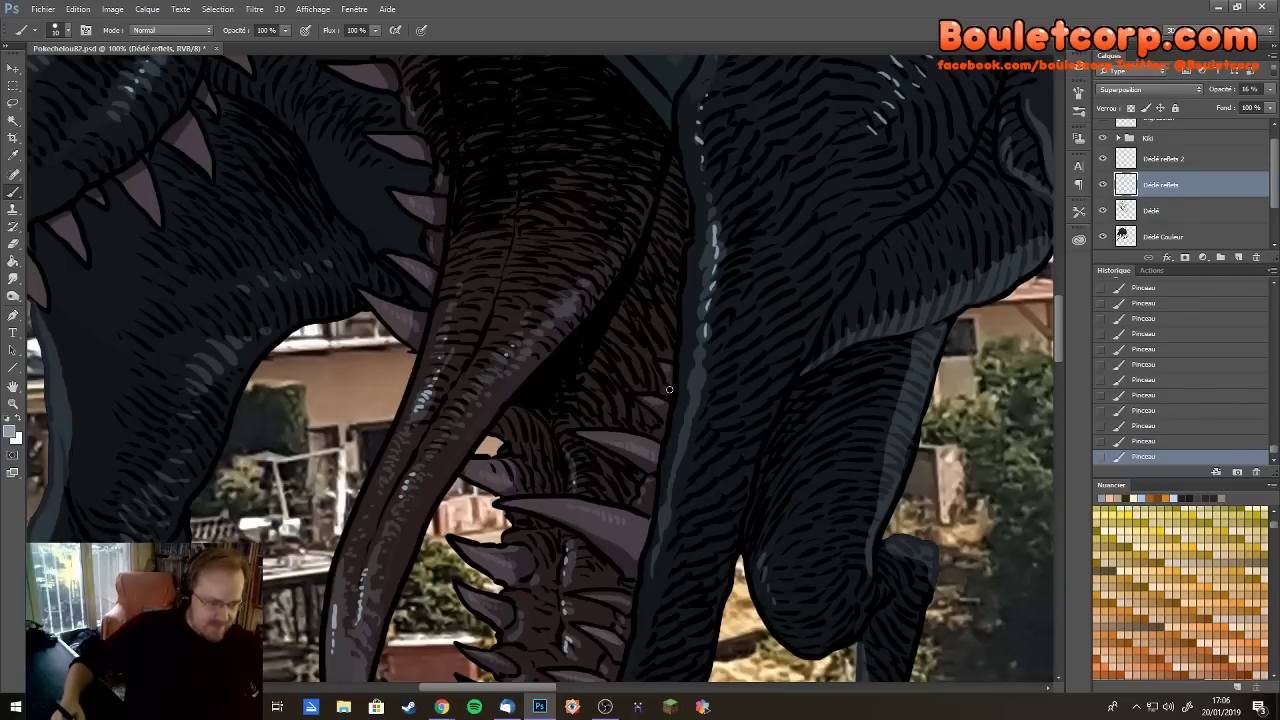
{"action": "mouse_move", "coordinate": [440, 358]}
{"action": "left_mouse_down"}
{"action": "mouse_move", "coordinate": [766, 251]}
{"action": "mouse_move", "coordinate": [681, 313]}
{"action": "mouse_move", "coordinate": [845, 243]}
{"action": "mouse_move", "coordinate": [851, 198]}
{"action": "left_mouse_up"}
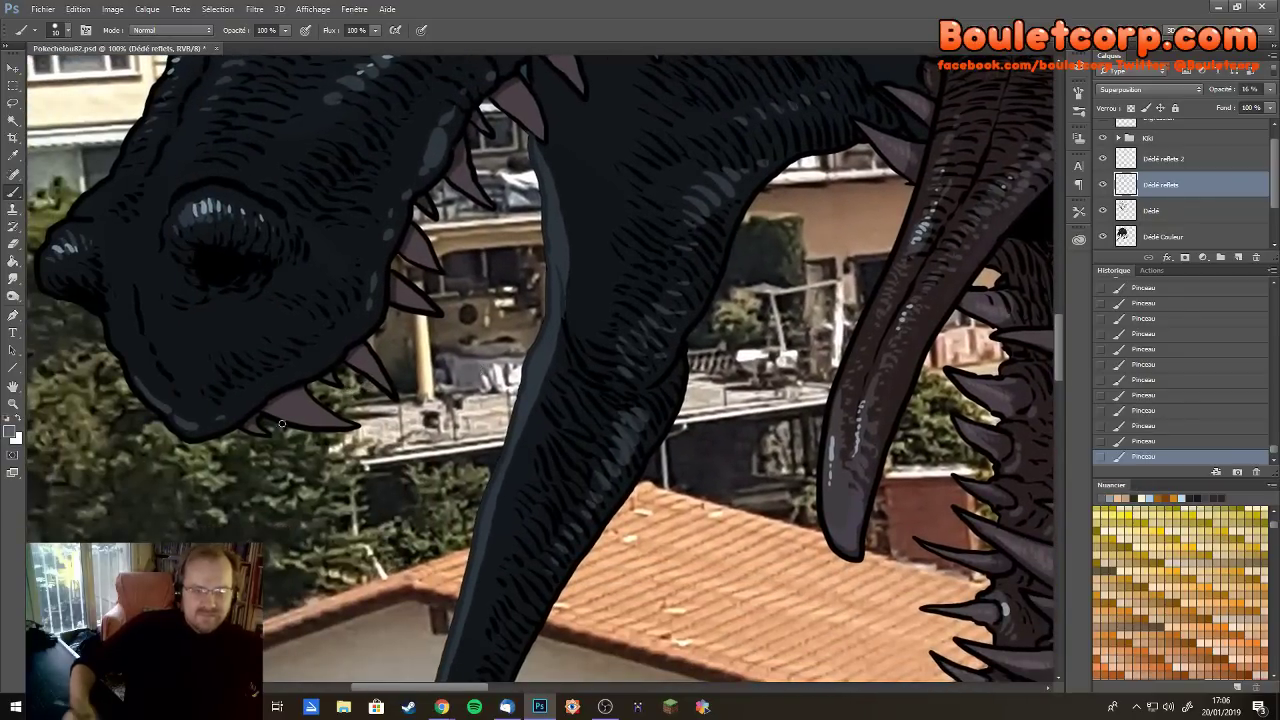
{"action": "left_click", "coordinate": [486, 385], "text": "alt"}
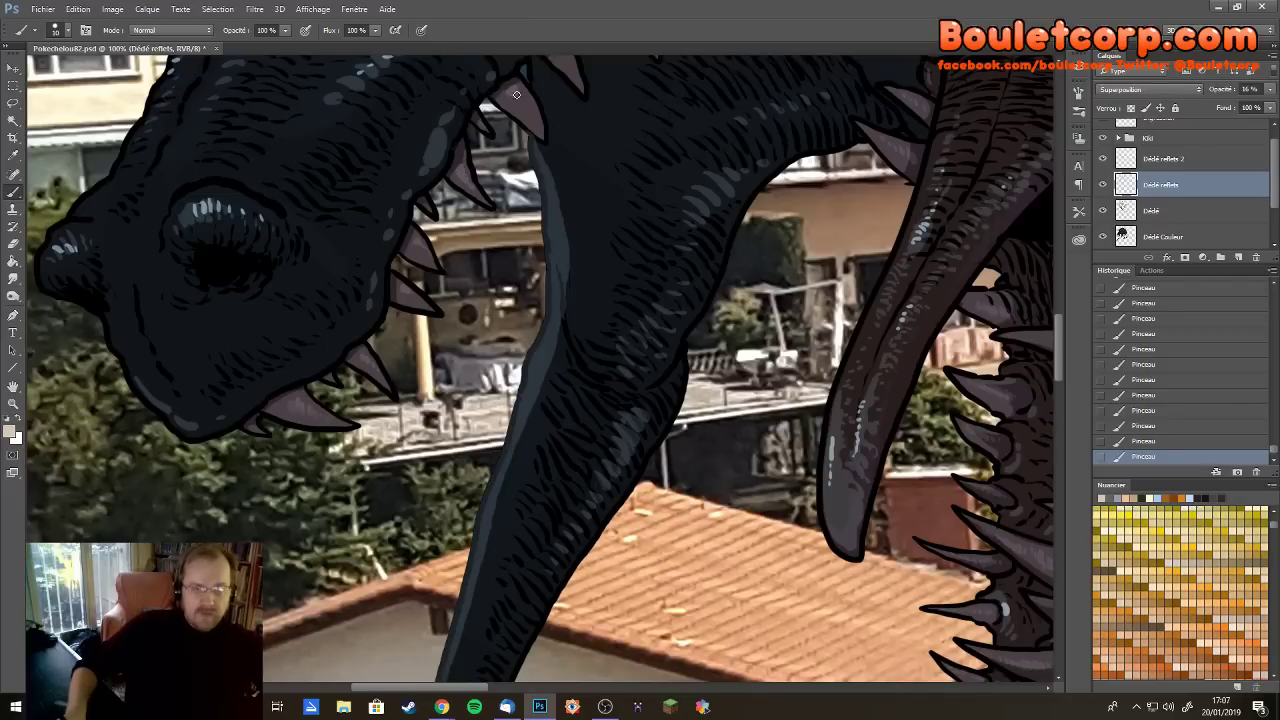
{"action": "left_click_drag", "start_coordinate": [556, 165], "coordinate": [496, 314]}
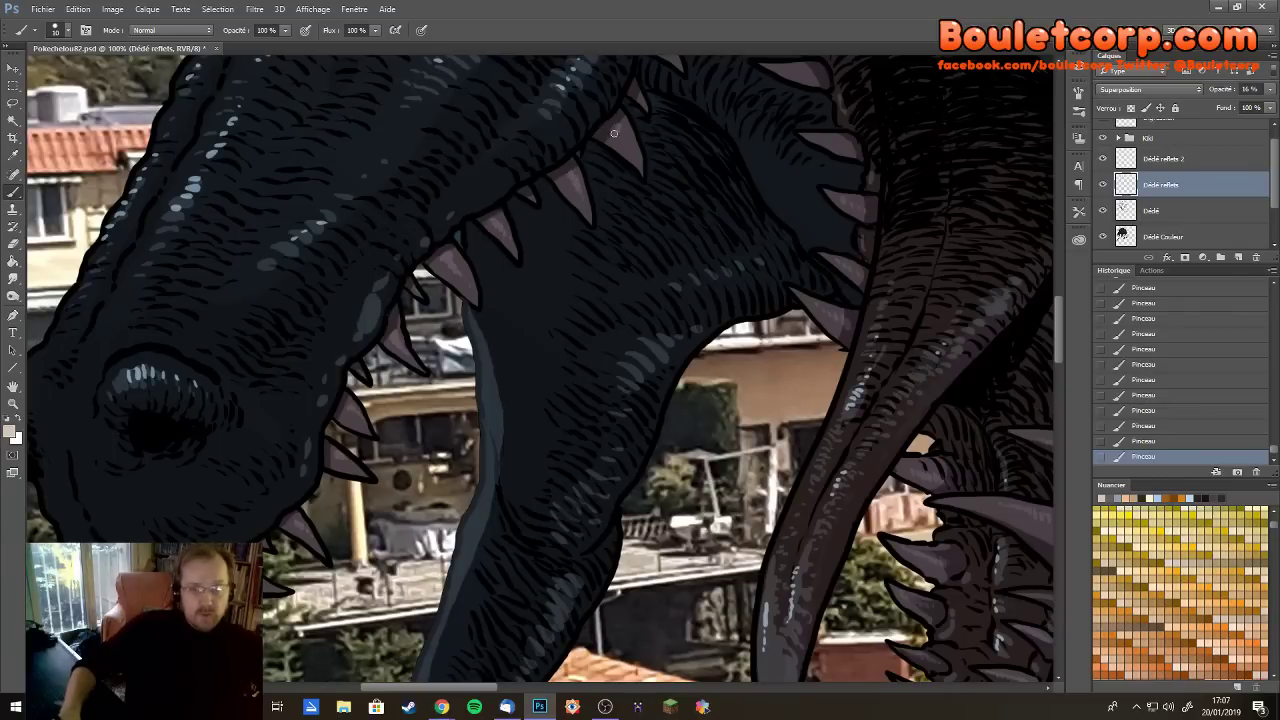
{"action": "left_click_drag", "start_coordinate": [645, 155], "coordinate": [549, 291]}
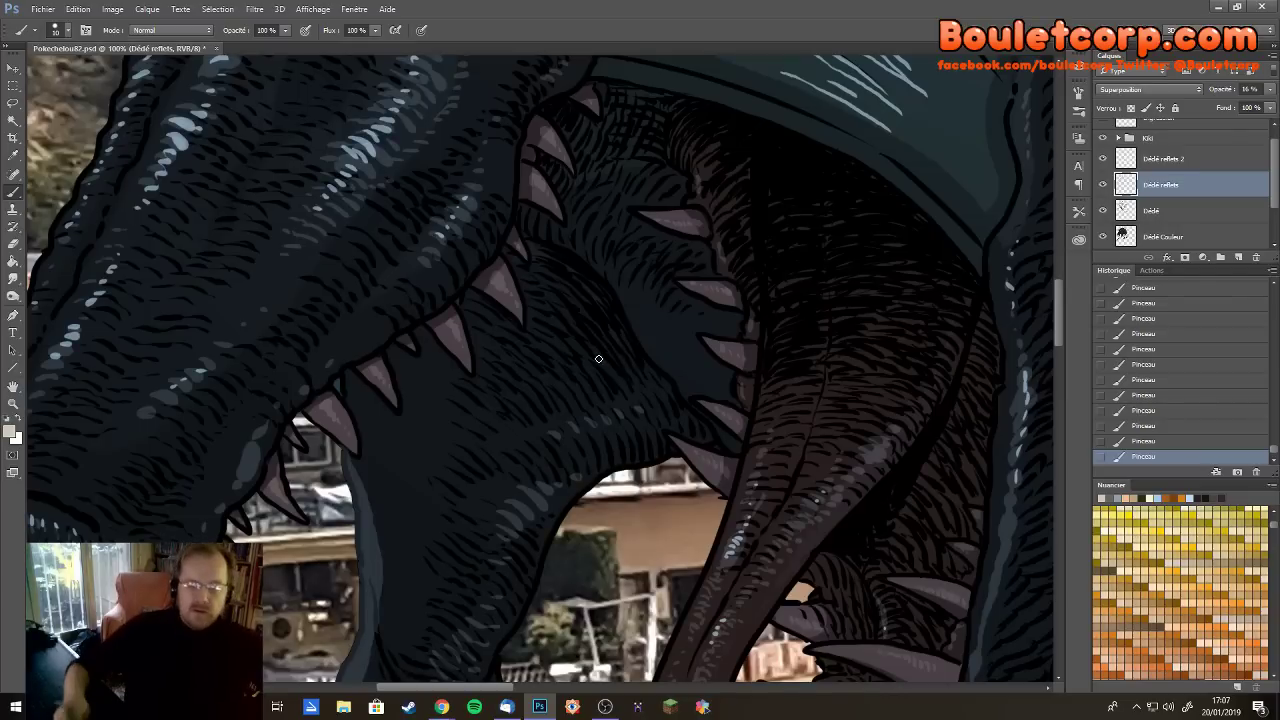
Check the tooth highlights against the whole black monster and save the document
{"action": "scroll", "coordinate": [600, 358], "scroll_direction": "down", "scroll_amount": 2}
{"action": "scroll", "coordinate": [600, 362], "scroll_direction": "down", "scroll_amount": 2}
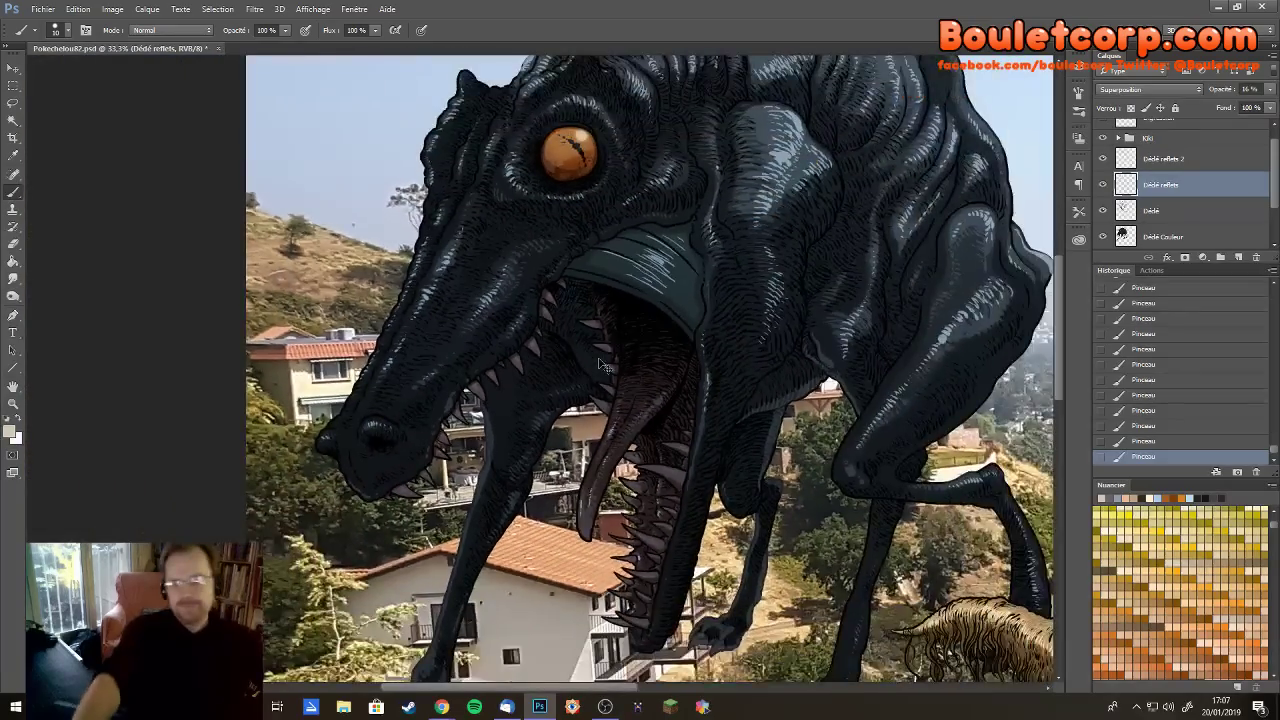
{"action": "scroll", "coordinate": [597, 358], "scroll_direction": "down", "scroll_amount": 1}
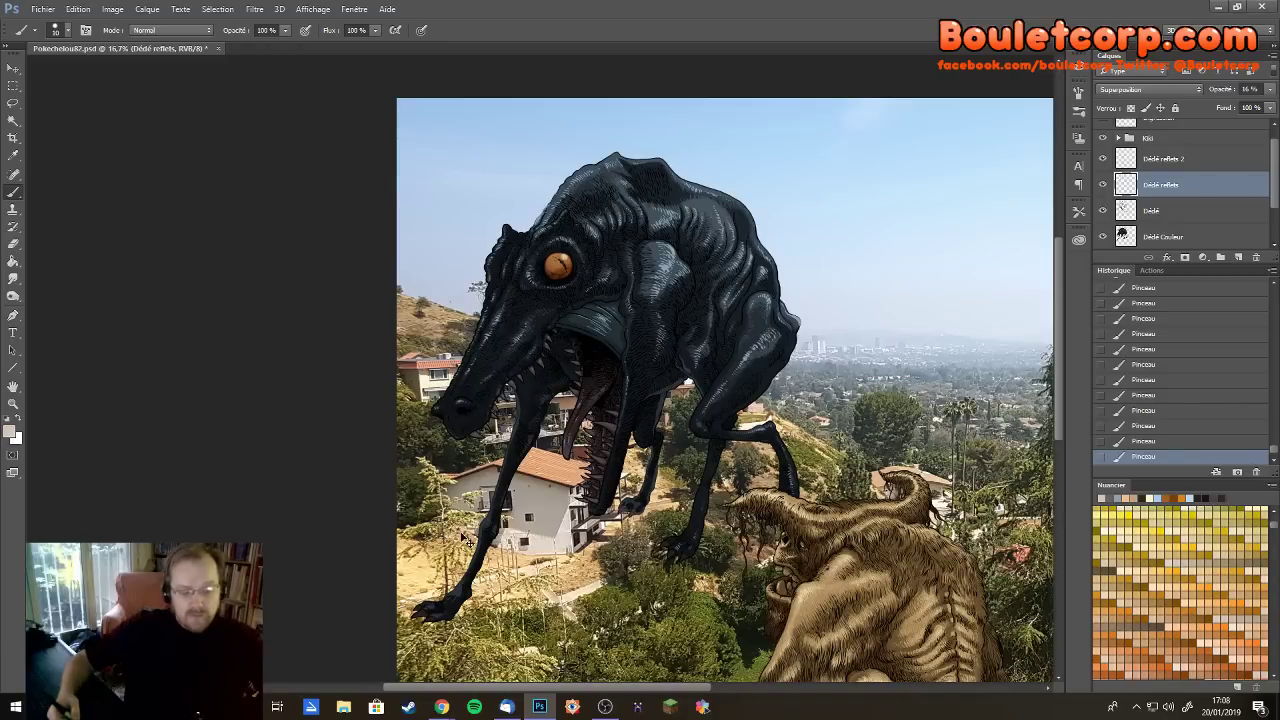
{"action": "key", "text": "ctrl+s"}
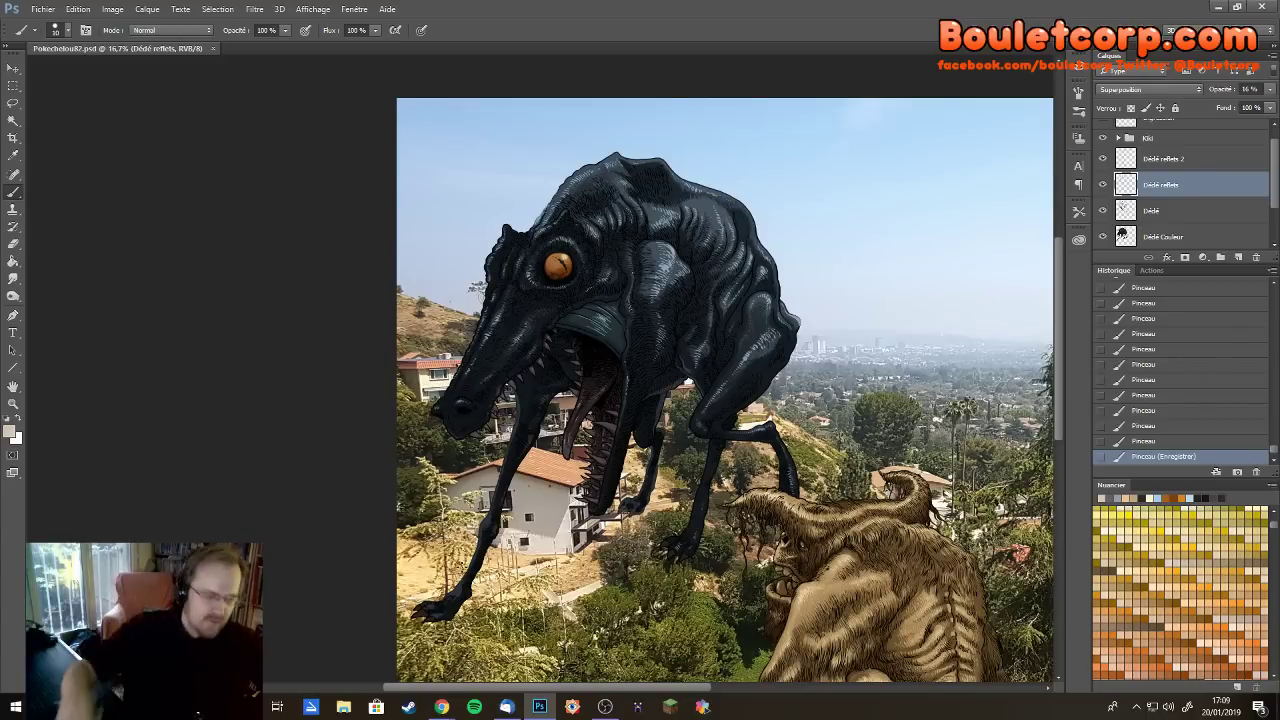
Examine how both monsters fit into the photo, comparing the full composition with the black monster's legs and feet and the brown creature's furry head
{"action": "key", "text": "ctrl+minus"}
{"action": "key", "text": "ctrl+plus"}
{"action": "key", "text": "ctrl+plus"}
{"action": "key", "text": "ctrl+plus"}
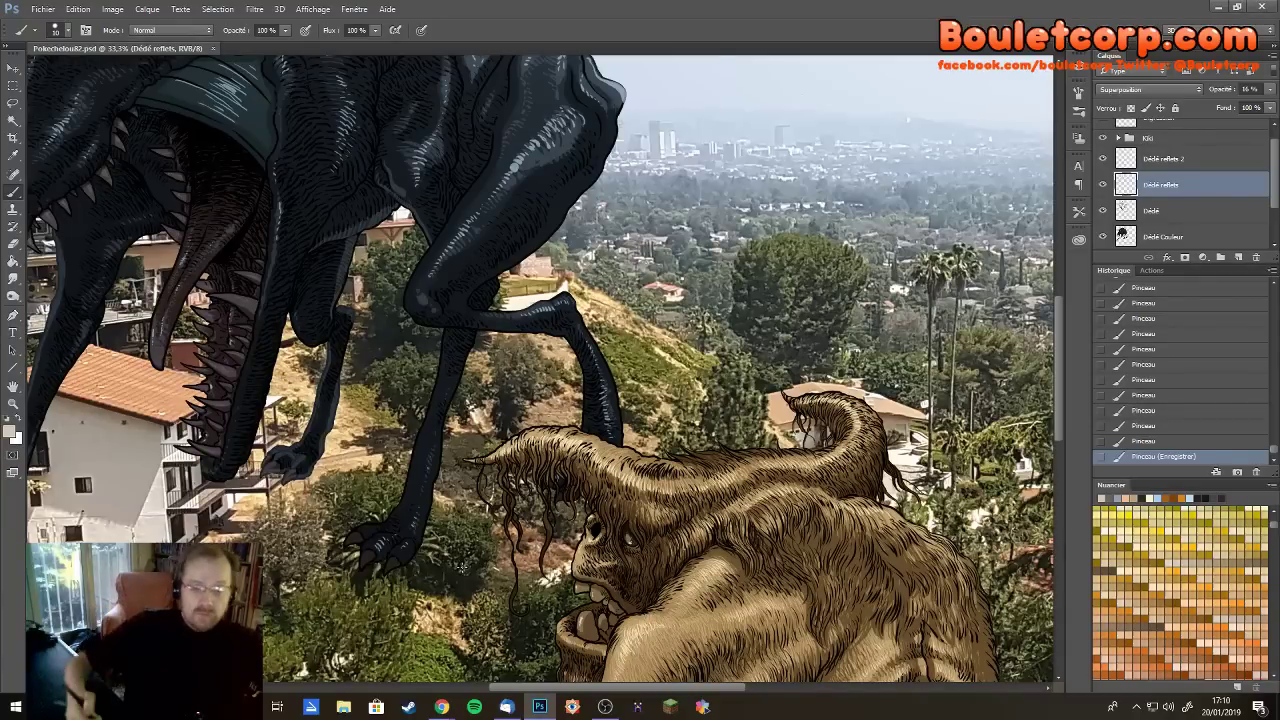
{"action": "mouse_move", "coordinate": [538, 470]}
{"action": "left_mouse_down"}
{"action": "mouse_move", "coordinate": [548, 340]}
{"action": "mouse_move", "coordinate": [790, 270]}
{"action": "mouse_move", "coordinate": [850, 385]}
{"action": "left_mouse_up"}
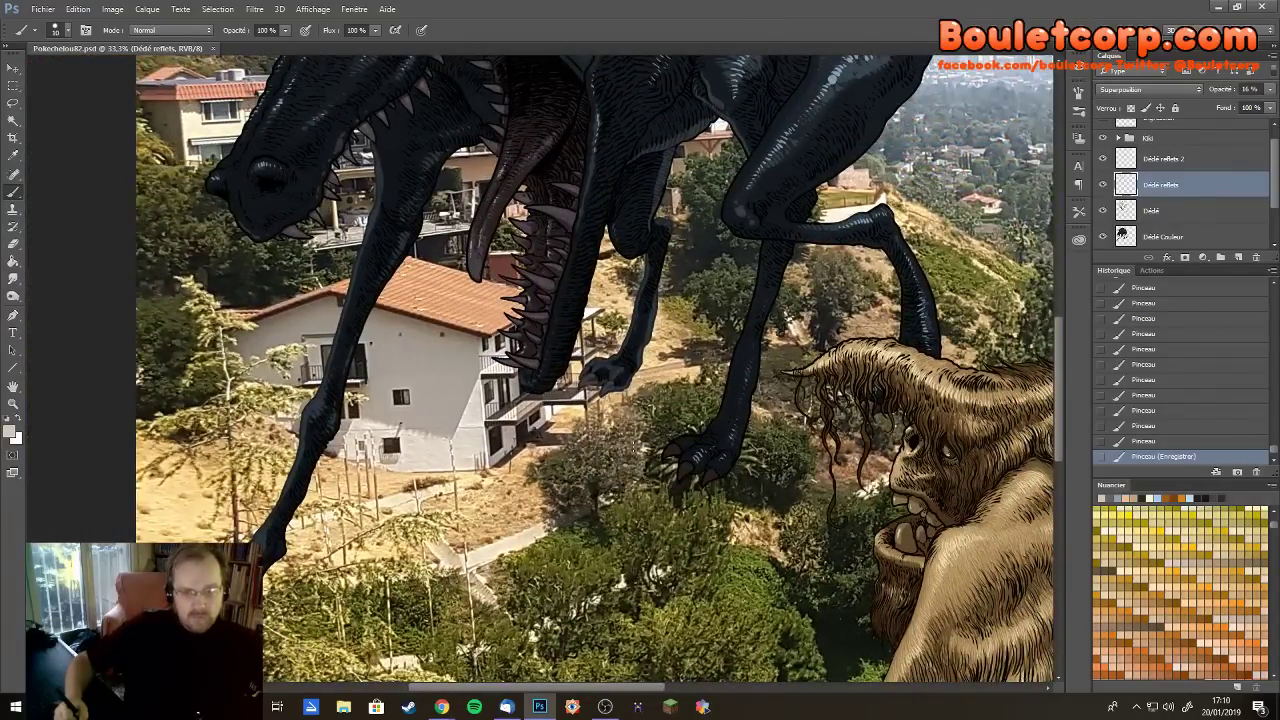
{"action": "left_click_drag", "start_coordinate": [636, 441], "coordinate": [606, 452]}
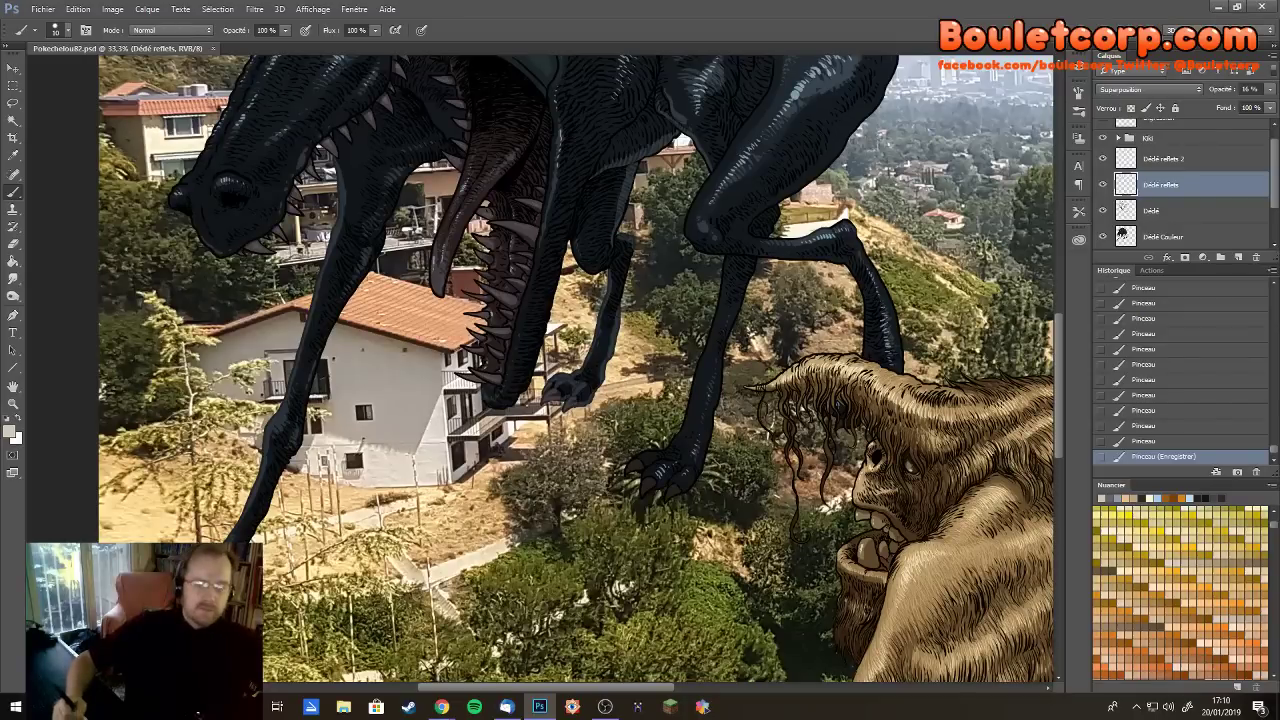
{"action": "key", "text": "ctrl+minus"}
{"action": "key", "text": "ctrl+minus"}
{"action": "key", "text": "ctrl+minus"}
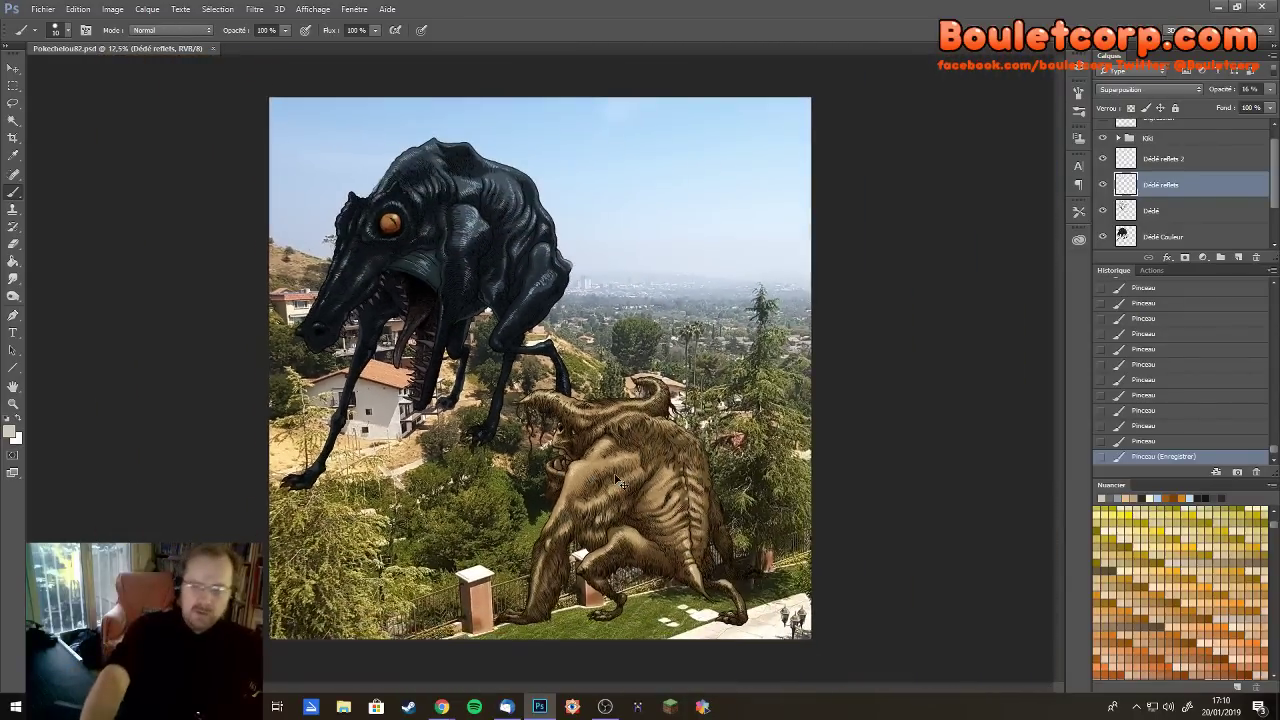
{"action": "key", "text": "ctrl+plus"}
{"action": "key", "text": "ctrl+plus"}
{"action": "key", "text": "ctrl+plus"}
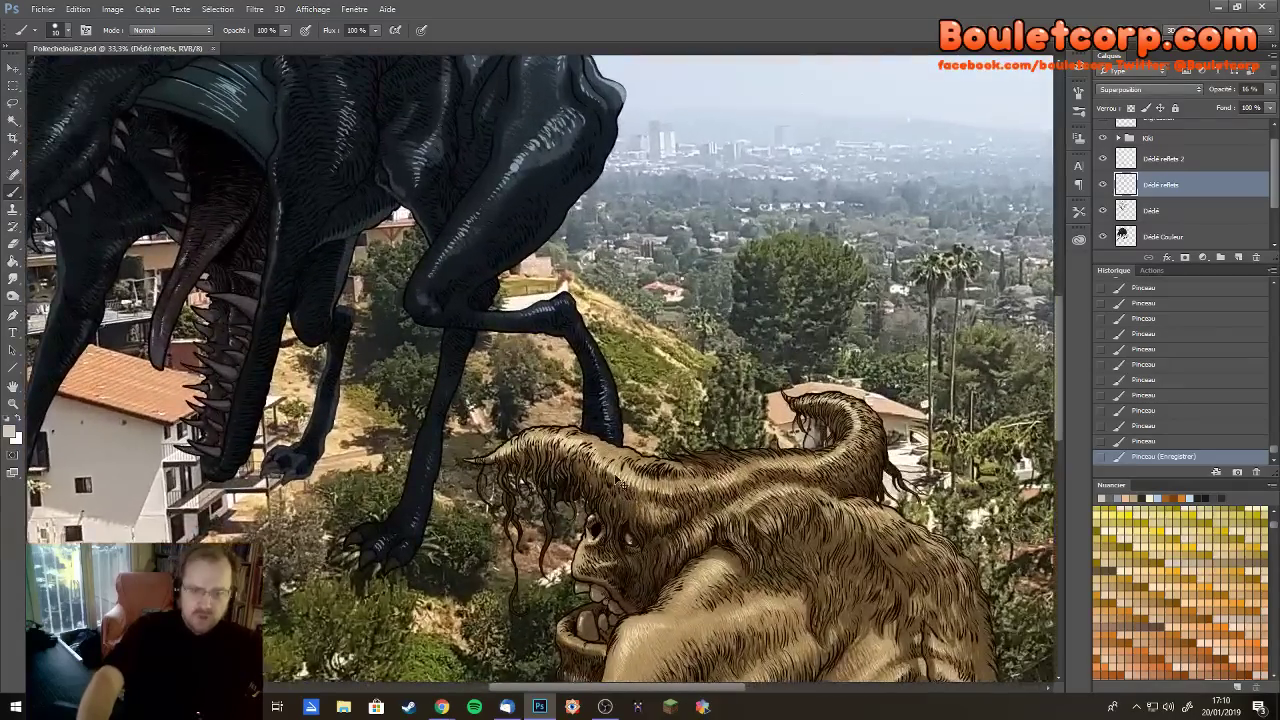
{"action": "key", "text": "ctrl+plus"}
{"action": "key", "text": "ctrl+plus"}
{"action": "left_click_drag", "start_coordinate": [622, 485], "coordinate": [715, 326]}
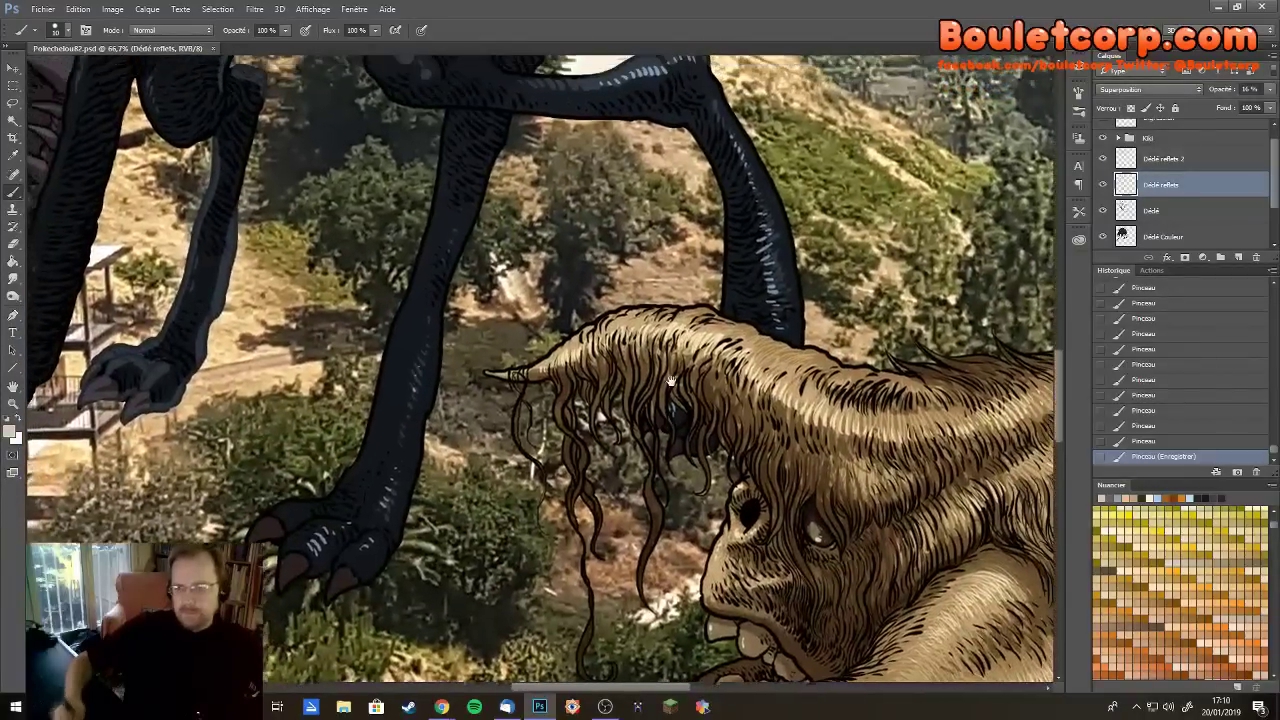
Group the layers from Dédé reflets 2 down to Dédé Couleur and name the group Dédé
{"action": "left_click", "coordinate": [1168, 162]}
{"action": "scroll", "coordinate": [1270, 213], "scroll_direction": "down", "scroll_amount": 1}
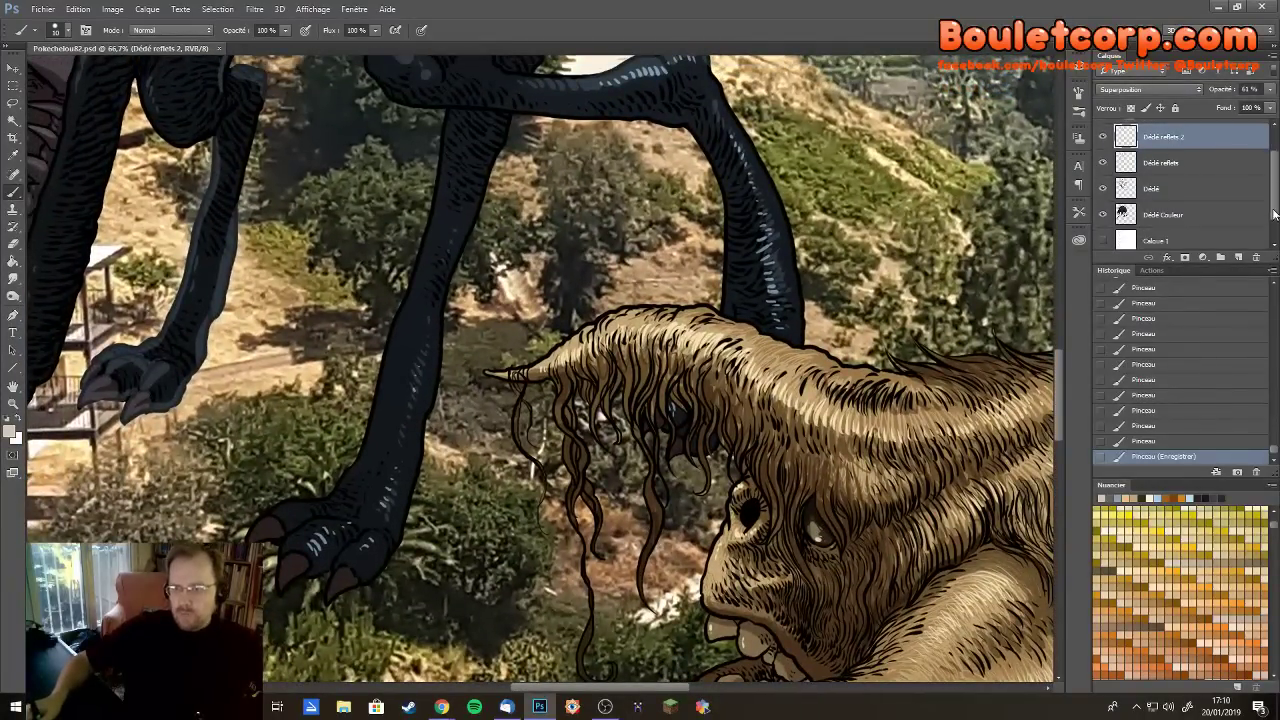
{"action": "scroll", "coordinate": [1273, 213], "scroll_direction": "down", "scroll_amount": 1}
{"action": "left_click", "coordinate": [1185, 203], "text": "shift"}
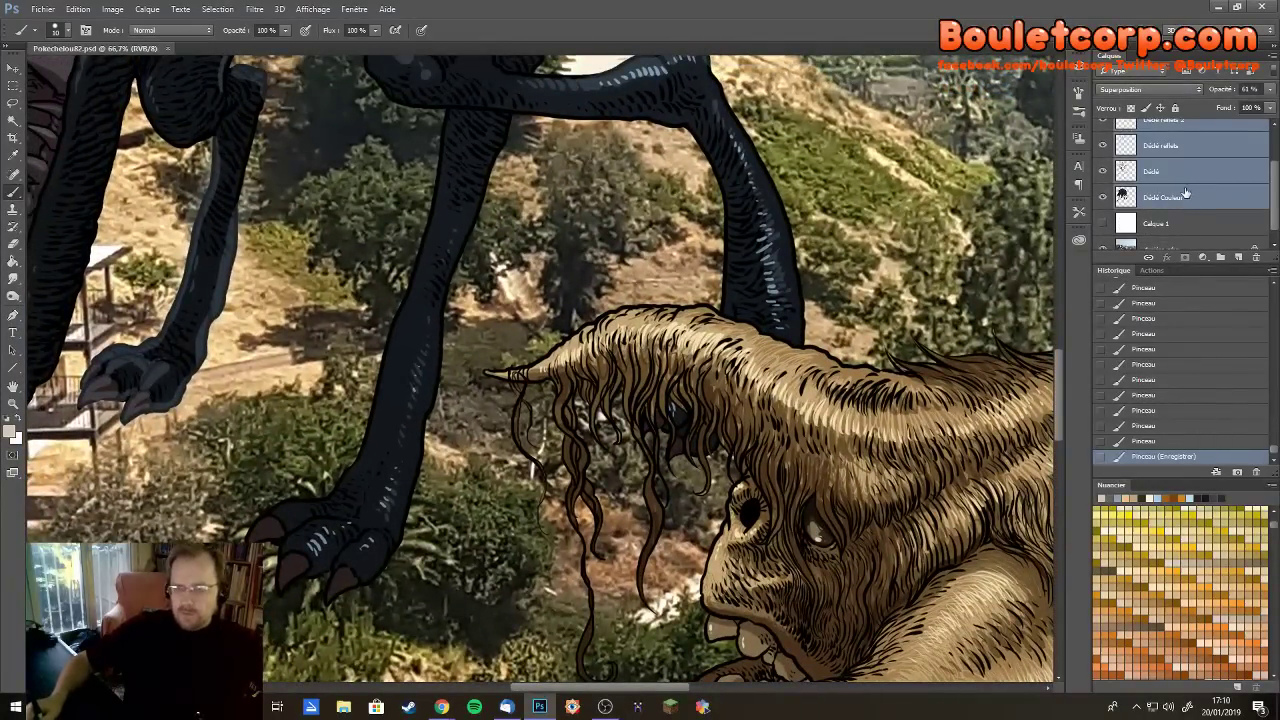
{"action": "key", "text": "ctrl+g"}
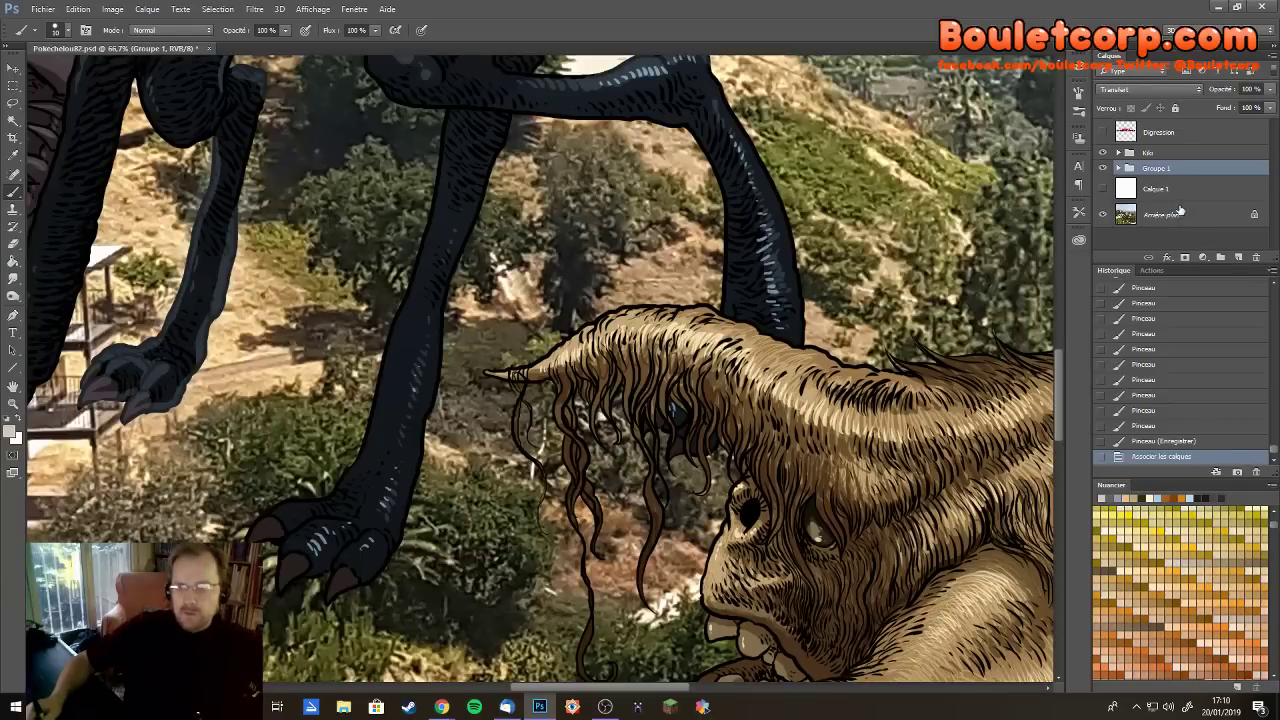
{"action": "double_click", "coordinate": [1156, 168]}
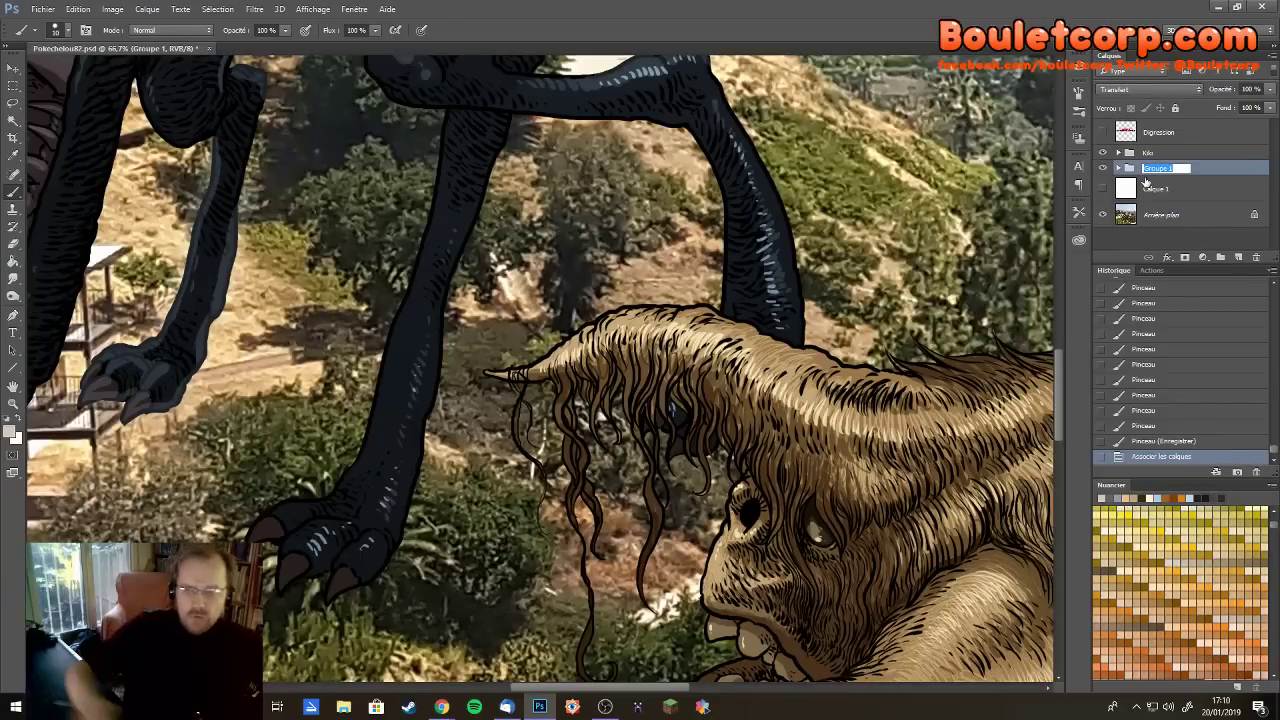
{"action": "type", "text": "Dédé"}
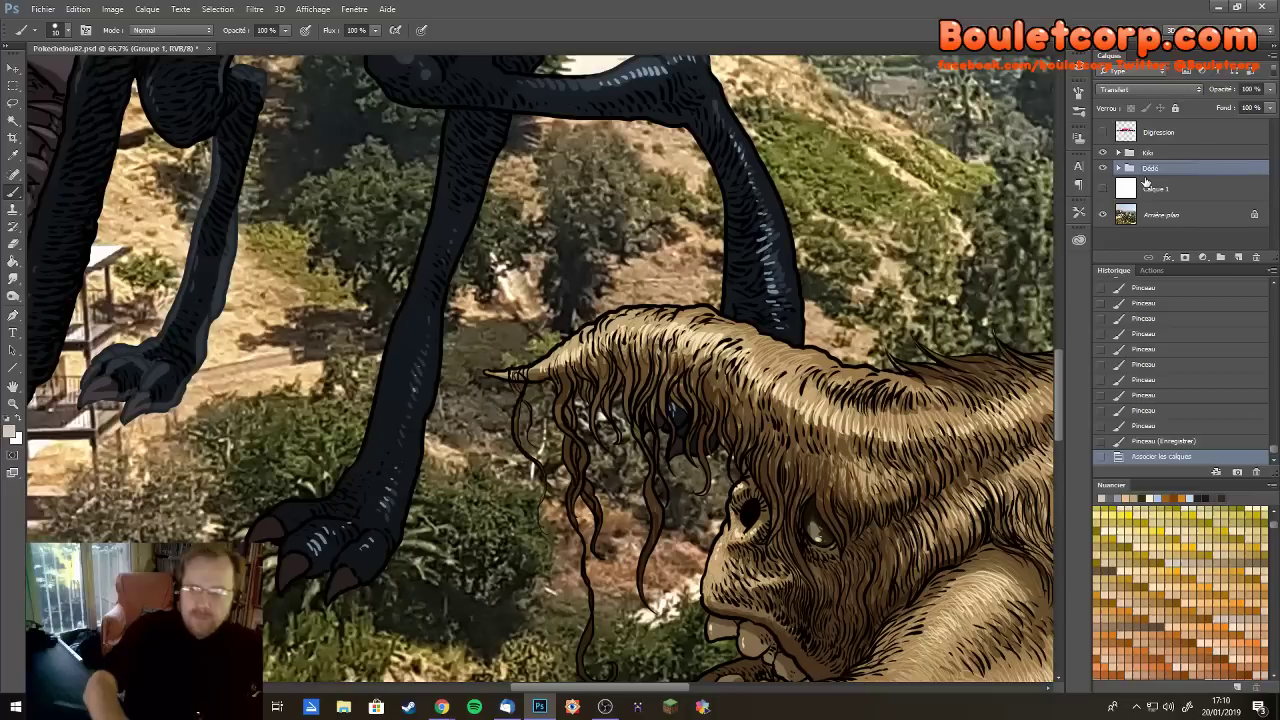
{"action": "key", "text": "Return"}
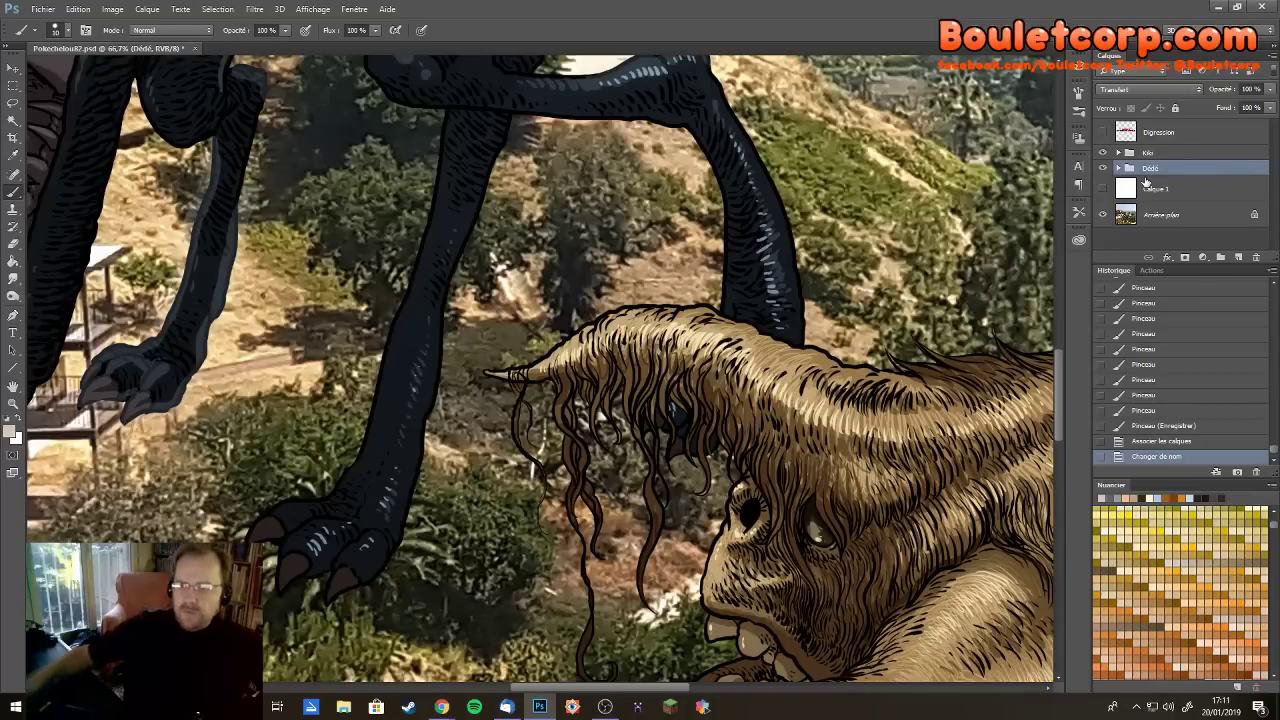
Add a layer mask to the Dédé group and paint out the dark creature's clawed foot over the palm tree
{"action": "left_click", "coordinate": [1186, 257]}
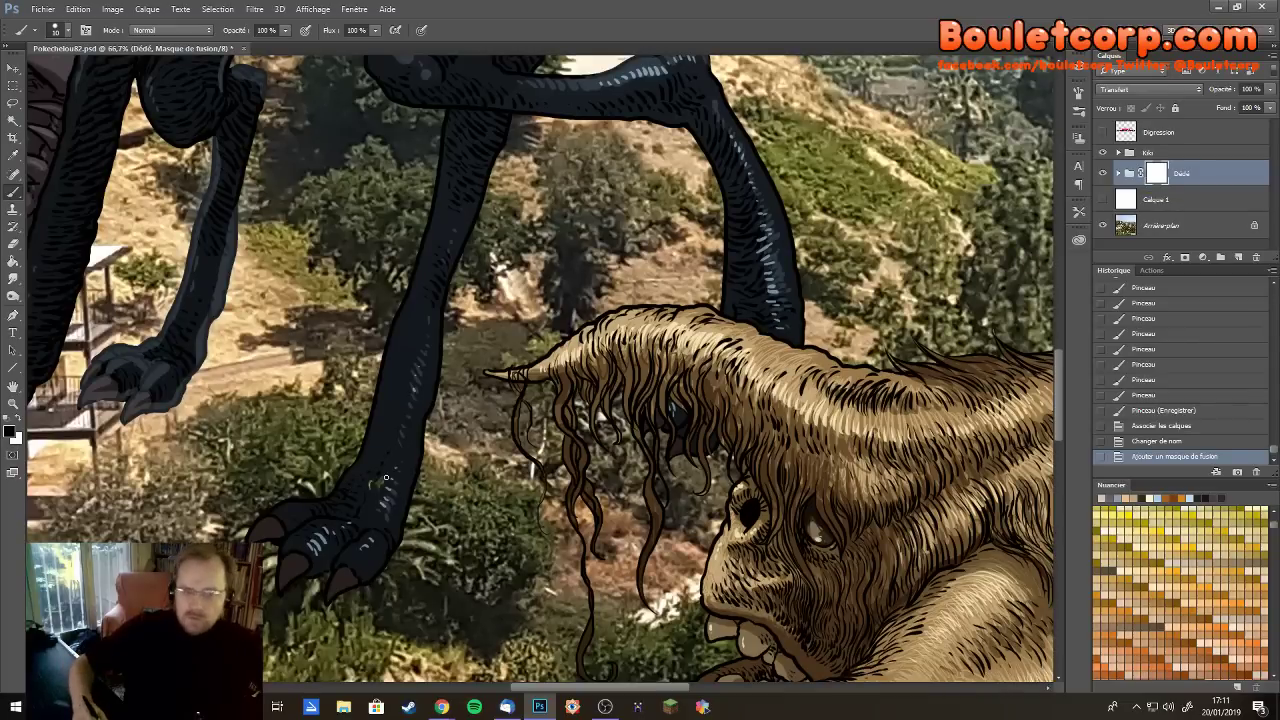
{"action": "left_click_drag", "start_coordinate": [386, 478], "coordinate": [397, 489]}
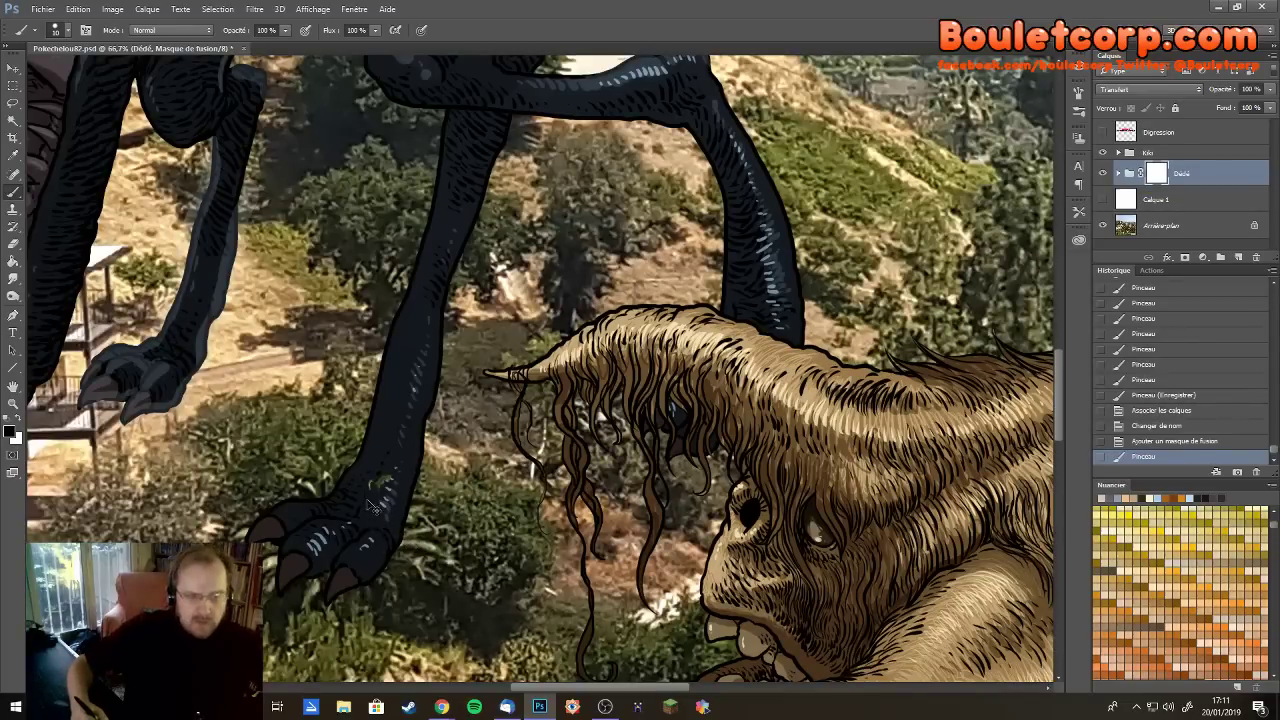
{"action": "key", "text": "ctrl+z"}
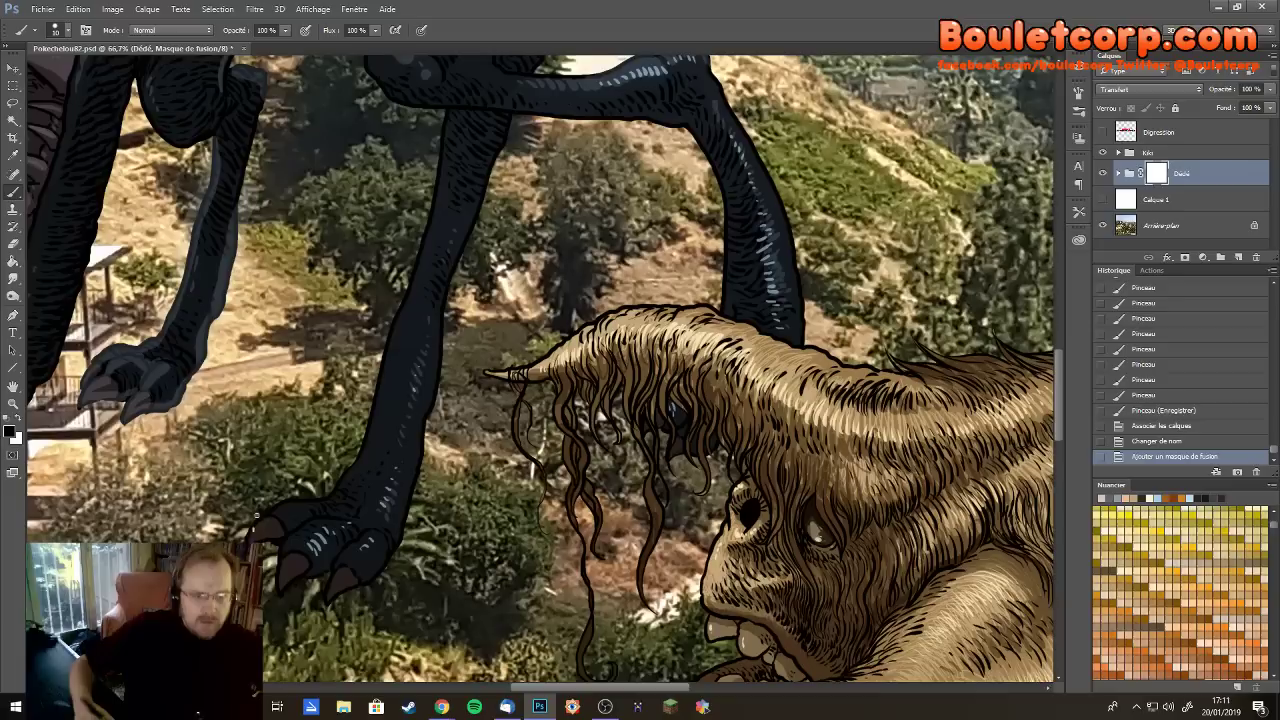
{"action": "left_click", "coordinate": [251, 537]}
{"action": "left_click", "coordinate": [265, 532]}
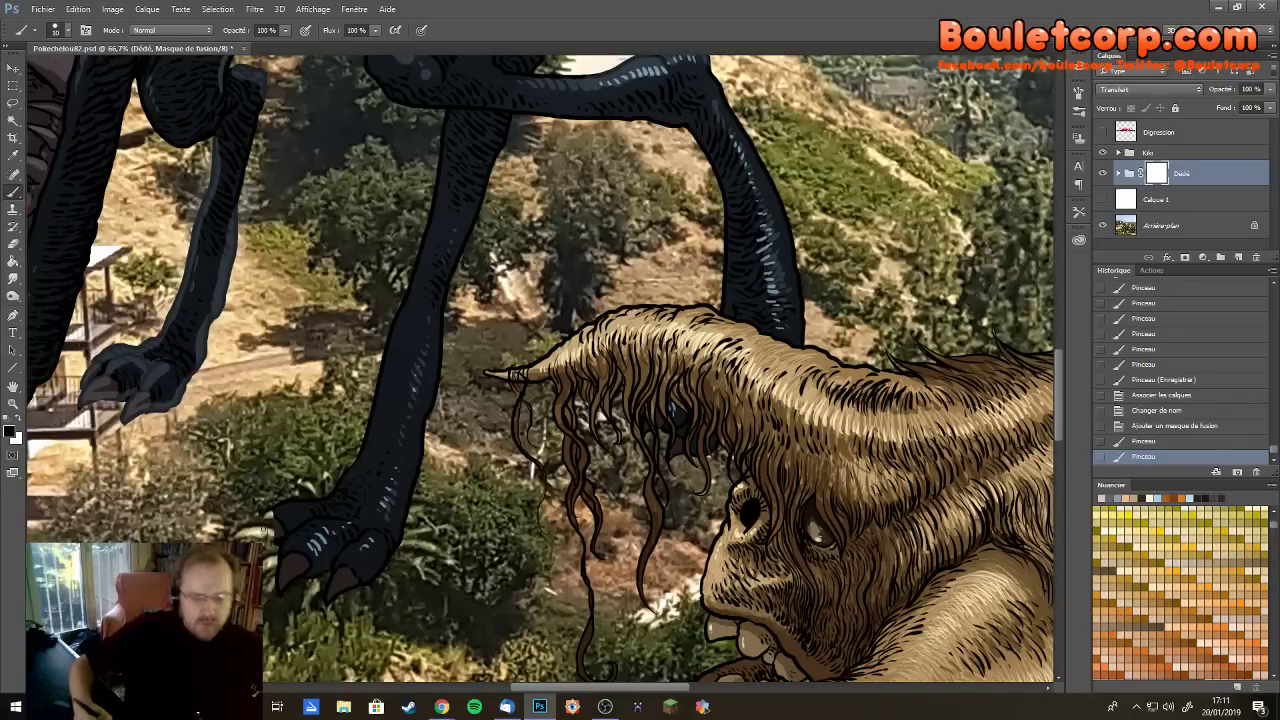
{"action": "mouse_move", "coordinate": [268, 510]}
{"action": "left_mouse_down"}
{"action": "mouse_move", "coordinate": [305, 560]}
{"action": "mouse_move", "coordinate": [310, 595]}
{"action": "mouse_move", "coordinate": [335, 543]}
{"action": "mouse_move", "coordinate": [346, 586]}
{"action": "mouse_move", "coordinate": [349, 566]}
{"action": "mouse_move", "coordinate": [376, 576]}
{"action": "mouse_move", "coordinate": [360, 556]}
{"action": "mouse_move", "coordinate": [386, 550]}
{"action": "mouse_move", "coordinate": [392, 530]}
{"action": "mouse_move", "coordinate": [348, 505]}
{"action": "mouse_move", "coordinate": [343, 526]}
{"action": "mouse_move", "coordinate": [370, 482]}
{"action": "left_mouse_up"}
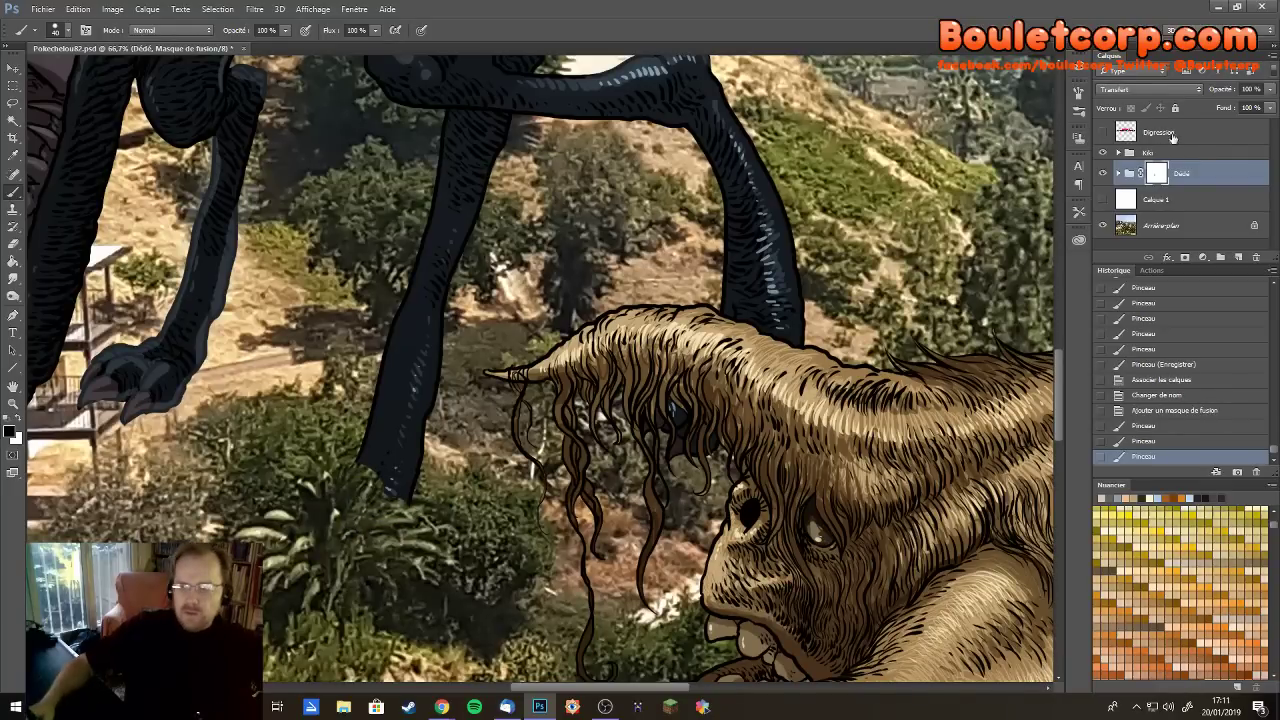
Lower the Dédé group's opacity to 56% and mask the lower leg's edge where the bush foliage overlaps it
{"action": "left_click", "coordinate": [1267, 90]}
{"action": "left_click_drag", "start_coordinate": [1248, 106], "coordinate": [1245, 106]}
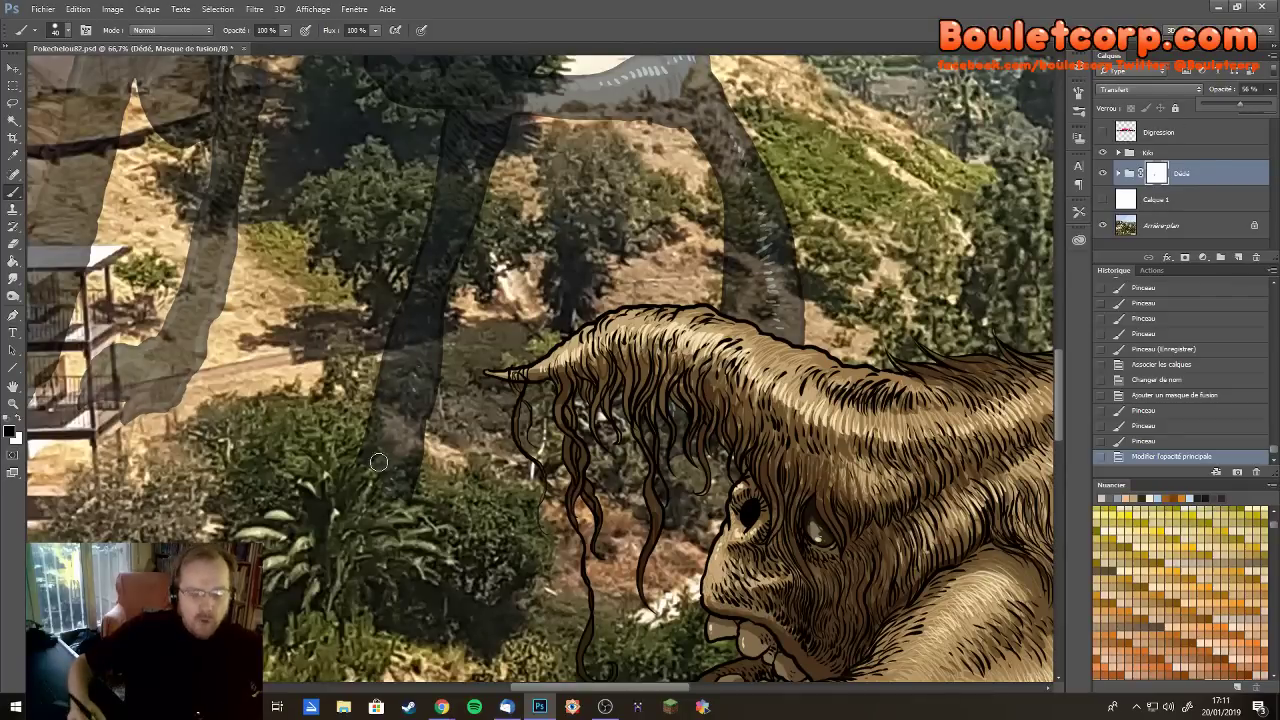
{"action": "left_click", "coordinate": [325, 432]}
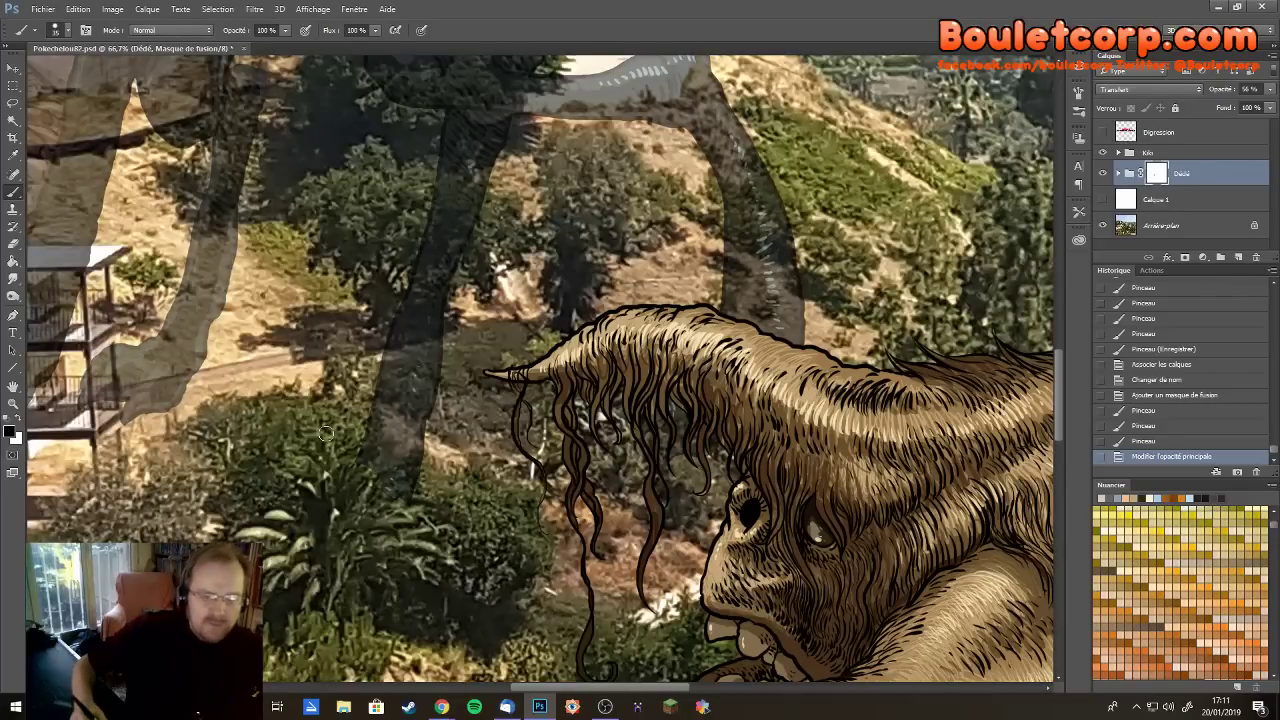
{"action": "left_click", "coordinate": [377, 420]}
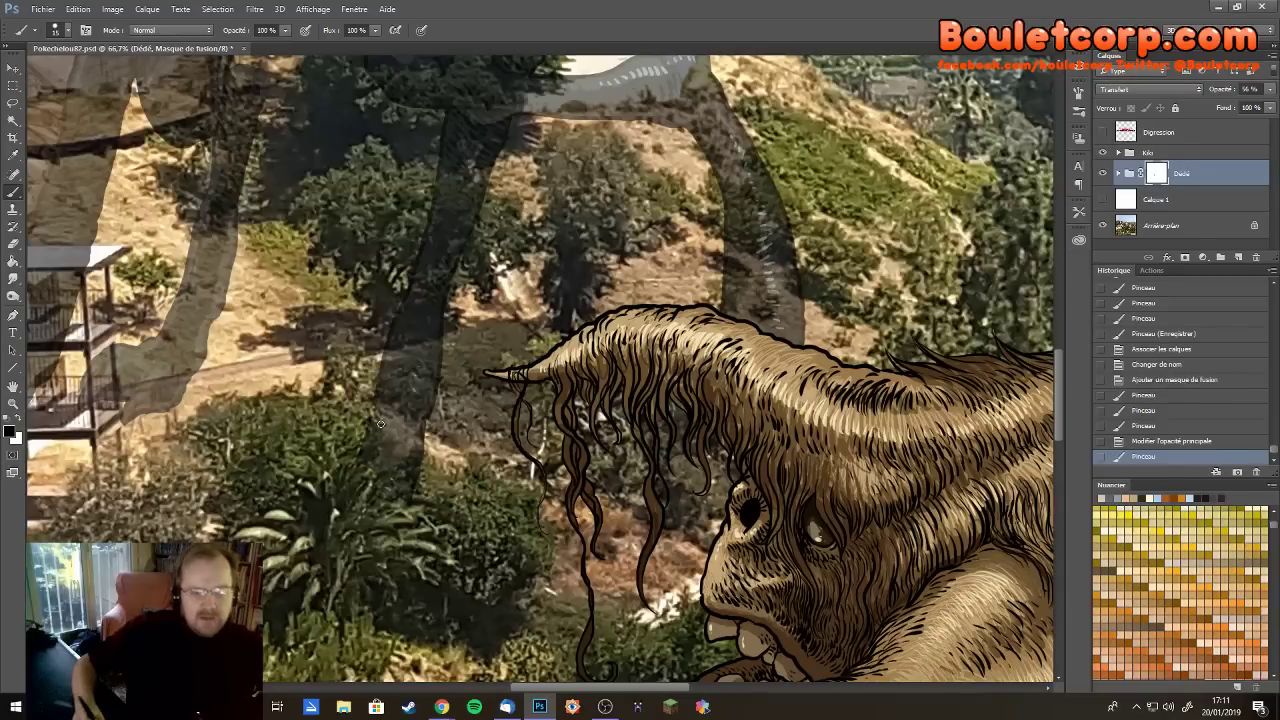
{"action": "left_click", "coordinate": [375, 426]}
{"action": "left_click", "coordinate": [374, 432]}
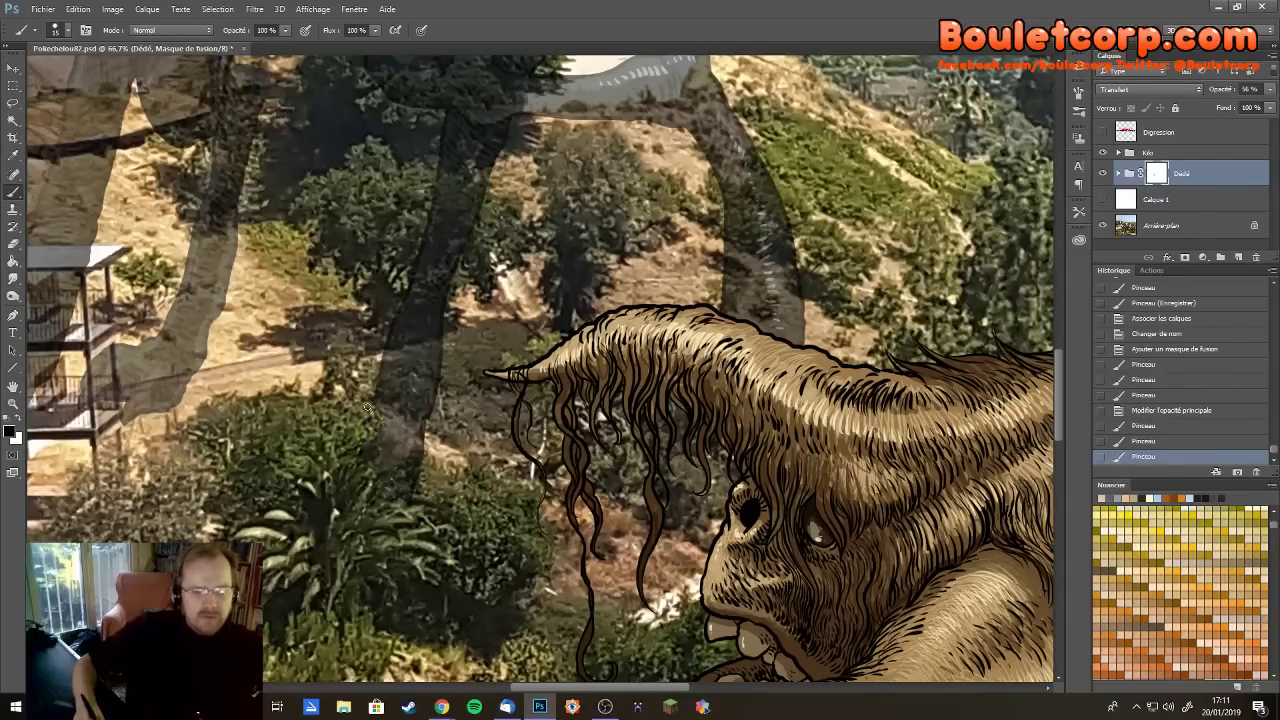
{"action": "left_click", "coordinate": [368, 398]}
{"action": "left_click", "coordinate": [328, 385]}
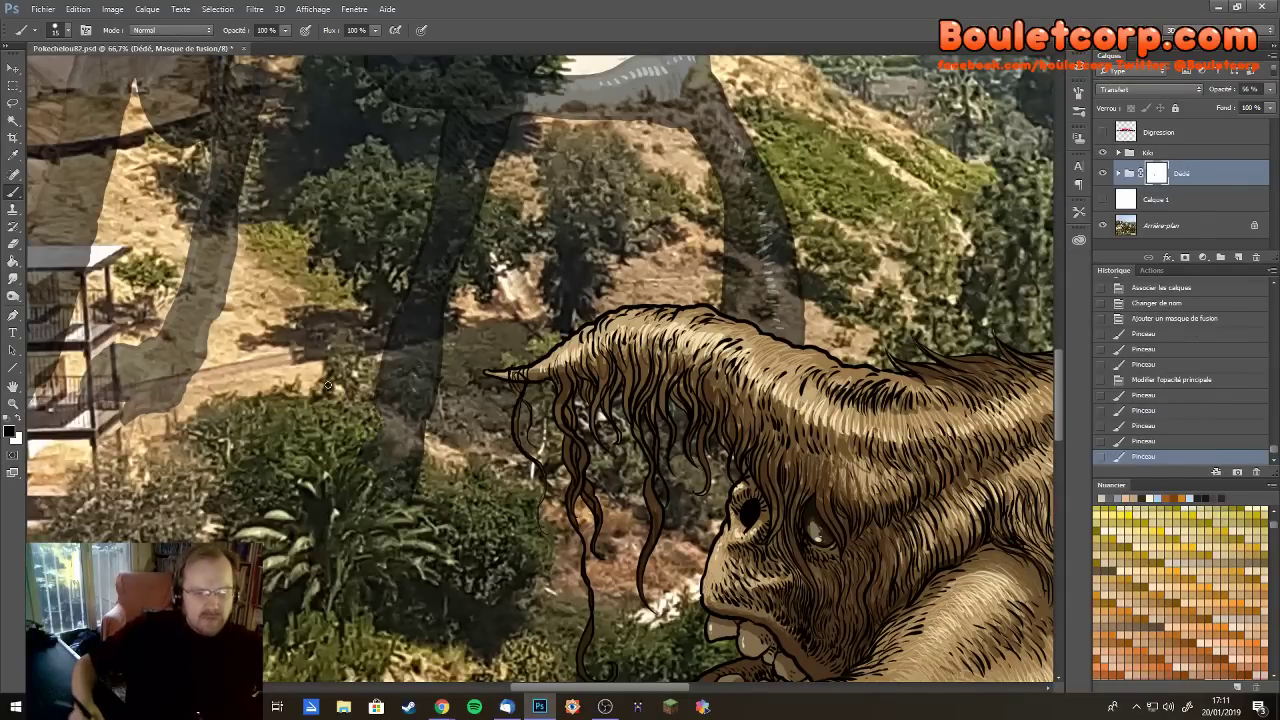
Mask out the bottom end of the leg along the leafy outline of the bushes beside the palm
{"action": "left_click", "coordinate": [375, 476]}
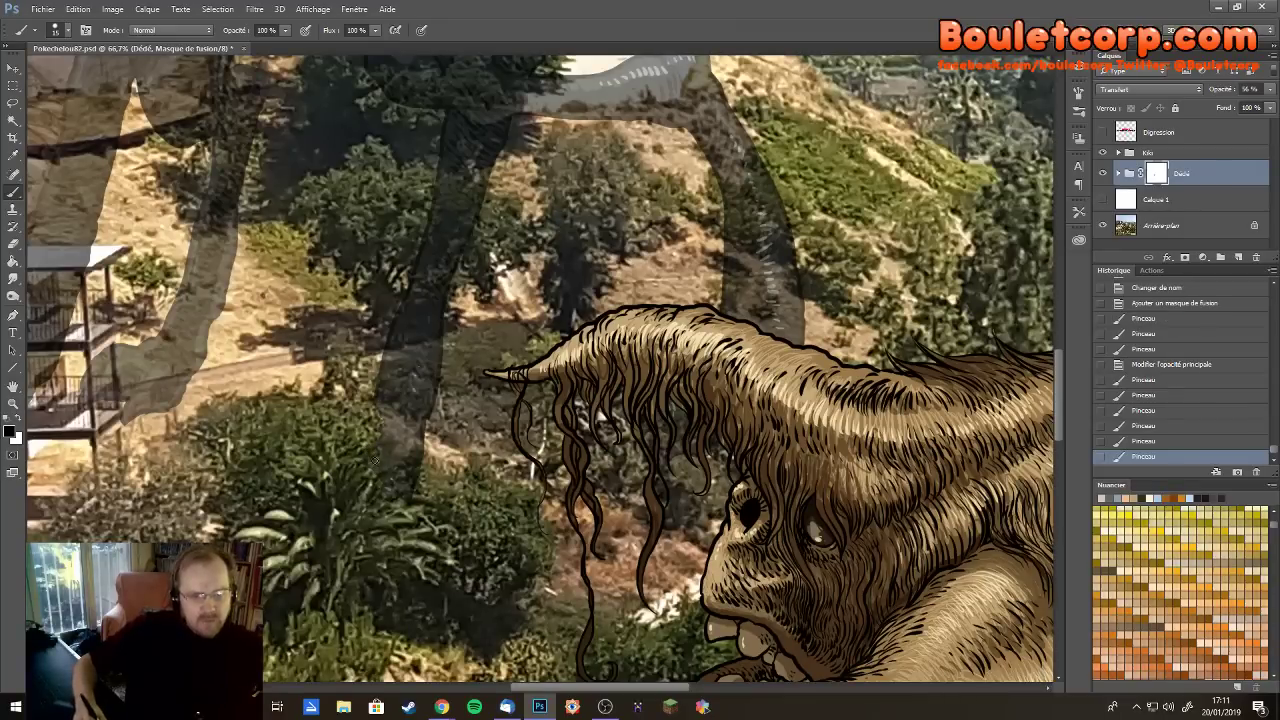
{"action": "left_click", "coordinate": [375, 461]}
{"action": "left_click", "coordinate": [374, 461]}
{"action": "left_click", "coordinate": [367, 465]}
{"action": "left_click", "coordinate": [366, 466]}
{"action": "left_click", "coordinate": [366, 467]}
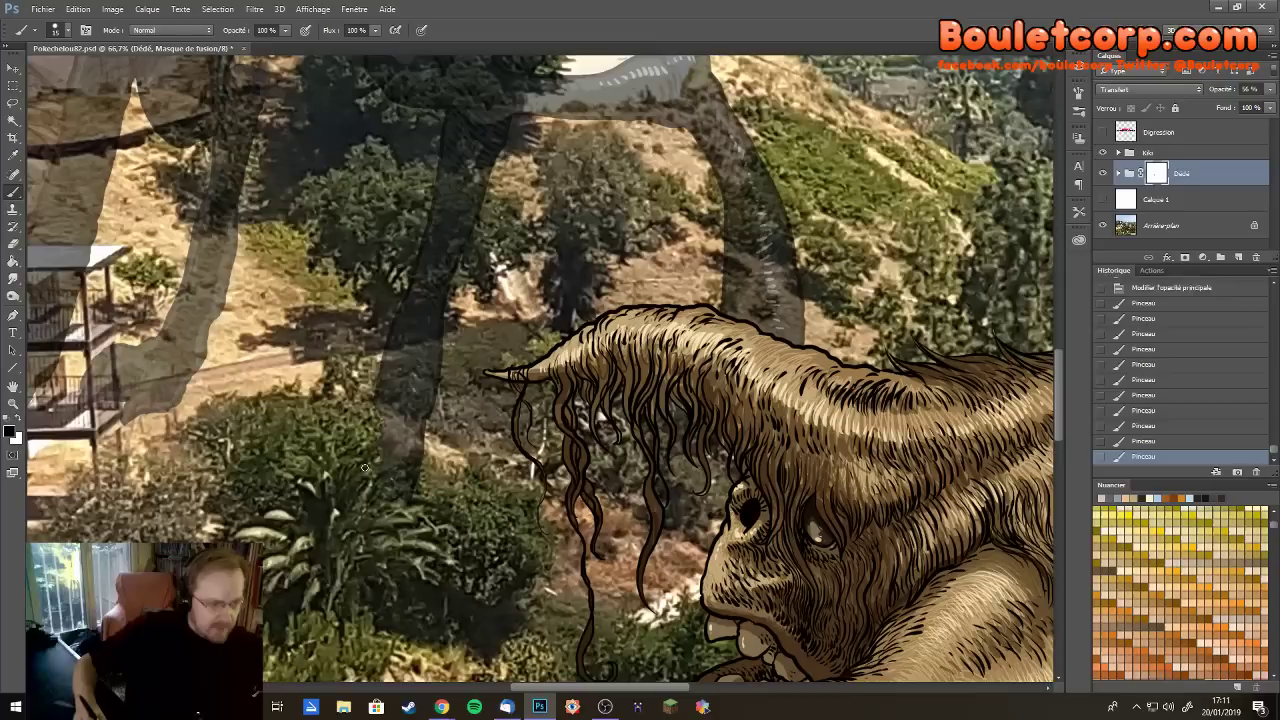
{"action": "left_click", "coordinate": [364, 467]}
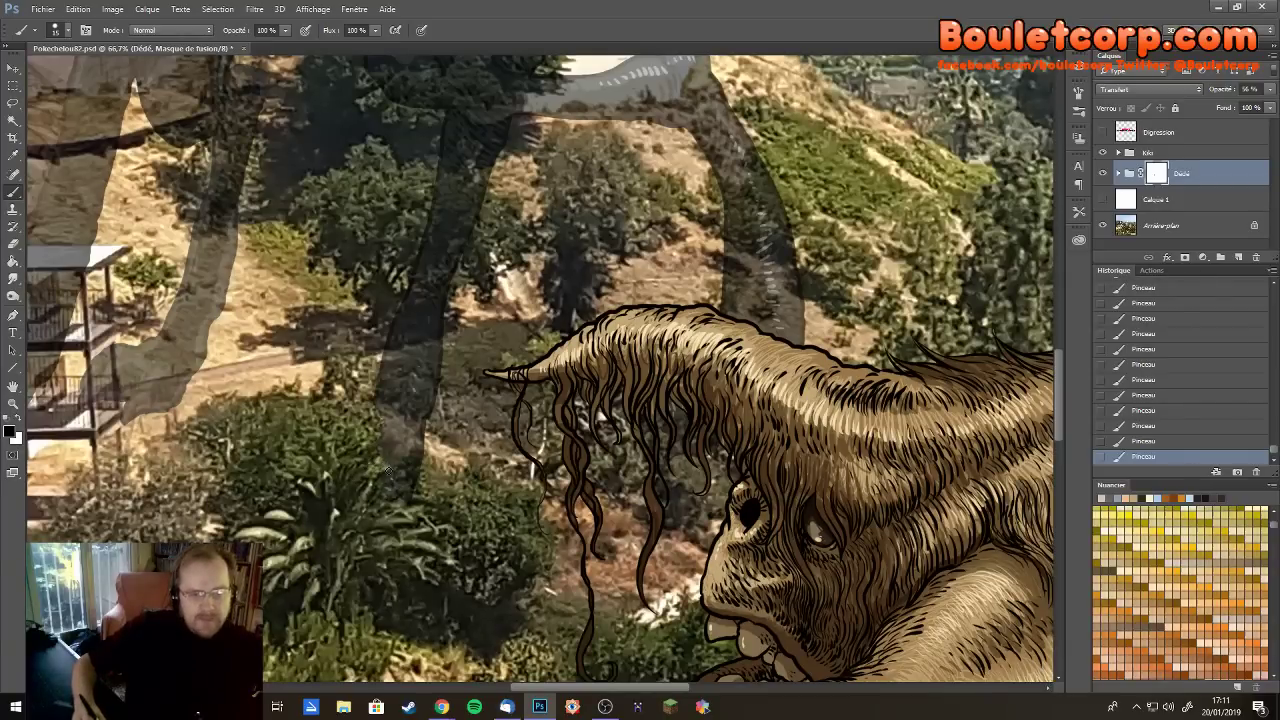
{"action": "left_click", "coordinate": [400, 488]}
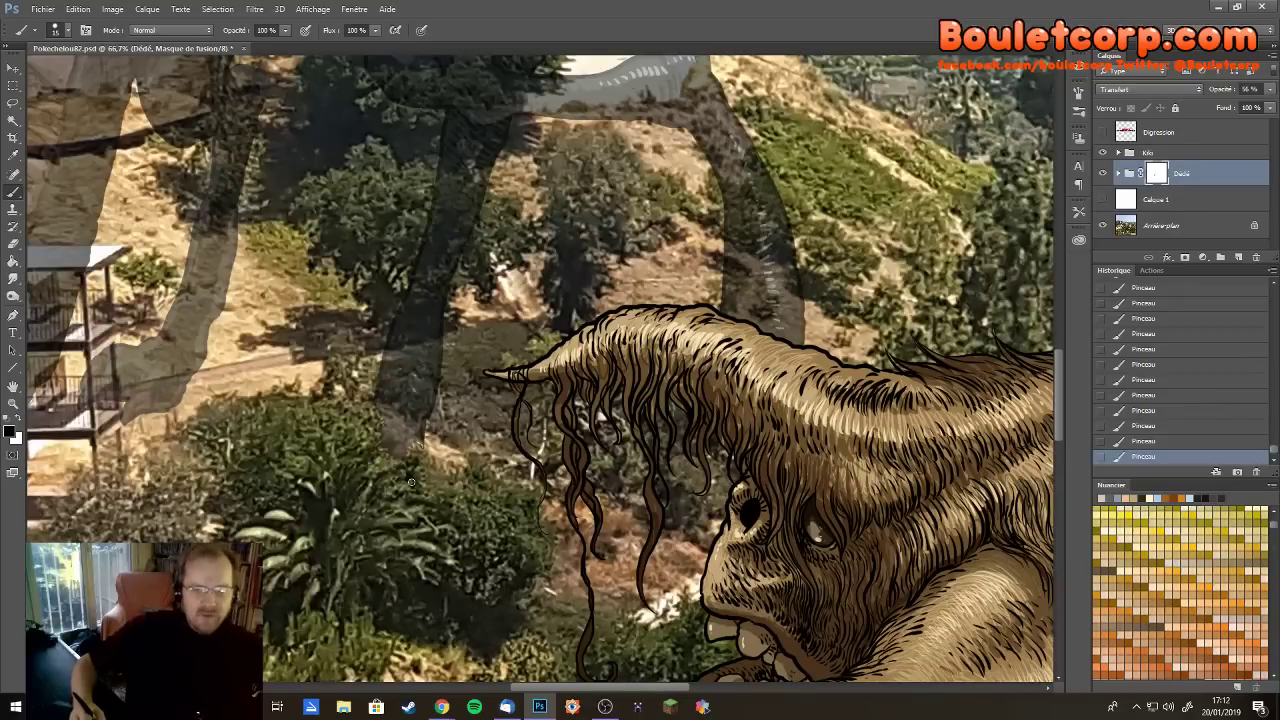
Mask out the other foot's claws over the house's balcony floor and along its outer corner post
{"action": "scroll", "coordinate": [275, 460], "scroll_direction": "up", "scroll_amount": 2}
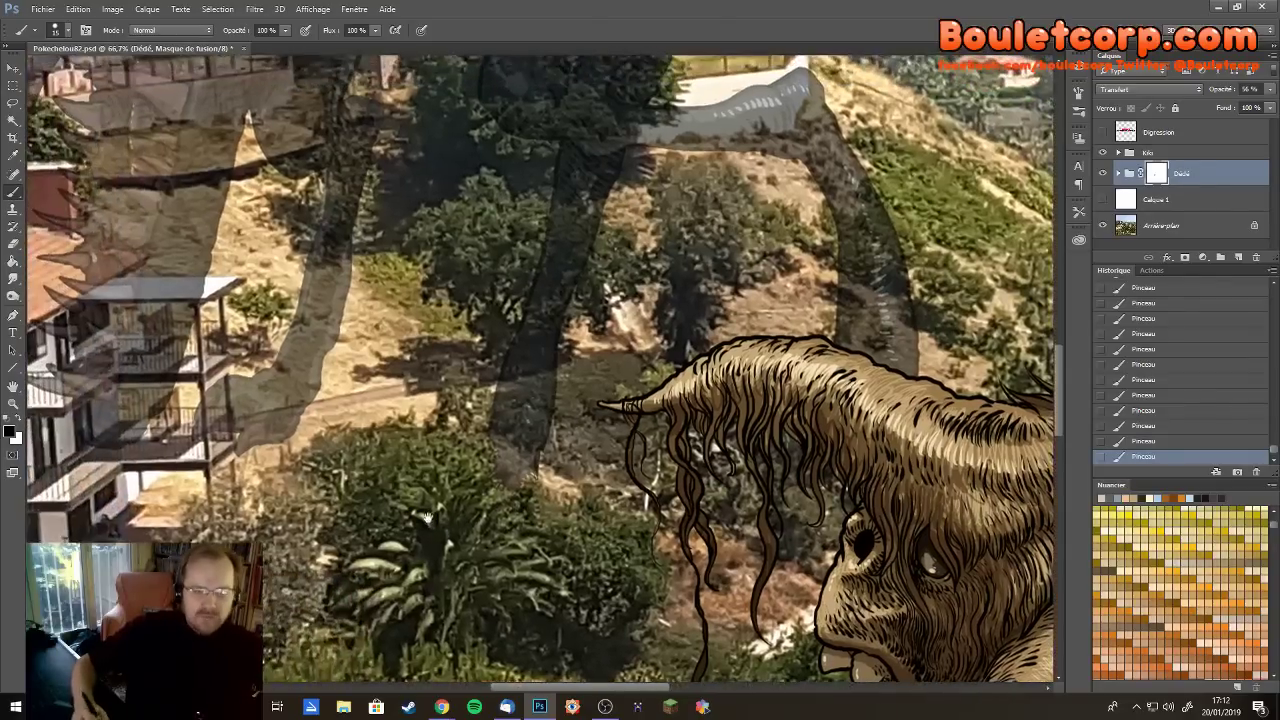
{"action": "scroll", "coordinate": [410, 514], "scroll_direction": "up", "scroll_amount": 3}
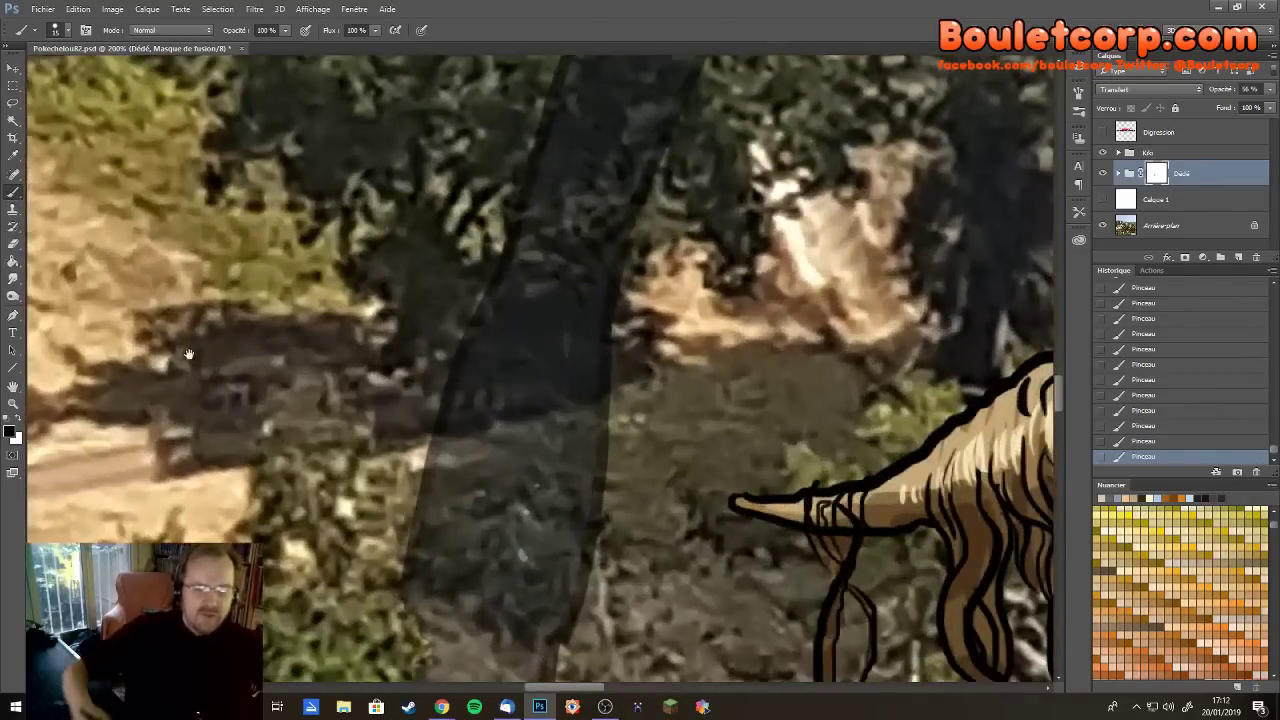
{"action": "scroll", "coordinate": [410, 514], "scroll_direction": "up", "scroll_amount": 3}
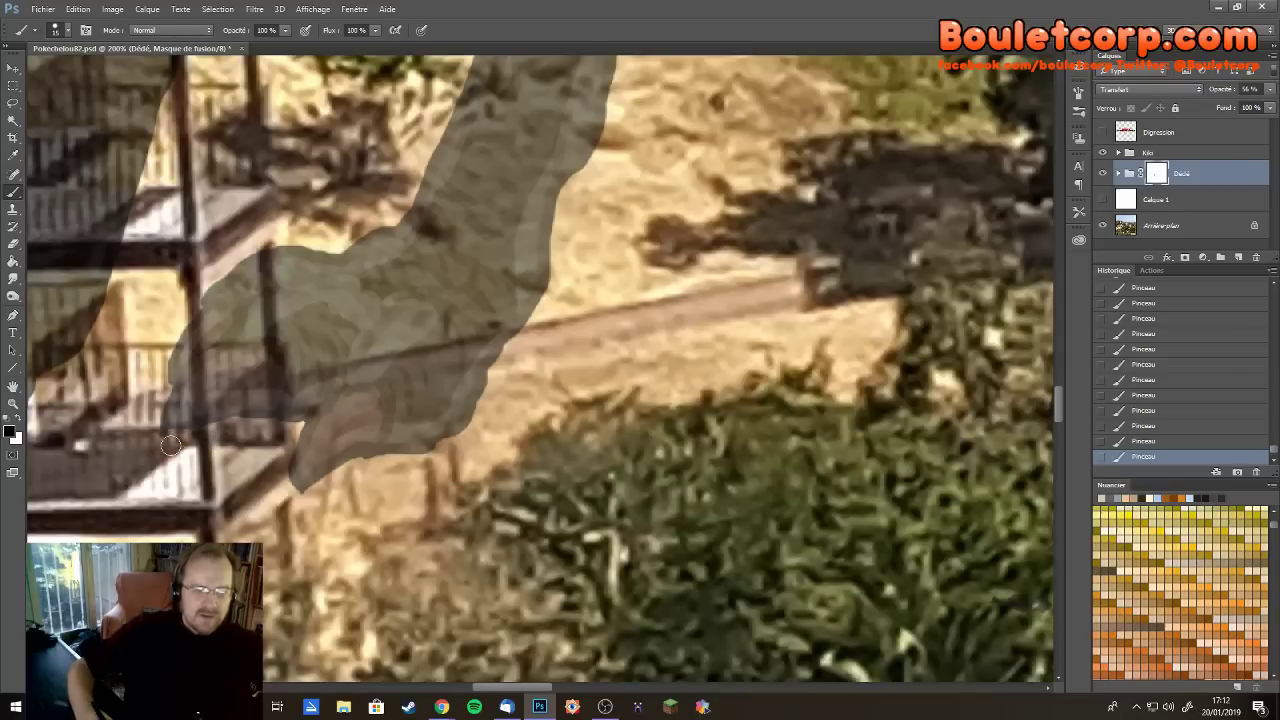
{"action": "mouse_move", "coordinate": [172, 440]}
{"action": "left_mouse_down"}
{"action": "mouse_move", "coordinate": [226, 416]}
{"action": "mouse_move", "coordinate": [428, 423]}
{"action": "left_mouse_up"}
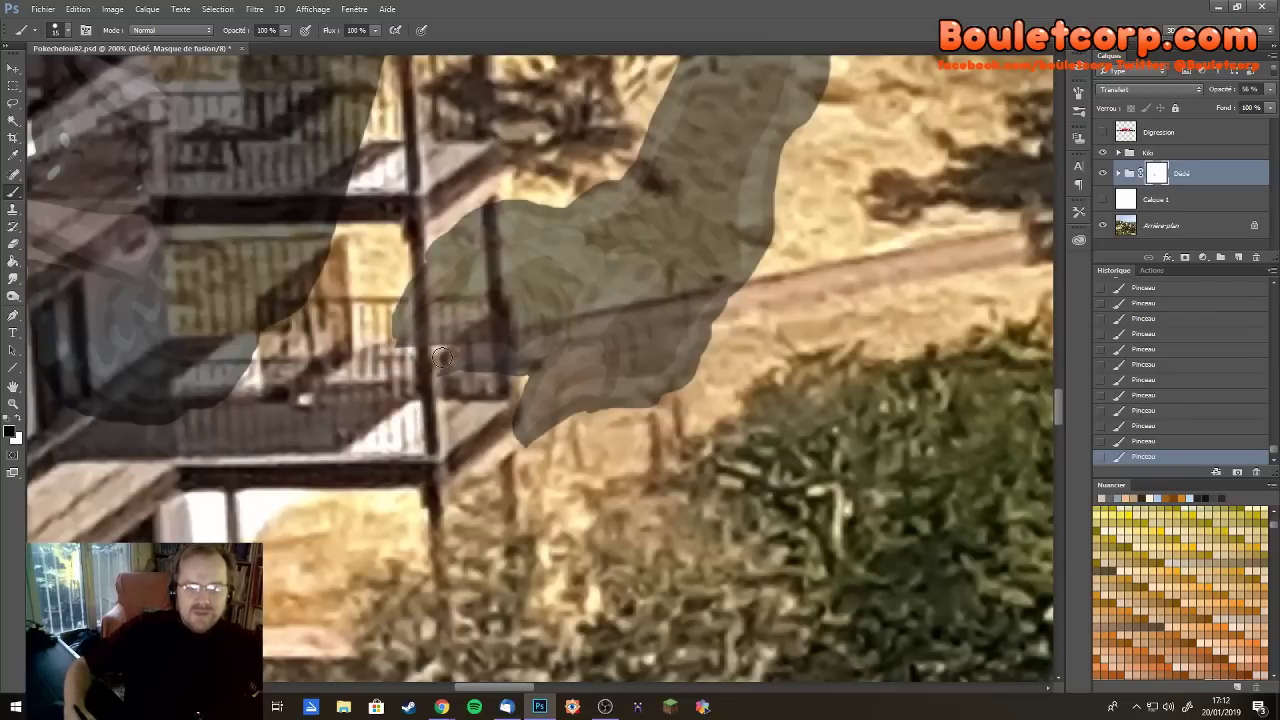
{"action": "mouse_move", "coordinate": [441, 357]}
{"action": "left_mouse_down"}
{"action": "mouse_move", "coordinate": [475, 371]}
{"action": "mouse_move", "coordinate": [463, 405]}
{"action": "mouse_move", "coordinate": [437, 426]}
{"action": "mouse_move", "coordinate": [463, 389]}
{"action": "mouse_move", "coordinate": [486, 392]}
{"action": "mouse_move", "coordinate": [502, 421]}
{"action": "mouse_move", "coordinate": [509, 412]}
{"action": "mouse_move", "coordinate": [518, 452]}
{"action": "mouse_move", "coordinate": [514, 394]}
{"action": "mouse_move", "coordinate": [516, 437]}
{"action": "left_mouse_up"}
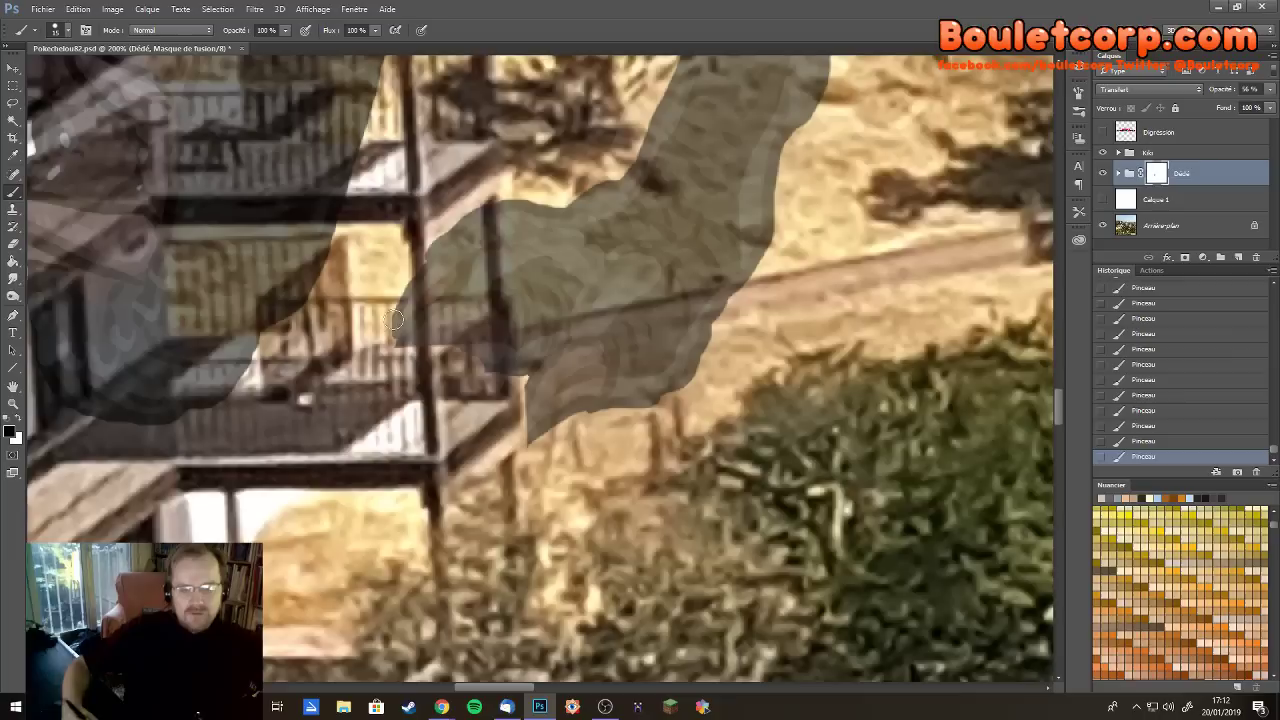
{"action": "left_click_drag", "start_coordinate": [496, 312], "coordinate": [507, 387]}
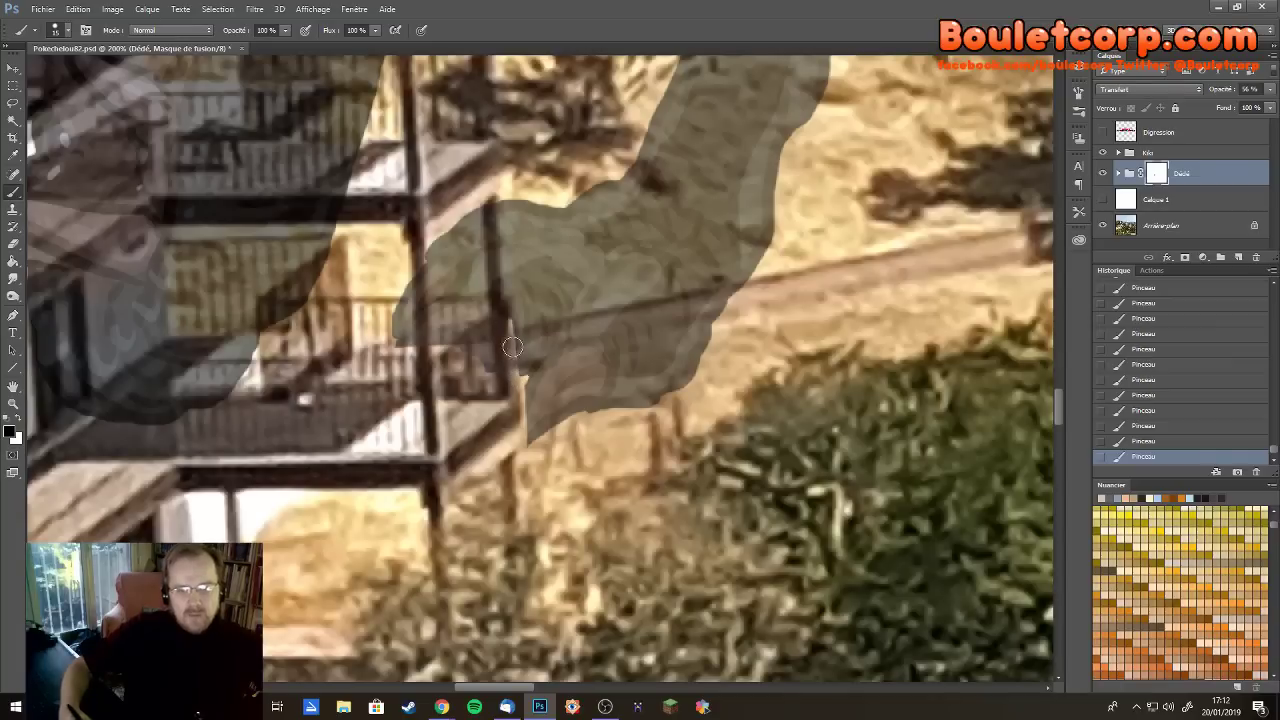
{"action": "mouse_move", "coordinate": [513, 324]}
{"action": "left_mouse_down"}
{"action": "mouse_move", "coordinate": [510, 301]}
{"action": "mouse_move", "coordinate": [495, 298]}
{"action": "mouse_move", "coordinate": [503, 312]}
{"action": "left_mouse_up"}
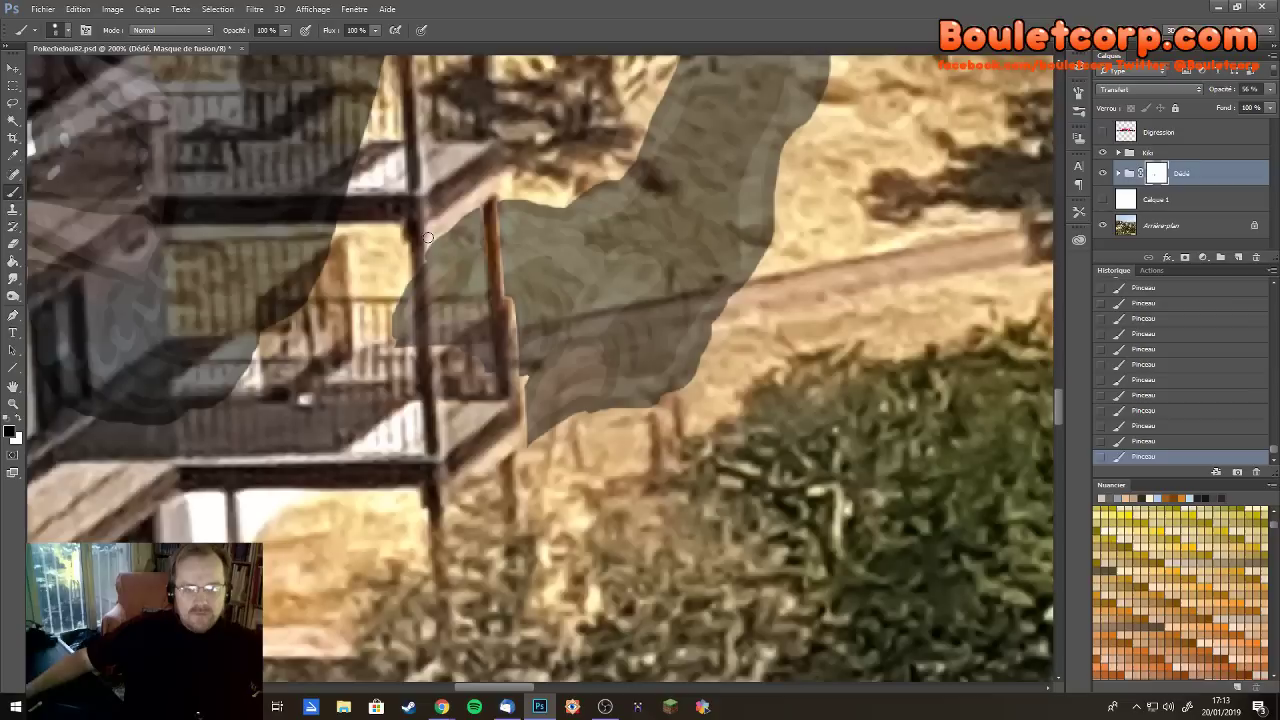
Mask the foot over the balcony's front post, handrail and railing bars so they stand in front of it
{"action": "left_click_drag", "start_coordinate": [432, 244], "coordinate": [431, 348]}
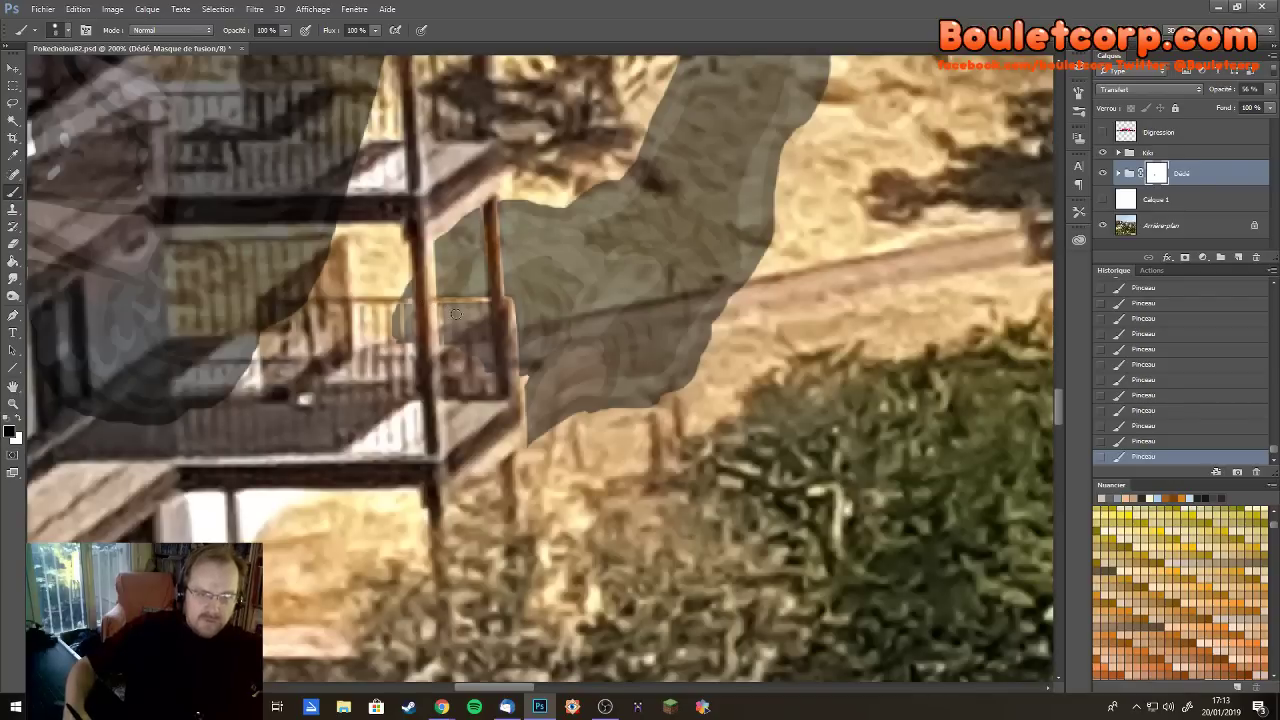
{"action": "left_click_drag", "start_coordinate": [457, 321], "coordinate": [458, 357]}
{"action": "left_click_drag", "start_coordinate": [455, 302], "coordinate": [456, 363]}
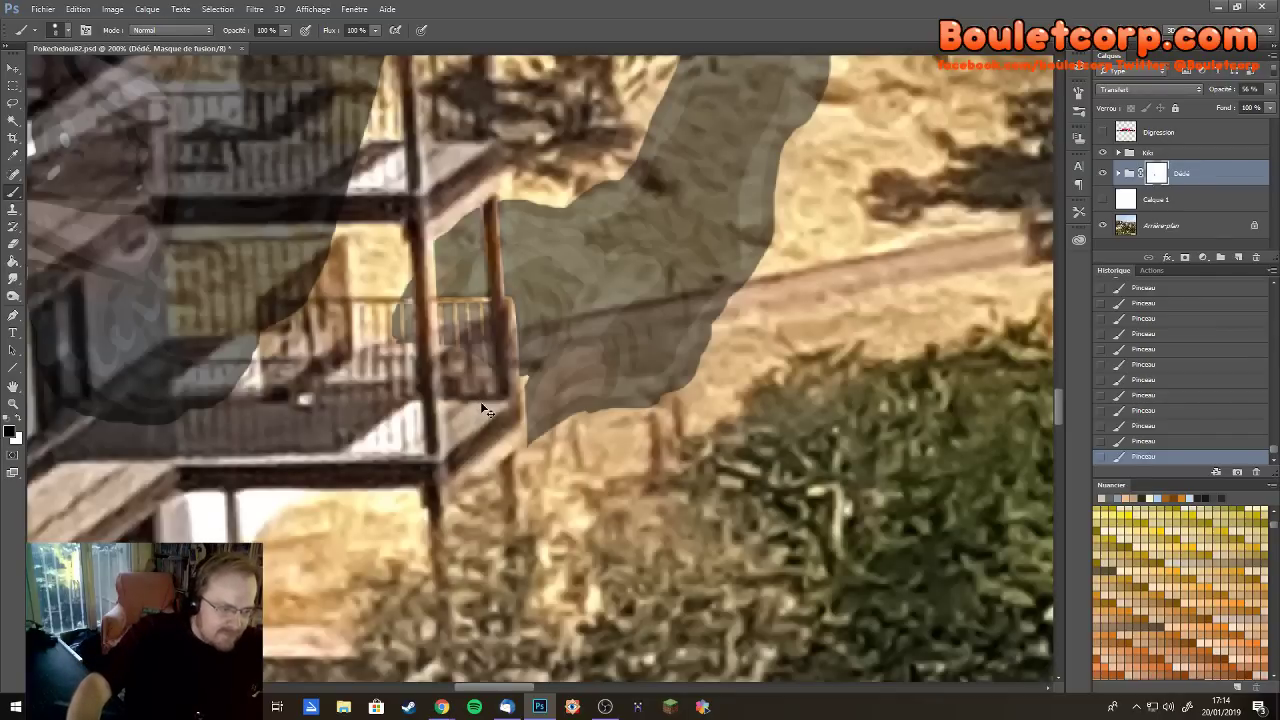
Review the masked balcony area in a wider view and examine the foot overlapping the conifer branches beside the house
{"action": "scroll", "coordinate": [480, 401], "scroll_direction": "down", "scroll_amount": 2}
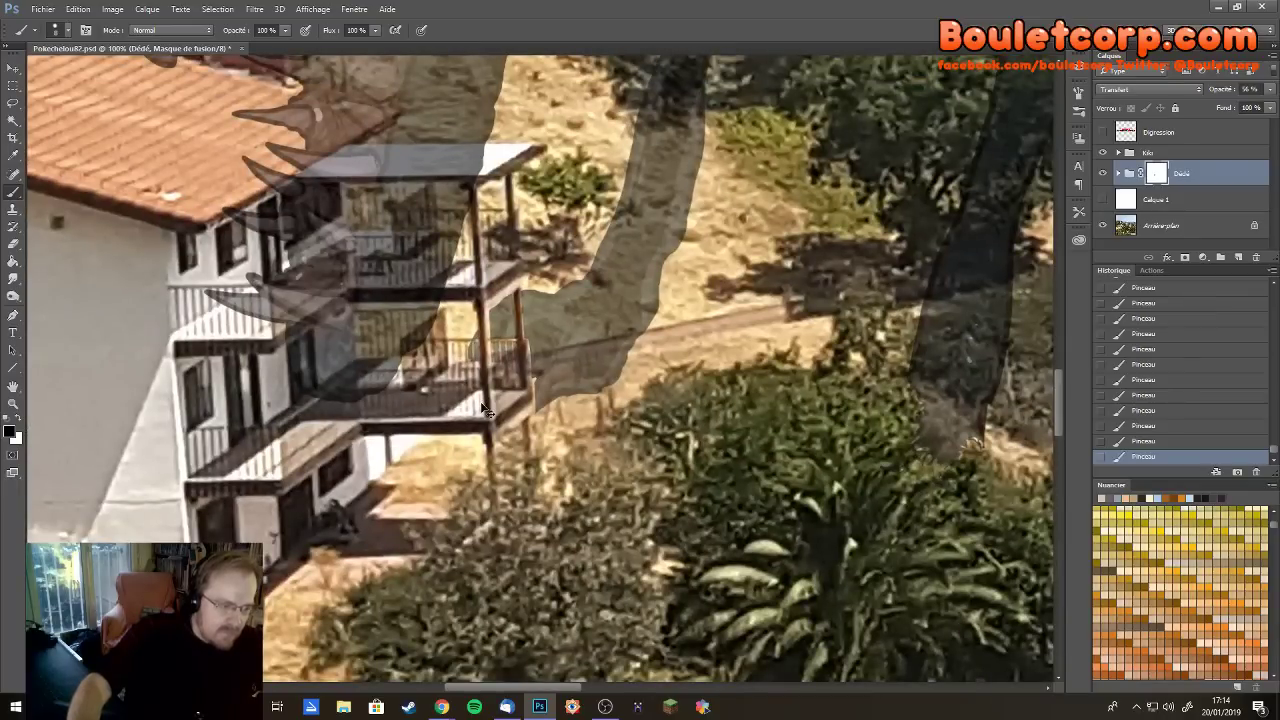
{"action": "scroll", "coordinate": [482, 408], "scroll_direction": "down", "scroll_amount": 1}
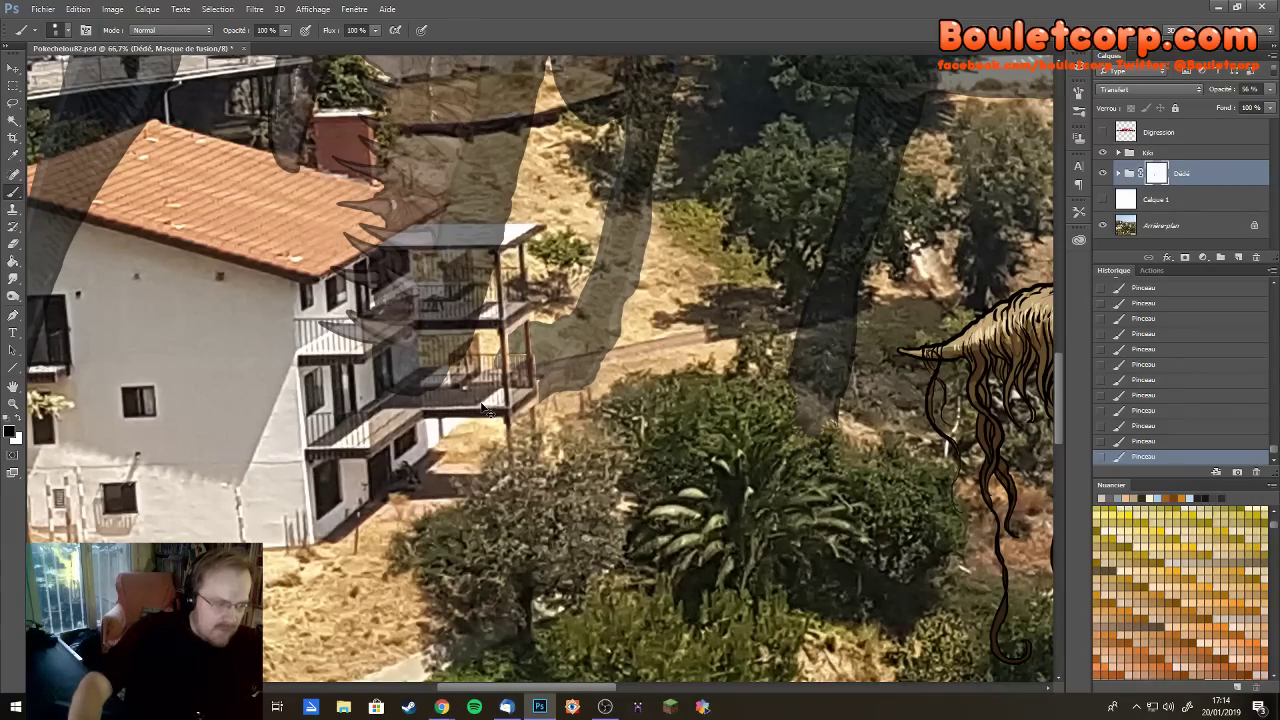
{"action": "scroll", "coordinate": [482, 408], "scroll_direction": "down", "scroll_amount": 1}
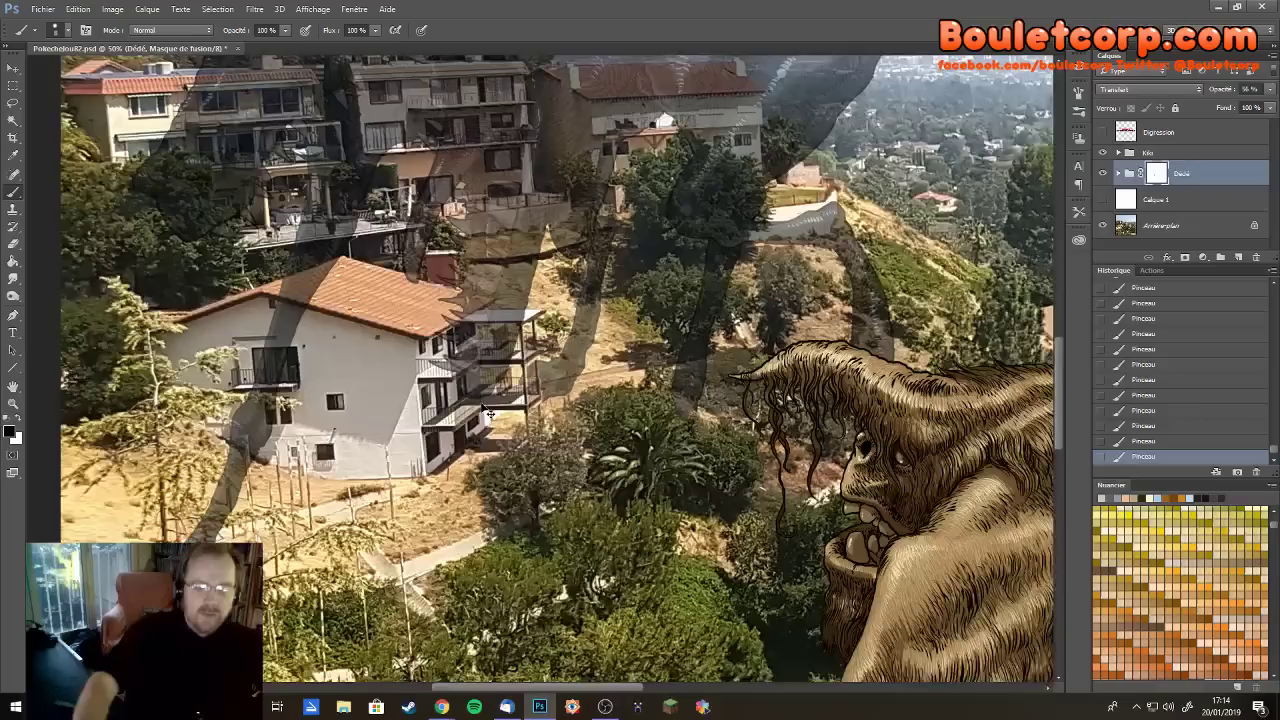
{"action": "scroll", "coordinate": [482, 408], "scroll_direction": "down", "scroll_amount": 1}
{"action": "scroll", "coordinate": [482, 408], "scroll_direction": "up", "scroll_amount": 2}
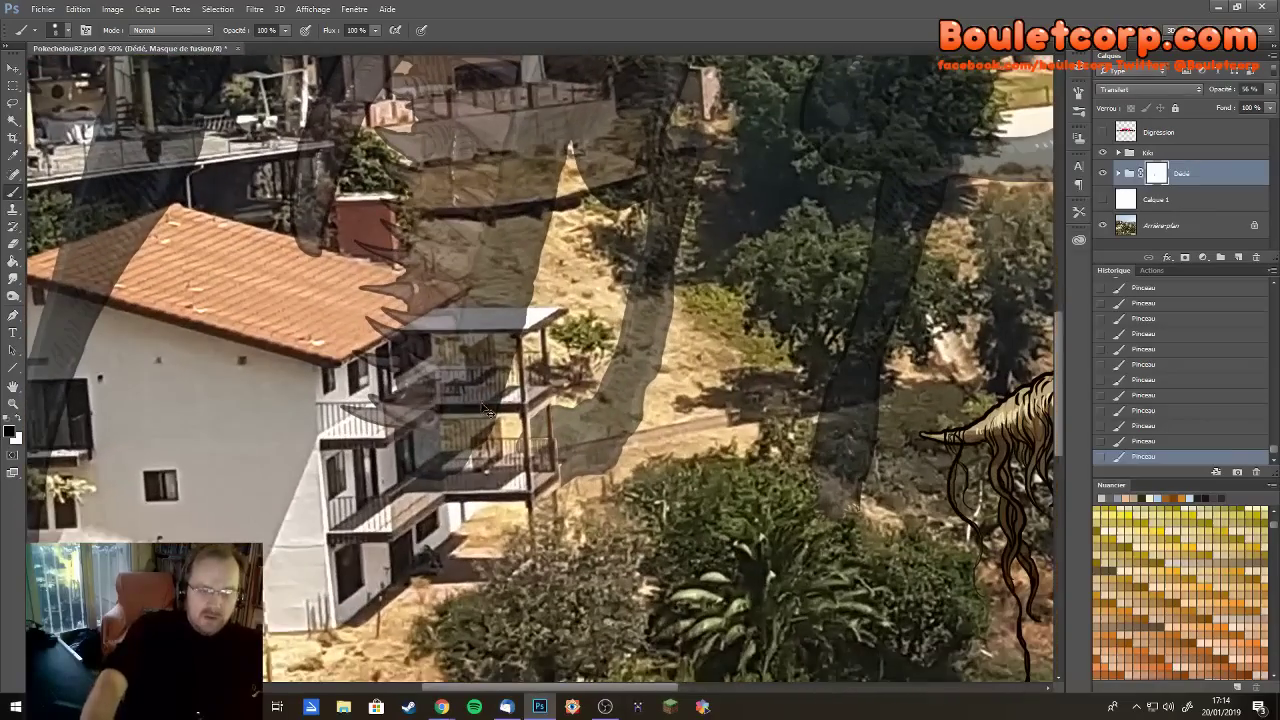
{"action": "scroll", "coordinate": [482, 408], "scroll_direction": "up", "scroll_amount": 1}
{"action": "left_click_drag", "start_coordinate": [482, 408], "coordinate": [633, 270]}
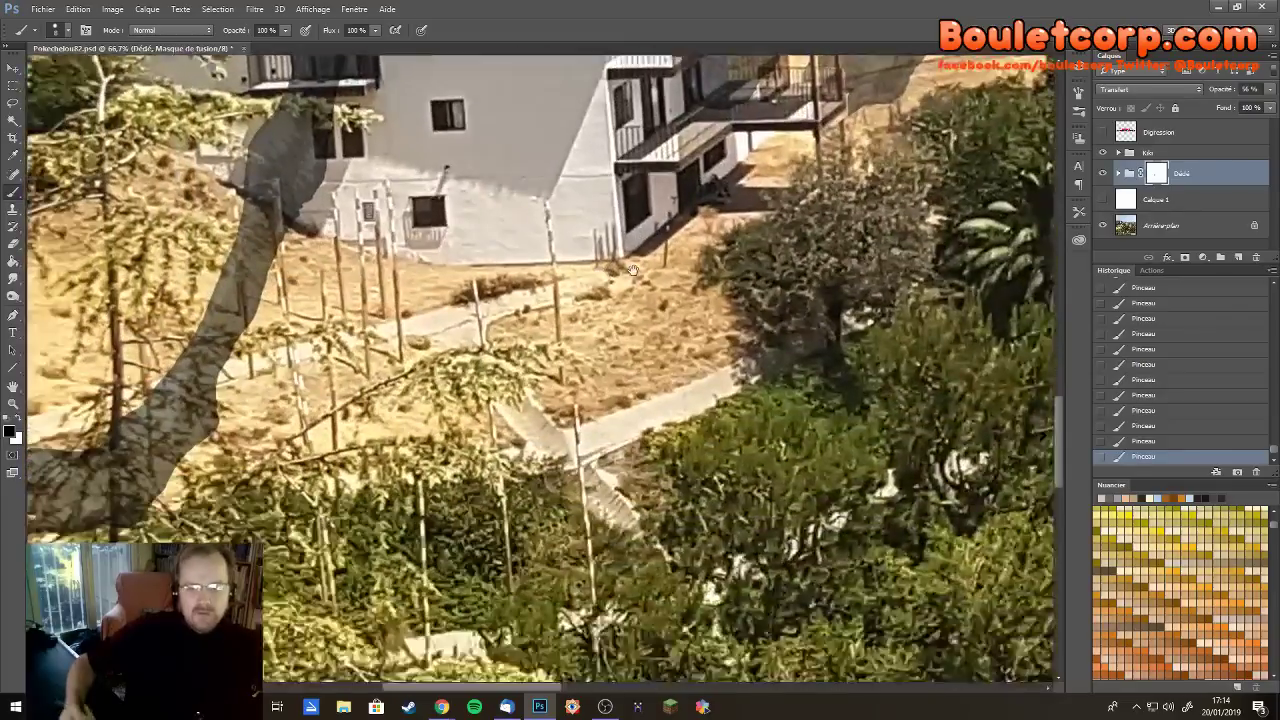
{"action": "scroll", "coordinate": [633, 270], "scroll_direction": "up", "scroll_amount": 2}
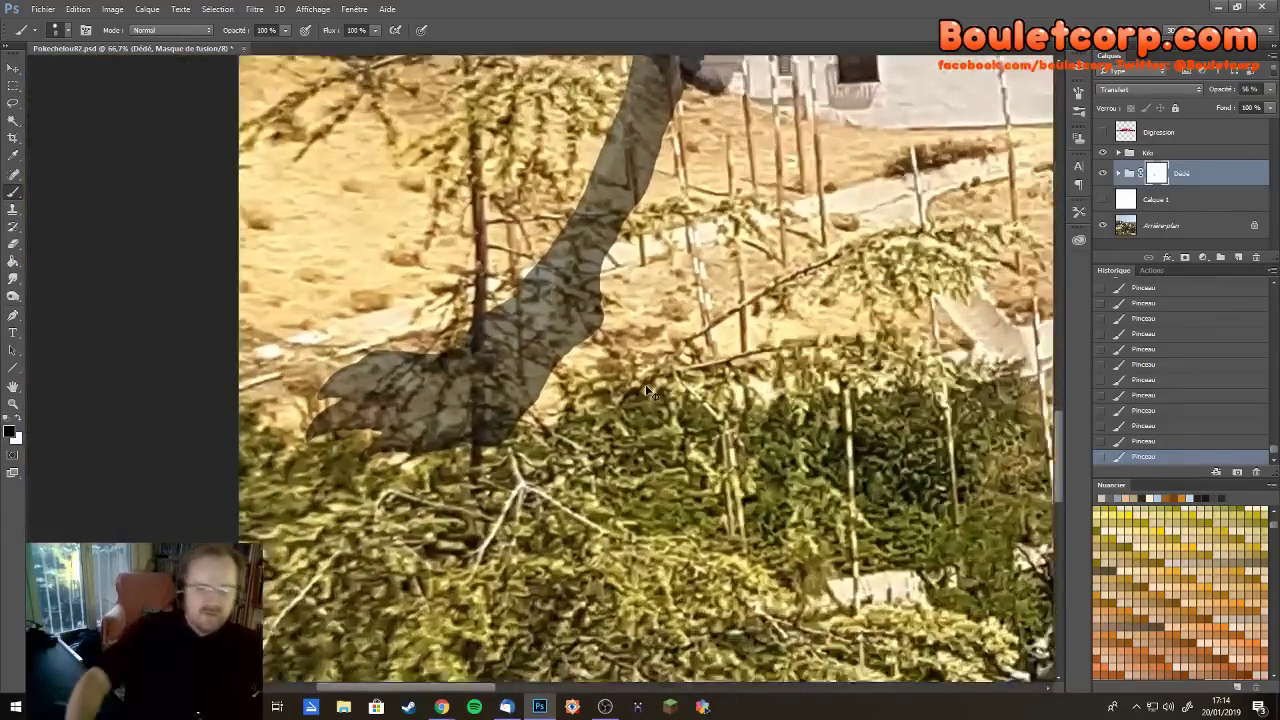
Mask the clawed foot with a 25 px brush so the conifer's trunk and thin twigs stand in front of it
{"action": "scroll", "coordinate": [648, 390], "scroll_direction": "up", "scroll_amount": 1}
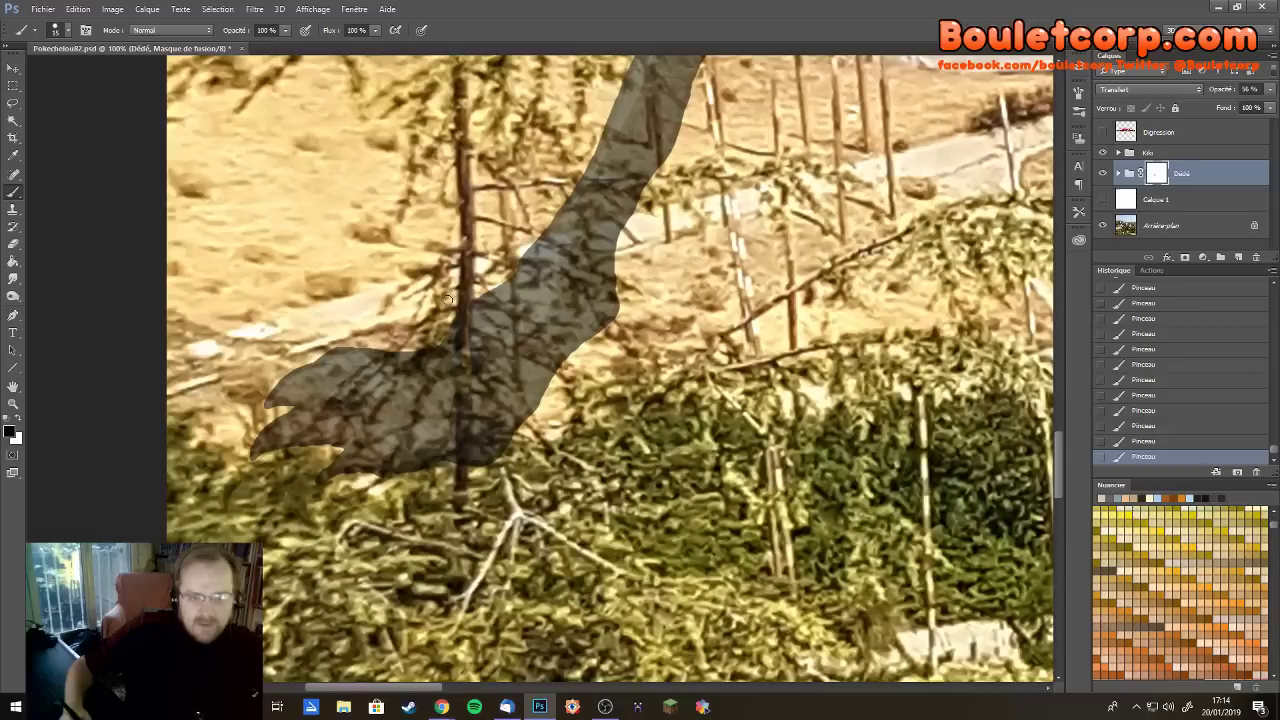
{"action": "key", "text": "bracketright"}
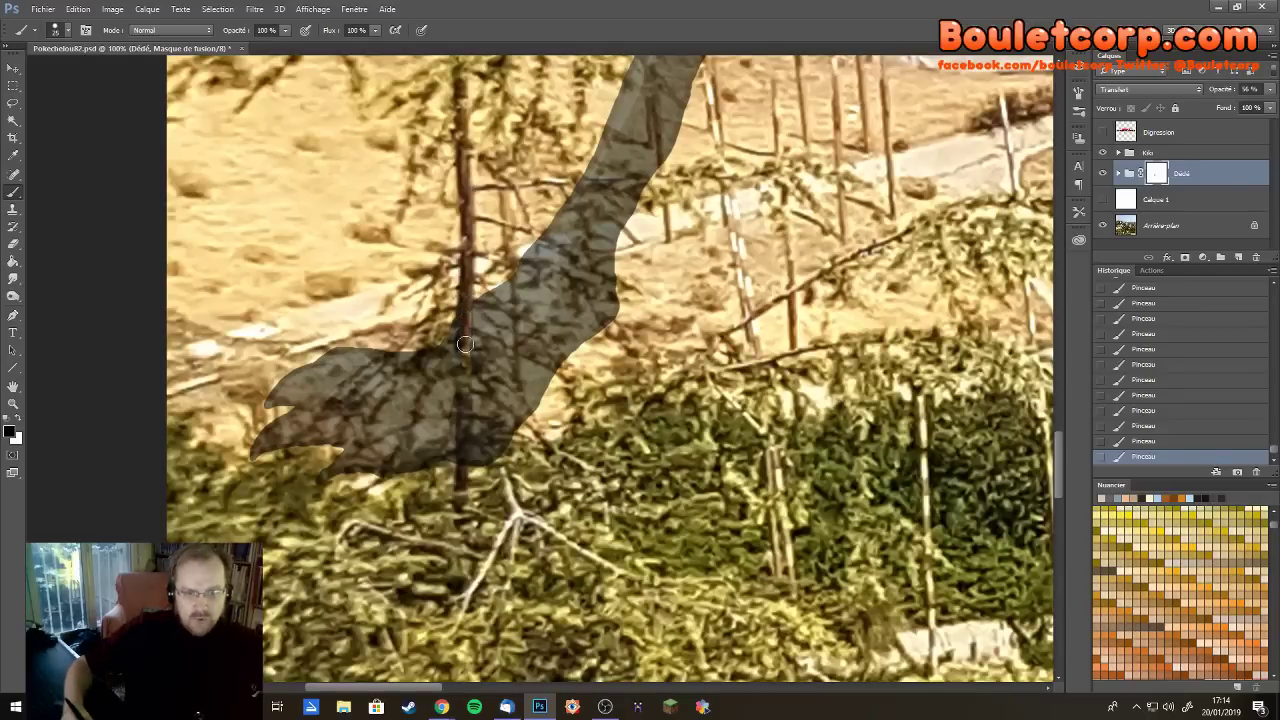
{"action": "mouse_move", "coordinate": [465, 344]}
{"action": "left_mouse_down"}
{"action": "mouse_move", "coordinate": [459, 509]}
{"action": "mouse_move", "coordinate": [457, 422]}
{"action": "mouse_move", "coordinate": [480, 328]}
{"action": "left_mouse_up"}
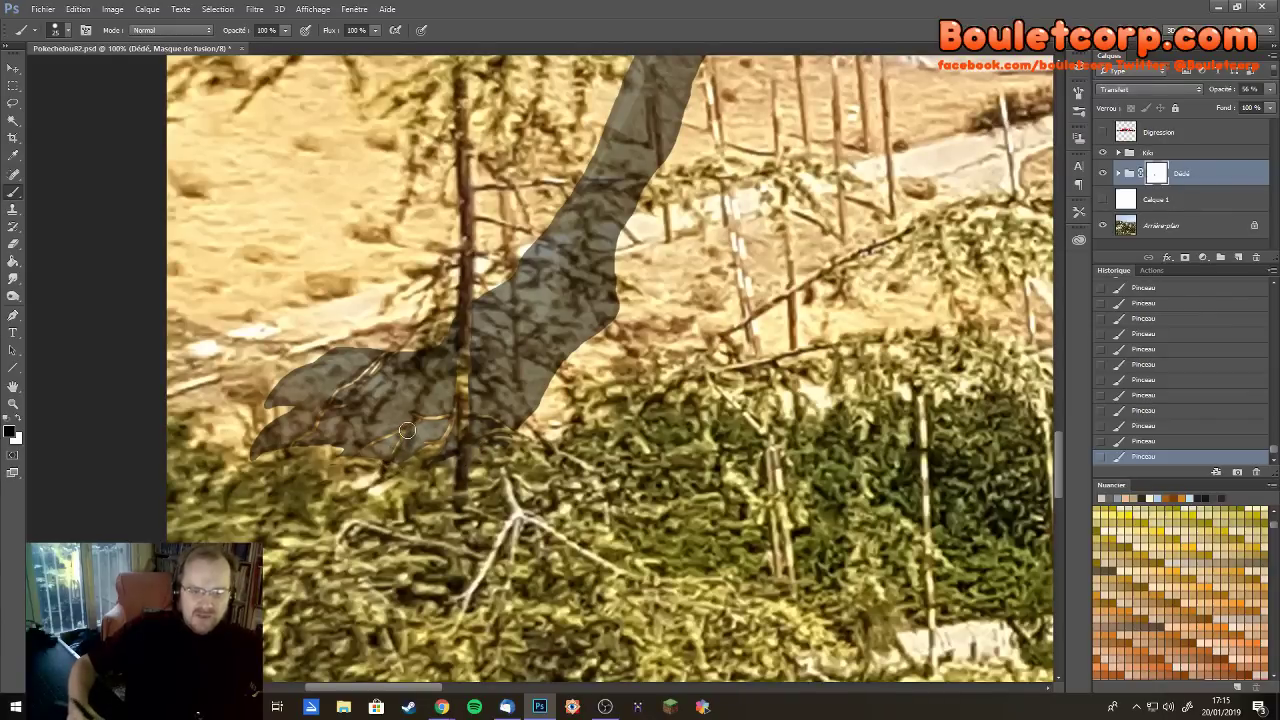
{"action": "left_click_drag", "start_coordinate": [414, 417], "coordinate": [450, 368]}
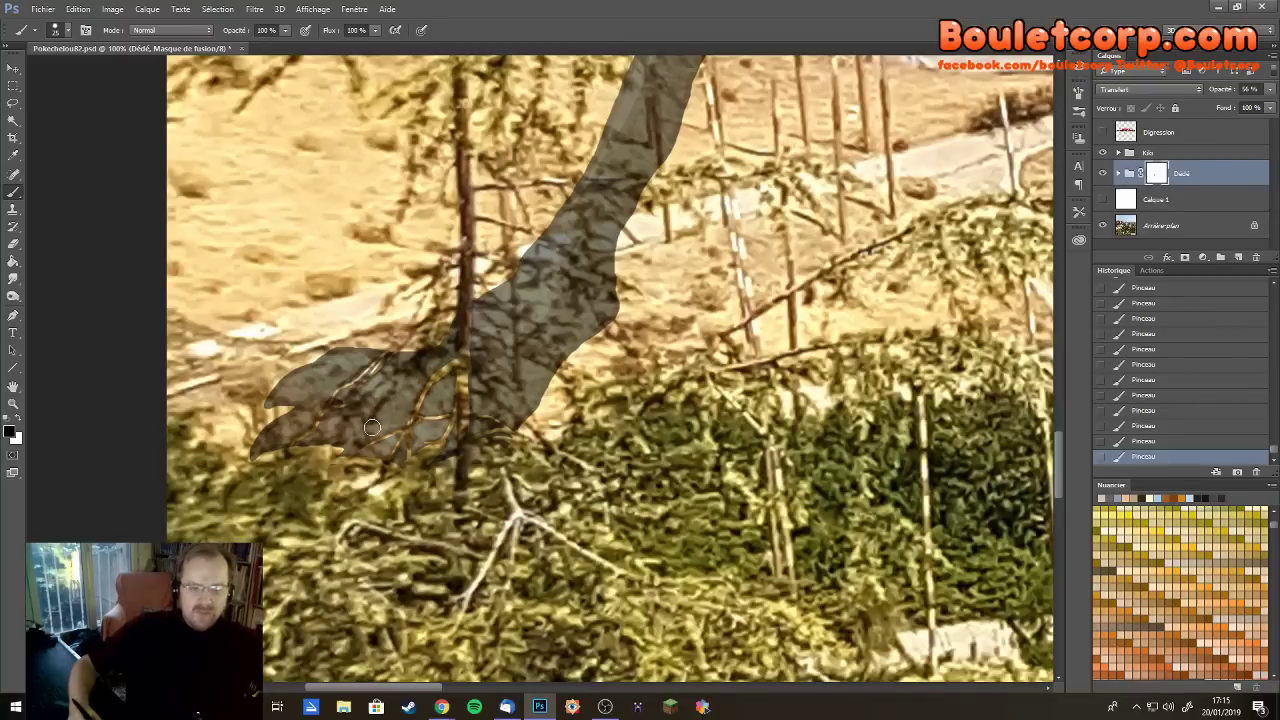
{"action": "mouse_move", "coordinate": [372, 420]}
{"action": "left_mouse_down"}
{"action": "mouse_move", "coordinate": [395, 388]}
{"action": "mouse_move", "coordinate": [382, 376]}
{"action": "mouse_move", "coordinate": [350, 406]}
{"action": "mouse_move", "coordinate": [406, 366]}
{"action": "left_mouse_up"}
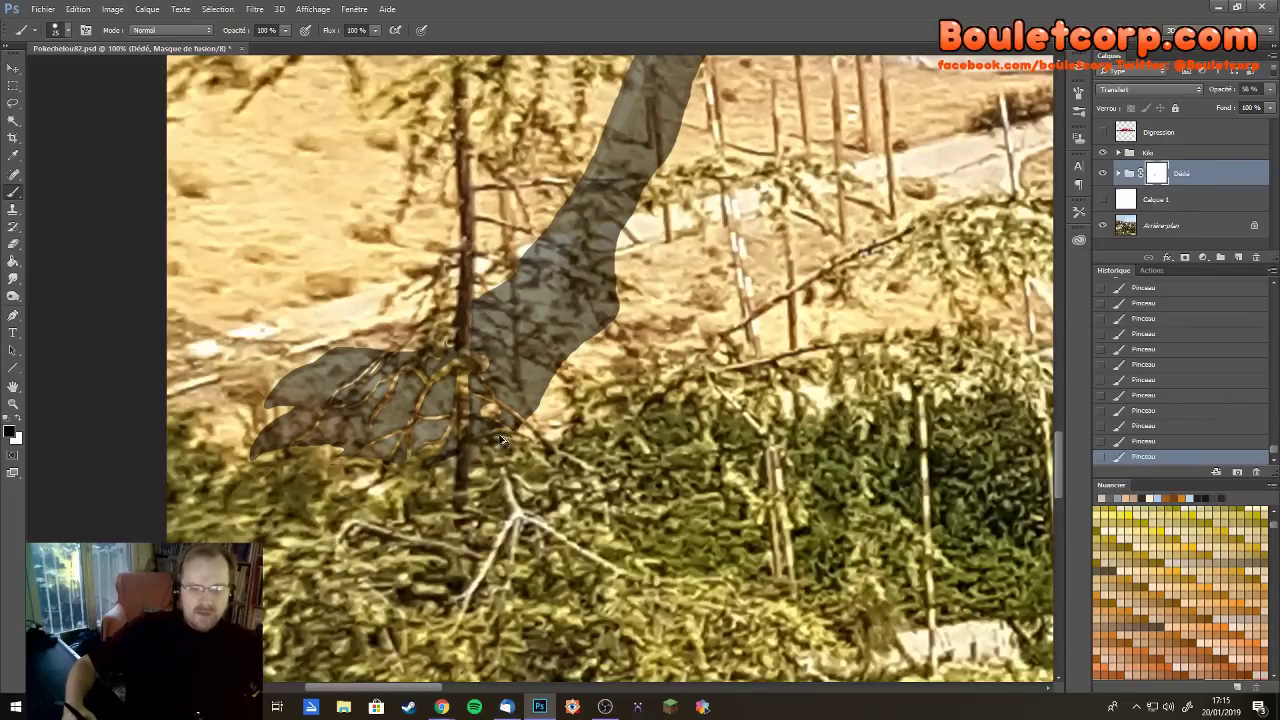
{"action": "key", "text": "ctrl+z"}
{"action": "key", "text": "ctrl+z"}
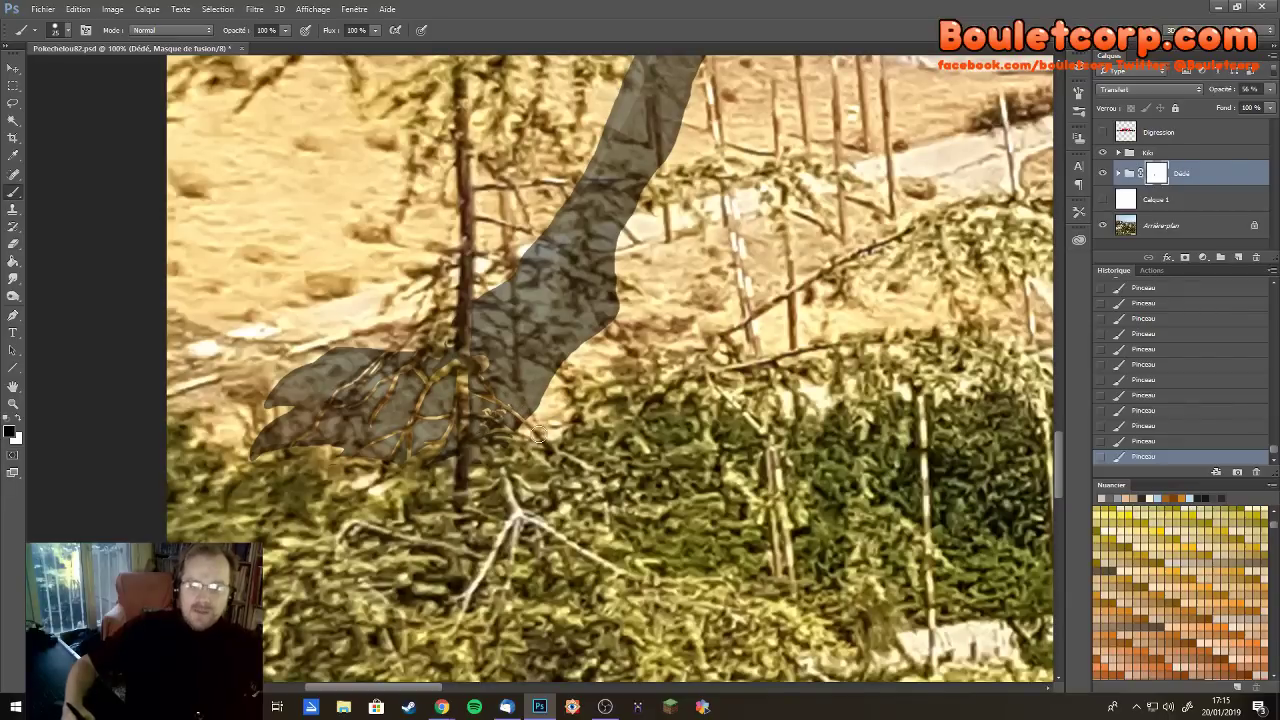
Mask the ankle along the fine conifer branches and needles to the right of the trunk
{"action": "mouse_move", "coordinate": [537, 432]}
{"action": "left_mouse_down"}
{"action": "mouse_move", "coordinate": [516, 370]}
{"action": "mouse_move", "coordinate": [510, 262]}
{"action": "left_mouse_up"}
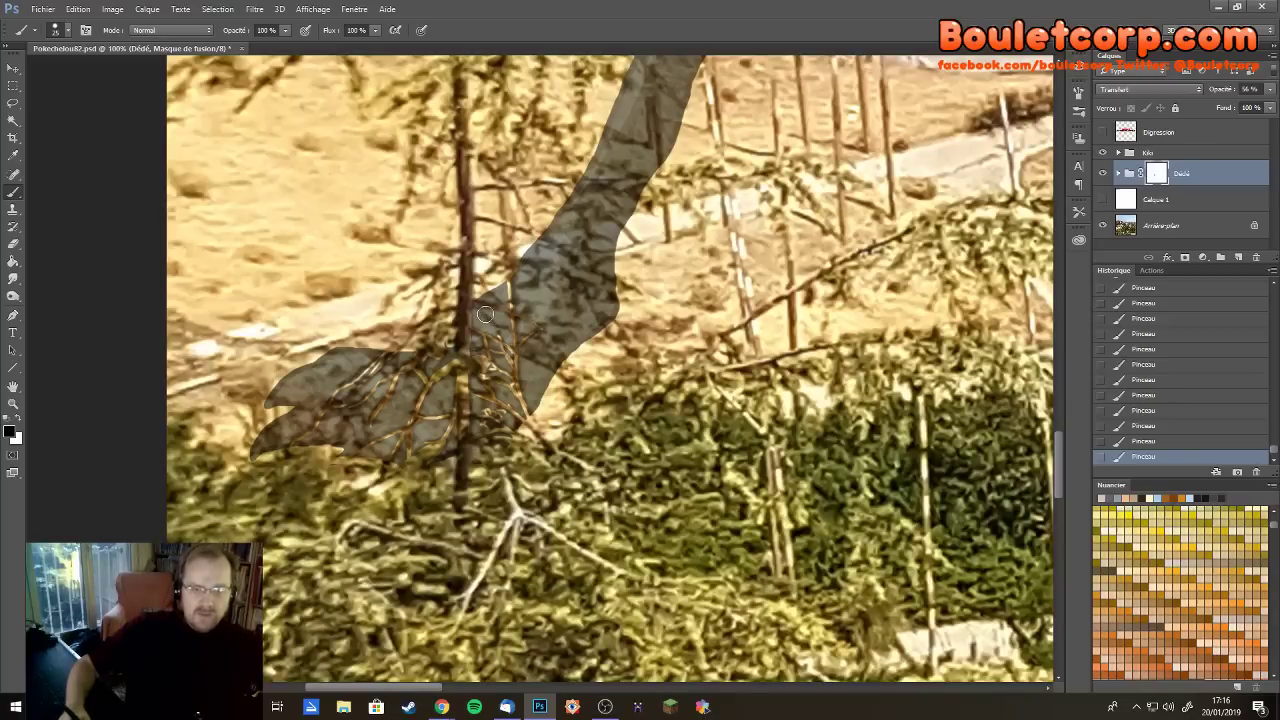
{"action": "mouse_move", "coordinate": [485, 315]}
{"action": "left_mouse_down"}
{"action": "mouse_move", "coordinate": [535, 340]}
{"action": "mouse_move", "coordinate": [570, 384]}
{"action": "mouse_move", "coordinate": [548, 356]}
{"action": "mouse_move", "coordinate": [561, 361]}
{"action": "mouse_move", "coordinate": [565, 376]}
{"action": "mouse_move", "coordinate": [541, 350]}
{"action": "left_mouse_up"}
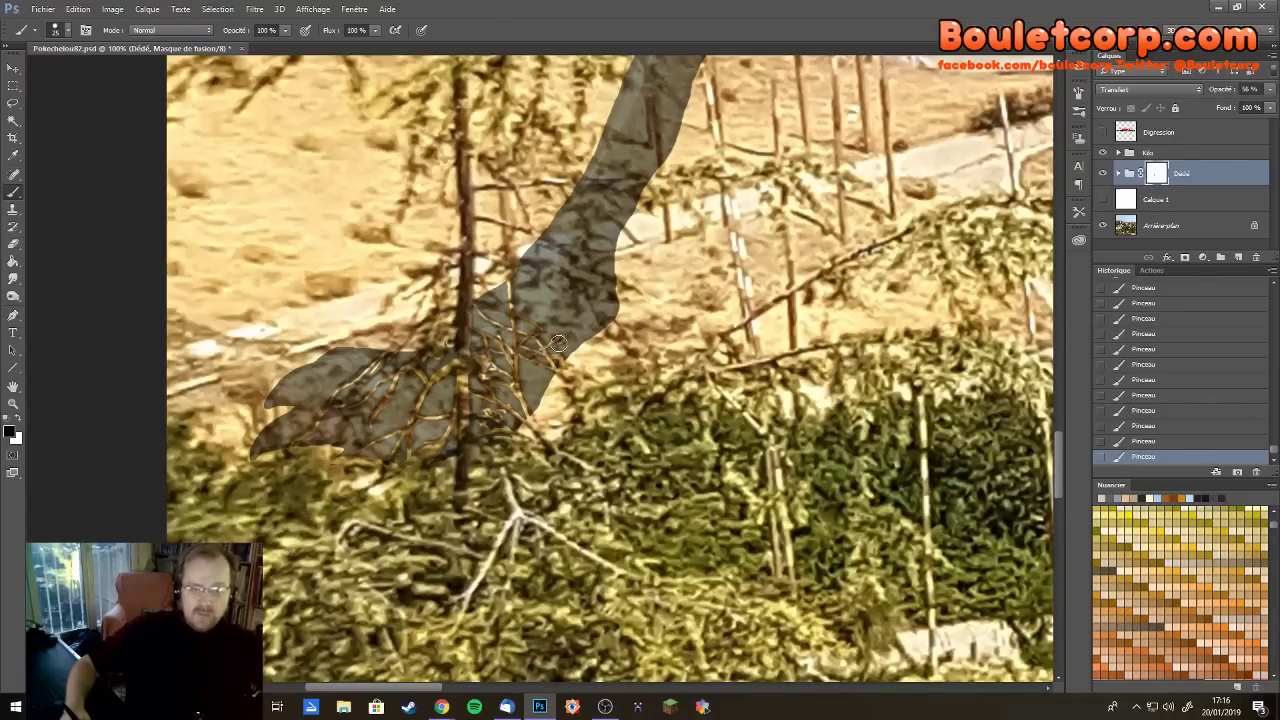
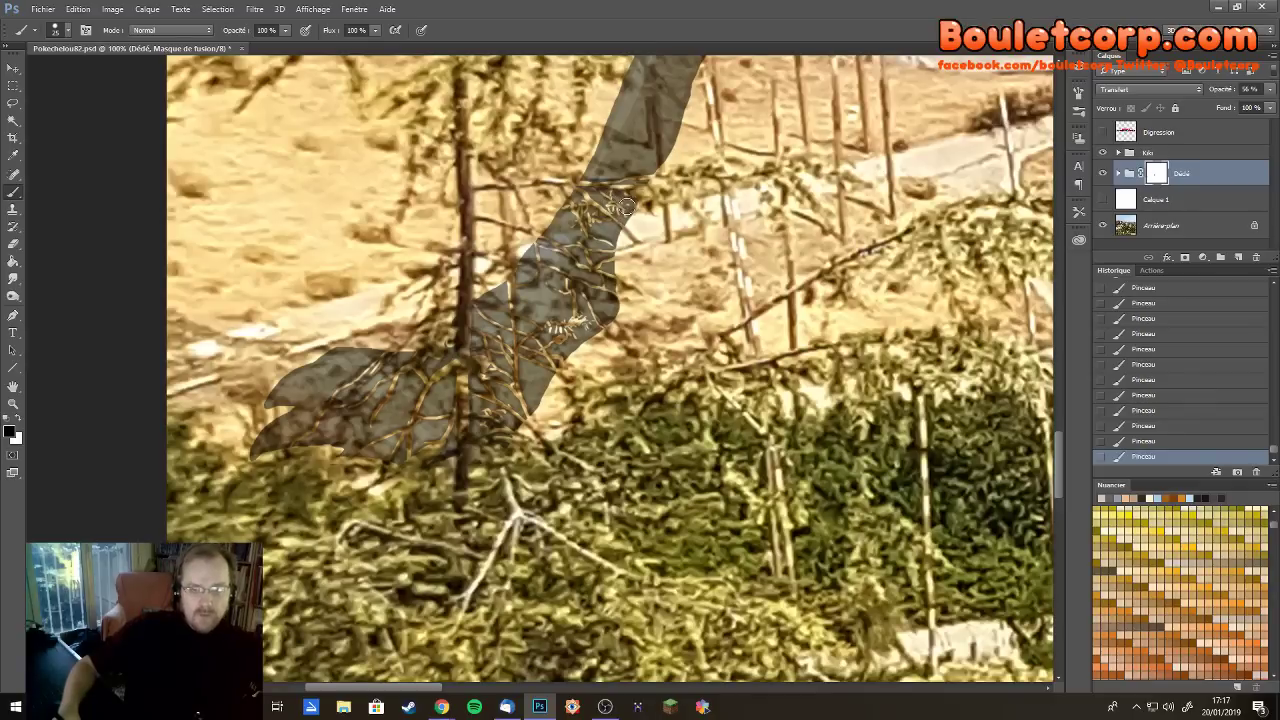
Mask the leg above the ankle along the conifer boughs crossing it, up to the branch over the house wall
{"action": "left_click_drag", "start_coordinate": [643, 165], "coordinate": [548, 255]}
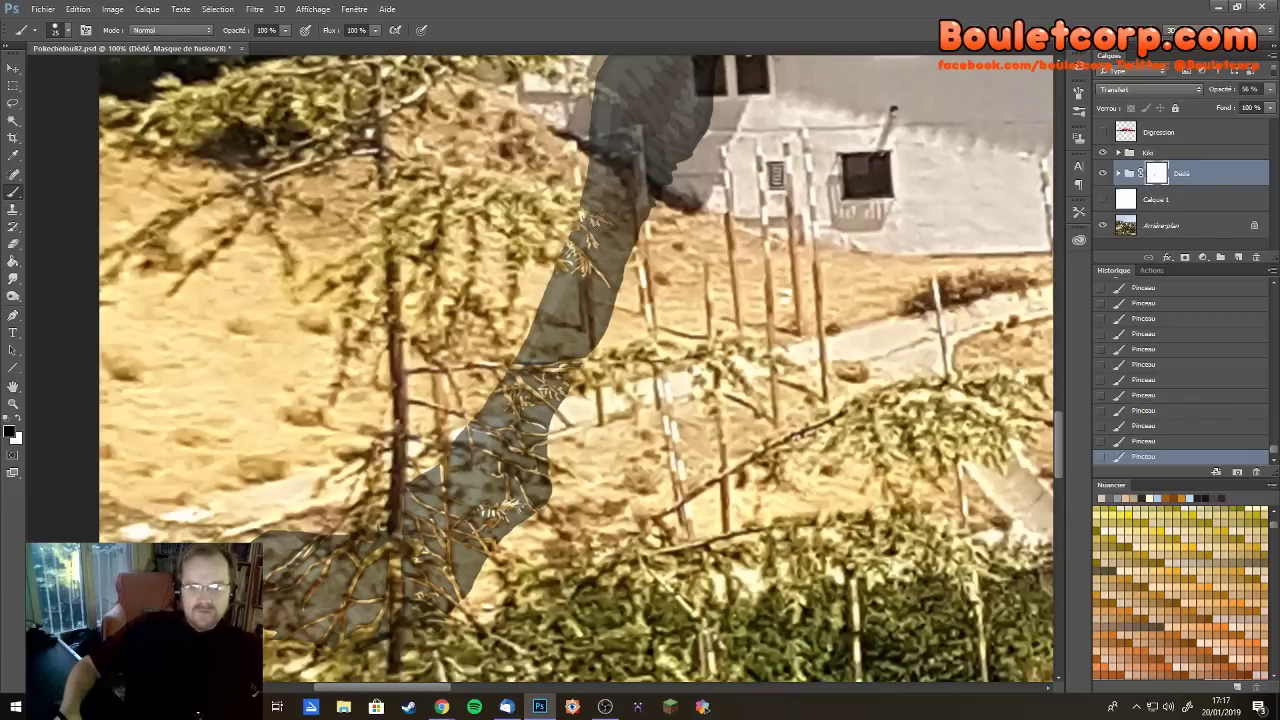
{"action": "left_click_drag", "start_coordinate": [620, 259], "coordinate": [543, 309]}
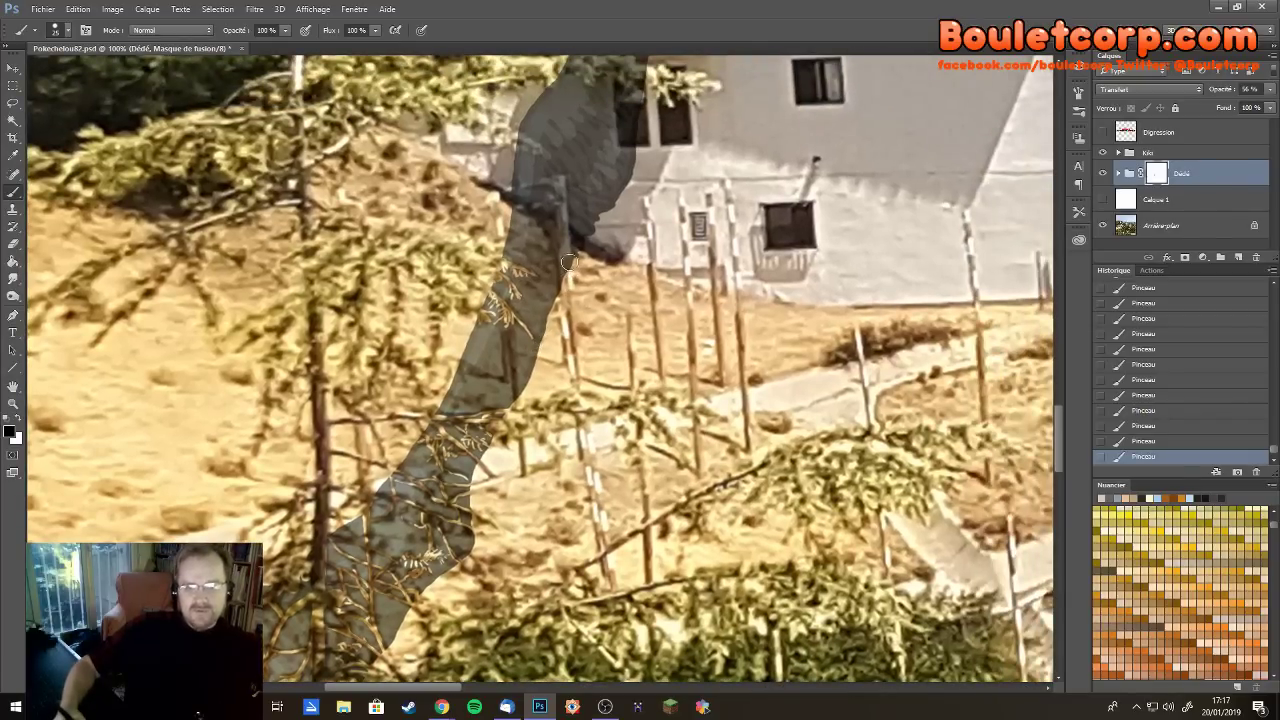
{"action": "left_click_drag", "start_coordinate": [586, 417], "coordinate": [588, 341]}
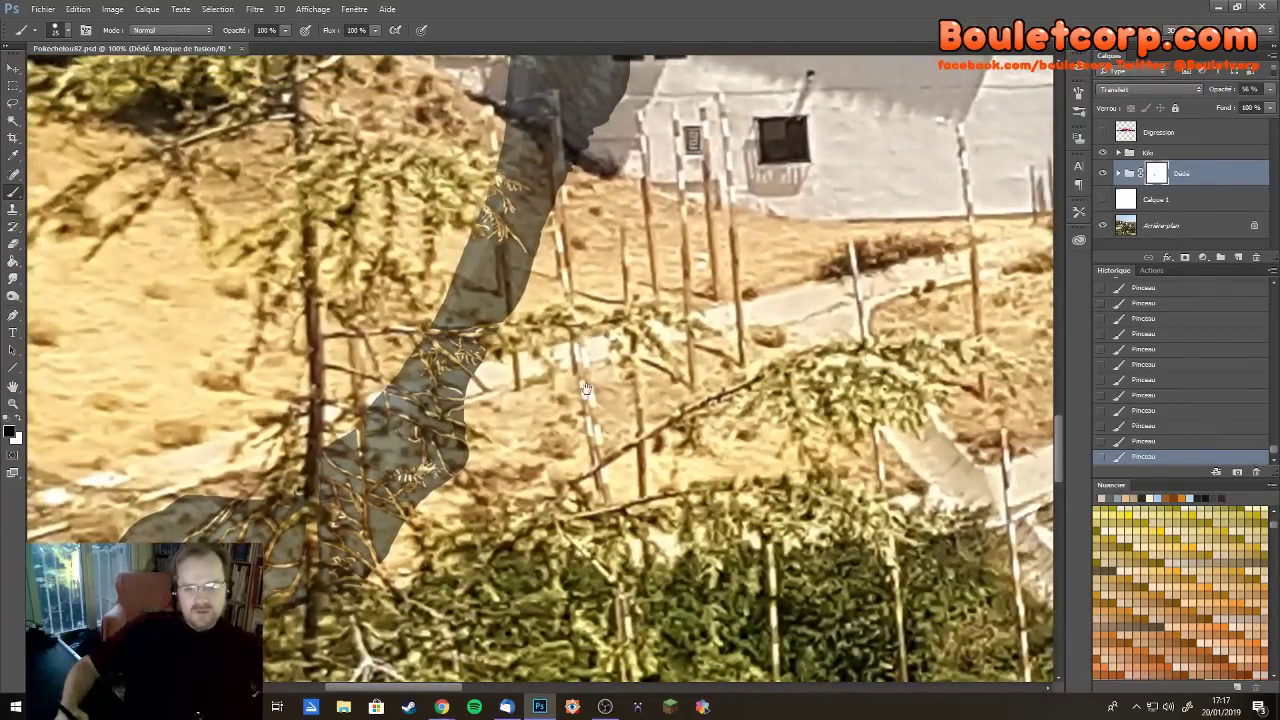
{"action": "left_click_drag", "start_coordinate": [561, 51], "coordinate": [527, 375]}
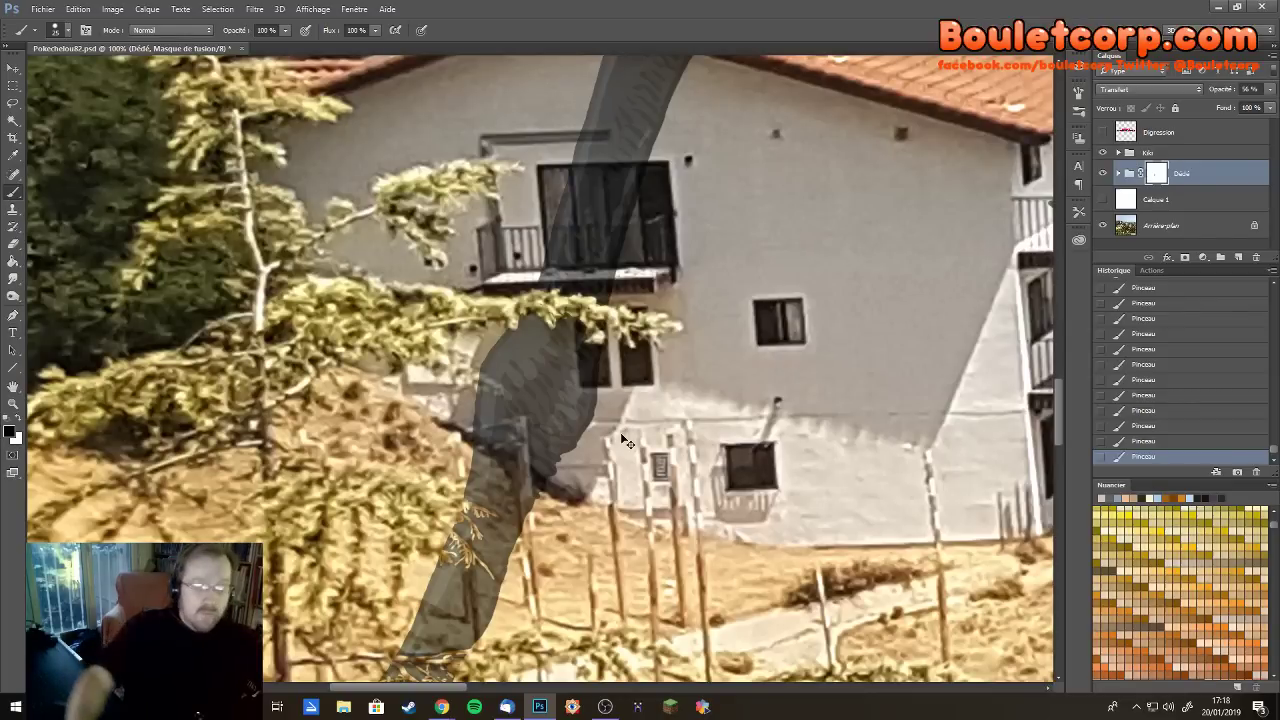
Restore the Dédé group's opacity to 100% and review the creature against the whole hillside photo
{"action": "scroll", "coordinate": [620, 432], "scroll_direction": "down", "scroll_amount": 3}
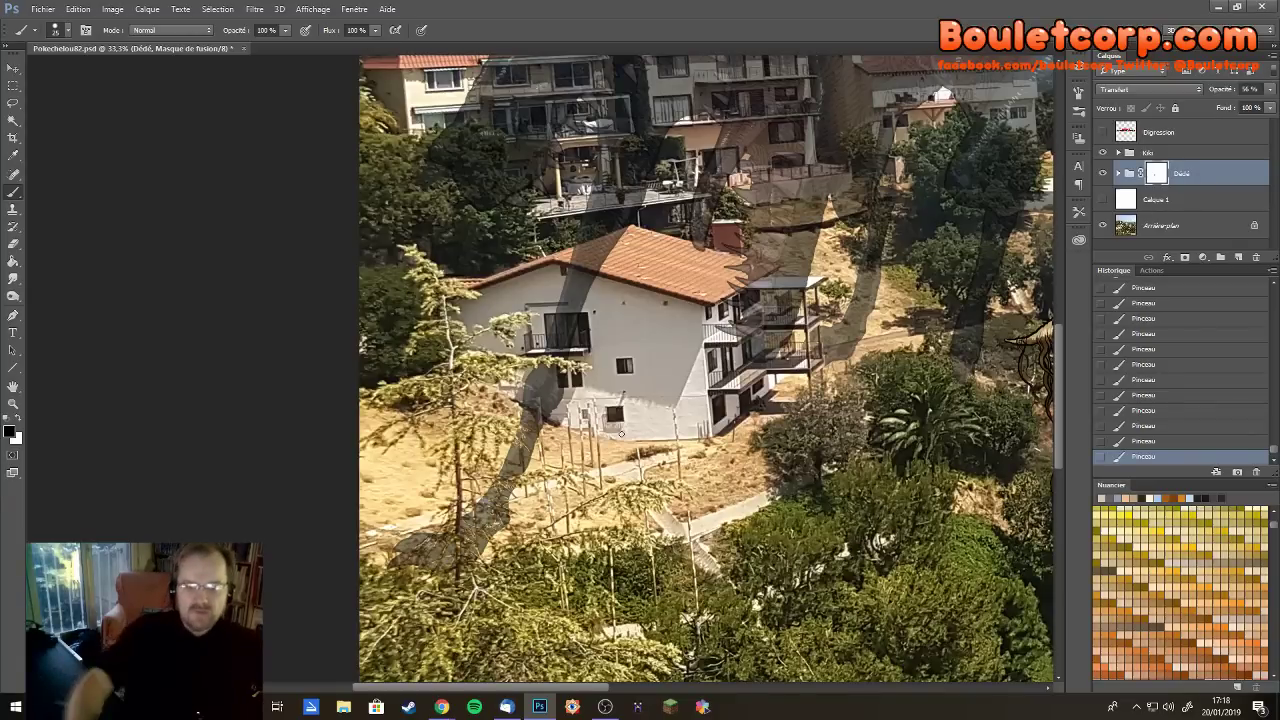
{"action": "left_click", "coordinate": [1271, 89]}
{"action": "left_click", "coordinate": [1268, 103]}
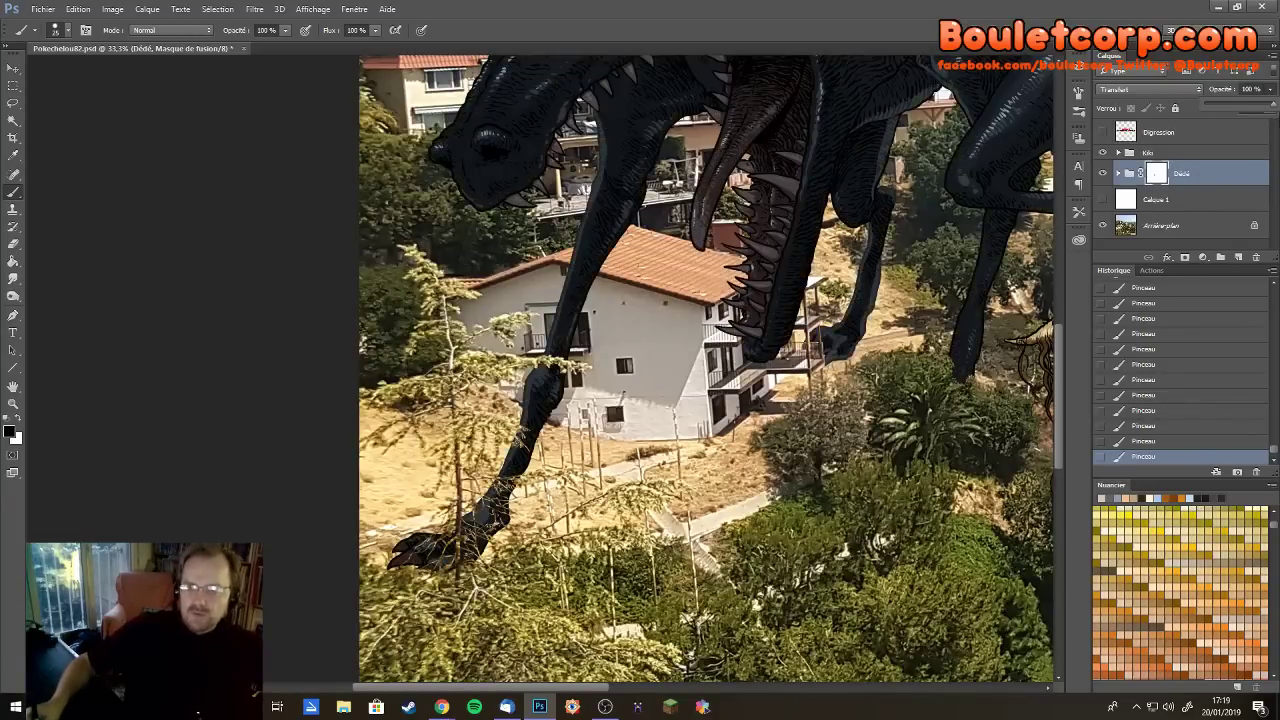
{"action": "left_click_drag", "start_coordinate": [852, 300], "coordinate": [572, 463]}
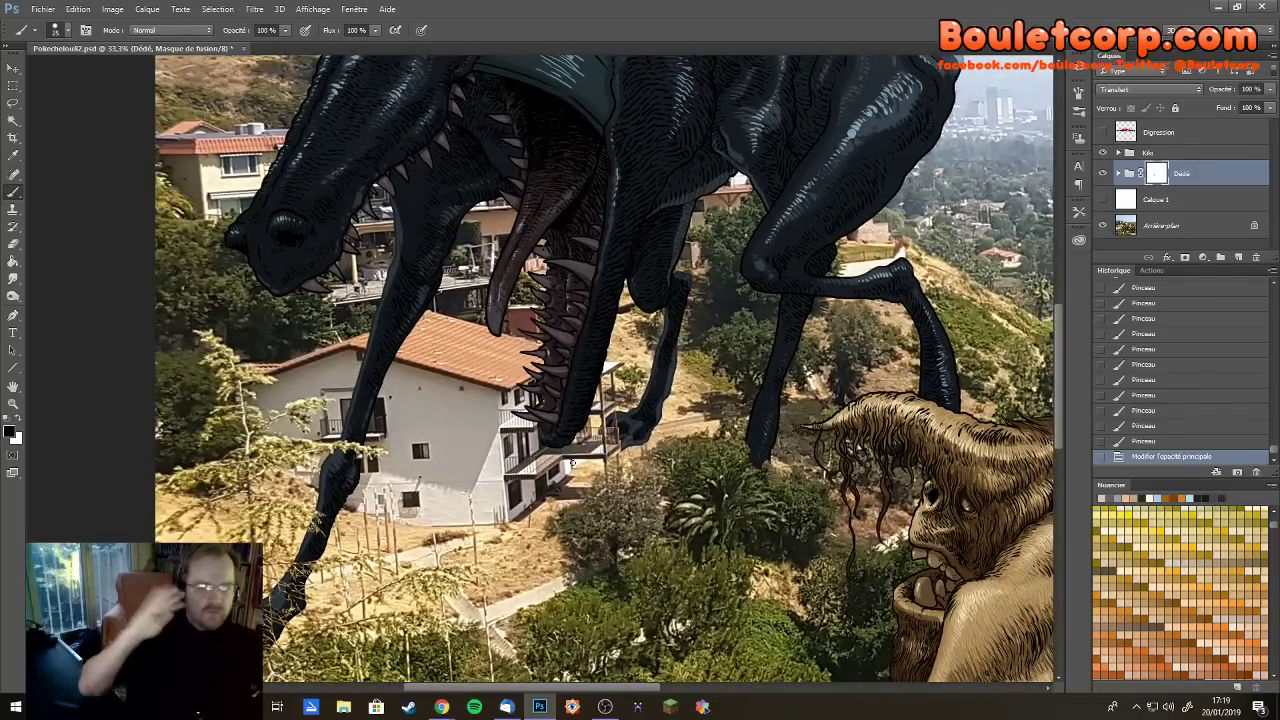
{"action": "scroll", "coordinate": [580, 472], "scroll_direction": "down", "scroll_amount": 2}
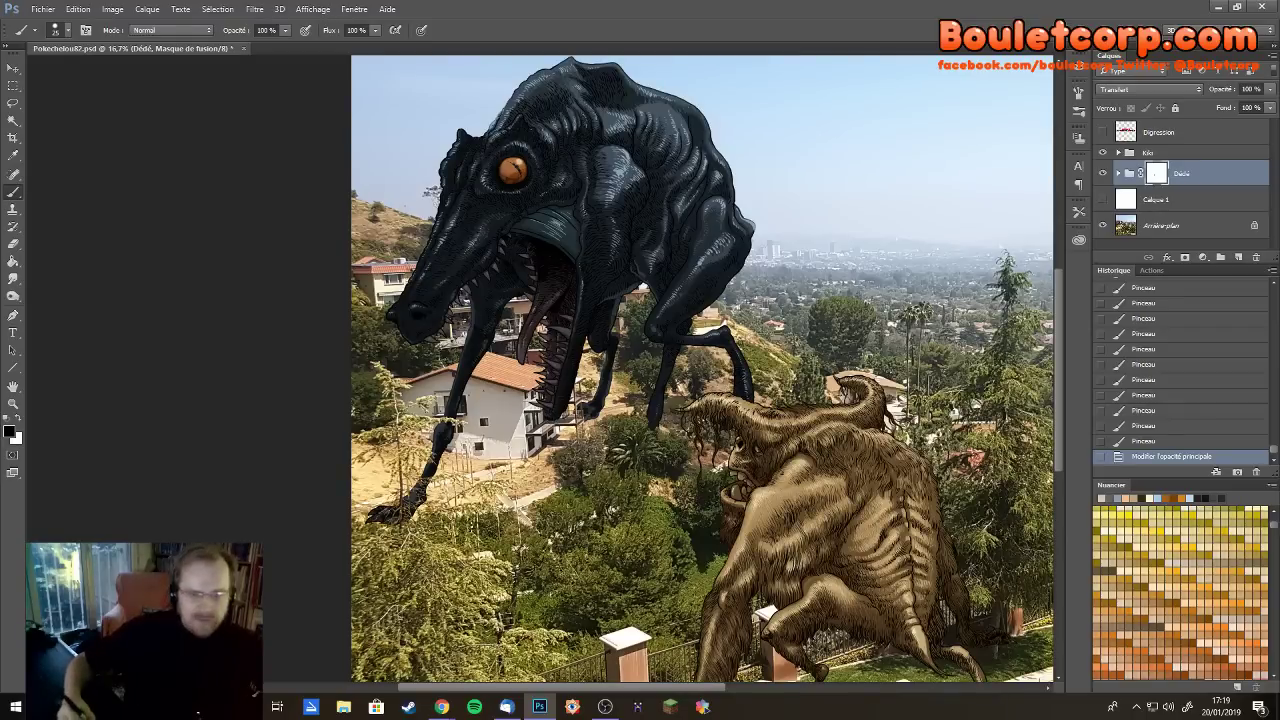
{"action": "left_click_drag", "start_coordinate": [474, 527], "coordinate": [382, 477]}
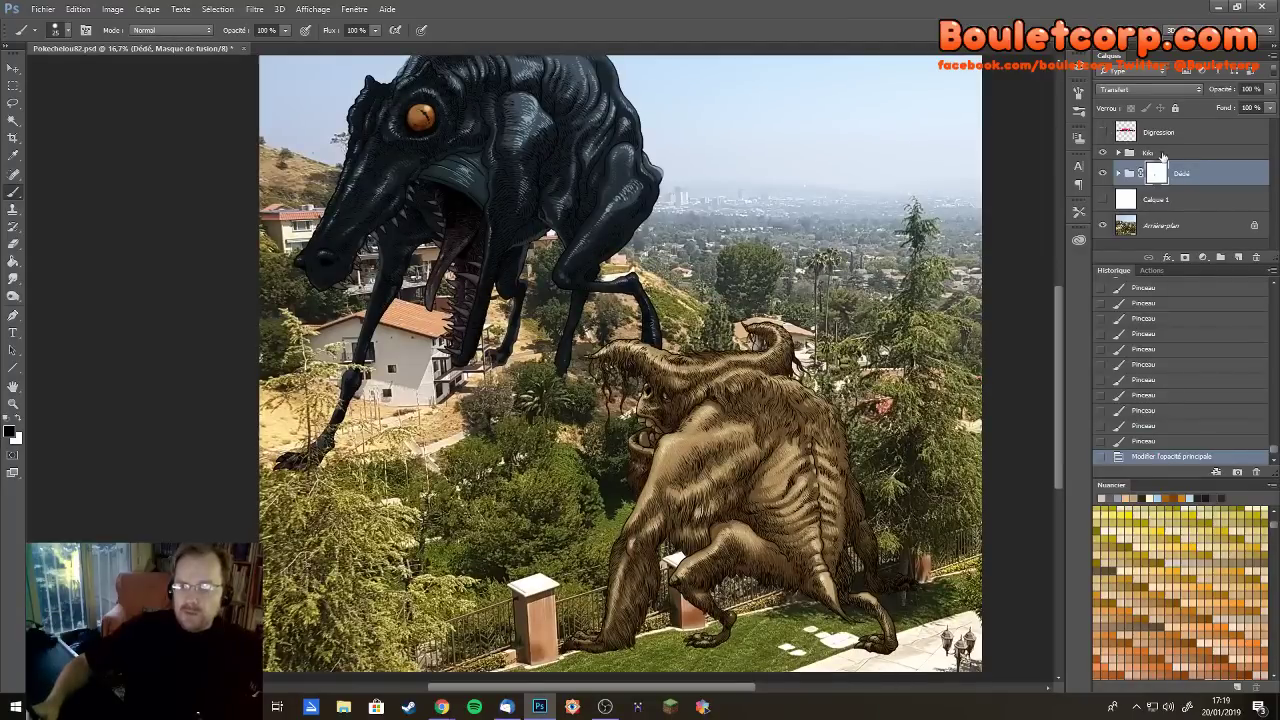
Add a layer mask to the Kiki group and mask the lower edge of its front hand along the grass blades
{"action": "left_click", "coordinate": [1162, 155]}
{"action": "left_click", "coordinate": [1185, 258]}
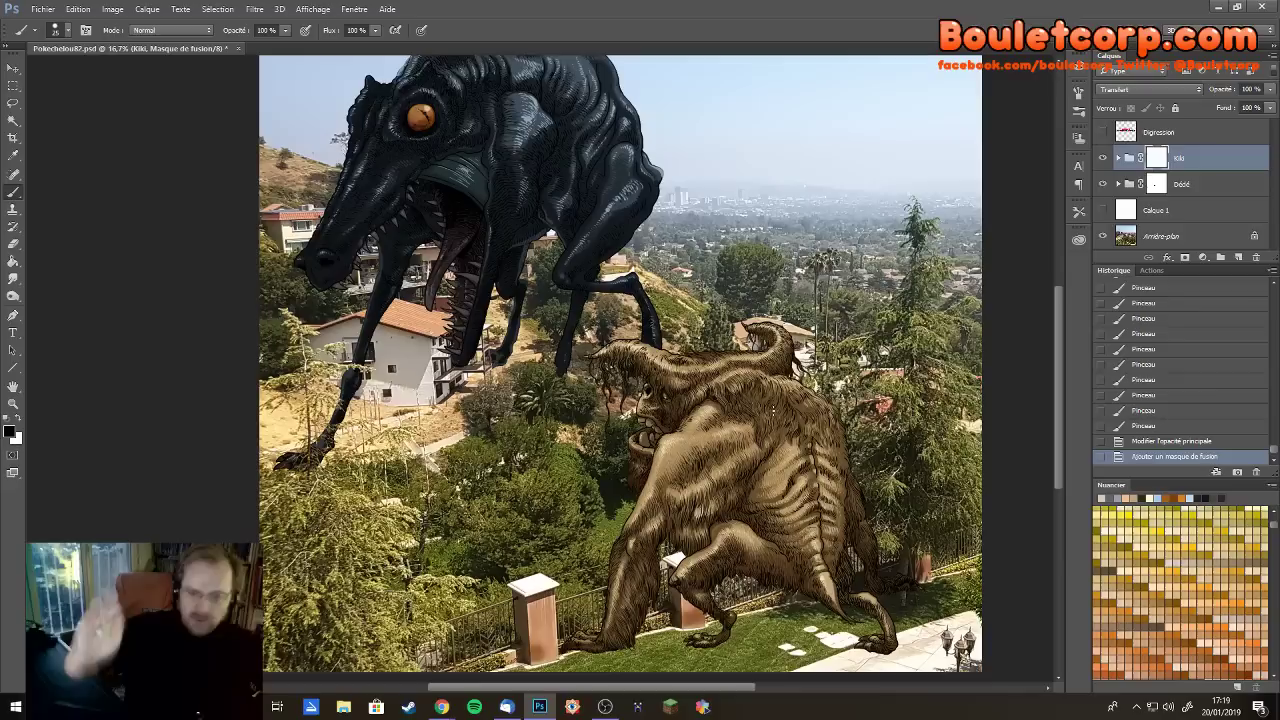
{"action": "key", "text": "ctrl+plus"}
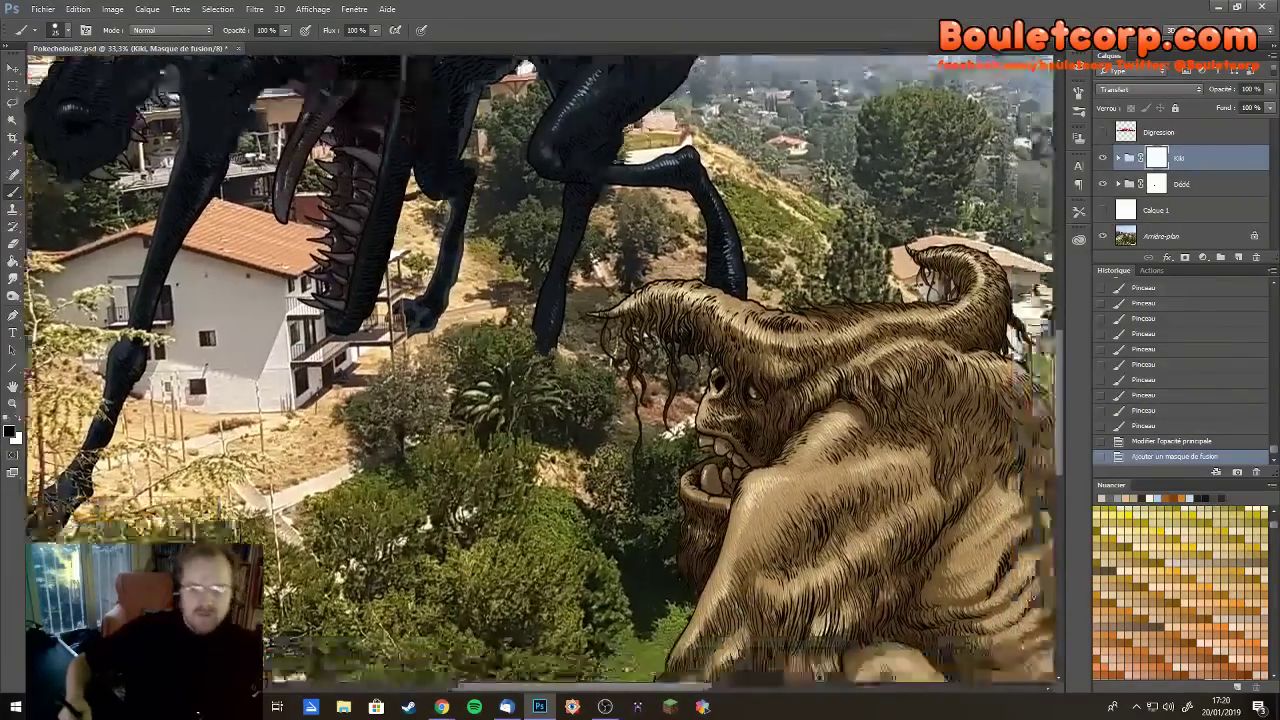
{"action": "left_click_drag", "start_coordinate": [760, 640], "coordinate": [547, 453]}
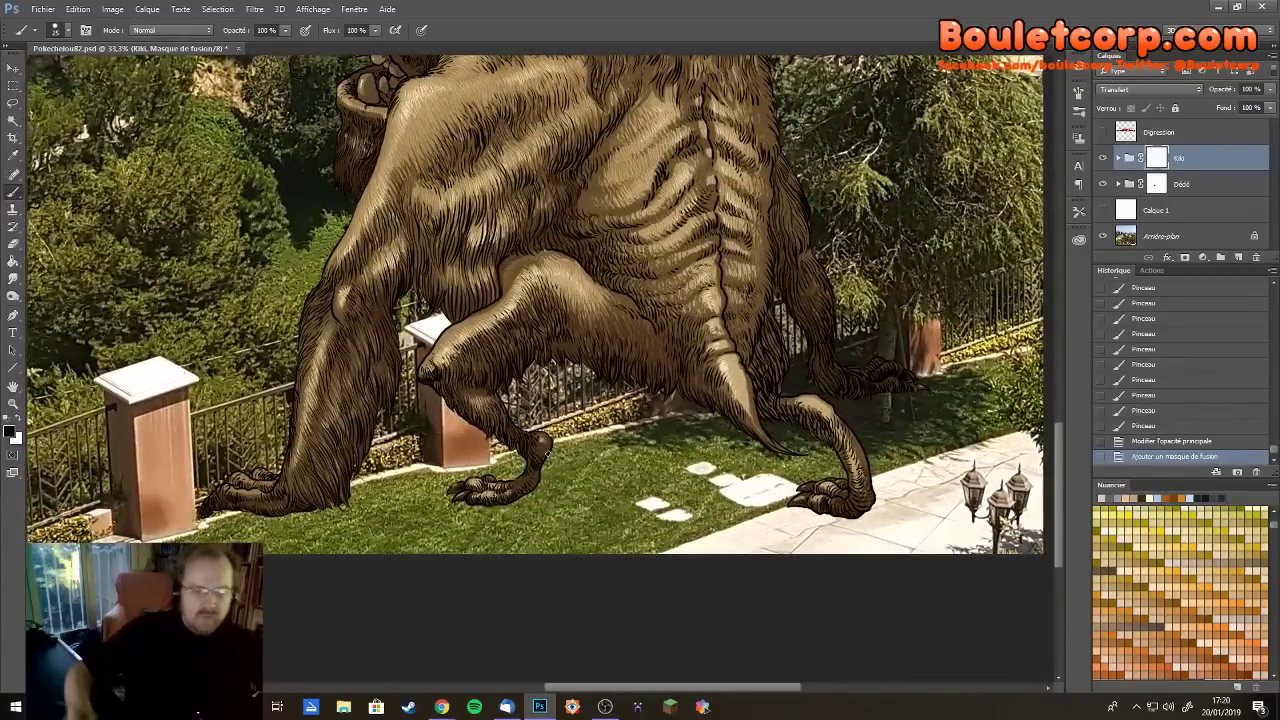
{"action": "key", "text": "ctrl+plus"}
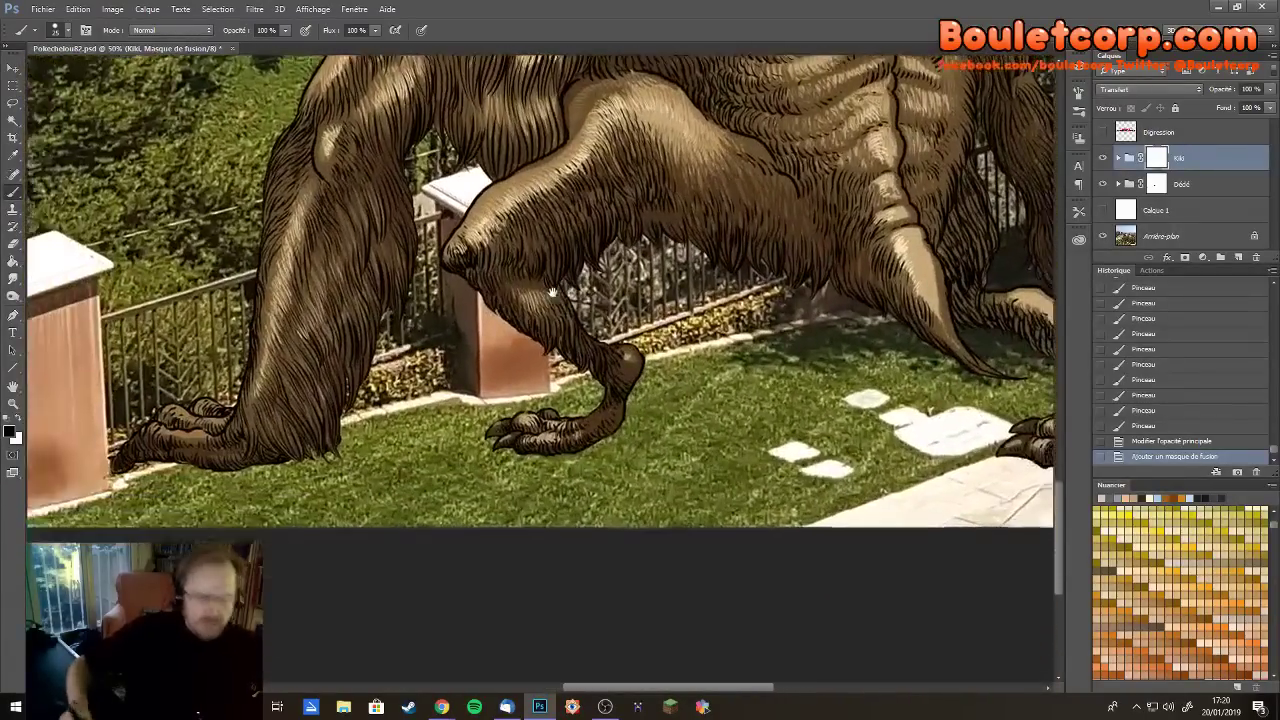
{"action": "left_click_drag", "start_coordinate": [552, 292], "coordinate": [562, 282]}
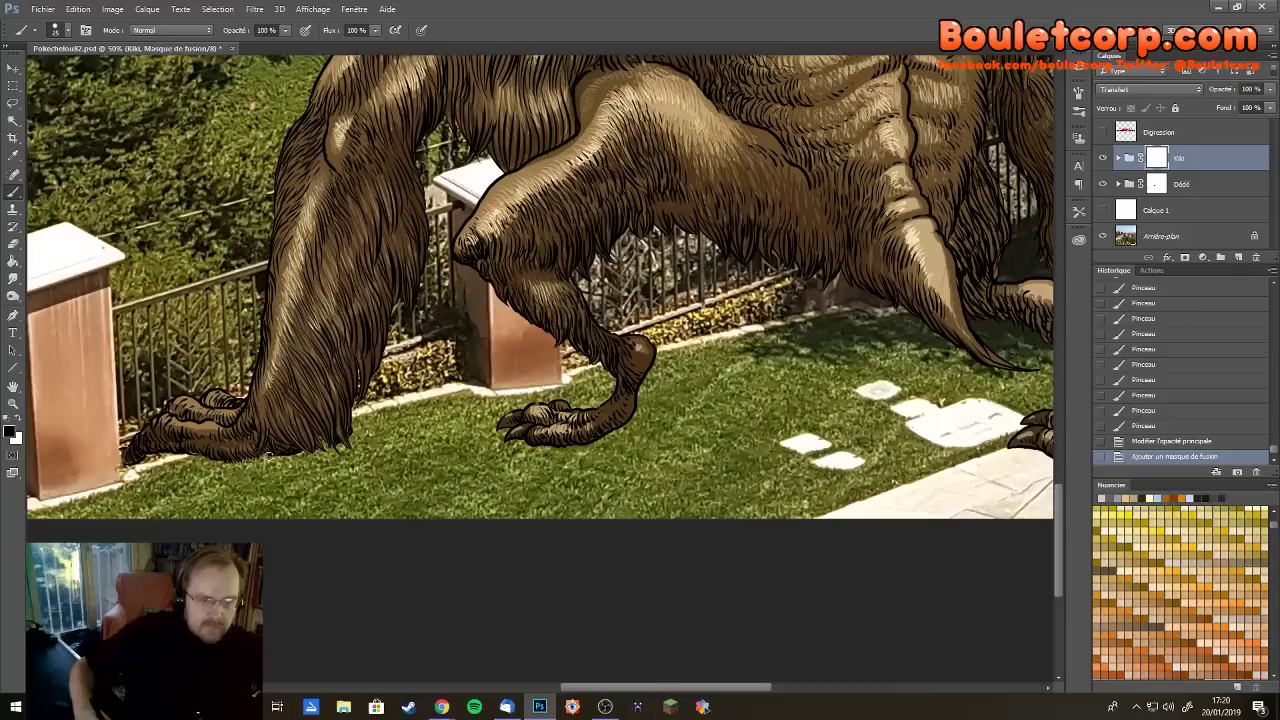
{"action": "left_click", "coordinate": [282, 455]}
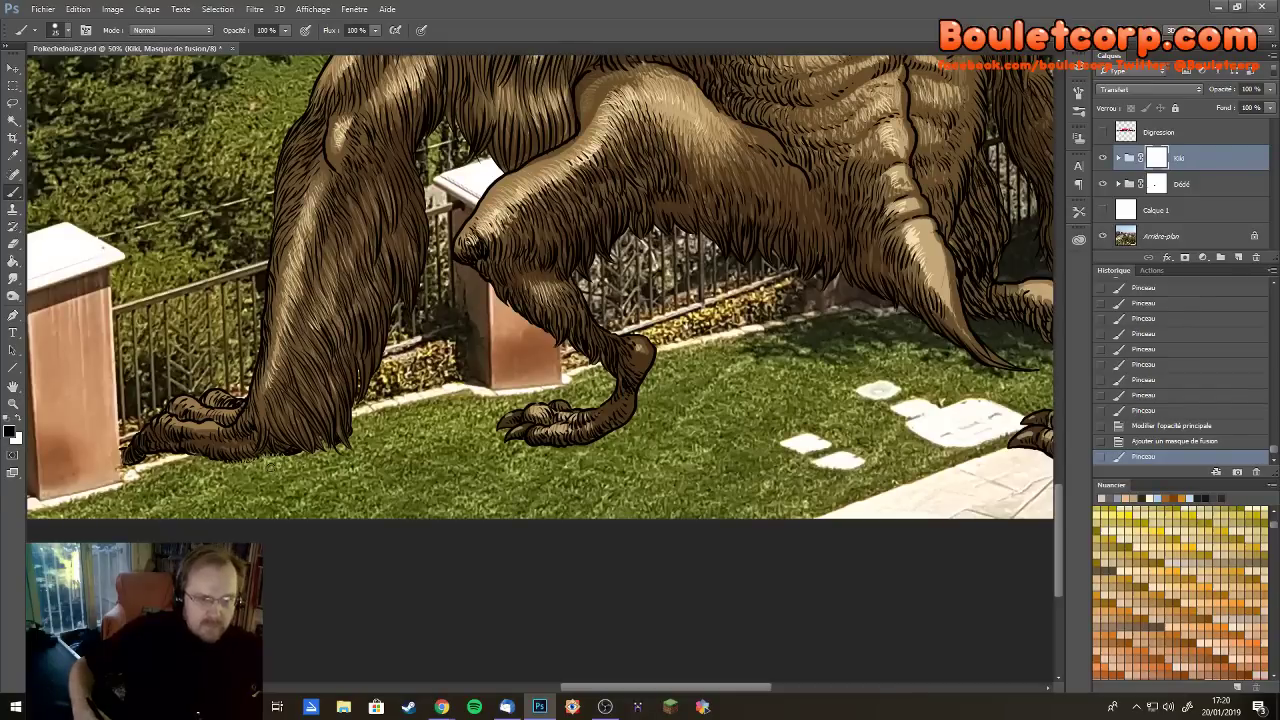
{"action": "left_click_drag", "start_coordinate": [294, 456], "coordinate": [301, 456]}
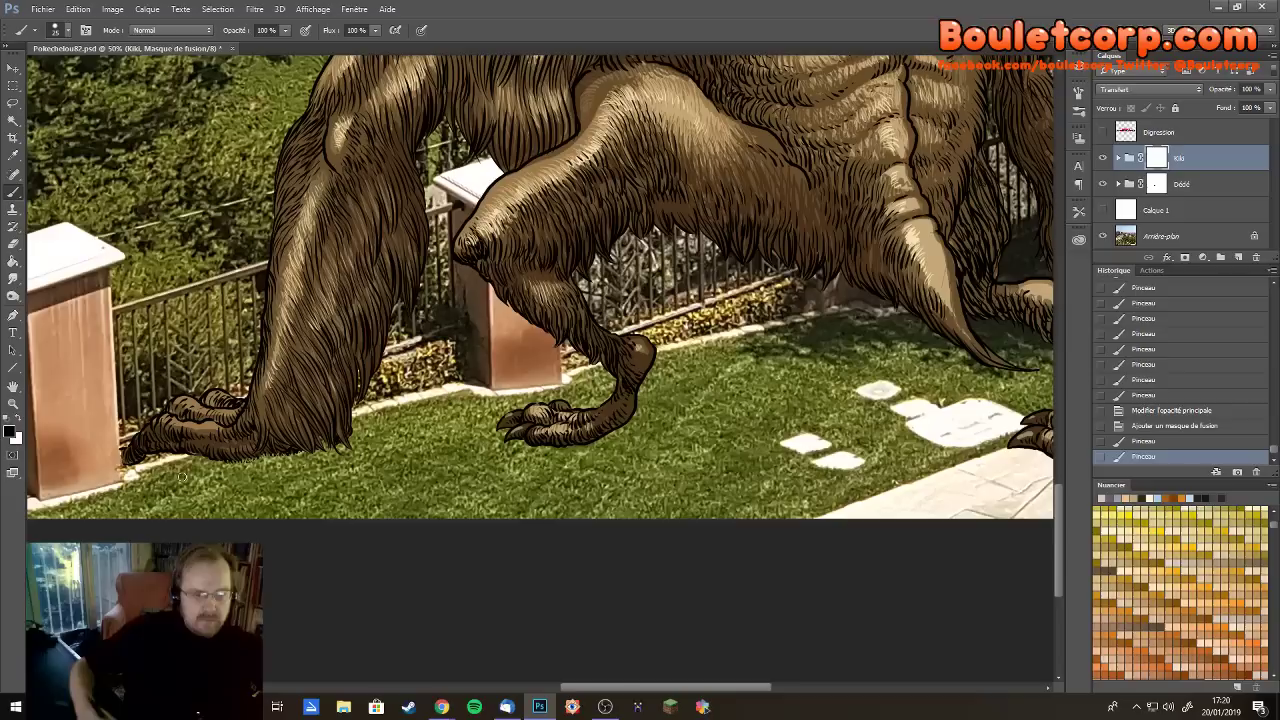
{"action": "left_click", "coordinate": [301, 456]}
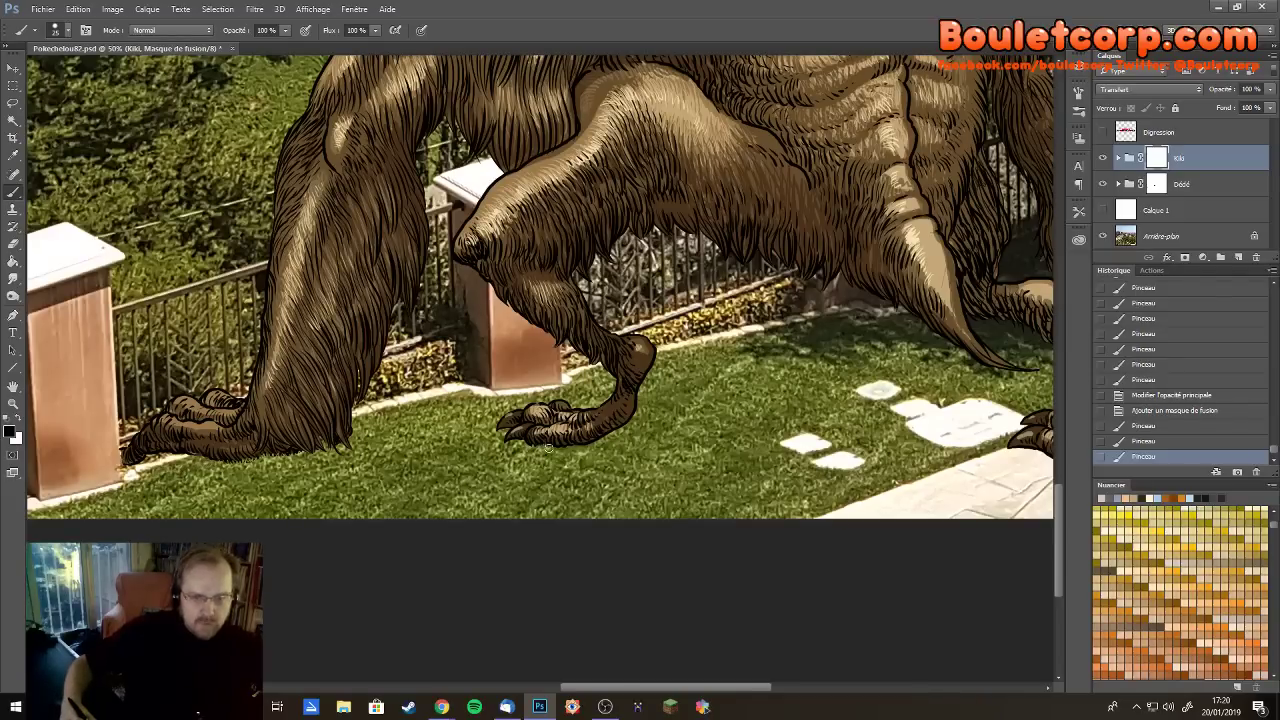
Mask the underside of the brown creature's nearby foot and claws with small grass-blade touches
{"action": "left_click_drag", "start_coordinate": [558, 450], "coordinate": [571, 452]}
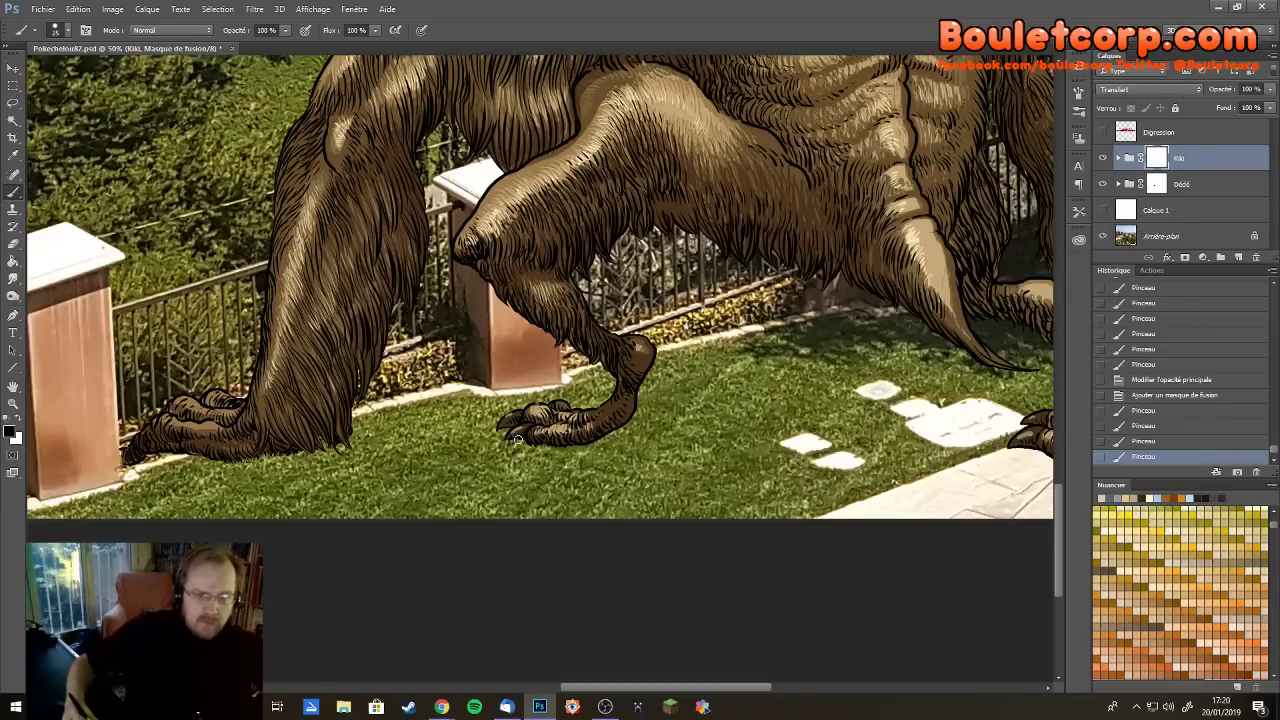
{"action": "left_click", "coordinate": [520, 440]}
{"action": "left_click", "coordinate": [521, 441]}
{"action": "left_click", "coordinate": [522, 441]}
{"action": "left_click", "coordinate": [523, 442]}
{"action": "left_click", "coordinate": [526, 443]}
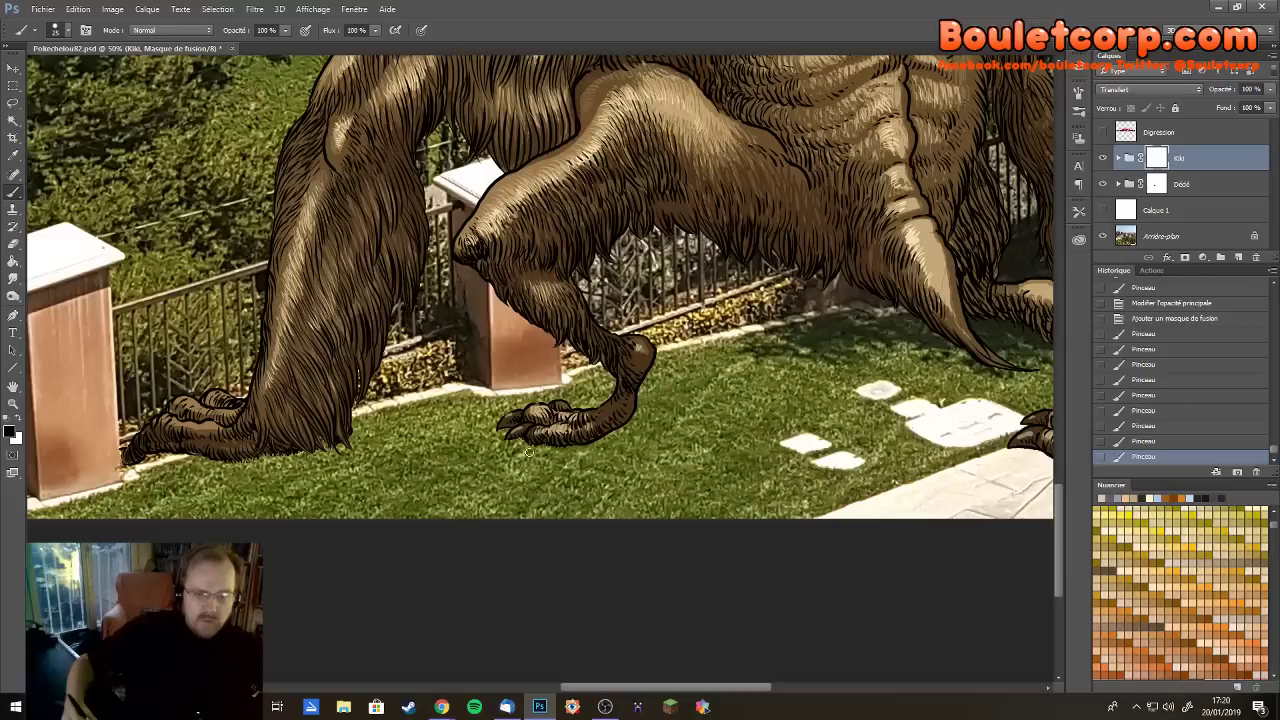
{"action": "left_click", "coordinate": [527, 443]}
{"action": "left_click", "coordinate": [528, 444]}
{"action": "left_click", "coordinate": [535, 444]}
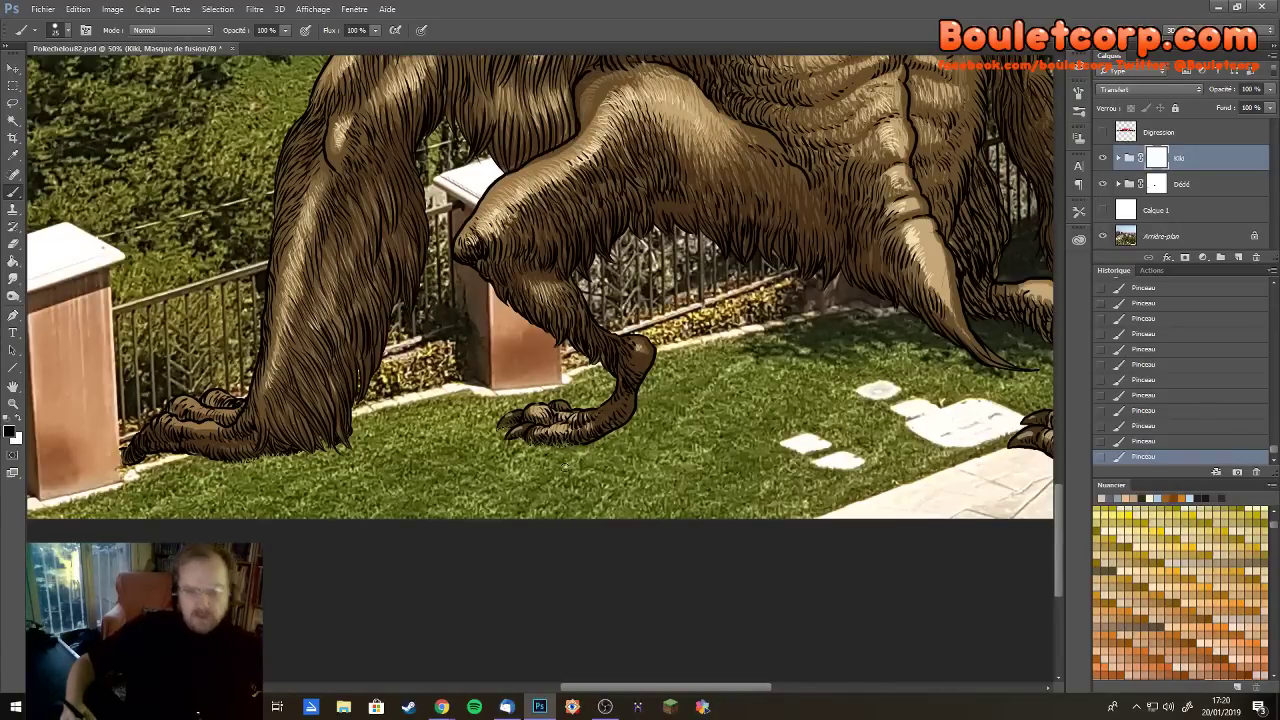
Mask the brown creature's far hand over the garden tree's trunk so the trunk stands in front of it
{"action": "scroll", "coordinate": [674, 442], "scroll_direction": "right", "scroll_amount": 8}
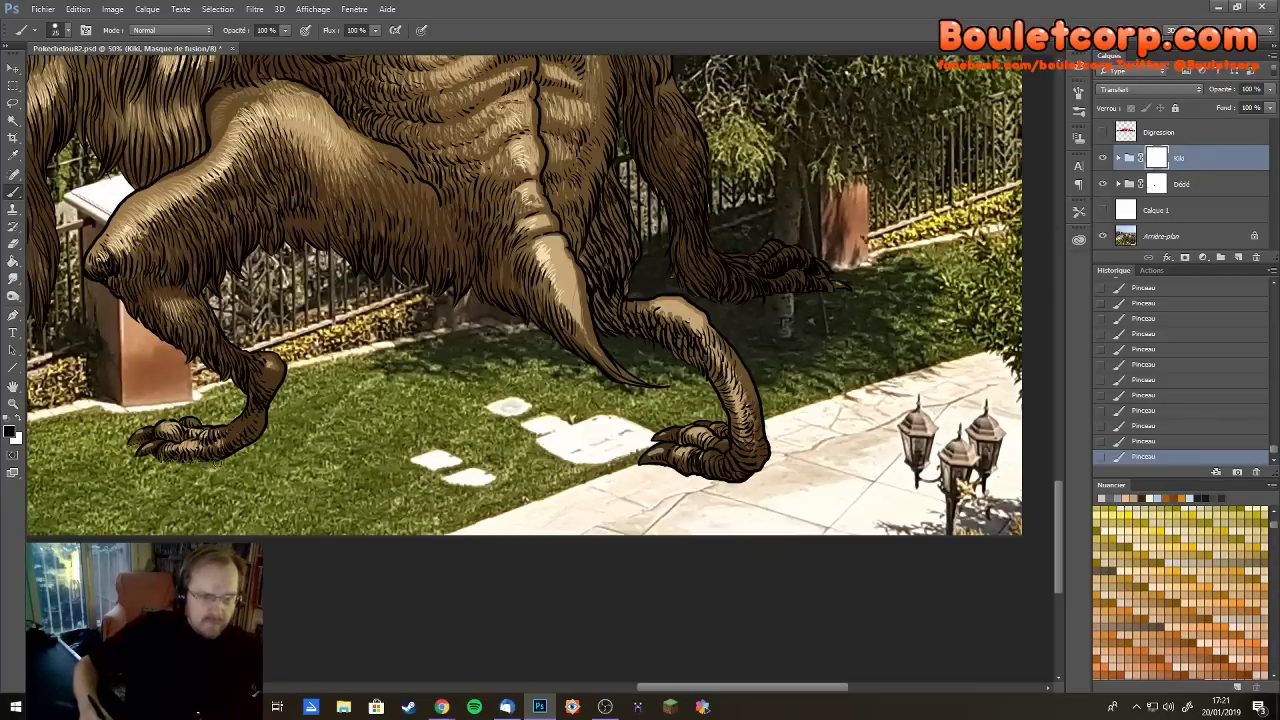
{"action": "left_click_drag", "start_coordinate": [274, 473], "coordinate": [440, 395]}
{"action": "left_click_drag", "start_coordinate": [696, 285], "coordinate": [336, 455]}
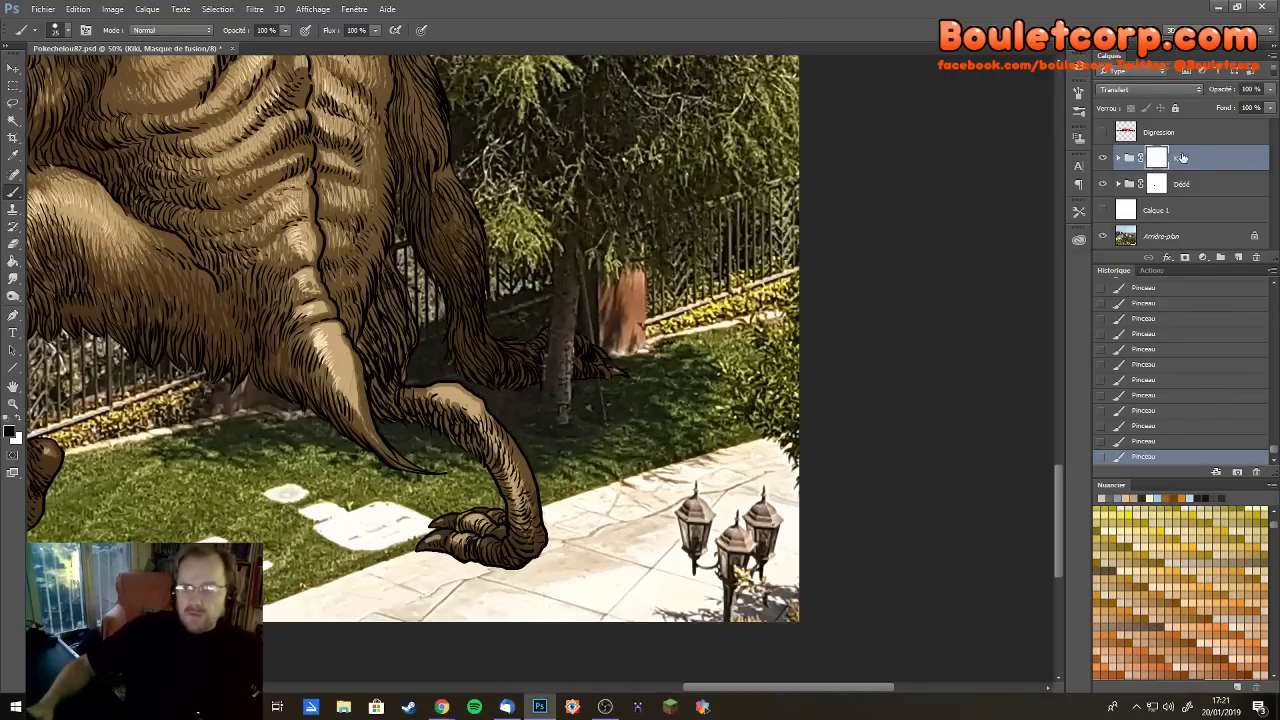
Mask the far hand over the thin stake beside the trunk with the Kiki group at 36% opacity, and restore the opacity to 100%
{"action": "left_click", "coordinate": [1269, 89]}
{"action": "left_click_drag", "start_coordinate": [1249, 106], "coordinate": [1223, 111]}
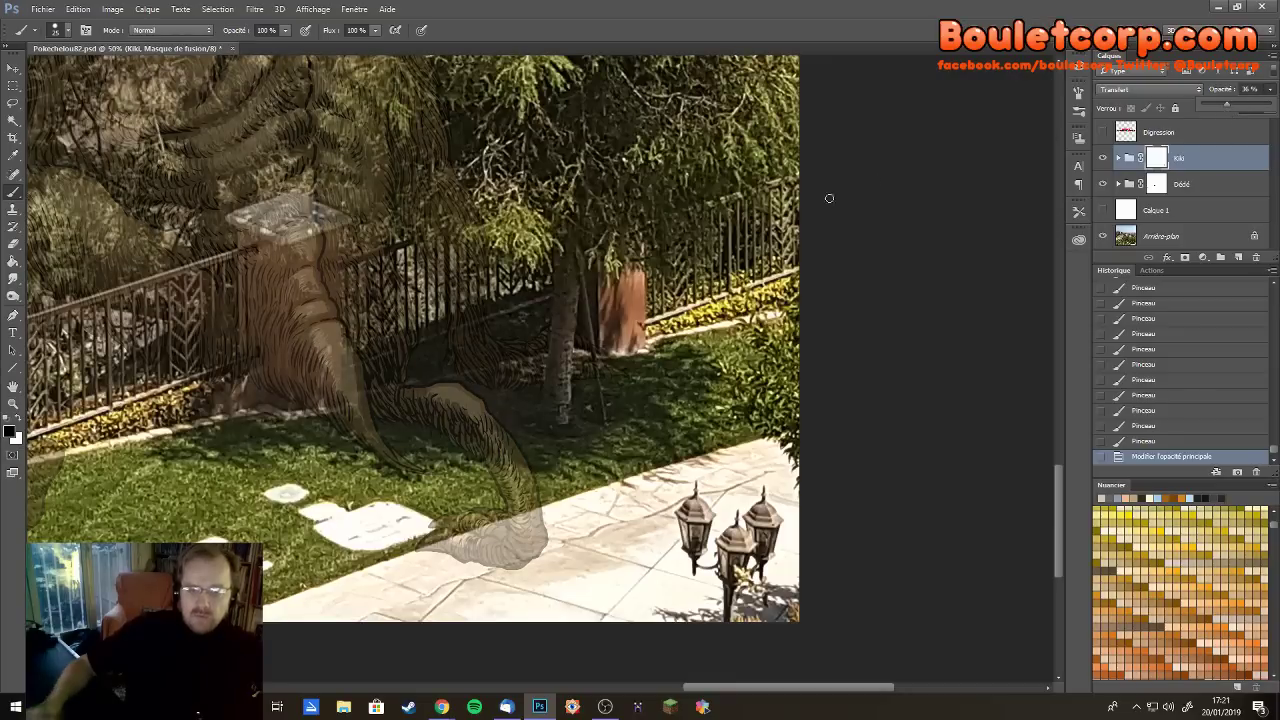
{"action": "left_click", "coordinate": [594, 357]}
{"action": "left_click_drag", "start_coordinate": [603, 405], "coordinate": [601, 394]}
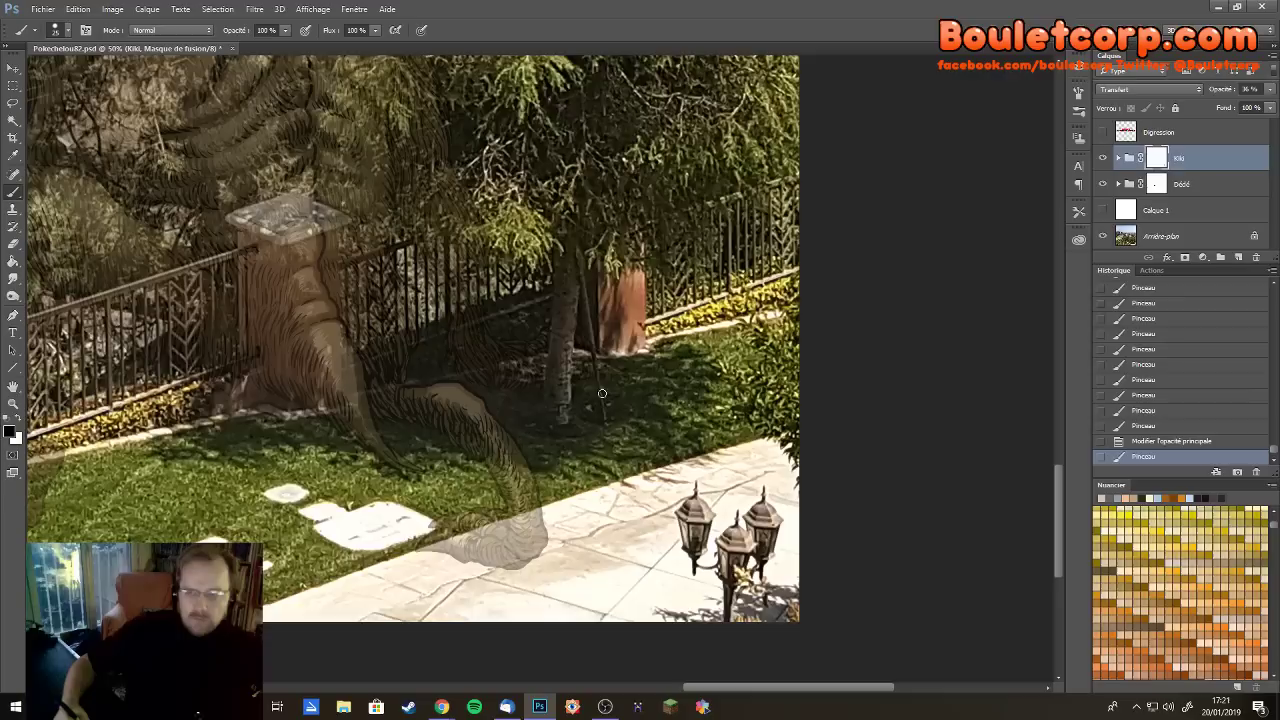
{"action": "left_click", "coordinate": [600, 418]}
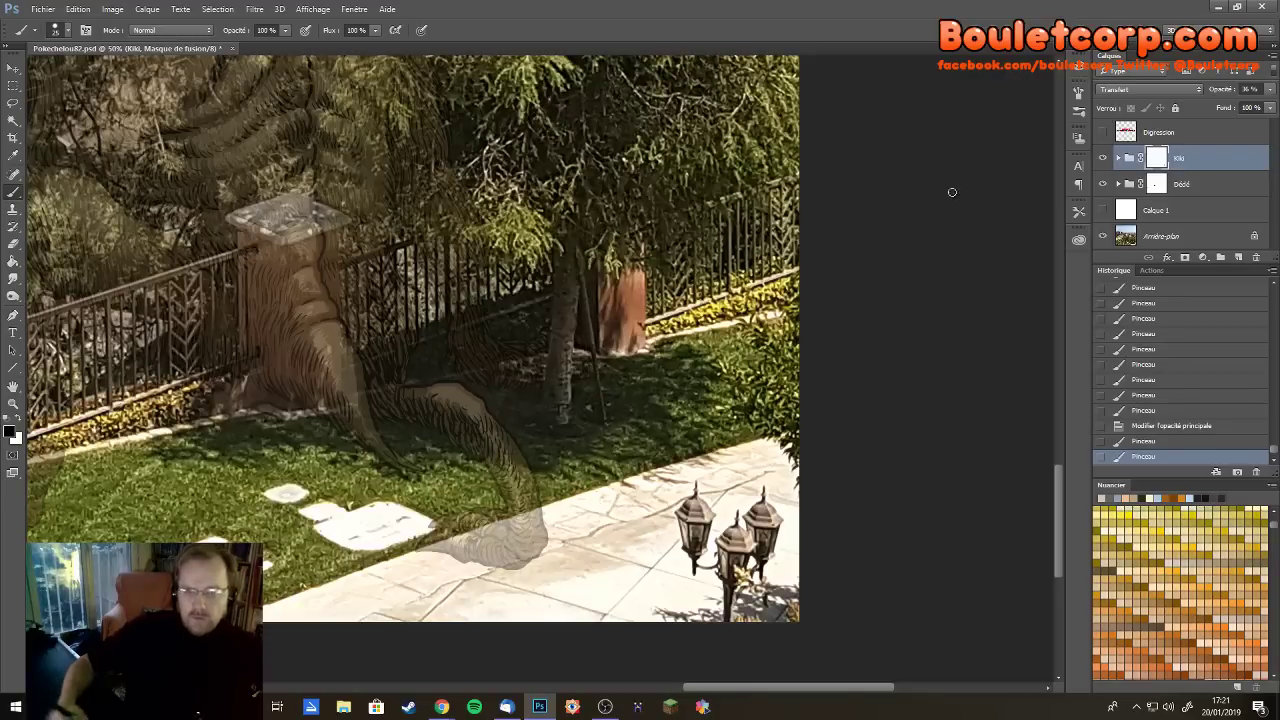
{"action": "left_click", "coordinate": [1268, 90]}
{"action": "left_click_drag", "start_coordinate": [1268, 95], "coordinate": [1270, 108]}
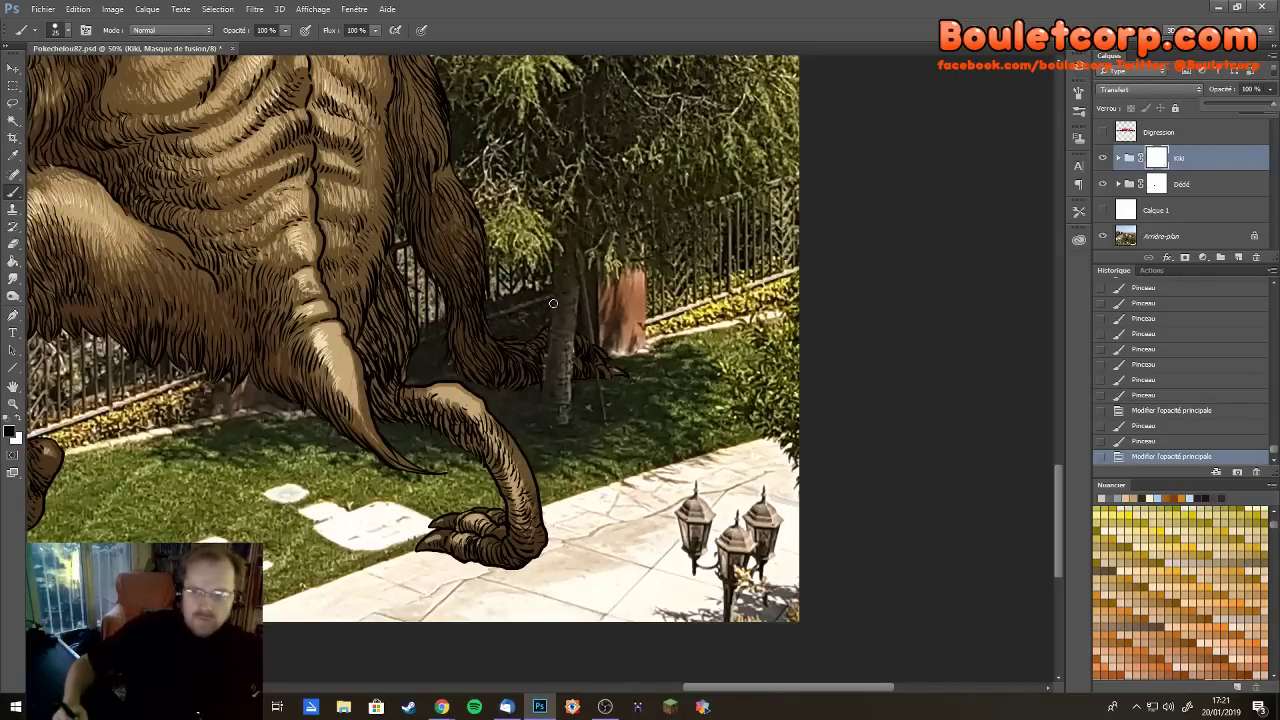
Refine the Kiki mask along both edges of the garden tree's trunk where it crosses the far hand, using the Eraser and Brush
{"action": "key", "text": "e"}
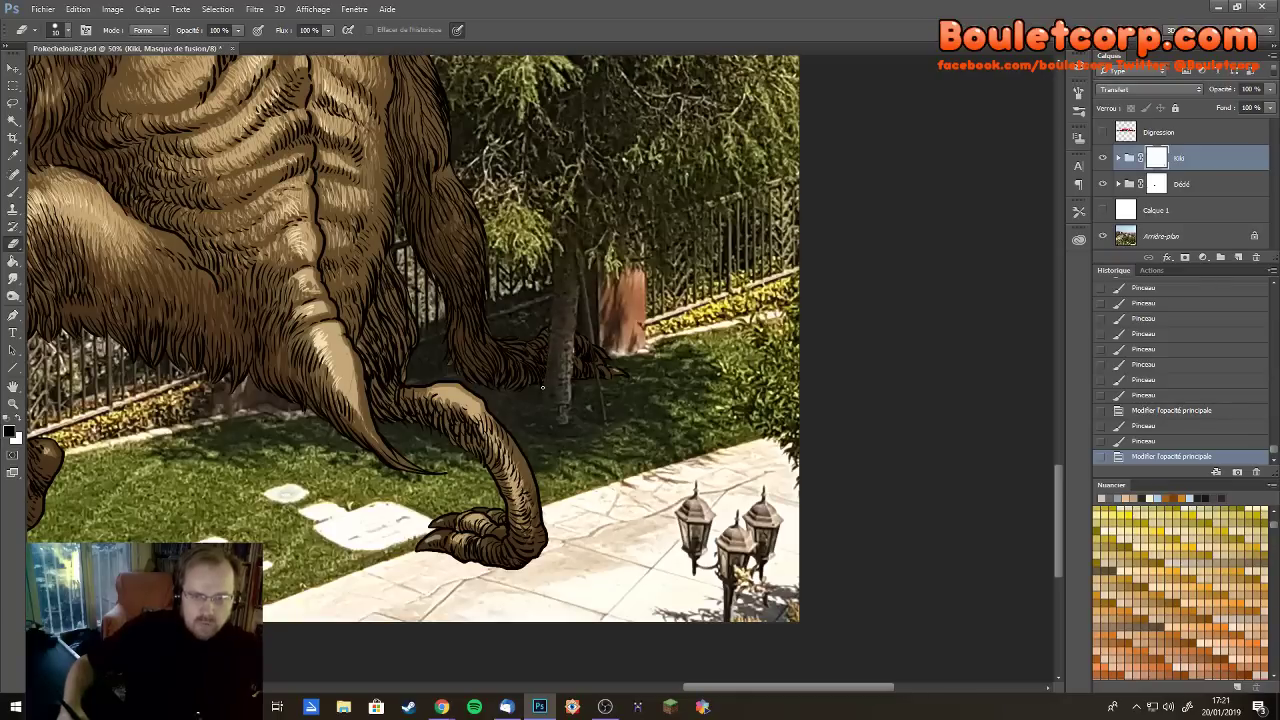
{"action": "left_click_drag", "start_coordinate": [543, 386], "coordinate": [543, 353]}
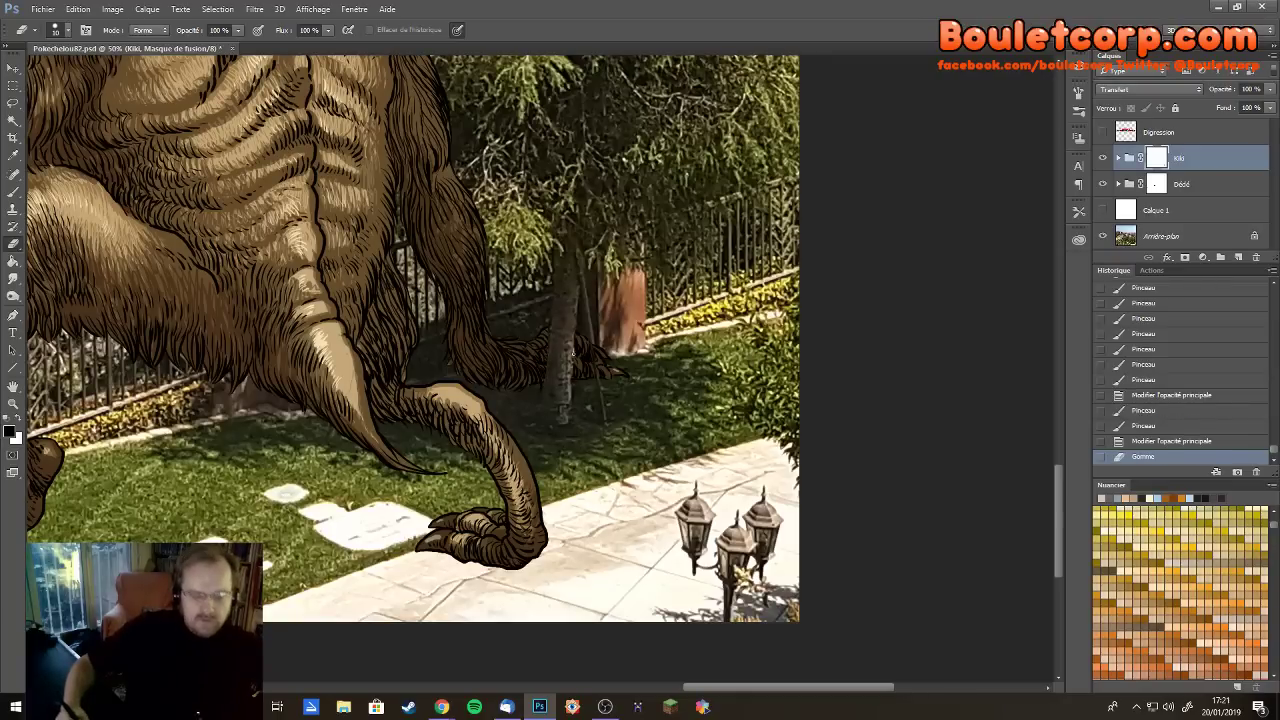
{"action": "left_click", "coordinate": [572, 350]}
{"action": "key", "text": "b"}
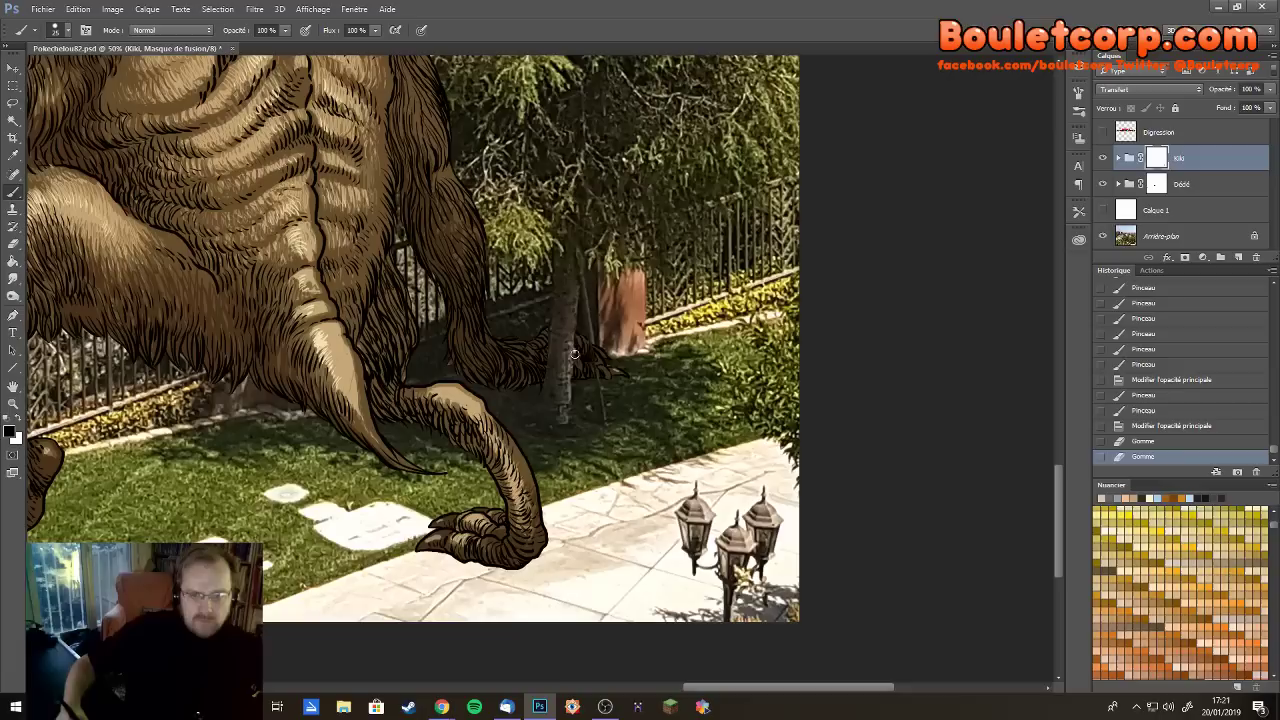
{"action": "left_click_drag", "start_coordinate": [575, 355], "coordinate": [580, 374]}
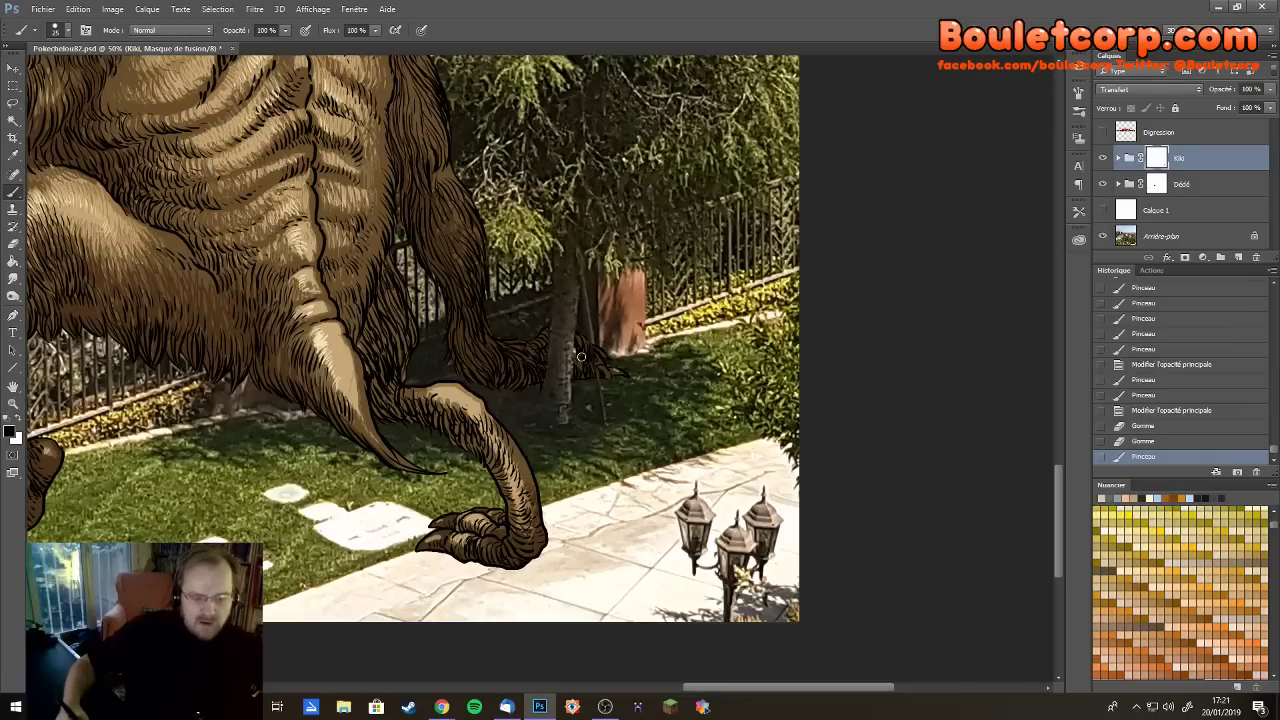
{"action": "key", "text": "e"}
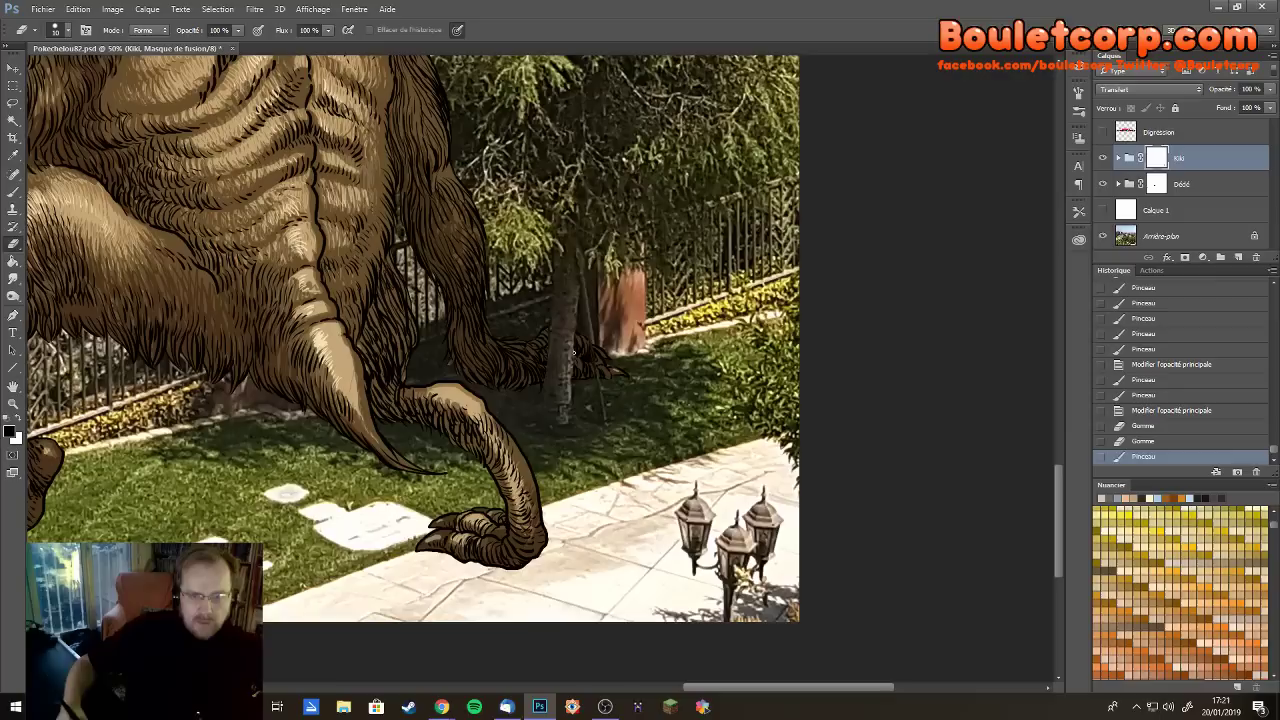
{"action": "left_click_drag", "start_coordinate": [574, 377], "coordinate": [588, 422]}
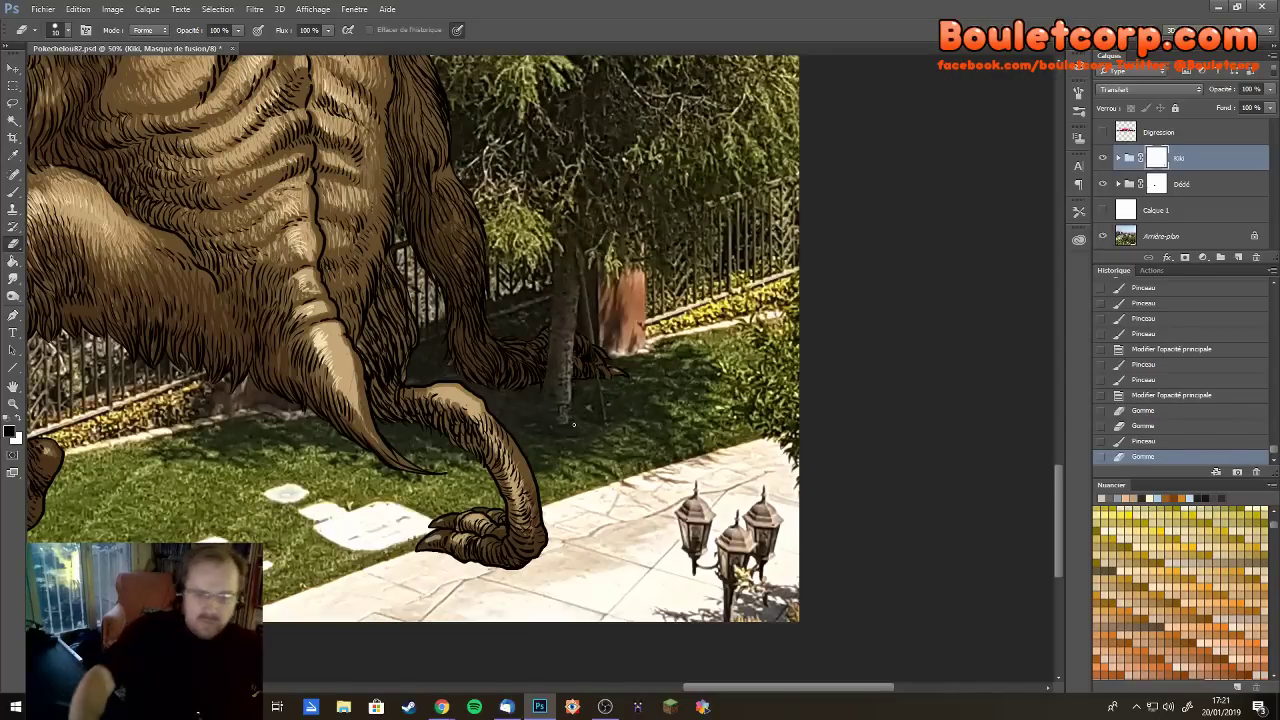
{"action": "scroll", "coordinate": [573, 425], "scroll_direction": "down", "scroll_amount": 3}
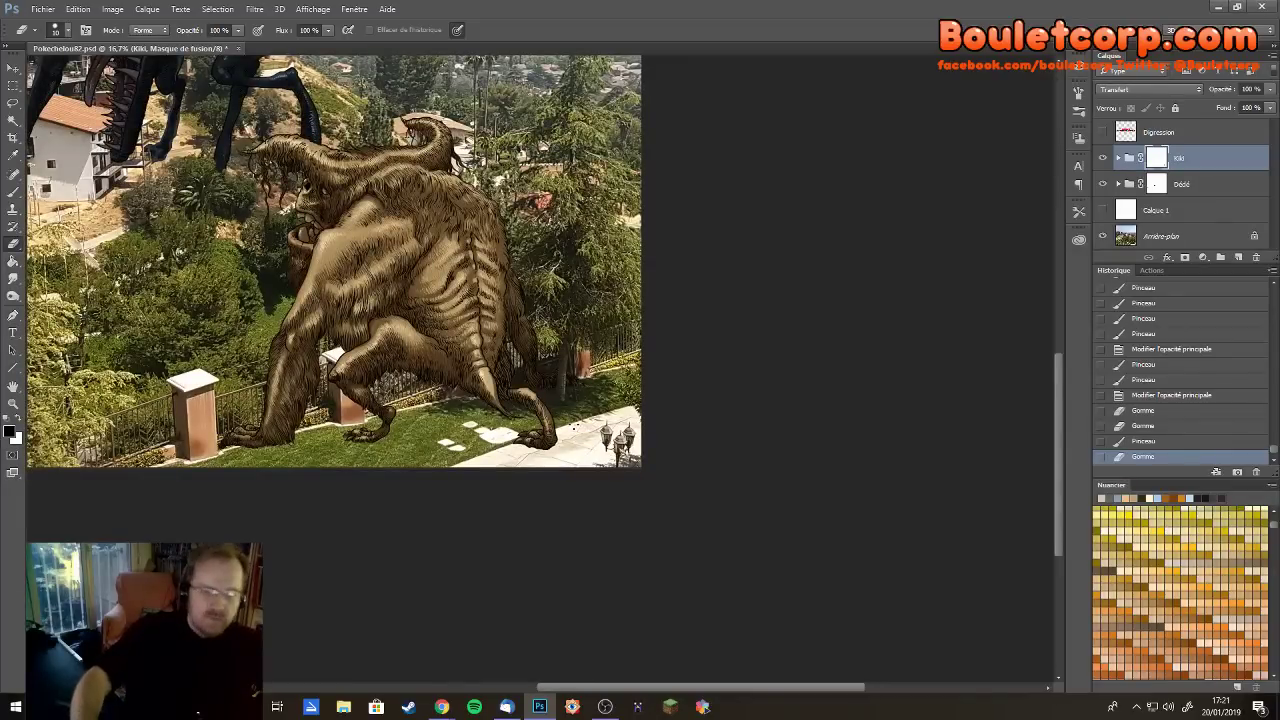
Lower the Kiki group's opacity to 63% and touch up its mask with the Eraser along the far forearm beside the leafy branch
{"action": "scroll", "coordinate": [580, 432], "scroll_direction": "up", "scroll_amount": 4}
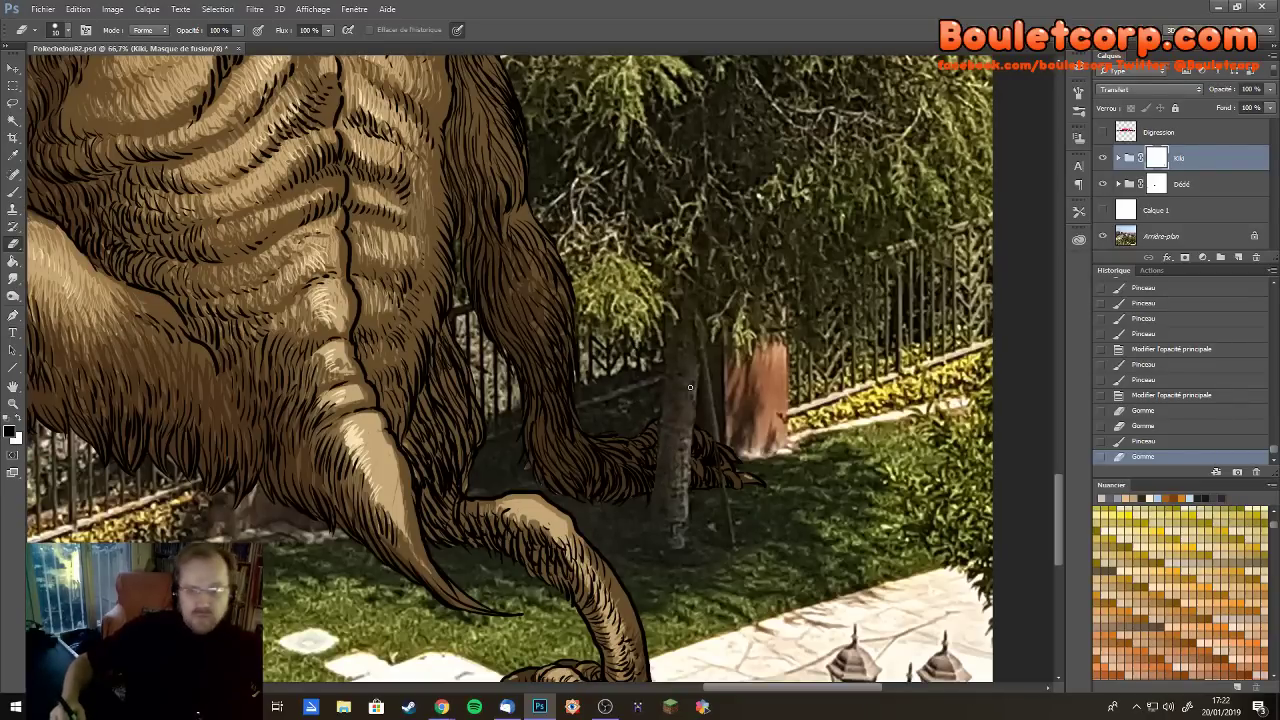
{"action": "scroll", "coordinate": [690, 387], "scroll_direction": "up", "scroll_amount": 1}
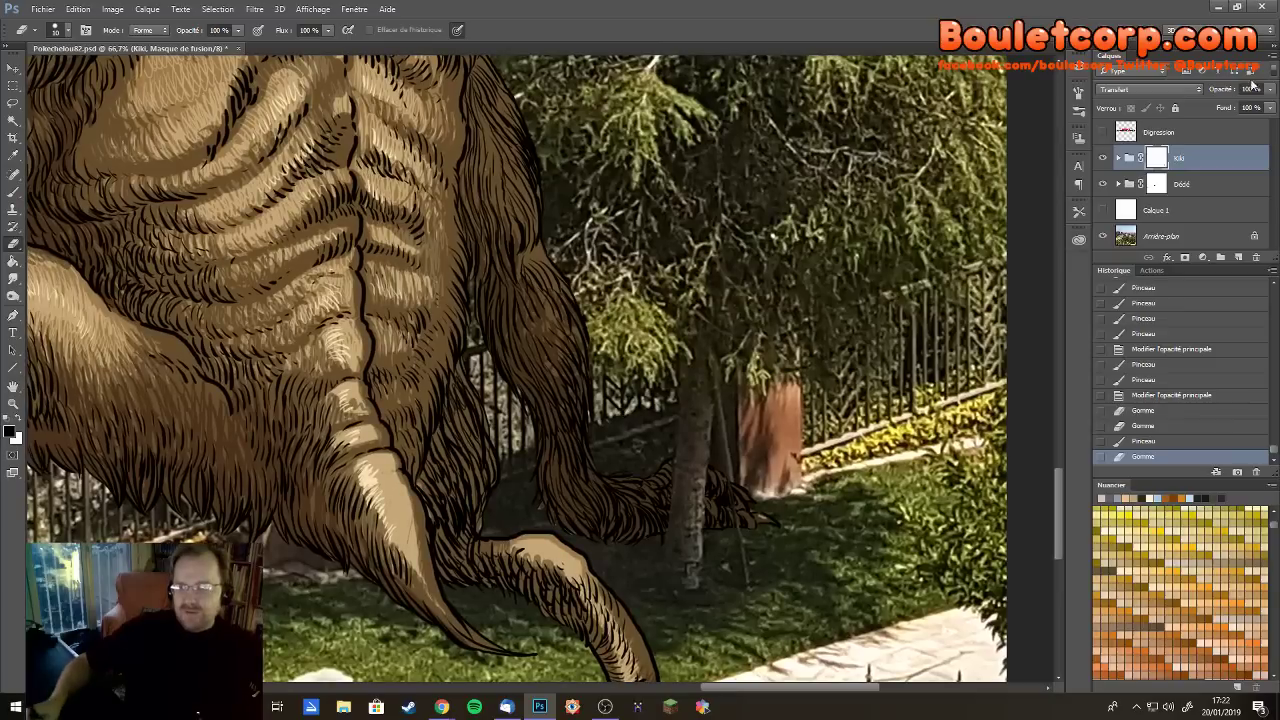
{"action": "left_click", "coordinate": [1269, 89]}
{"action": "left_click_drag", "start_coordinate": [1268, 105], "coordinate": [1244, 110]}
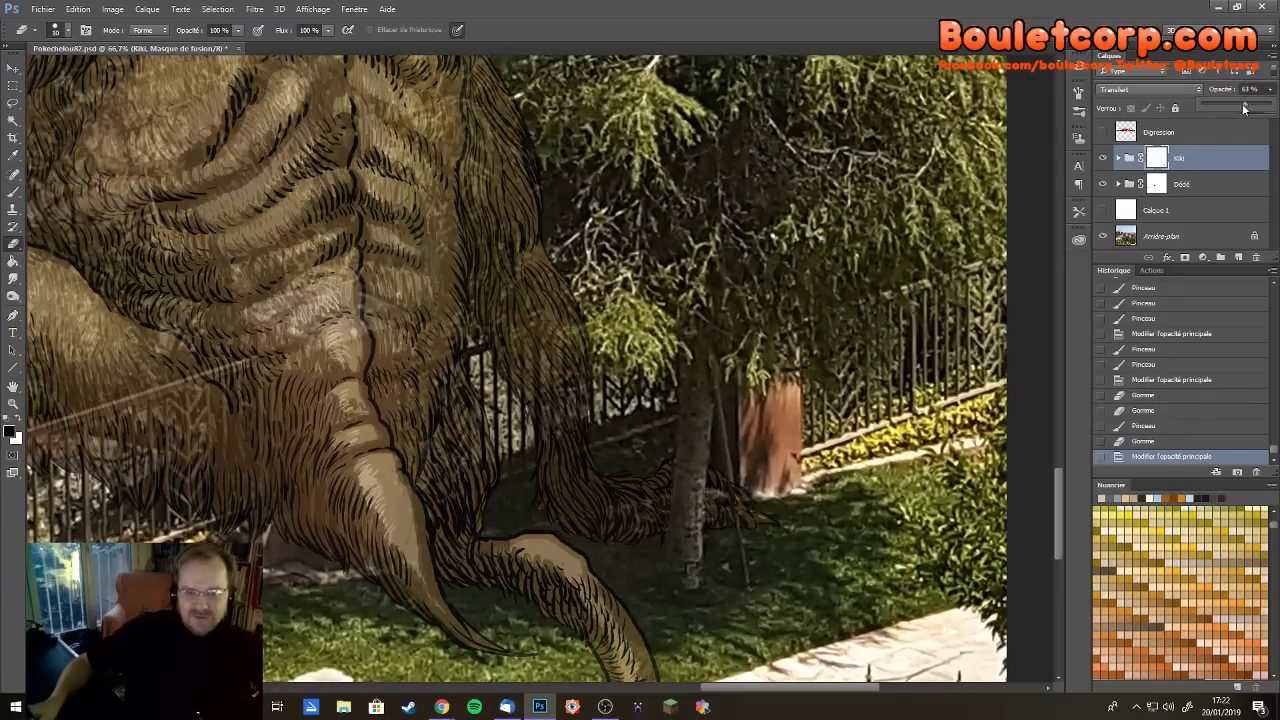
{"action": "left_click", "coordinate": [594, 327]}
{"action": "left_click", "coordinate": [587, 366]}
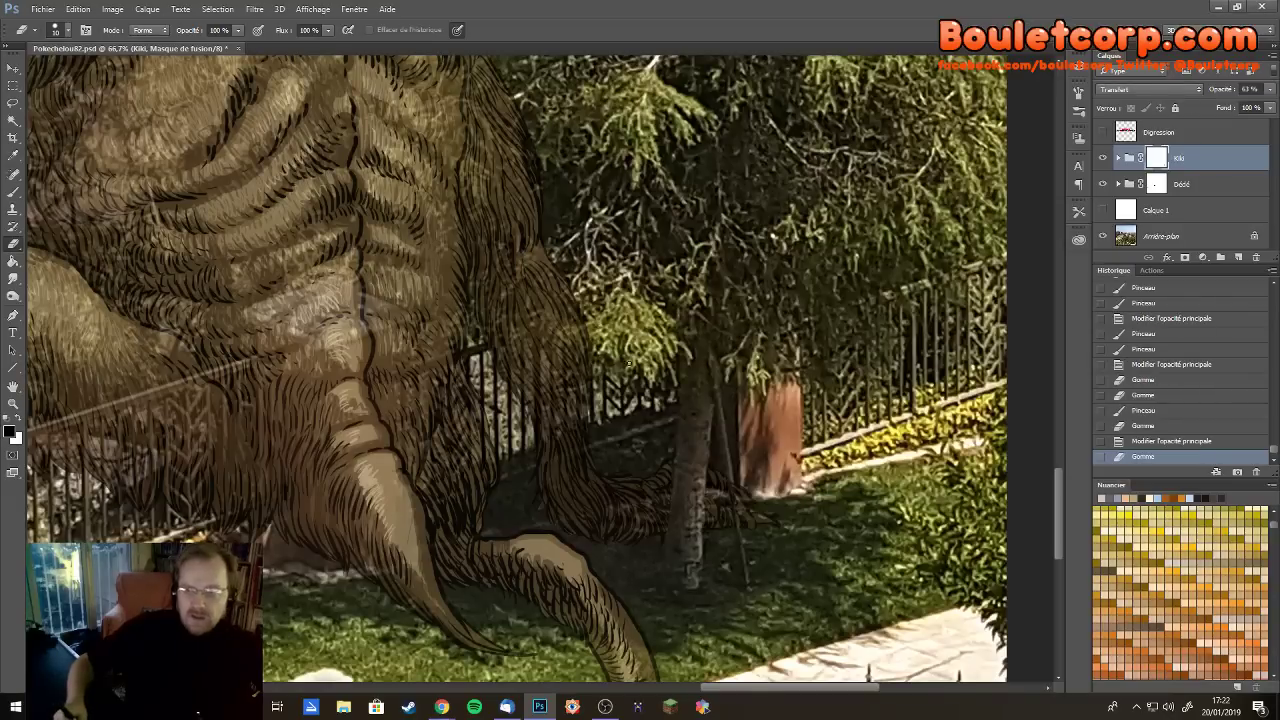
{"action": "left_click", "coordinate": [590, 327]}
Mask the far forearm over the overlapping leafy branch so the foliage stands in front, and restore the Kiki group's opacity to 100%
{"action": "key", "text": "b"}
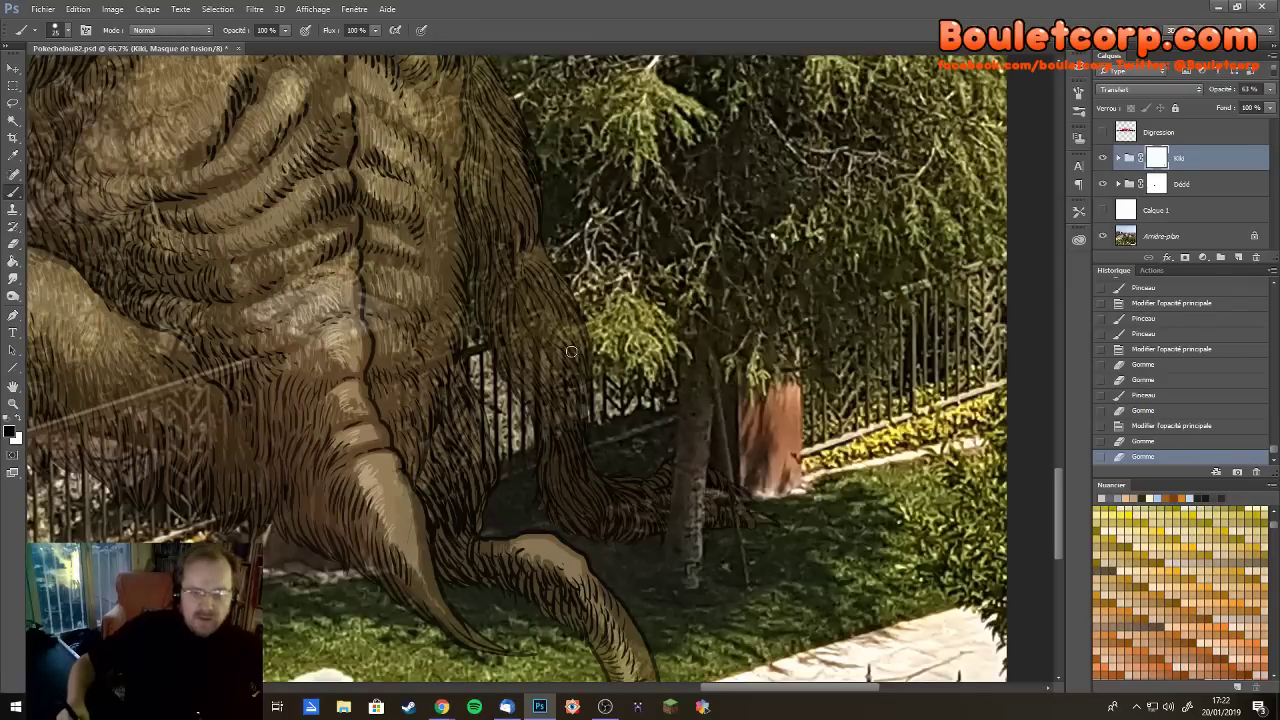
{"action": "left_click", "coordinate": [578, 348]}
{"action": "left_click", "coordinate": [590, 361]}
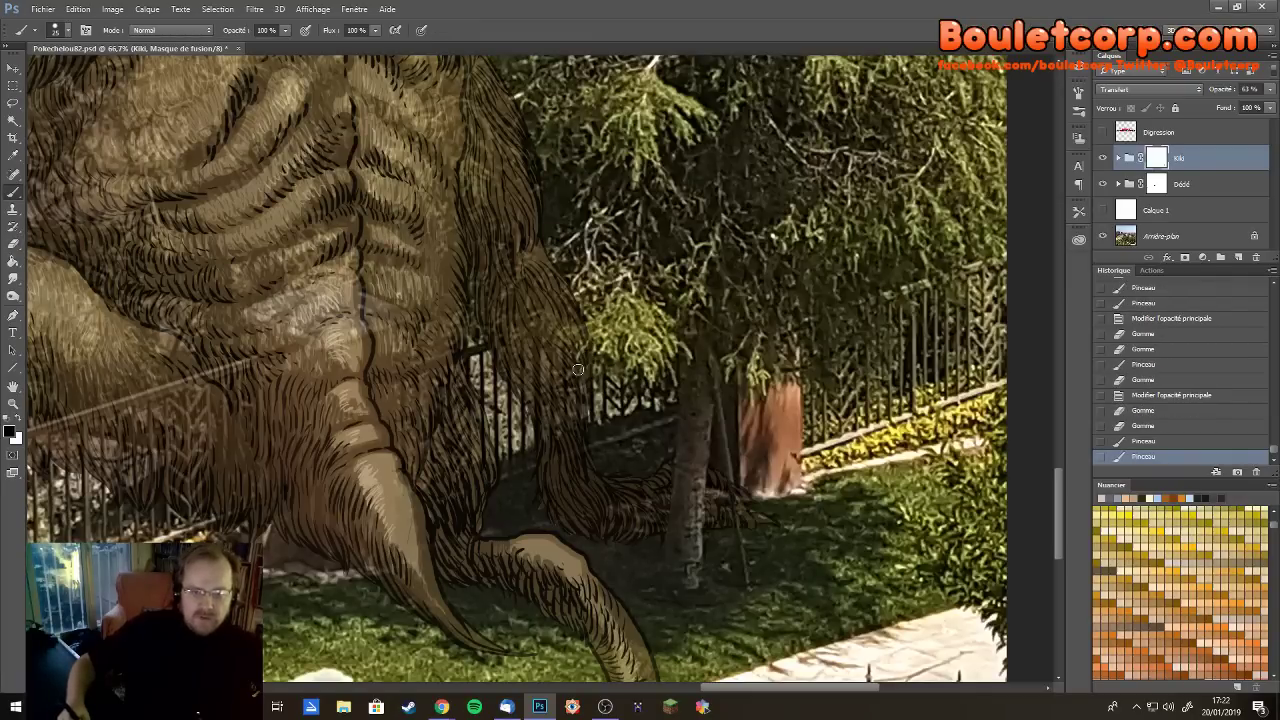
{"action": "left_click", "coordinate": [590, 380]}
{"action": "left_click", "coordinate": [588, 368]}
{"action": "left_click", "coordinate": [584, 362]}
{"action": "left_click", "coordinate": [578, 356]}
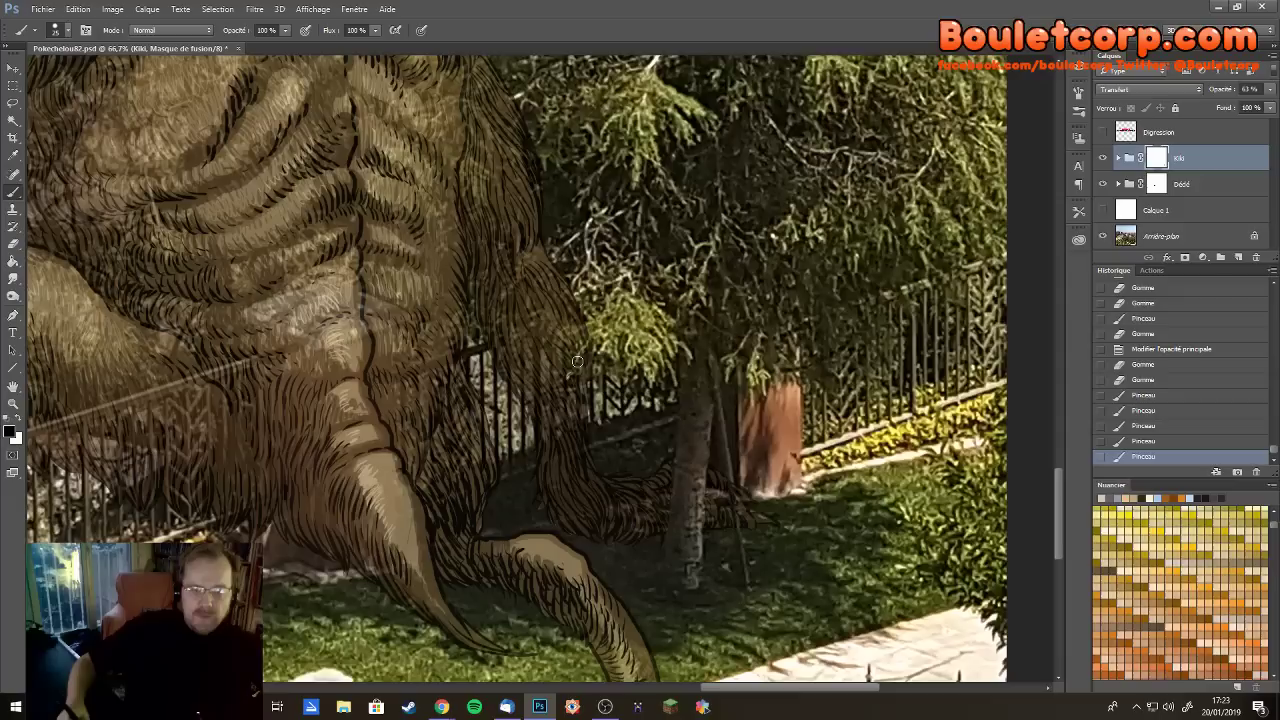
{"action": "left_click", "coordinate": [574, 360]}
{"action": "left_click", "coordinate": [568, 352]}
{"action": "left_click", "coordinate": [563, 345]}
{"action": "left_click", "coordinate": [575, 342]}
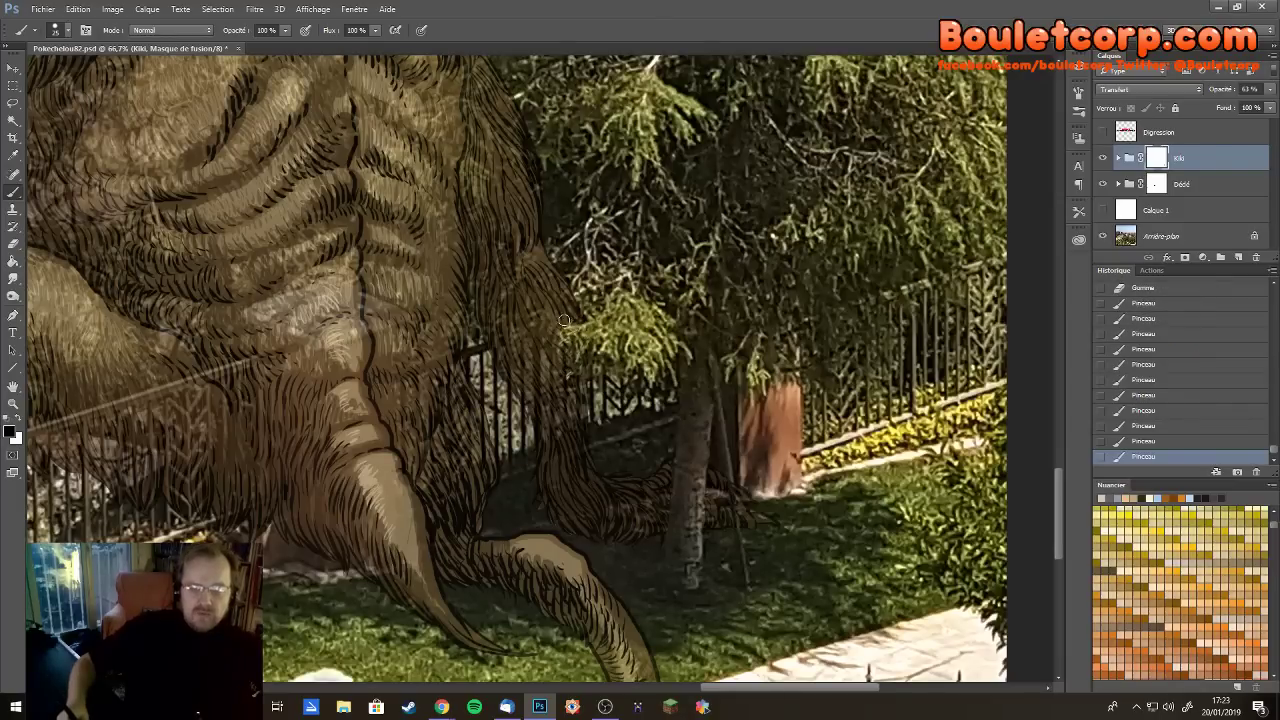
{"action": "left_click", "coordinate": [560, 338]}
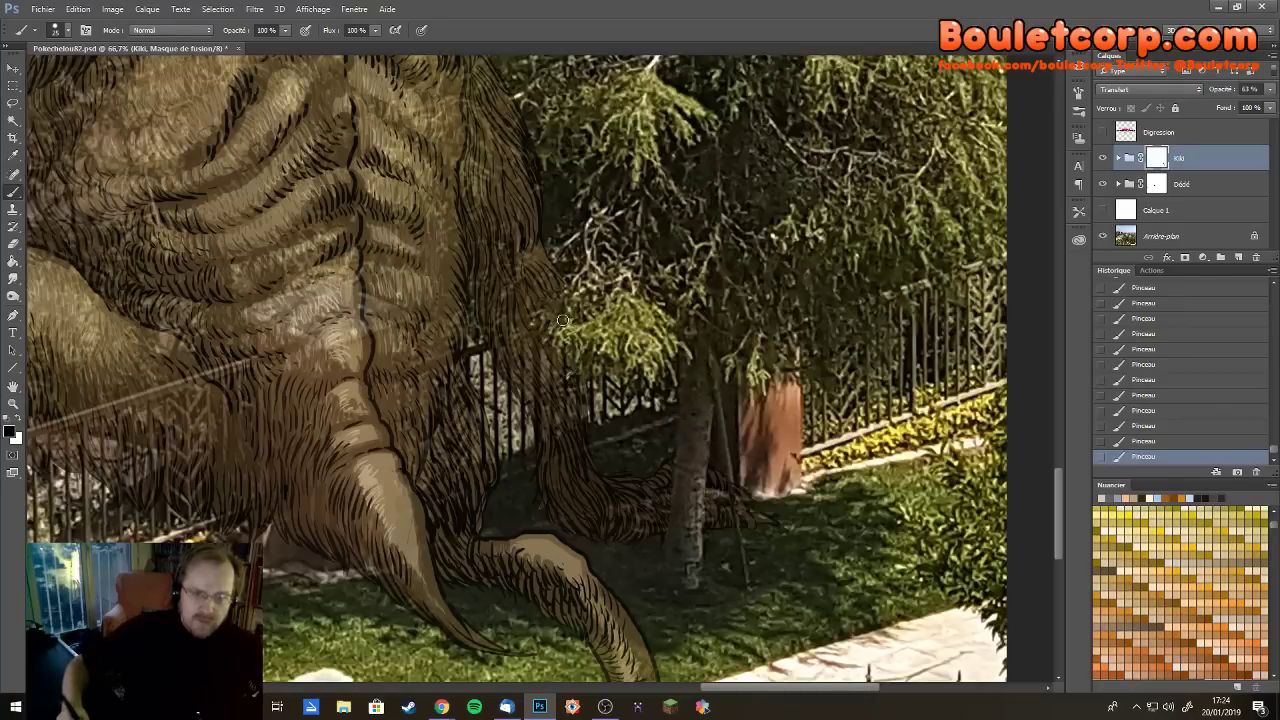
{"action": "scroll", "coordinate": [585, 245], "scroll_direction": "up", "scroll_amount": 1}
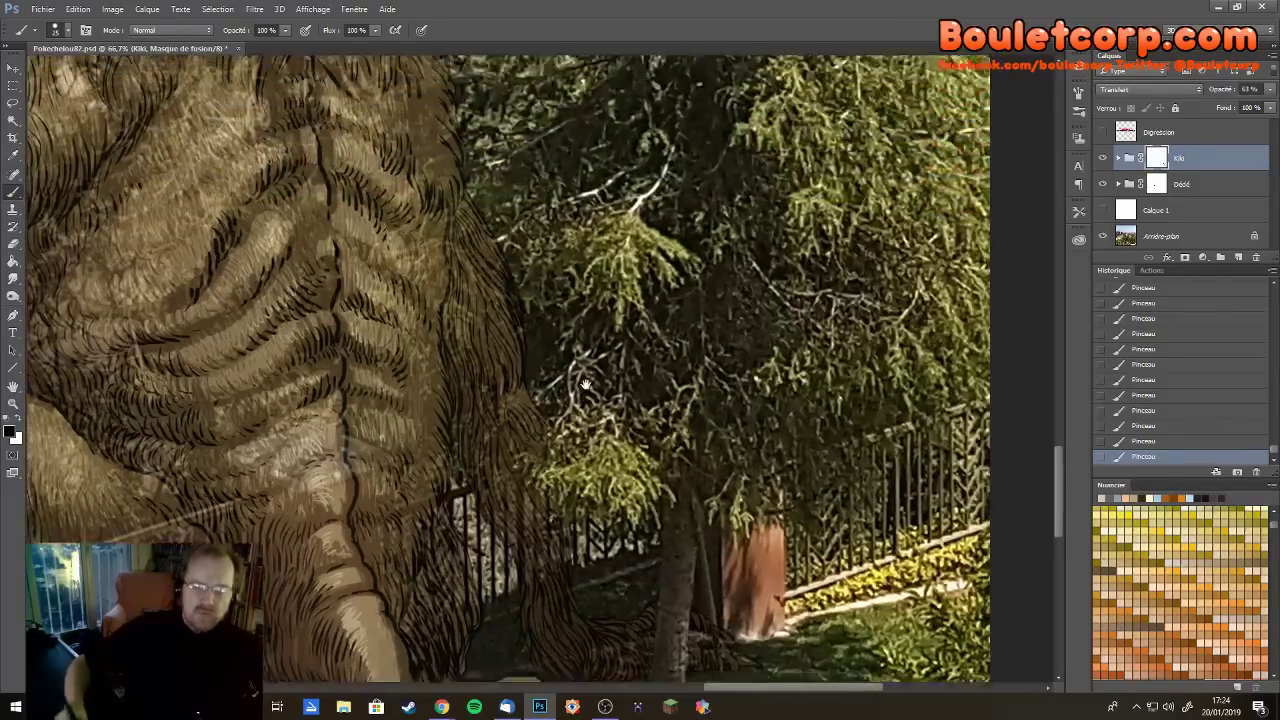
{"action": "mouse_move", "coordinate": [580, 435]}
{"action": "left_mouse_down"}
{"action": "mouse_move", "coordinate": [610, 520]}
{"action": "mouse_move", "coordinate": [600, 420]}
{"action": "mouse_move", "coordinate": [580, 390]}
{"action": "left_mouse_up"}
{"action": "left_click", "coordinate": [1269, 89]}
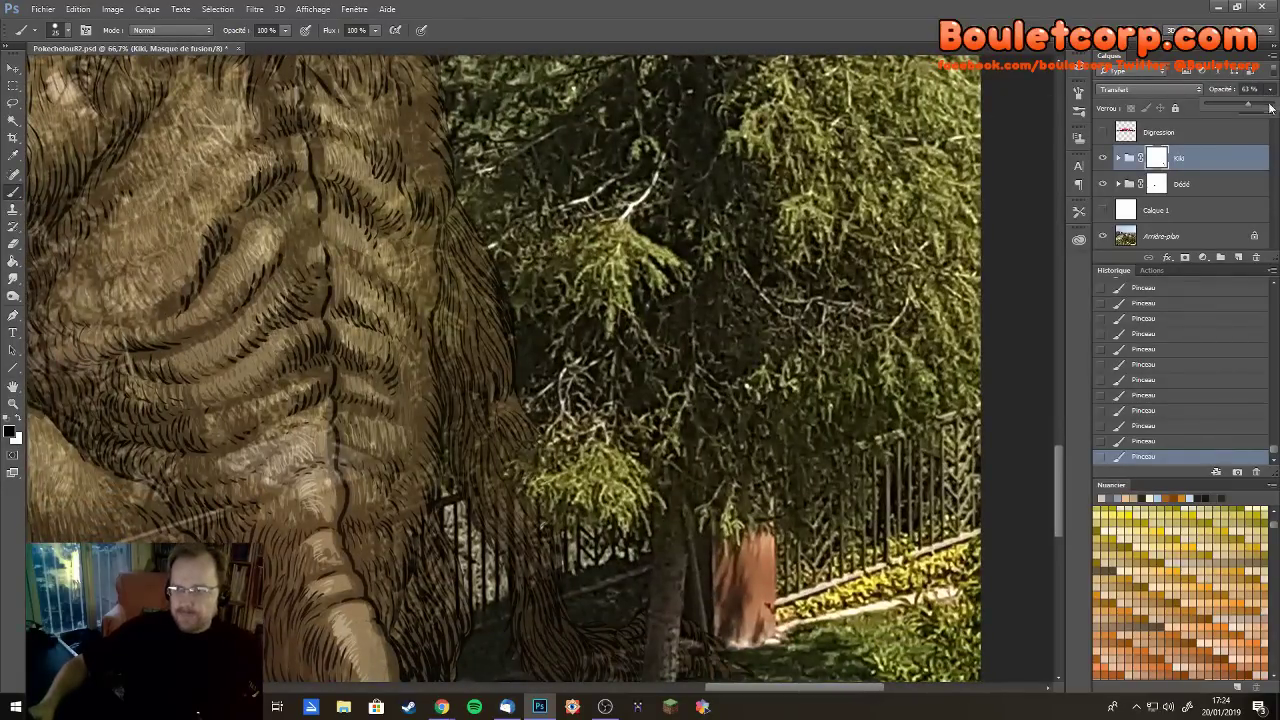
{"action": "left_click", "coordinate": [1265, 106]}
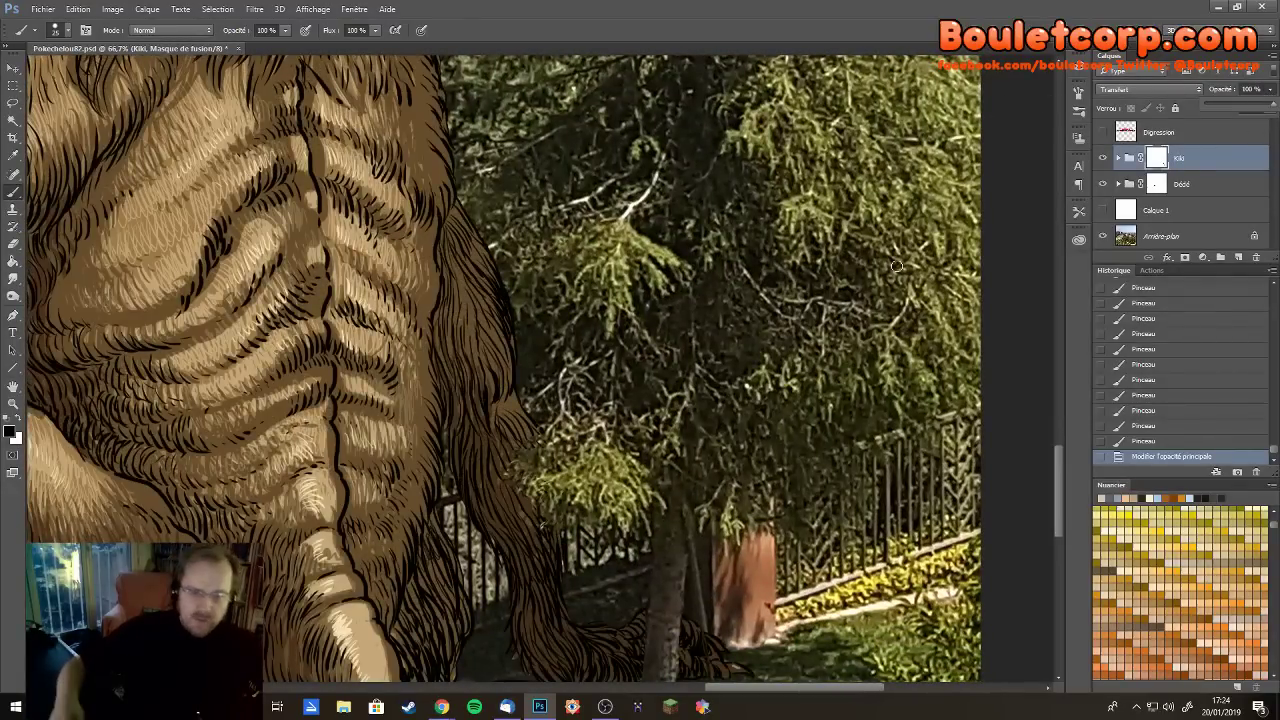
Examine how both creatures sit in the whole hillside composition, at full view and closer up
{"action": "key", "text": "ctrl+minus"}
{"action": "key", "text": "ctrl+minus"}
{"action": "key", "text": "ctrl+minus"}
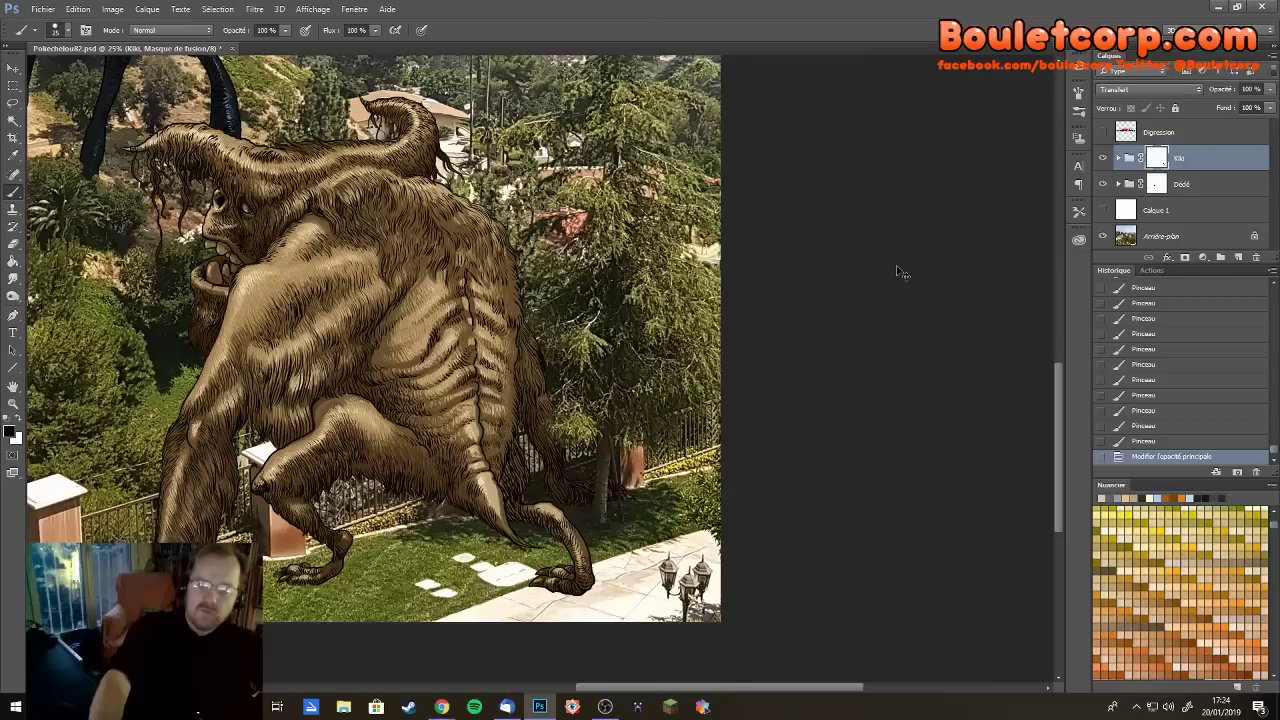
{"action": "key", "text": "ctrl+minus"}
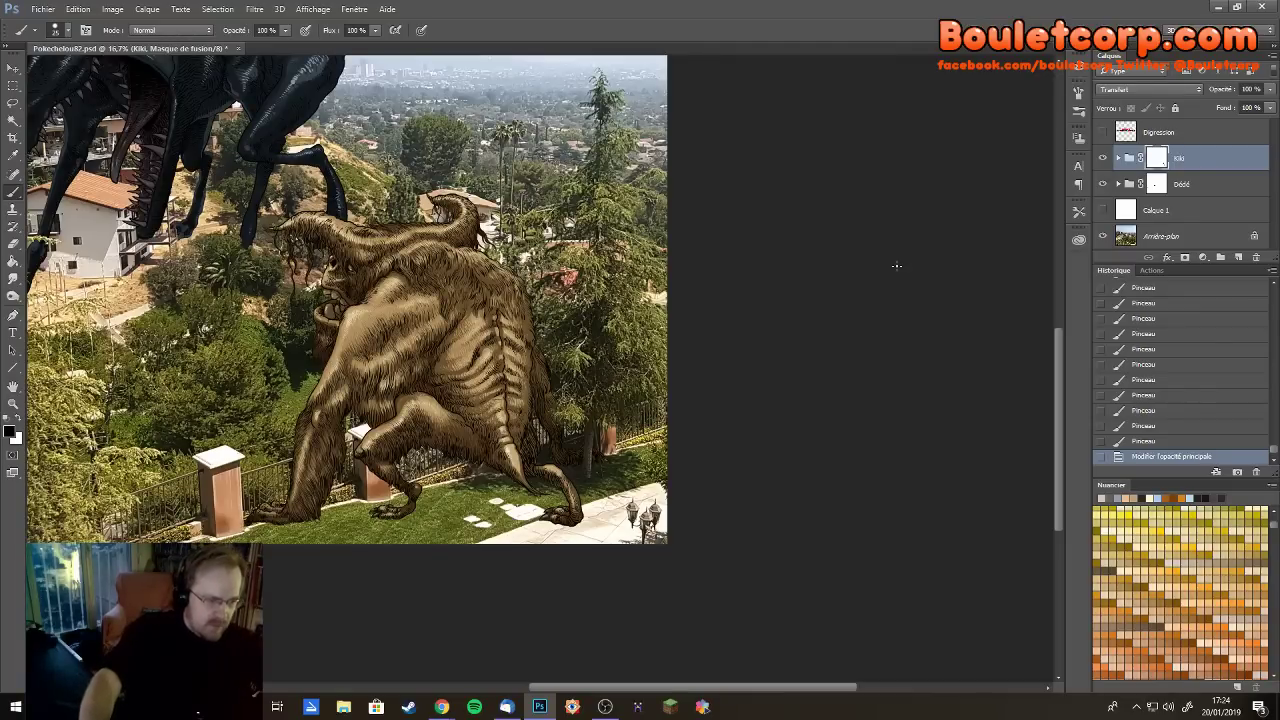
{"action": "key", "text": "ctrl+minus"}
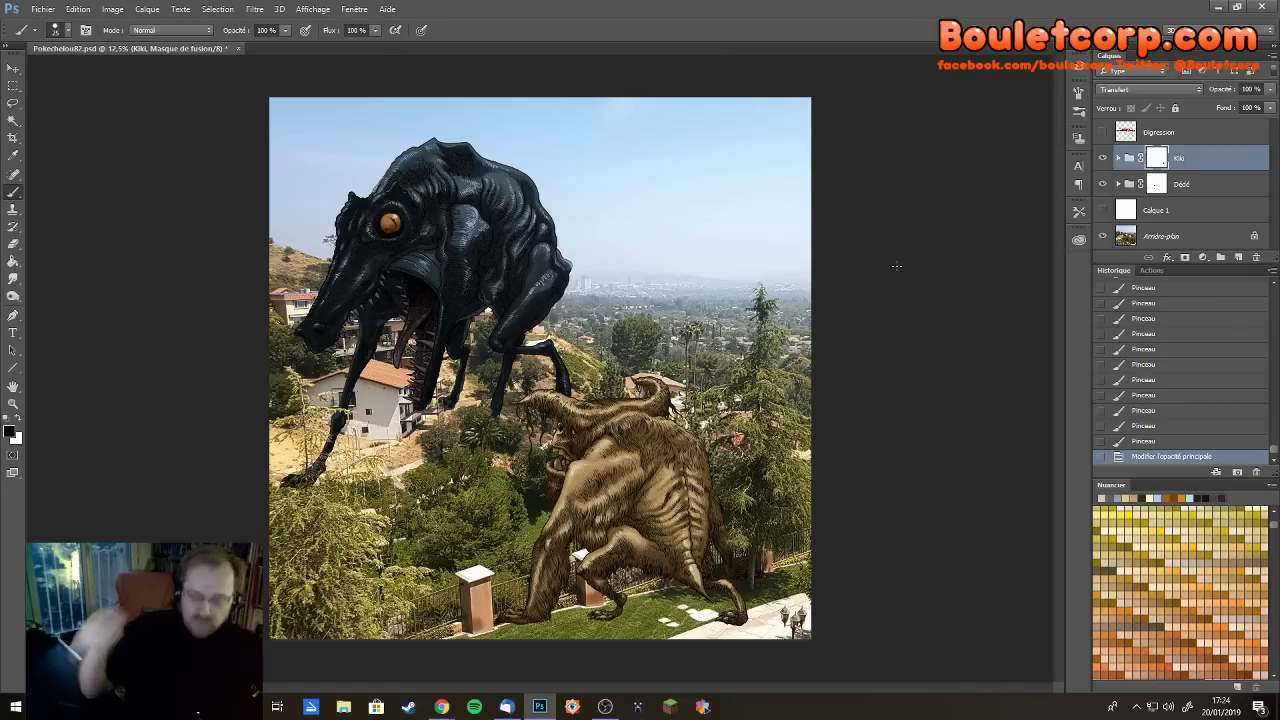
{"action": "key", "text": "ctrl+plus"}
{"action": "key", "text": "ctrl+plus"}
{"action": "key", "text": "ctrl+plus"}
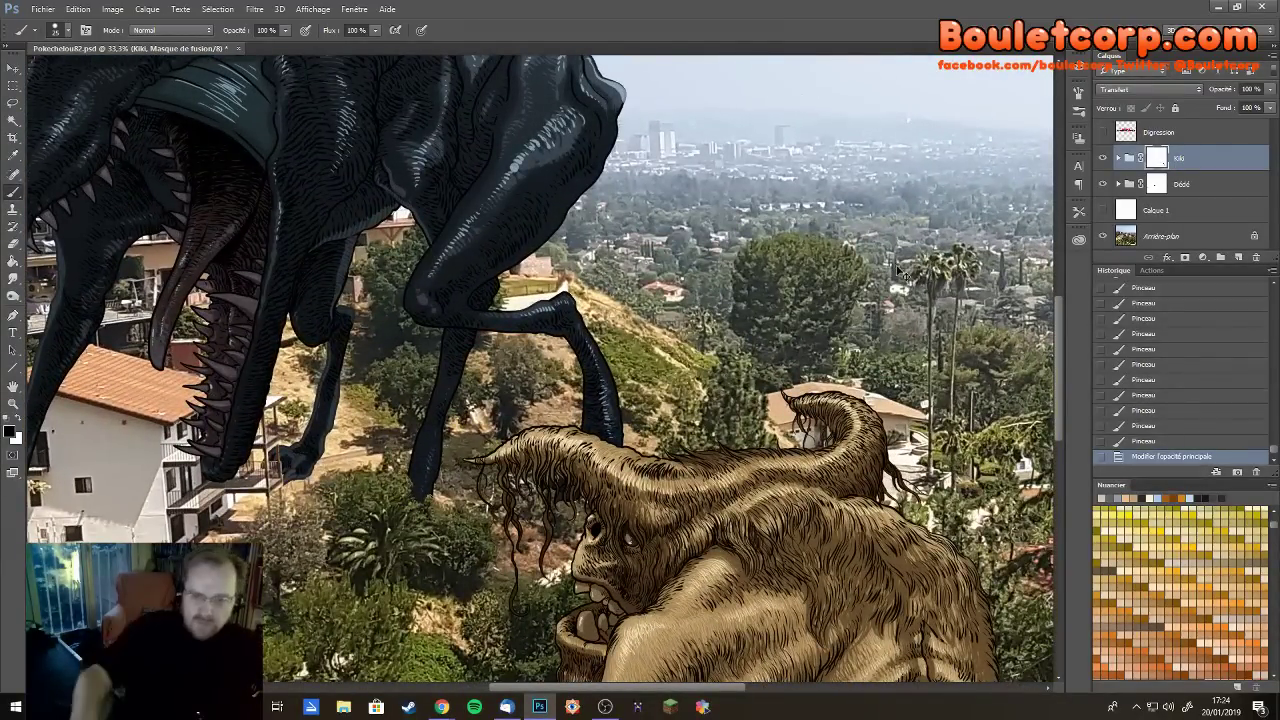
{"action": "key", "text": "ctrl+minus"}
{"action": "key", "text": "ctrl+minus"}
{"action": "key", "text": "ctrl+minus"}
{"action": "key", "text": "ctrl+minus"}
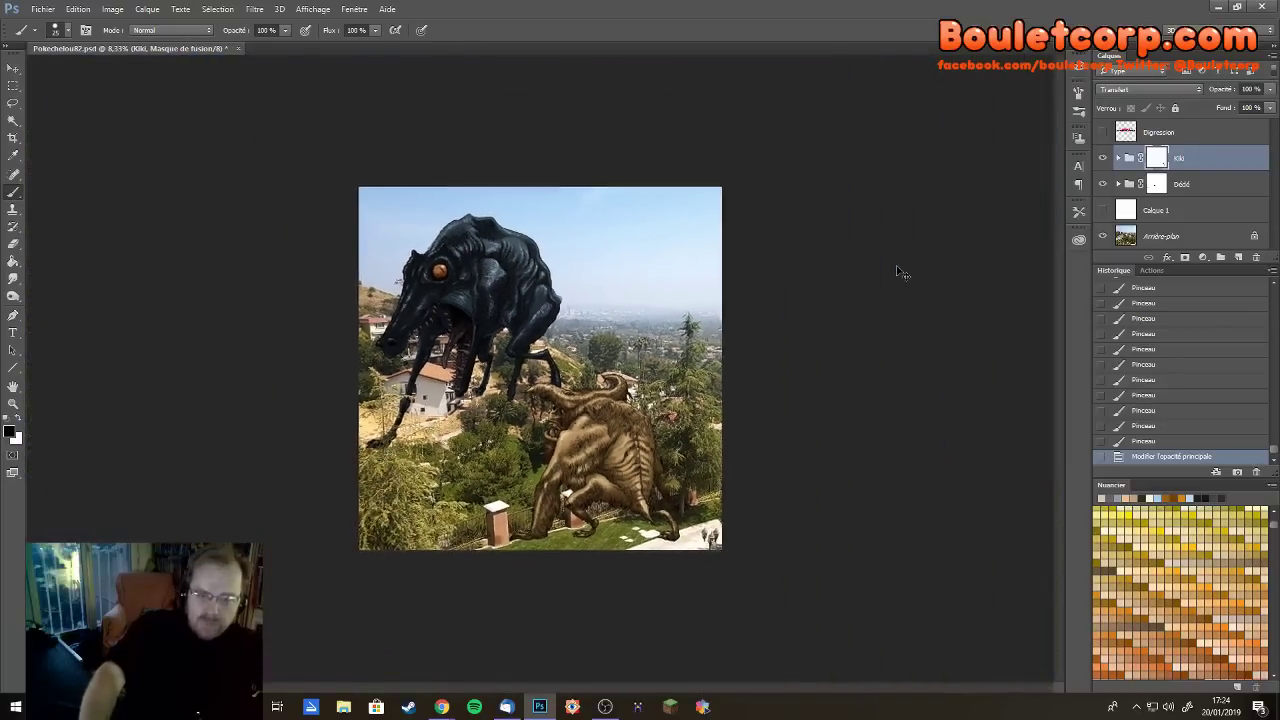
{"action": "key", "text": "ctrl+plus"}
{"action": "key", "text": "ctrl+plus"}
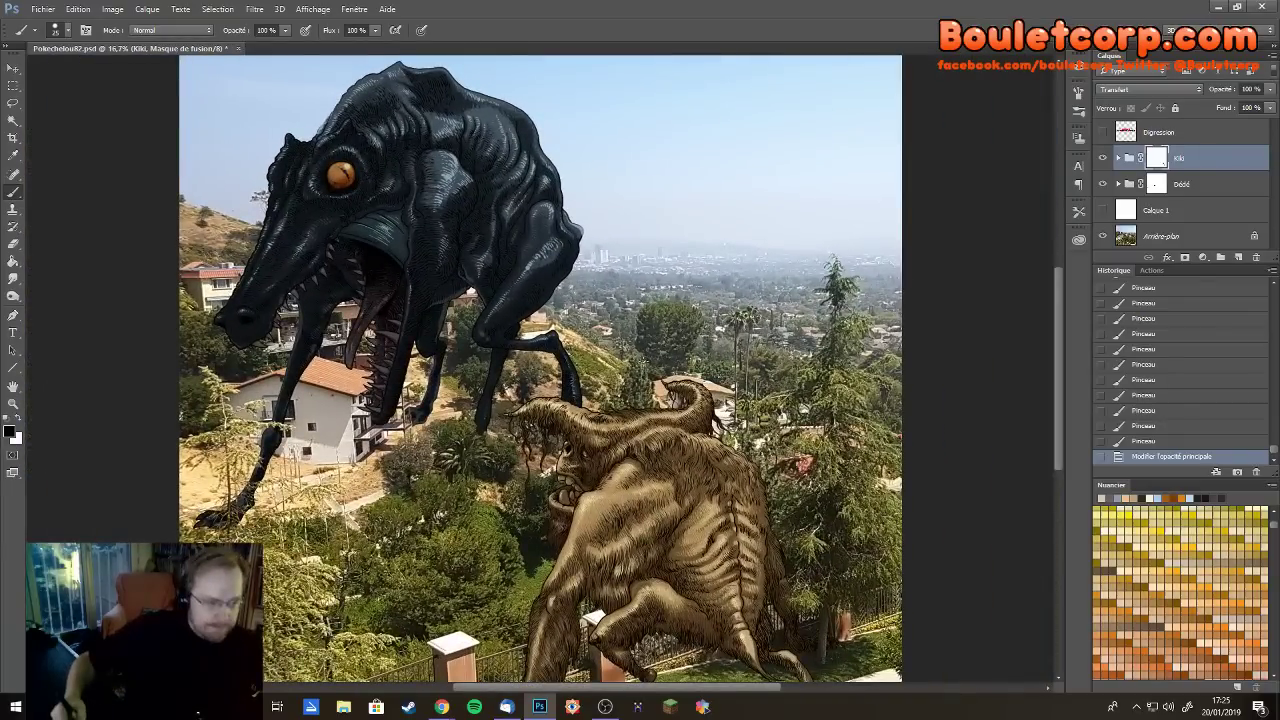
Duplicate the Arrière-plan photo layer and switch to the Lasso tool for selecting on the copy
{"action": "mouse_move", "coordinate": [614, 460]}
{"action": "left_mouse_down"}
{"action": "mouse_move", "coordinate": [549, 422]}
{"action": "mouse_move", "coordinate": [498, 342]}
{"action": "mouse_move", "coordinate": [636, 518]}
{"action": "mouse_move", "coordinate": [665, 434]}
{"action": "mouse_move", "coordinate": [592, 410]}
{"action": "mouse_move", "coordinate": [604, 470]}
{"action": "left_mouse_up"}
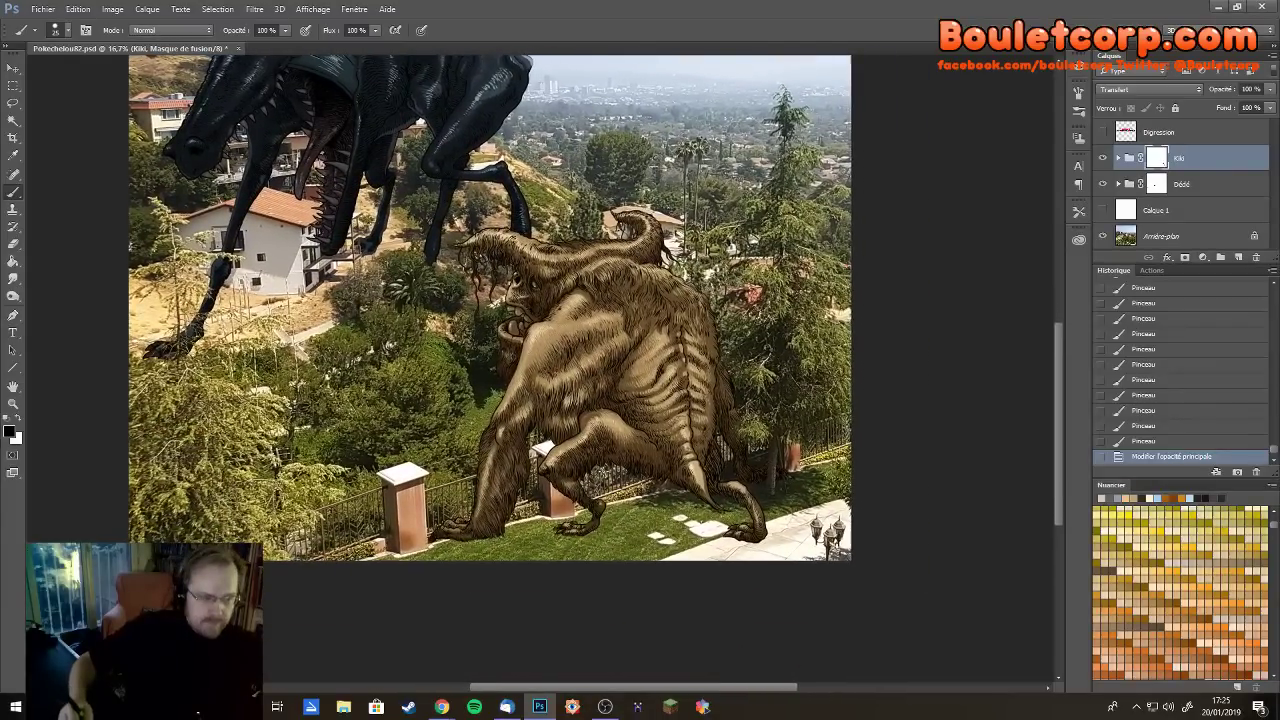
{"action": "scroll", "coordinate": [614, 486], "scroll_direction": "up", "scroll_amount": 2}
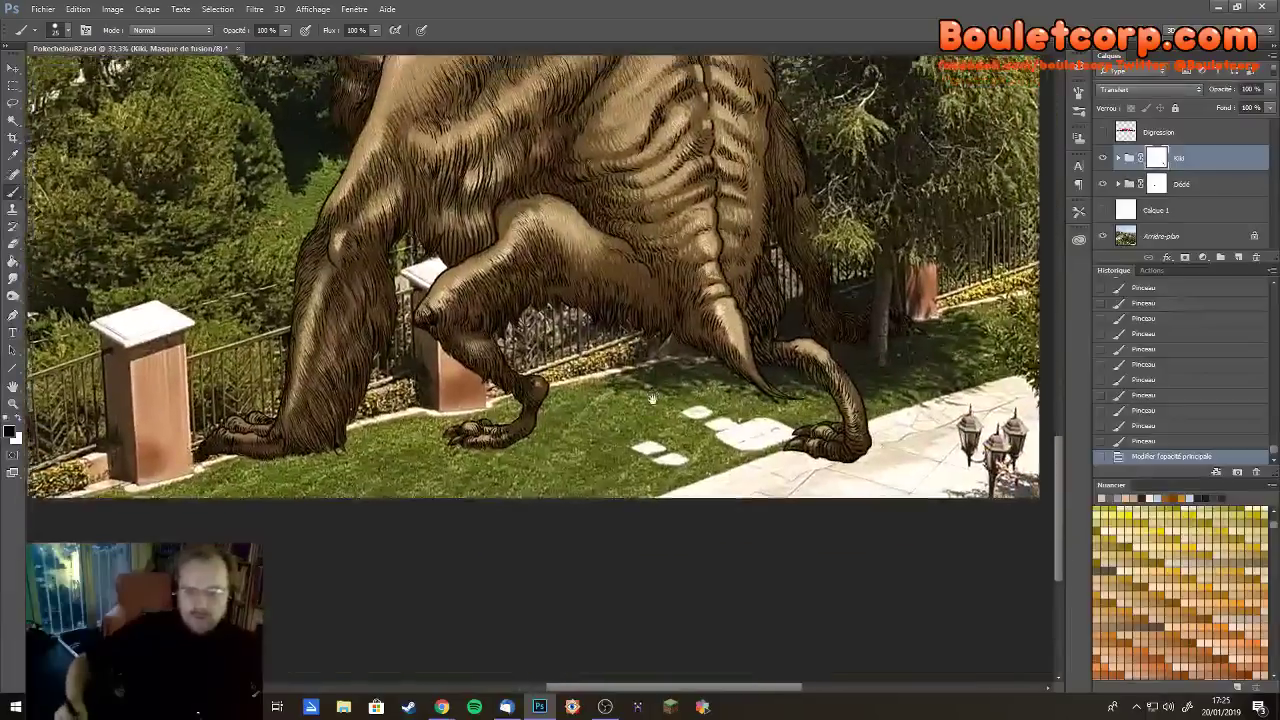
{"action": "left_click_drag", "start_coordinate": [652, 398], "coordinate": [662, 429]}
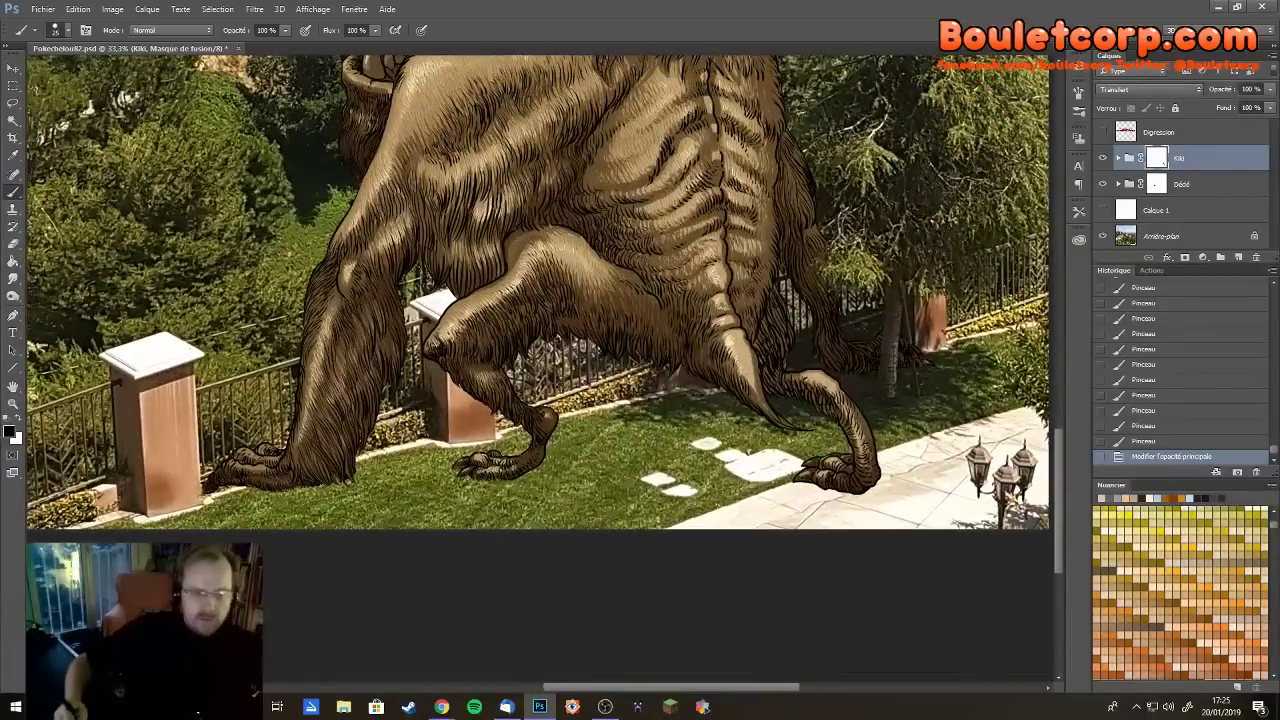
{"action": "left_click", "coordinate": [1222, 239]}
{"action": "key", "text": "ctrl+j"}
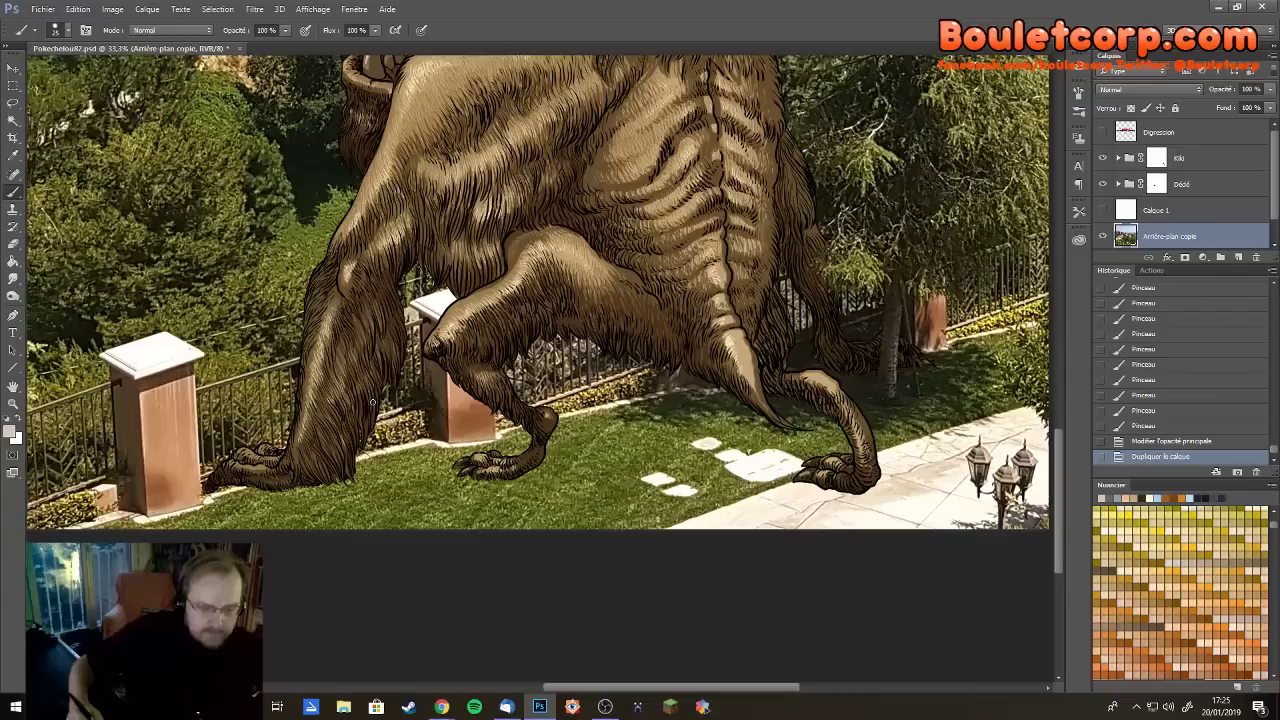
{"action": "key", "text": "l"}
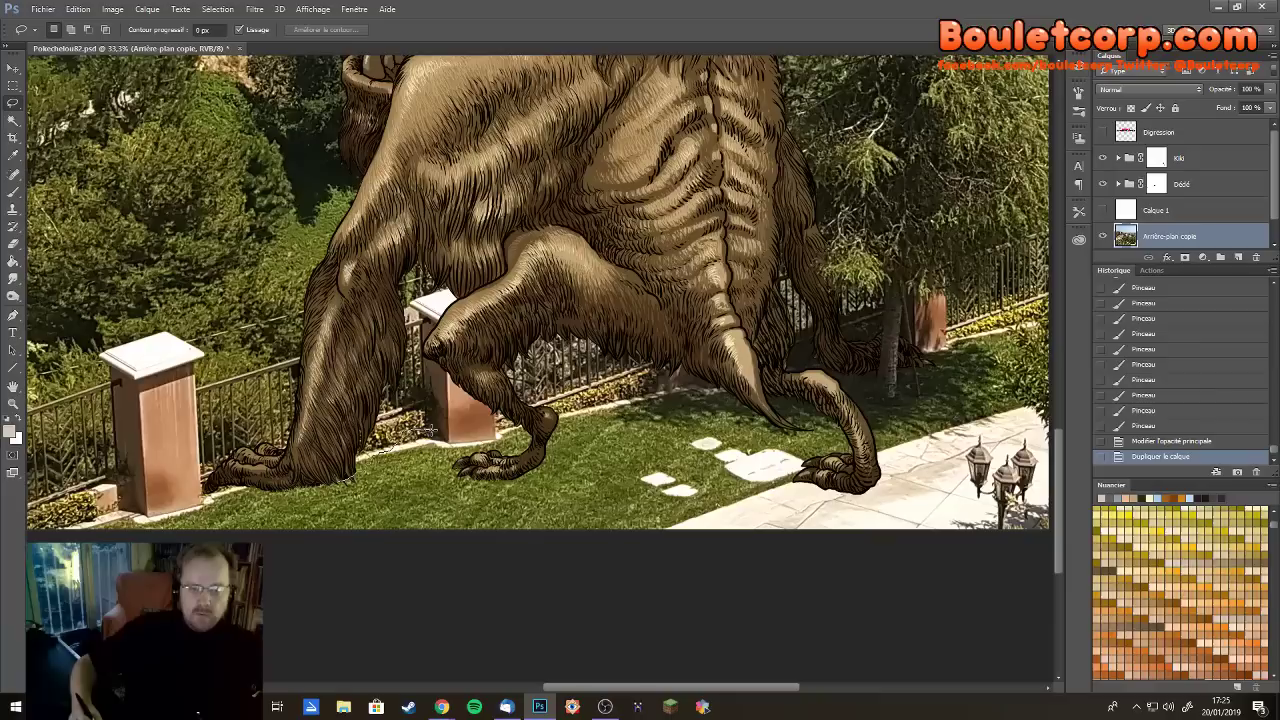
{"action": "left_click_drag", "start_coordinate": [435, 428], "coordinate": [442, 426]}
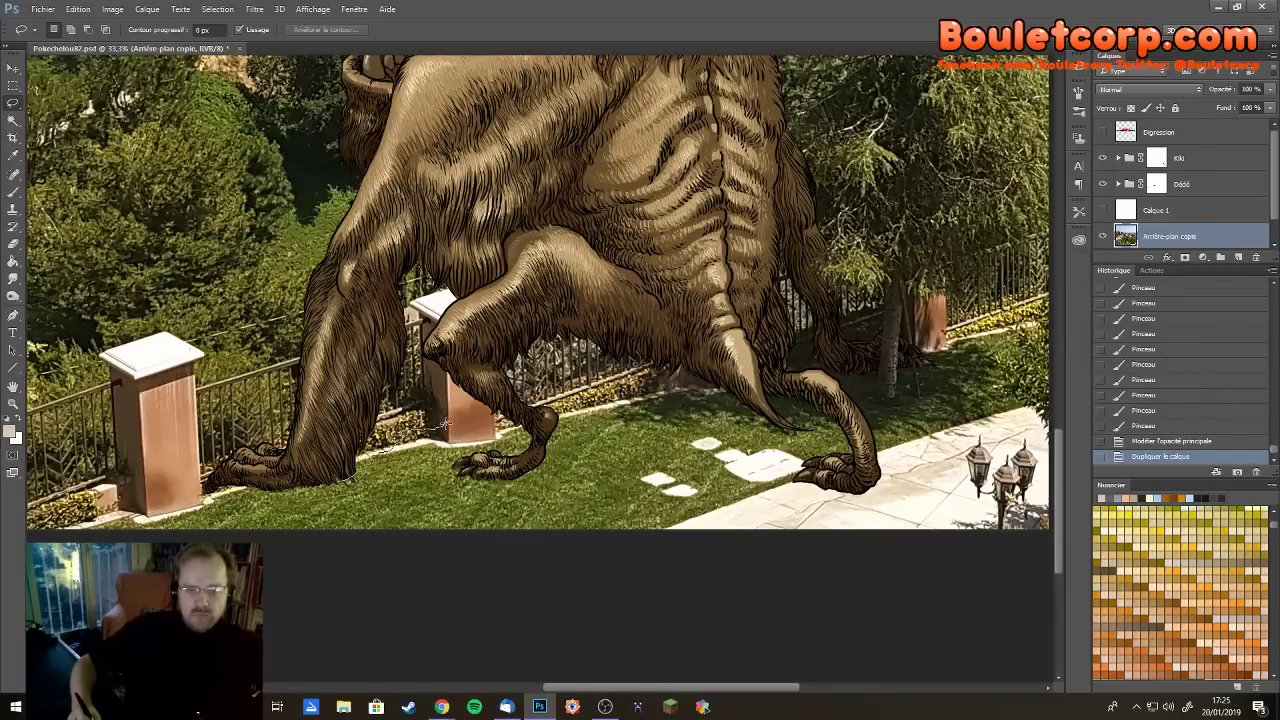
{"action": "left_click_drag", "start_coordinate": [445, 425], "coordinate": [435, 430]}
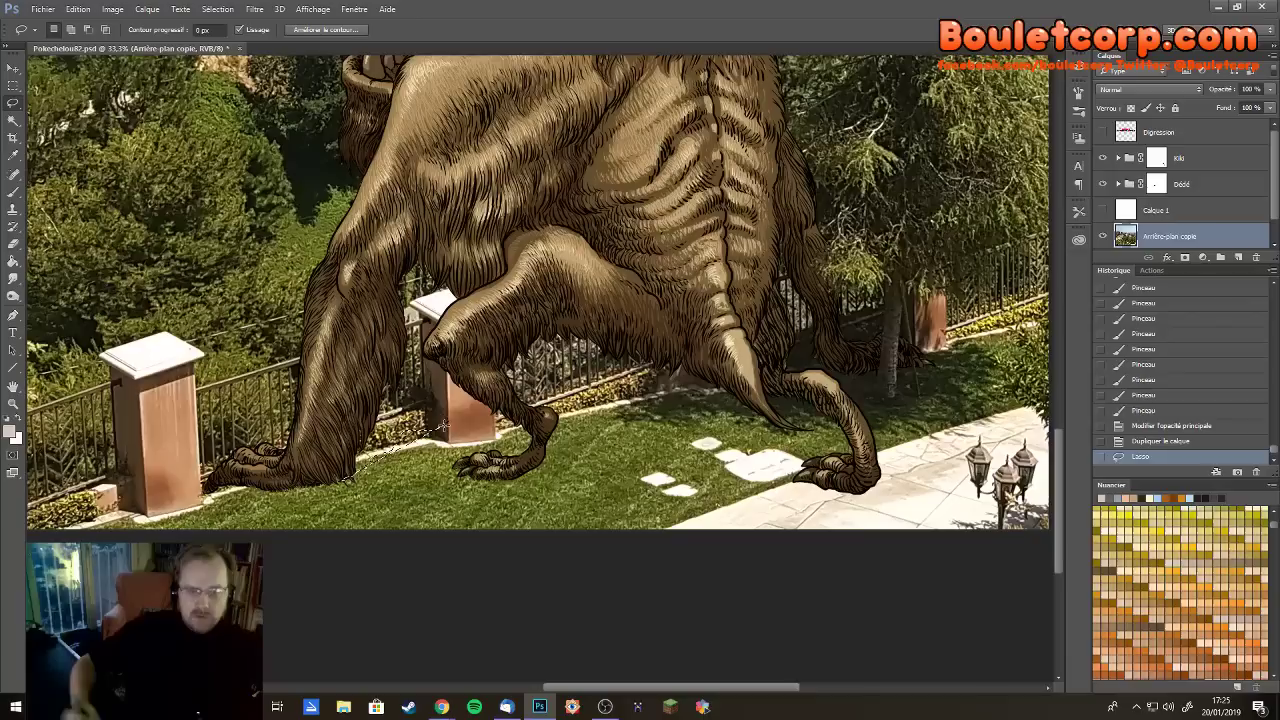
{"action": "key", "text": "ctrl+d"}
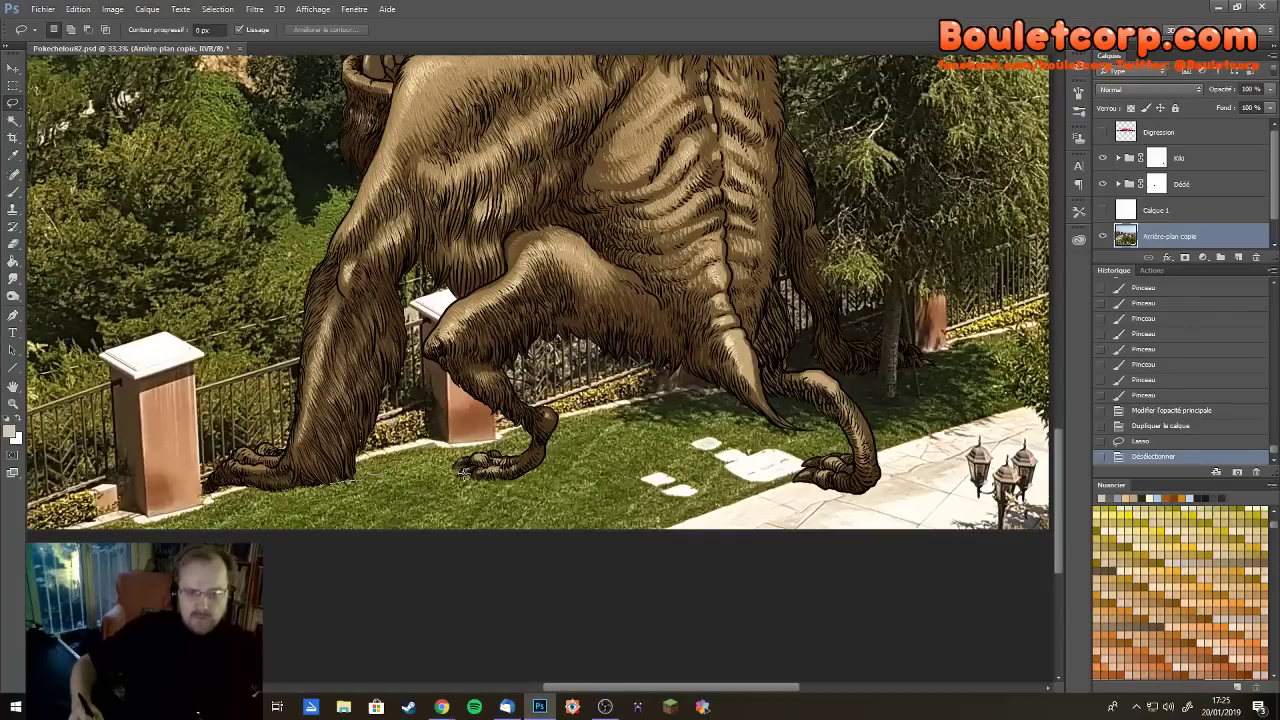
Lasso the ground-shadow area beneath the brown creature, spanning the lawn, fence and stone pillar between its feet, and extend the selection beside the front arm
{"action": "left_click_drag", "start_coordinate": [463, 474], "coordinate": [458, 472]}
{"action": "mouse_move", "coordinate": [533, 462]}
{"action": "left_mouse_down"}
{"action": "mouse_move", "coordinate": [648, 466]}
{"action": "mouse_move", "coordinate": [752, 469]}
{"action": "left_mouse_up"}
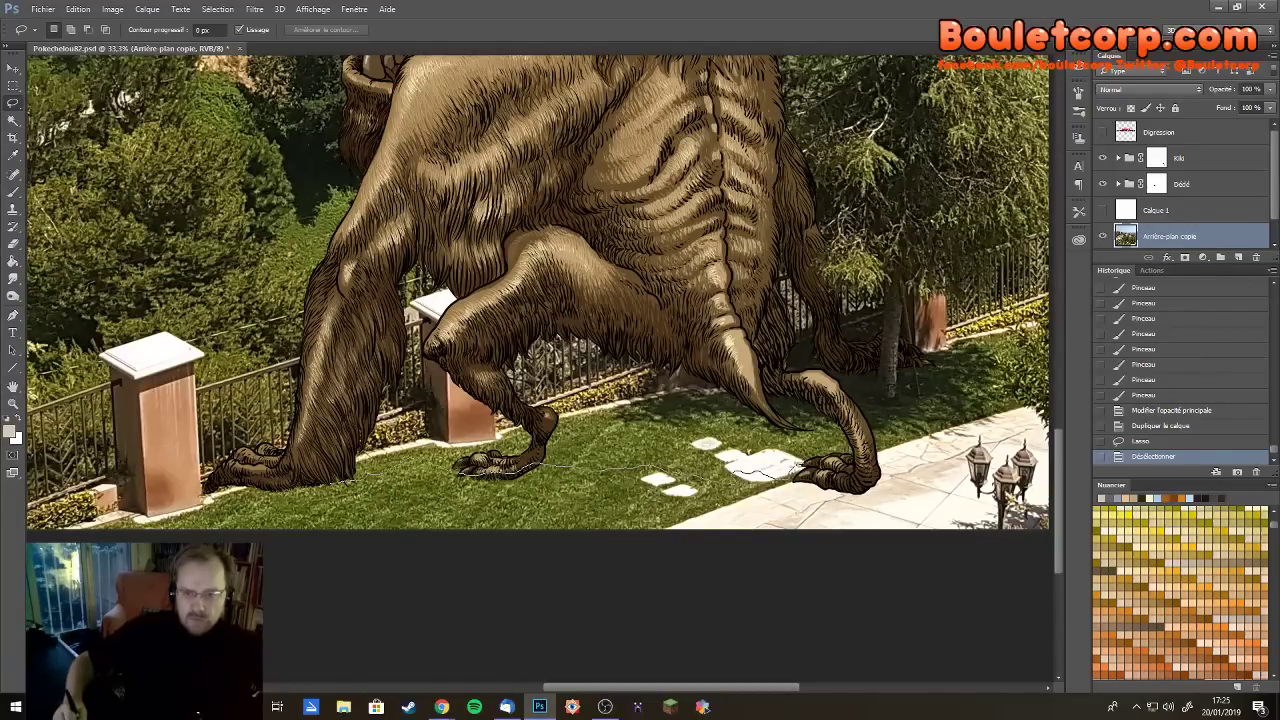
{"action": "mouse_move", "coordinate": [796, 476]}
{"action": "left_mouse_down"}
{"action": "mouse_move", "coordinate": [843, 460]}
{"action": "mouse_move", "coordinate": [836, 427]}
{"action": "mouse_move", "coordinate": [794, 409]}
{"action": "mouse_move", "coordinate": [781, 422]}
{"action": "mouse_move", "coordinate": [701, 407]}
{"action": "mouse_move", "coordinate": [621, 416]}
{"action": "mouse_move", "coordinate": [662, 402]}
{"action": "mouse_move", "coordinate": [695, 322]}
{"action": "mouse_move", "coordinate": [651, 313]}
{"action": "mouse_move", "coordinate": [627, 290]}
{"action": "mouse_move", "coordinate": [548, 287]}
{"action": "mouse_move", "coordinate": [536, 300]}
{"action": "mouse_move", "coordinate": [552, 278]}
{"action": "mouse_move", "coordinate": [503, 291]}
{"action": "mouse_move", "coordinate": [500, 272]}
{"action": "mouse_move", "coordinate": [448, 290]}
{"action": "left_mouse_up"}
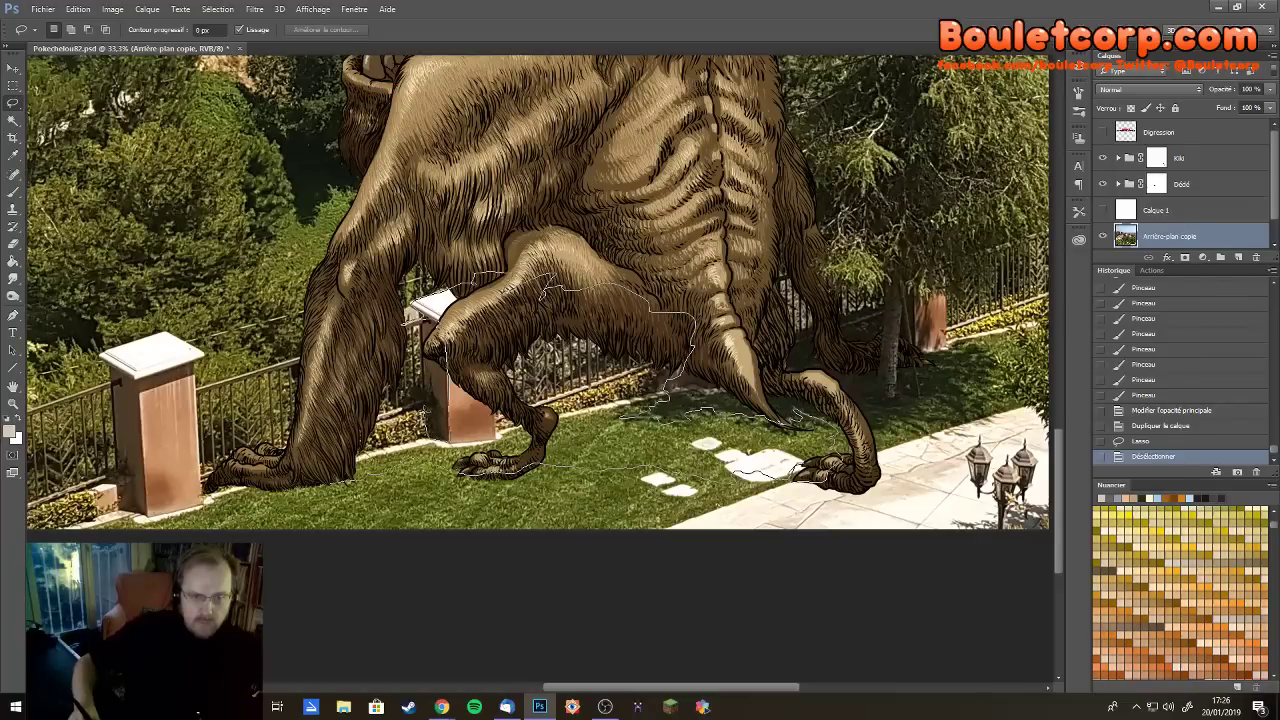
{"action": "mouse_move", "coordinate": [412, 406]}
{"action": "left_mouse_down"}
{"action": "mouse_move", "coordinate": [370, 404]}
{"action": "mouse_move", "coordinate": [340, 466]}
{"action": "left_mouse_up"}
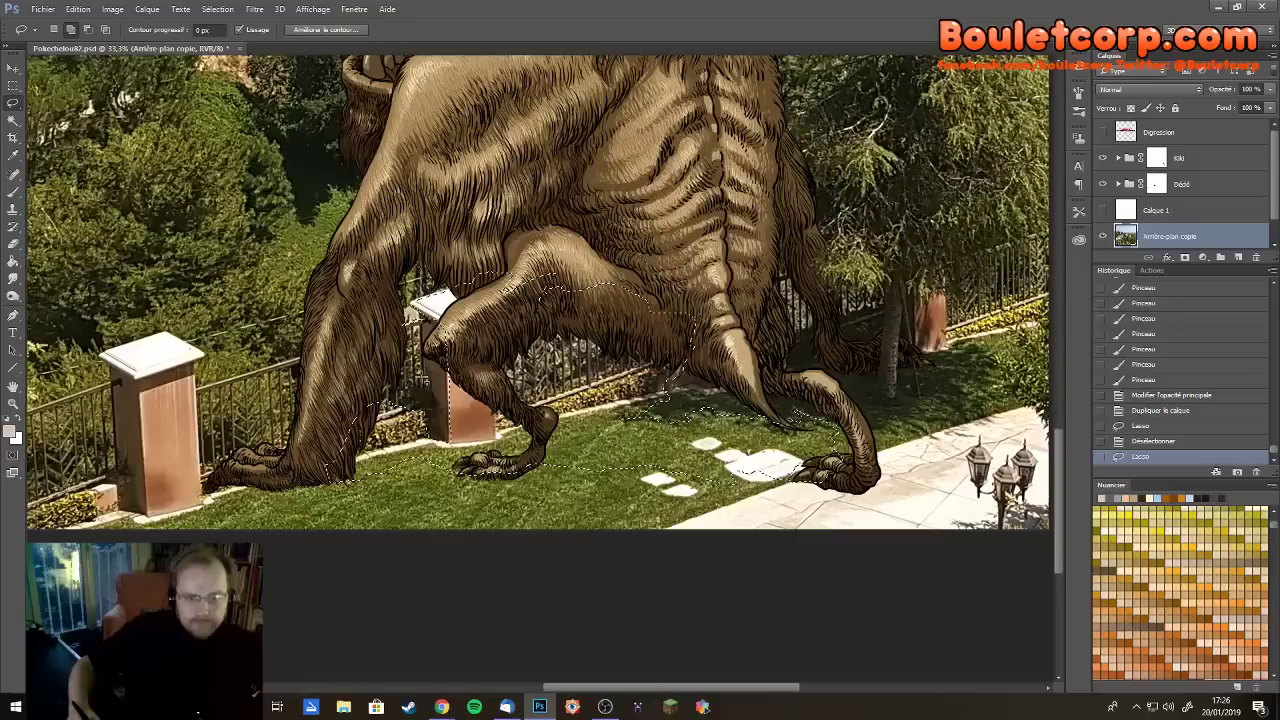
{"action": "mouse_move", "coordinate": [422, 385]}
{"action": "left_mouse_down"}
{"action": "mouse_move", "coordinate": [393, 355]}
{"action": "mouse_move", "coordinate": [408, 322]}
{"action": "mouse_move", "coordinate": [421, 330]}
{"action": "mouse_move", "coordinate": [420, 384]}
{"action": "left_mouse_up"}
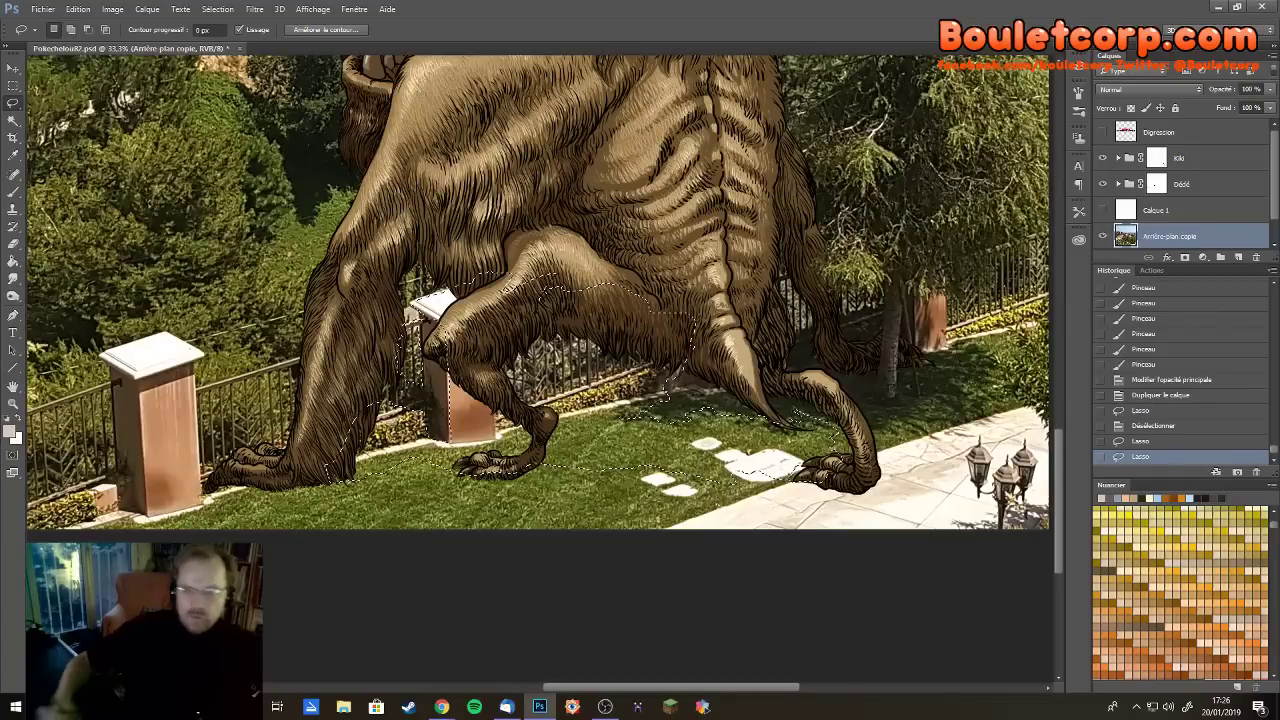
Create a new layer above the background copy and fill the selected ground area with a light blue sampled from the sky
{"action": "left_click", "coordinate": [1238, 257]}
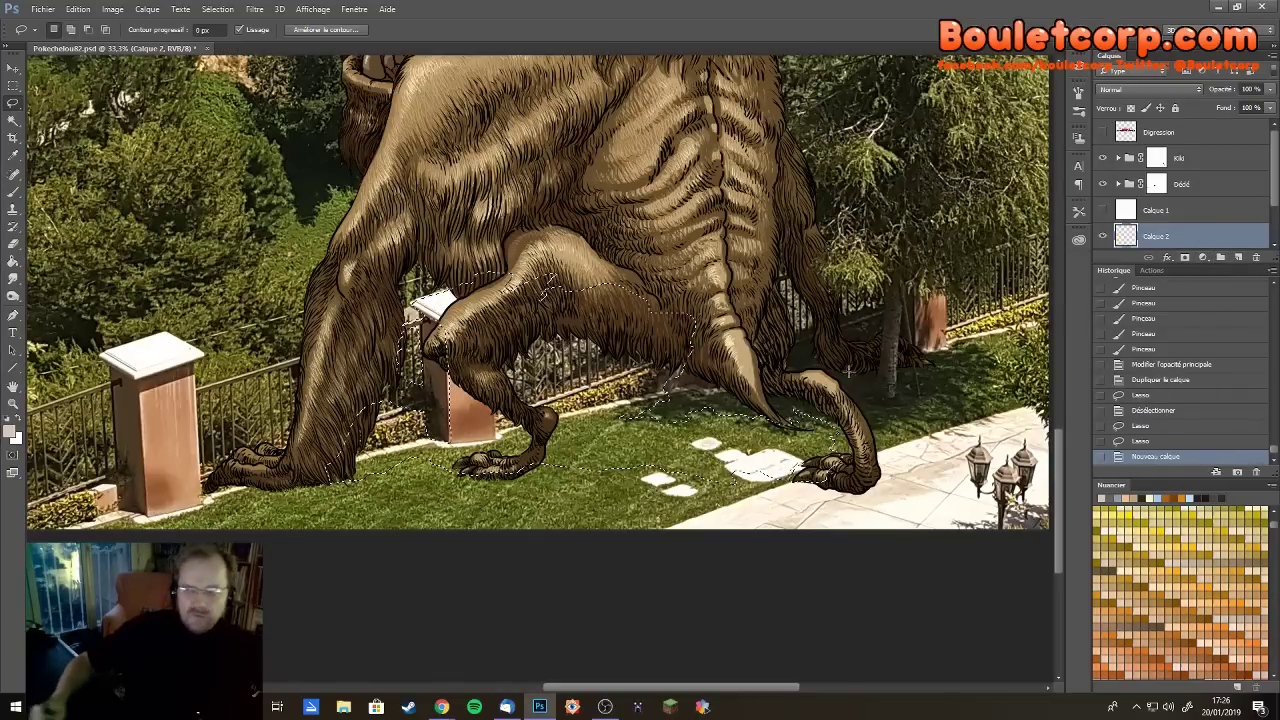
{"action": "scroll", "coordinate": [683, 470], "scroll_direction": "up", "scroll_amount": 10}
{"action": "scroll", "coordinate": [683, 470], "scroll_direction": "up", "scroll_amount": 10}
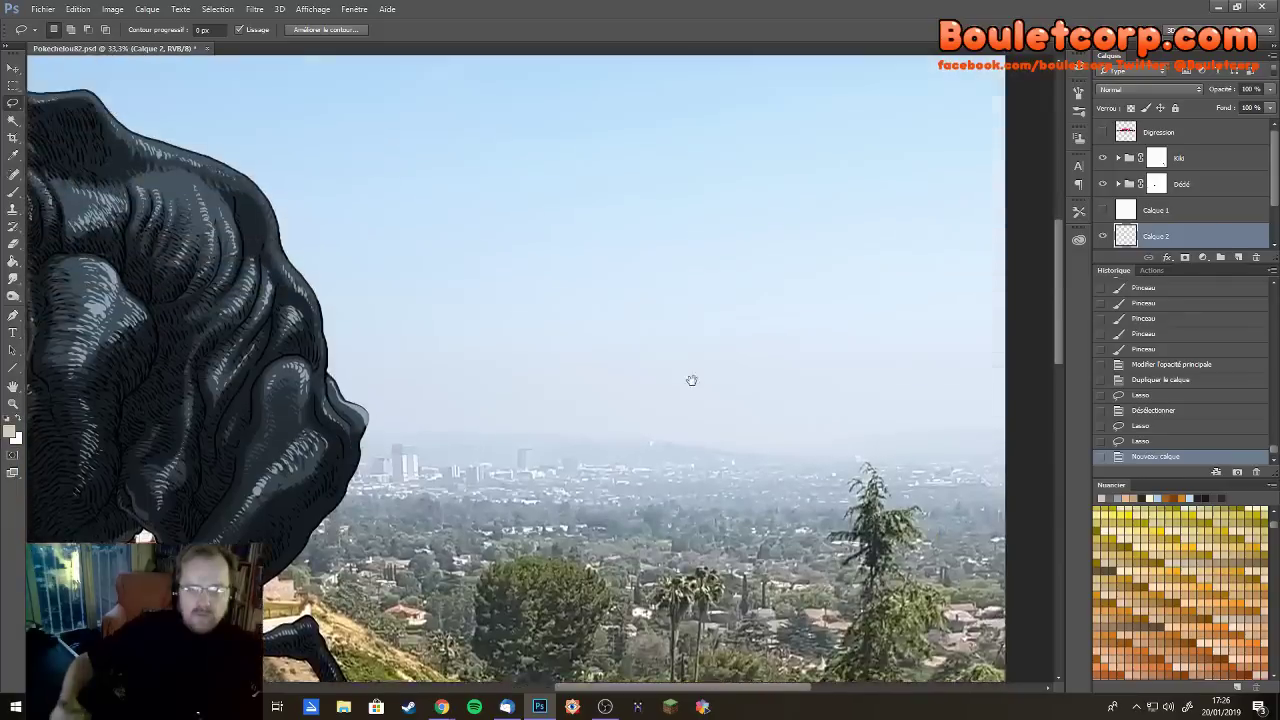
{"action": "key", "text": "alt"}
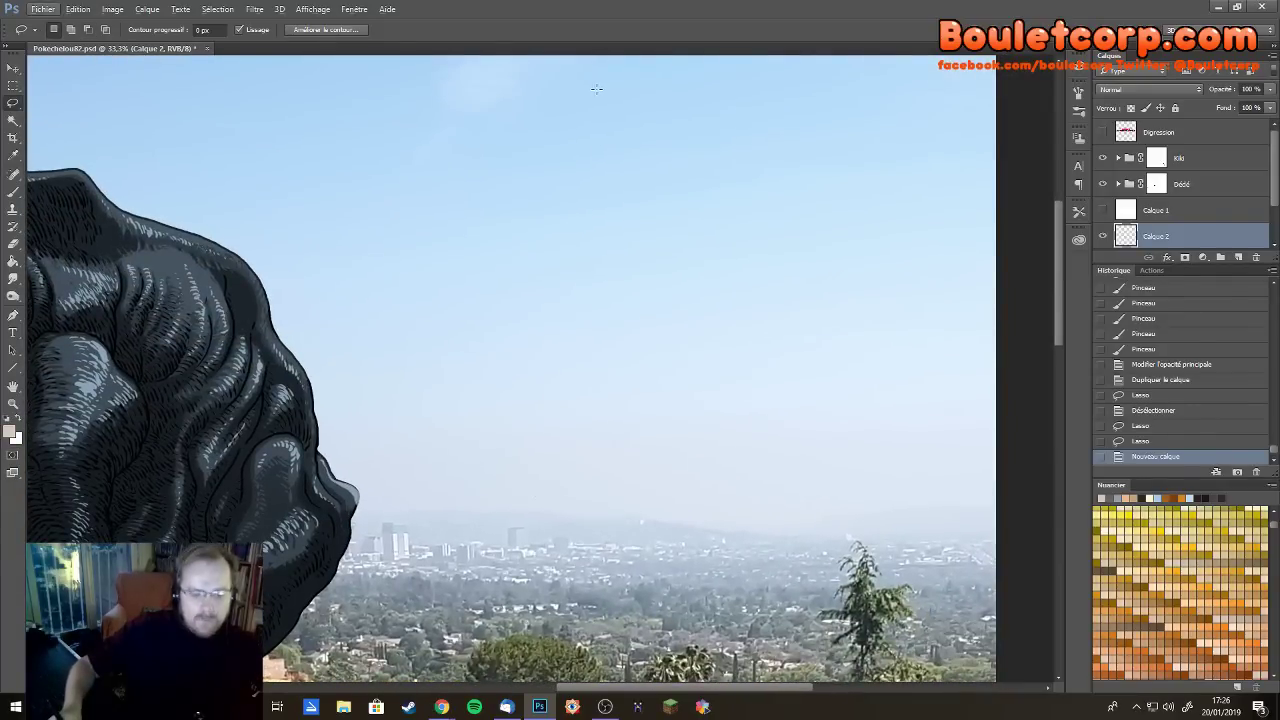
{"action": "key", "text": "b"}
{"action": "left_click", "coordinate": [357, 76], "text": "alt"}
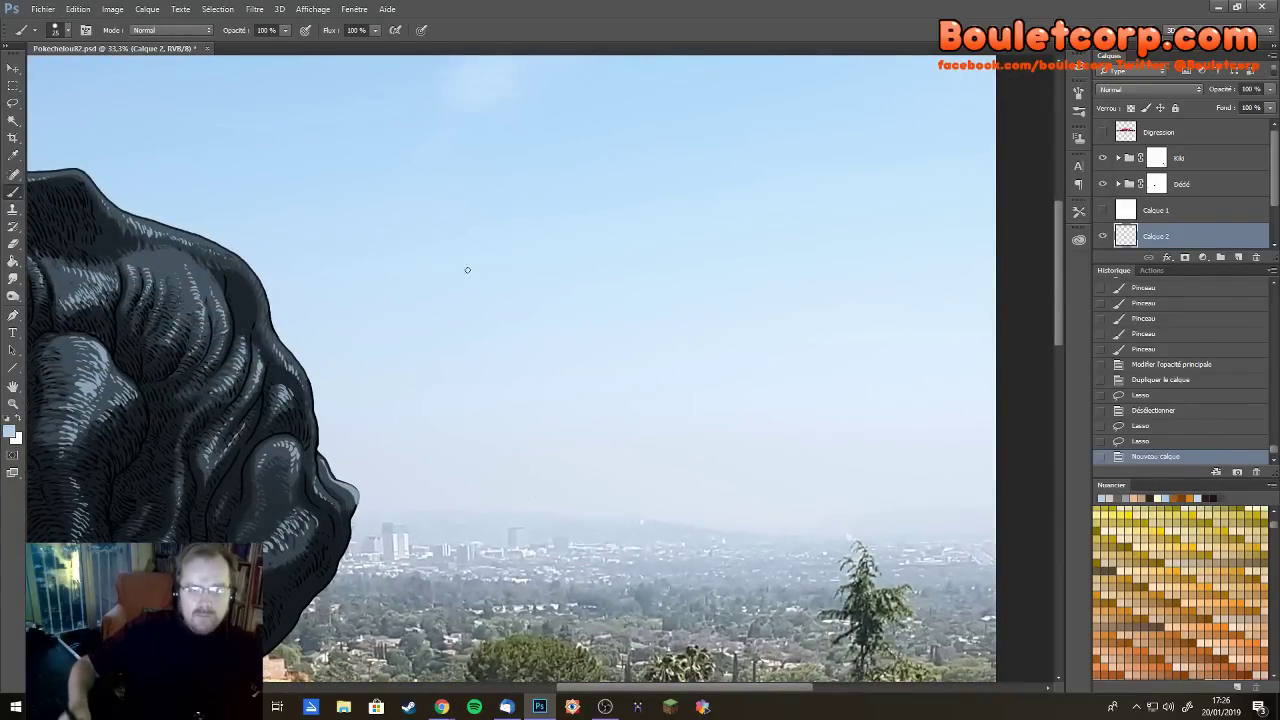
{"action": "scroll", "coordinate": [467, 270], "scroll_direction": "down", "scroll_amount": 20}
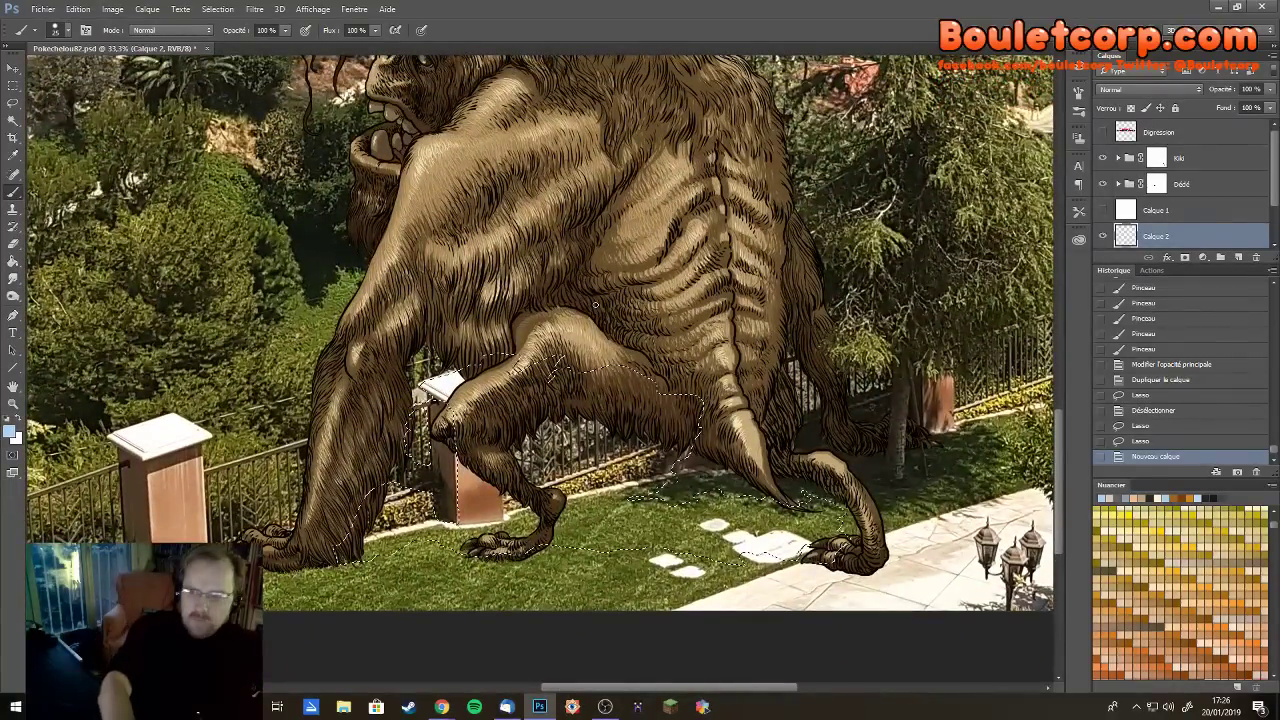
{"action": "key", "text": "shift+F5"}
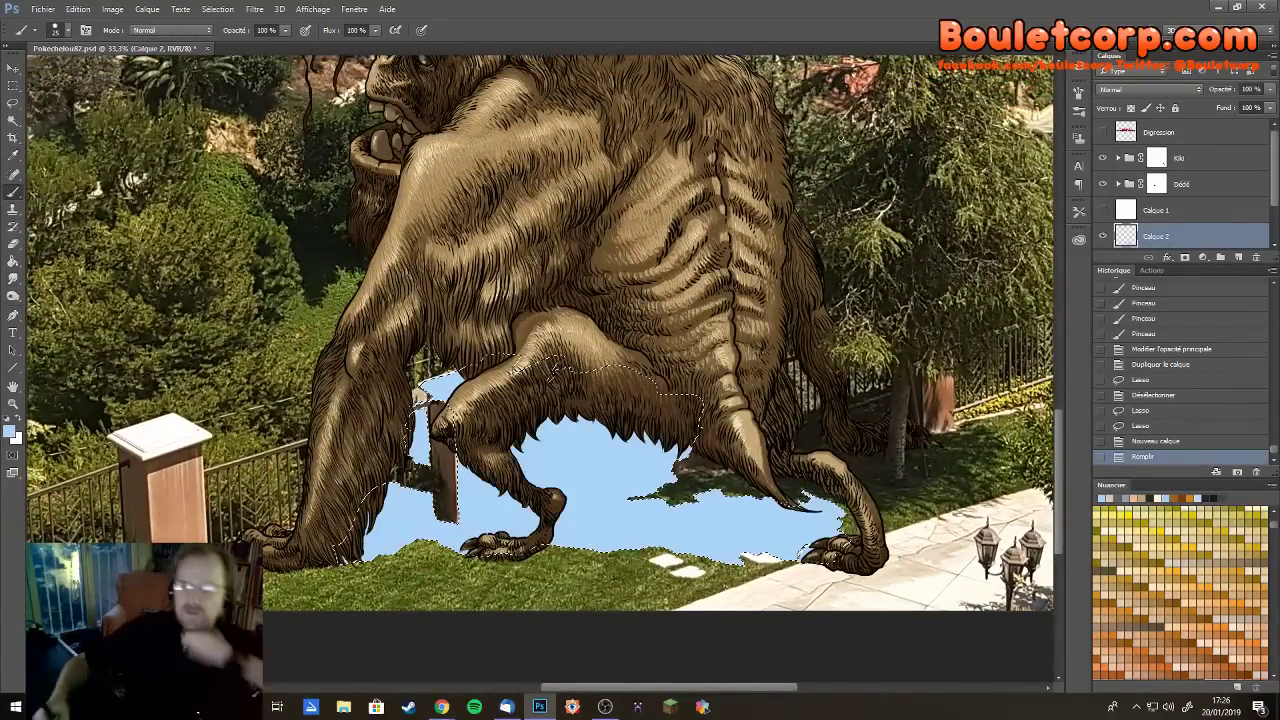
Set the blue fill layer's blending mode to Produit and hide the selection outline
{"action": "left_click", "coordinate": [1150, 89]}
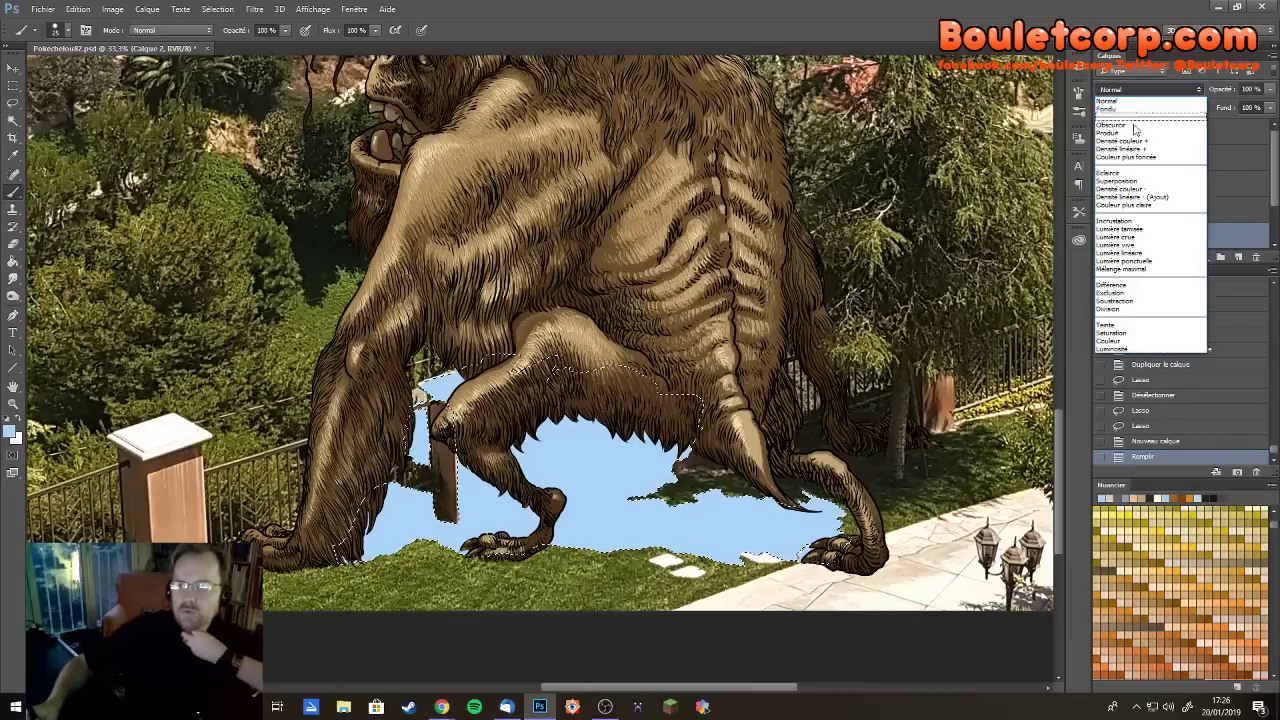
{"action": "left_click", "coordinate": [1137, 146]}
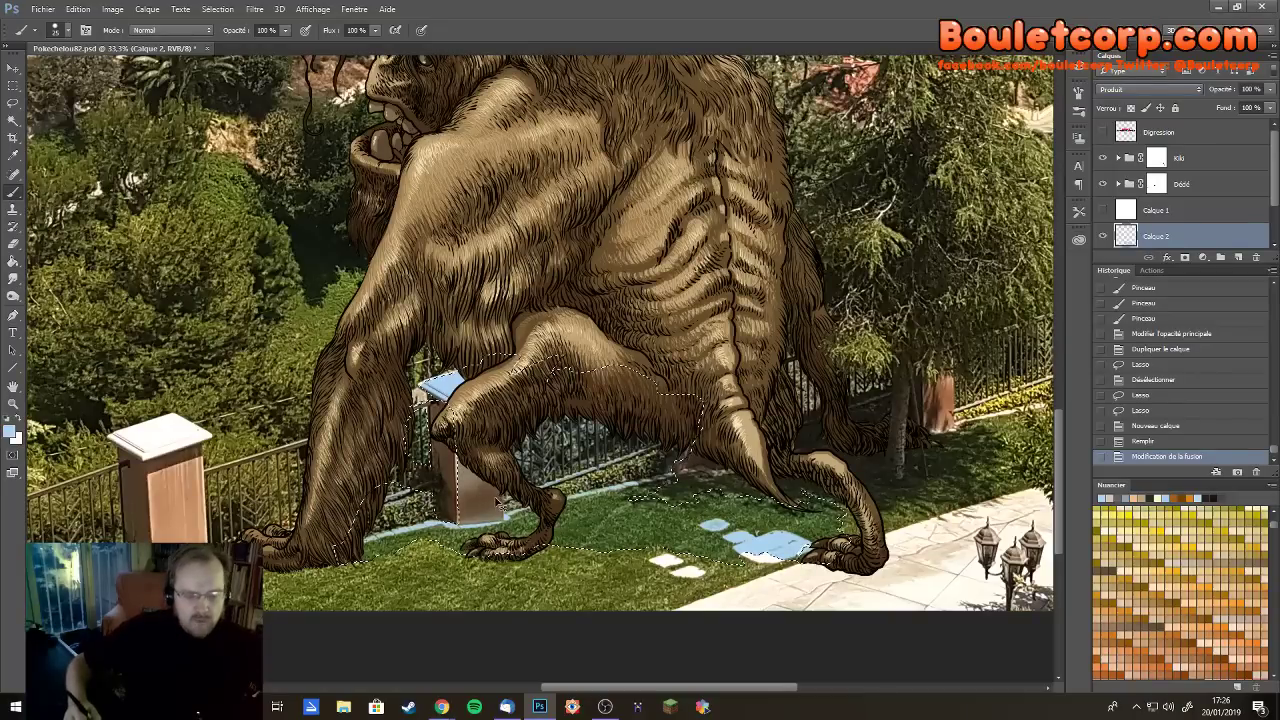
{"action": "key", "text": "ctrl+h"}
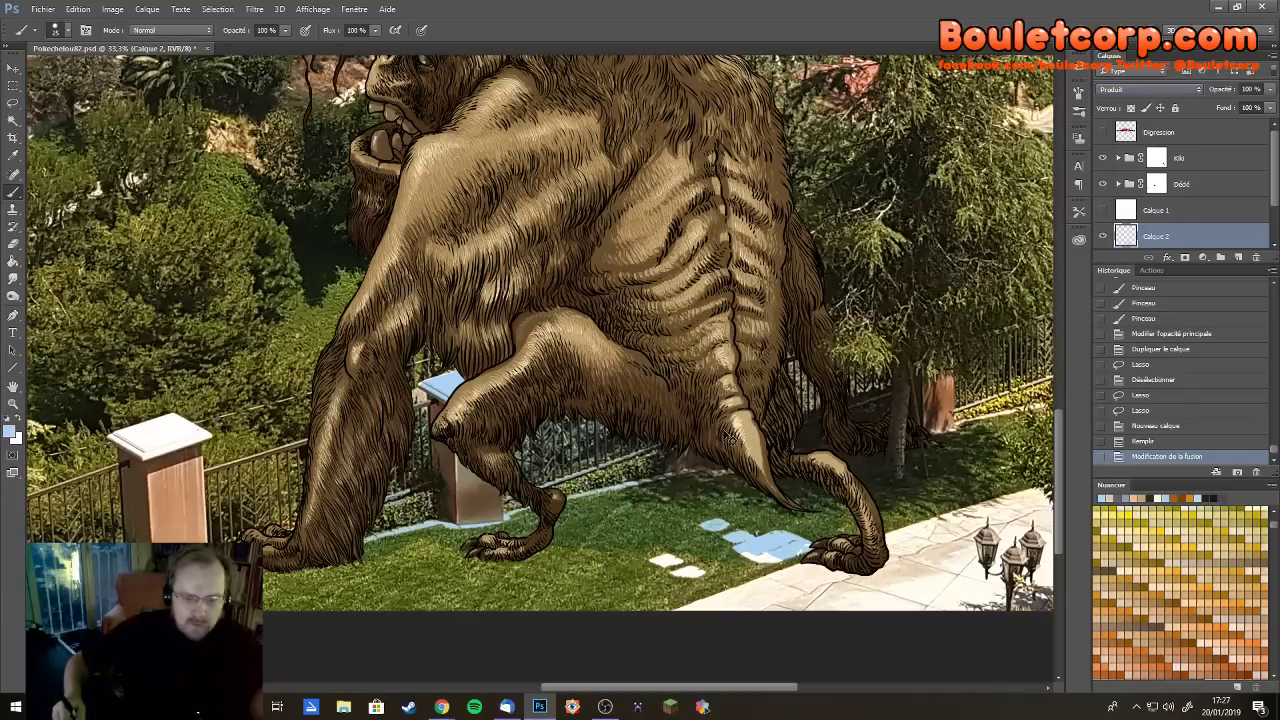
Turn the blue fill into a darker, greyer shadow using Teinte/Saturation with saturation -69 and luminosity -42
{"action": "key", "text": "ctrl+u"}
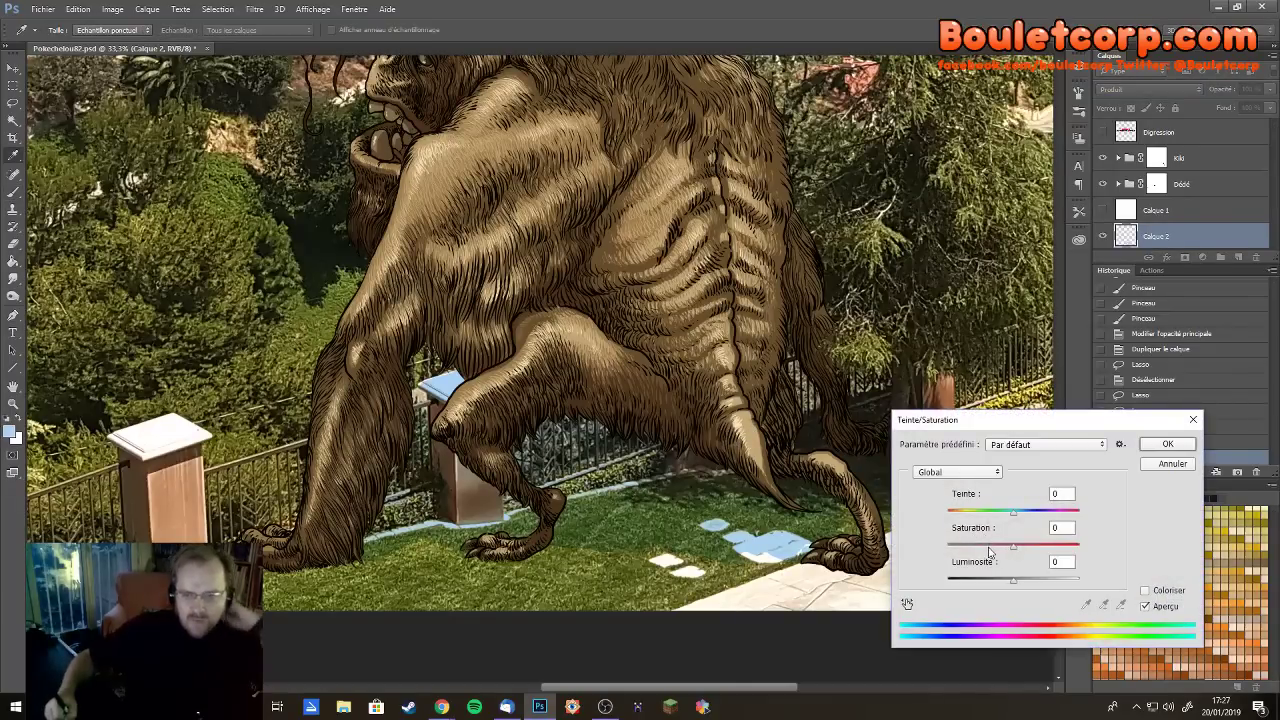
{"action": "left_click_drag", "start_coordinate": [991, 549], "coordinate": [977, 551]}
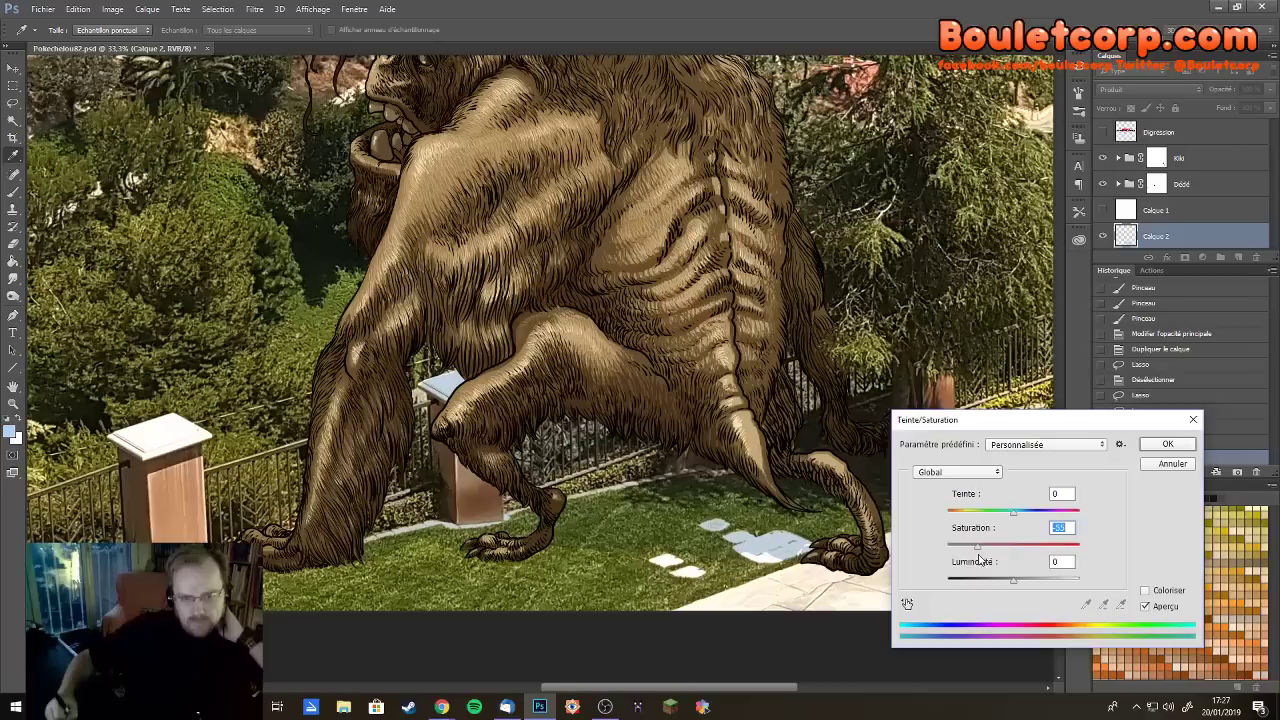
{"action": "left_click", "coordinate": [990, 582]}
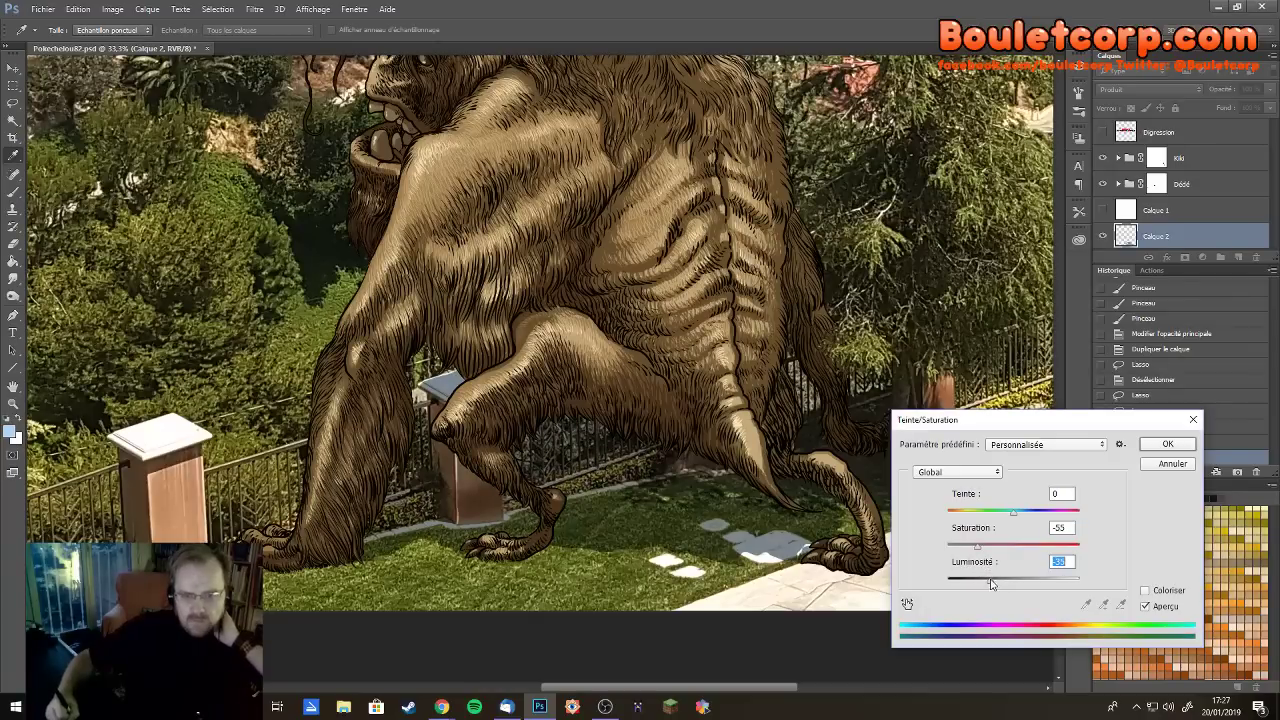
{"action": "left_click_drag", "start_coordinate": [989, 585], "coordinate": [966, 548]}
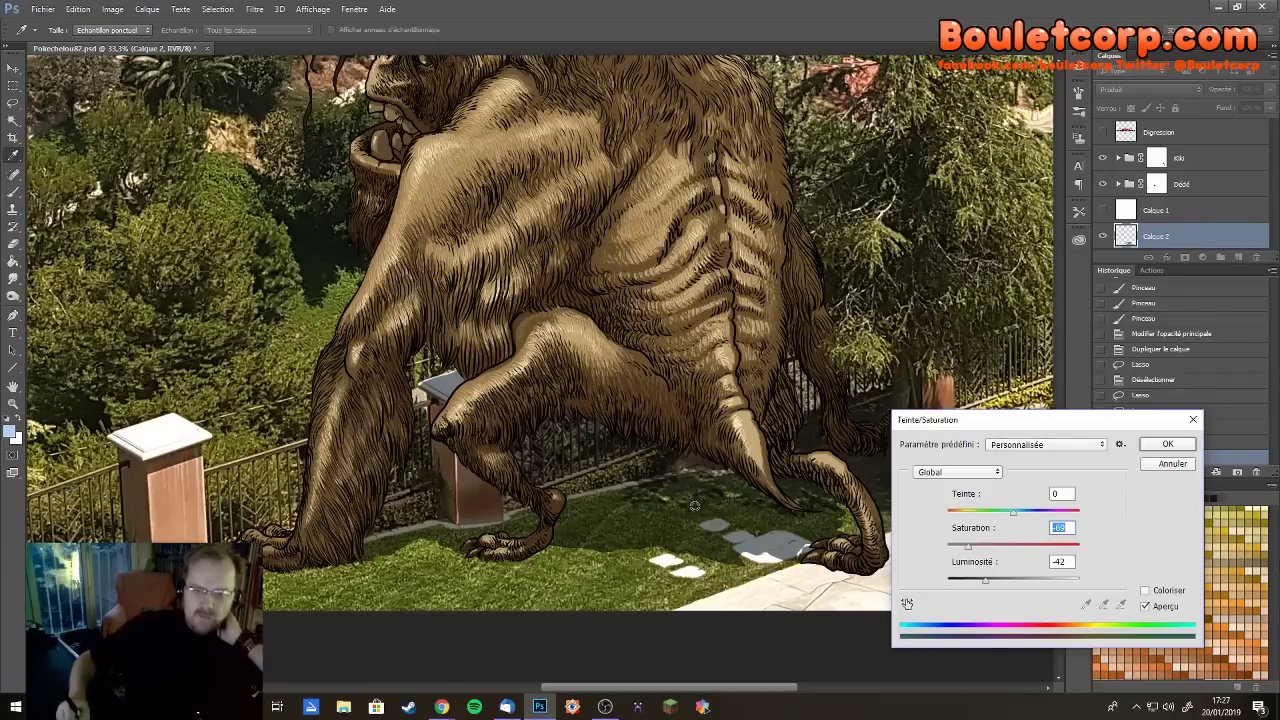
{"action": "left_click", "coordinate": [1157, 451]}
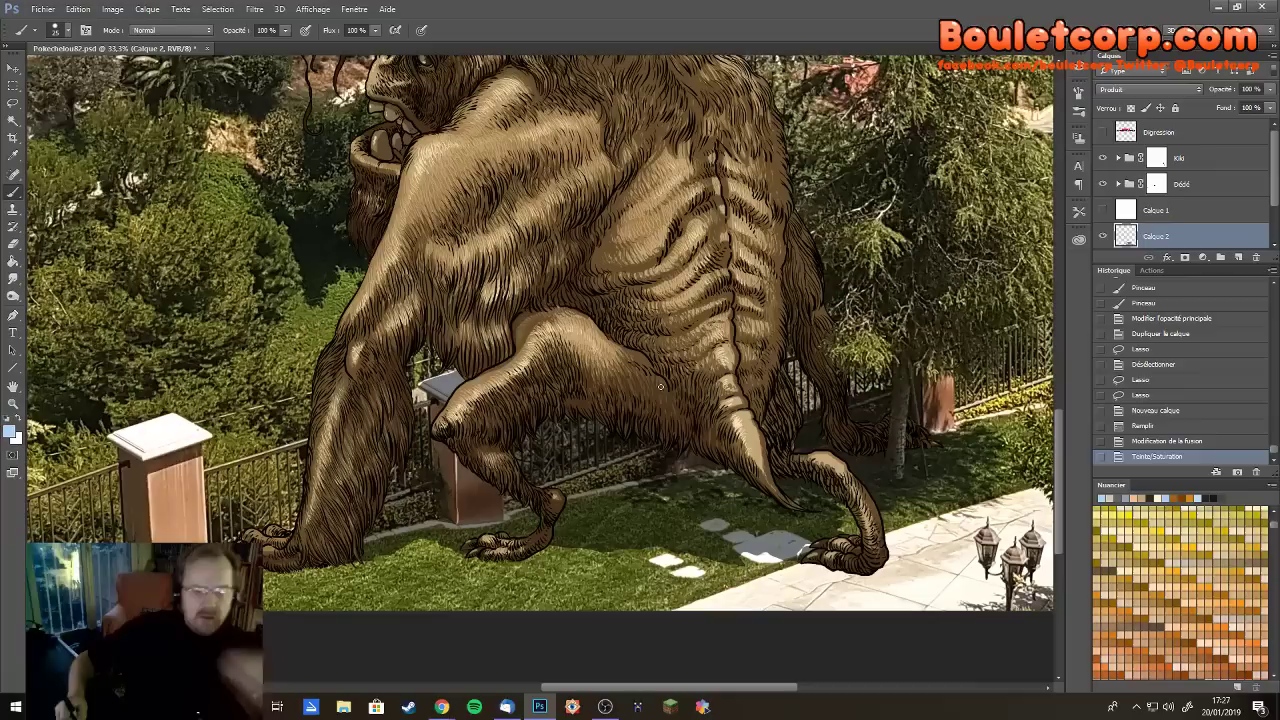
Deselect the shadow area and soften its edges with a Gaussian blur of about 5 pixels
{"action": "key", "text": "ctrl+d"}
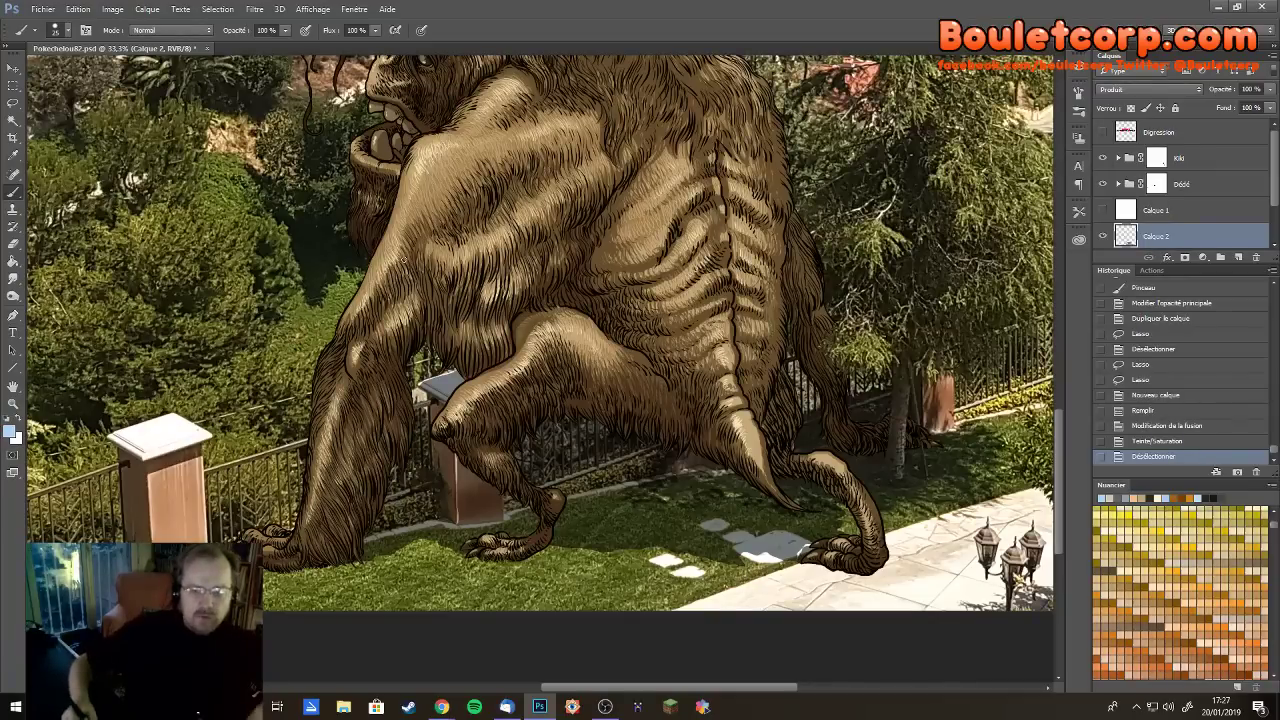
{"action": "left_click", "coordinate": [256, 10]}
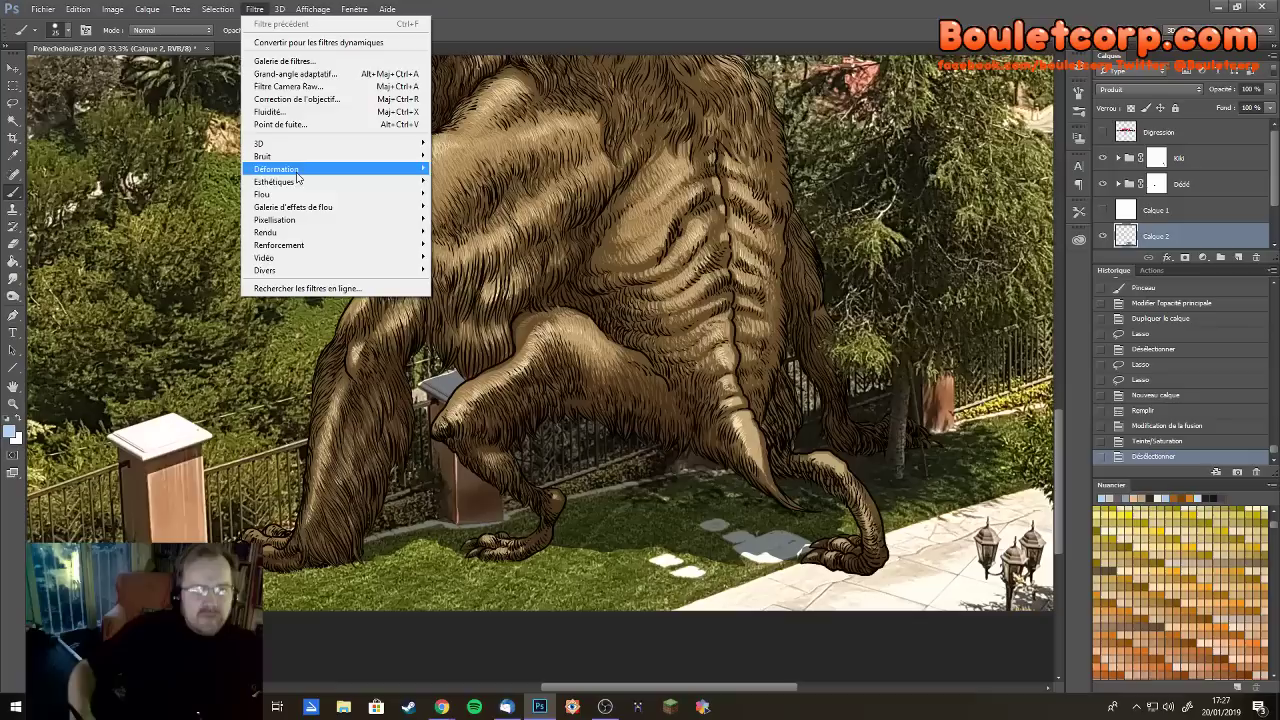
{"action": "mouse_move", "coordinate": [308, 195]}
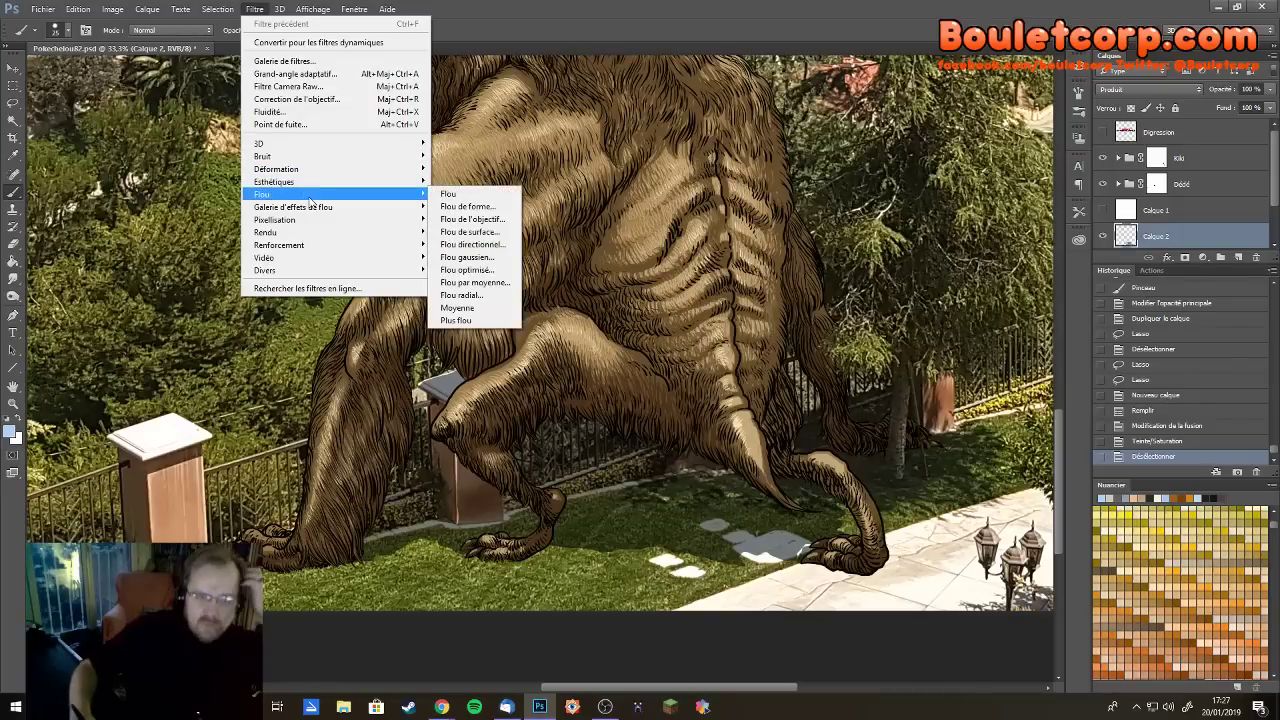
{"action": "left_click", "coordinate": [477, 257]}
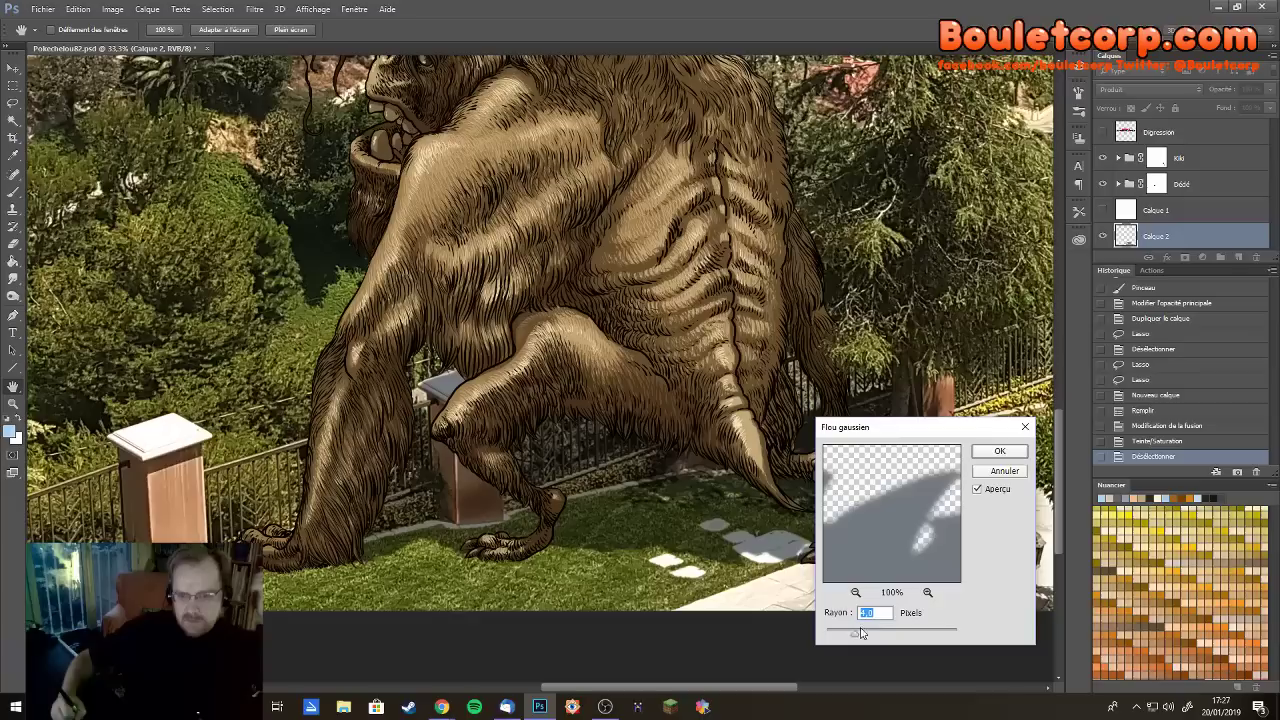
{"action": "left_click_drag", "start_coordinate": [855, 634], "coordinate": [864, 639]}
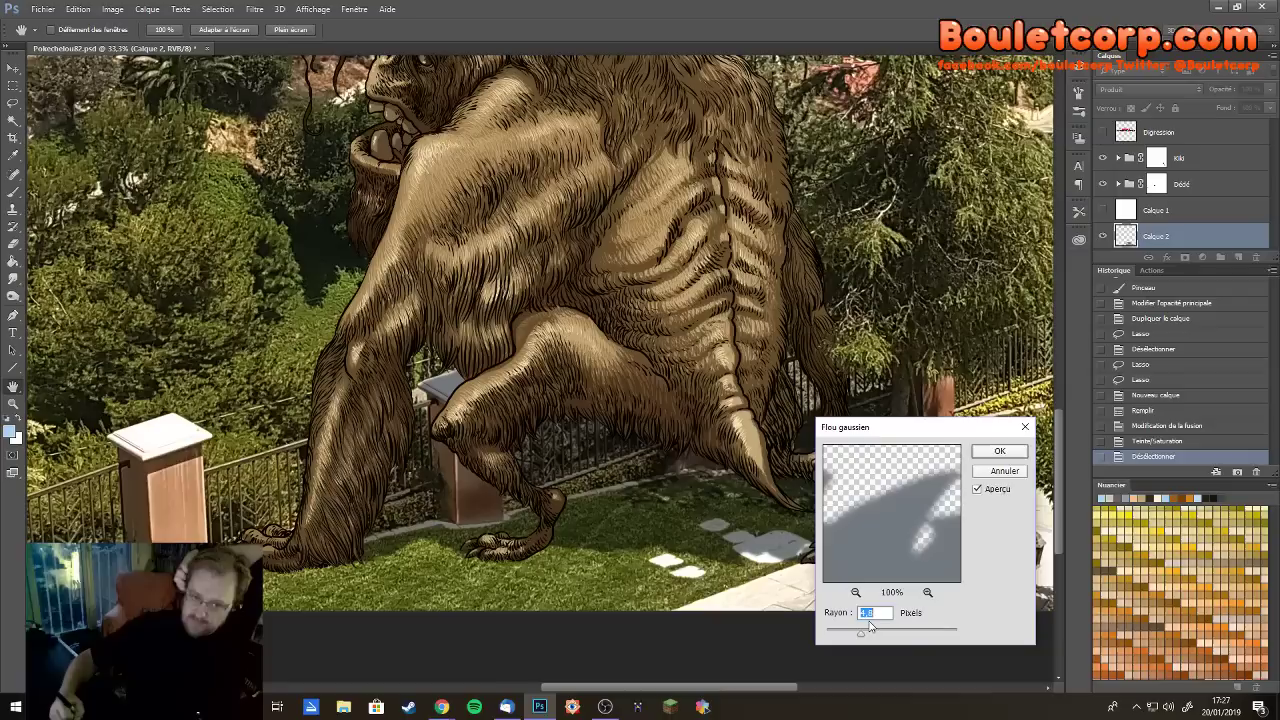
{"action": "left_click", "coordinate": [999, 451]}
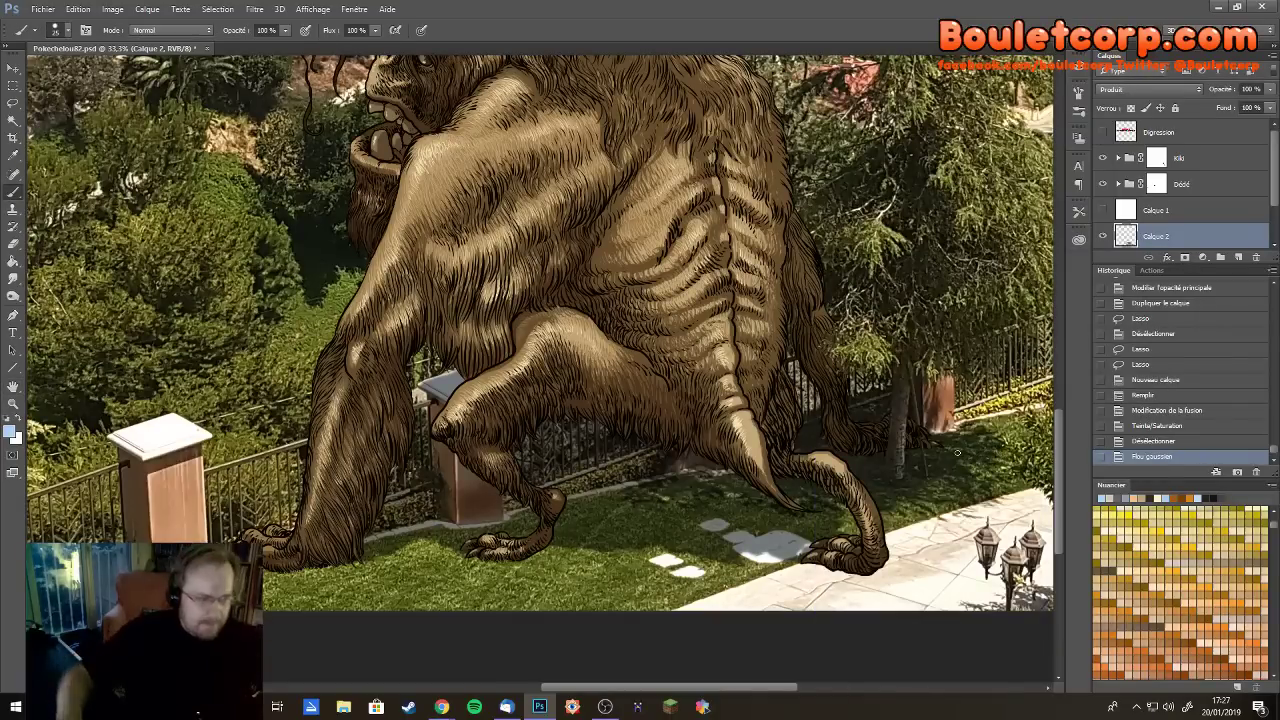
Check the shadow against the whole composition and darken it further with Teinte/Saturation at luminosity -16
{"action": "key", "text": "ctrl+plus"}
{"action": "key", "text": "ctrl+minus"}
{"action": "key", "text": "ctrl+minus"}
{"action": "key", "text": "ctrl+minus"}
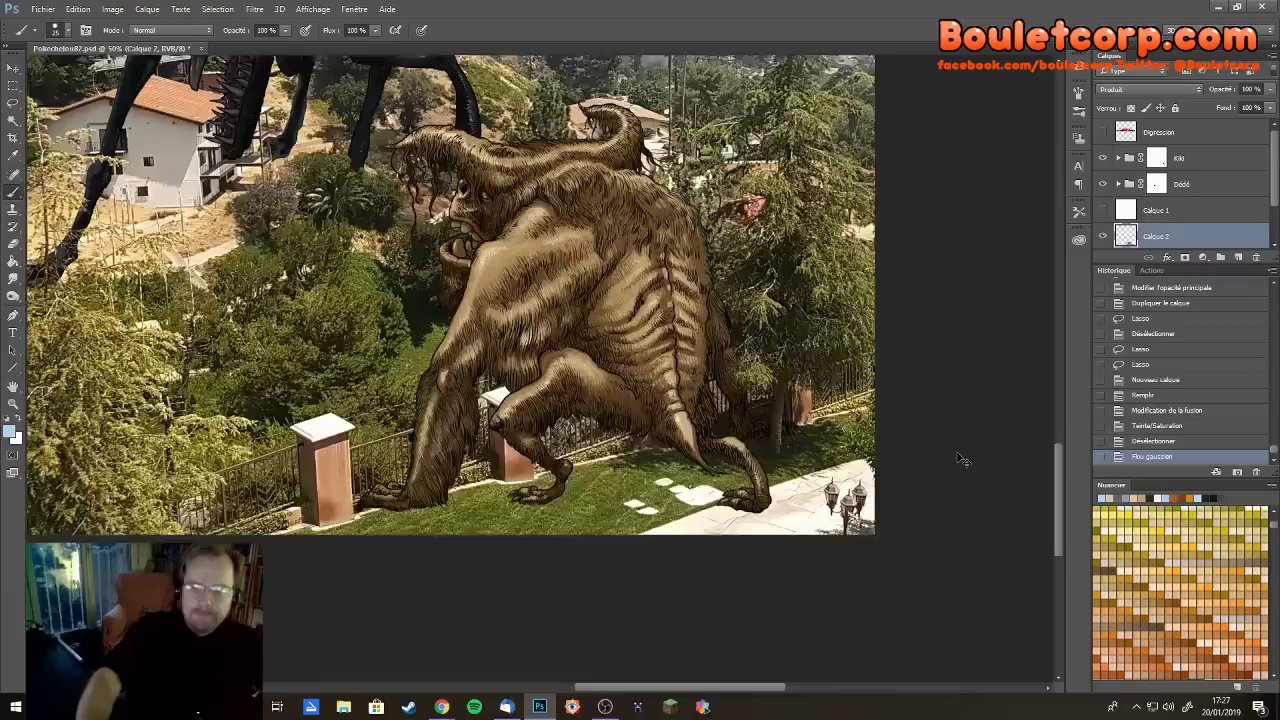
{"action": "key", "text": "ctrl+minus"}
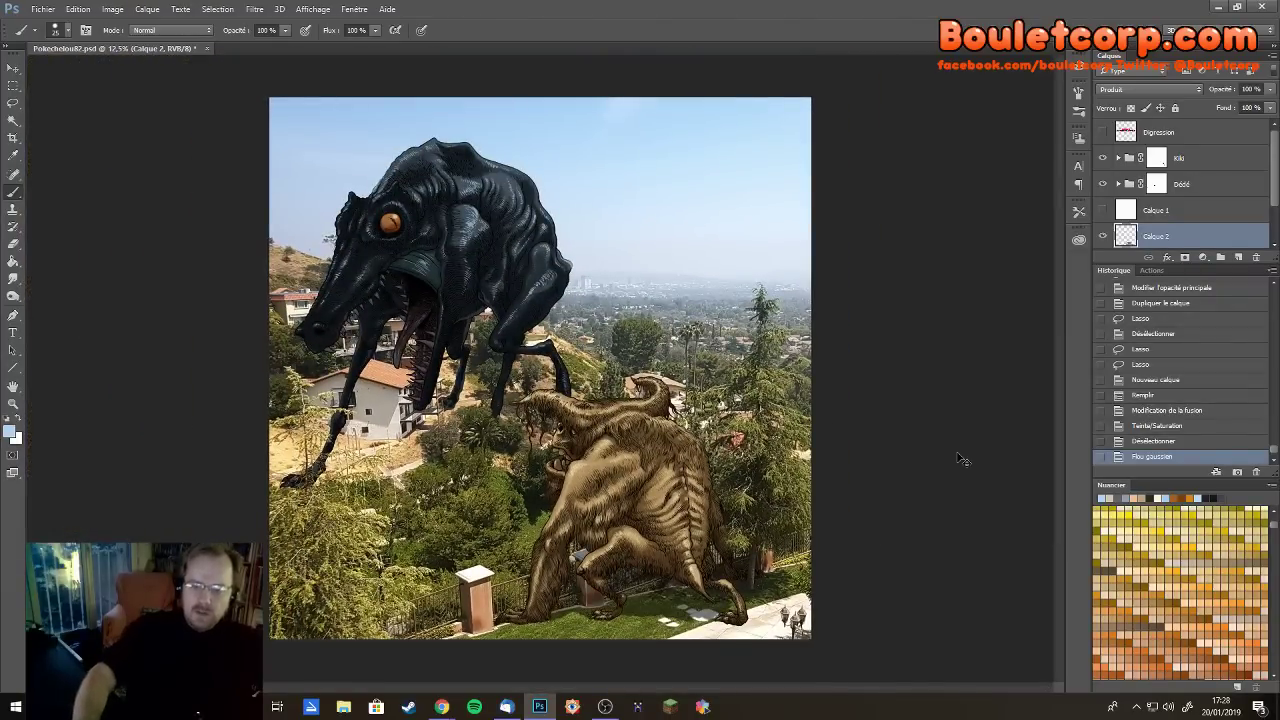
{"action": "key", "text": "ctrl+plus"}
{"action": "left_click_drag", "start_coordinate": [810, 660], "coordinate": [720, 475]}
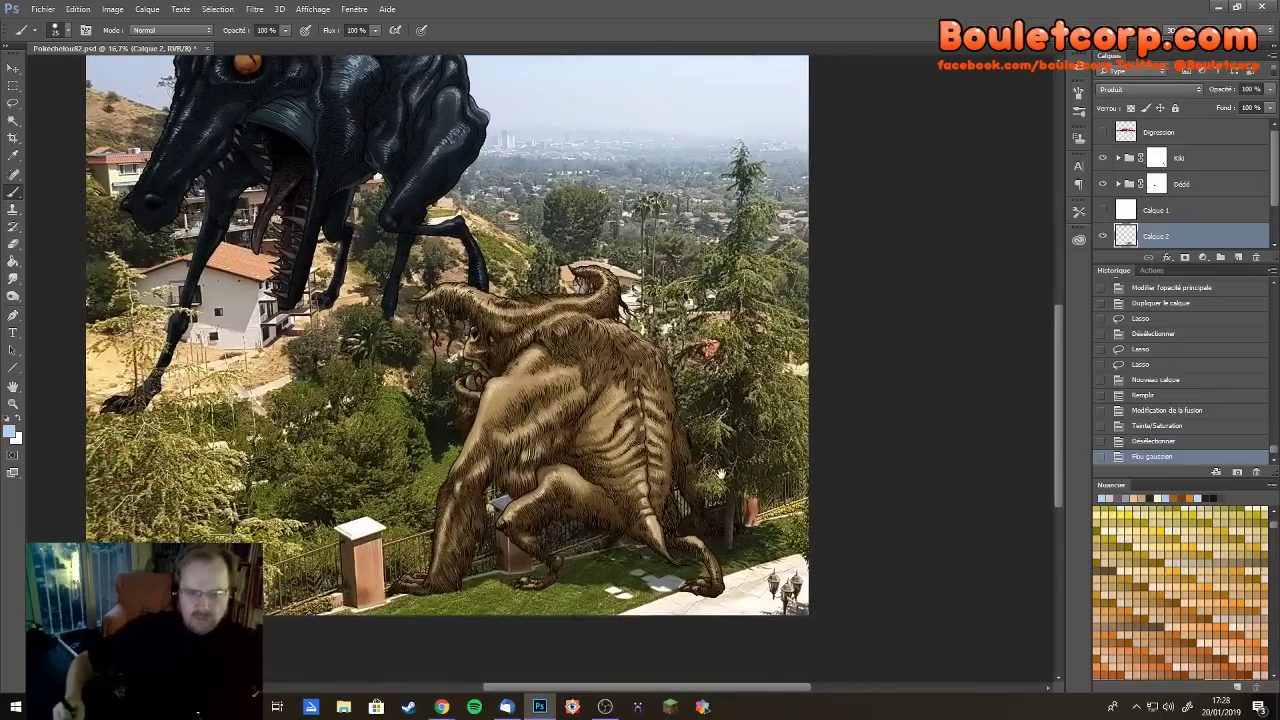
{"action": "key", "text": "ctrl+l"}
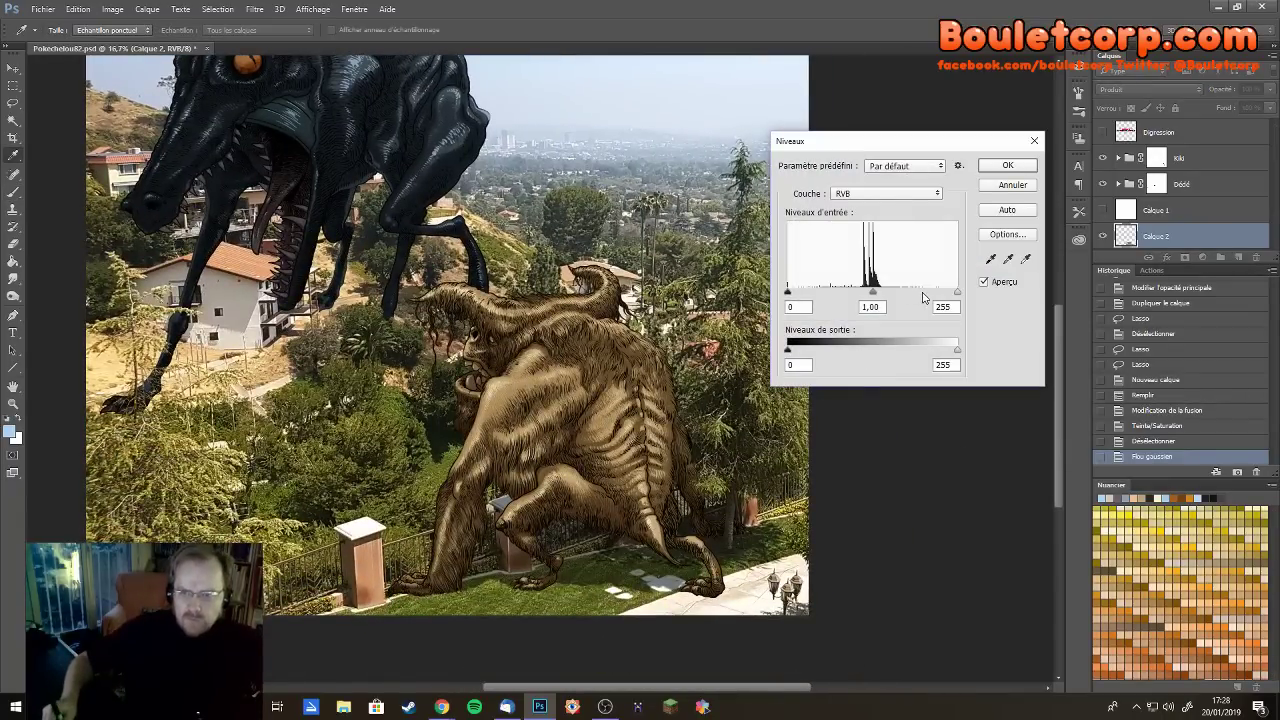
{"action": "left_click", "coordinate": [1012, 185]}
{"action": "key", "text": "ctrl+u"}
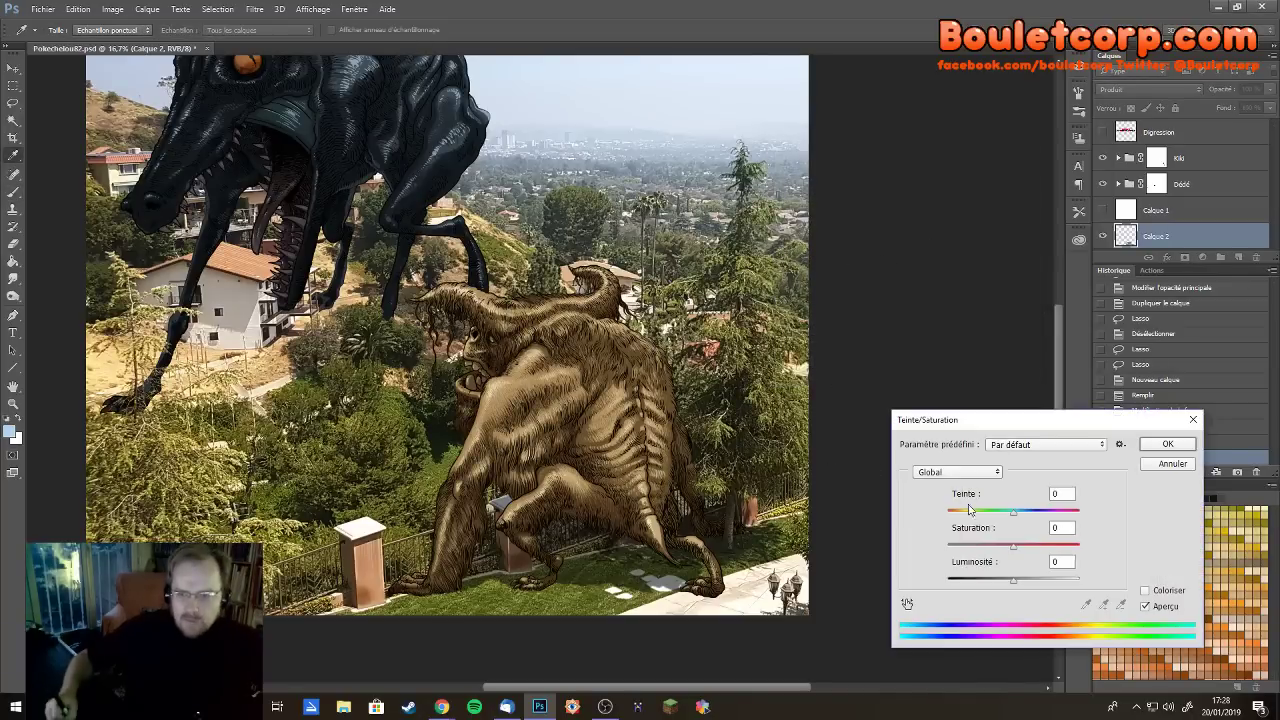
{"action": "left_click_drag", "start_coordinate": [1006, 586], "coordinate": [1005, 586]}
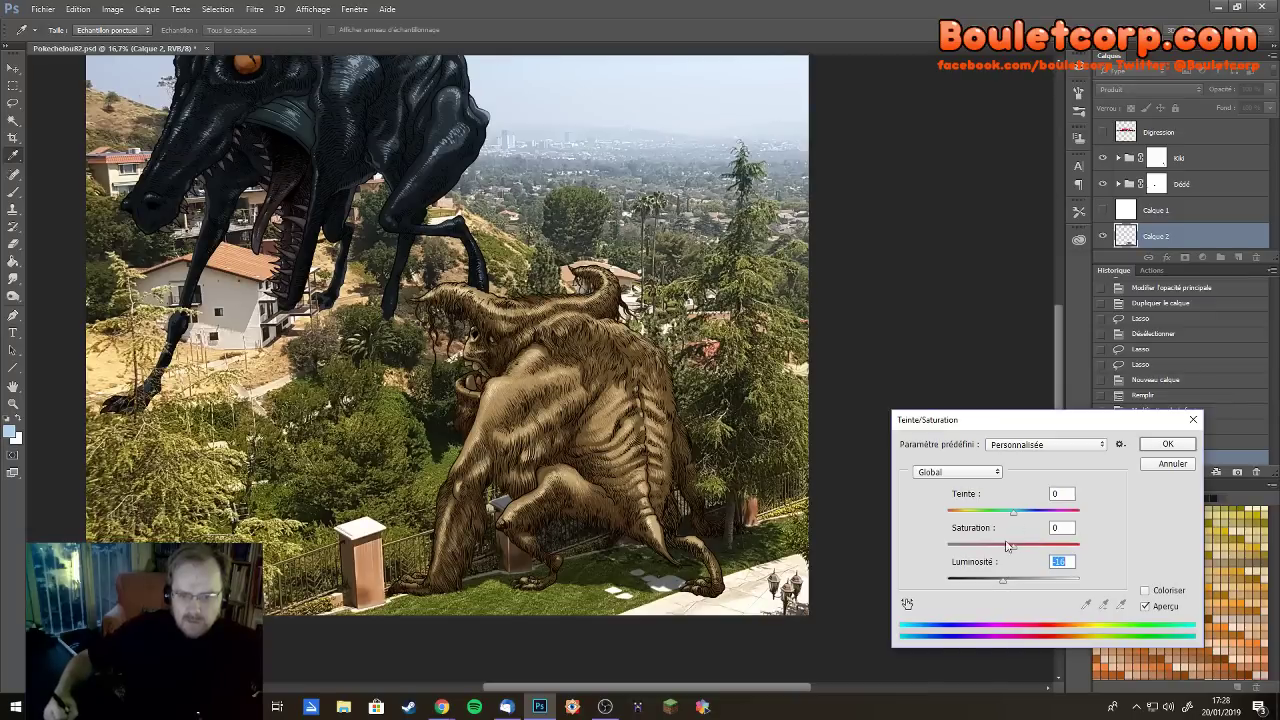
{"action": "left_click", "coordinate": [1162, 445]}
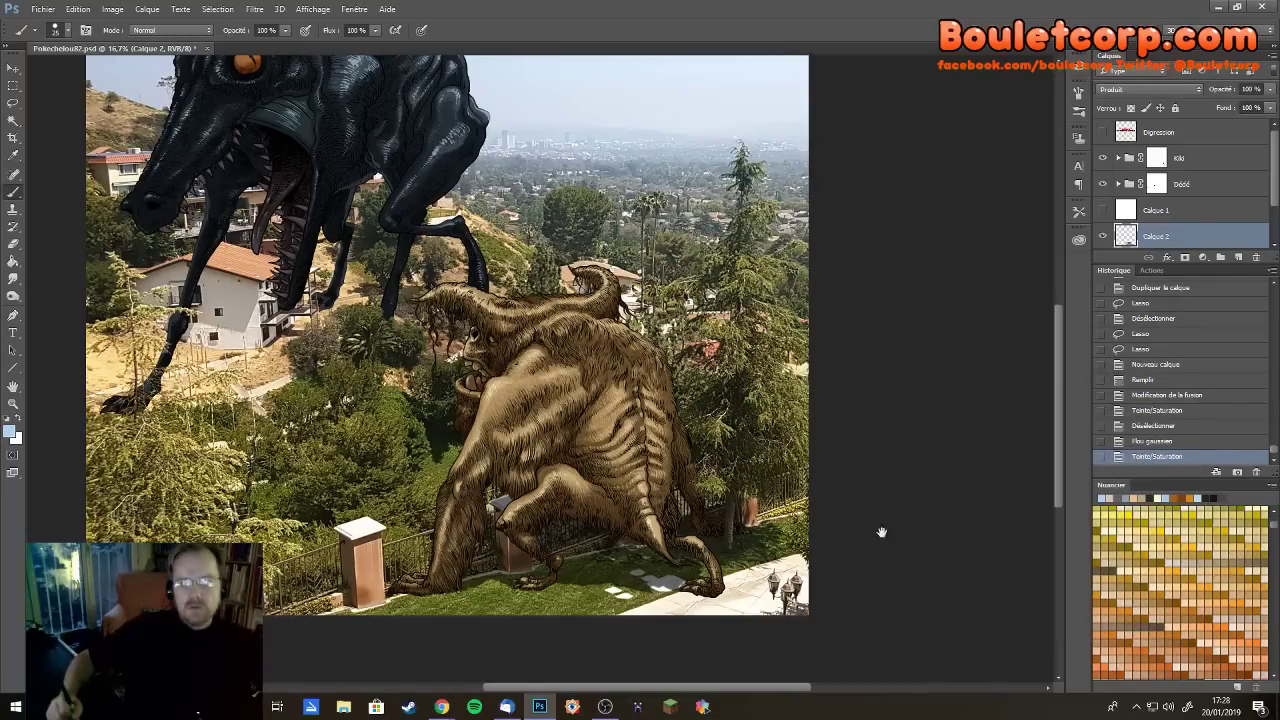
Examine the shadow beneath the brown creature up close, around the rear leg, the stone pillar and the lawn
{"action": "left_click_drag", "start_coordinate": [881, 532], "coordinate": [851, 388]}
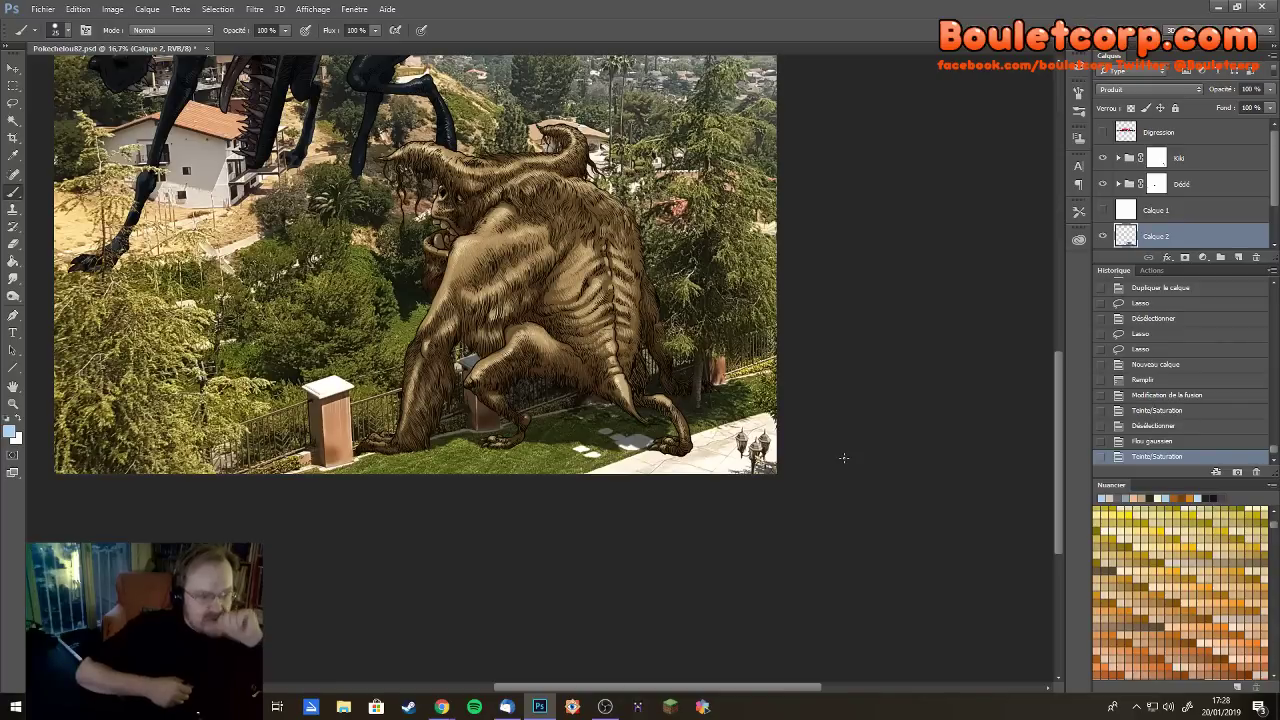
{"action": "scroll", "coordinate": [845, 460], "scroll_direction": "up", "scroll_amount": 1}
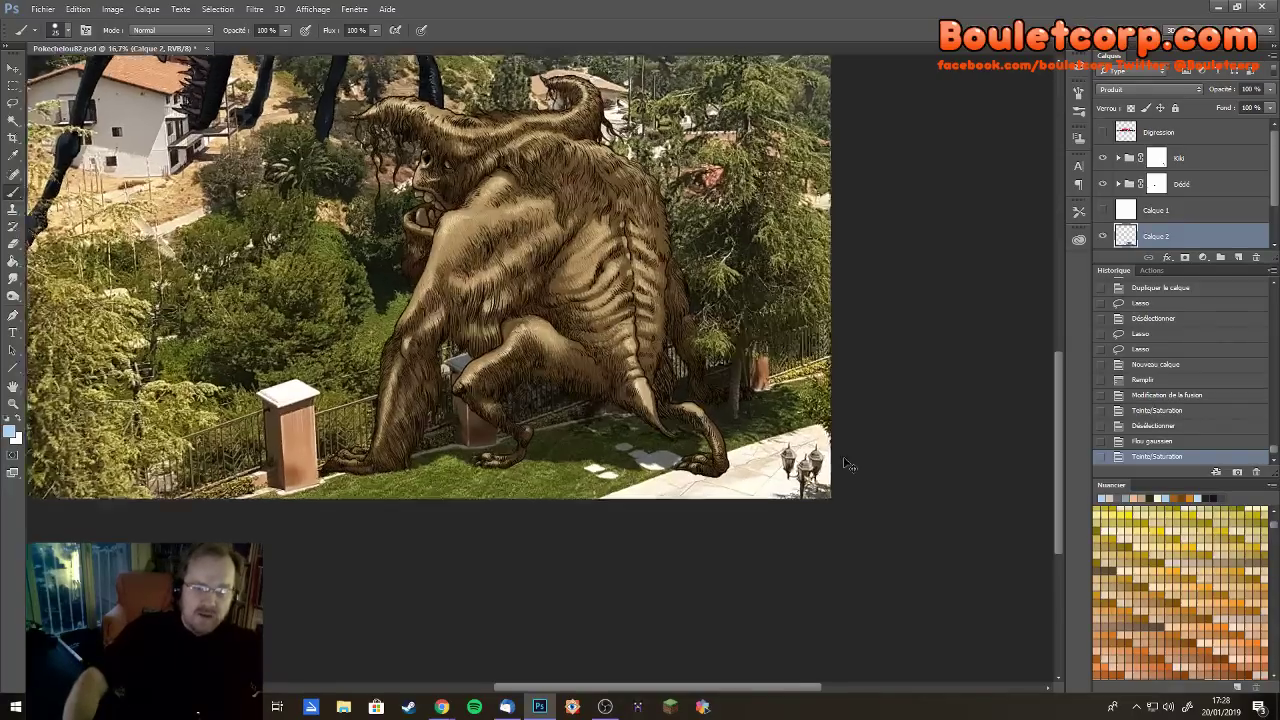
{"action": "scroll", "coordinate": [532, 397], "scroll_direction": "up", "scroll_amount": 4}
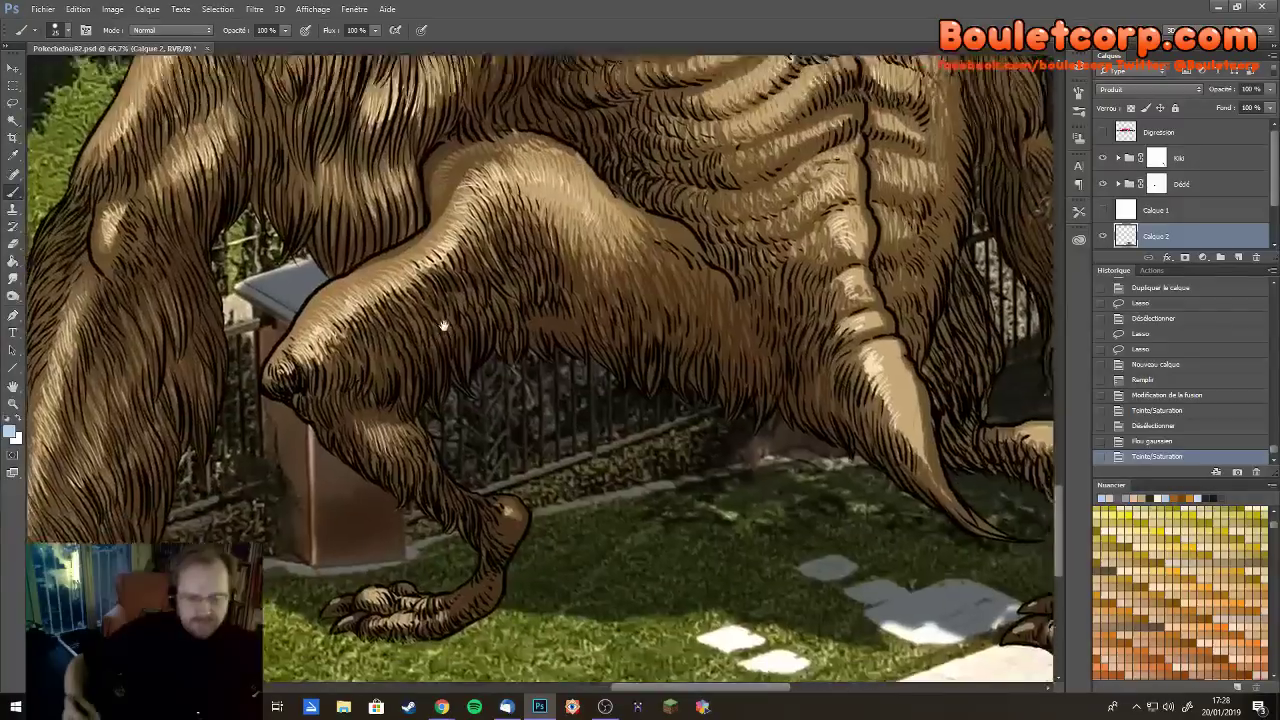
{"action": "scroll", "coordinate": [450, 340], "scroll_direction": "down", "scroll_amount": 1}
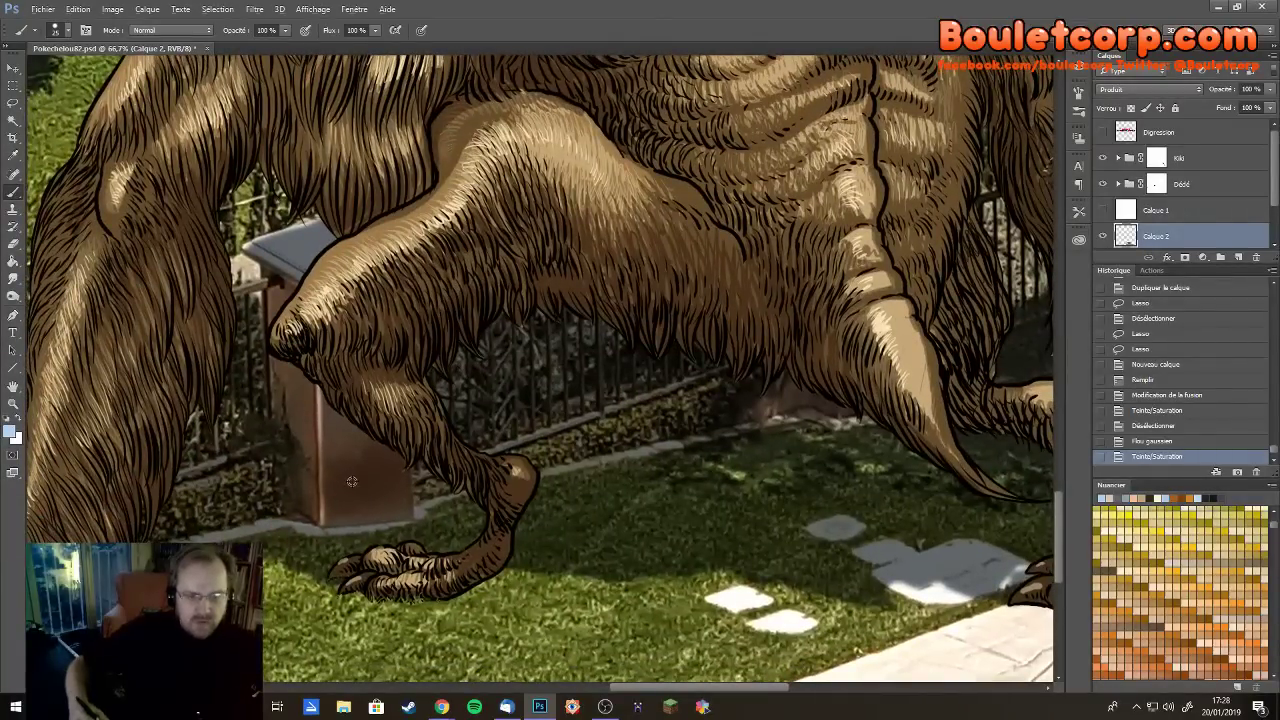
Temporarily hide both background layers to sample the shadow's grey as the brush colour, and restore their visibility
{"action": "key", "text": "d"}
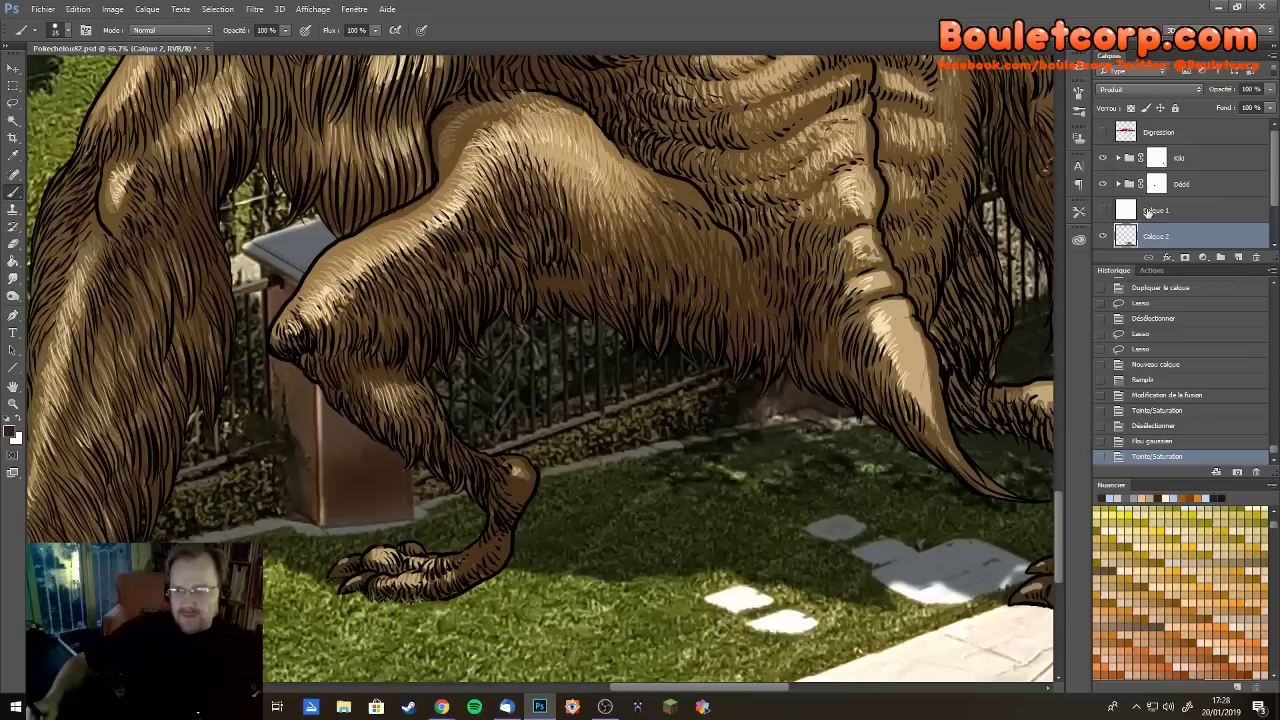
{"action": "scroll", "coordinate": [1130, 210], "scroll_direction": "down", "scroll_amount": 2}
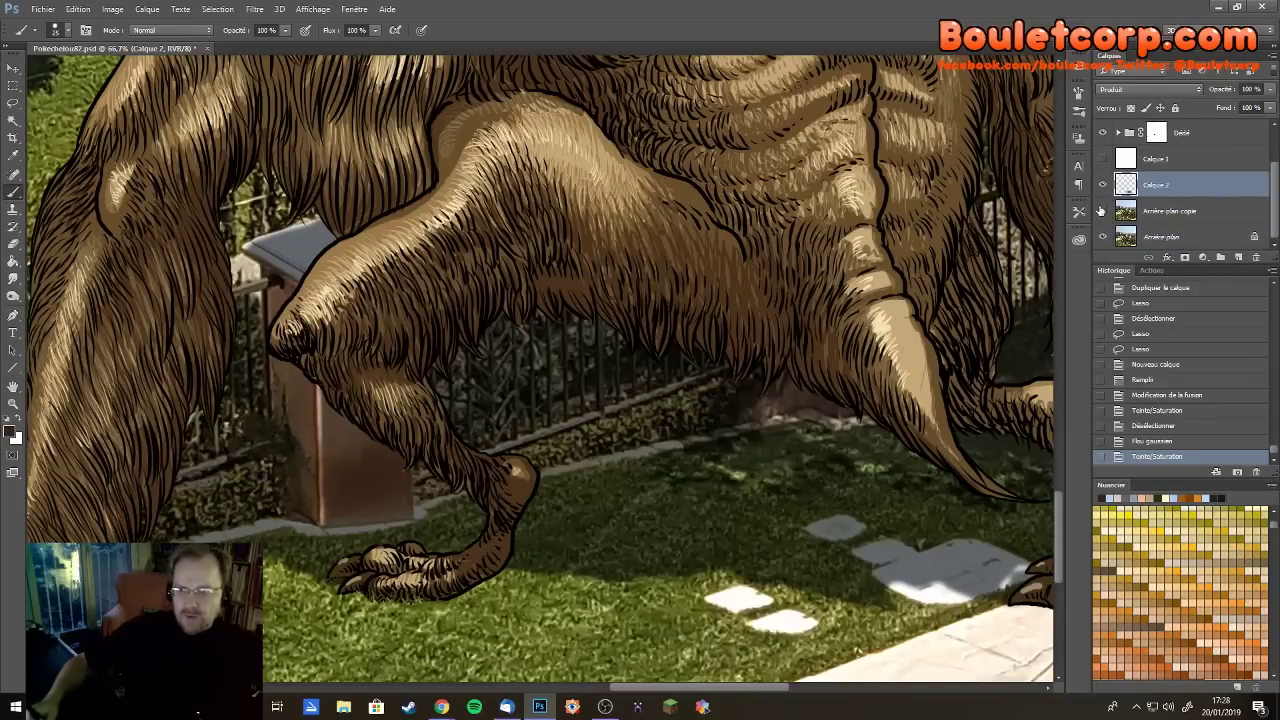
{"action": "left_click", "coordinate": [1103, 237]}
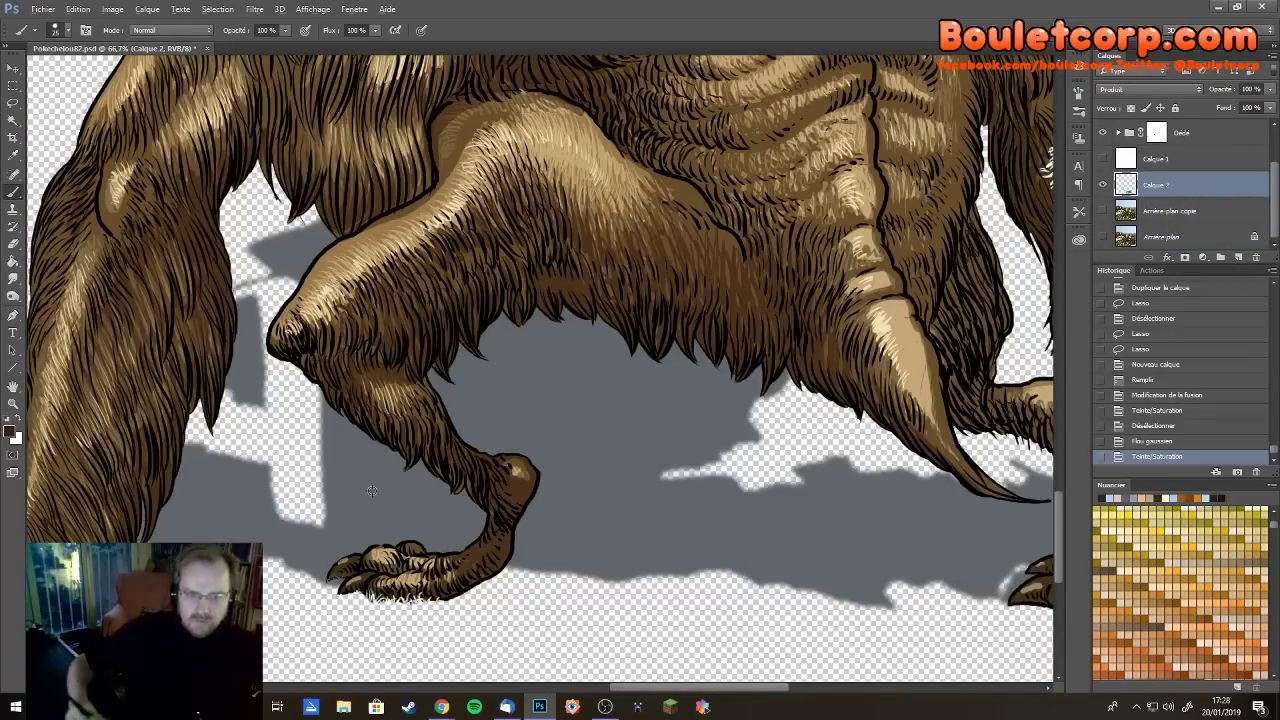
{"action": "left_click", "coordinate": [1103, 210]}
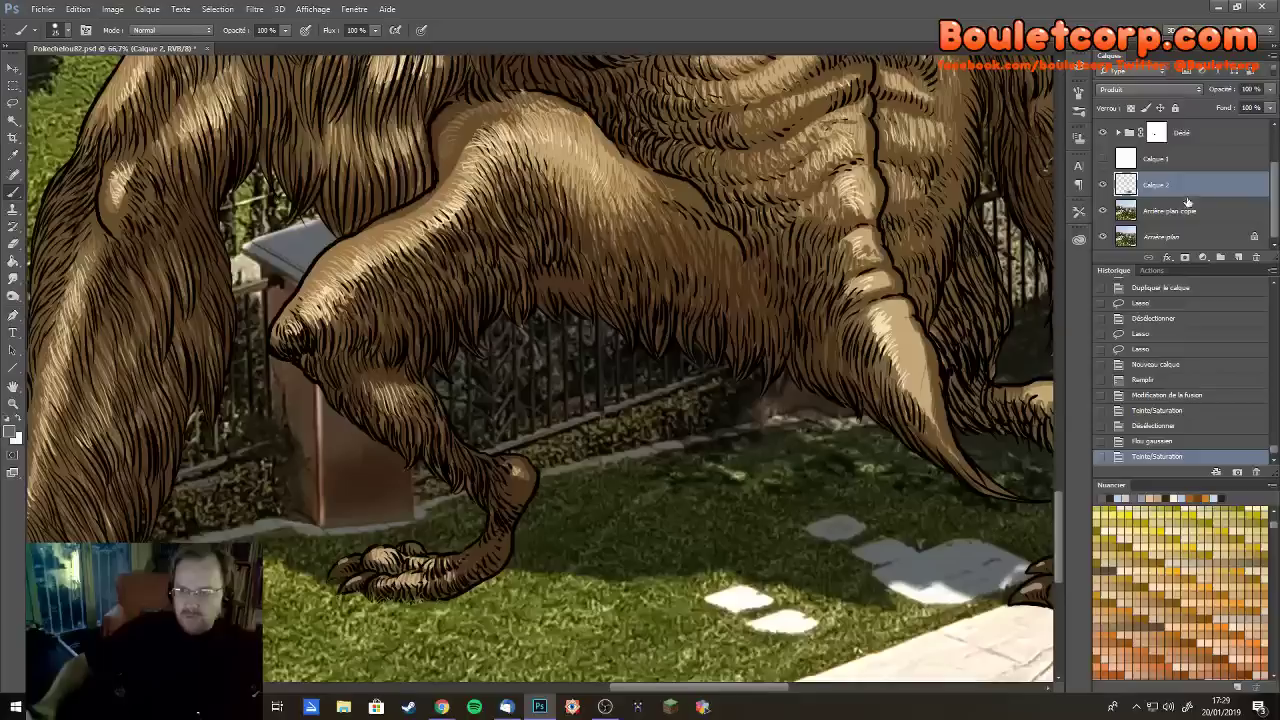
{"action": "scroll", "coordinate": [1268, 203], "scroll_direction": "up", "scroll_amount": 2}
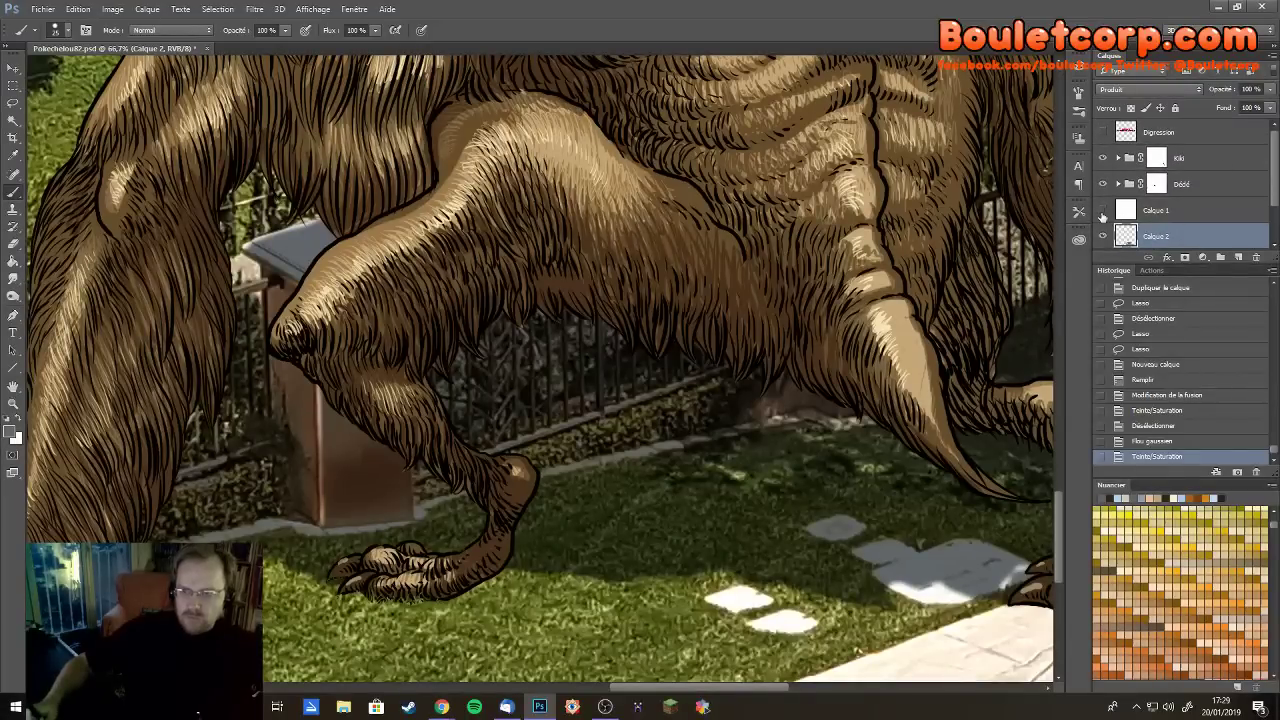
{"action": "left_click", "coordinate": [1102, 210]}
{"action": "left_click", "coordinate": [1103, 210]}
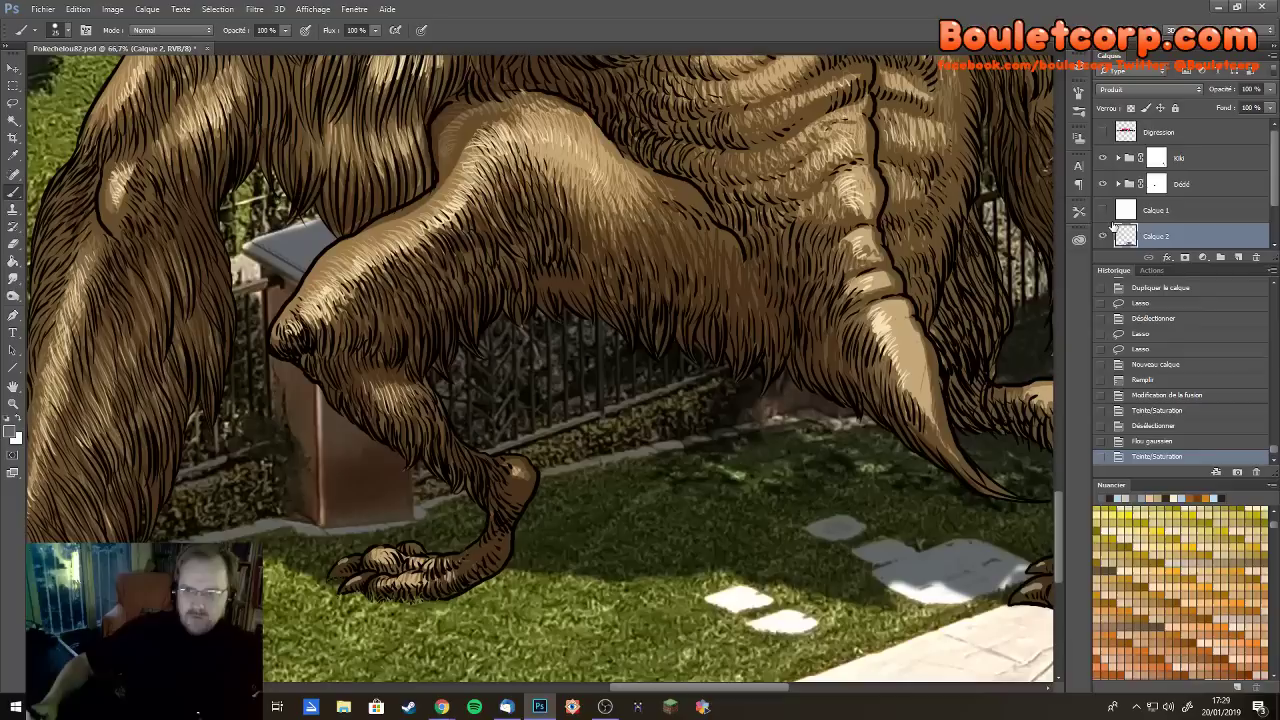
Brush the sampled shadow grey along the bare vertical edge of the stone pillar behind the brown creature's rear leg
{"action": "left_click", "coordinate": [325, 524]}
{"action": "left_click_drag", "start_coordinate": [325, 522], "coordinate": [316, 387]}
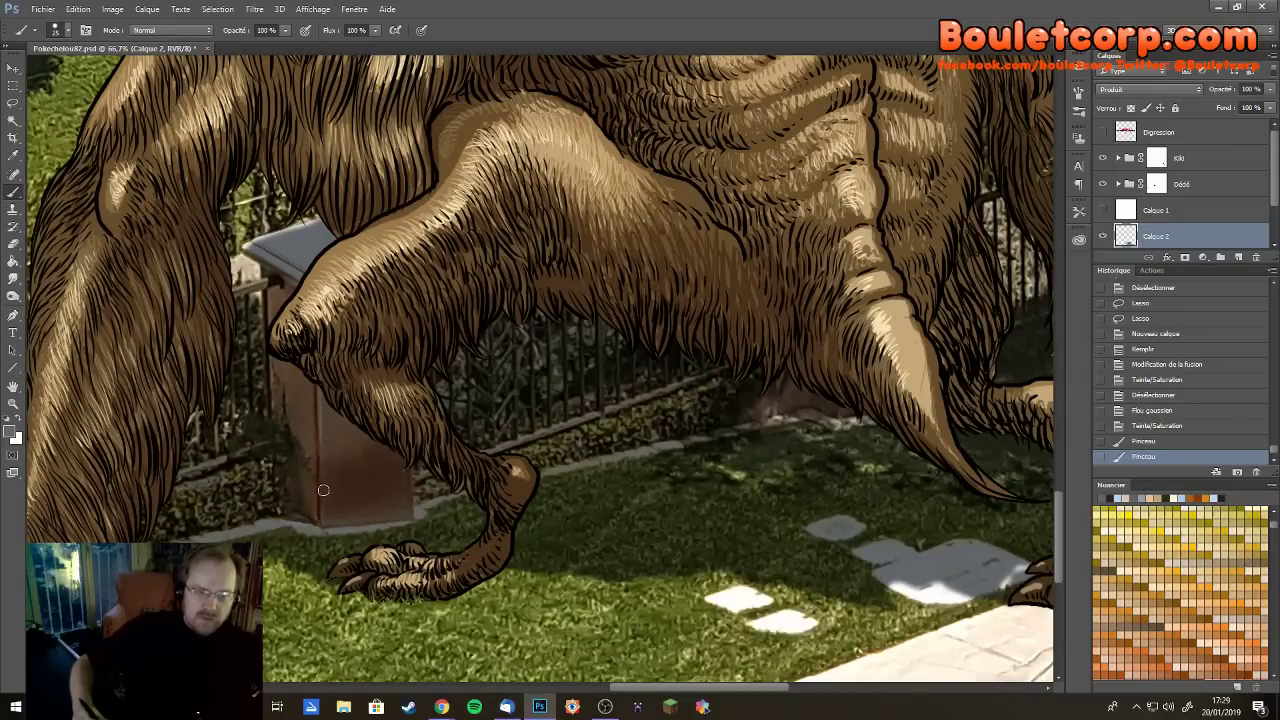
{"action": "left_click_drag", "start_coordinate": [322, 512], "coordinate": [40, 515]}
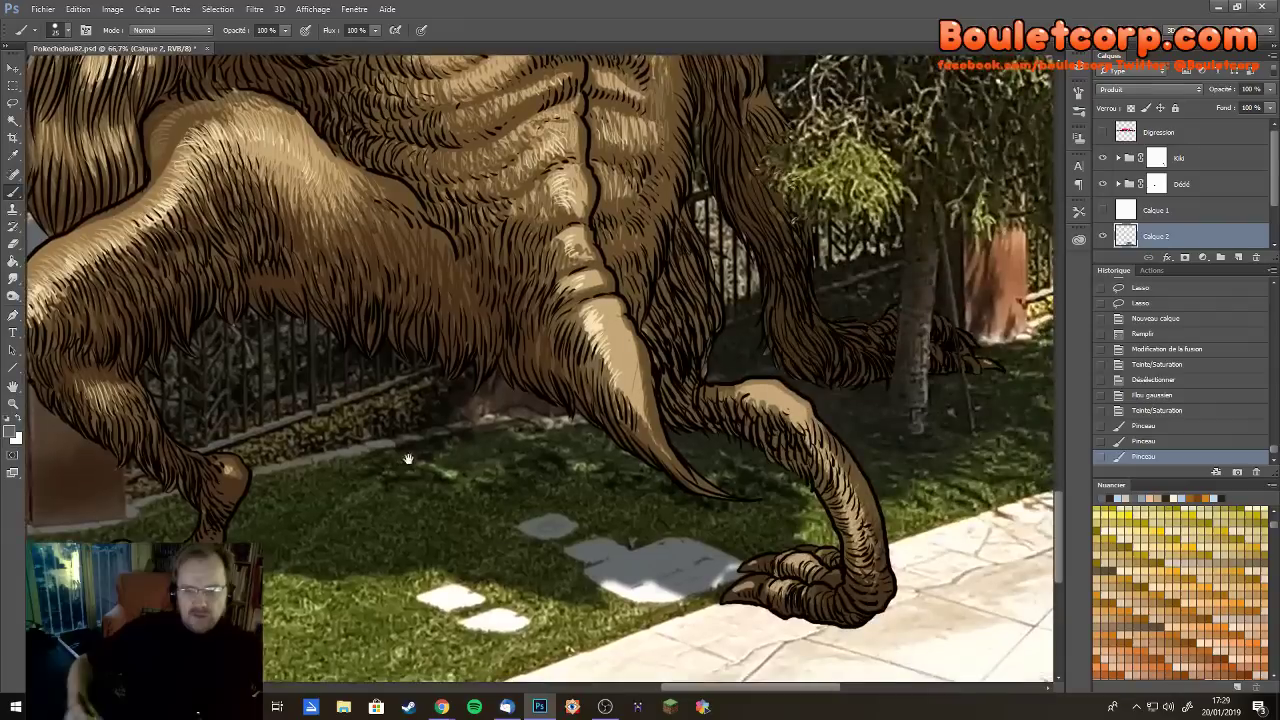
Paint the shadow over the unshaded edges of the pillar cap behind the brown creature's knee
{"action": "scroll", "coordinate": [1274, 190], "scroll_direction": "down", "scroll_amount": 3}
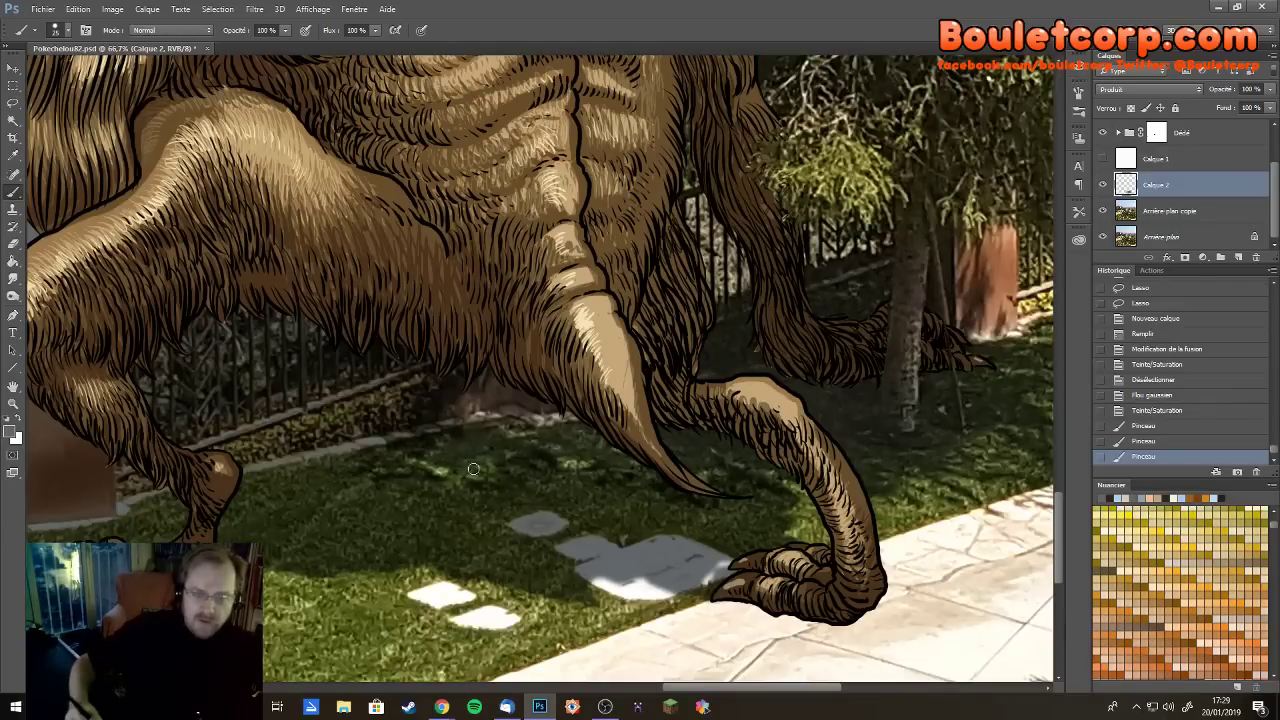
{"action": "key", "text": "ctrl+minus"}
{"action": "key", "text": "ctrl+minus"}
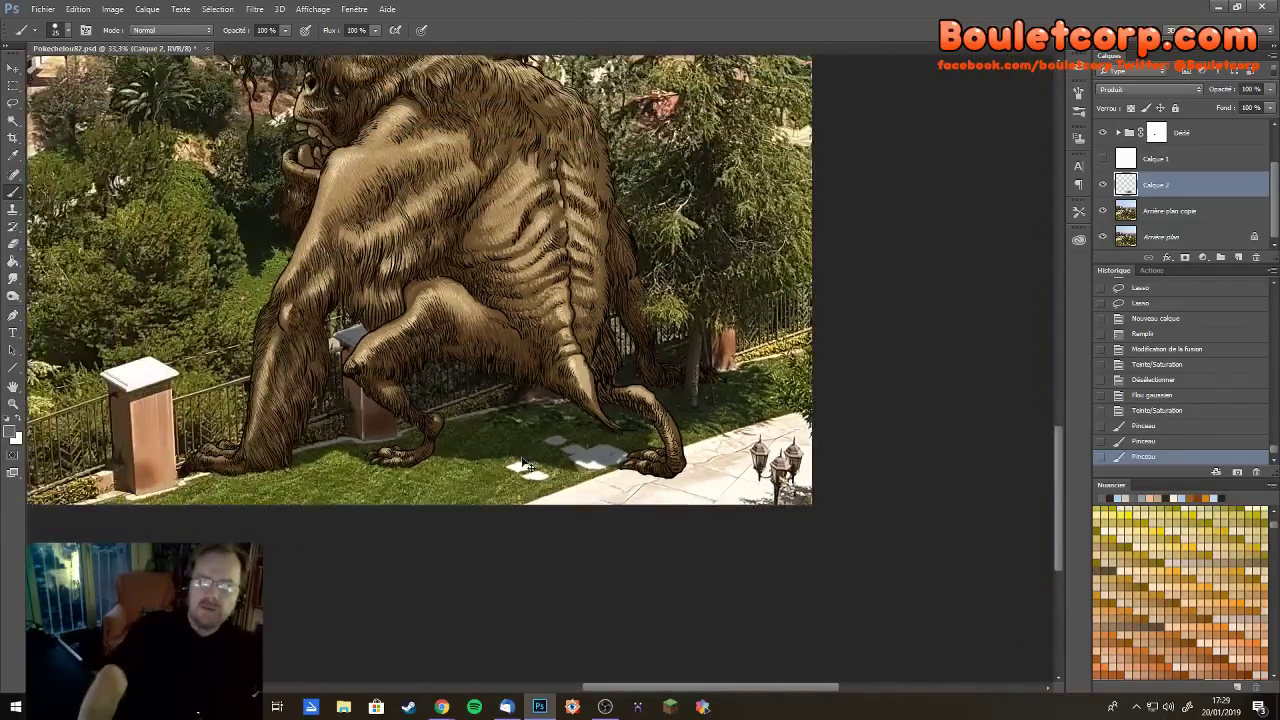
{"action": "key", "text": "ctrl+minus"}
{"action": "key", "text": "ctrl+plus"}
{"action": "key", "text": "ctrl+plus"}
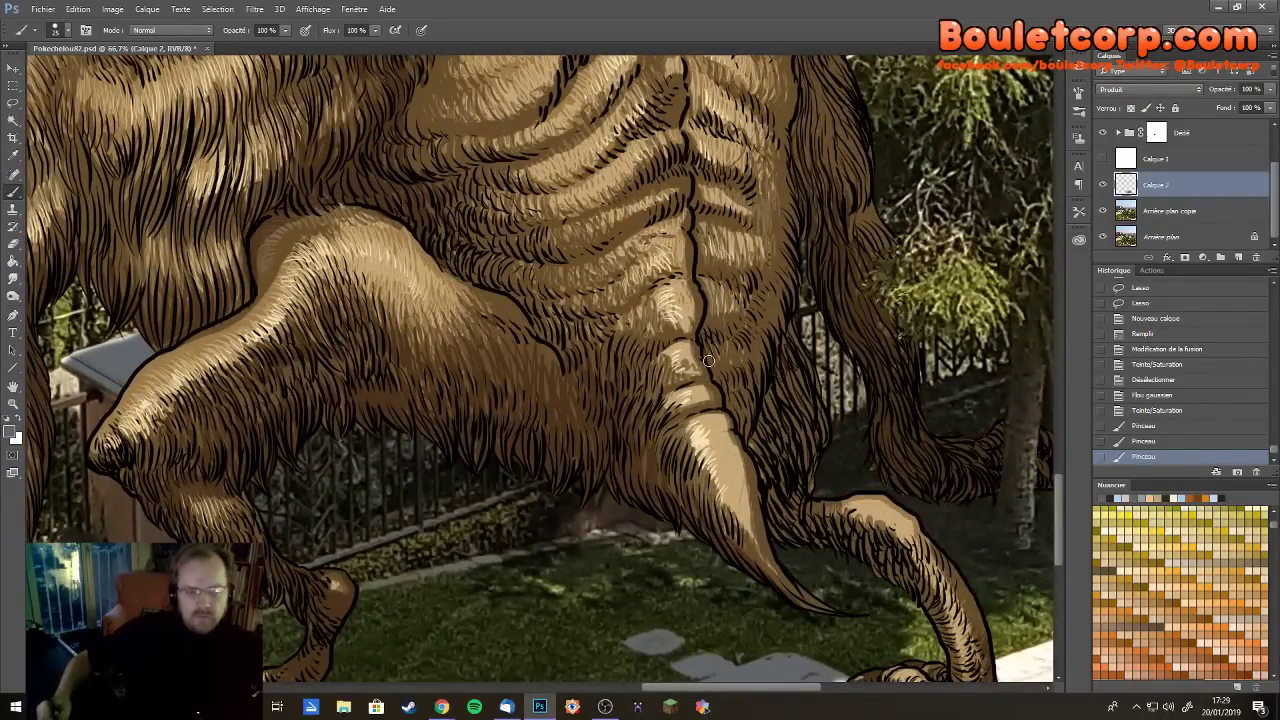
{"action": "scroll", "coordinate": [571, 409], "scroll_direction": "left", "scroll_amount": 5}
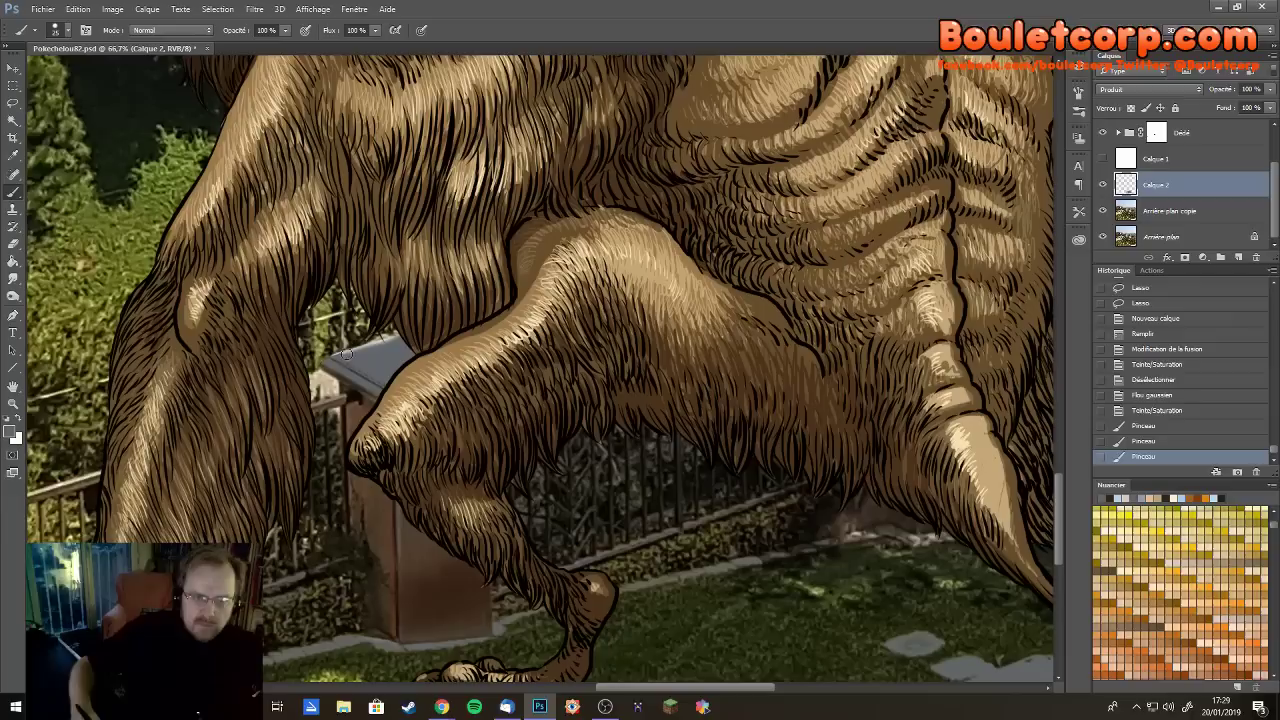
{"action": "mouse_move", "coordinate": [357, 341]}
{"action": "left_mouse_down"}
{"action": "mouse_move", "coordinate": [352, 350]}
{"action": "mouse_move", "coordinate": [412, 358]}
{"action": "left_mouse_up"}
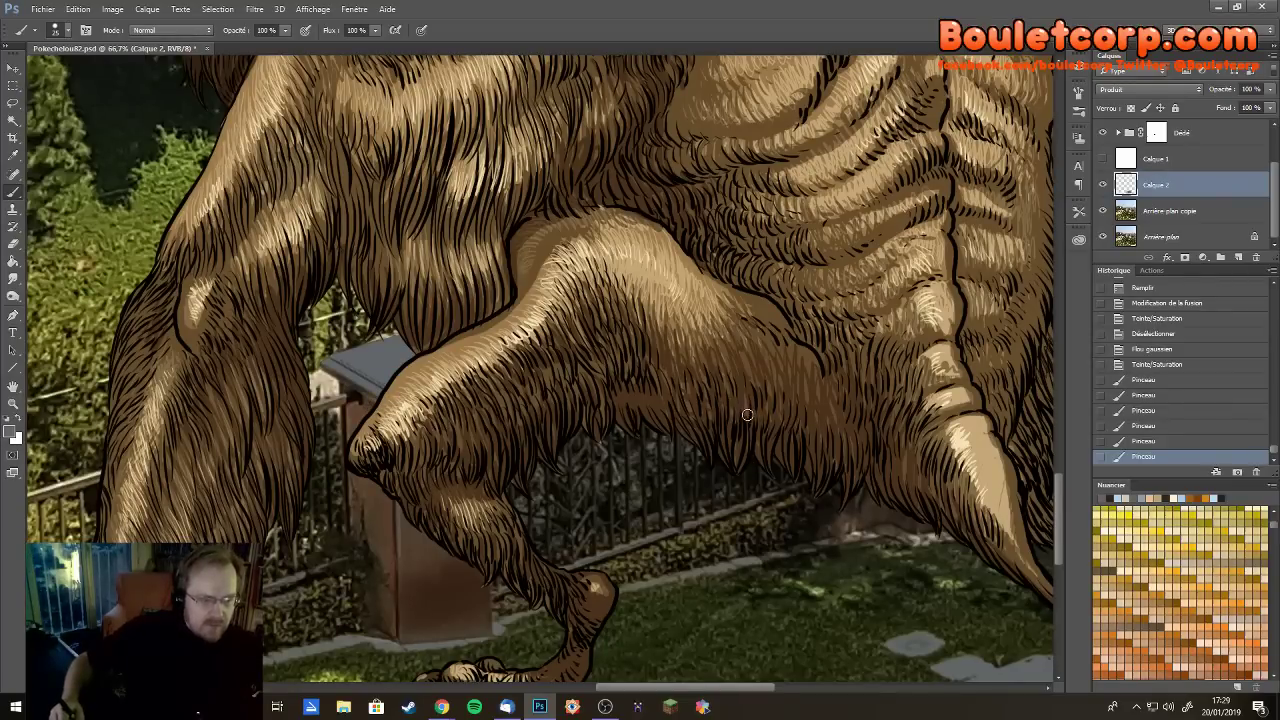
Extend the painted shadow onto the fence post and railing beside the brown creature's front arm
{"action": "mouse_move", "coordinate": [754, 427]}
{"action": "left_mouse_down"}
{"action": "mouse_move", "coordinate": [694, 386]}
{"action": "mouse_move", "coordinate": [670, 402]}
{"action": "left_mouse_up"}
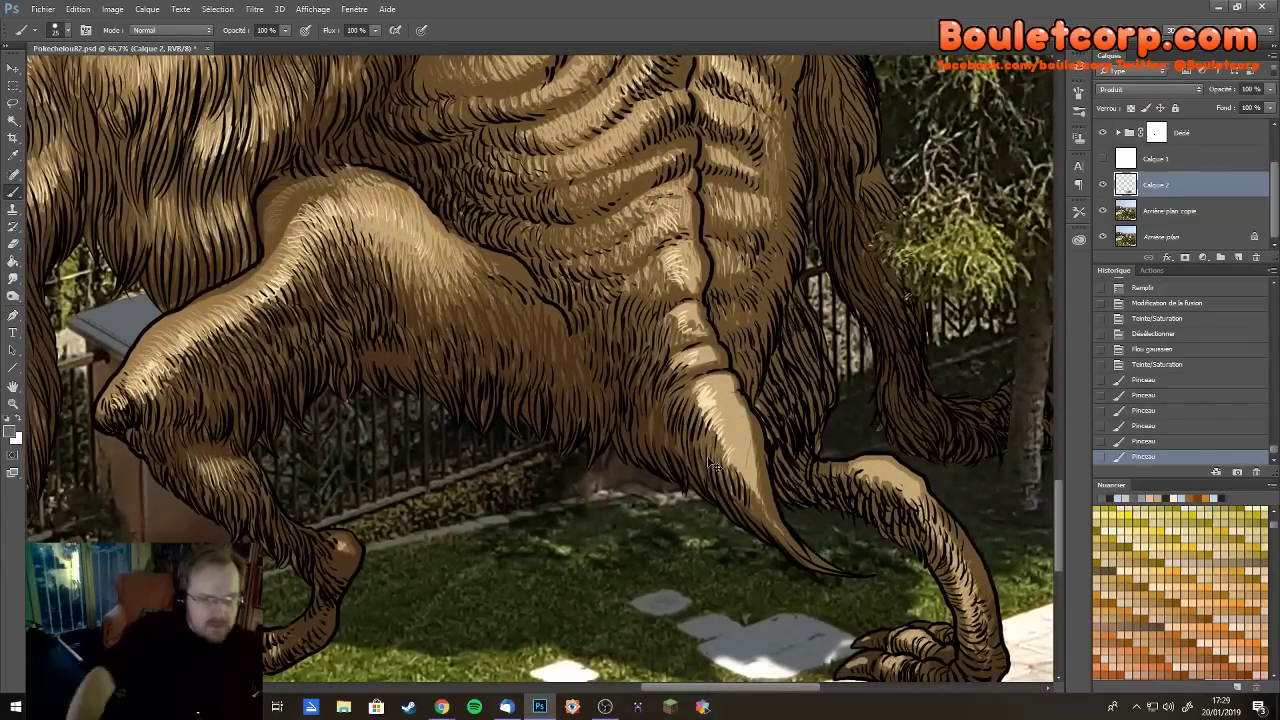
{"action": "scroll", "coordinate": [710, 460], "scroll_direction": "down", "scroll_amount": 1}
{"action": "scroll", "coordinate": [710, 463], "scroll_direction": "down", "scroll_amount": 1}
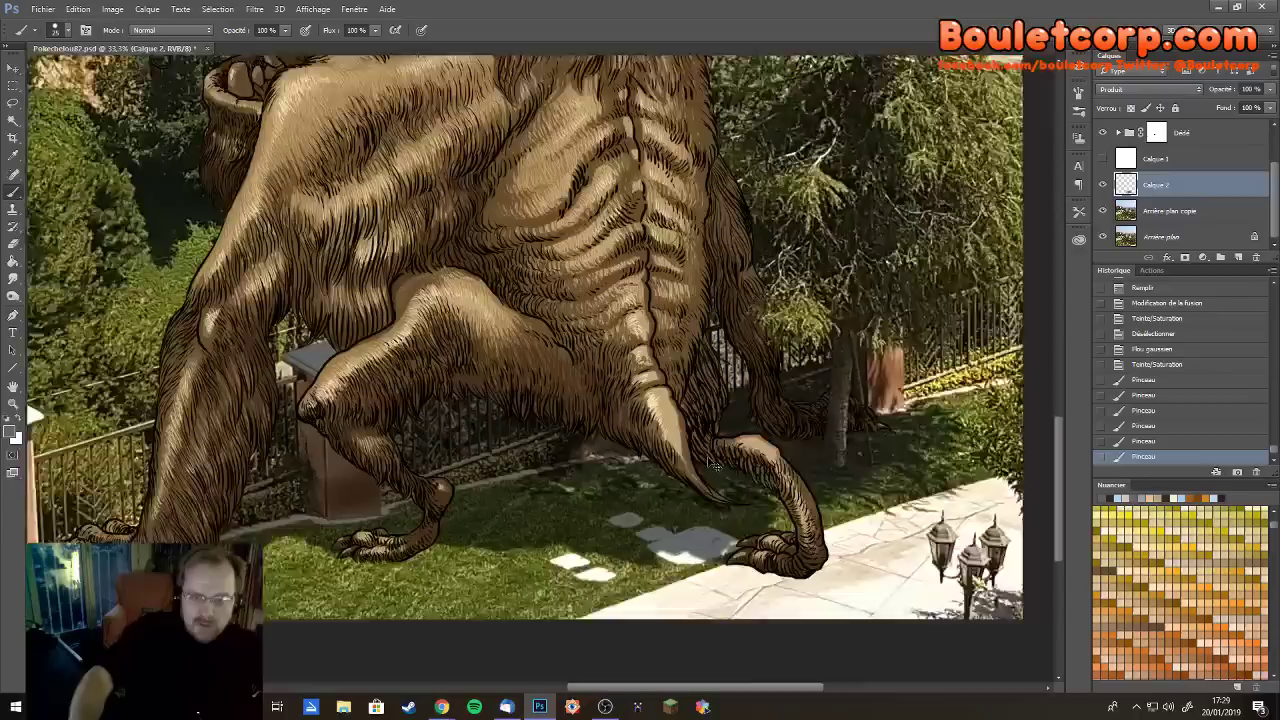
{"action": "scroll", "coordinate": [640, 420], "scroll_direction": "up", "scroll_amount": 1}
{"action": "left_click_drag", "start_coordinate": [605, 428], "coordinate": [806, 423]}
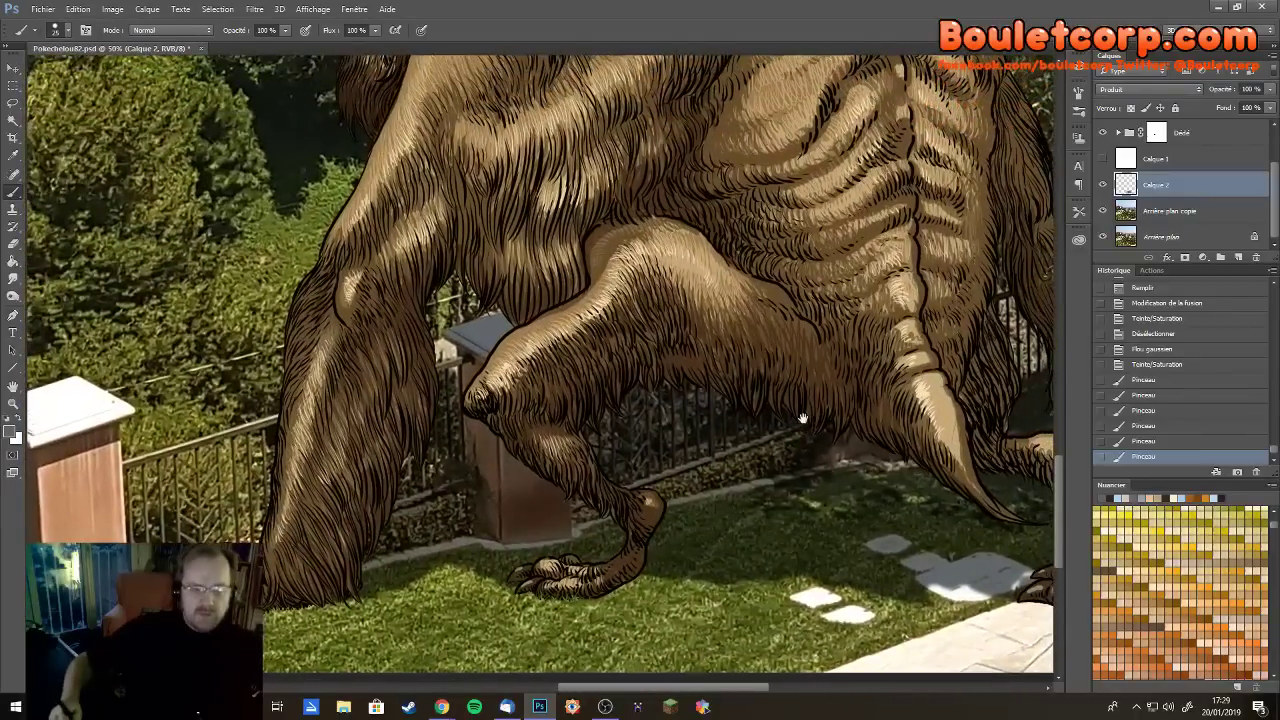
{"action": "scroll", "coordinate": [806, 437], "scroll_direction": "down", "scroll_amount": 4}
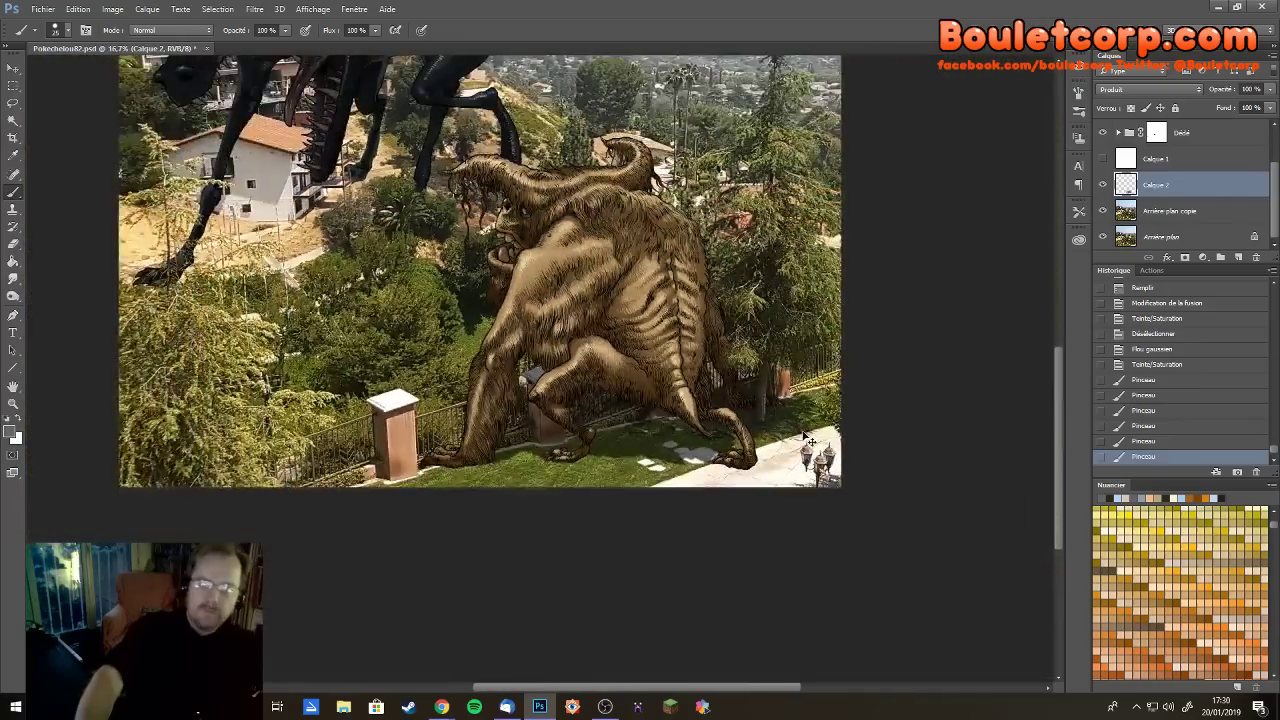
{"action": "scroll", "coordinate": [806, 437], "scroll_direction": "up", "scroll_amount": 4}
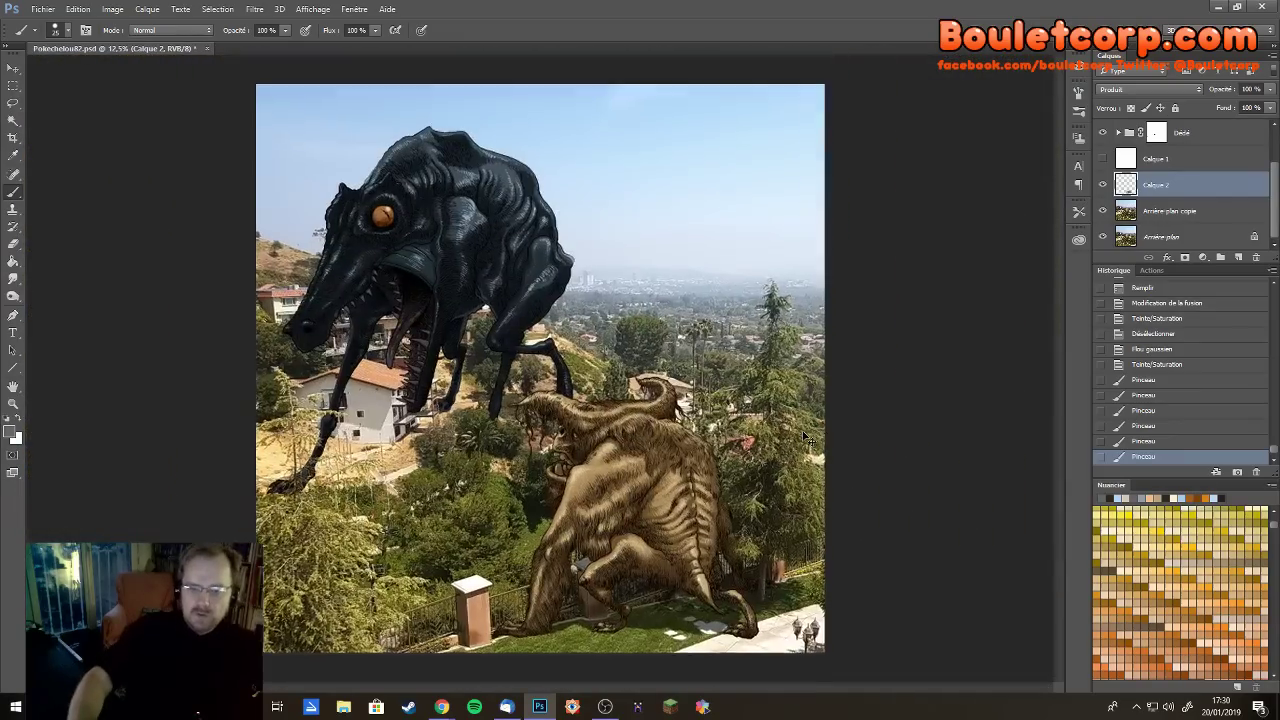
{"action": "scroll", "coordinate": [802, 432], "scroll_direction": "down", "scroll_amount": 10}
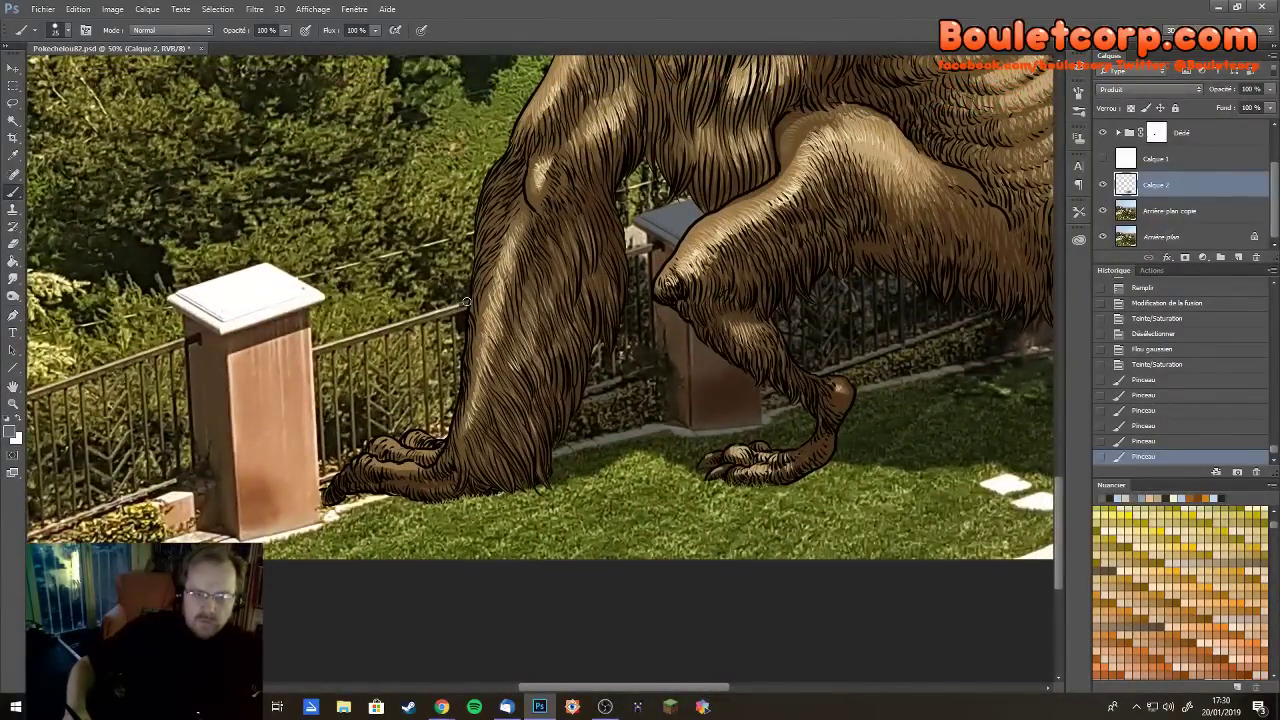
{"action": "left_click_drag", "start_coordinate": [469, 301], "coordinate": [472, 340]}
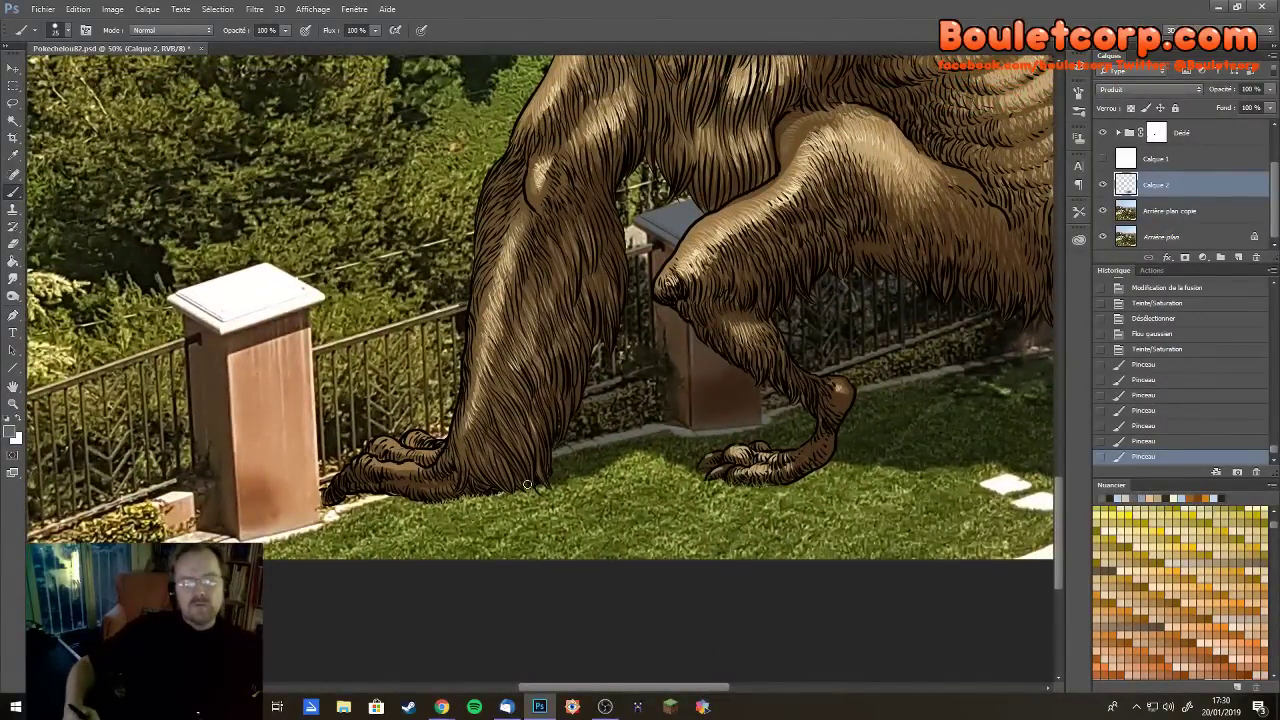
Merge the shadow layer Calque 2 down into the Arrière-plan copie layer
{"action": "scroll", "coordinate": [535, 478], "scroll_direction": "down", "scroll_amount": 3}
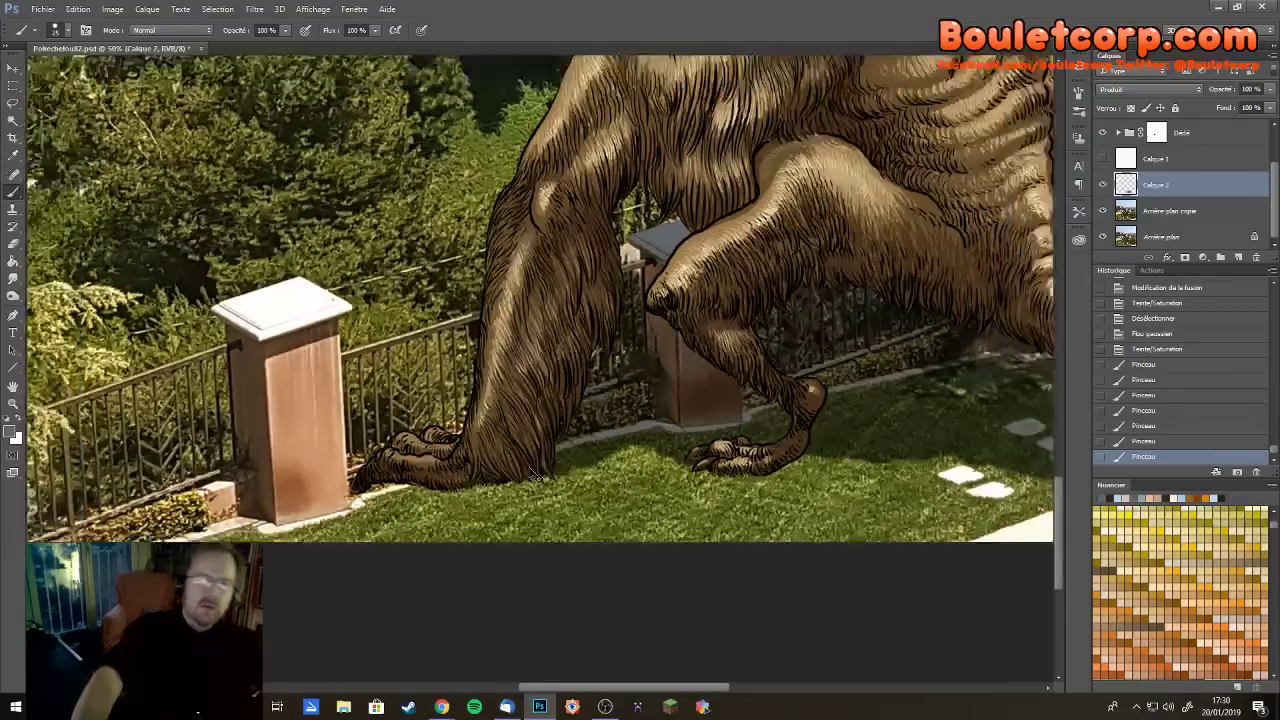
{"action": "scroll", "coordinate": [529, 467], "scroll_direction": "up", "scroll_amount": 2}
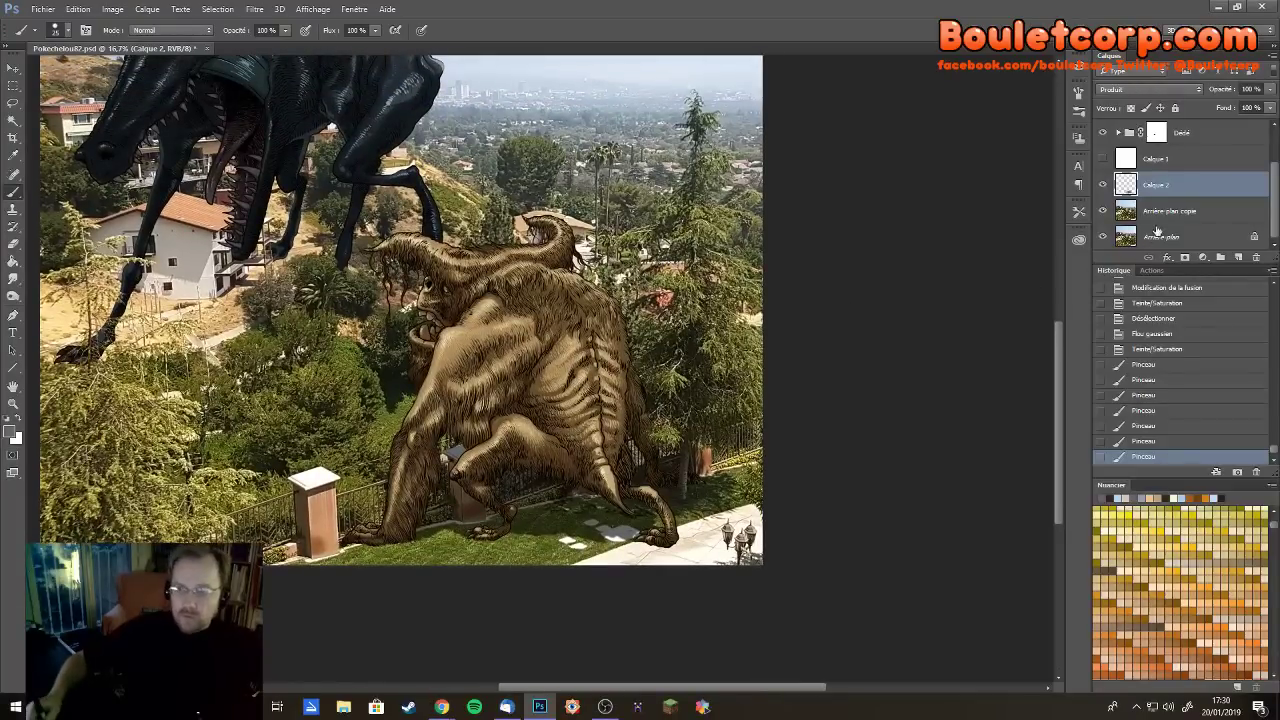
{"action": "key", "text": "ctrl+e"}
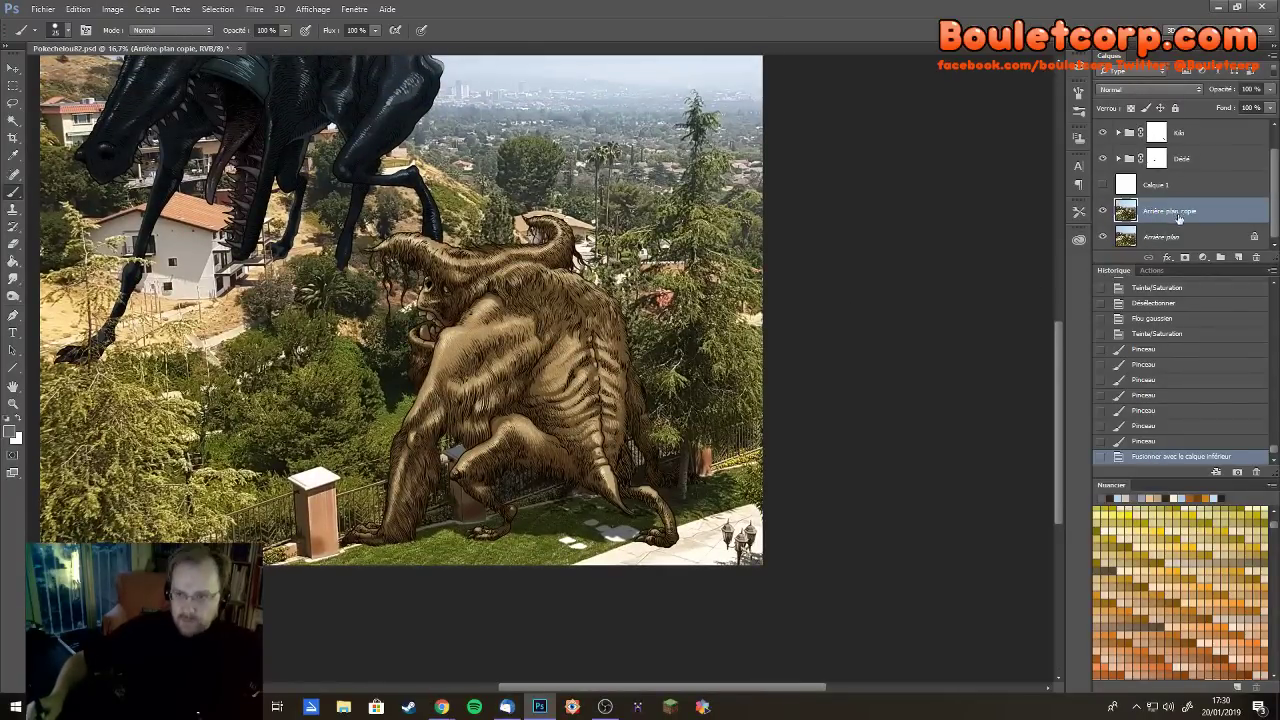
Clone shaded grass over the uneven patches of lawn near the kerb beneath the brown creature with the Clone Stamp
{"action": "scroll", "coordinate": [822, 376], "scroll_direction": "up", "scroll_amount": 4}
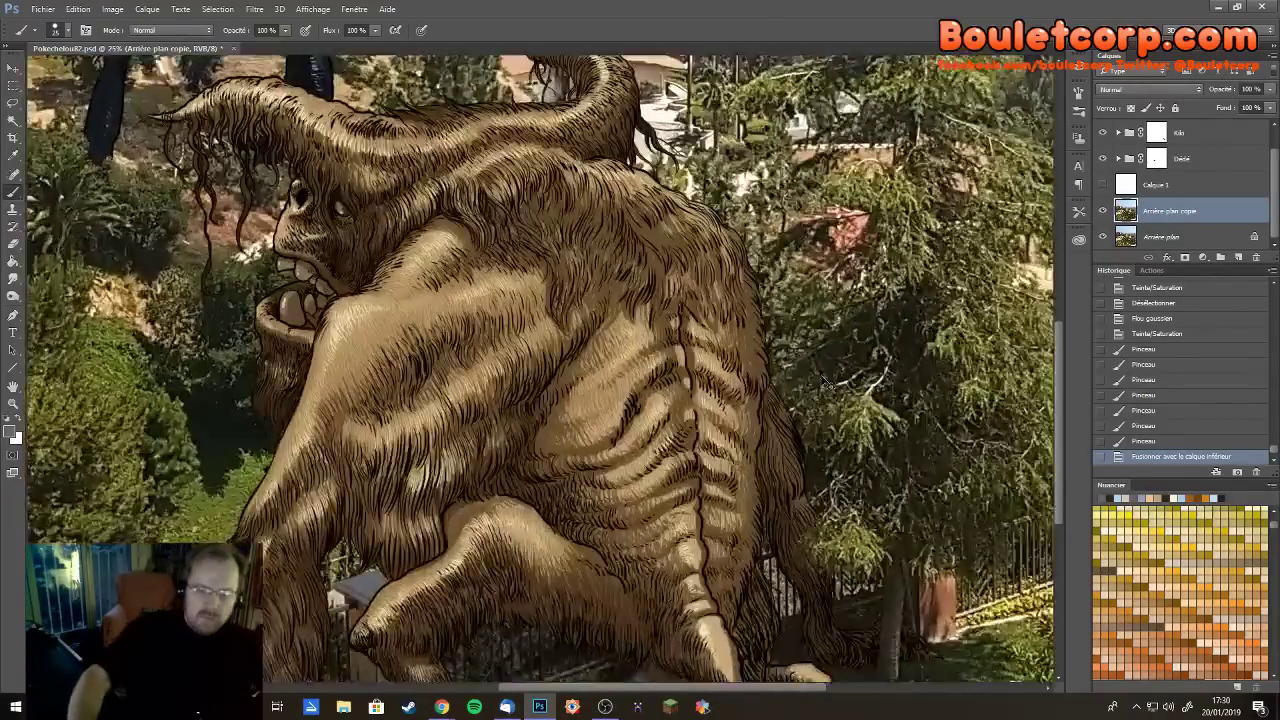
{"action": "scroll", "coordinate": [819, 376], "scroll_direction": "down", "scroll_amount": 10}
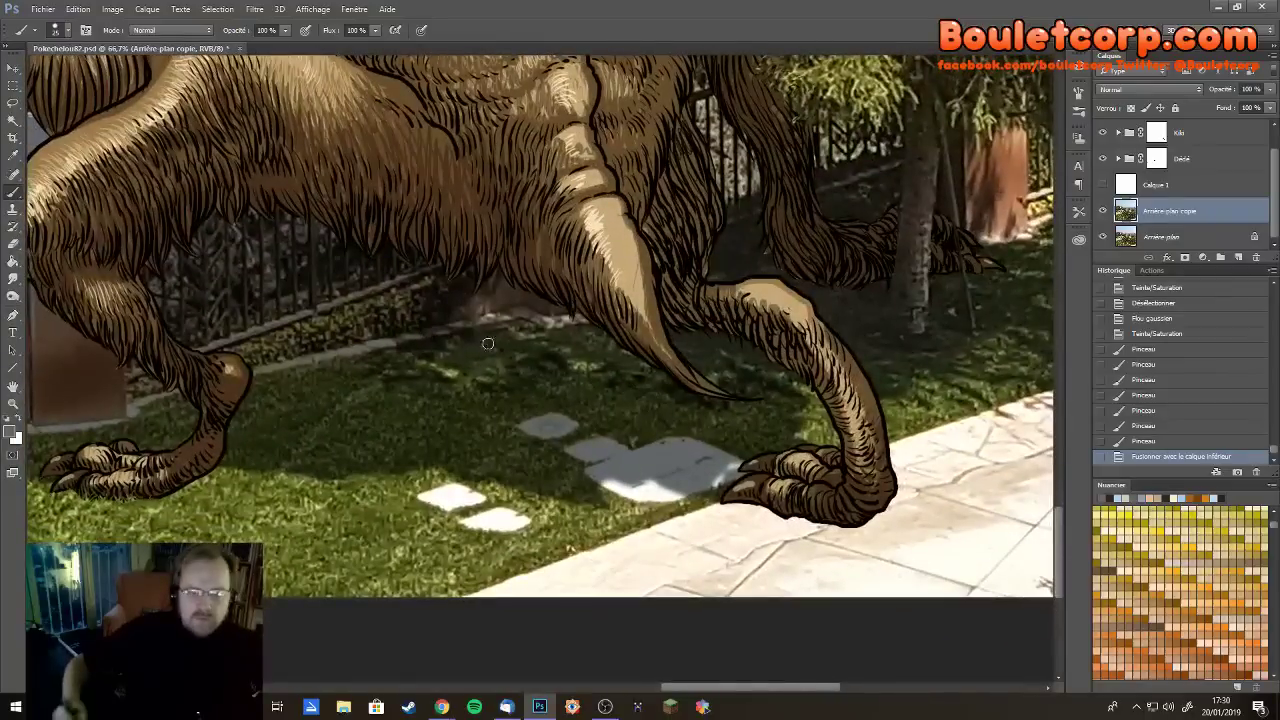
{"action": "key", "text": "s"}
{"action": "key", "text": "alt"}
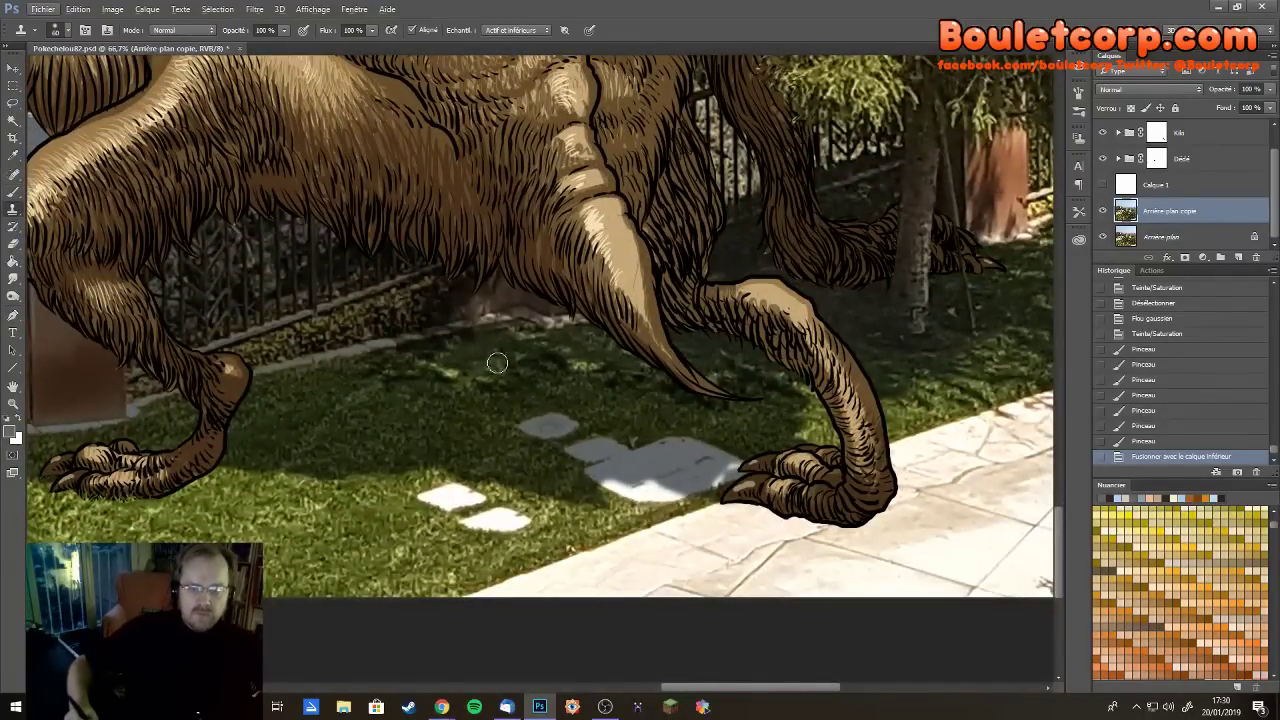
{"action": "key", "text": "alt"}
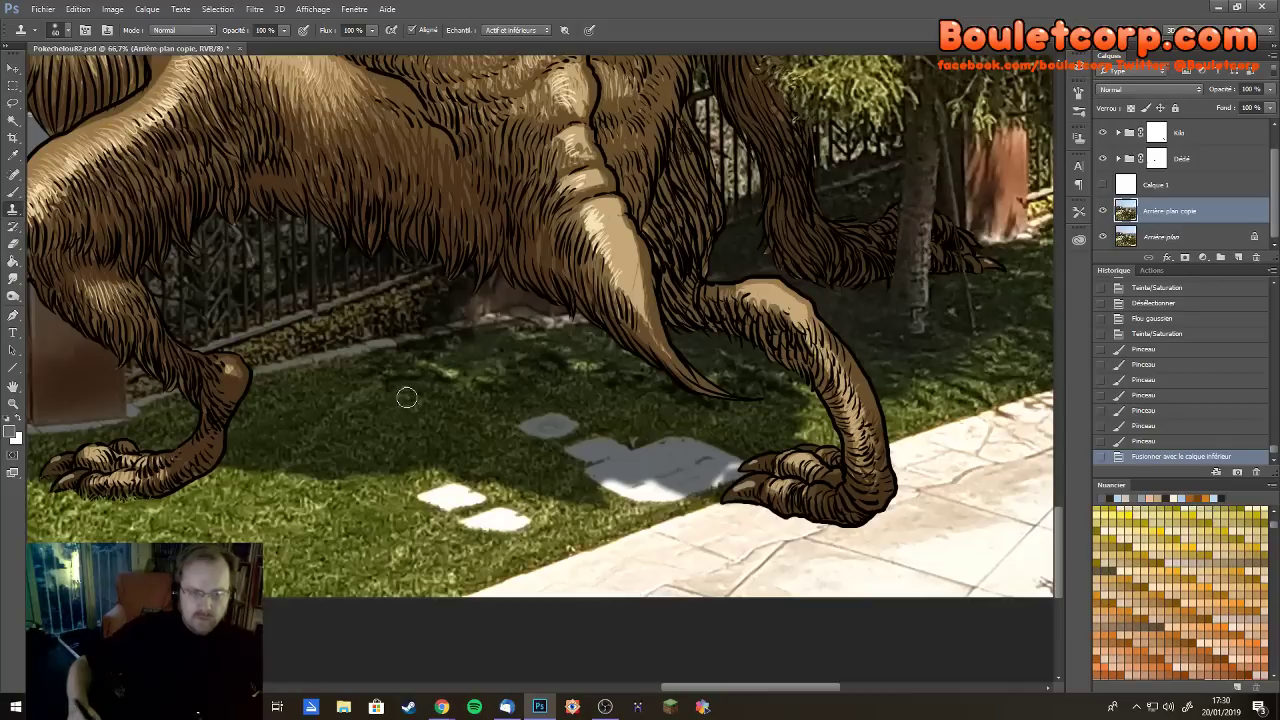
{"action": "left_click", "coordinate": [383, 428], "text": "alt"}
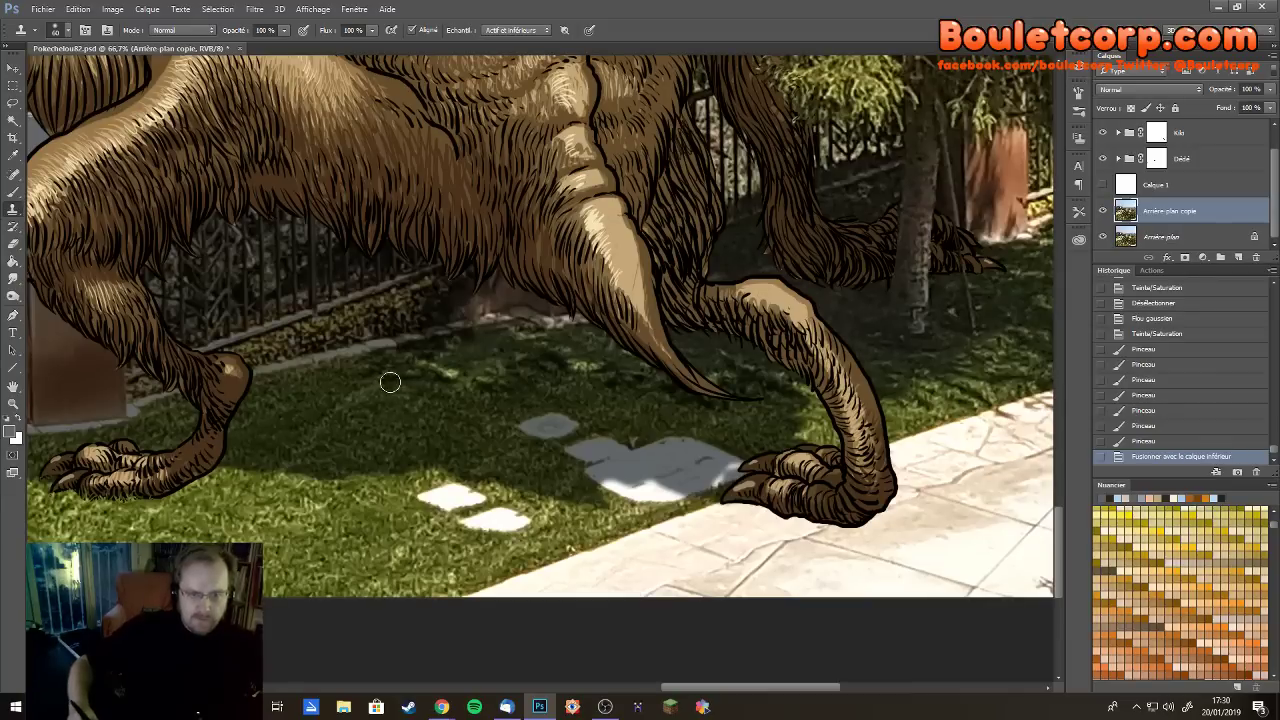
{"action": "left_click_drag", "start_coordinate": [389, 380], "coordinate": [404, 420]}
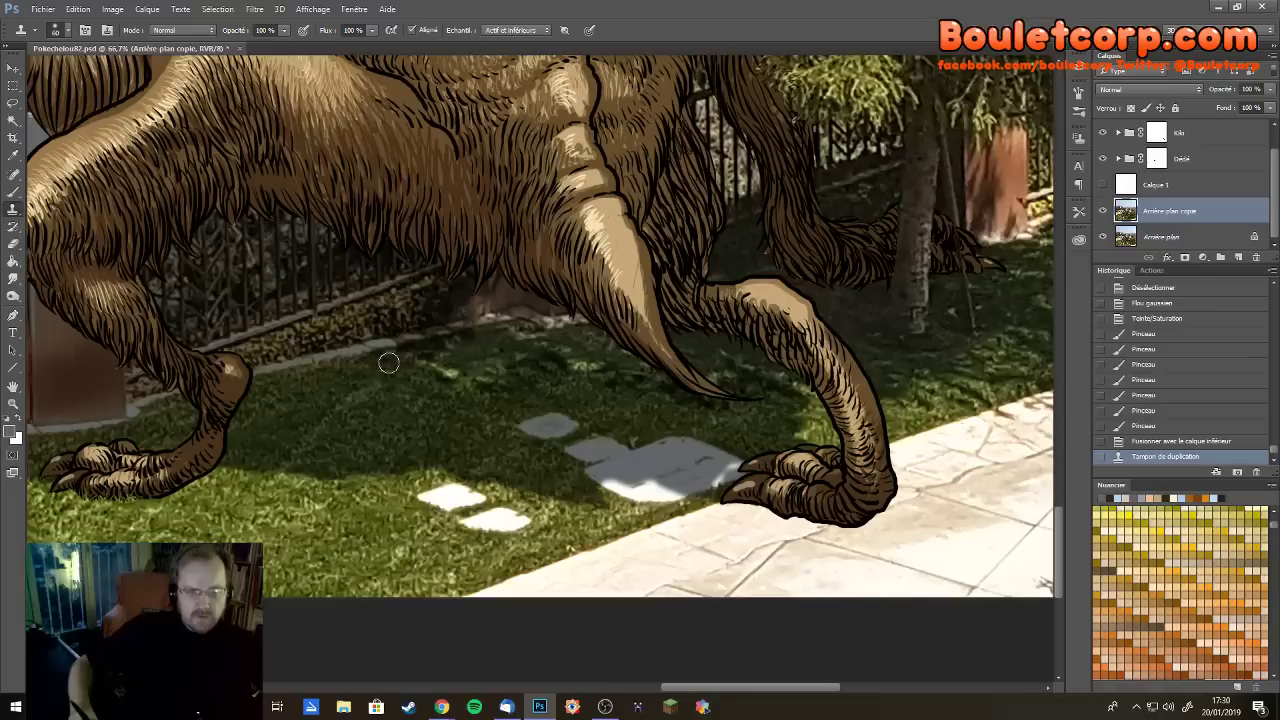
{"action": "left_click_drag", "start_coordinate": [400, 361], "coordinate": [412, 357]}
{"action": "left_click", "coordinate": [426, 355]}
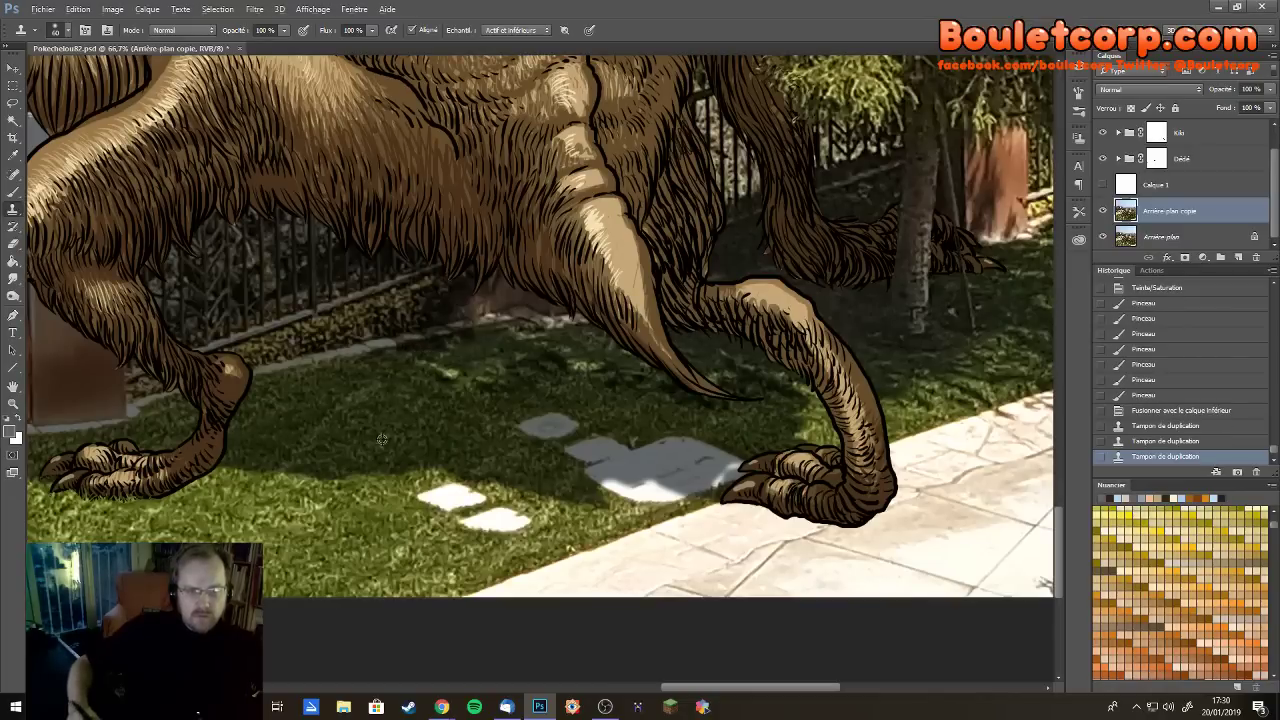
{"action": "left_click", "coordinate": [488, 368]}
Try cloning a patch of the stone paving onto the lawn beside the rear foot, and undo it
{"action": "key", "text": "alt"}
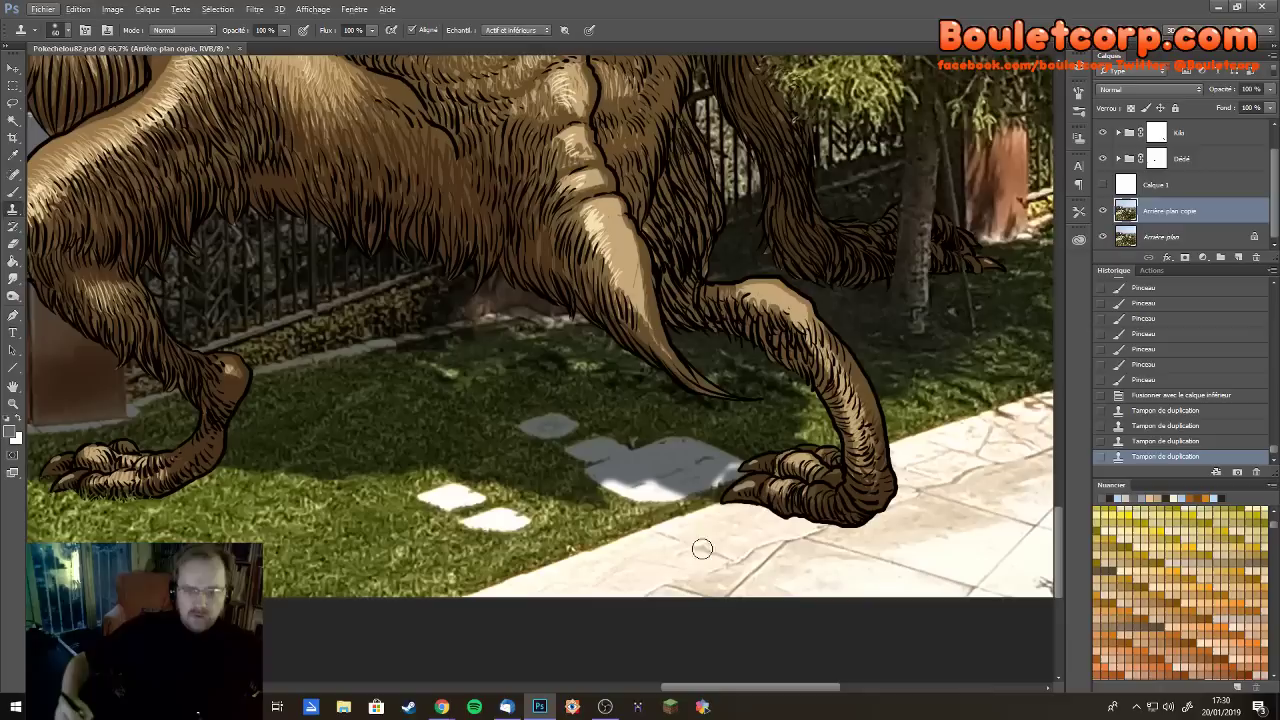
{"action": "key", "text": "alt"}
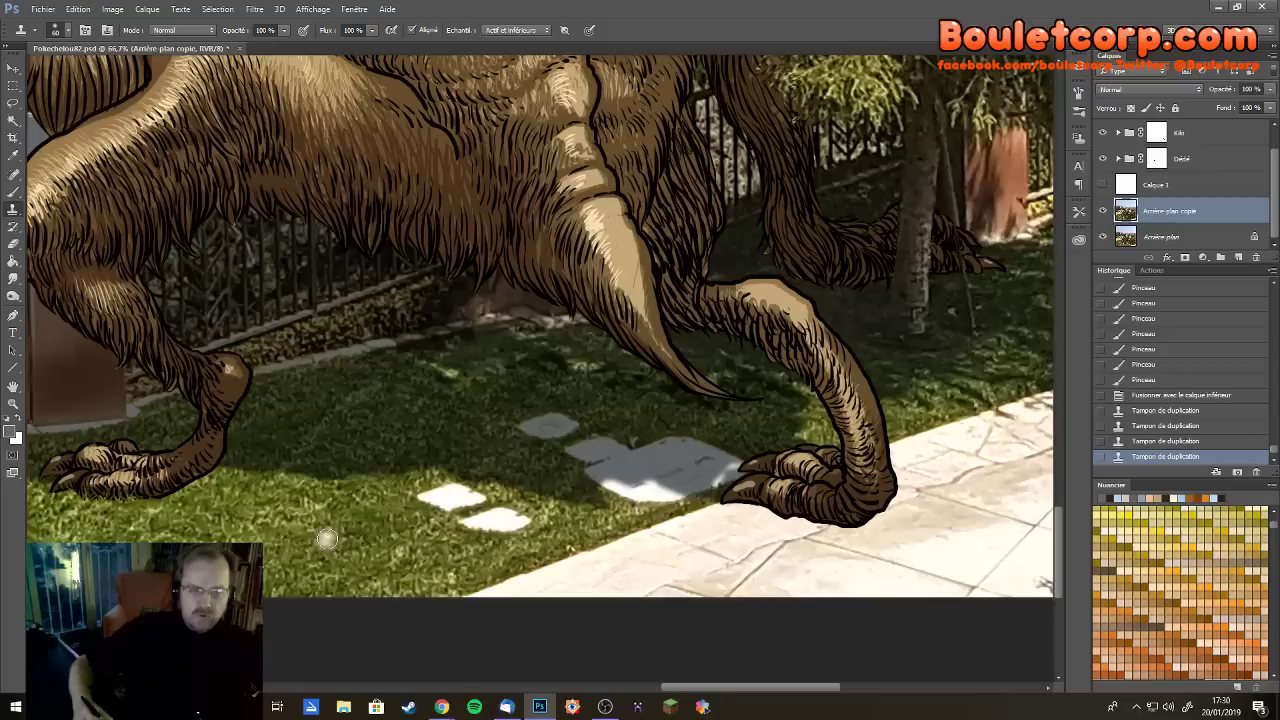
{"action": "mouse_move", "coordinate": [330, 525]}
{"action": "left_mouse_down"}
{"action": "mouse_move", "coordinate": [292, 554]}
{"action": "mouse_move", "coordinate": [337, 572]}
{"action": "mouse_move", "coordinate": [365, 549]}
{"action": "mouse_move", "coordinate": [323, 526]}
{"action": "left_mouse_up"}
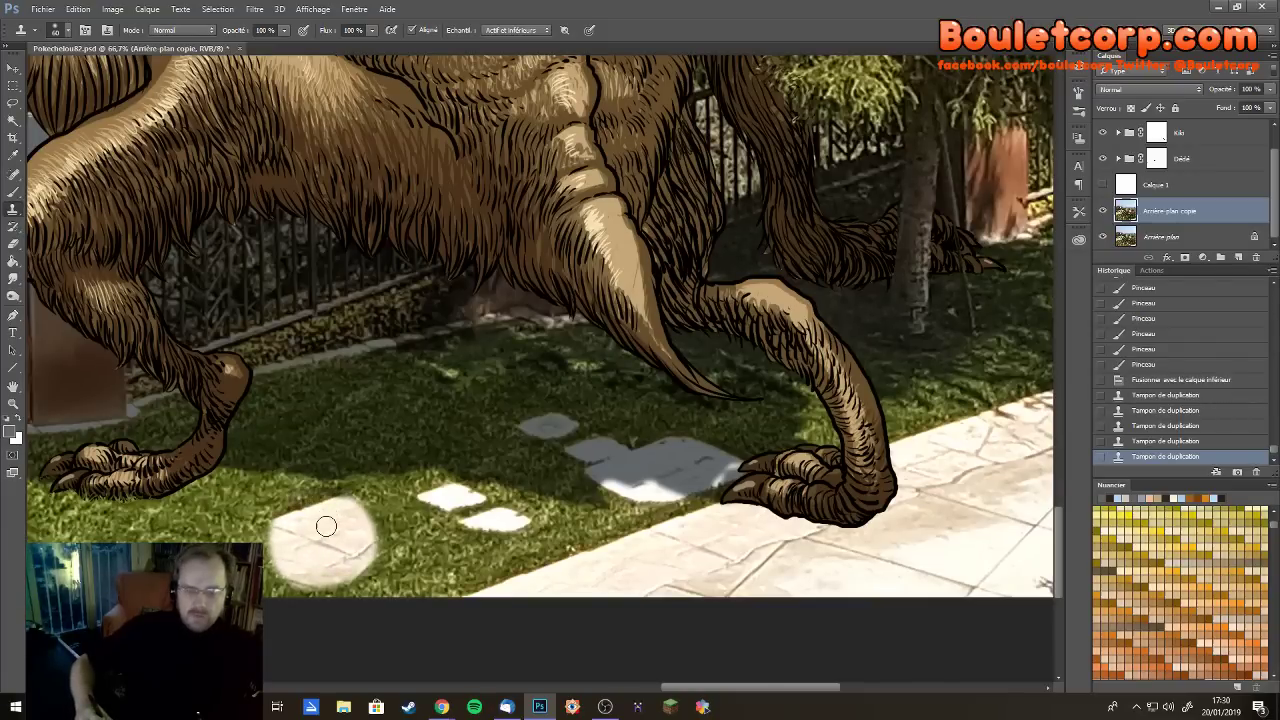
{"action": "key", "text": "ctrl+z"}
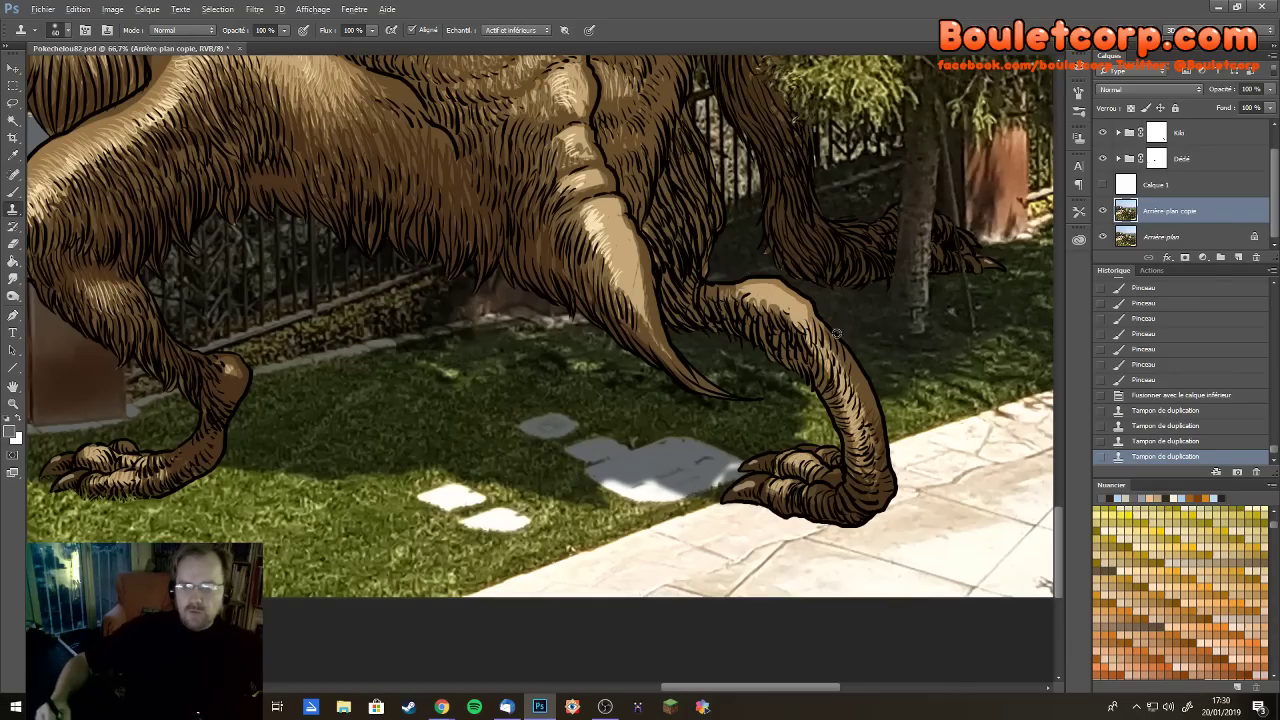
Try cloning the pale high-rise towers onto the hazy city skyline beside the originals with the Clone Stamp
{"action": "left_click_drag", "start_coordinate": [836, 333], "coordinate": [471, 327]}
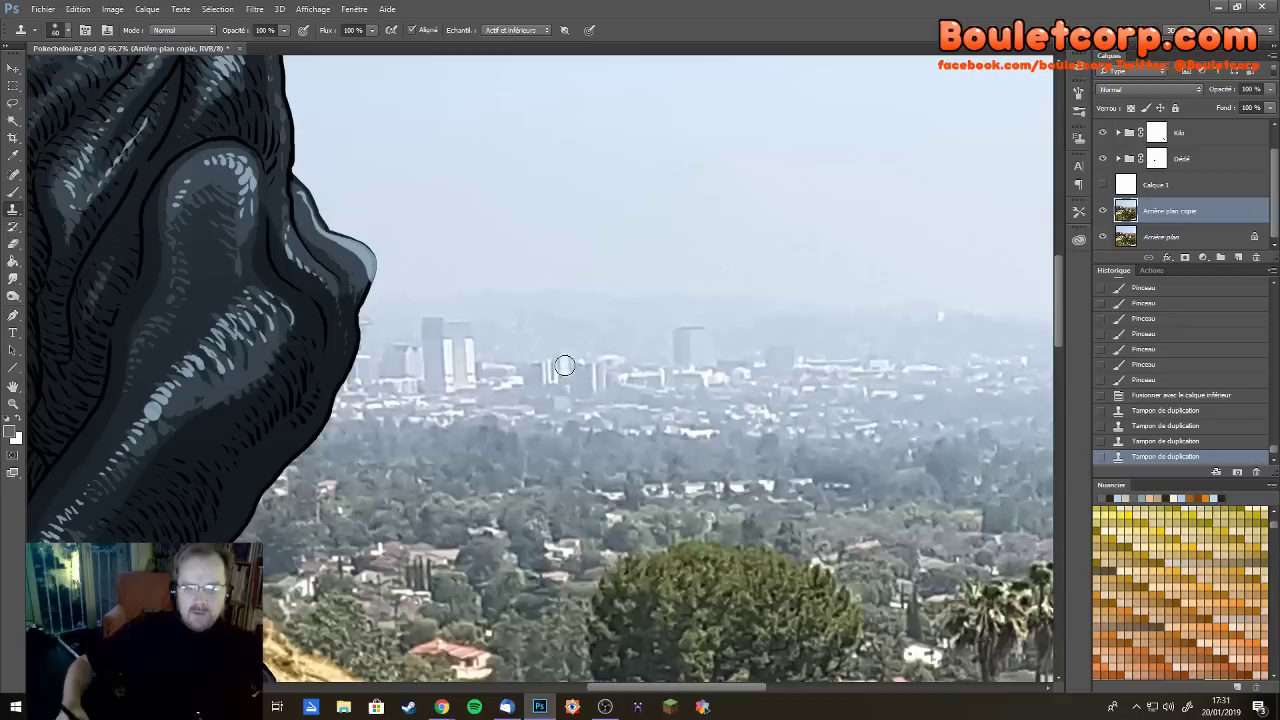
{"action": "mouse_move", "coordinate": [558, 374]}
{"action": "left_mouse_down"}
{"action": "mouse_move", "coordinate": [531, 349]}
{"action": "mouse_move", "coordinate": [543, 338]}
{"action": "mouse_move", "coordinate": [563, 340]}
{"action": "mouse_move", "coordinate": [580, 385]}
{"action": "mouse_move", "coordinate": [553, 386]}
{"action": "left_mouse_up"}
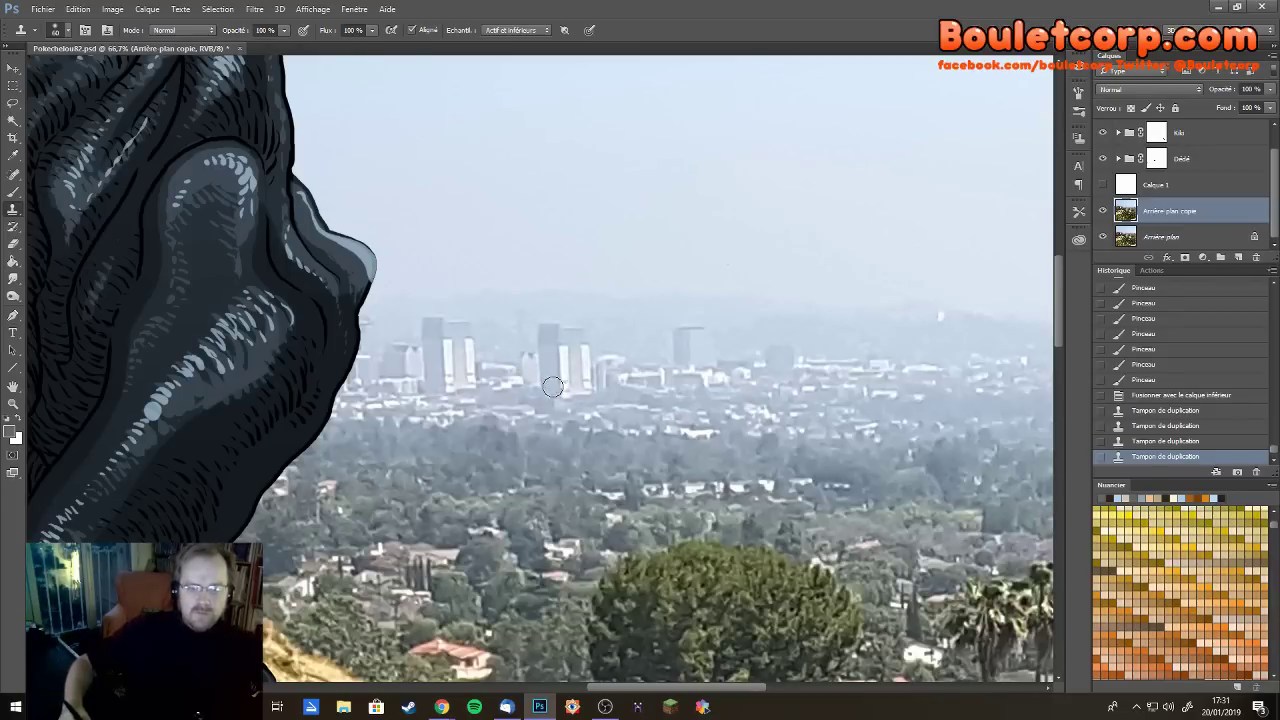
{"action": "left_click", "coordinate": [587, 334]}
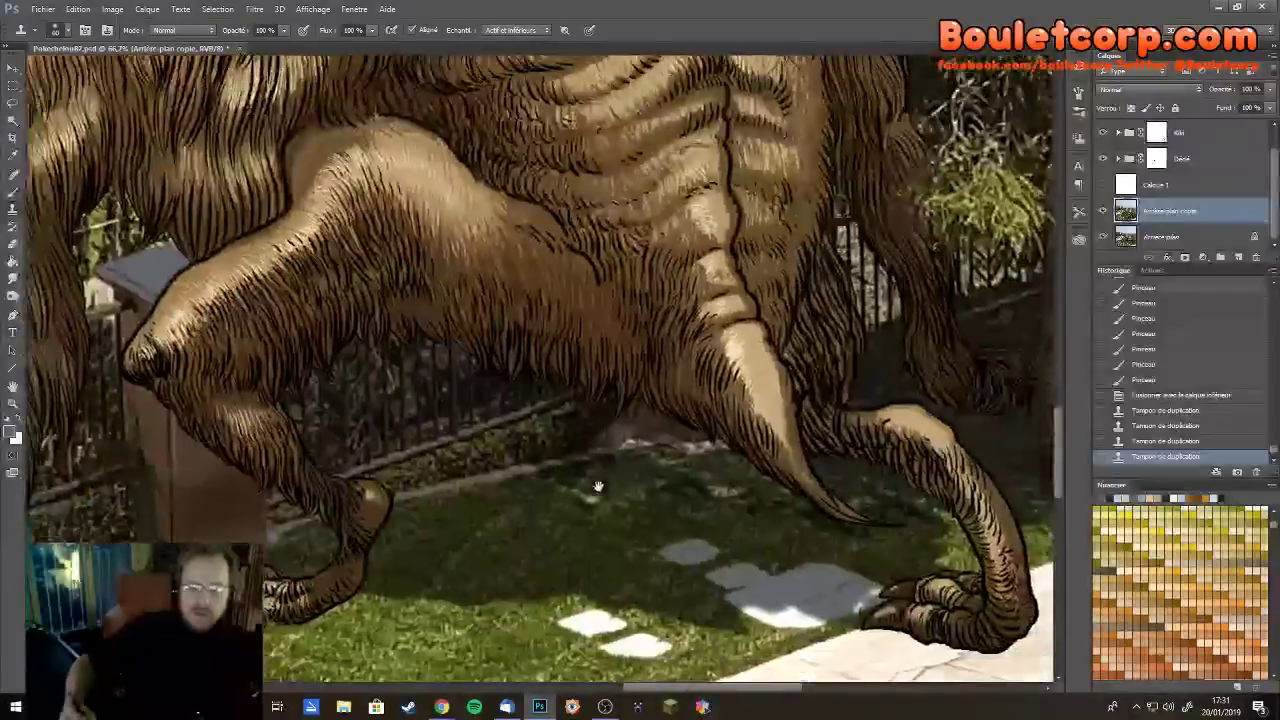
Clone darker grass over the remaining bright patches in the shaded lawn between the brown creature's legs and around its tail tip
{"action": "mouse_move", "coordinate": [563, 525]}
{"action": "left_mouse_down"}
{"action": "mouse_move", "coordinate": [506, 382]}
{"action": "mouse_move", "coordinate": [406, 439]}
{"action": "mouse_move", "coordinate": [334, 456]}
{"action": "left_mouse_up"}
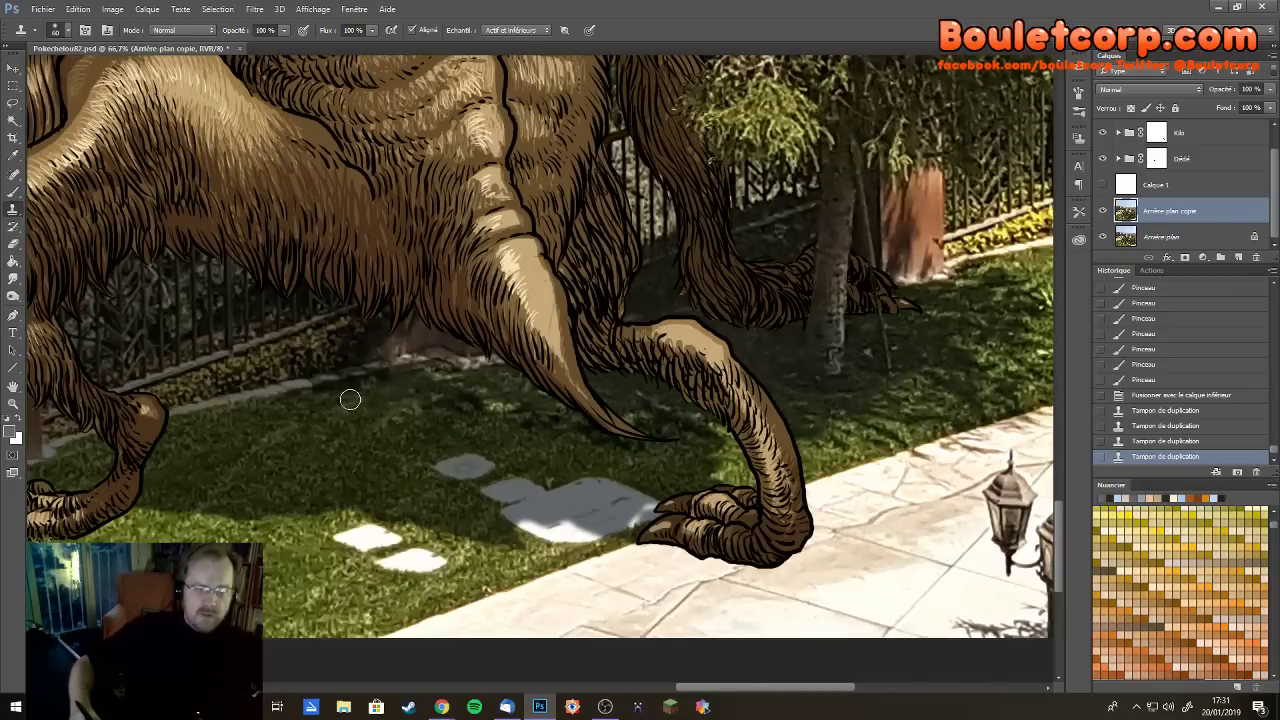
{"action": "left_click", "coordinate": [414, 422]}
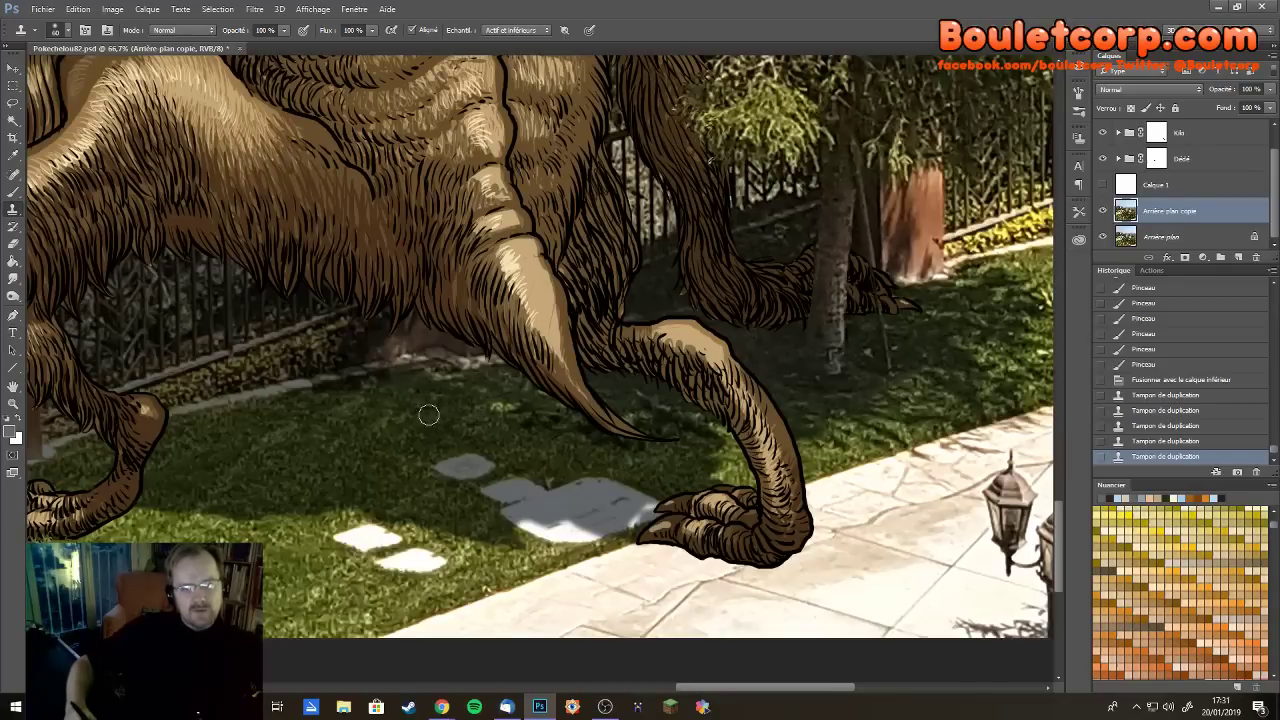
{"action": "left_click", "coordinate": [459, 402]}
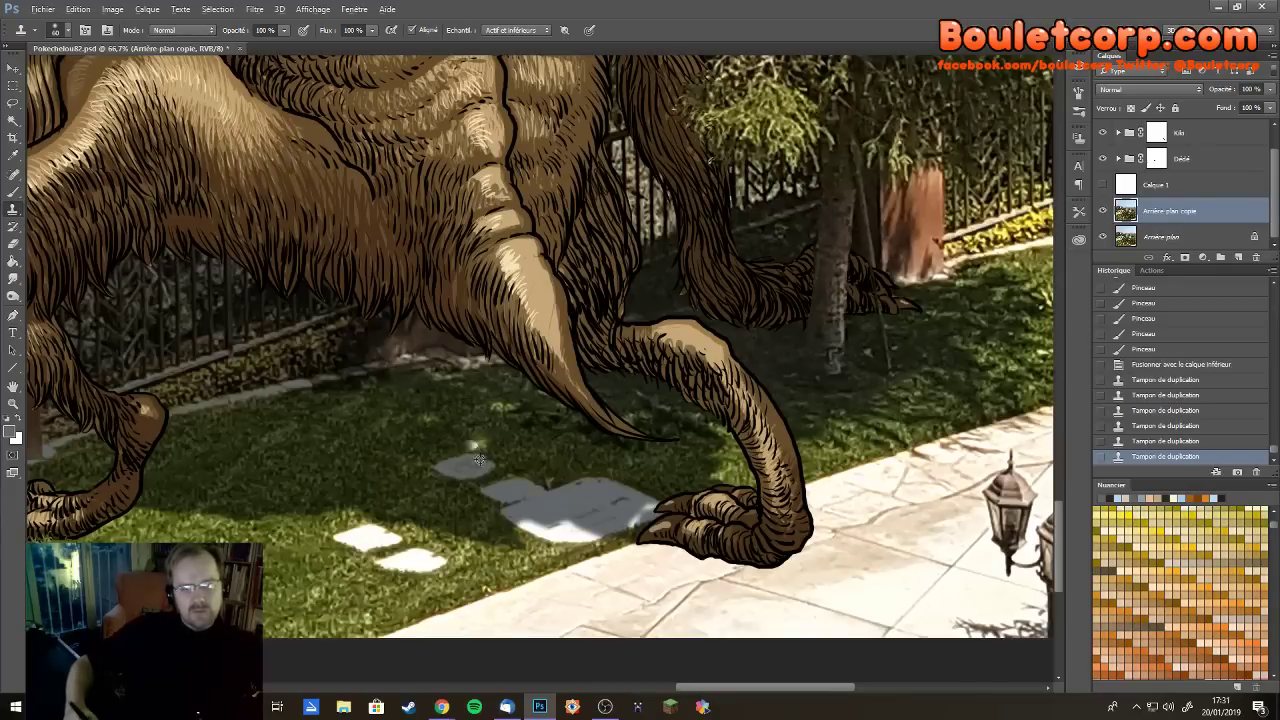
{"action": "left_click", "coordinate": [522, 414]}
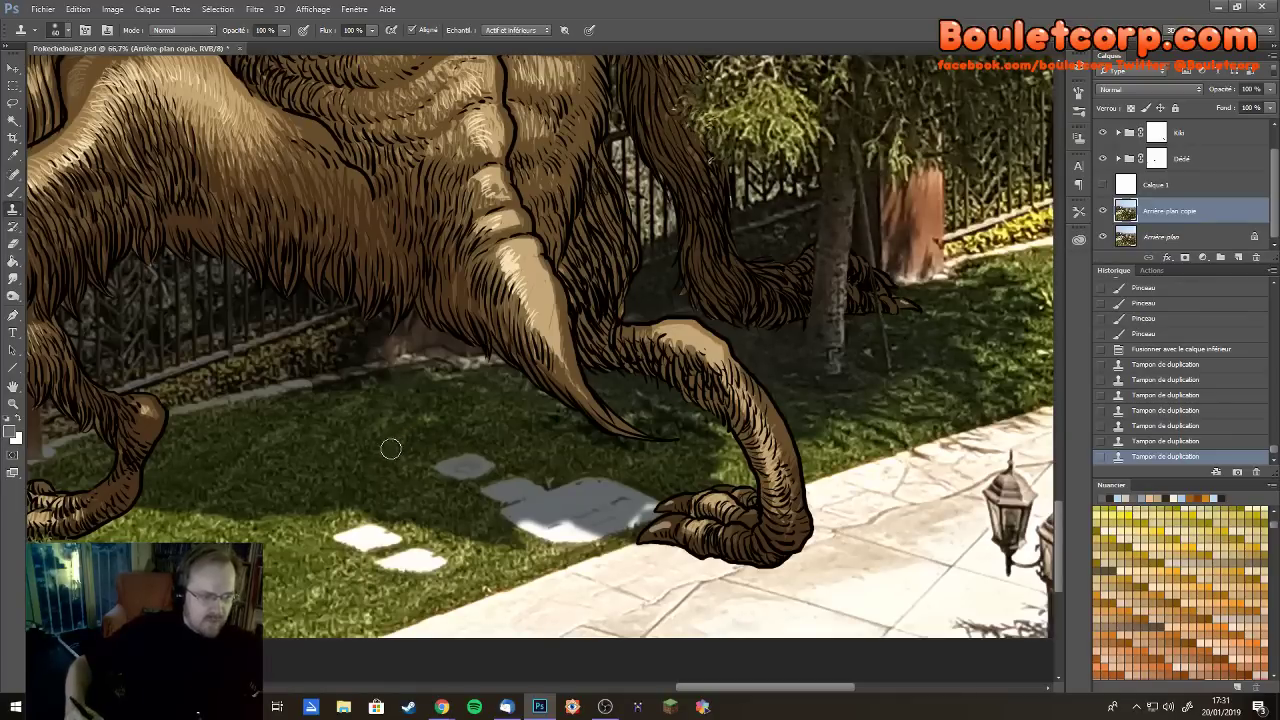
{"action": "left_click", "coordinate": [432, 418]}
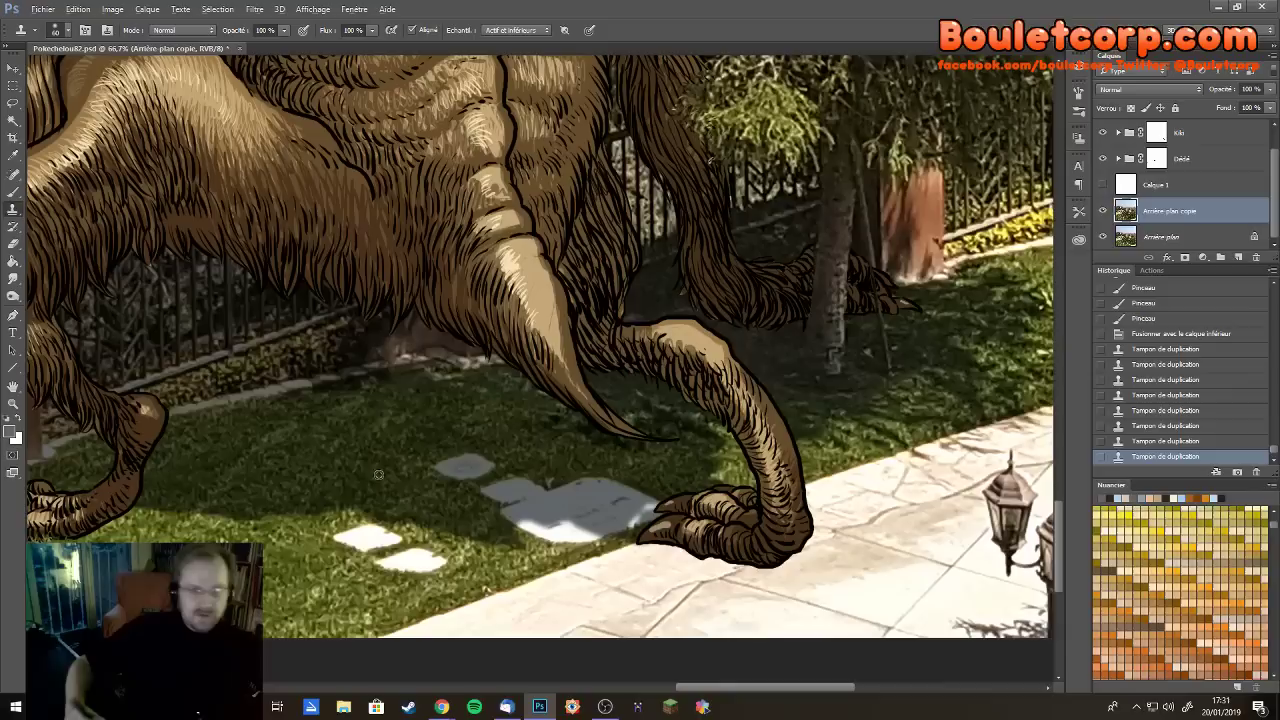
{"action": "mouse_move", "coordinate": [518, 427]}
{"action": "left_mouse_down"}
{"action": "mouse_move", "coordinate": [557, 417]}
{"action": "mouse_move", "coordinate": [560, 438]}
{"action": "mouse_move", "coordinate": [622, 454]}
{"action": "left_mouse_up"}
{"action": "left_click", "coordinate": [640, 426]}
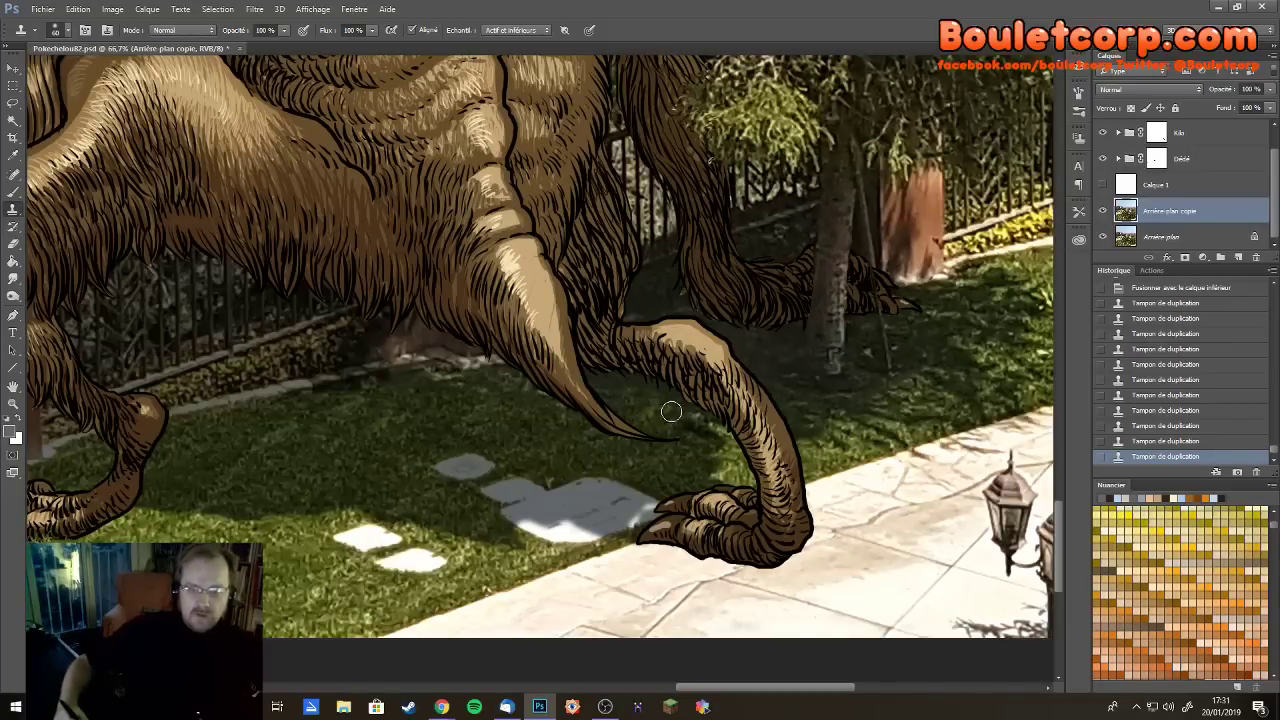
{"action": "left_click", "coordinate": [601, 420]}
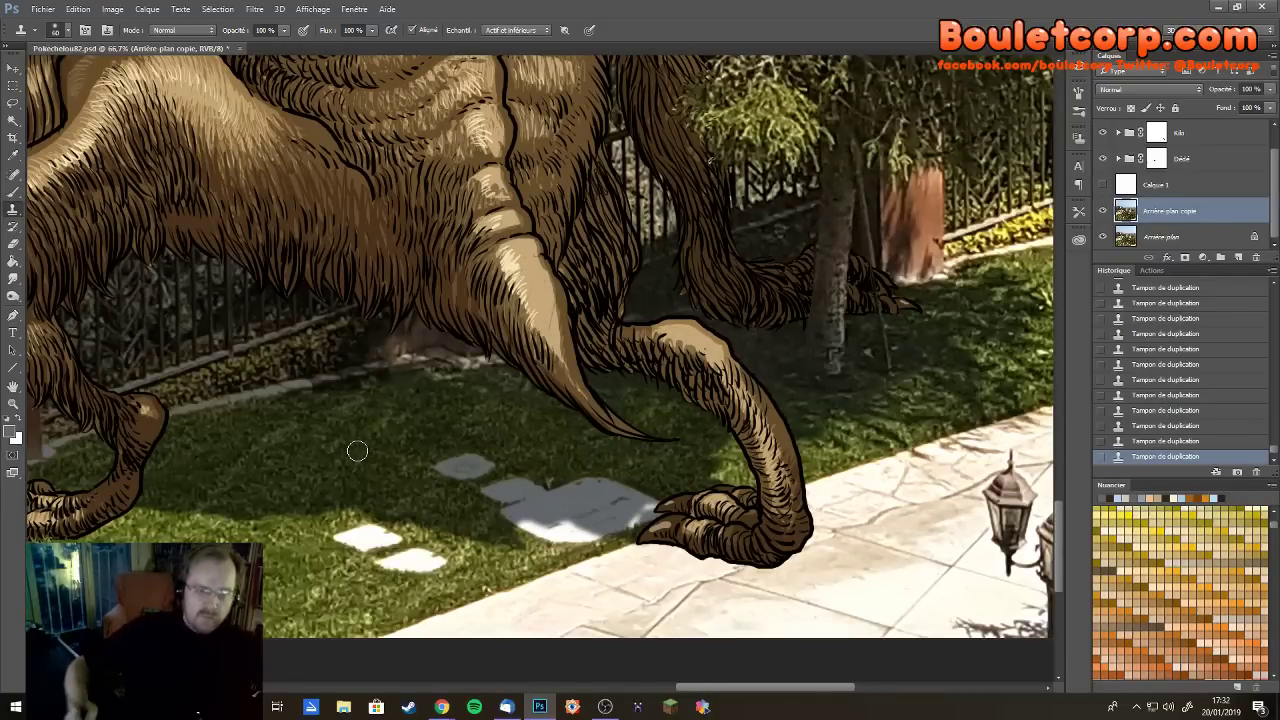
Examine how both creatures and their shadows sit in the whole picture, including the ground around the house under the black creature
{"action": "scroll", "coordinate": [357, 451], "scroll_direction": "down", "scroll_amount": 3}
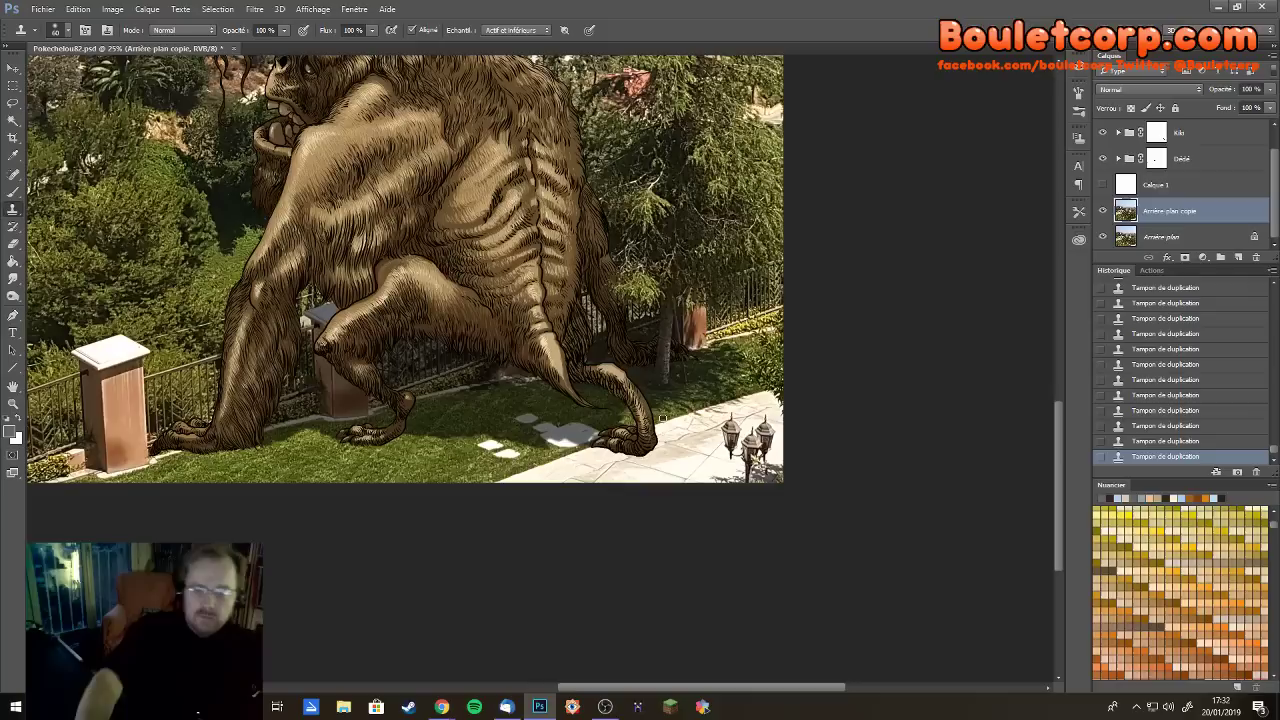
{"action": "scroll", "coordinate": [669, 427], "scroll_direction": "down", "scroll_amount": 1}
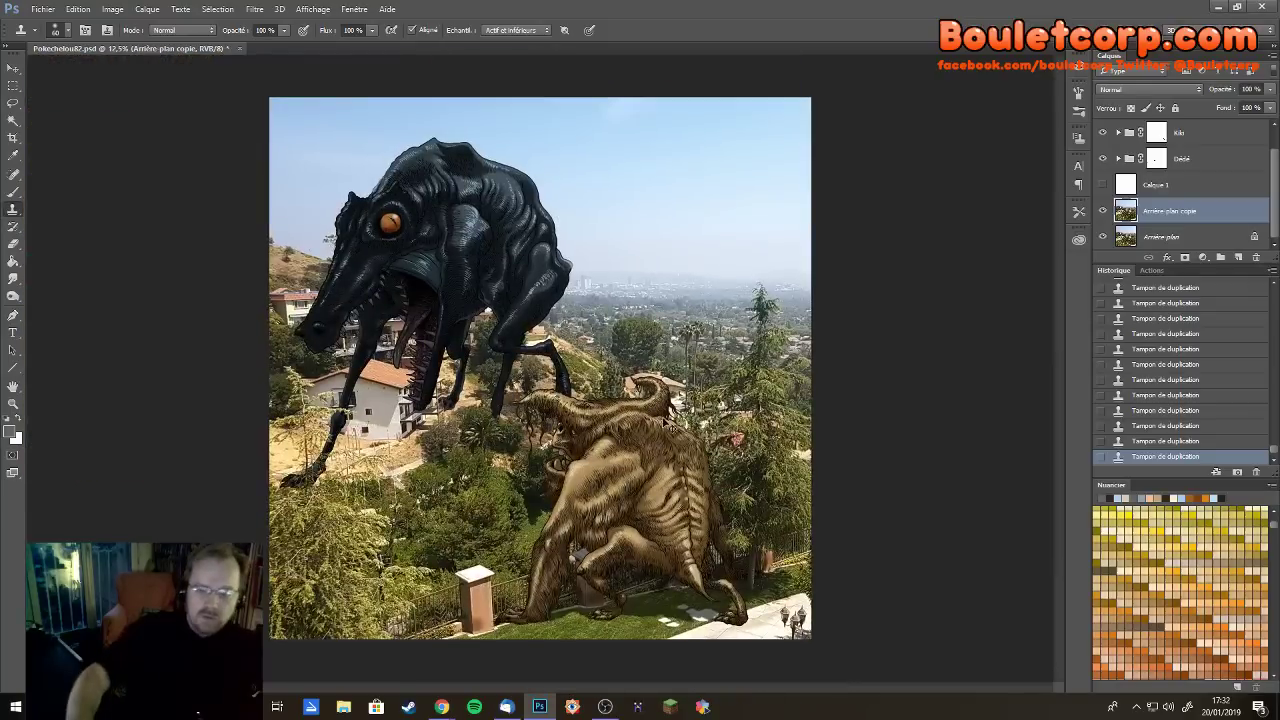
{"action": "scroll", "coordinate": [665, 422], "scroll_direction": "up", "scroll_amount": 3}
{"action": "scroll", "coordinate": [660, 419], "scroll_direction": "up", "scroll_amount": 1}
{"action": "left_click_drag", "start_coordinate": [660, 419], "coordinate": [556, 424]}
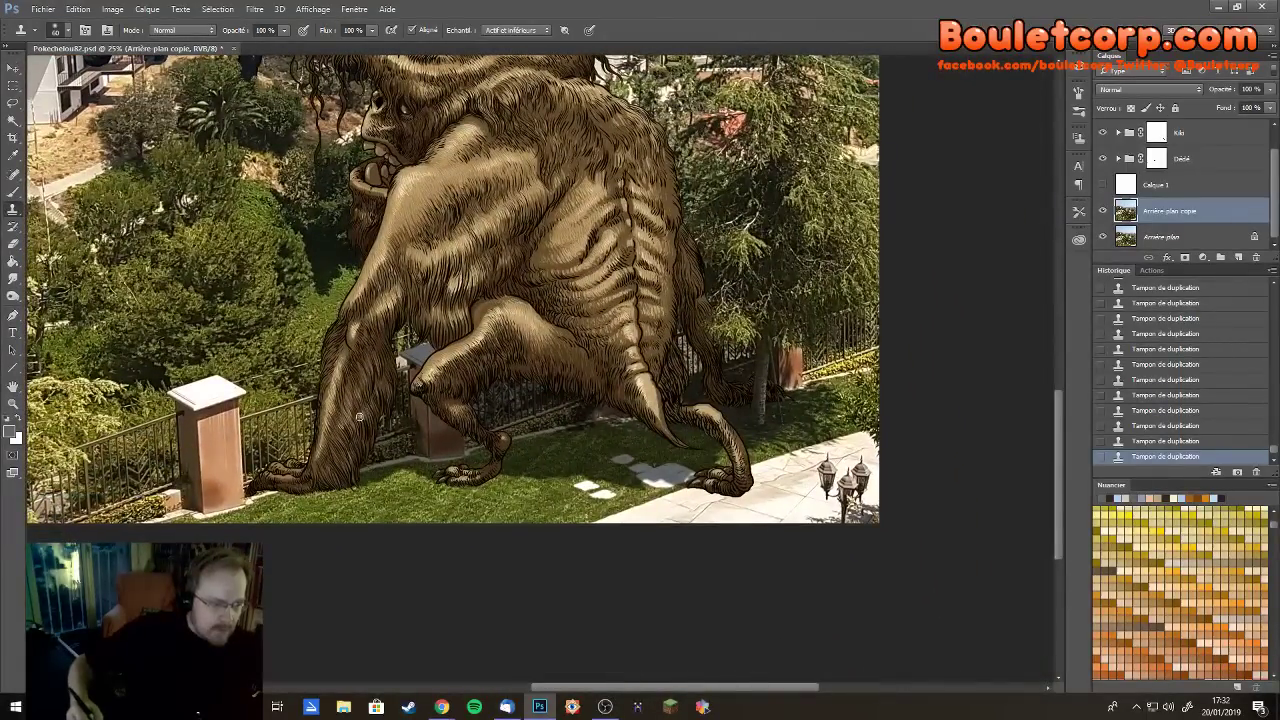
{"action": "left_click_drag", "start_coordinate": [317, 403], "coordinate": [518, 427]}
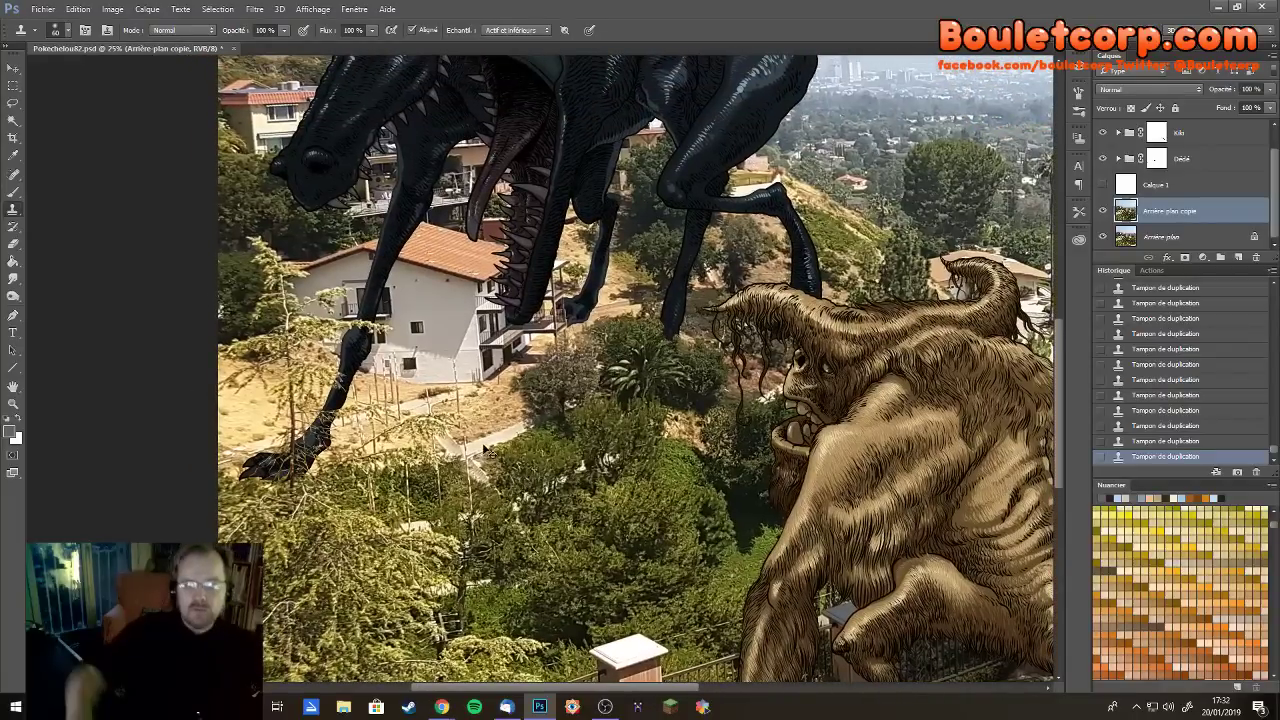
{"action": "key", "text": "ctrl+minus"}
{"action": "key", "text": "ctrl+minus"}
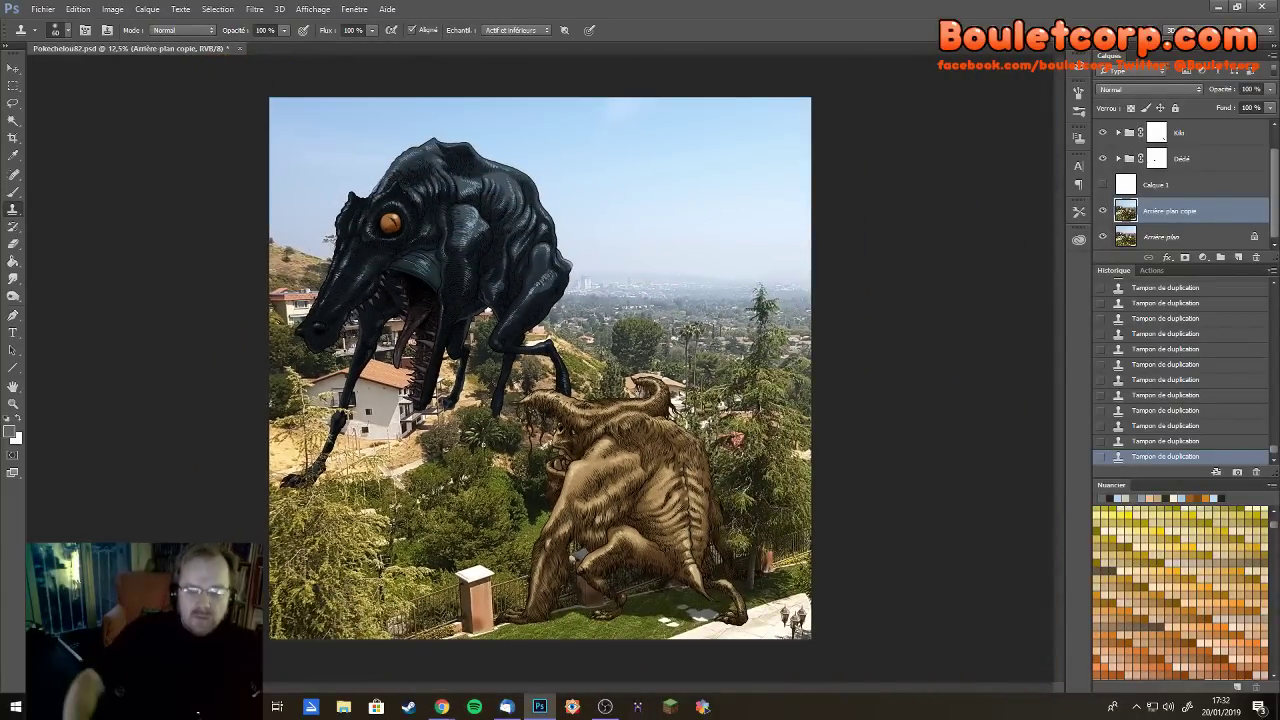
{"action": "key", "text": "ctrl+plus"}
{"action": "left_click_drag", "start_coordinate": [483, 443], "coordinate": [790, 430]}
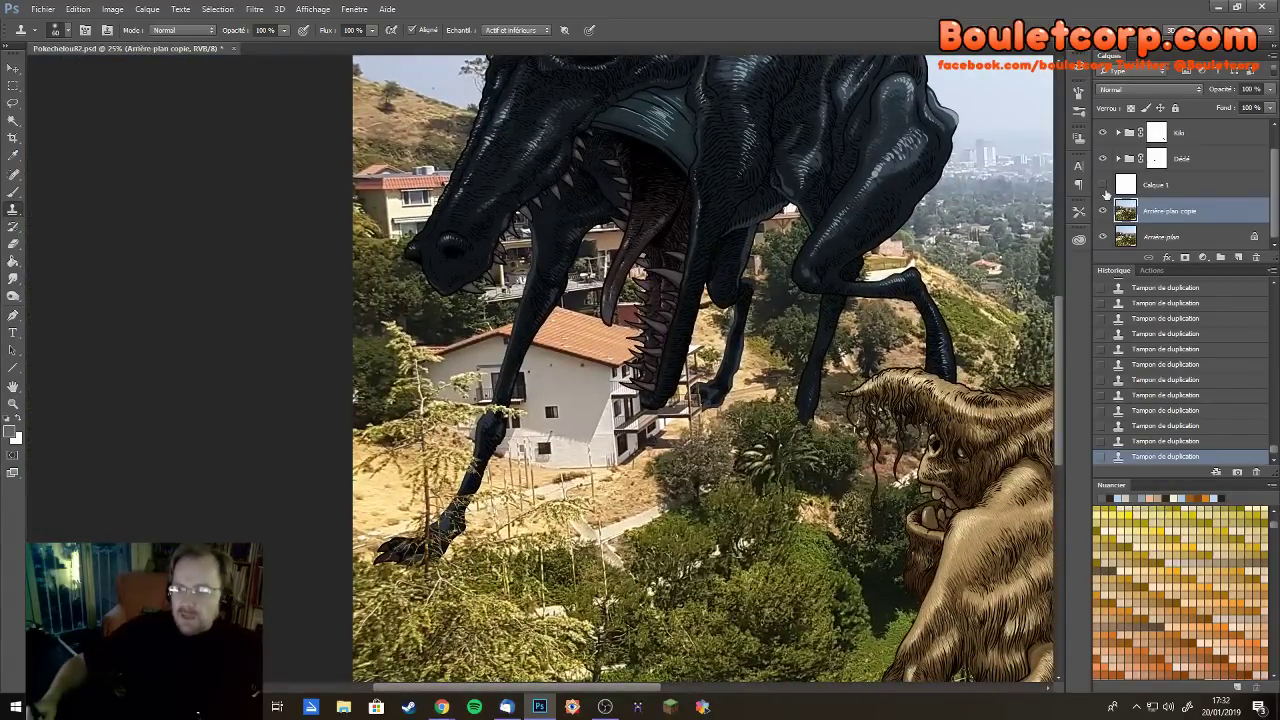
{"action": "left_click", "coordinate": [1103, 185]}
{"action": "left_click", "coordinate": [1103, 186]}
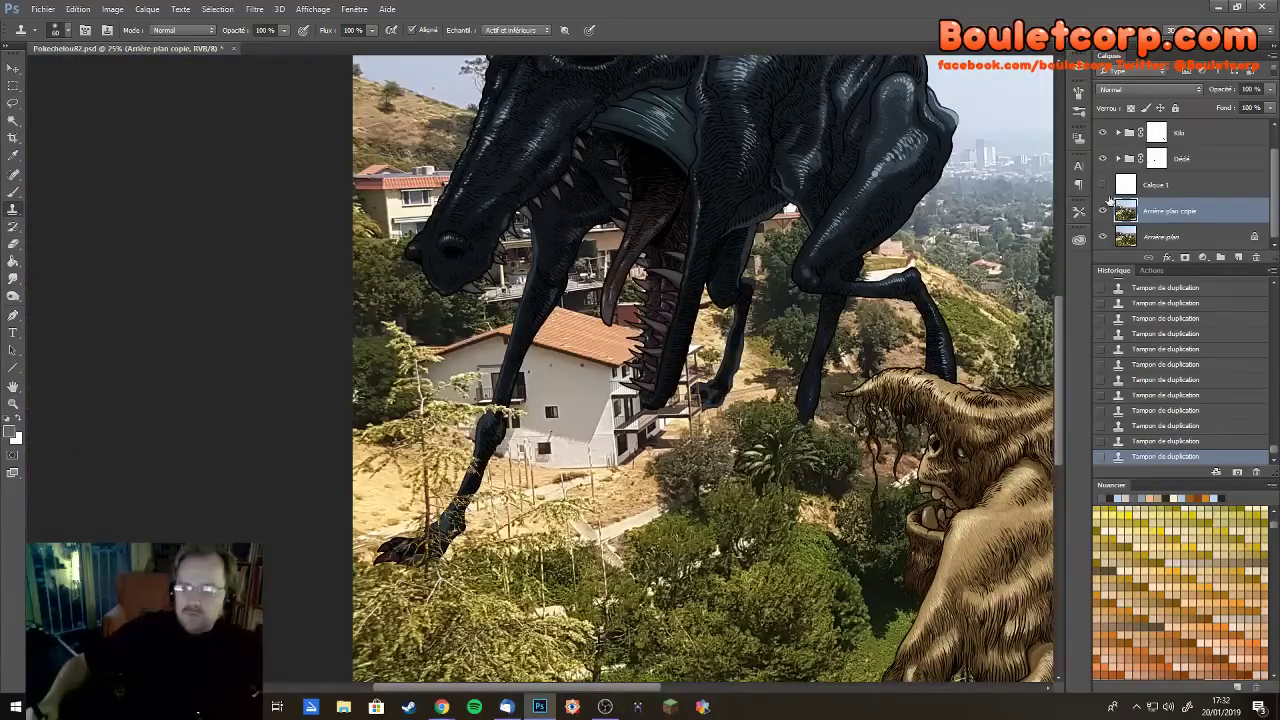
{"action": "left_click_drag", "start_coordinate": [1274, 175], "coordinate": [1274, 180]}
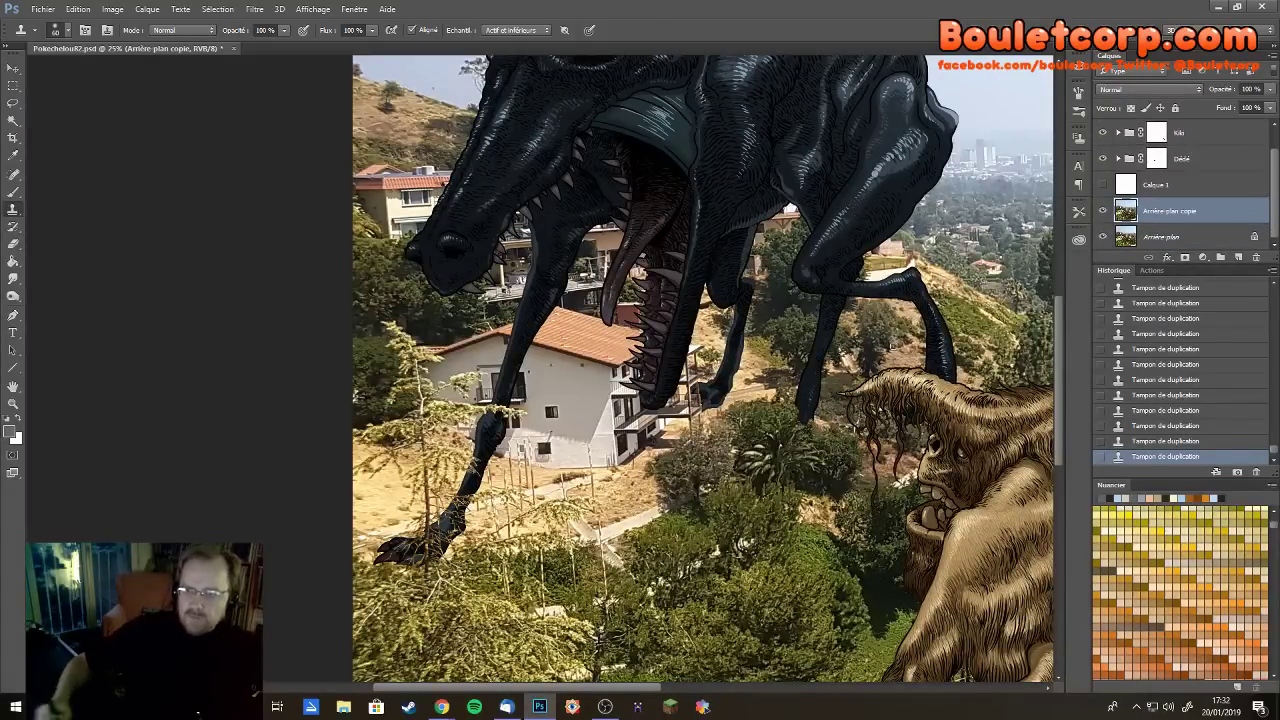
Outline the black creature's cast shadow with the Lasso across the house roof, its wall, the sandy slope and around the trees
{"action": "left_click_drag", "start_coordinate": [700, 450], "coordinate": [495, 139]}
{"action": "left_click_drag", "start_coordinate": [910, 340], "coordinate": [808, 507]}
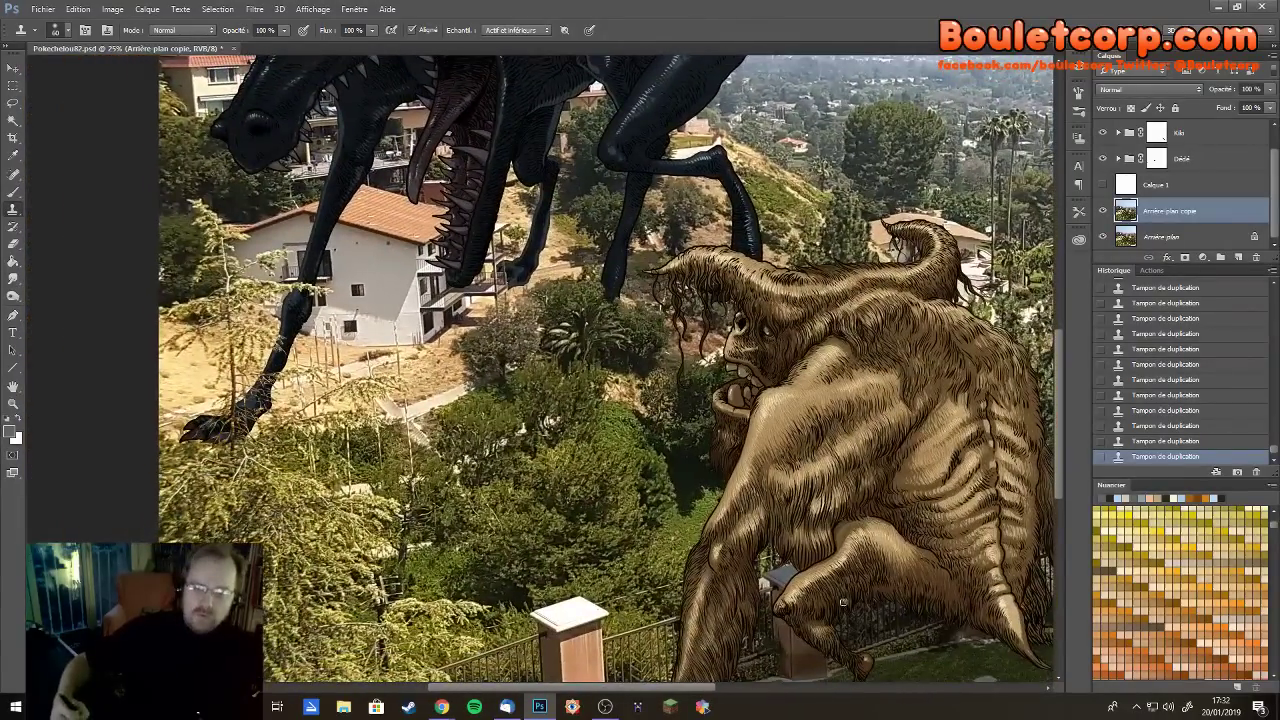
{"action": "left_click_drag", "start_coordinate": [843, 601], "coordinate": [969, 685]}
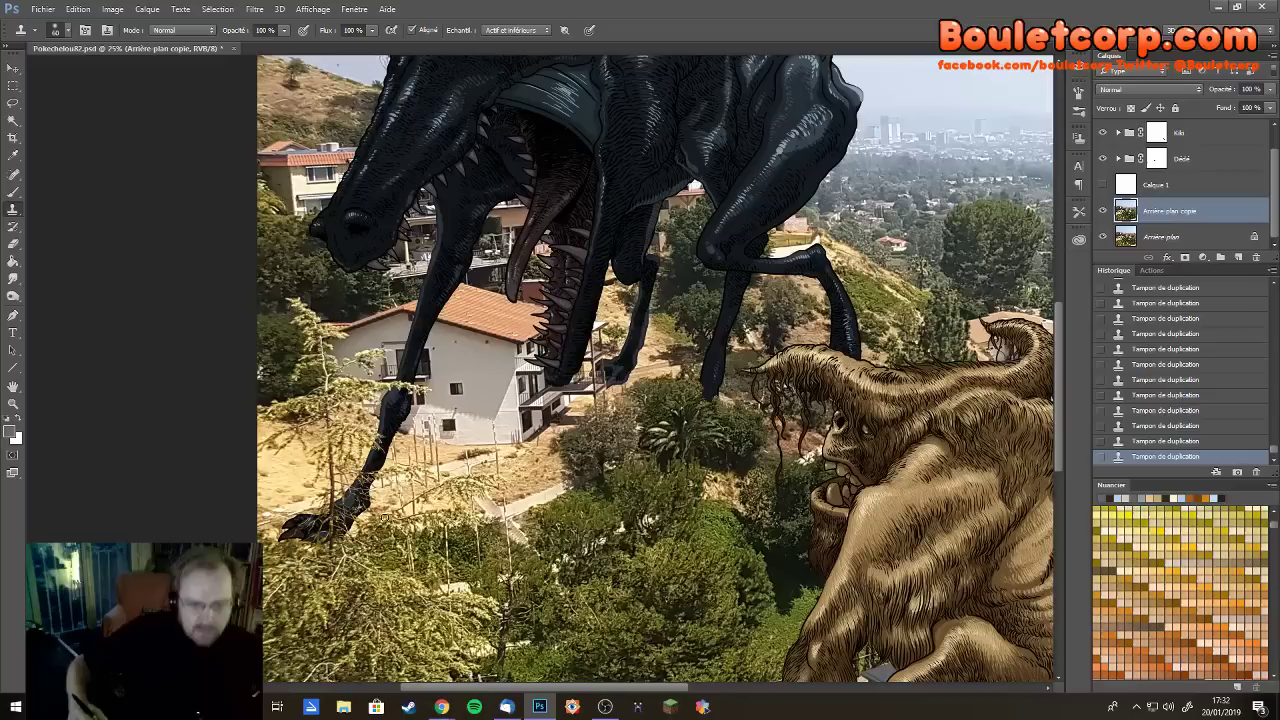
{"action": "key", "text": "l"}
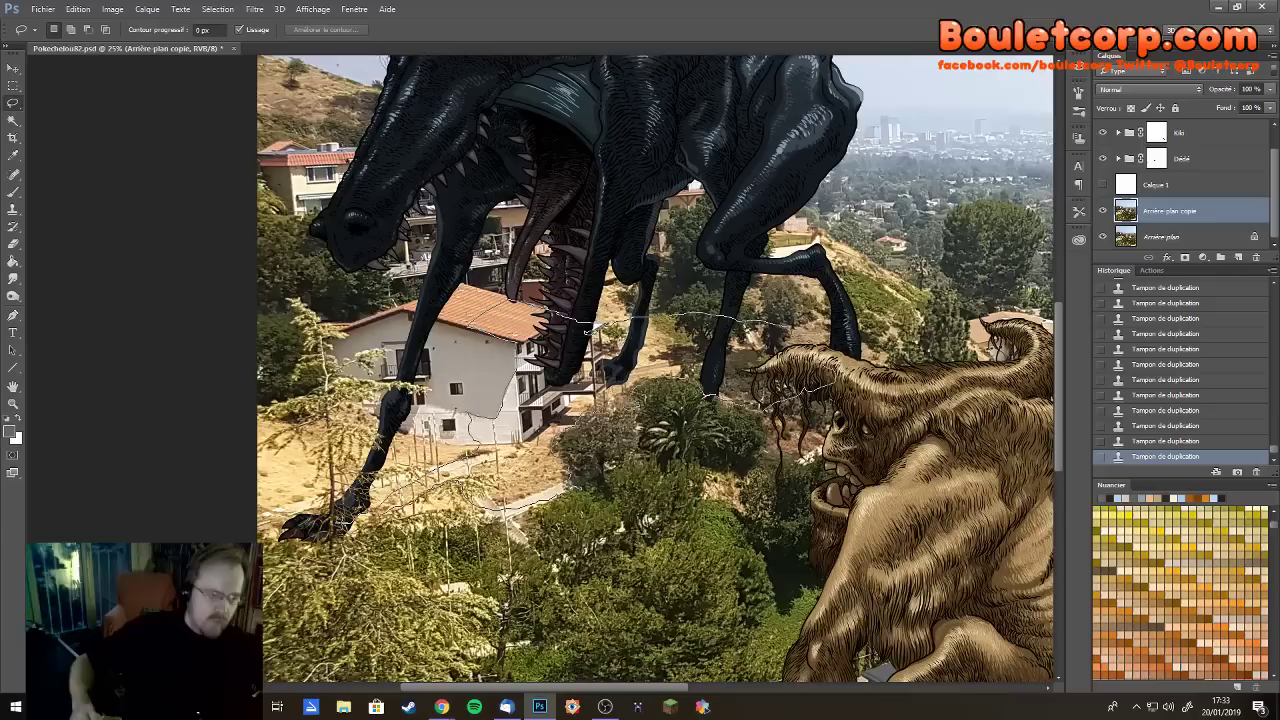
{"action": "left_click_drag", "start_coordinate": [198, 712], "coordinate": [198, 712]}
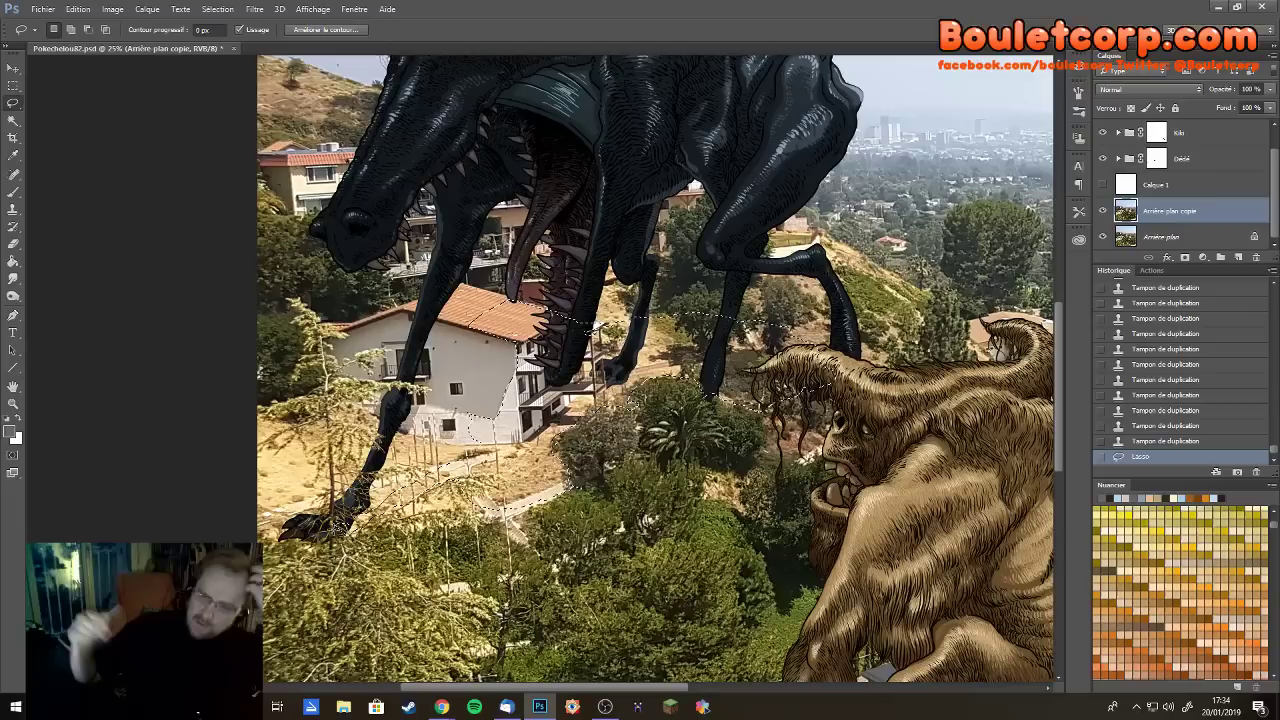
Fill the outlined shadow with the grey foreground colour at 100% on a new layer and set its blend mode to Produit
{"action": "left_click", "coordinate": [1239, 259]}
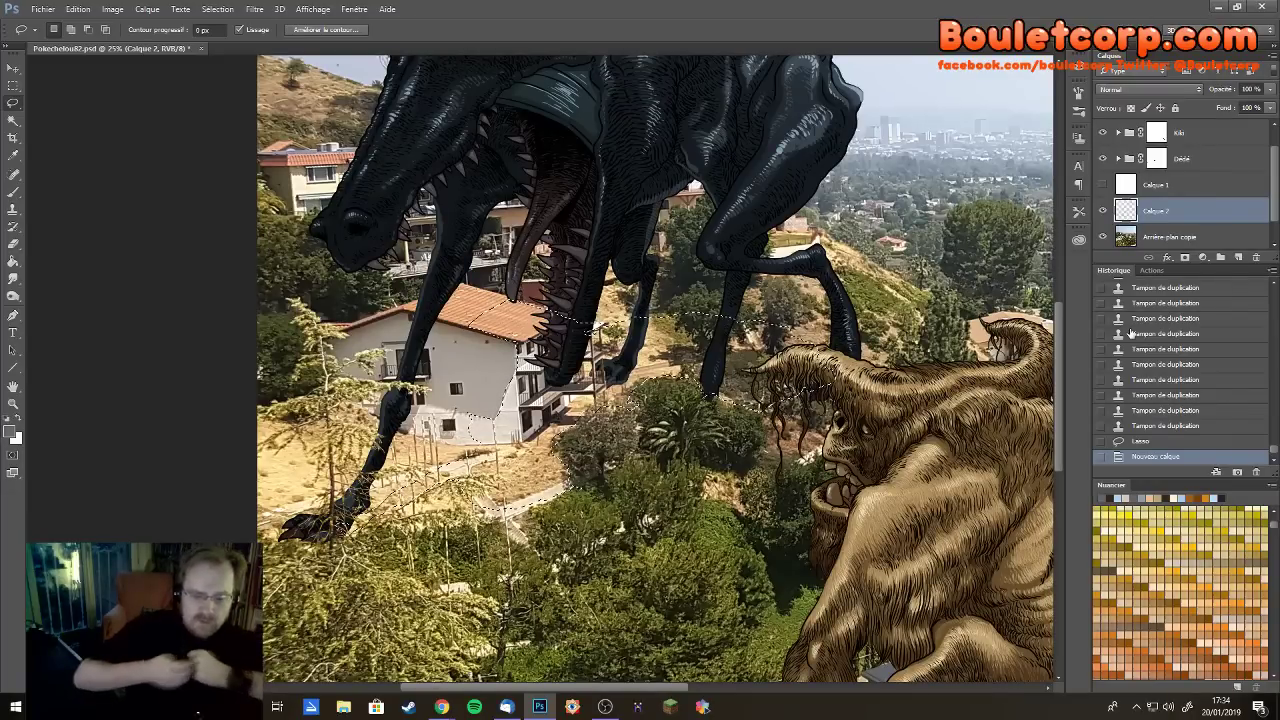
{"action": "key", "text": "shift+F5"}
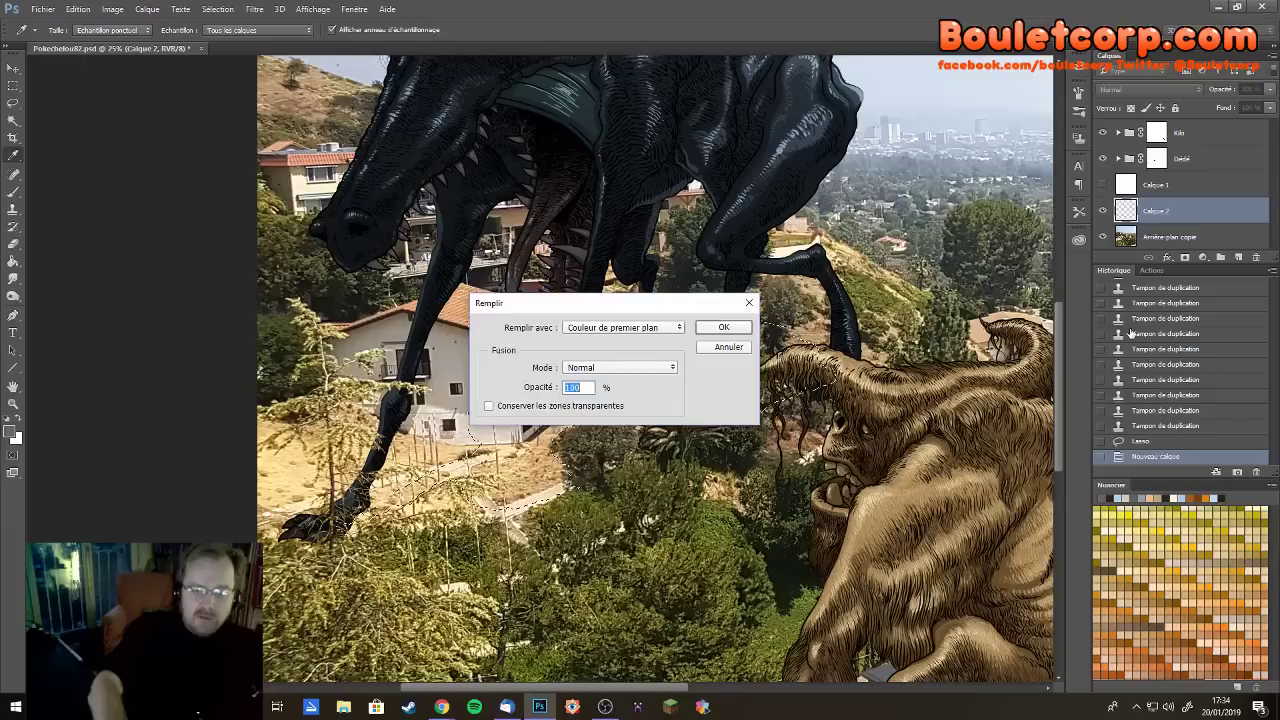
{"action": "key", "text": "Return"}
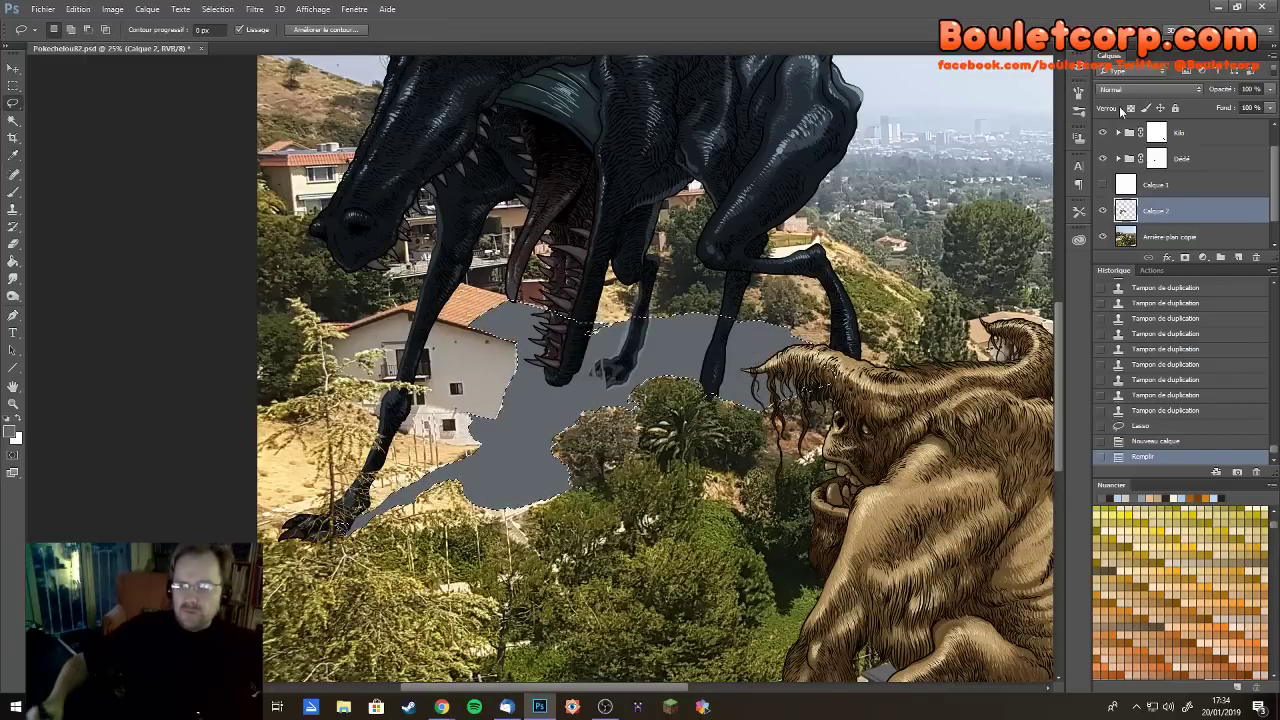
{"action": "left_click", "coordinate": [1145, 90]}
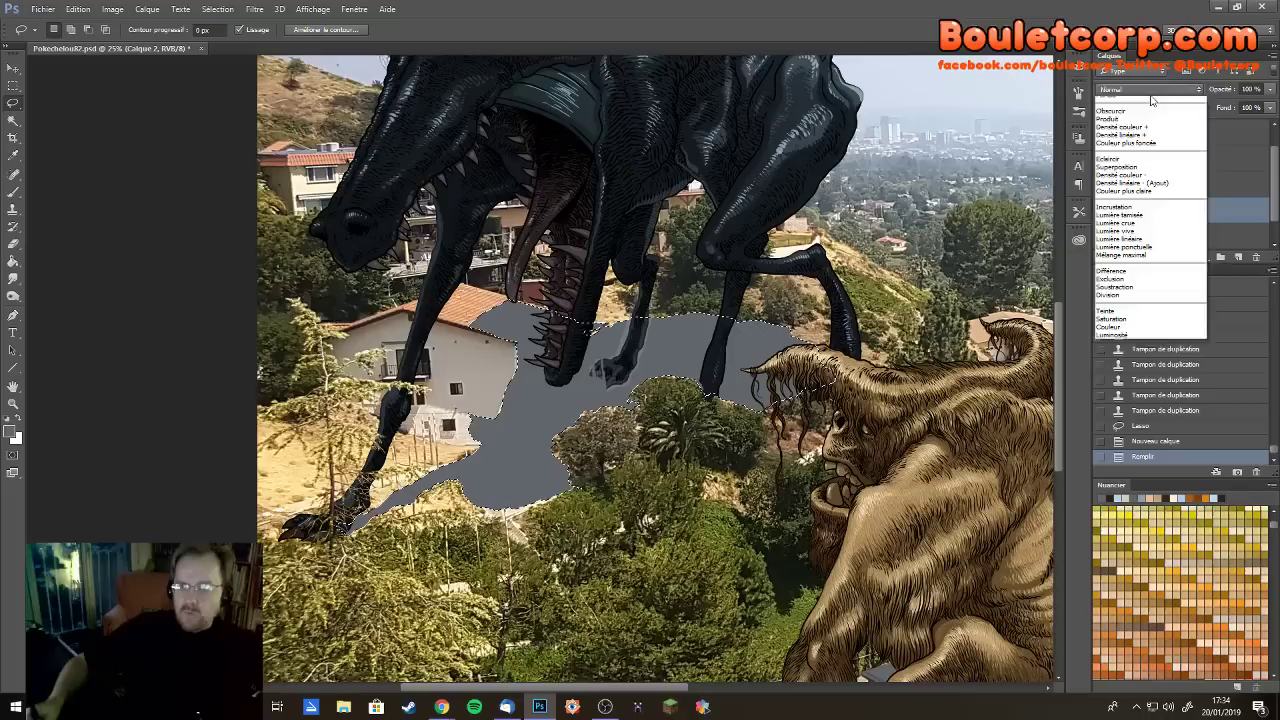
{"action": "left_click", "coordinate": [1137, 138]}
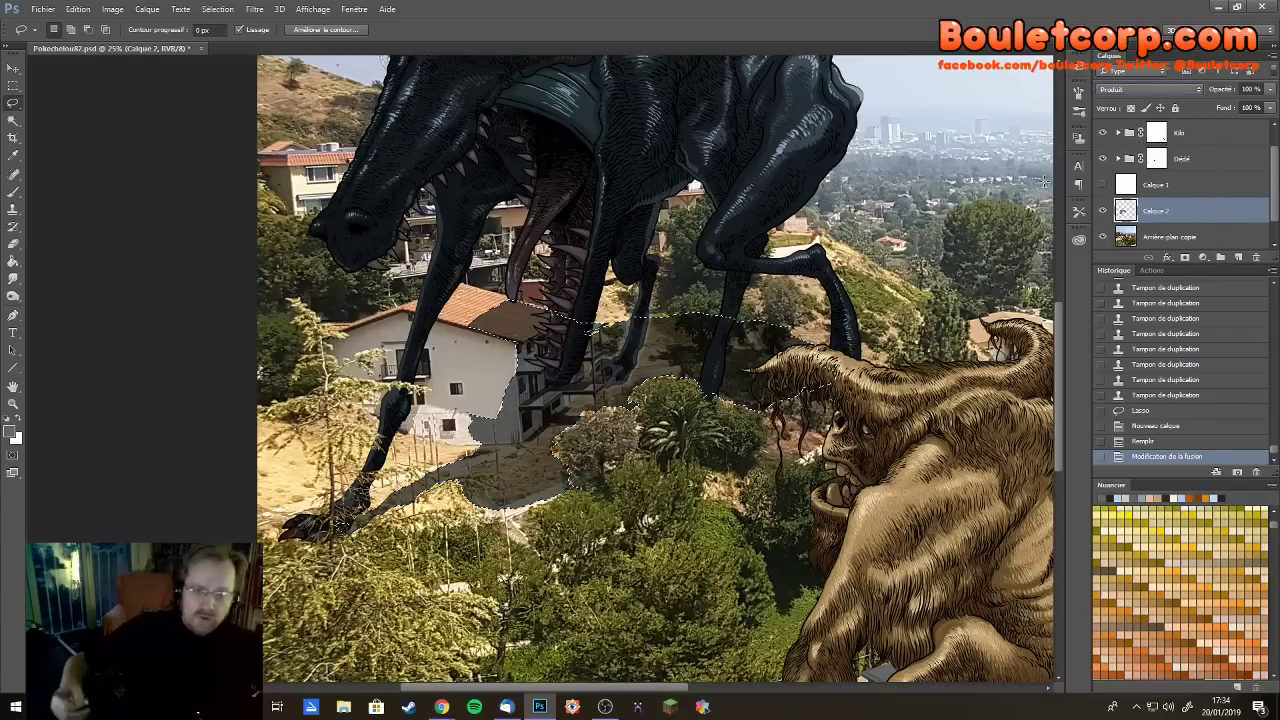
{"action": "key", "text": "ctrl+d"}
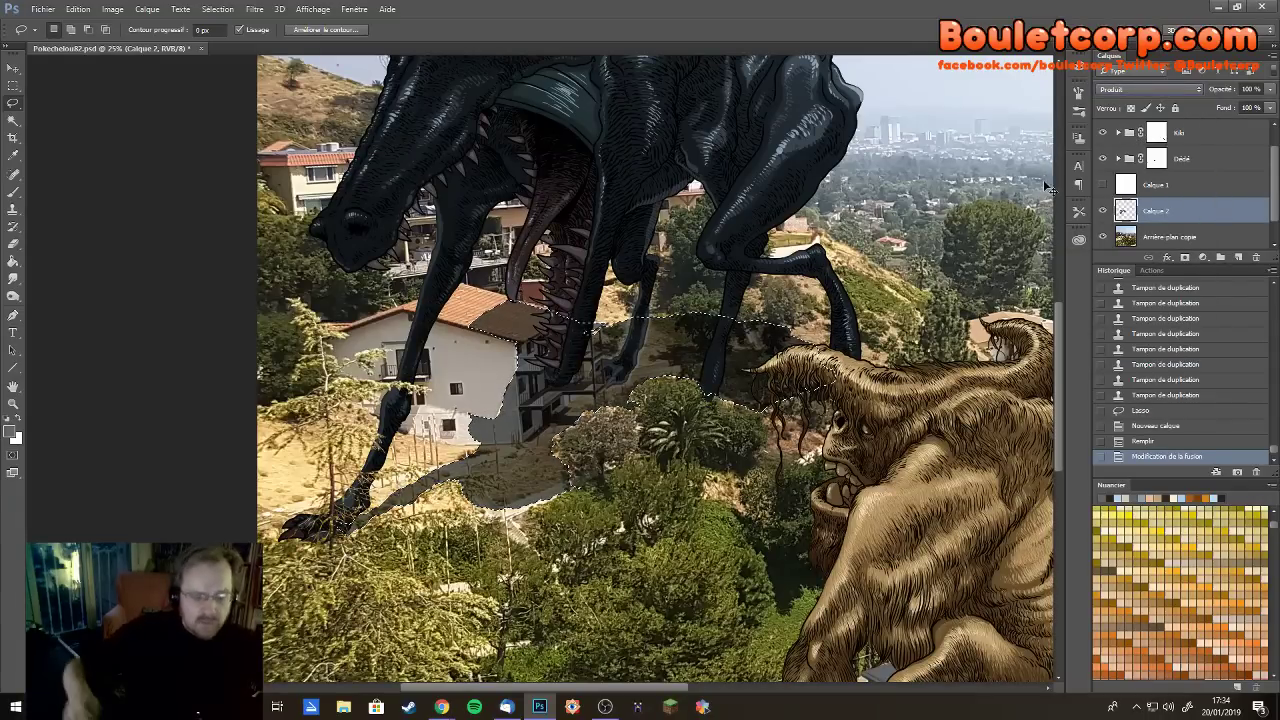
Try recolouring the black creature's shadow layer with Hue/Saturation at hue +16, saturation +73 and lightness +60
{"action": "key", "text": "ctrl+u"}
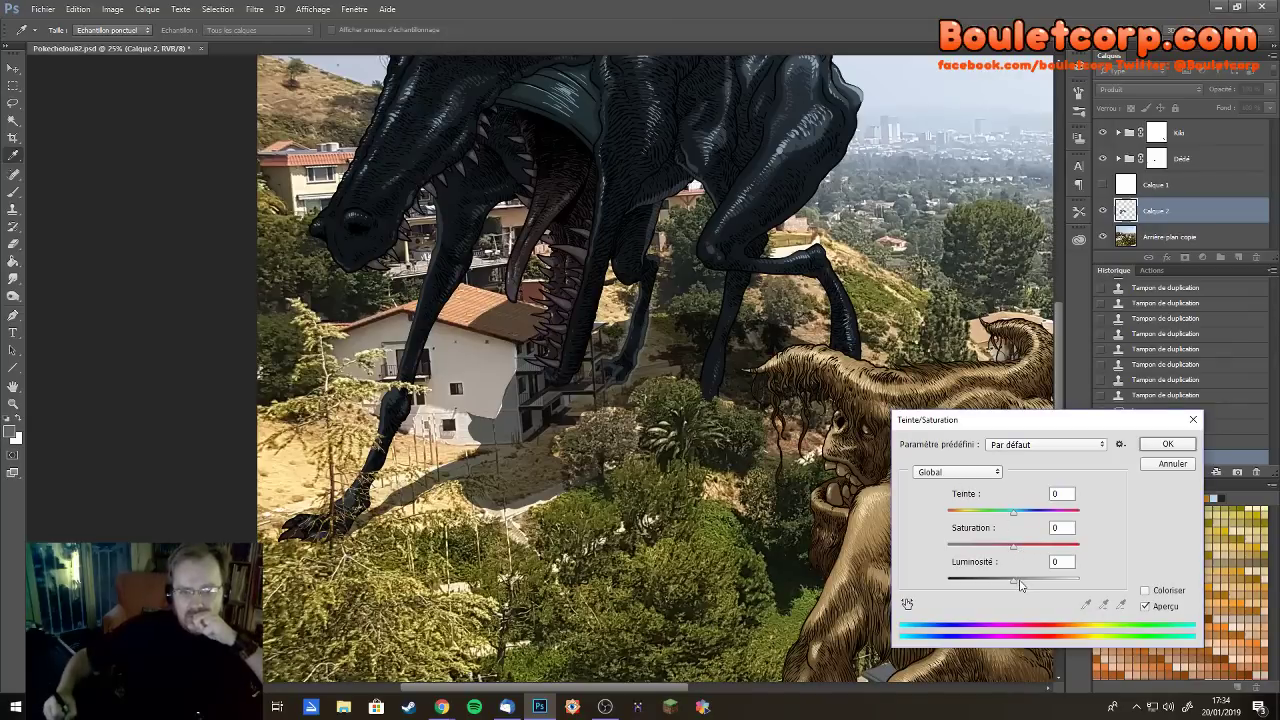
{"action": "left_click_drag", "start_coordinate": [1023, 583], "coordinate": [1026, 514]}
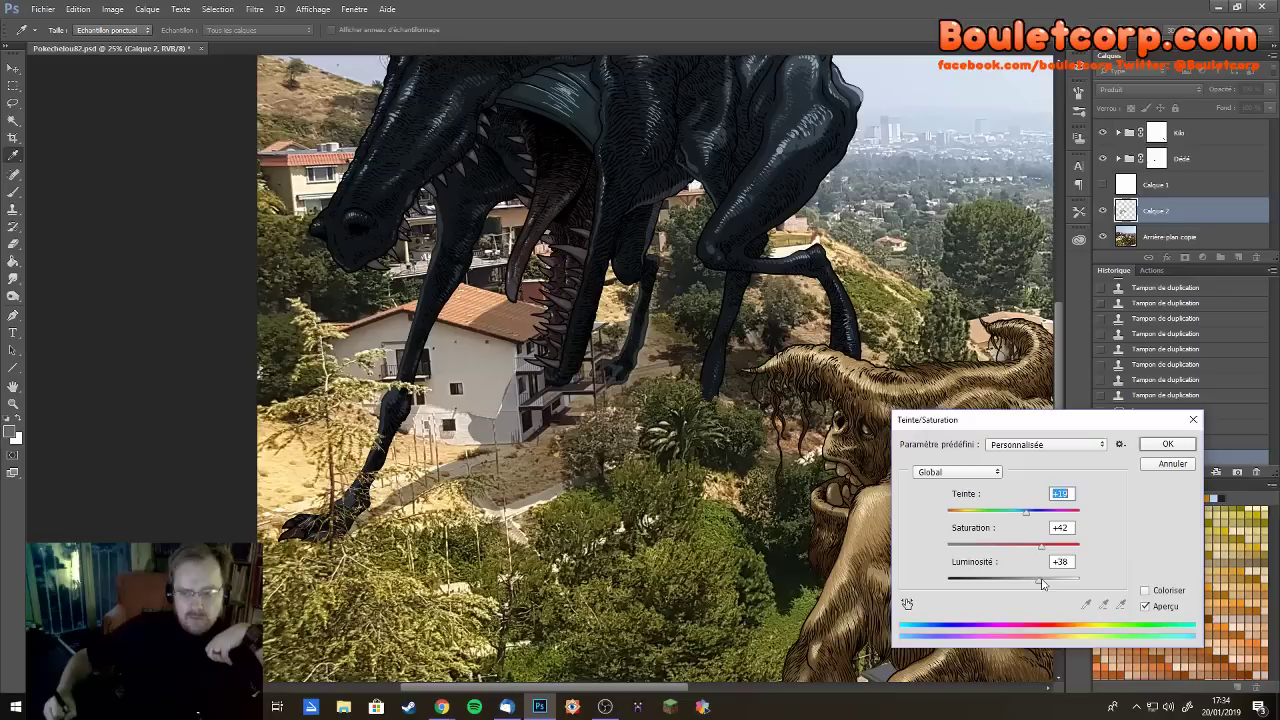
{"action": "mouse_move", "coordinate": [1040, 579]}
{"action": "left_mouse_down"}
{"action": "mouse_move", "coordinate": [1050, 548]}
{"action": "mouse_move", "coordinate": [1068, 550]}
{"action": "mouse_move", "coordinate": [1005, 553]}
{"action": "mouse_move", "coordinate": [1030, 557]}
{"action": "mouse_move", "coordinate": [1010, 550]}
{"action": "mouse_move", "coordinate": [1035, 552]}
{"action": "mouse_move", "coordinate": [1033, 540]}
{"action": "mouse_move", "coordinate": [1048, 588]}
{"action": "left_mouse_up"}
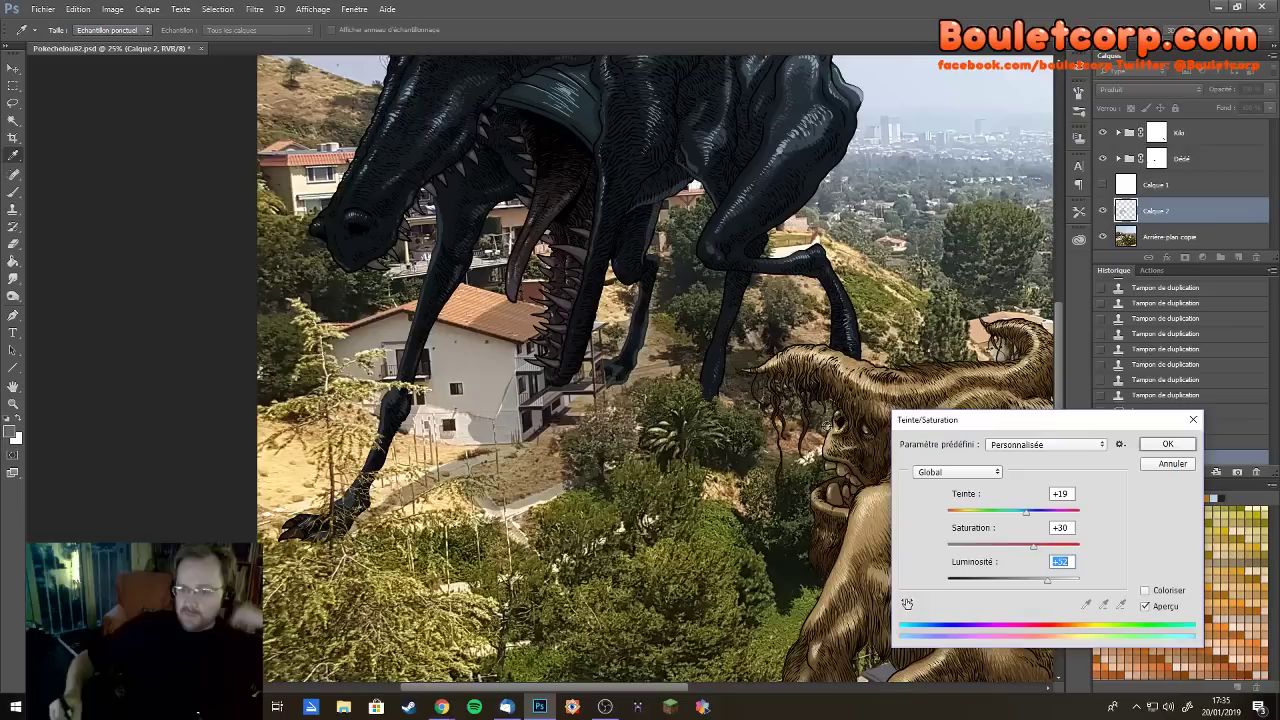
{"action": "left_click_drag", "start_coordinate": [1040, 549], "coordinate": [1071, 551]}
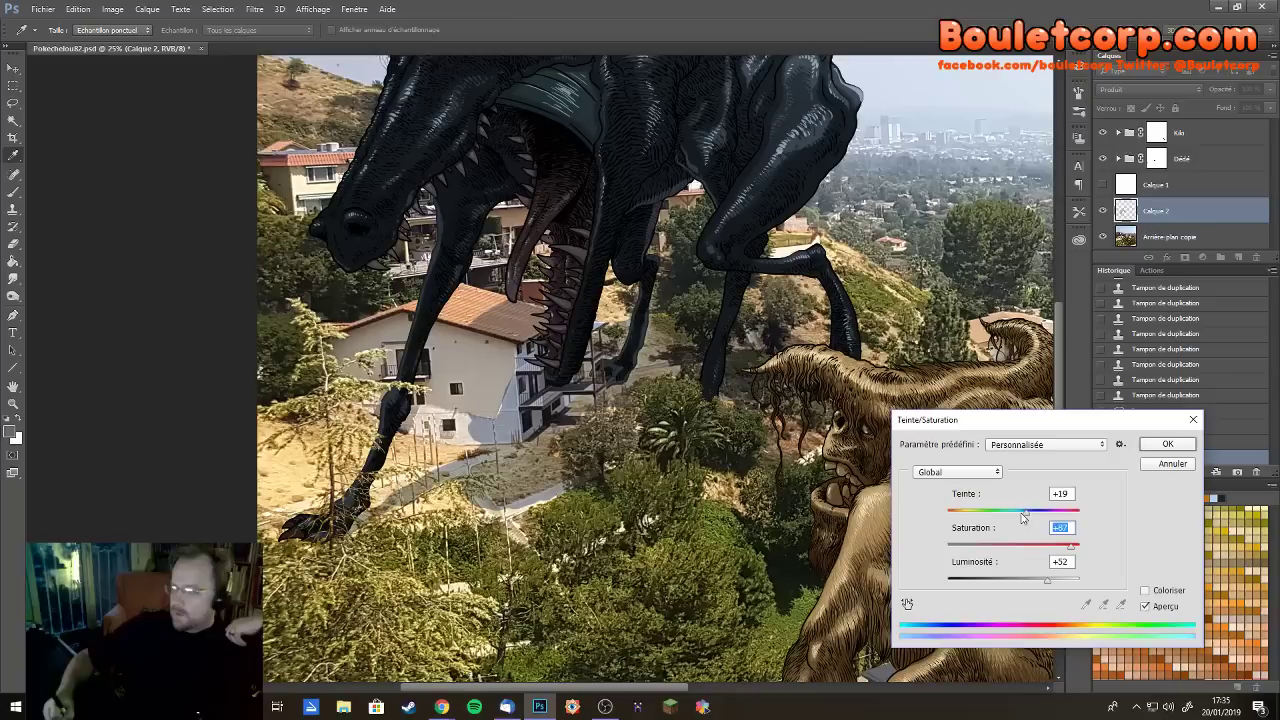
{"action": "left_click_drag", "start_coordinate": [1022, 516], "coordinate": [1046, 523]}
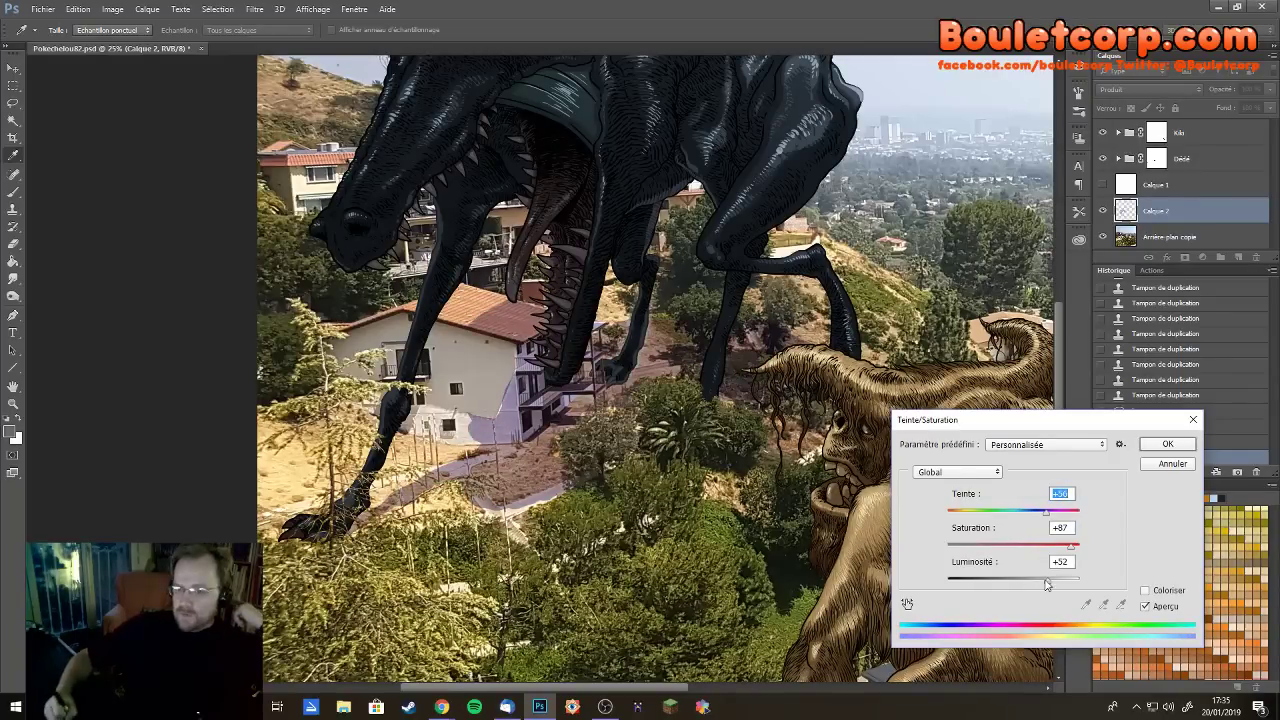
{"action": "left_click_drag", "start_coordinate": [1047, 581], "coordinate": [1058, 586]}
{"action": "left_click", "coordinate": [1046, 514]}
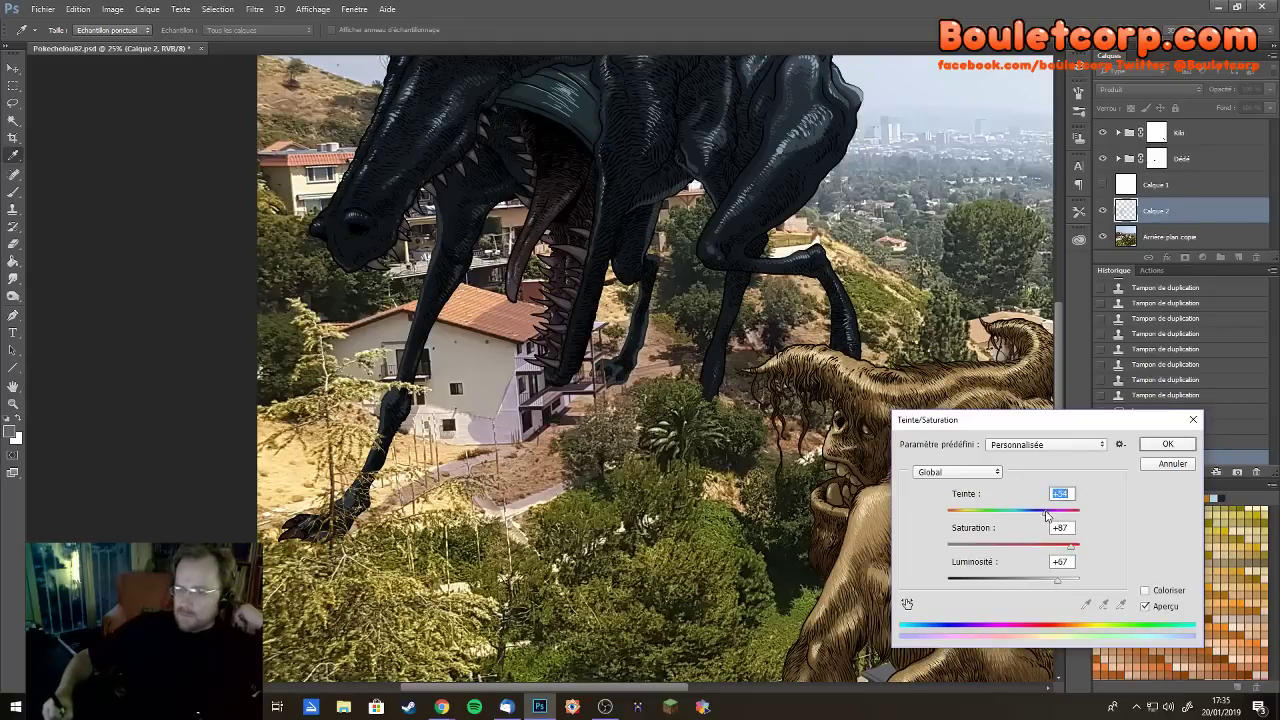
{"action": "left_click_drag", "start_coordinate": [1046, 514], "coordinate": [1025, 522]}
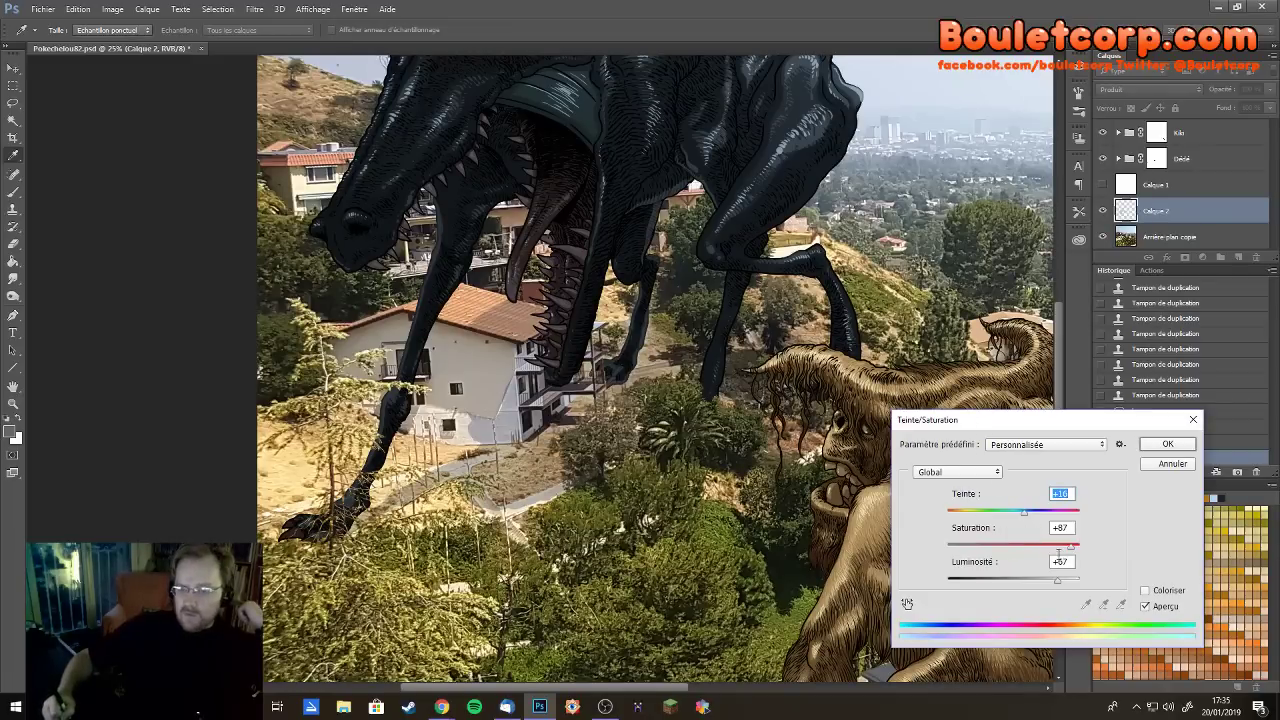
{"action": "left_click_drag", "start_coordinate": [1071, 547], "coordinate": [1071, 550]}
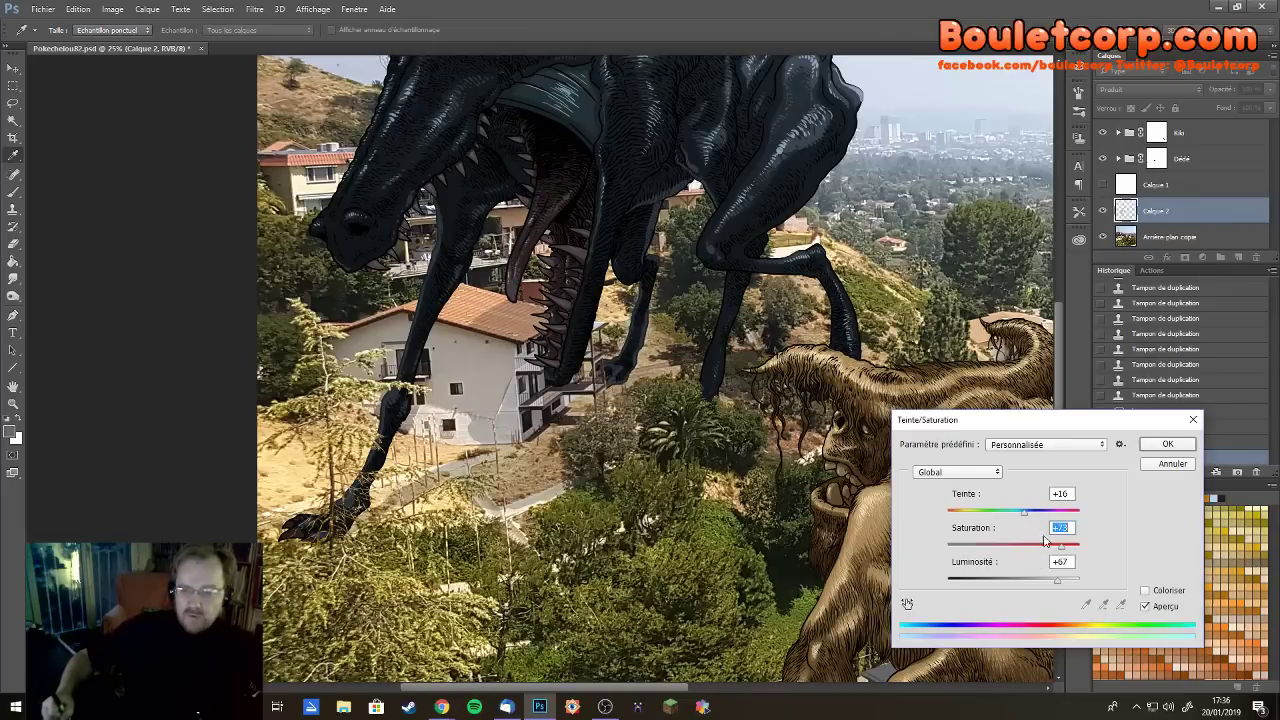
{"action": "left_click", "coordinate": [1055, 582]}
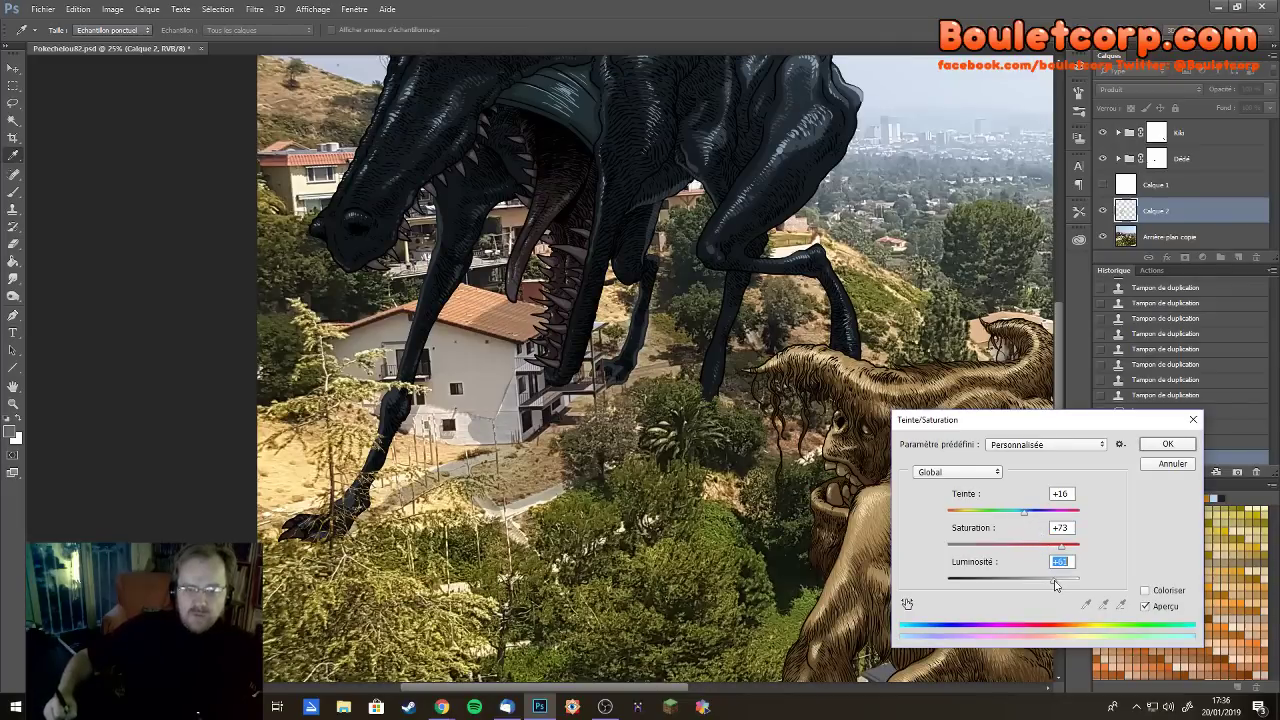
{"action": "left_click_drag", "start_coordinate": [1056, 584], "coordinate": [1049, 585]}
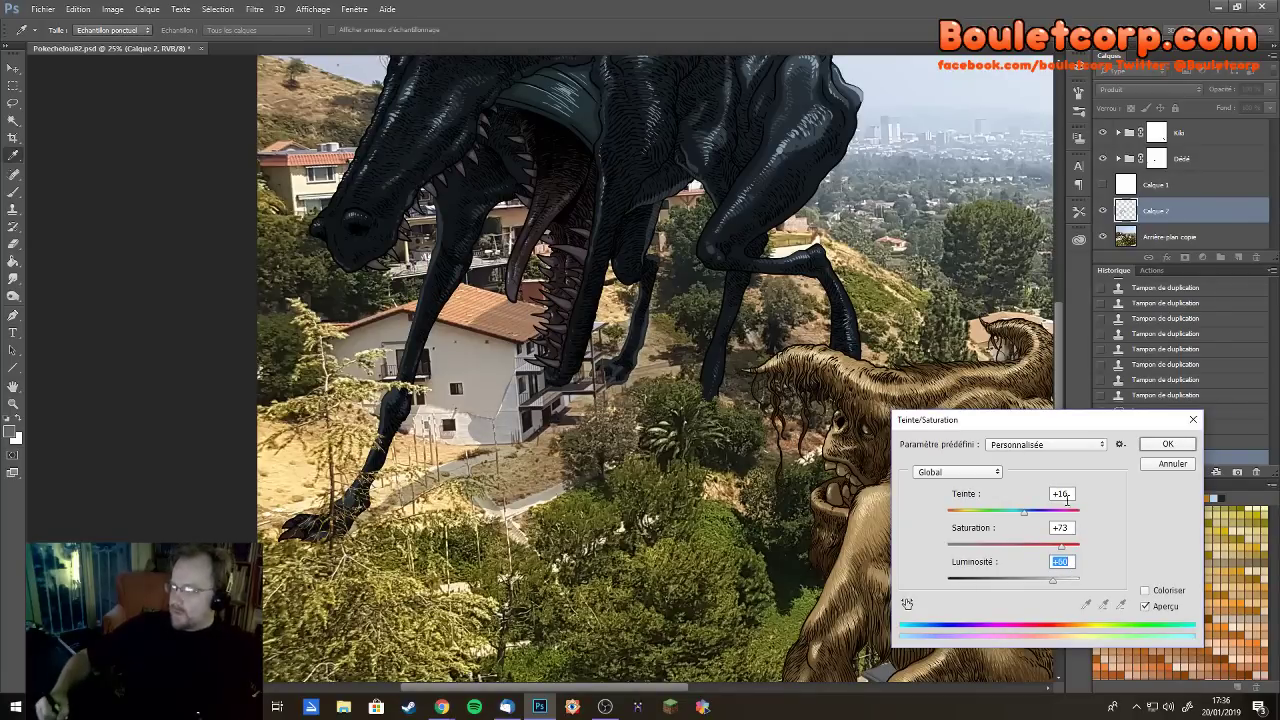
{"action": "left_click", "coordinate": [1167, 444]}
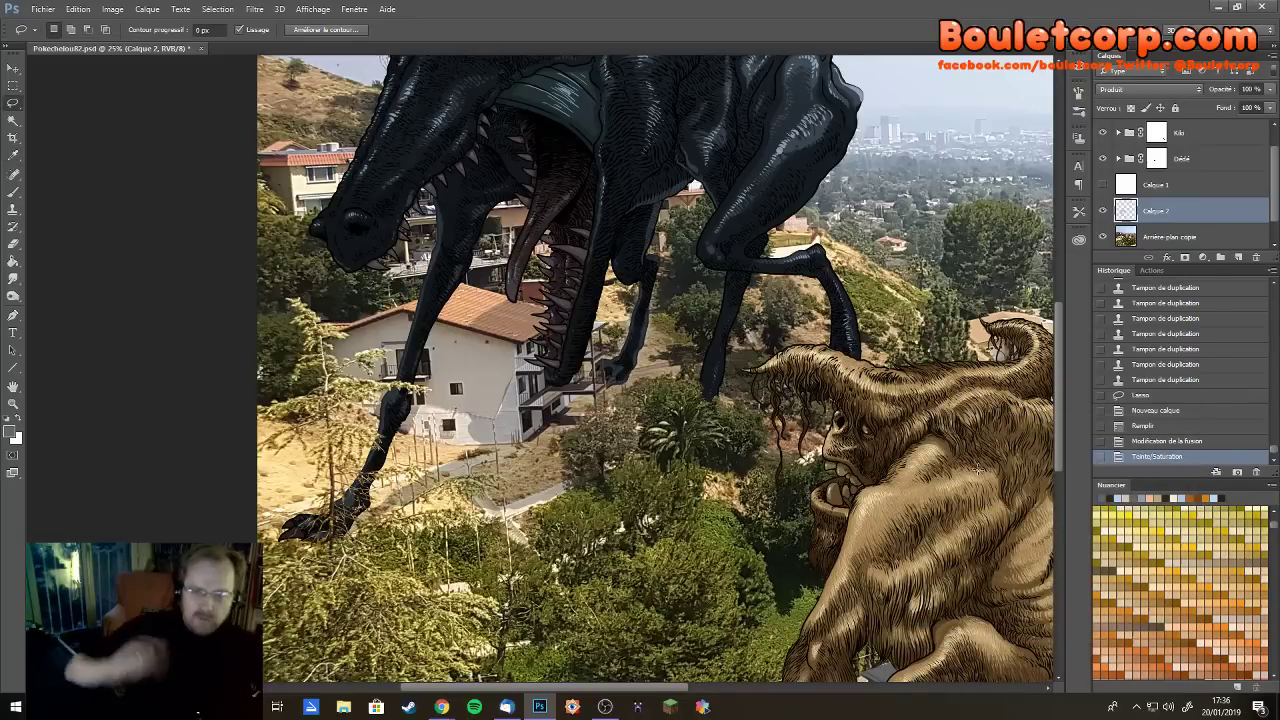
Undo the Hue/Saturation adjustment on the shadow layer
{"action": "key", "text": "ctrl+z"}
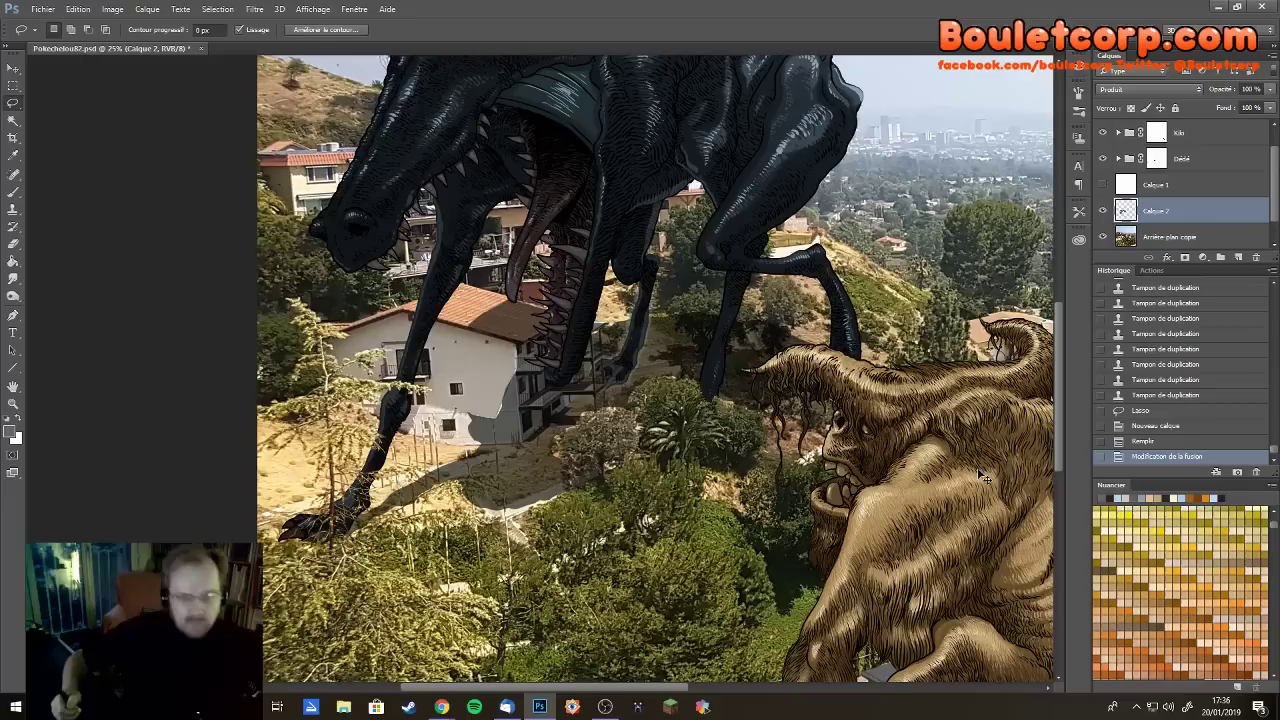
{"action": "key", "text": "ctrl+z"}
{"action": "key", "text": "ctrl+shift+z"}
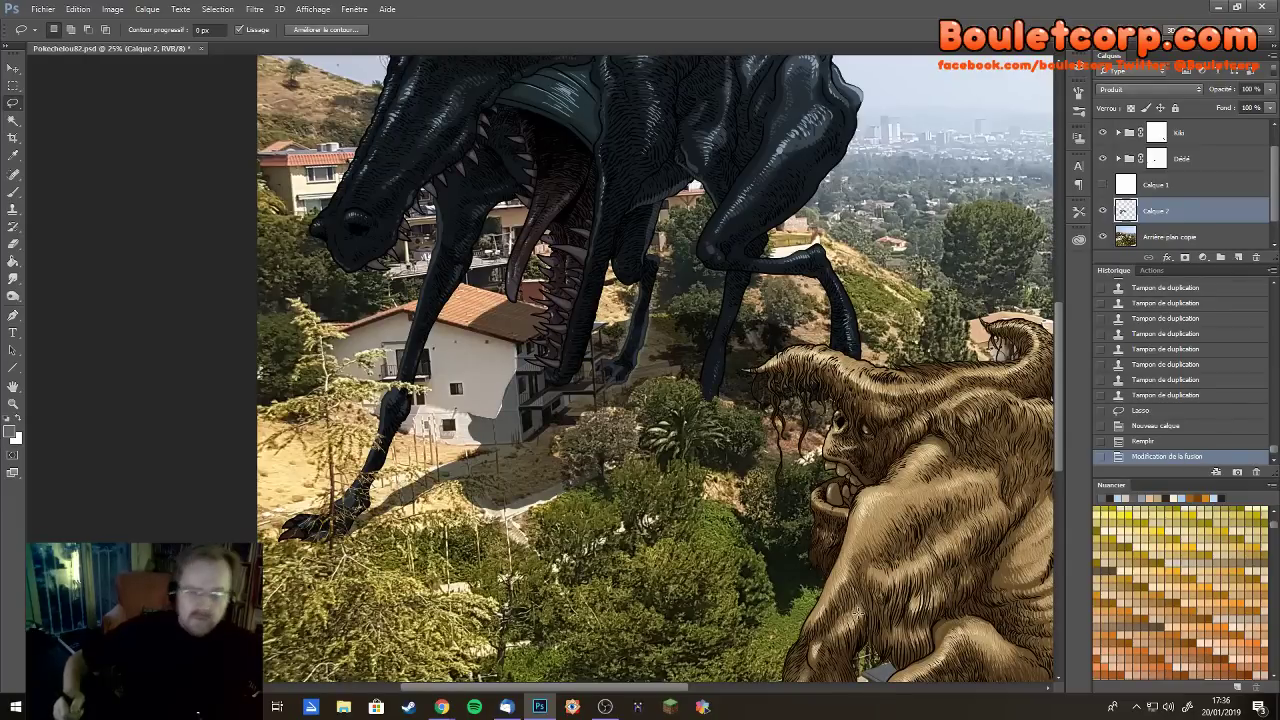
Erase the cast shadow from the lower part and corner edge of the white house's front wall
{"action": "key", "text": "ctrl+plus"}
{"action": "key", "text": "ctrl+plus"}
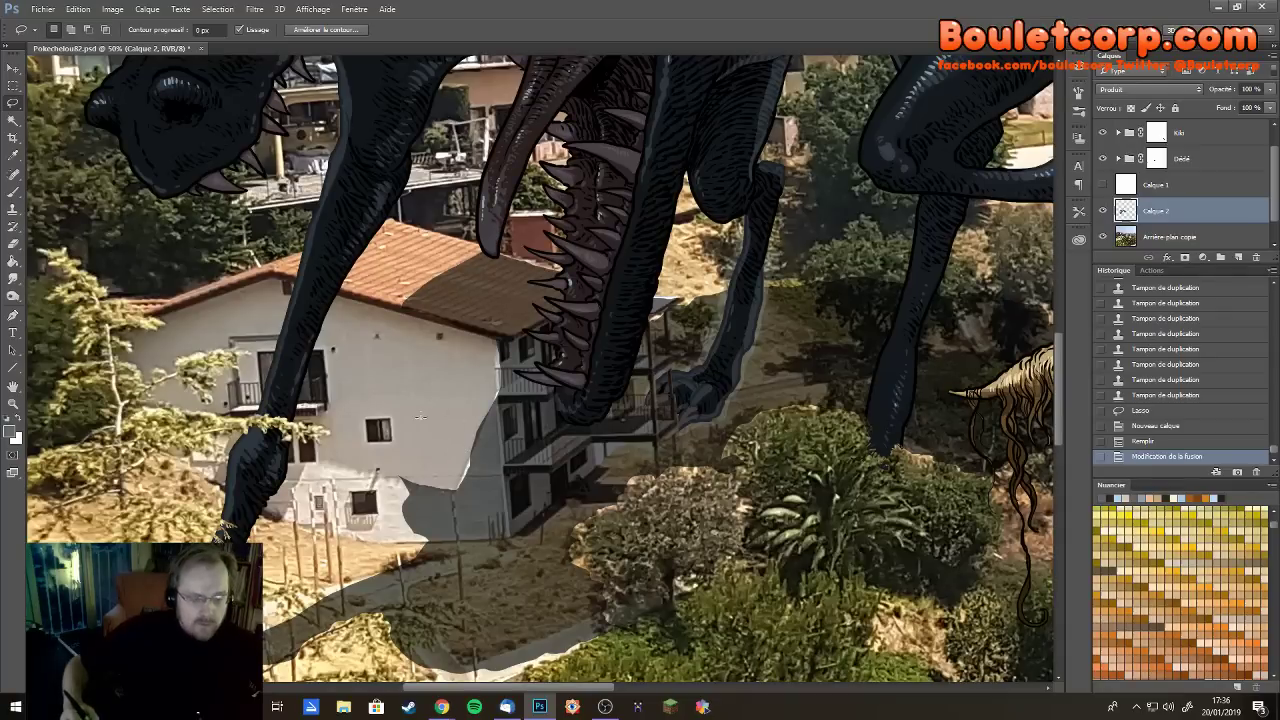
{"action": "key", "text": "e"}
{"action": "left_click", "coordinate": [380, 373]}
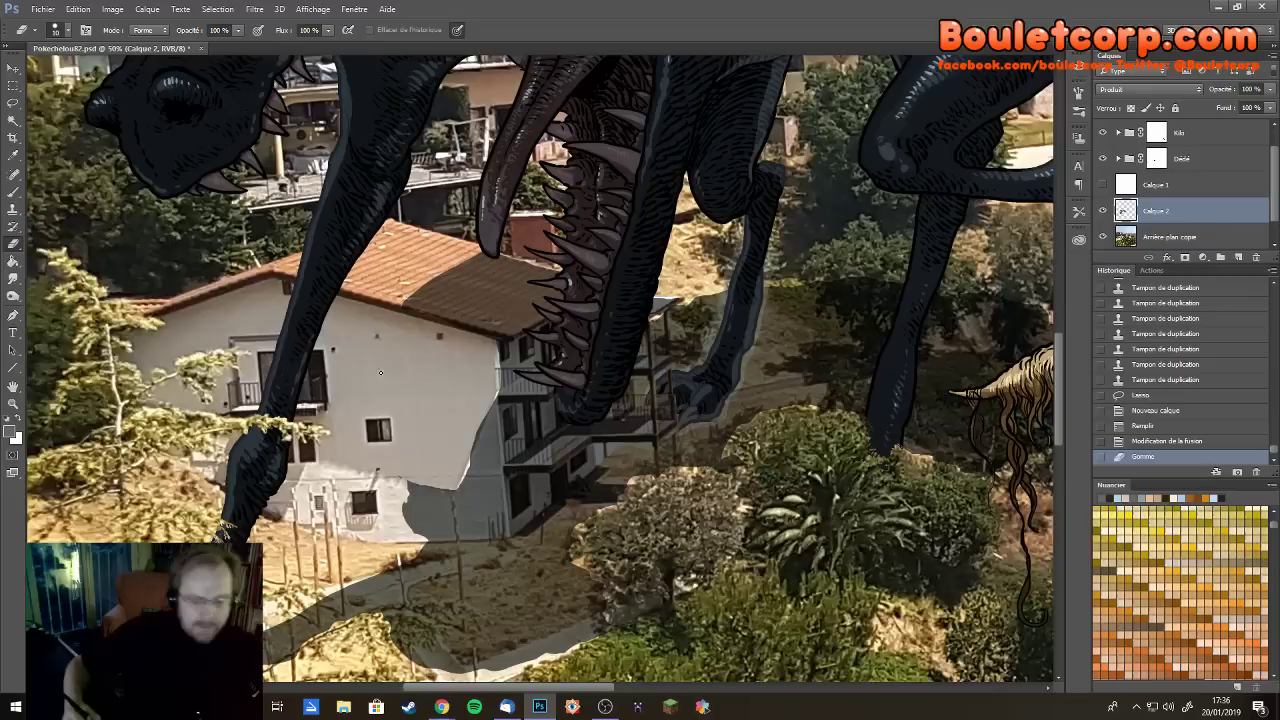
{"action": "mouse_move", "coordinate": [402, 488]}
{"action": "left_mouse_down"}
{"action": "mouse_move", "coordinate": [410, 518]}
{"action": "mouse_move", "coordinate": [451, 531]}
{"action": "mouse_move", "coordinate": [417, 538]}
{"action": "mouse_move", "coordinate": [501, 531]}
{"action": "mouse_move", "coordinate": [493, 472]}
{"action": "mouse_move", "coordinate": [491, 527]}
{"action": "mouse_move", "coordinate": [467, 504]}
{"action": "mouse_move", "coordinate": [467, 474]}
{"action": "mouse_move", "coordinate": [427, 492]}
{"action": "mouse_move", "coordinate": [477, 420]}
{"action": "mouse_move", "coordinate": [493, 470]}
{"action": "mouse_move", "coordinate": [486, 394]}
{"action": "left_mouse_up"}
{"action": "mouse_move", "coordinate": [493, 444]}
{"action": "left_mouse_down"}
{"action": "mouse_move", "coordinate": [487, 384]}
{"action": "mouse_move", "coordinate": [503, 530]}
{"action": "mouse_move", "coordinate": [491, 507]}
{"action": "left_mouse_up"}
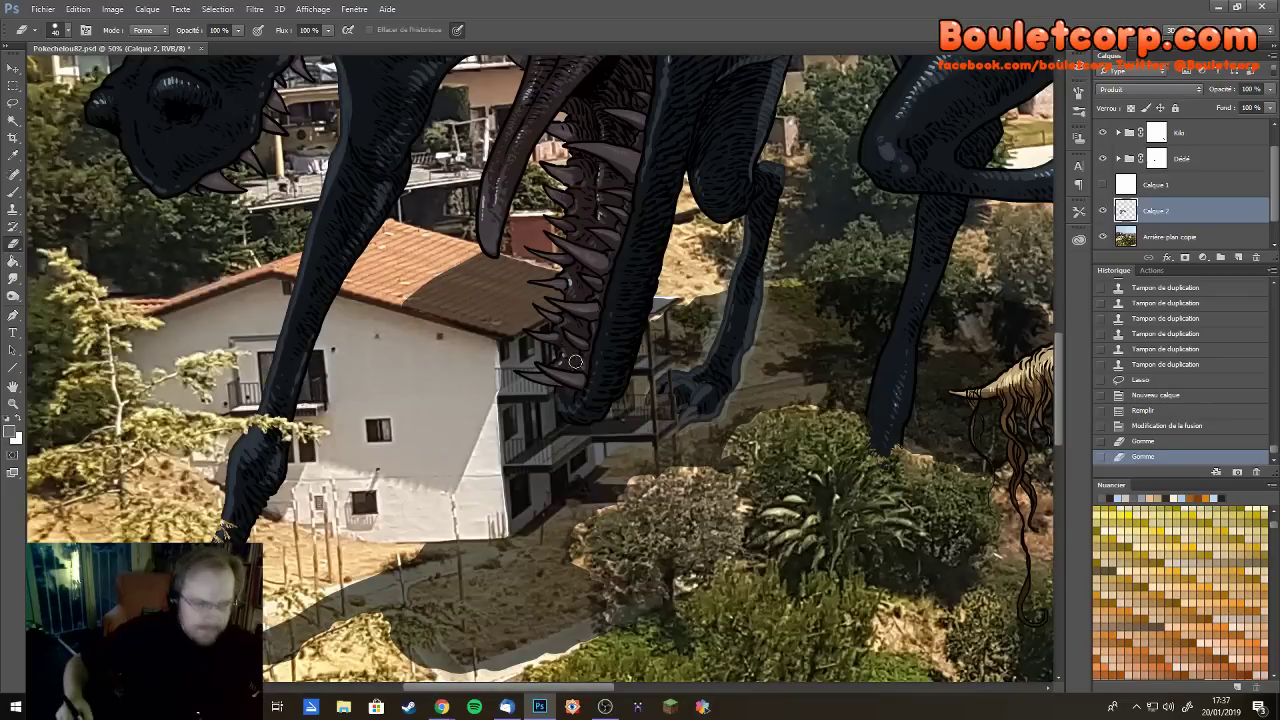
Brush grey shadow onto the ground beside the greyish bush near the house and clear the selection
{"action": "scroll", "coordinate": [576, 370], "scroll_direction": "right", "scroll_amount": 3}
{"action": "scroll", "coordinate": [572, 395], "scroll_direction": "up", "scroll_amount": 1}
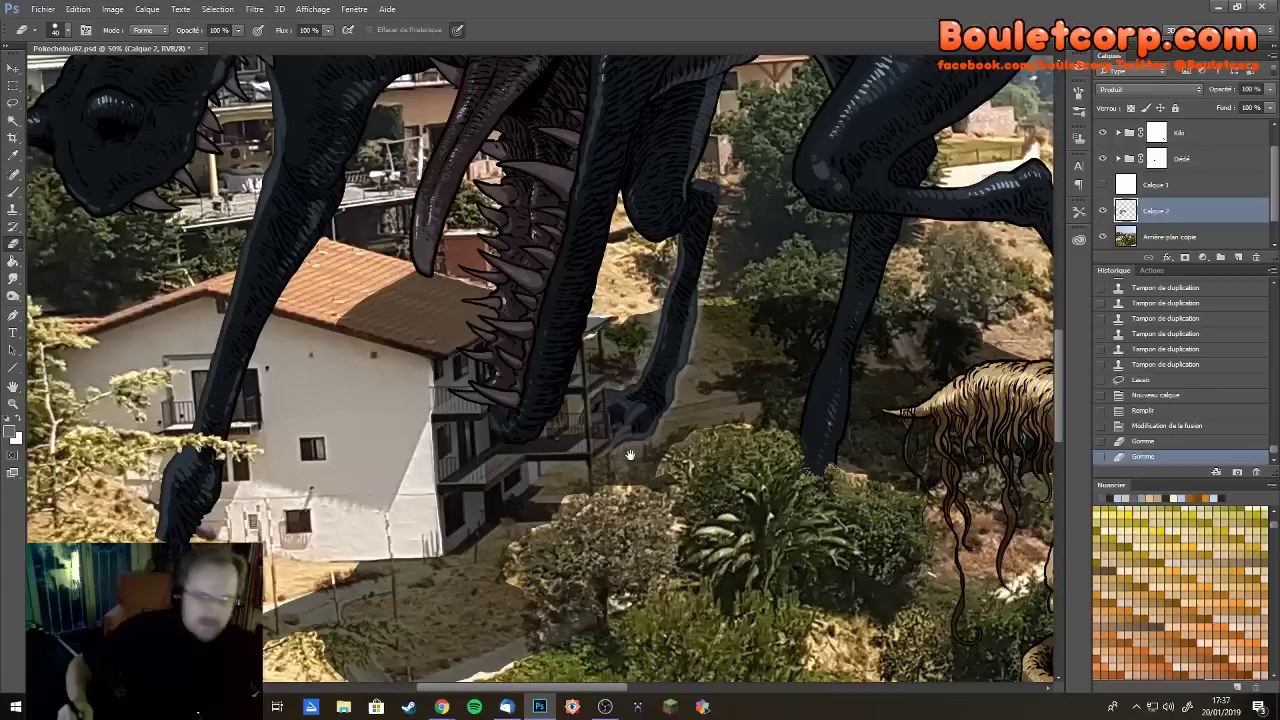
{"action": "scroll", "coordinate": [600, 460], "scroll_direction": "right", "scroll_amount": 2}
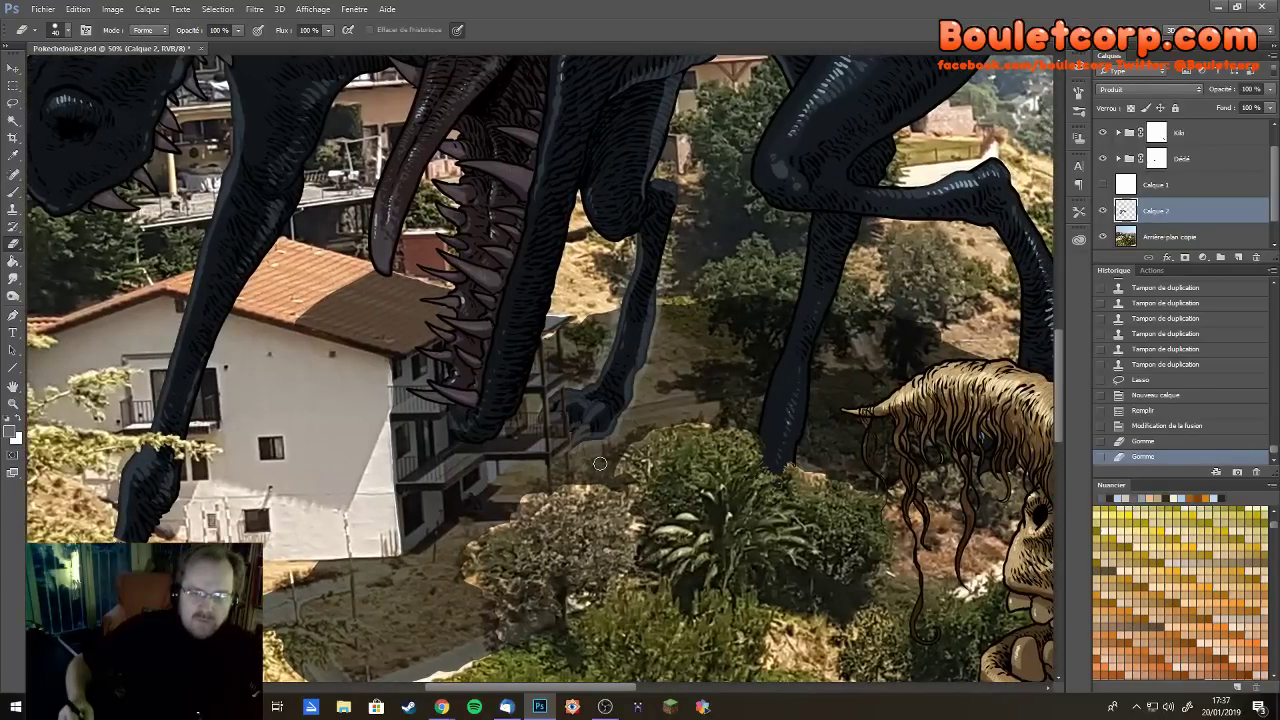
{"action": "scroll", "coordinate": [611, 450], "scroll_direction": "right", "scroll_amount": 3}
{"action": "scroll", "coordinate": [611, 450], "scroll_direction": "up", "scroll_amount": 2}
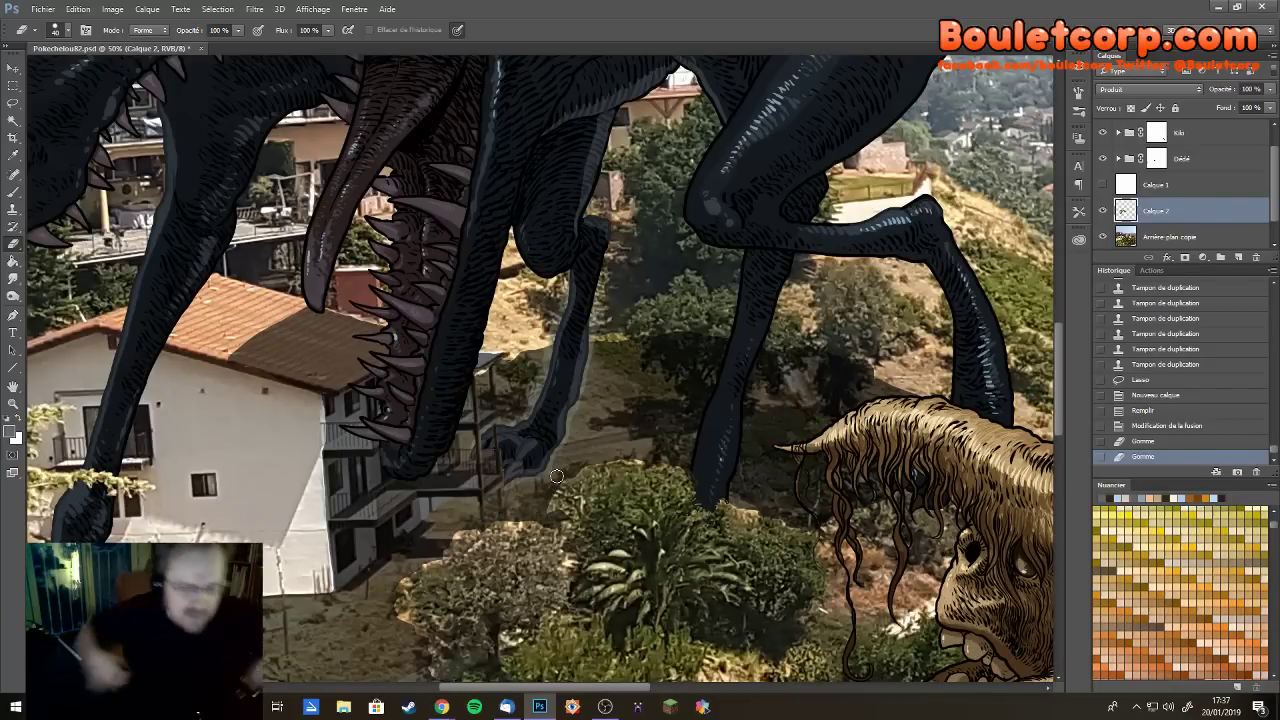
{"action": "key", "text": "b"}
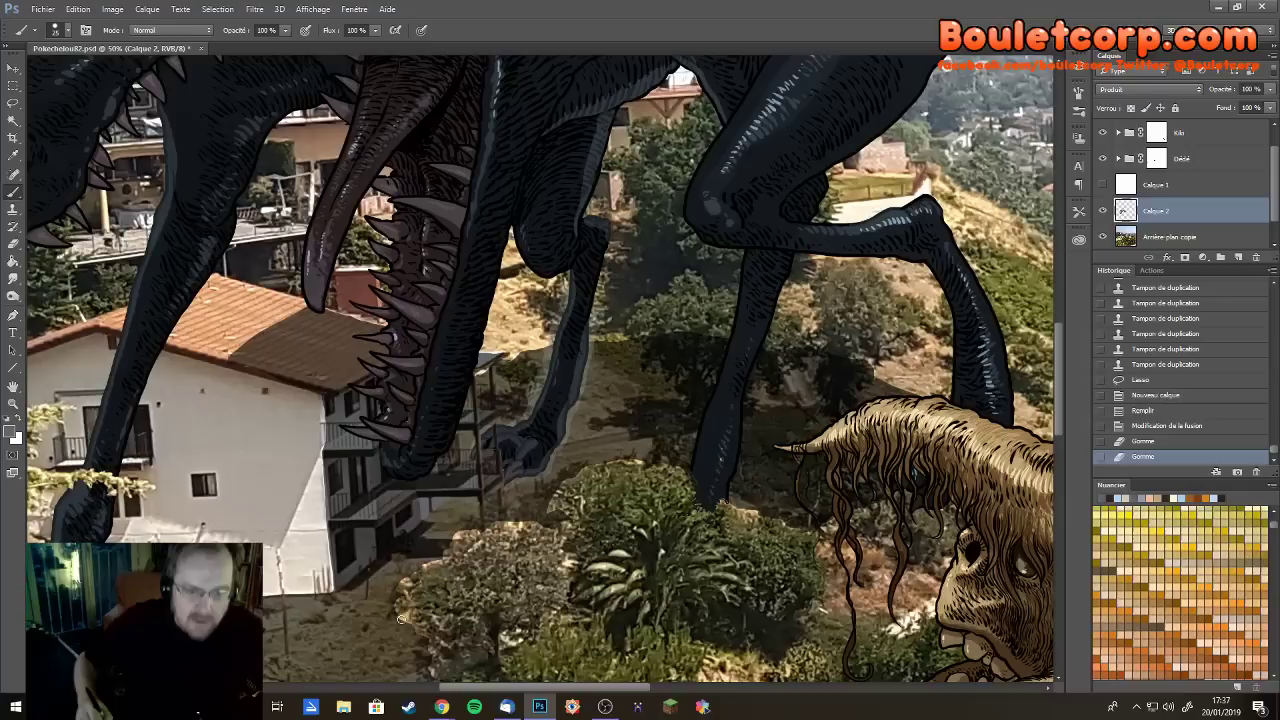
{"action": "left_click_drag", "start_coordinate": [404, 622], "coordinate": [372, 590]}
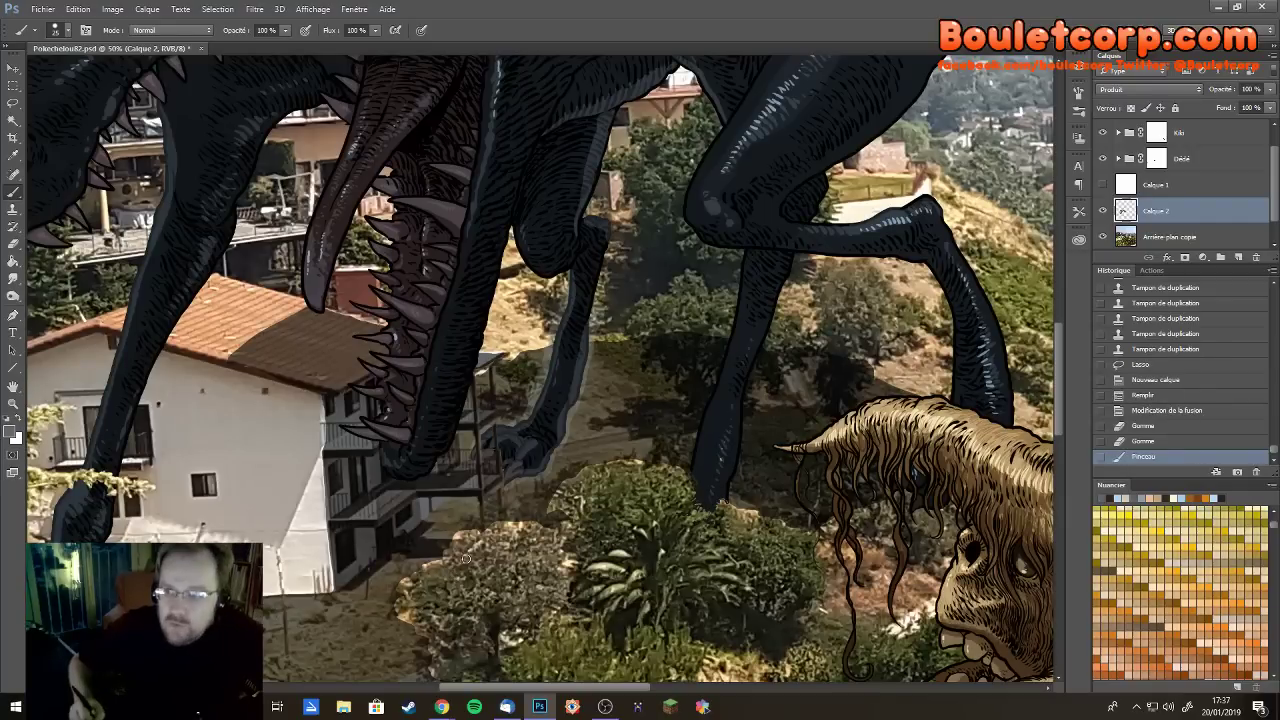
{"action": "key", "text": "ctrl+d"}
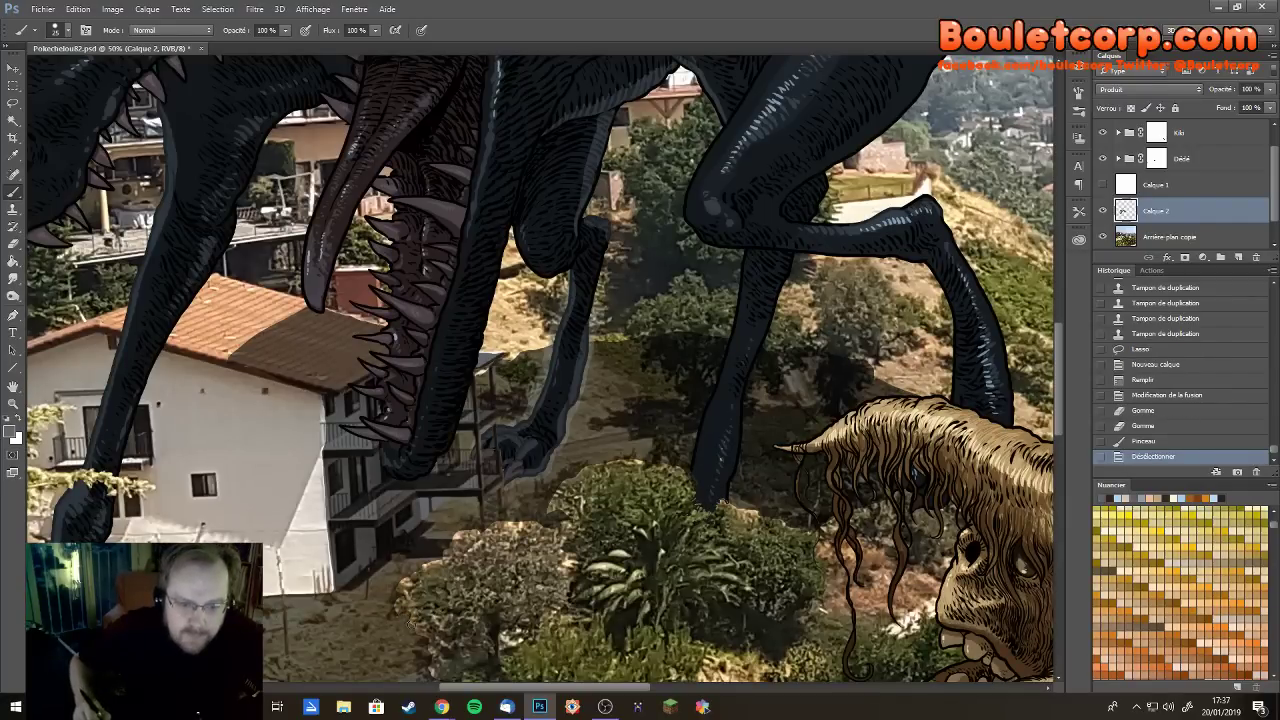
Extend the shadow in short grey brush strokes up the house-facing edge of the greyish bush, following its foliage
{"action": "mouse_move", "coordinate": [427, 656]}
{"action": "left_mouse_down"}
{"action": "mouse_move", "coordinate": [385, 611]}
{"action": "mouse_move", "coordinate": [396, 606]}
{"action": "left_mouse_up"}
{"action": "left_click_drag", "start_coordinate": [403, 614], "coordinate": [395, 602]}
{"action": "left_click_drag", "start_coordinate": [402, 611], "coordinate": [395, 596]}
{"action": "left_click_drag", "start_coordinate": [401, 604], "coordinate": [394, 593]}
{"action": "left_click_drag", "start_coordinate": [401, 600], "coordinate": [394, 587]}
{"action": "left_click_drag", "start_coordinate": [400, 594], "coordinate": [398, 570]}
{"action": "left_click_drag", "start_coordinate": [404, 578], "coordinate": [398, 568]}
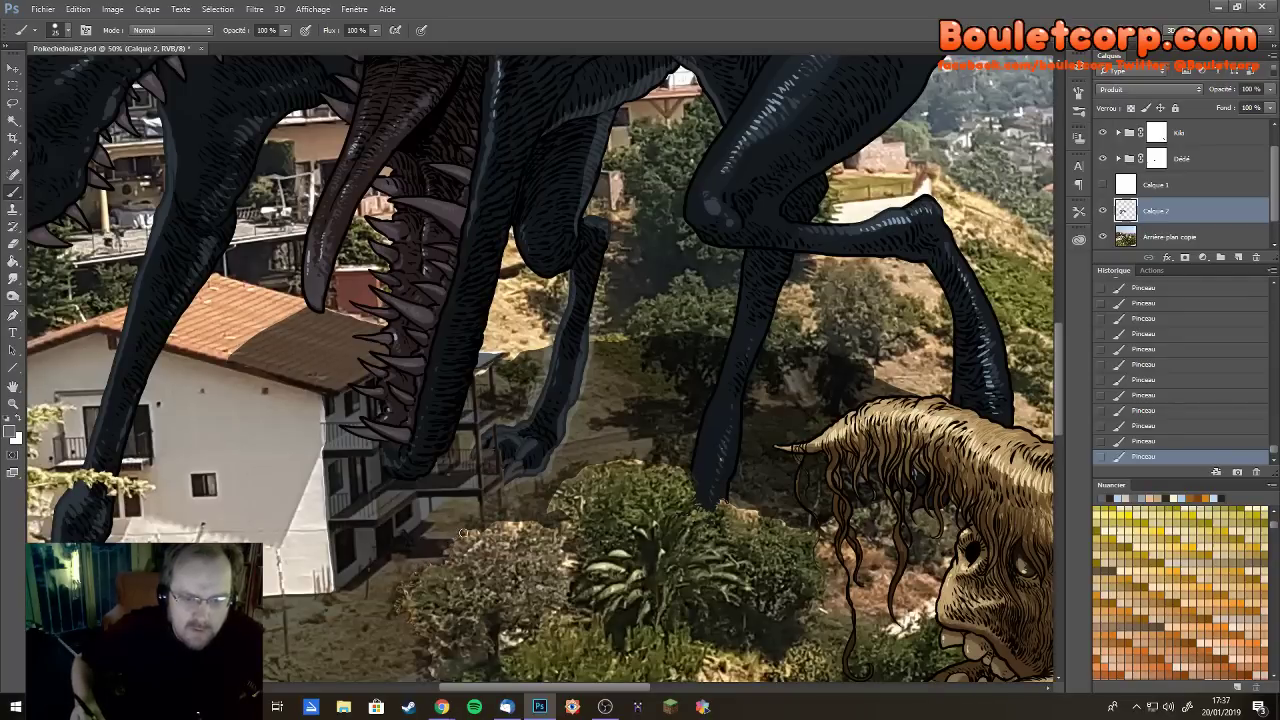
Refine the shadow's border along the top of the greyish bush by alternately erasing spill on the leaves and brushing in missing shadow
{"action": "left_click_drag", "start_coordinate": [490, 578], "coordinate": [504, 457]}
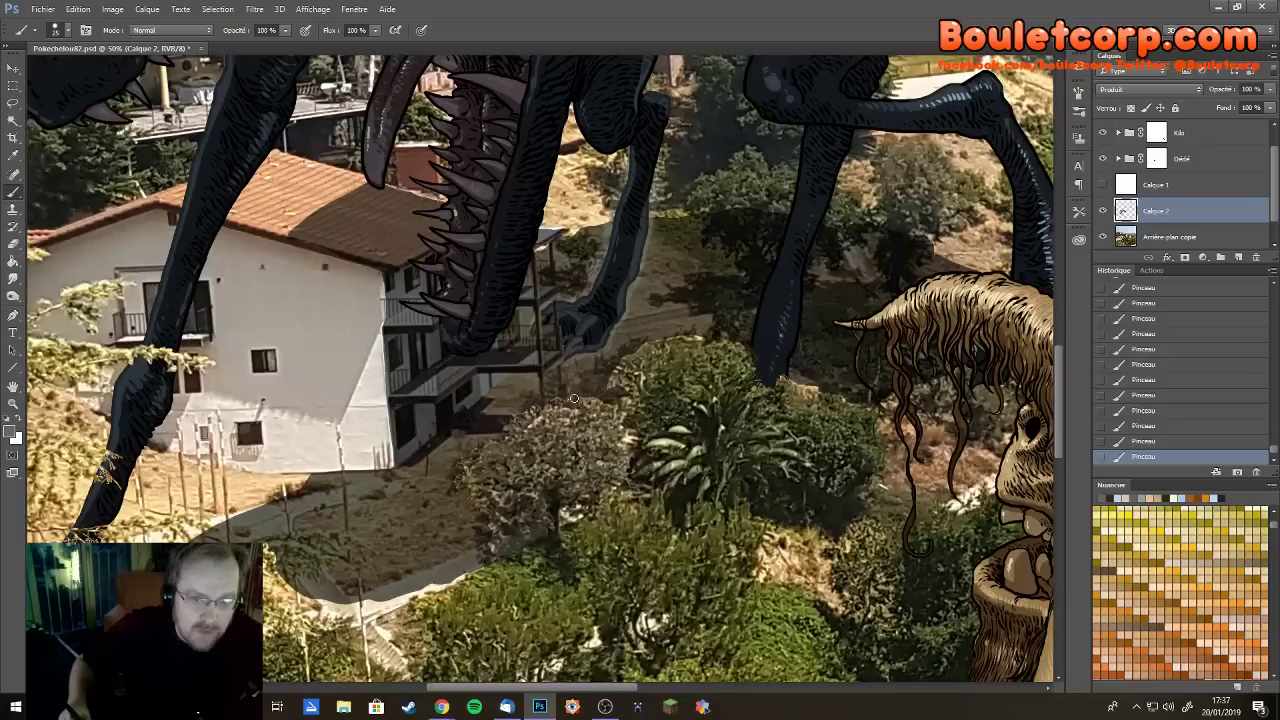
{"action": "key", "text": "e"}
{"action": "left_click_drag", "start_coordinate": [540, 394], "coordinate": [535, 404]}
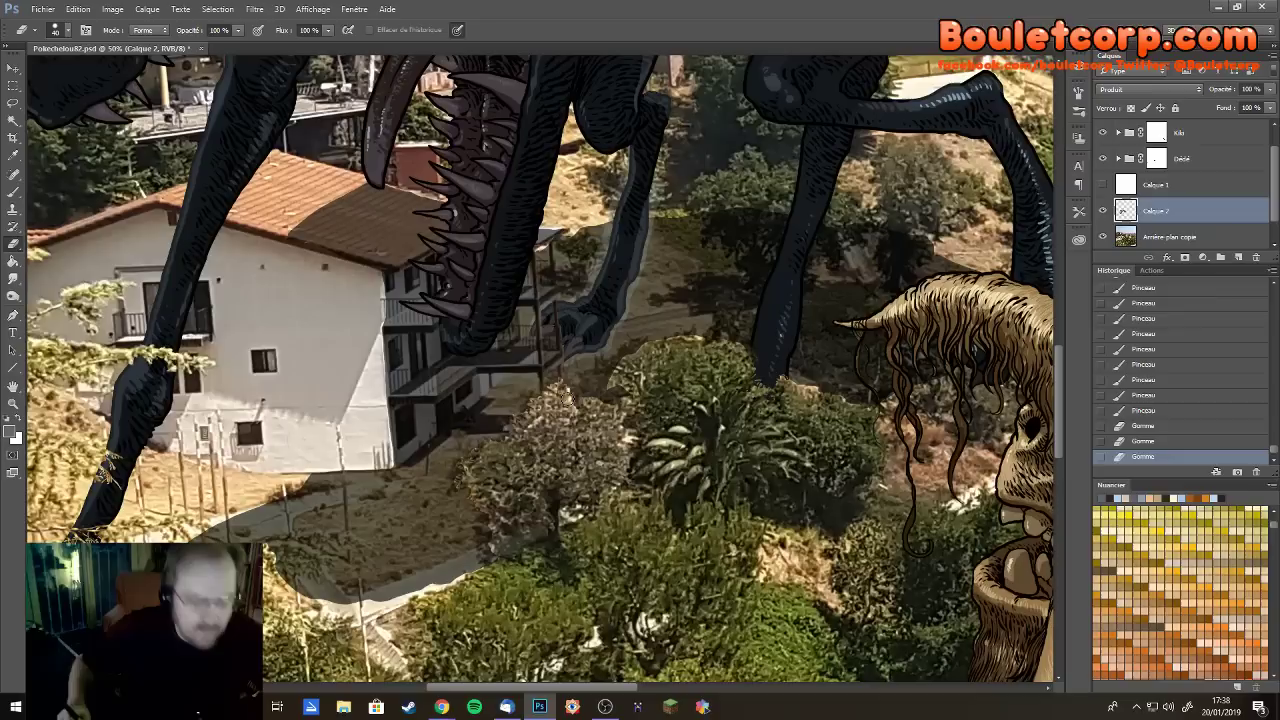
{"action": "key", "text": "b"}
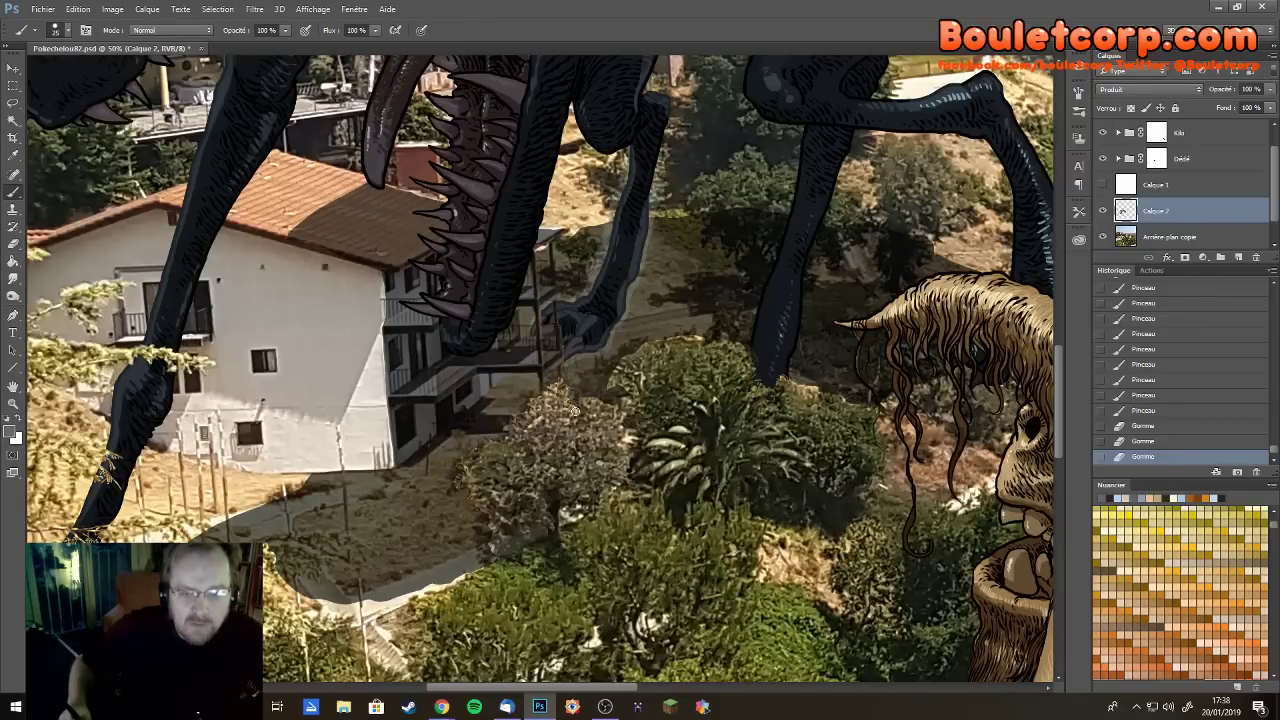
{"action": "mouse_move", "coordinate": [575, 410]}
{"action": "left_mouse_down"}
{"action": "mouse_move", "coordinate": [616, 453]}
{"action": "mouse_move", "coordinate": [619, 400]}
{"action": "left_mouse_up"}
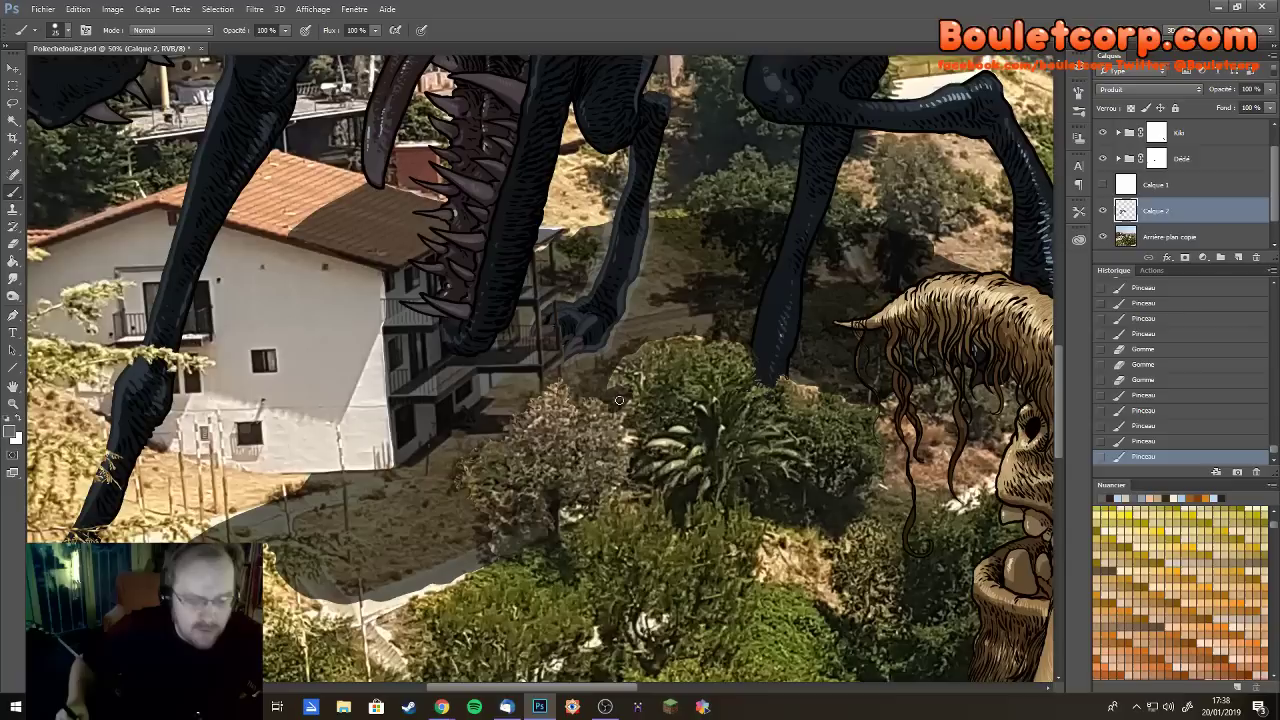
{"action": "key", "text": "e"}
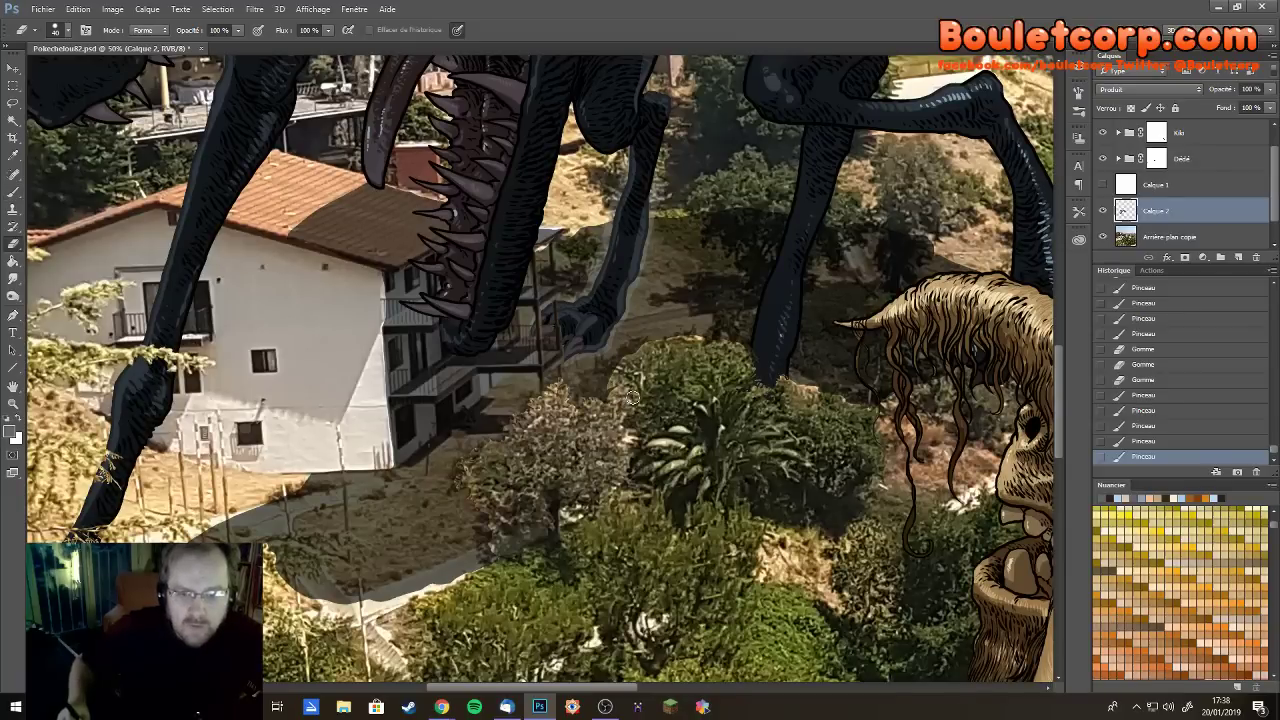
{"action": "left_click_drag", "start_coordinate": [600, 396], "coordinate": [585, 393]}
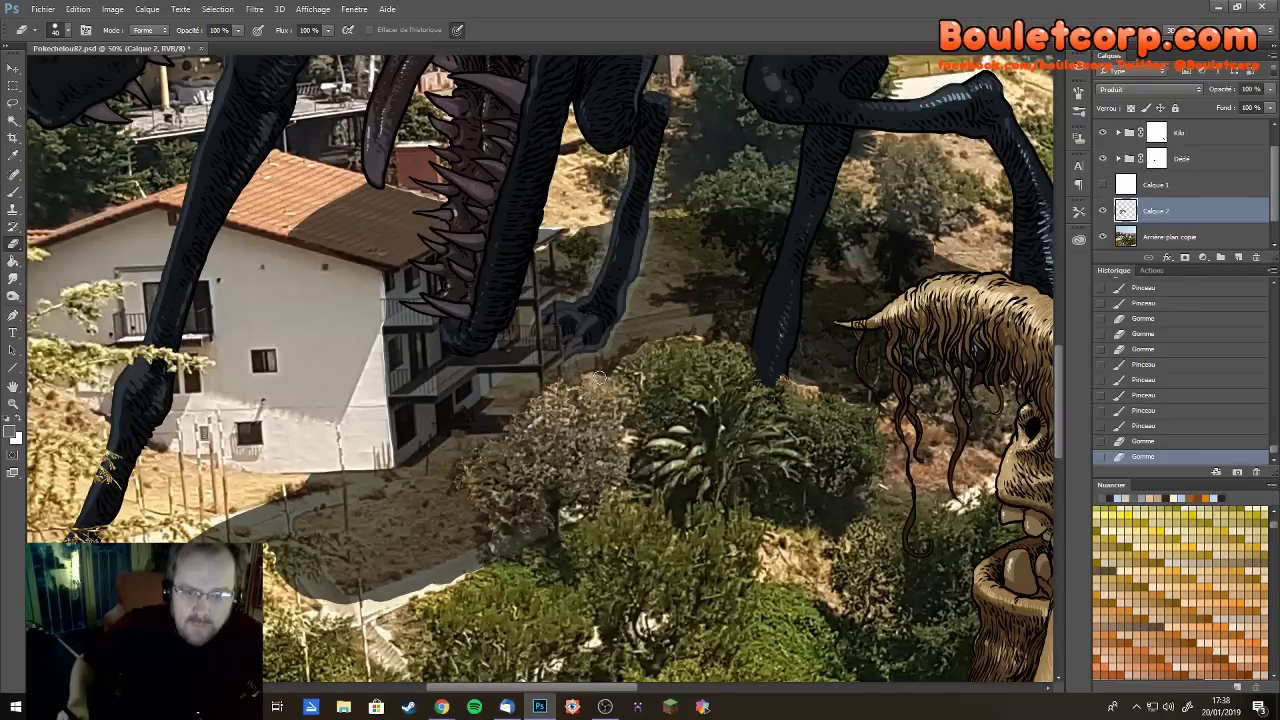
Erase and repaint the shadow's border so it follows the crown of the green tree beside the palm
{"action": "left_click_drag", "start_coordinate": [604, 372], "coordinate": [626, 363]}
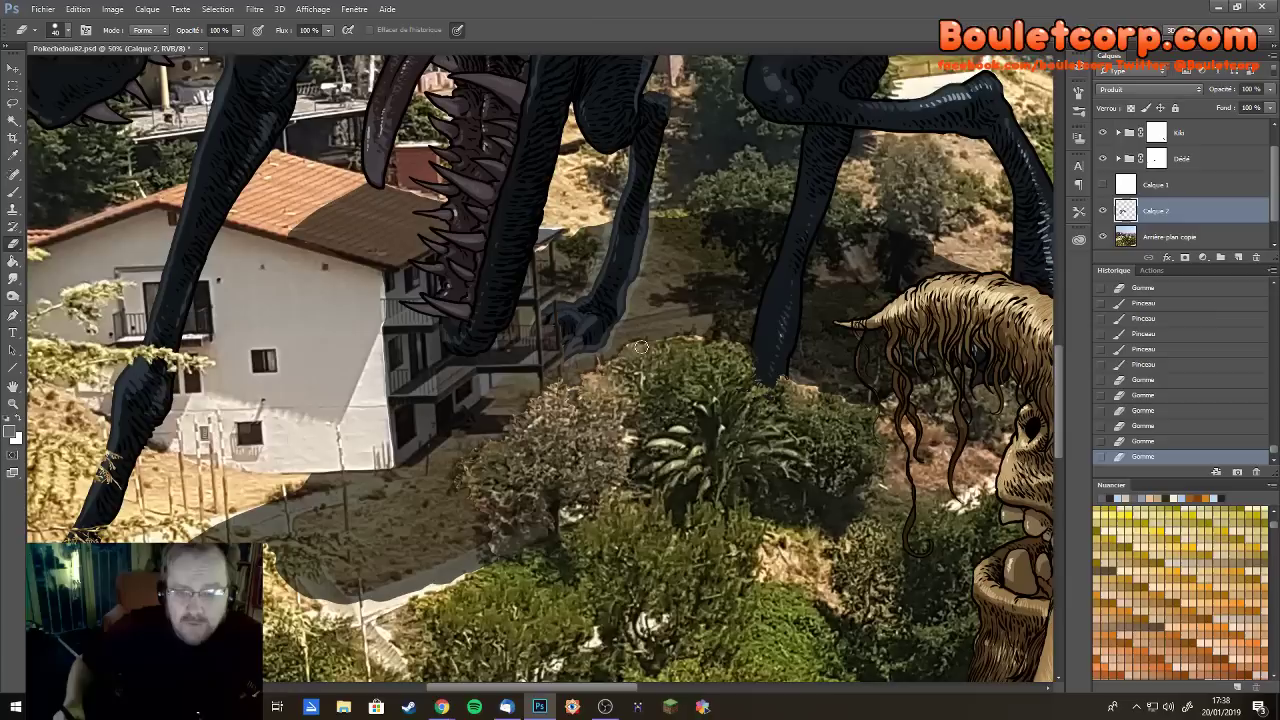
{"action": "left_click_drag", "start_coordinate": [640, 348], "coordinate": [665, 338]}
{"action": "key", "text": "b"}
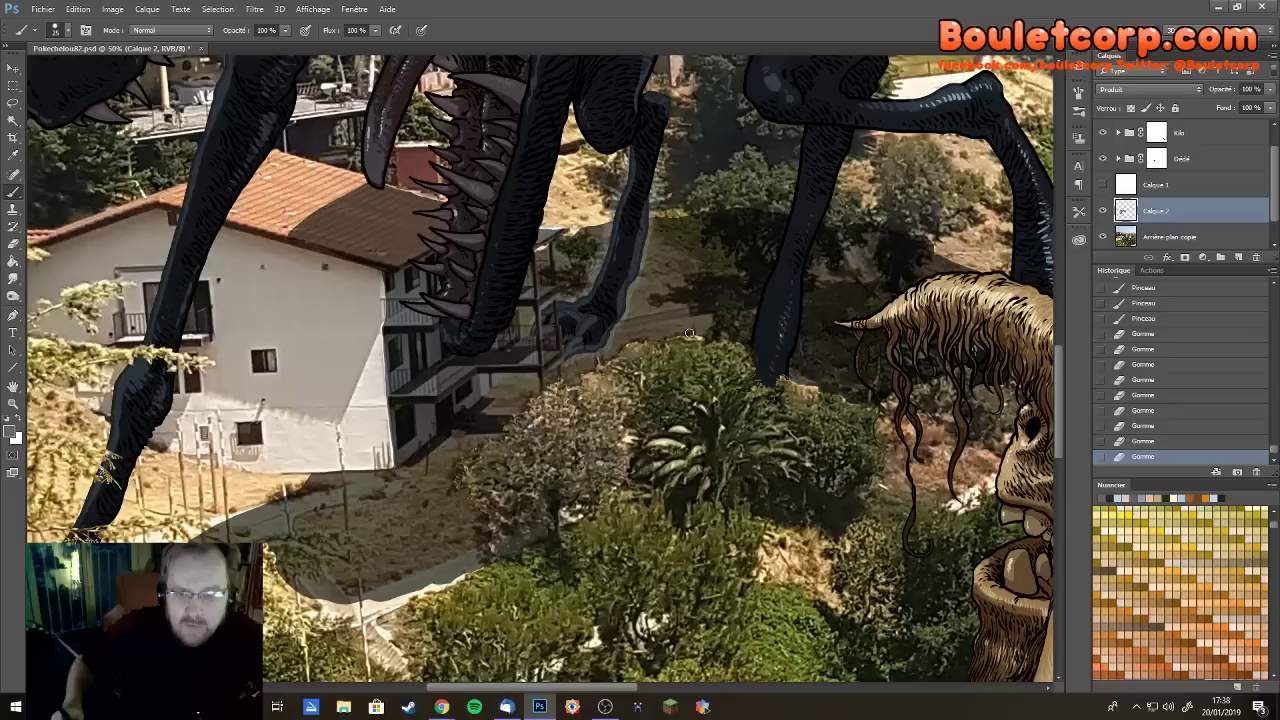
{"action": "left_click_drag", "start_coordinate": [673, 338], "coordinate": [708, 340]}
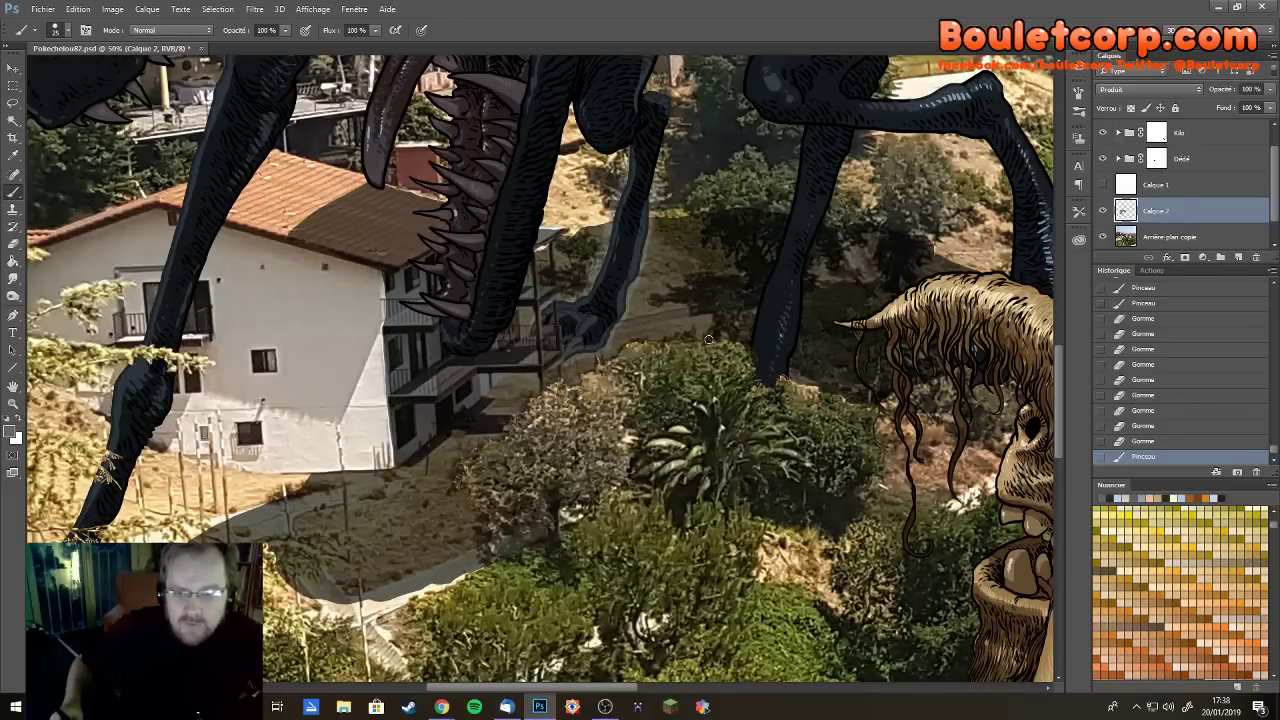
{"action": "left_click", "coordinate": [722, 340]}
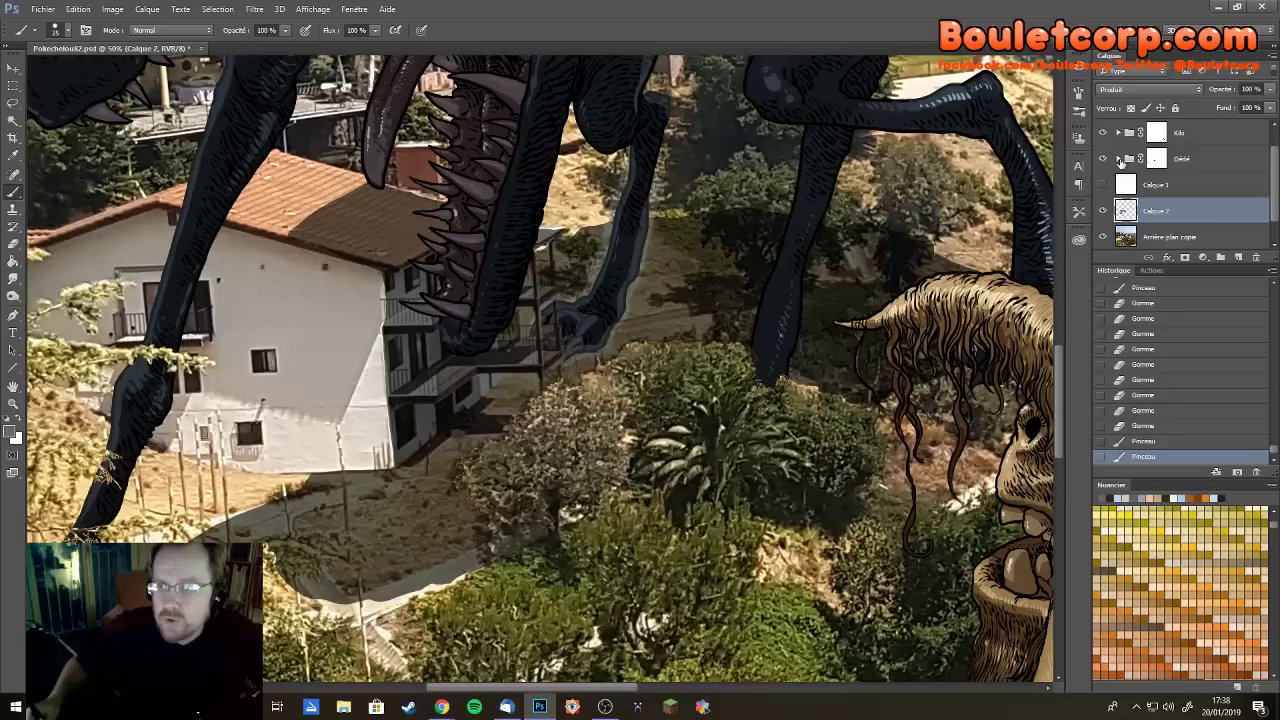
On the Dédé reflets layer inside the Dédé group, erase the pale reflection spill along the outer edge of Dédé's lower leg behind the house
{"action": "left_click", "coordinate": [1119, 160]}
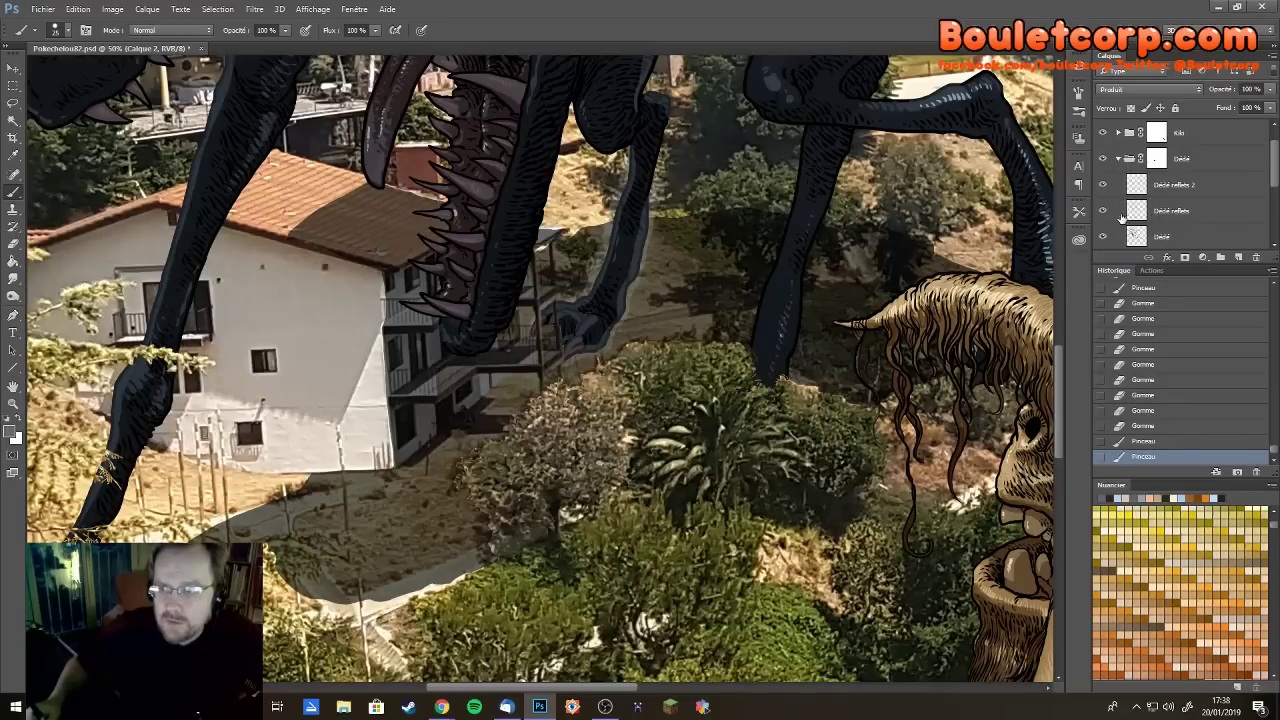
{"action": "left_click", "coordinate": [1166, 216]}
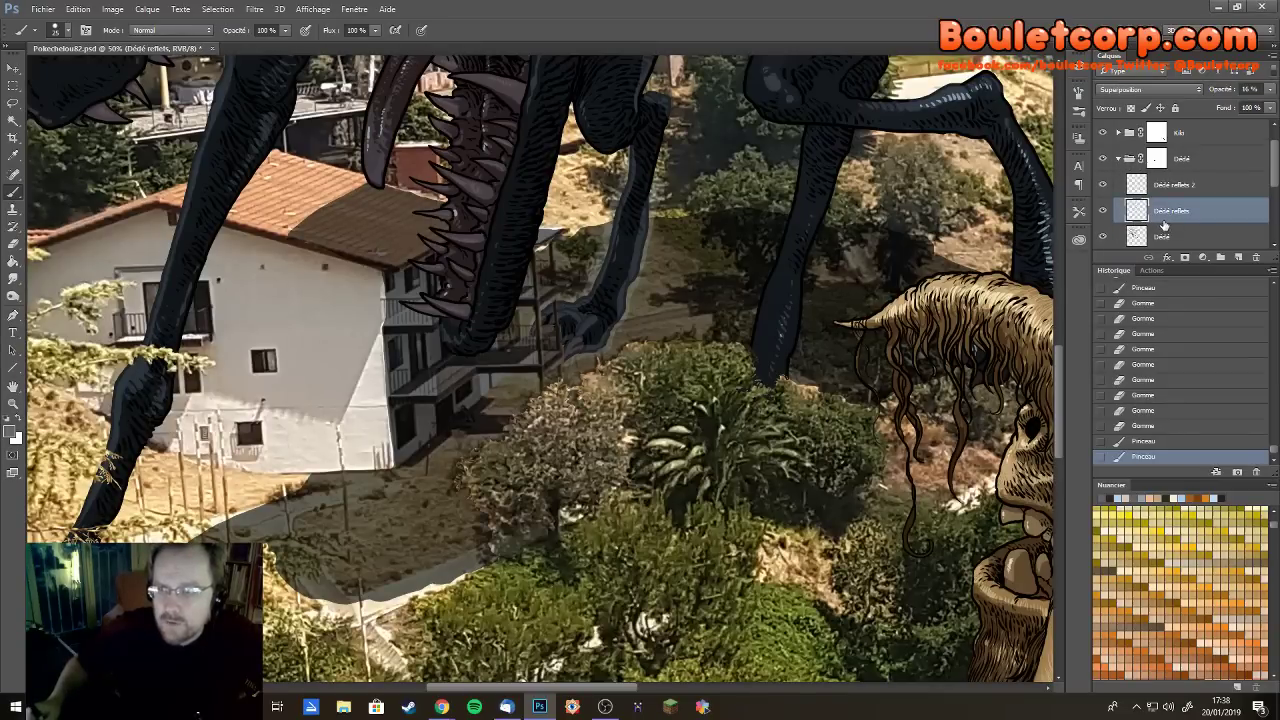
{"action": "key", "text": "r"}
{"action": "left_click_drag", "start_coordinate": [625, 322], "coordinate": [633, 318]}
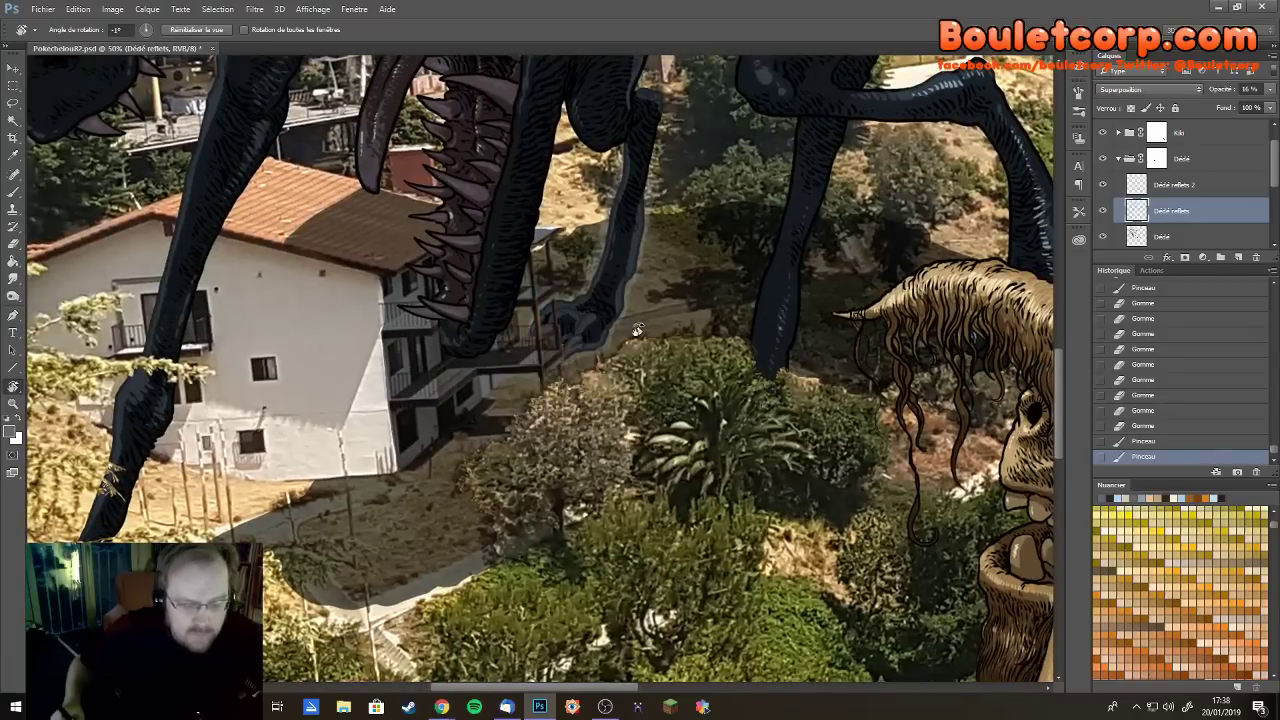
{"action": "key", "text": "e"}
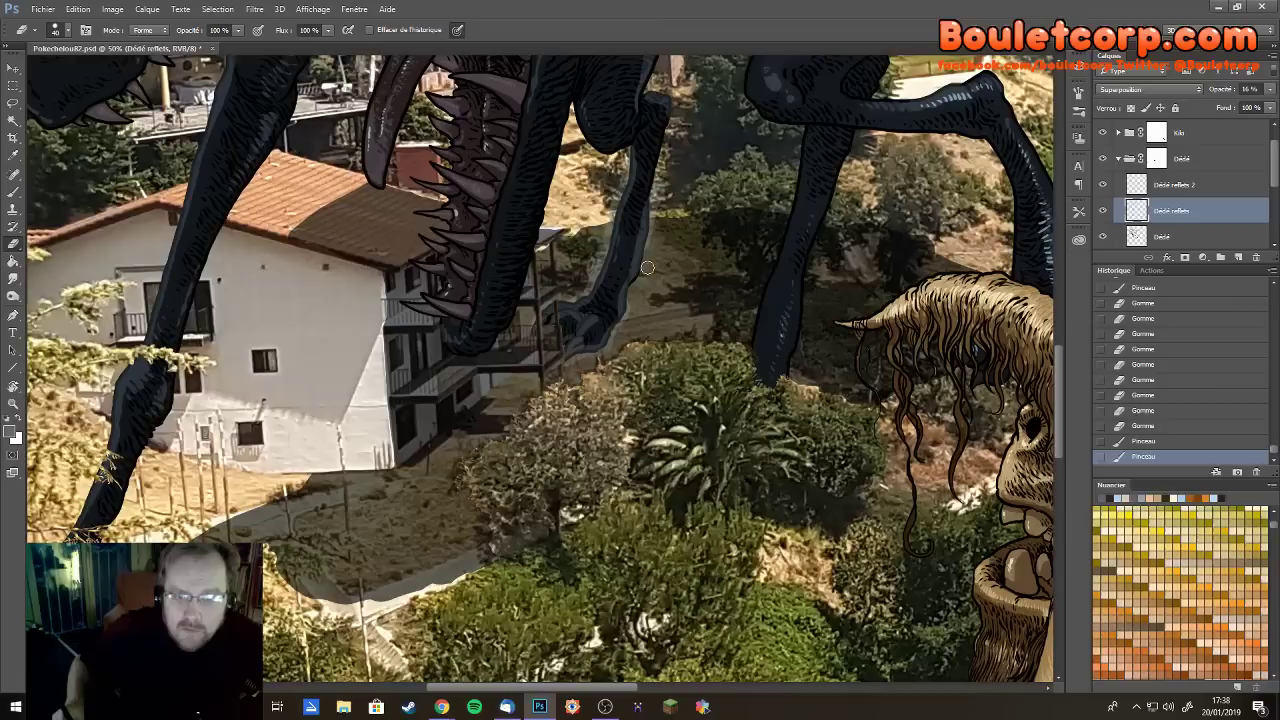
{"action": "mouse_move", "coordinate": [647, 268]}
{"action": "left_mouse_down"}
{"action": "mouse_move", "coordinate": [661, 206]}
{"action": "mouse_move", "coordinate": [644, 117]}
{"action": "mouse_move", "coordinate": [655, 218]}
{"action": "left_mouse_up"}
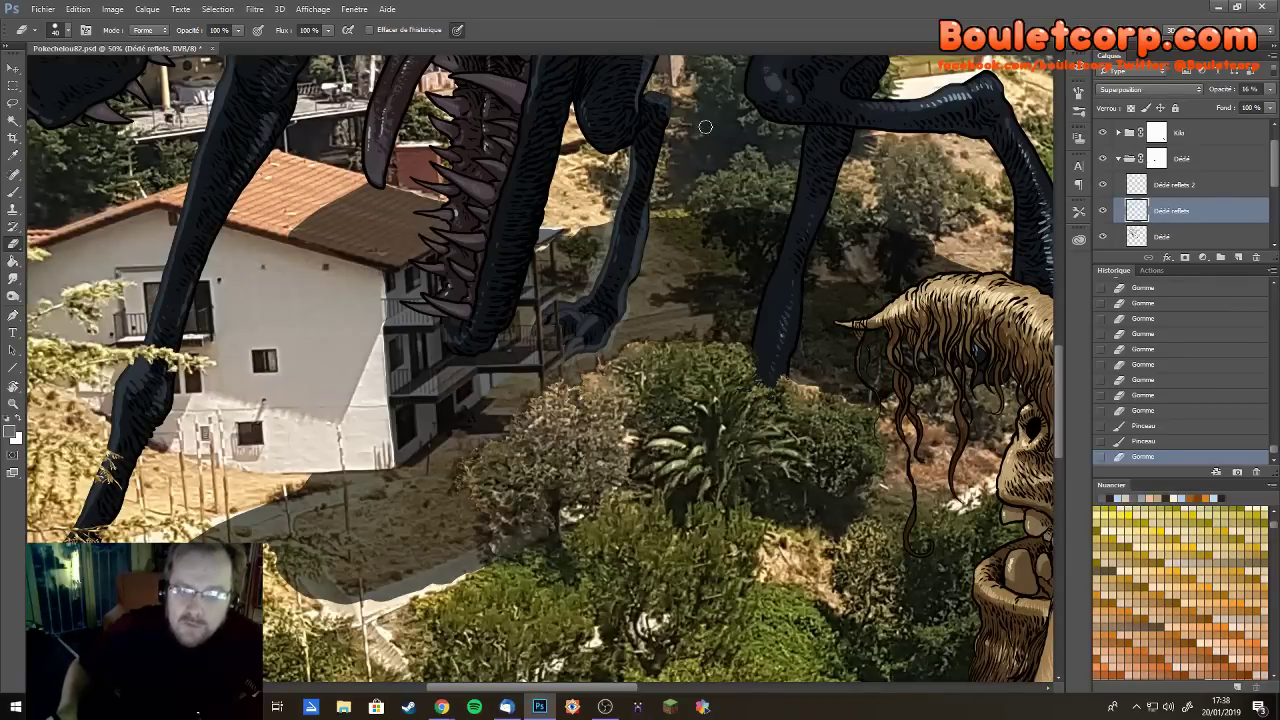
Erase the remaining reflection spill between the jaw and that leg, around the clawed foot and over the house's balconies
{"action": "left_click_drag", "start_coordinate": [573, 99], "coordinate": [595, 232]}
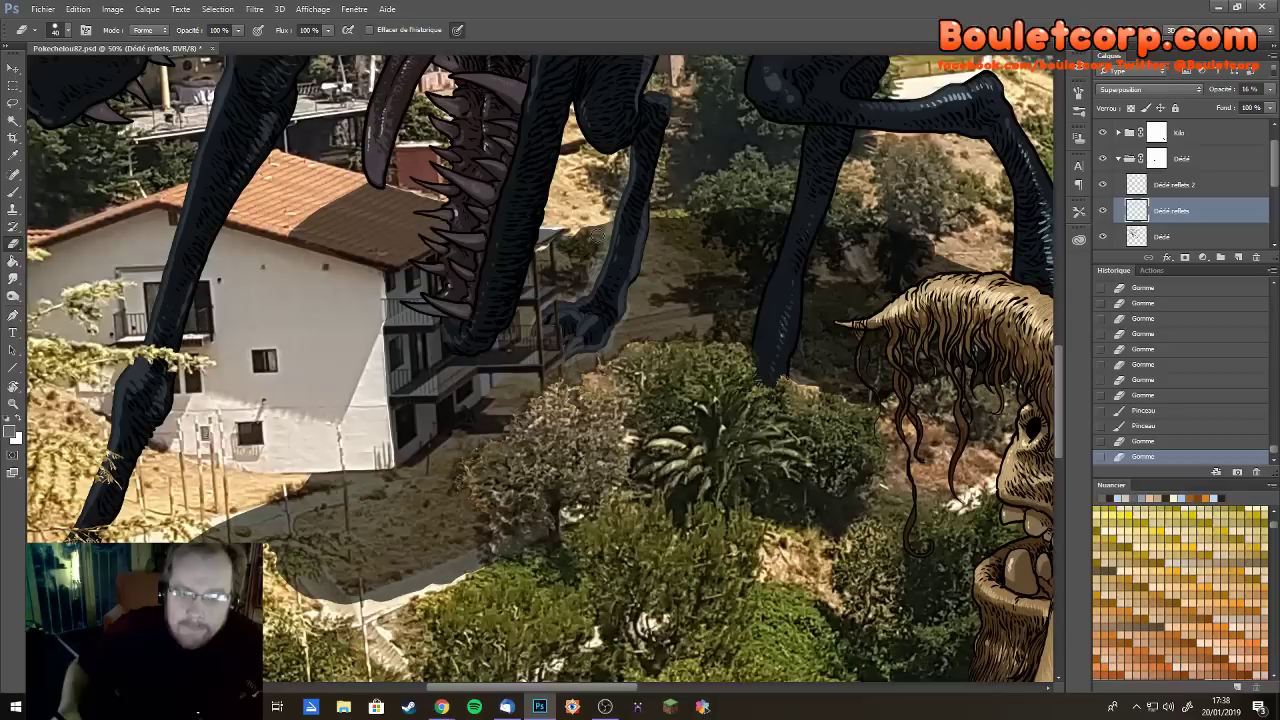
{"action": "left_click_drag", "start_coordinate": [524, 255], "coordinate": [536, 322]}
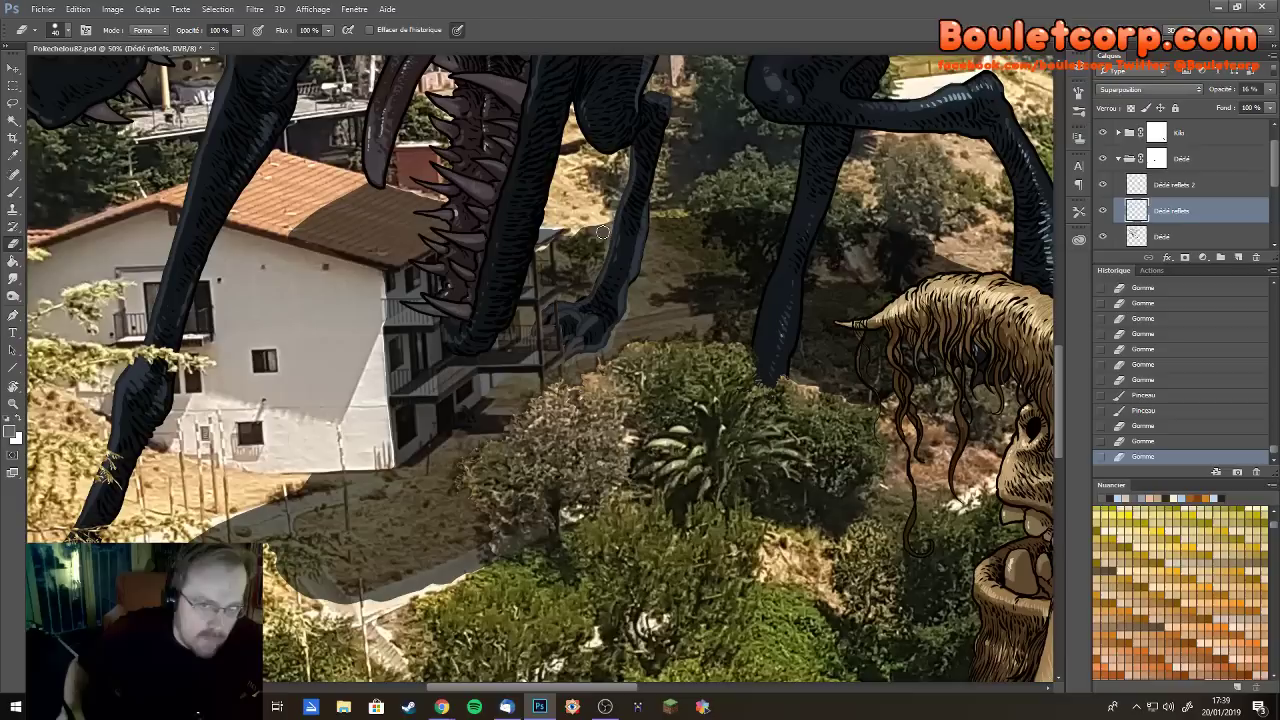
{"action": "left_click_drag", "start_coordinate": [590, 250], "coordinate": [558, 208]}
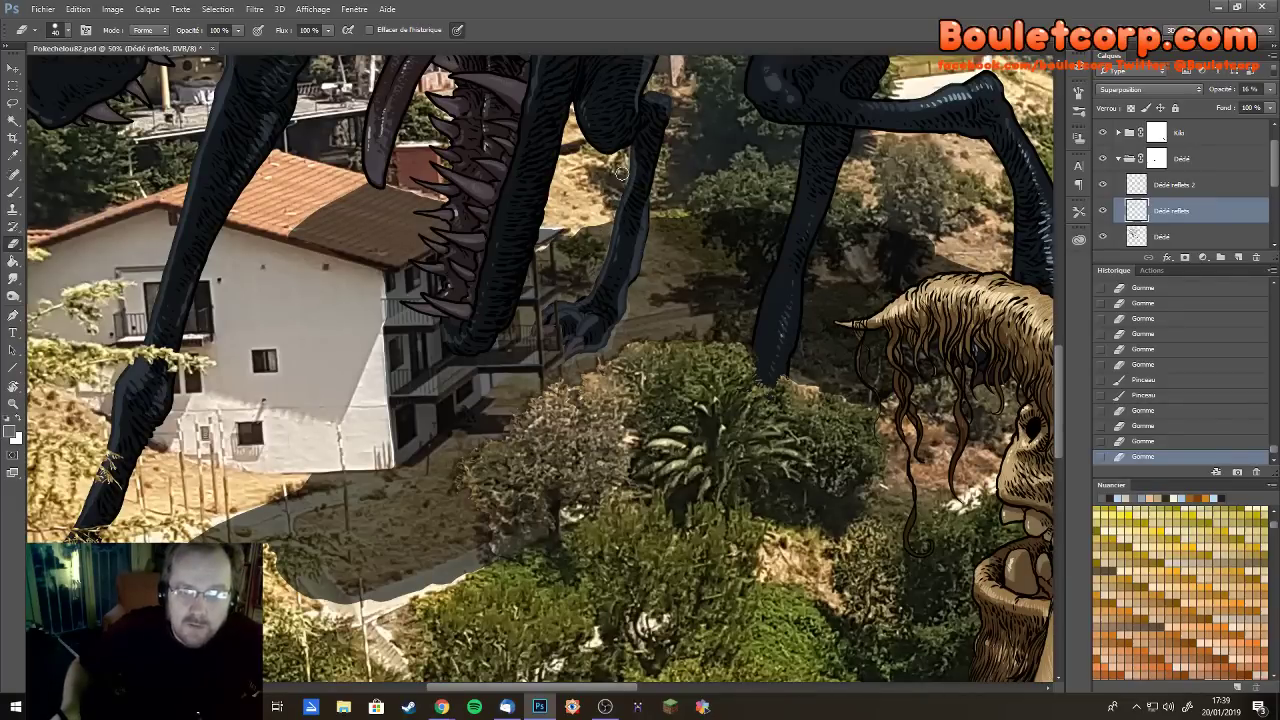
{"action": "mouse_move", "coordinate": [621, 254]}
{"action": "left_mouse_down"}
{"action": "mouse_move", "coordinate": [641, 306]}
{"action": "mouse_move", "coordinate": [635, 319]}
{"action": "mouse_move", "coordinate": [633, 299]}
{"action": "mouse_move", "coordinate": [622, 330]}
{"action": "left_mouse_up"}
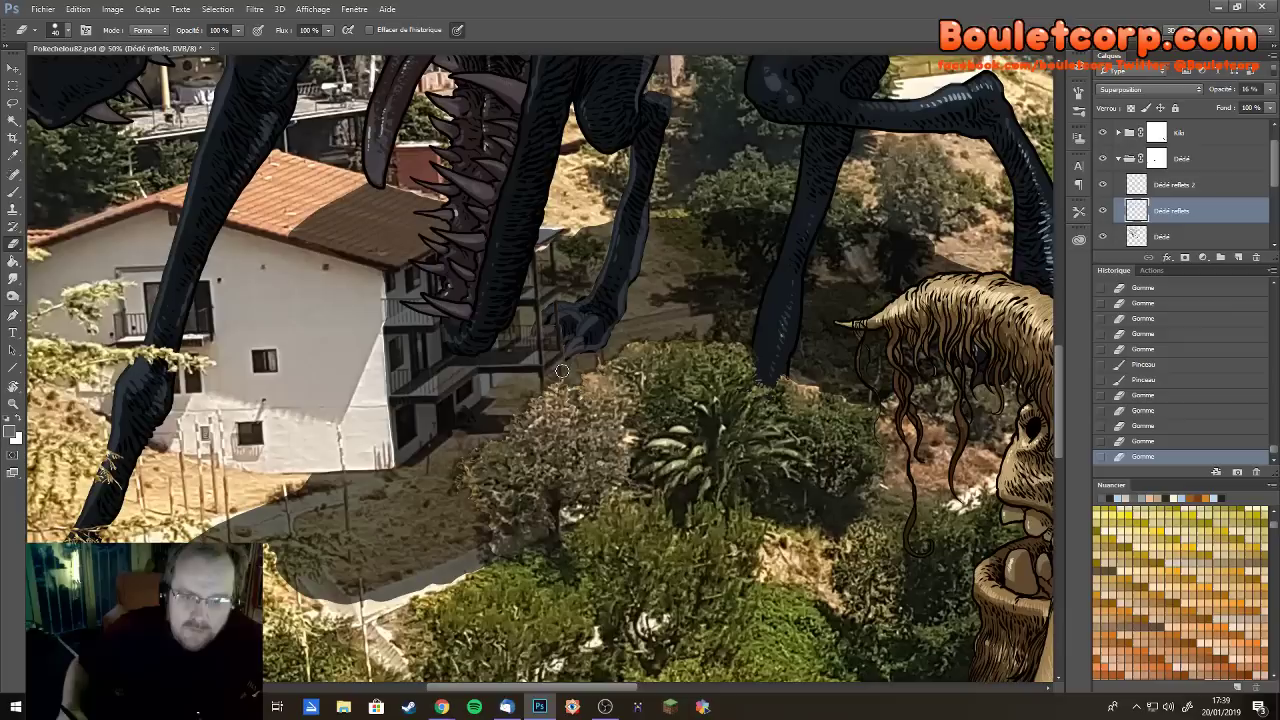
{"action": "left_click_drag", "start_coordinate": [593, 361], "coordinate": [547, 371]}
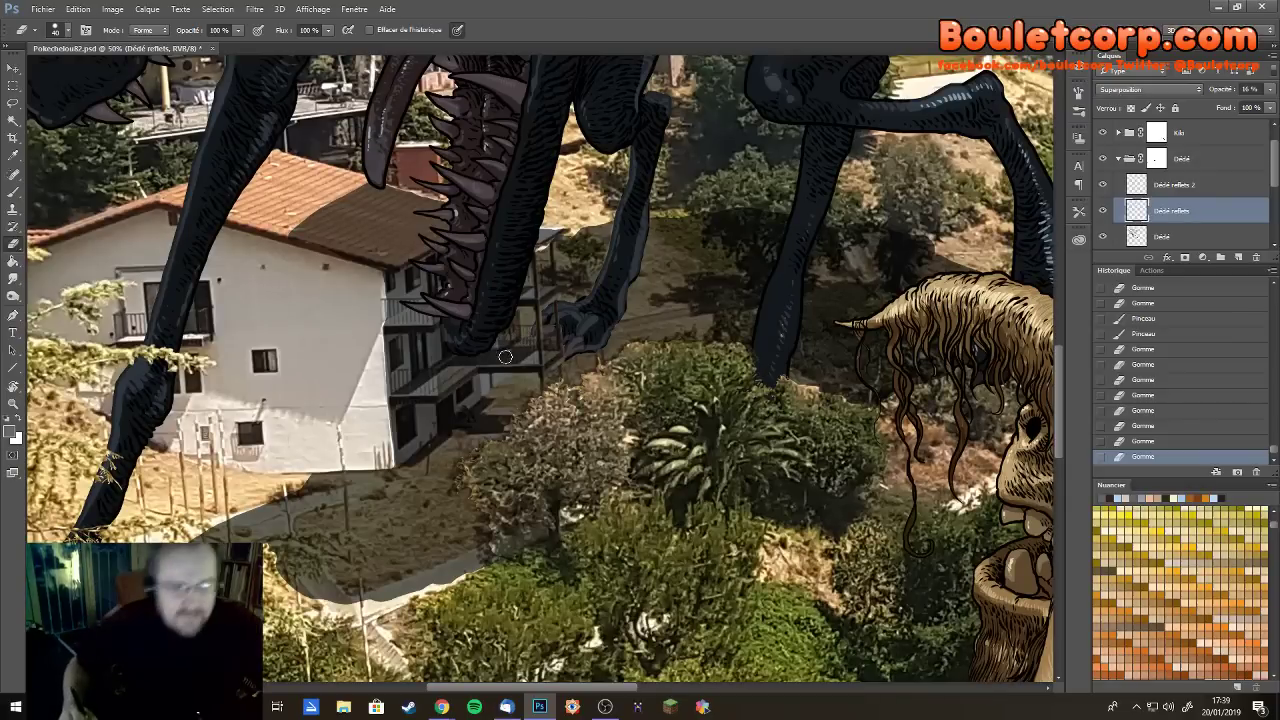
{"action": "scroll", "coordinate": [668, 293], "scroll_direction": "down", "scroll_amount": 2}
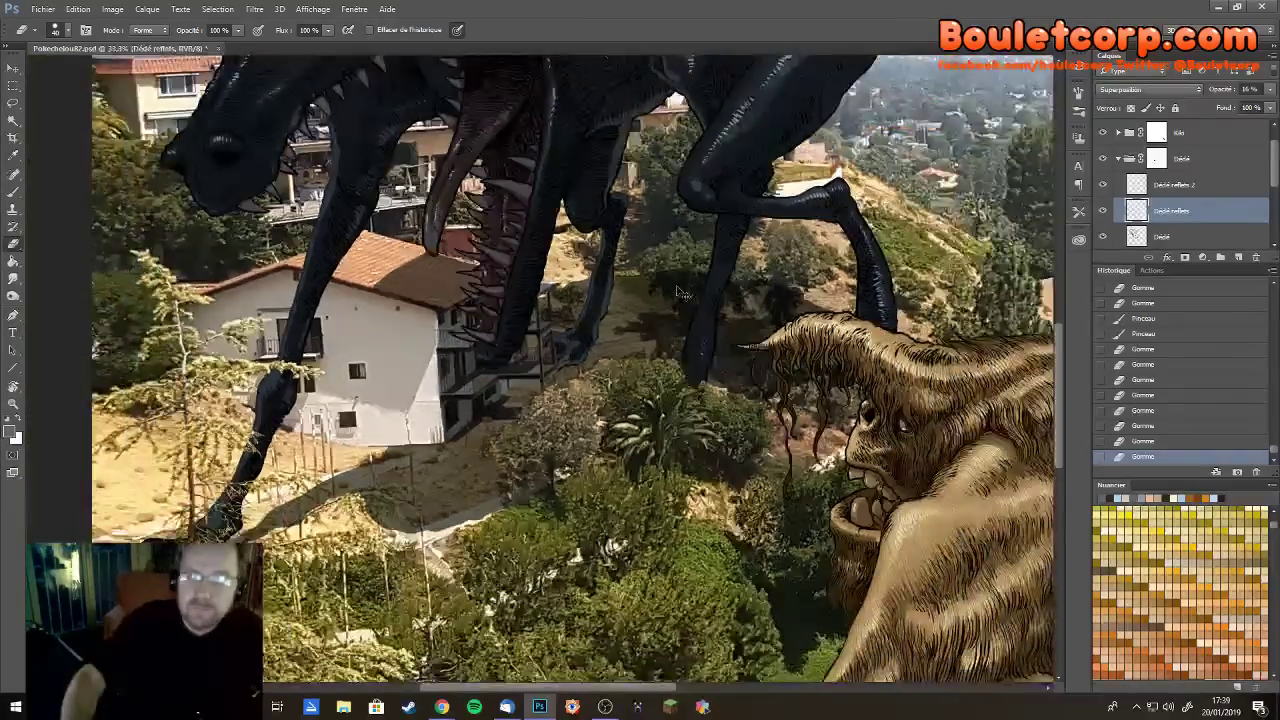
{"action": "scroll", "coordinate": [676, 290], "scroll_direction": "up", "scroll_amount": 3}
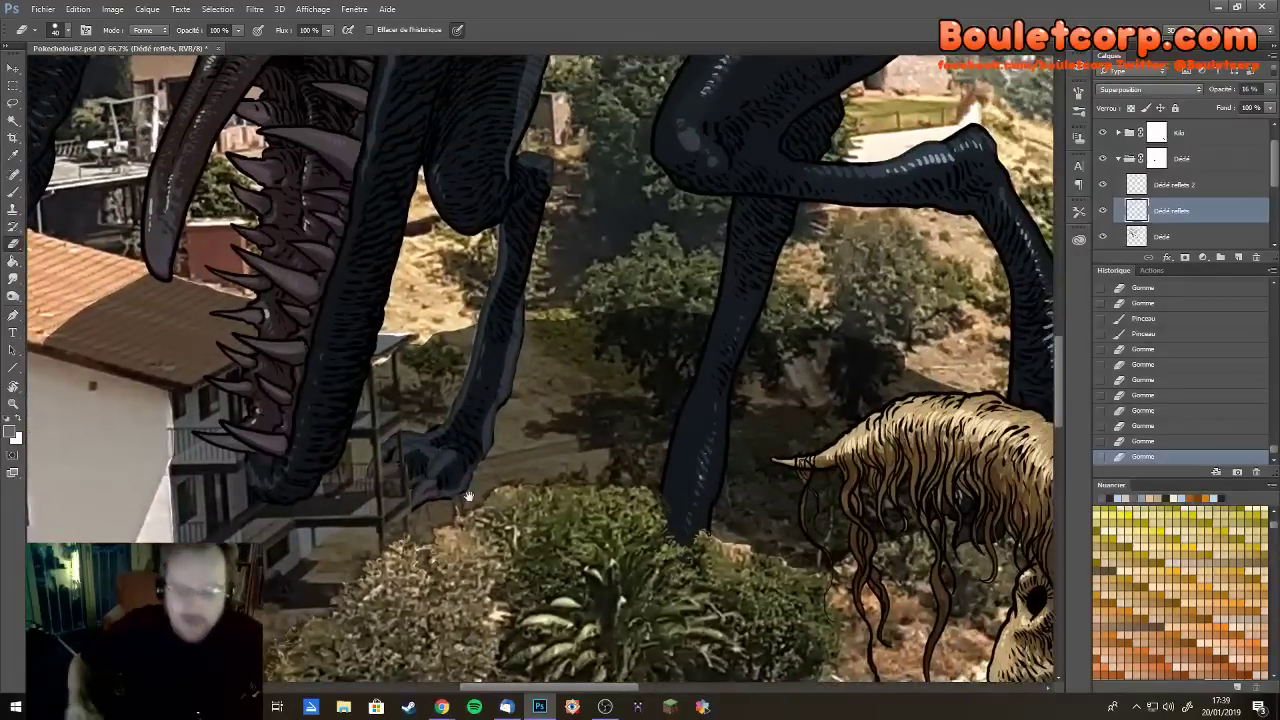
{"action": "key", "text": "b"}
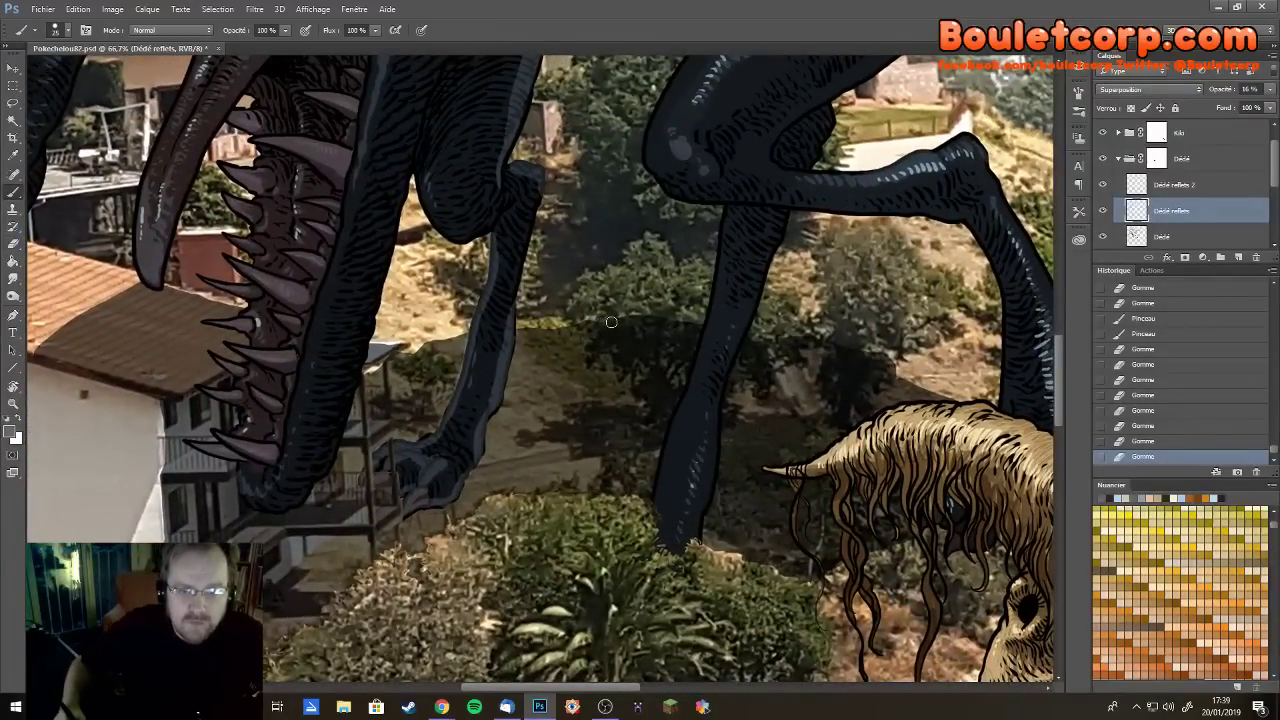
{"action": "mouse_move", "coordinate": [611, 322]}
{"action": "left_mouse_down"}
{"action": "mouse_move", "coordinate": [594, 304]}
{"action": "mouse_move", "coordinate": [635, 337]}
{"action": "left_mouse_up"}
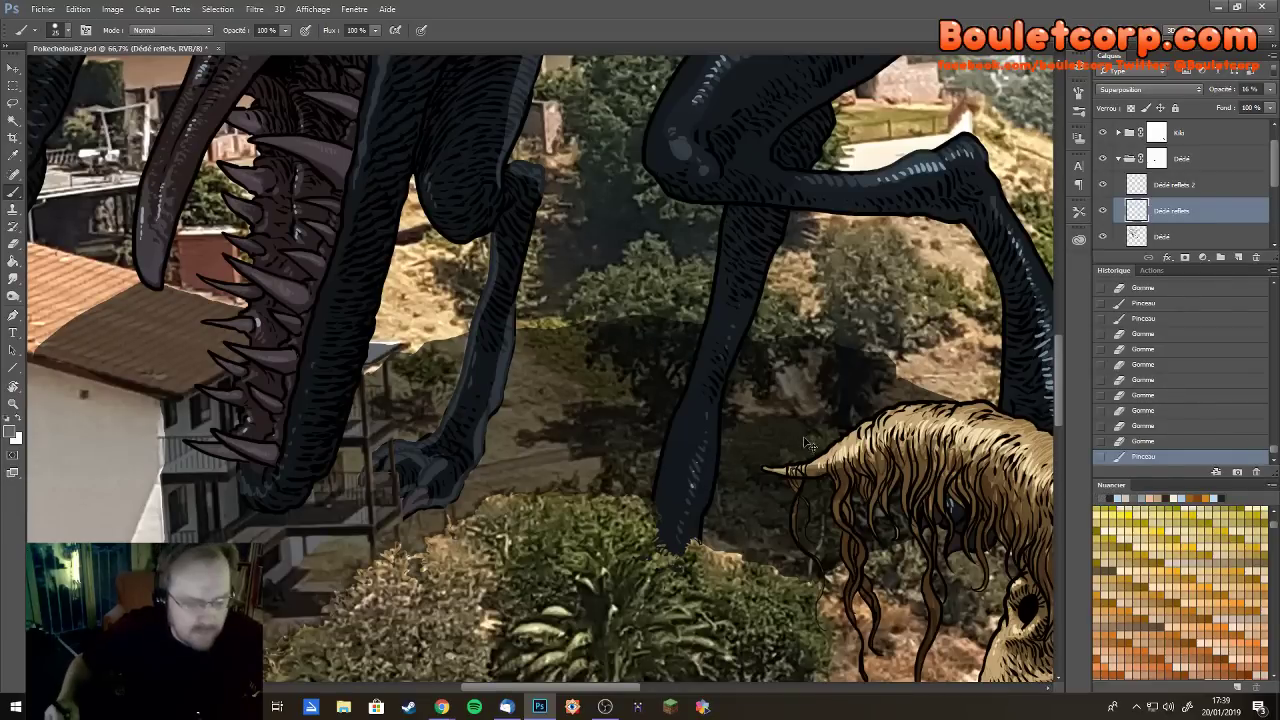
{"action": "key", "text": "ctrl+alt+z"}
{"action": "key", "text": "ctrl+alt+z"}
On the Calque 2 layer, brush shadow over the crown of the tree behind Dédé's hind leg, covering the foliage on both sides of the leg
{"action": "left_click_drag", "start_coordinate": [1274, 172], "coordinate": [1274, 243]}
{"action": "left_click", "coordinate": [1160, 185]}
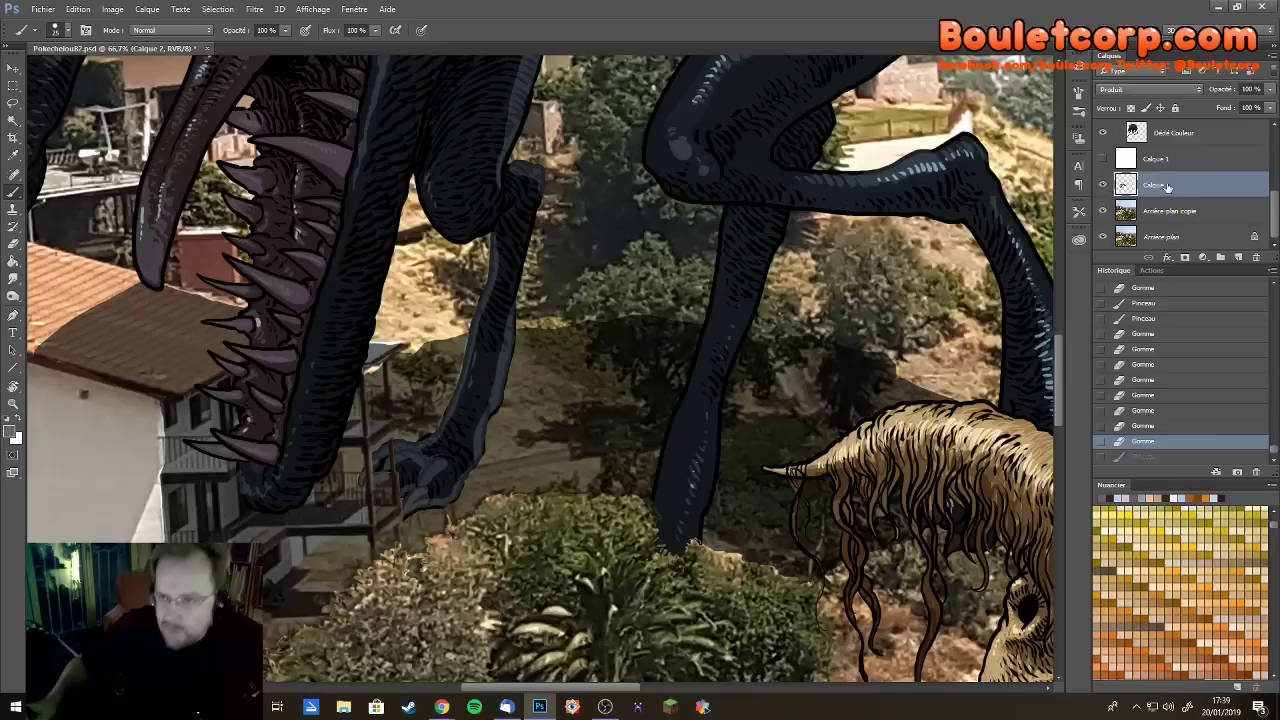
{"action": "left_click_drag", "start_coordinate": [610, 316], "coordinate": [619, 304]}
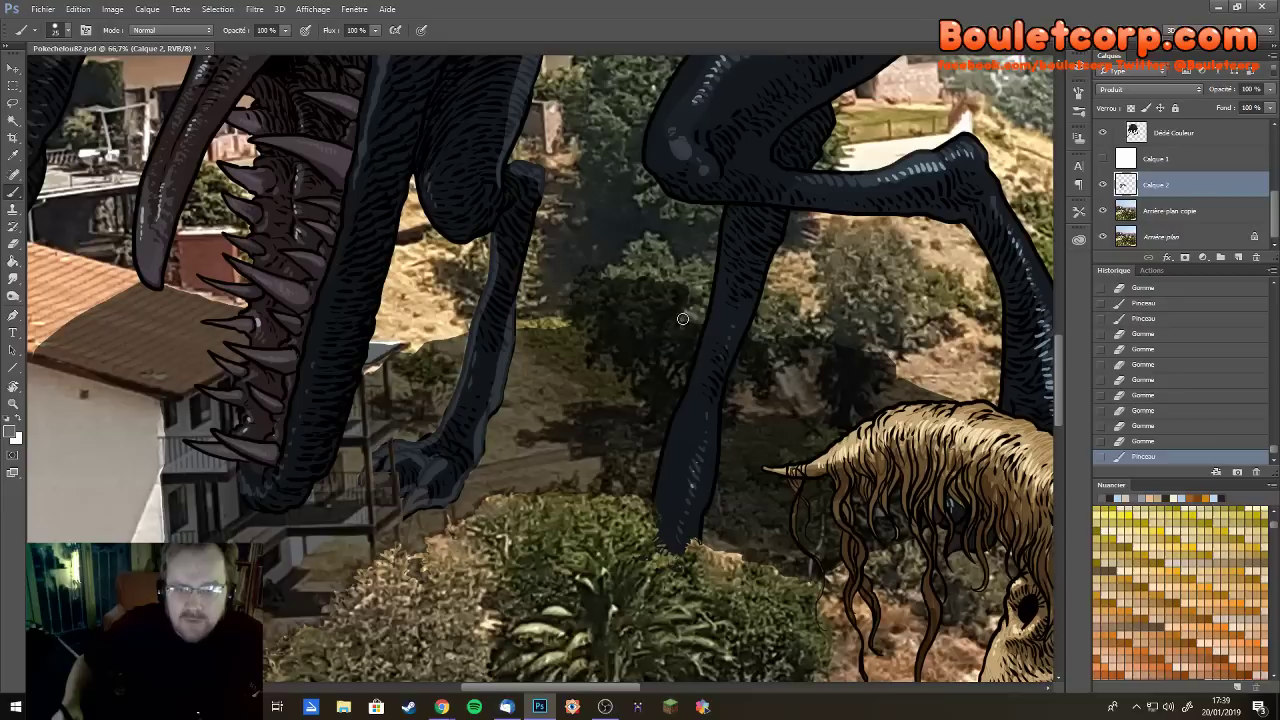
{"action": "mouse_move", "coordinate": [683, 319]}
{"action": "left_mouse_down"}
{"action": "mouse_move", "coordinate": [706, 285]}
{"action": "mouse_move", "coordinate": [683, 264]}
{"action": "left_mouse_up"}
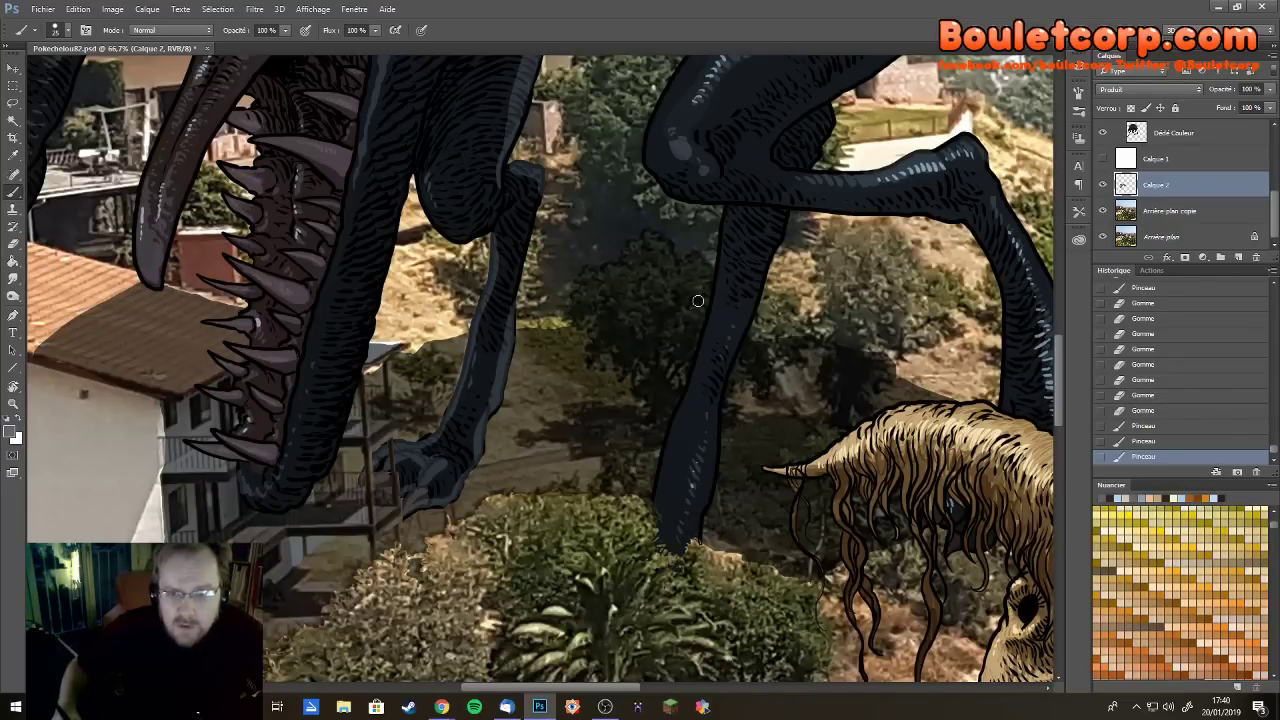
{"action": "left_click_drag", "start_coordinate": [698, 301], "coordinate": [657, 331]}
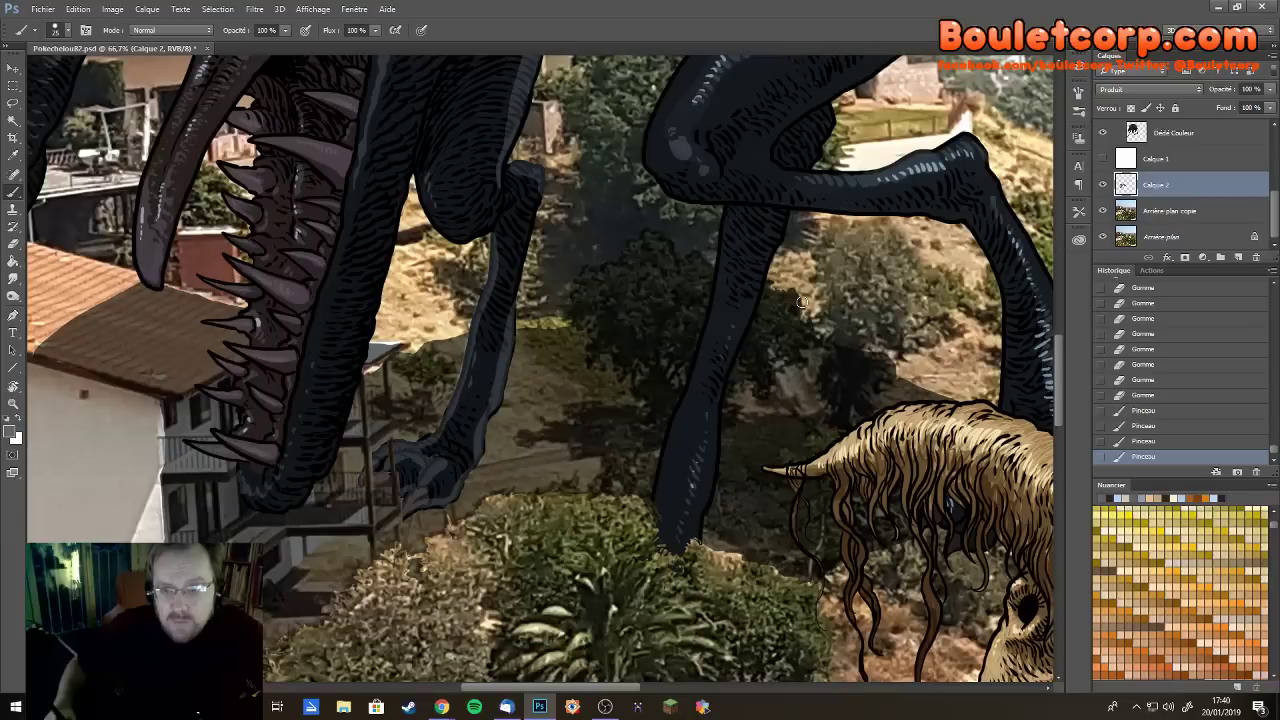
{"action": "left_click_drag", "start_coordinate": [786, 290], "coordinate": [770, 342]}
{"action": "left_click_drag", "start_coordinate": [746, 285], "coordinate": [735, 296]}
{"action": "left_click_drag", "start_coordinate": [718, 255], "coordinate": [712, 298]}
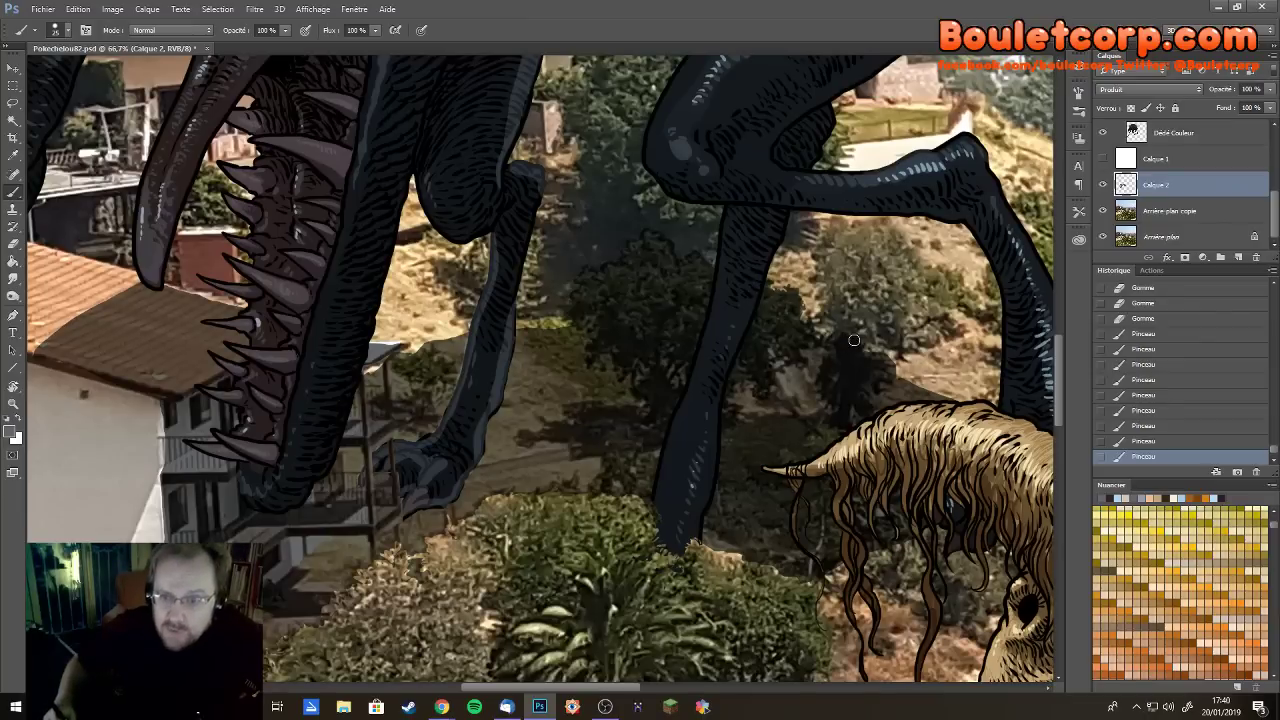
Brush and erase the shadow's border around the dark foliage beneath the greyish tree, just above Kiki's forehead
{"action": "left_click_drag", "start_coordinate": [852, 330], "coordinate": [866, 361]}
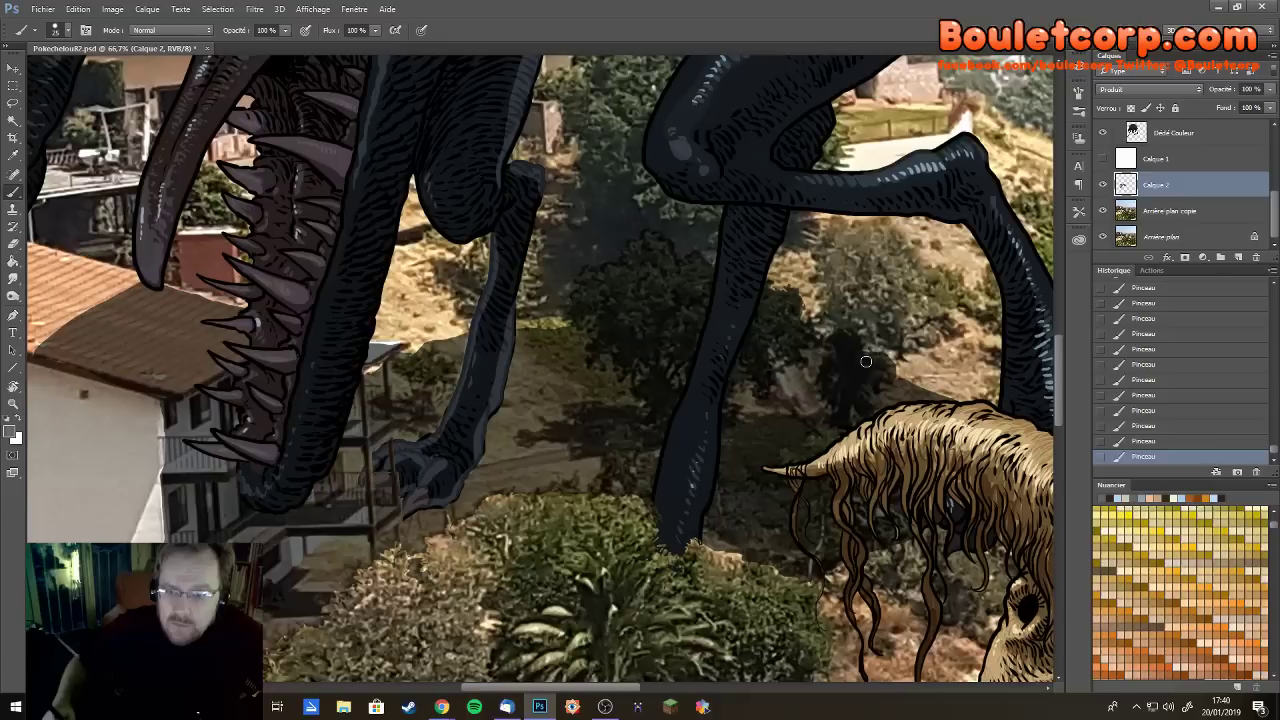
{"action": "key", "text": "e"}
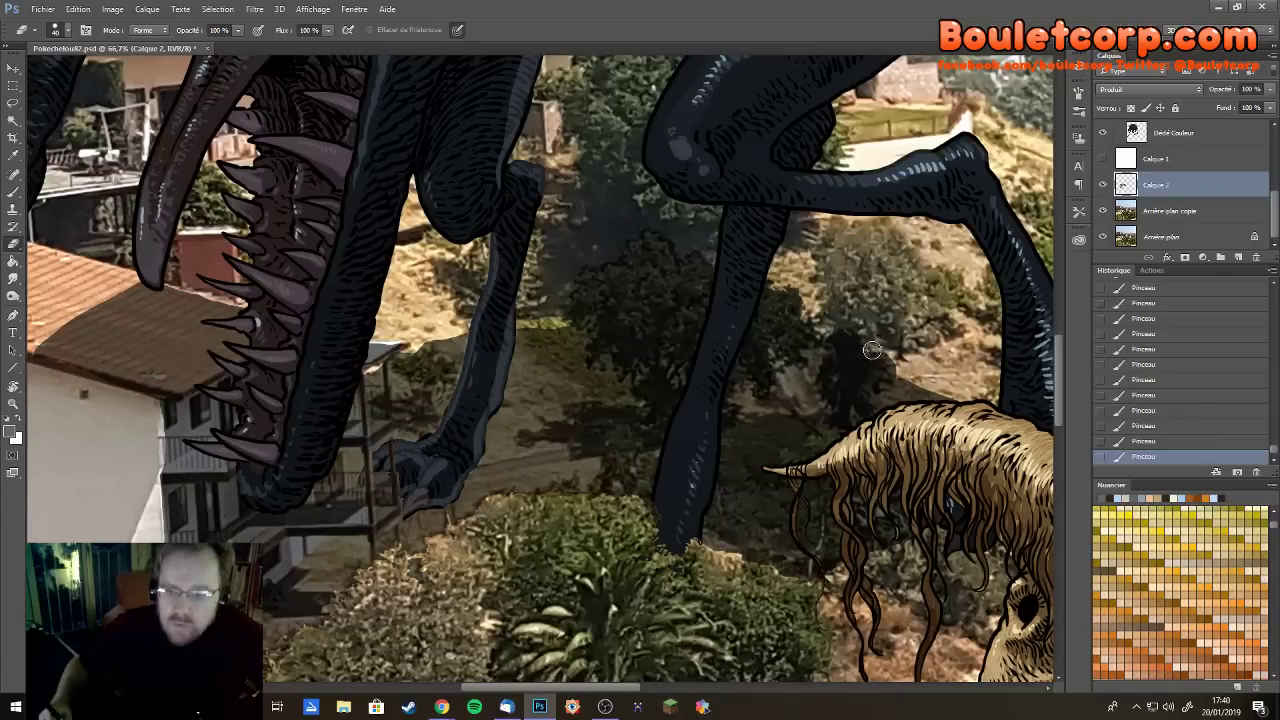
{"action": "left_click_drag", "start_coordinate": [870, 355], "coordinate": [884, 360]}
{"action": "left_click_drag", "start_coordinate": [882, 356], "coordinate": [892, 364]}
{"action": "mouse_move", "coordinate": [890, 360]}
{"action": "left_mouse_down"}
{"action": "mouse_move", "coordinate": [958, 390]}
{"action": "mouse_move", "coordinate": [898, 382]}
{"action": "left_mouse_up"}
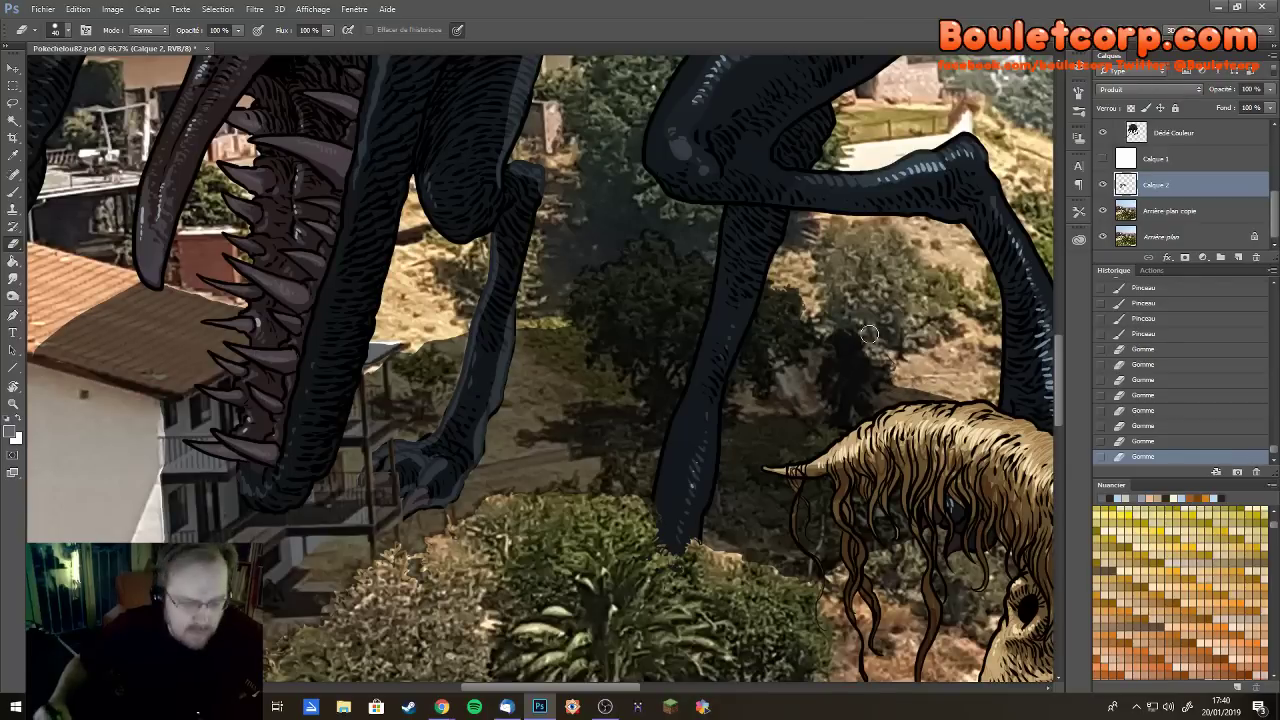
{"action": "key", "text": "b"}
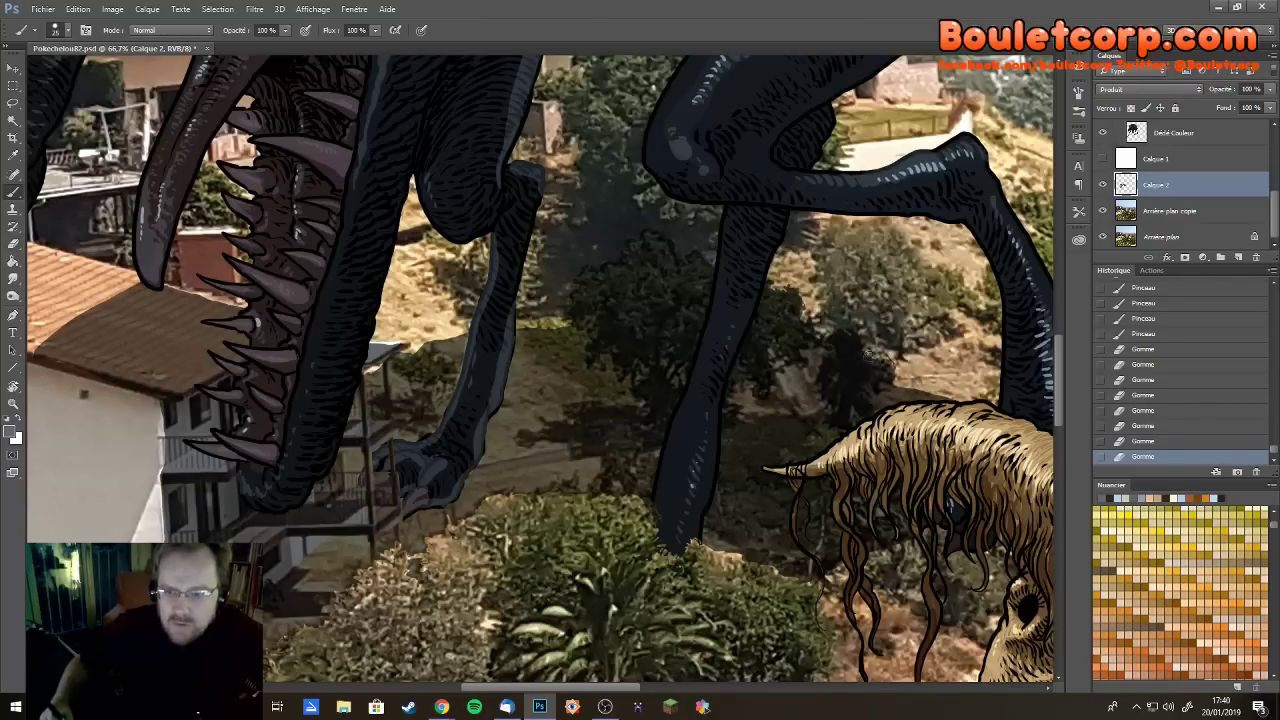
{"action": "left_click_drag", "start_coordinate": [868, 346], "coordinate": [851, 325]}
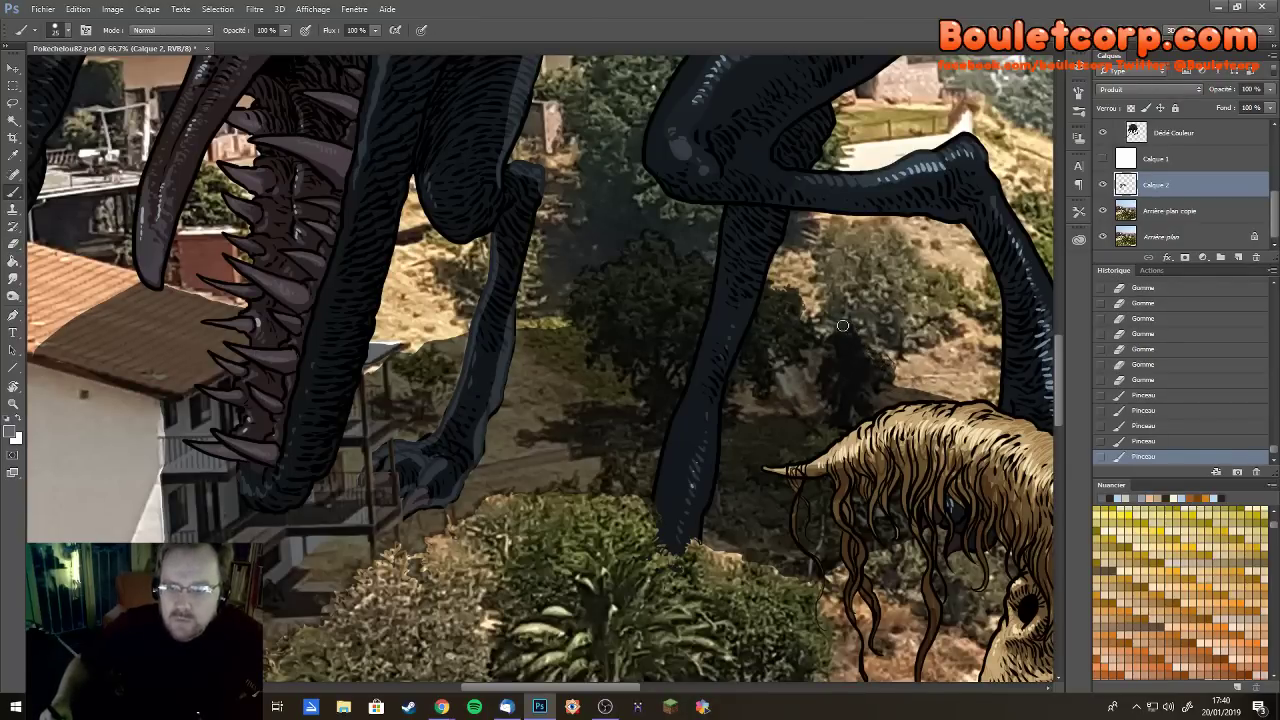
Brush shadow onto the sunlit dry patch along the top of the bushes beside Dédé's hind foot
{"action": "left_click_drag", "start_coordinate": [698, 565], "coordinate": [731, 325]}
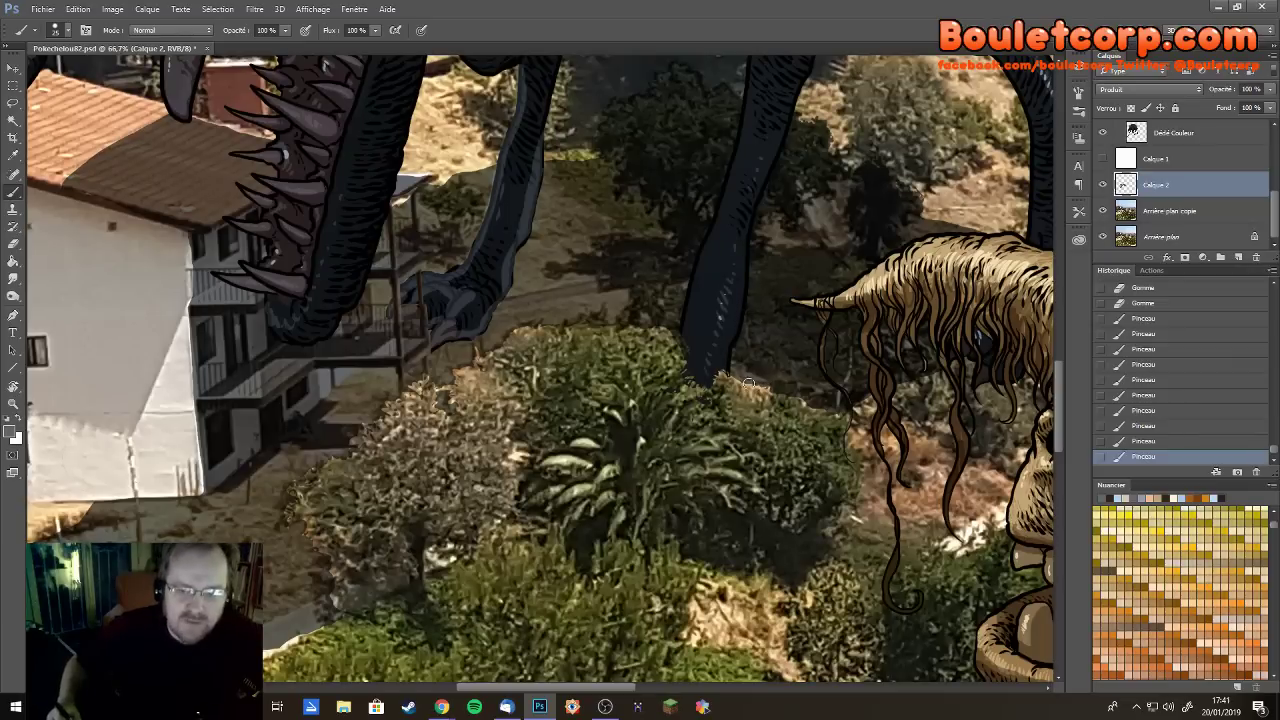
{"action": "left_click_drag", "start_coordinate": [748, 383], "coordinate": [731, 376]}
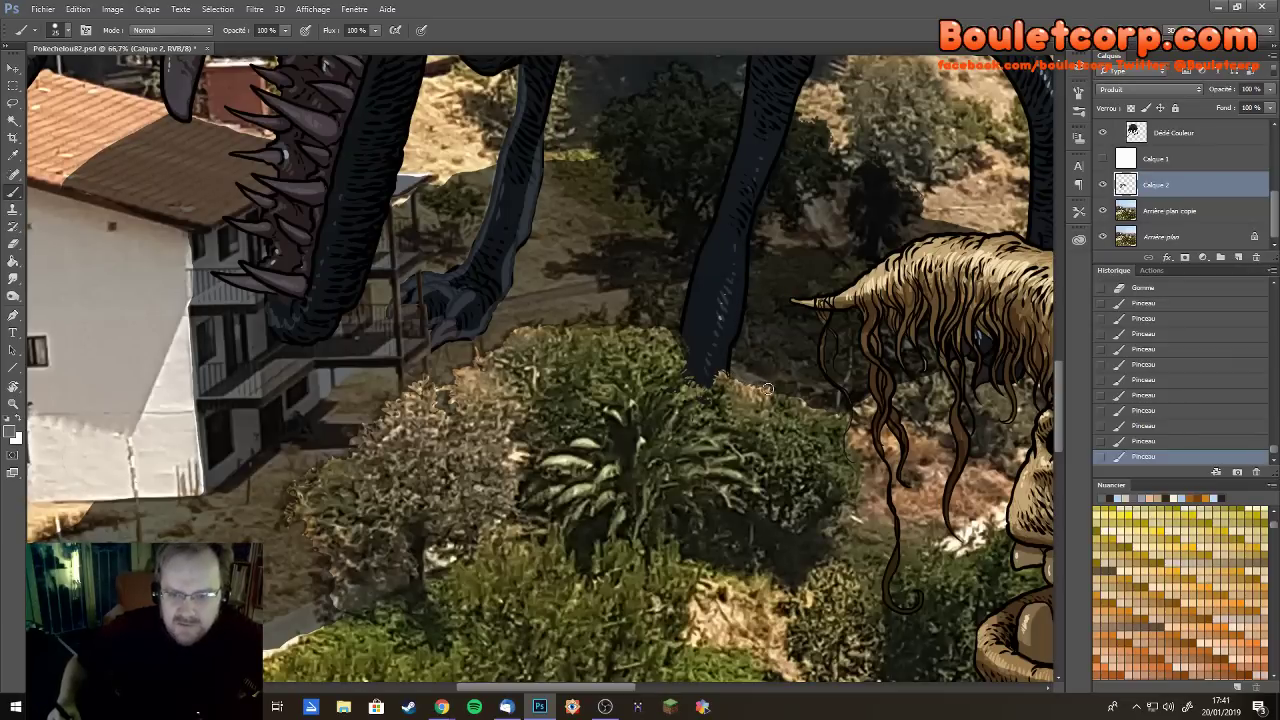
{"action": "left_click_drag", "start_coordinate": [800, 400], "coordinate": [809, 405]}
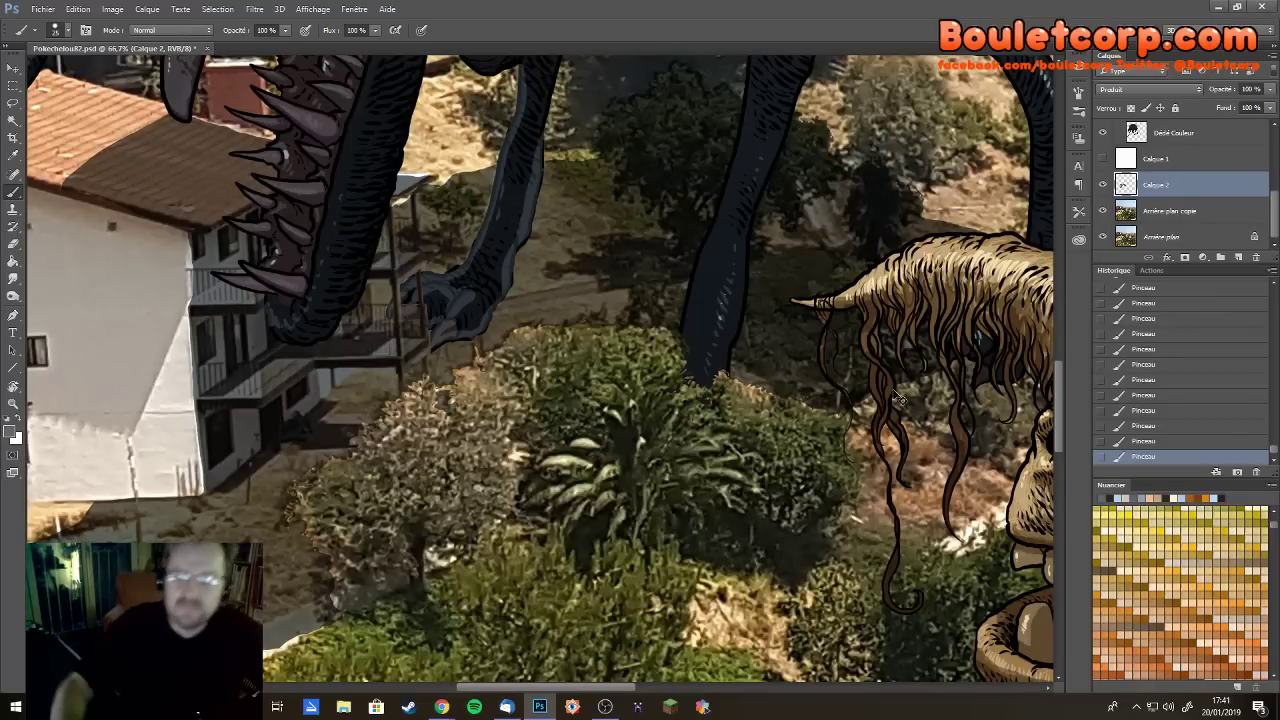
Erase small spots of shadow on the ground between Dédé's two far legs, behind the house
{"action": "key", "text": "ctrl+minus"}
{"action": "key", "text": "ctrl+minus"}
{"action": "key", "text": "ctrl+minus"}
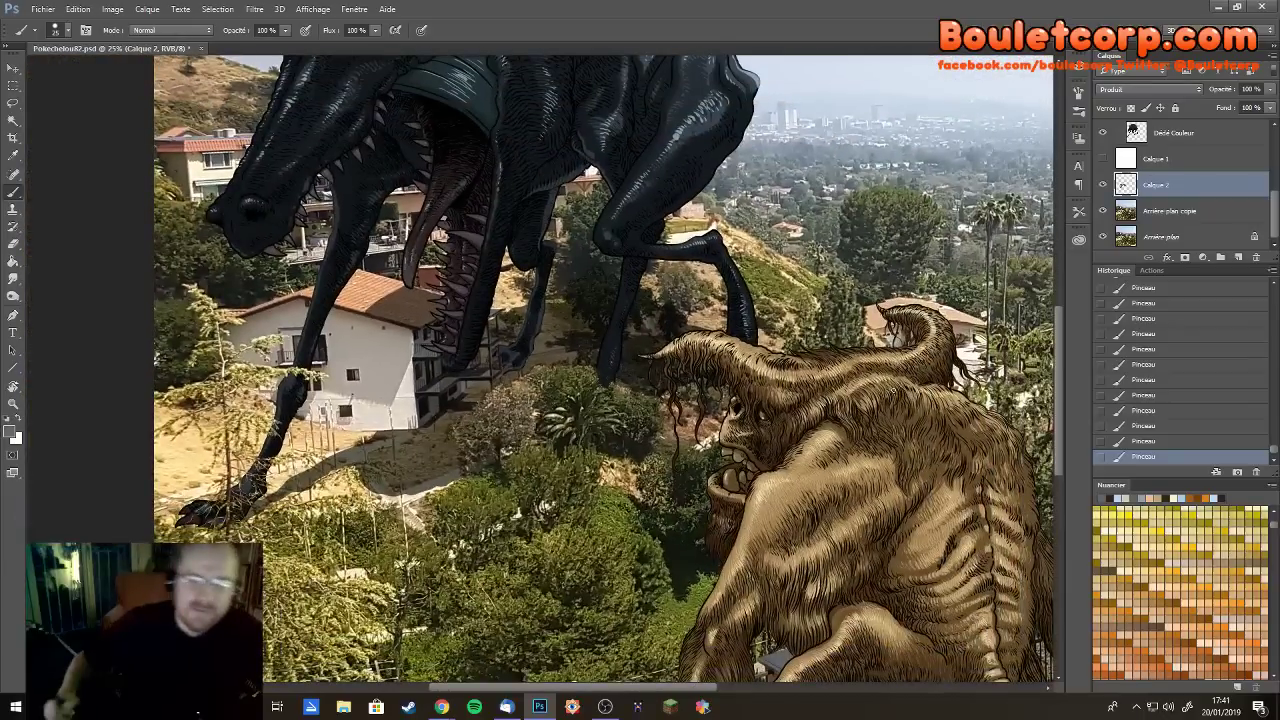
{"action": "left_click_drag", "start_coordinate": [785, 417], "coordinate": [886, 440]}
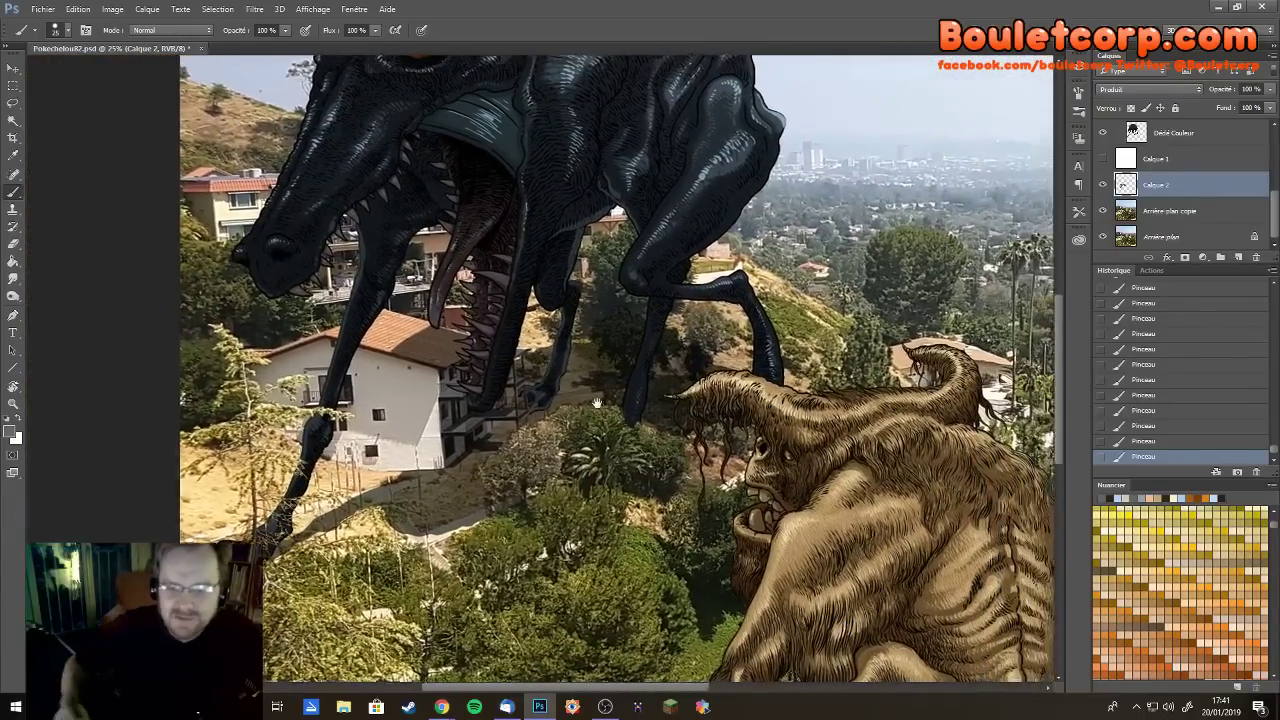
{"action": "left_click_drag", "start_coordinate": [664, 392], "coordinate": [590, 400]}
{"action": "key", "text": "e"}
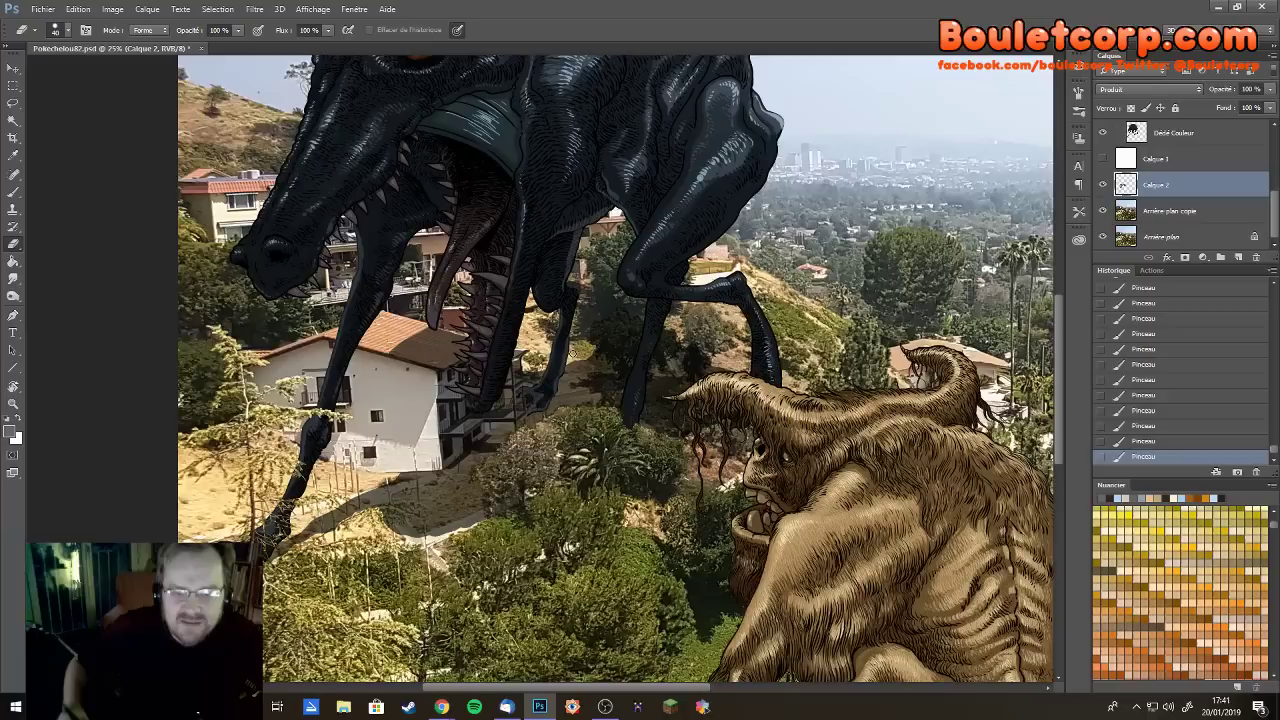
{"action": "left_click", "coordinate": [592, 357]}
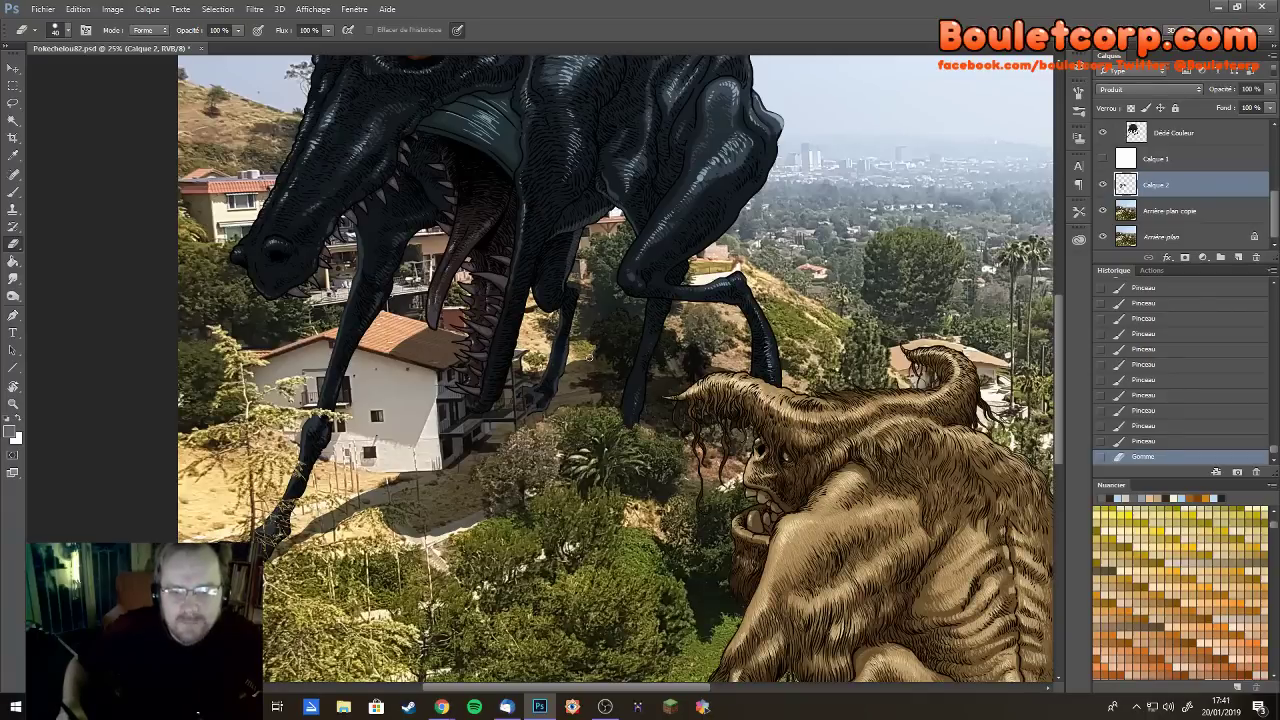
{"action": "left_click", "coordinate": [578, 359]}
{"action": "mouse_move", "coordinate": [620, 521]}
{"action": "left_mouse_down"}
{"action": "mouse_move", "coordinate": [628, 462]}
{"action": "mouse_move", "coordinate": [690, 380]}
{"action": "left_mouse_up"}
{"action": "scroll", "coordinate": [690, 380], "scroll_direction": "down", "scroll_amount": 2}
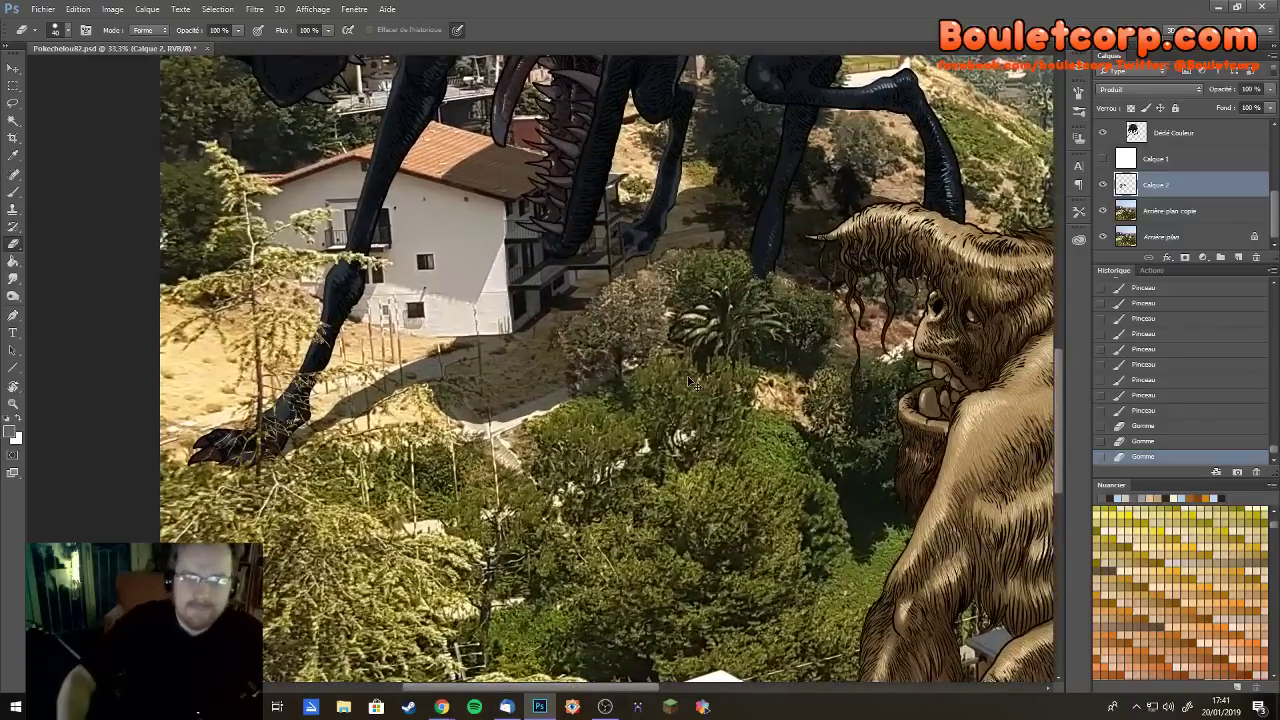
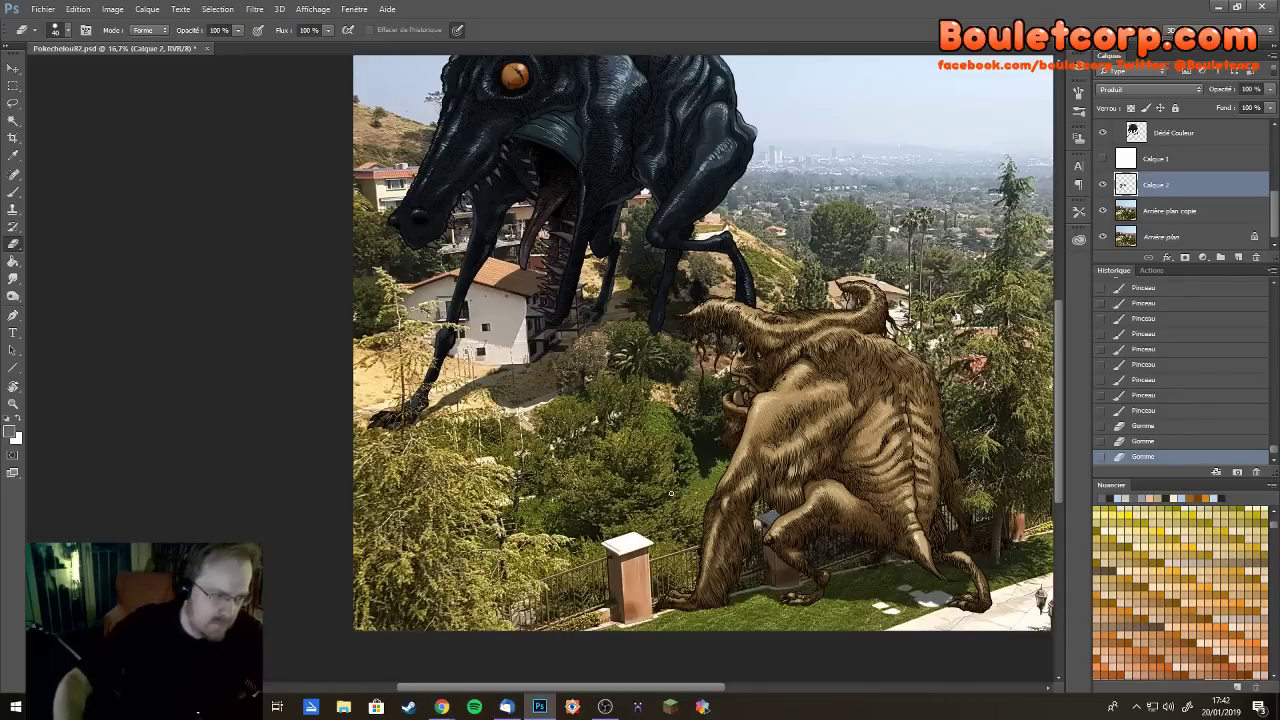
{"action": "key", "text": "ctrl+plus"}
{"action": "key", "text": "ctrl+plus"}
{"action": "key", "text": "ctrl+plus"}
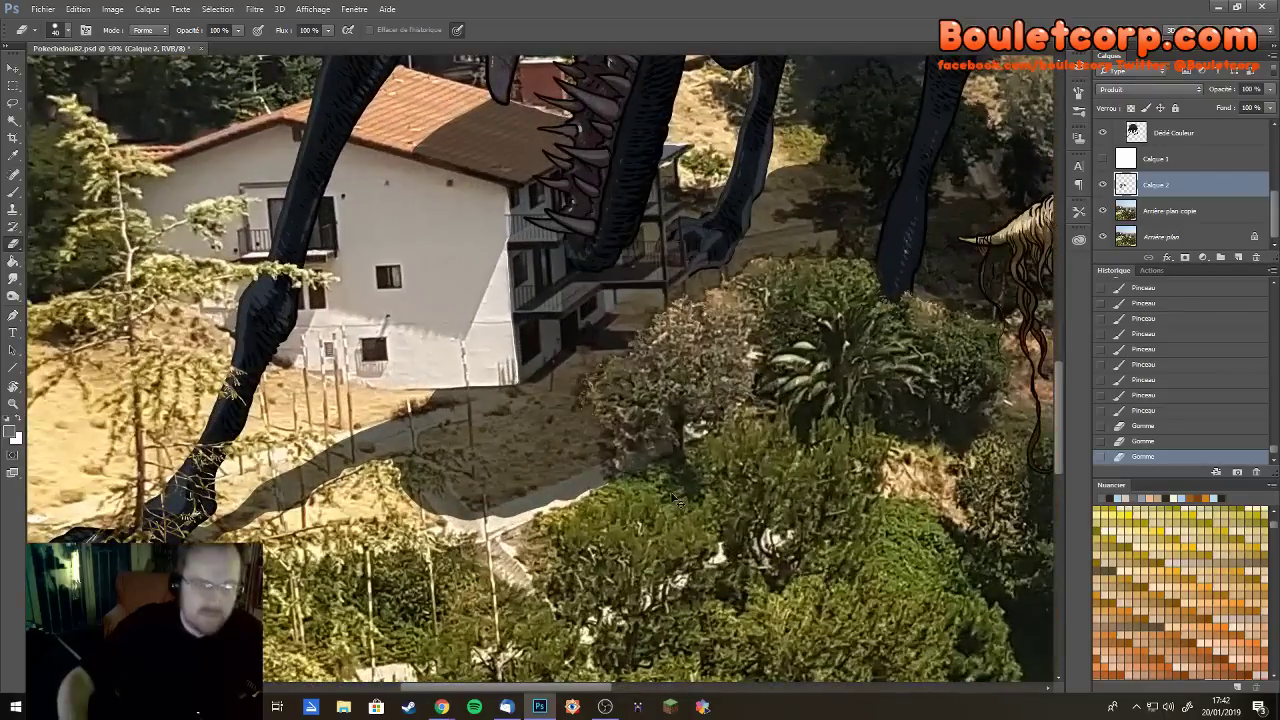
{"action": "key", "text": "ctrl+plus"}
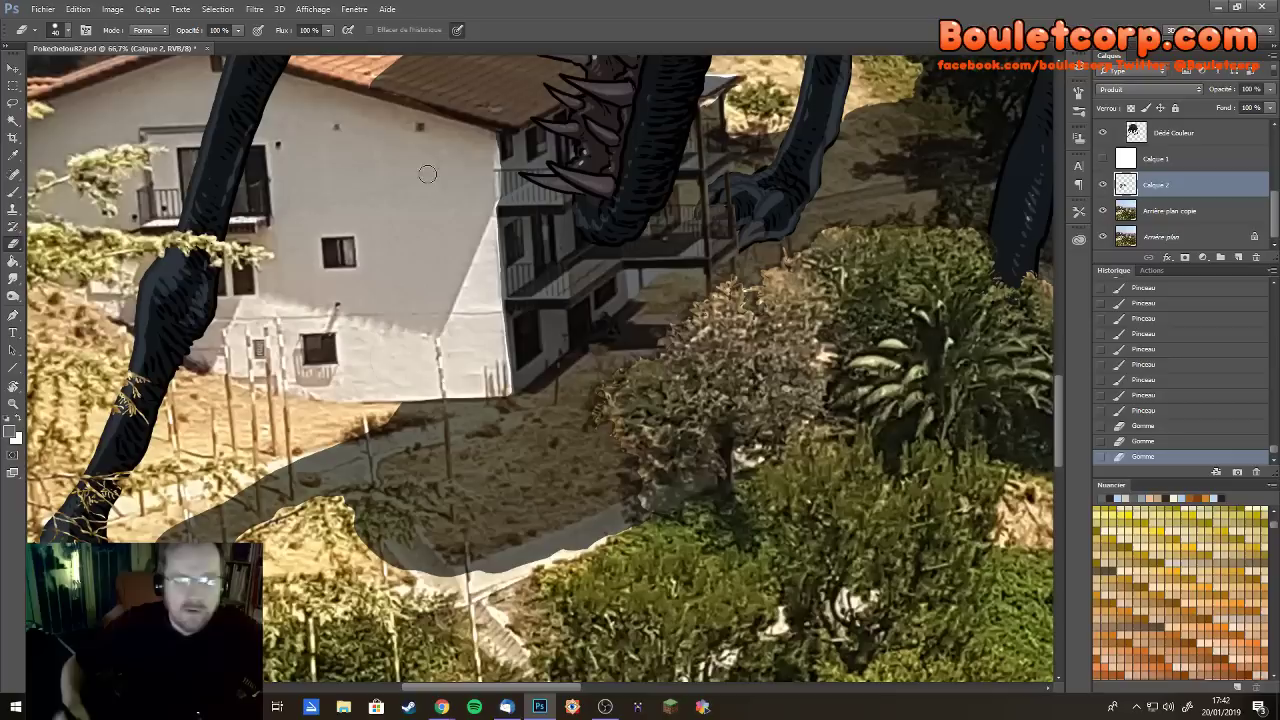
Reapply the last Gaussian blur to the cast-shadow layer Calque 2
{"action": "key", "text": "ctrl+f"}
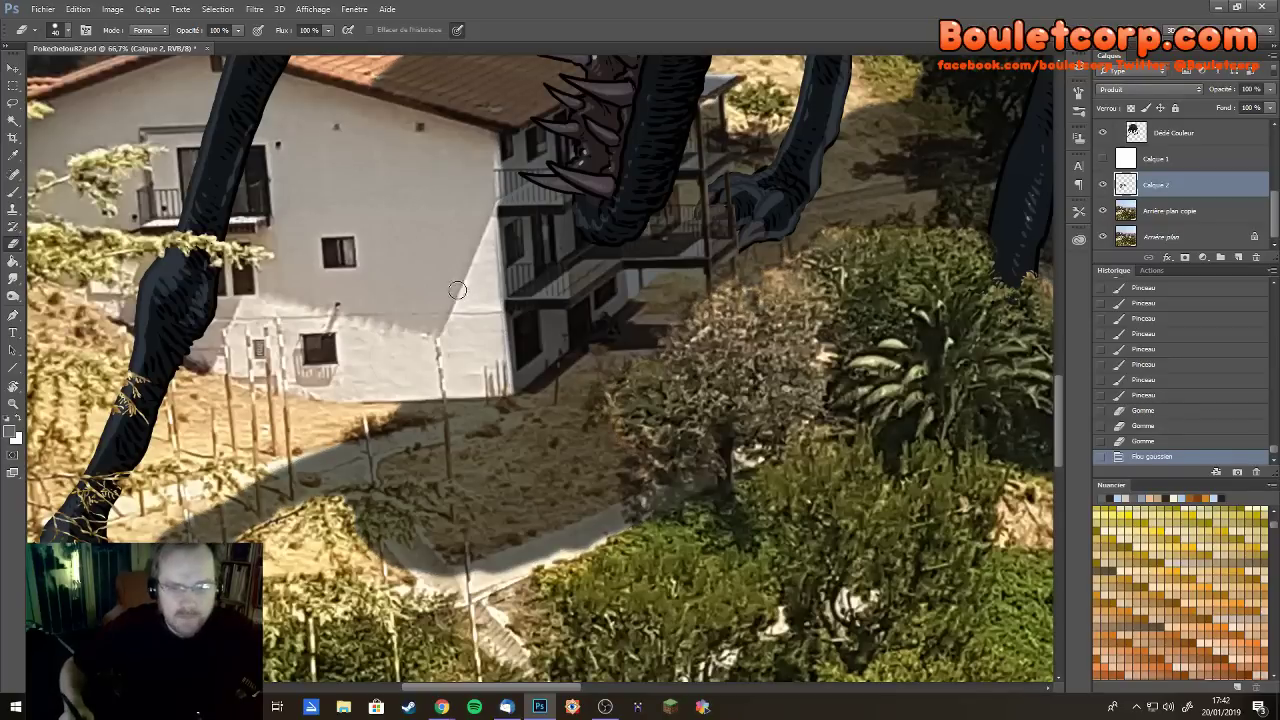
{"action": "key", "text": "l"}
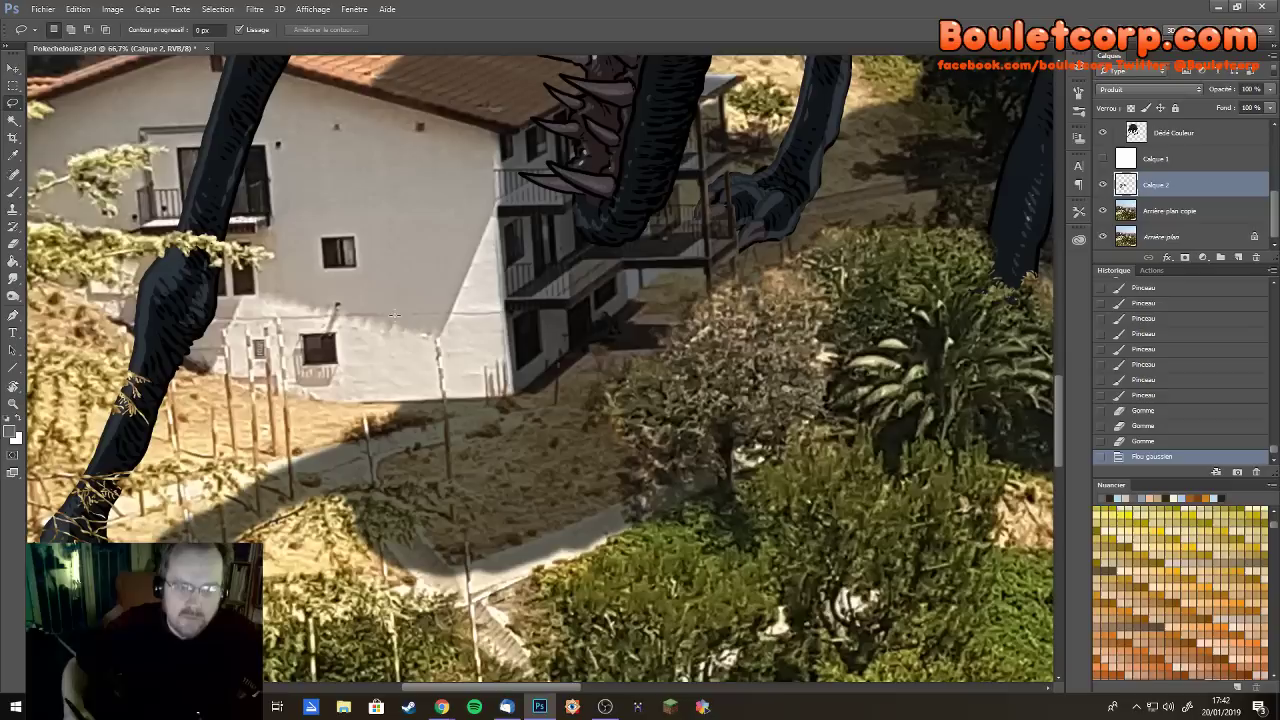
On the Arrière plan copie layer, clone plaster over the bright diagonal strip beside the façade's corner, above the horizontal ledge
{"action": "key", "text": "s"}
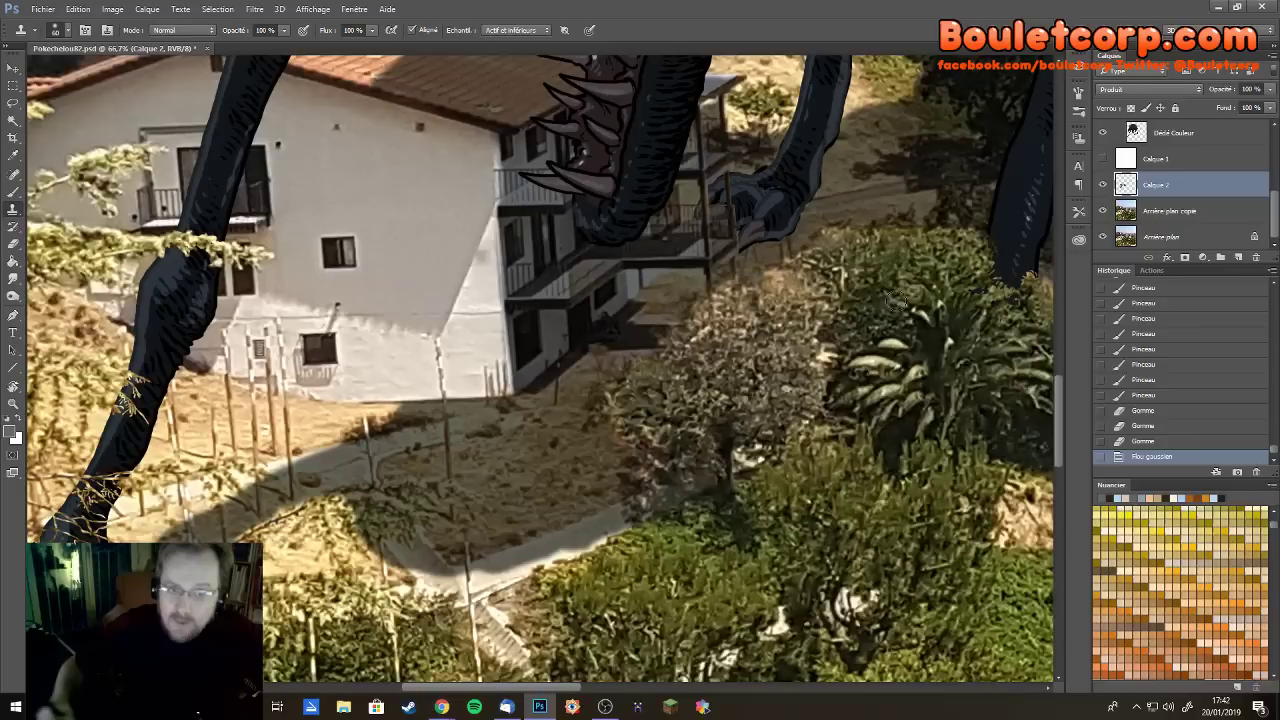
{"action": "left_click", "coordinate": [1106, 211]}
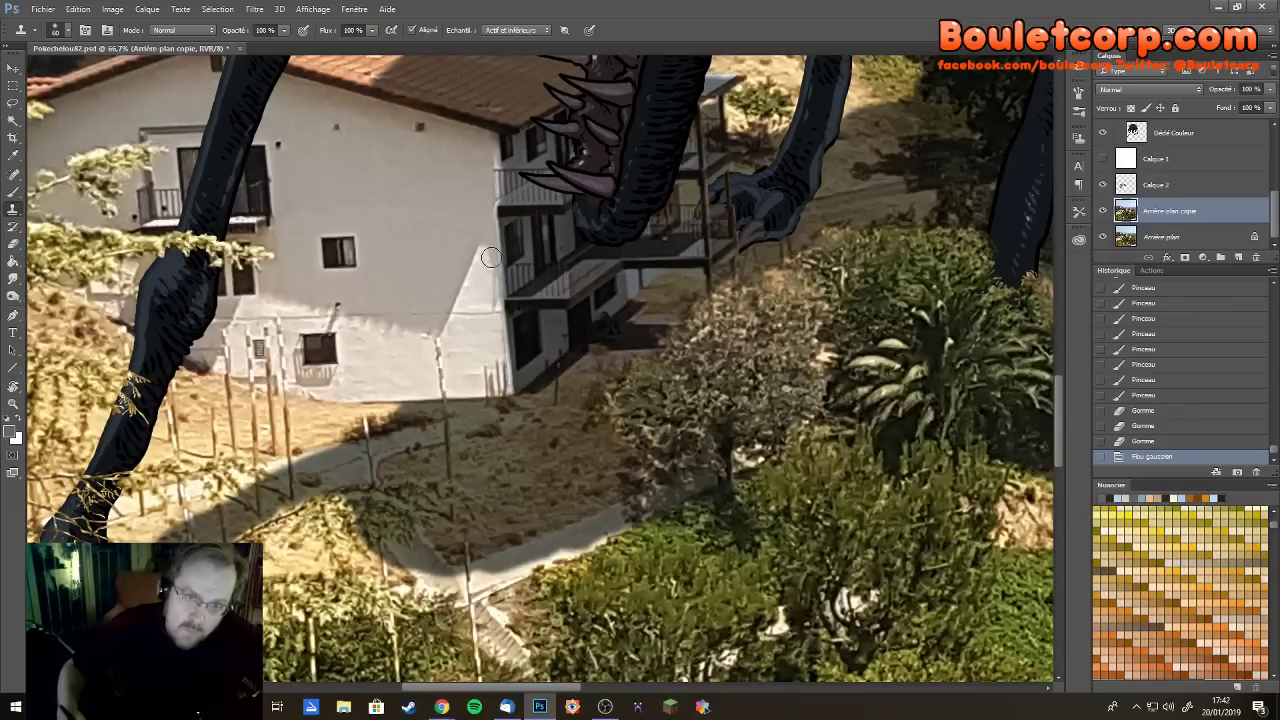
{"action": "left_click", "coordinate": [497, 307]}
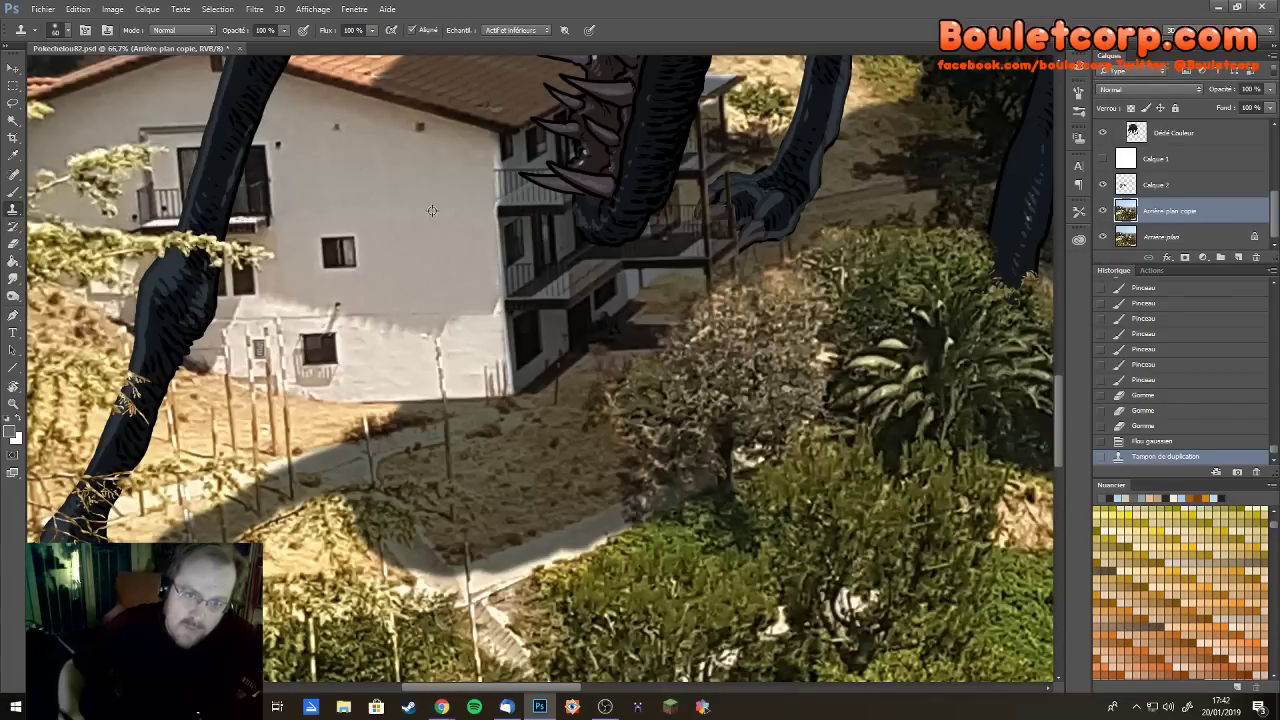
{"action": "left_click", "coordinate": [497, 313]}
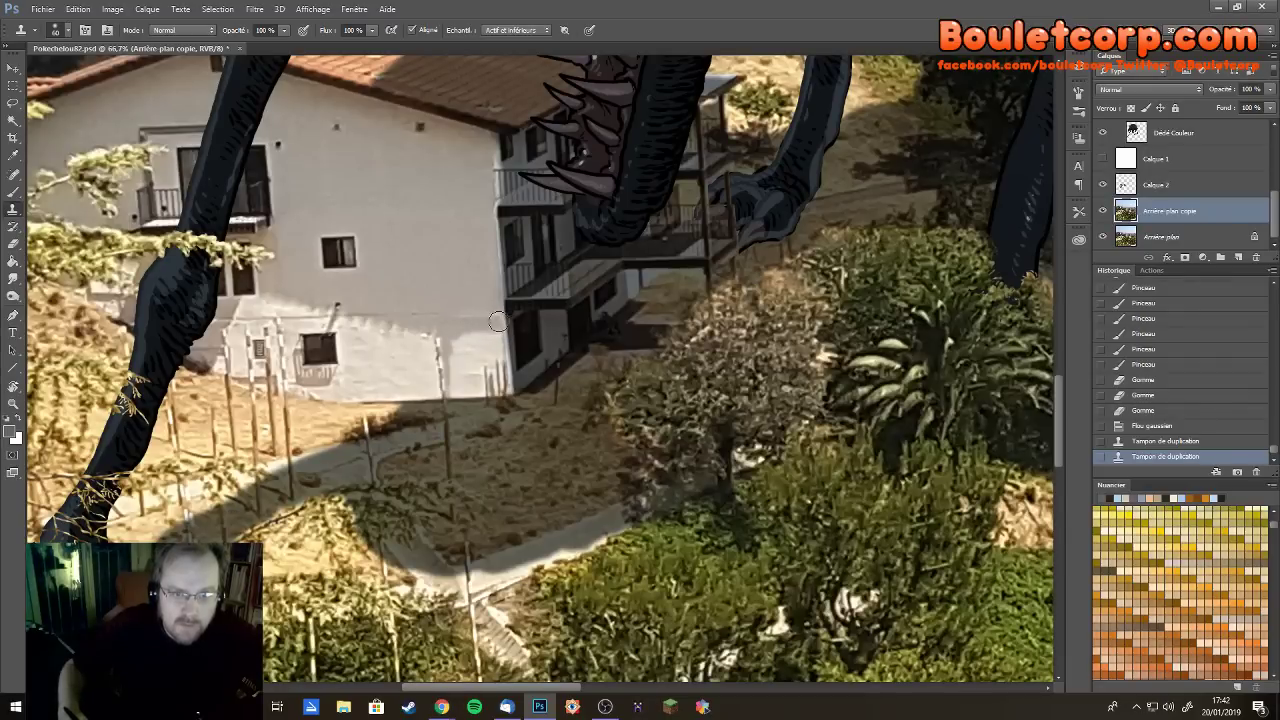
Clone plaster over the sunlit patch at the façade's base, between the tall stake and the house corner
{"action": "mouse_move", "coordinate": [468, 324]}
{"action": "left_mouse_down"}
{"action": "mouse_move", "coordinate": [486, 319]}
{"action": "mouse_move", "coordinate": [483, 374]}
{"action": "left_mouse_up"}
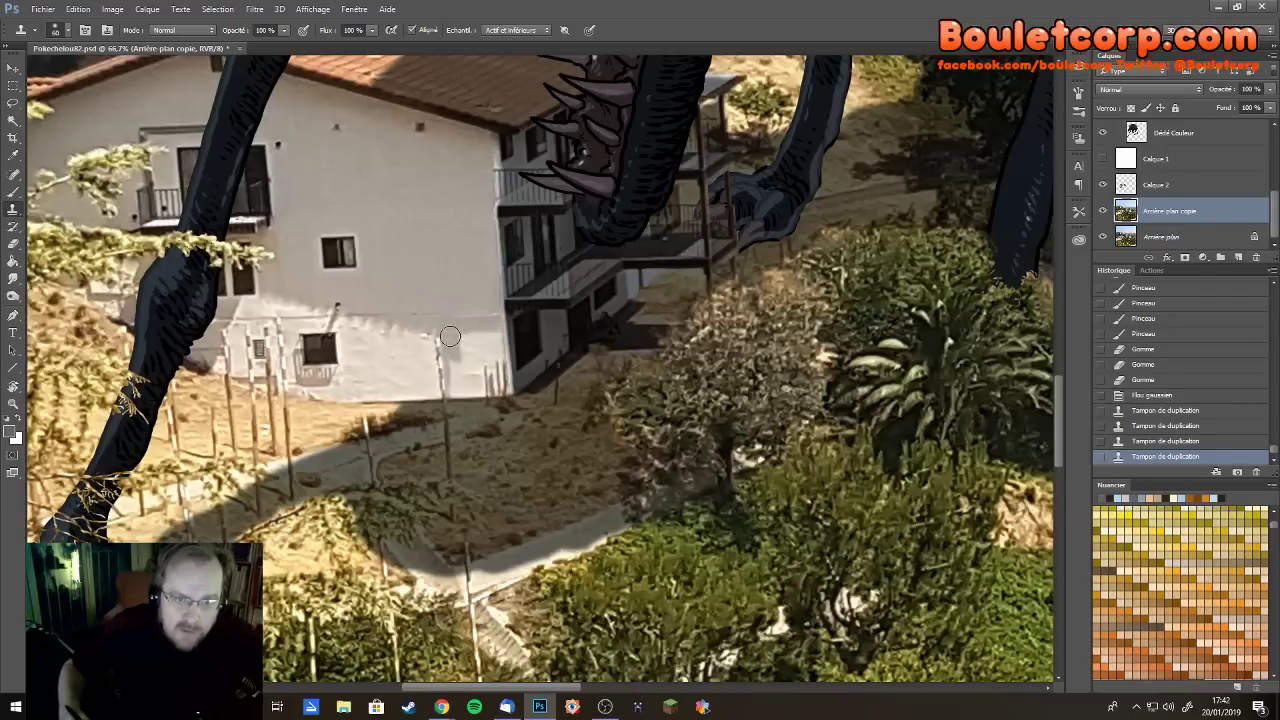
{"action": "left_click", "coordinate": [502, 372]}
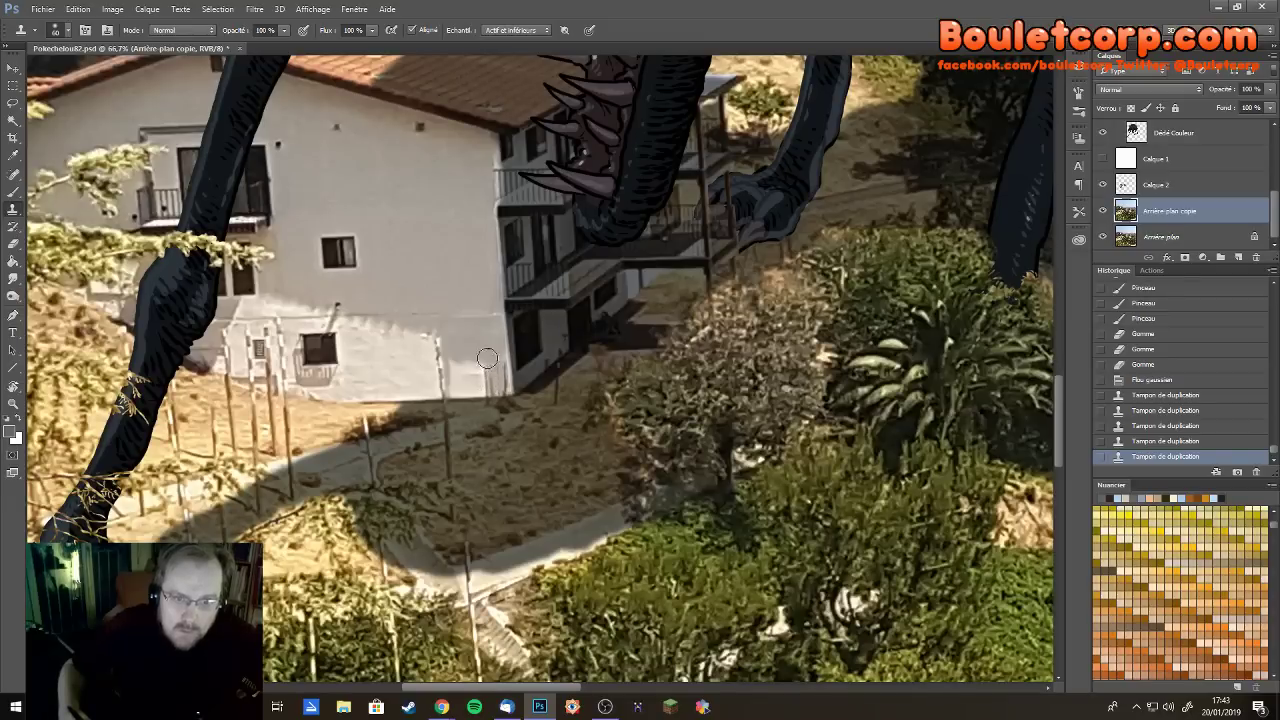
{"action": "left_click", "coordinate": [502, 361]}
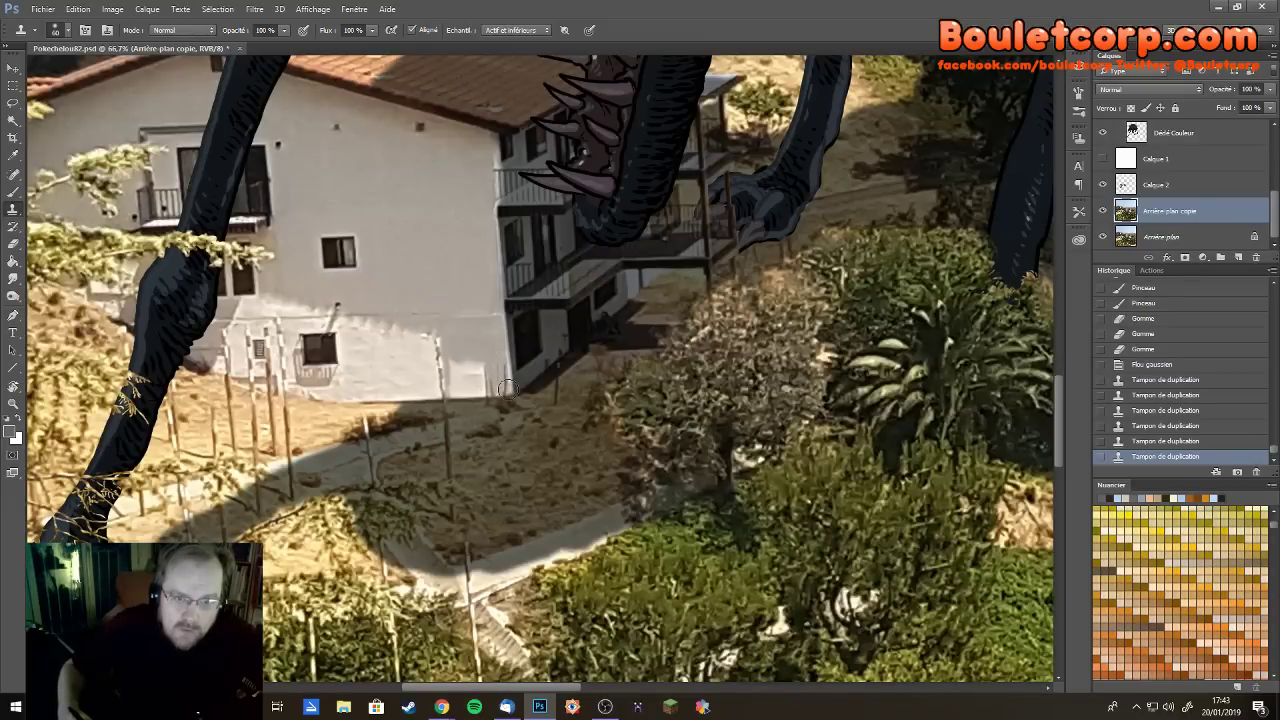
{"action": "left_click", "coordinate": [507, 385]}
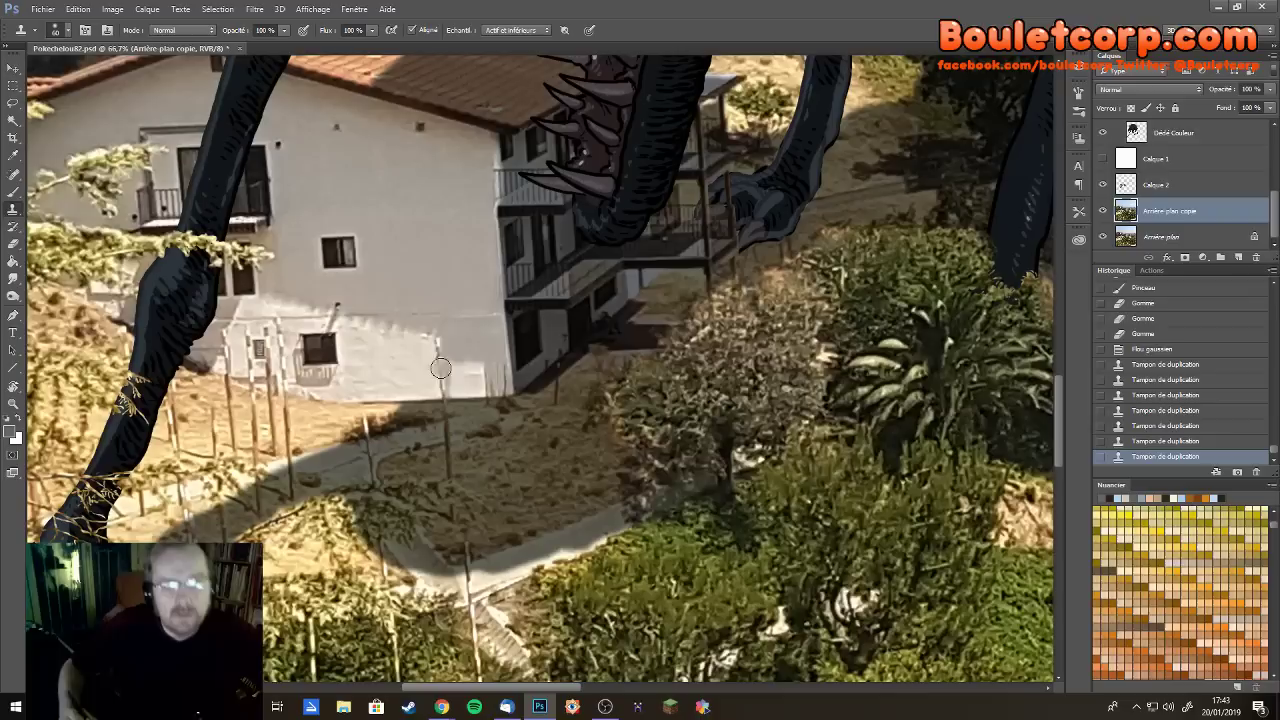
{"action": "left_click", "coordinate": [452, 360]}
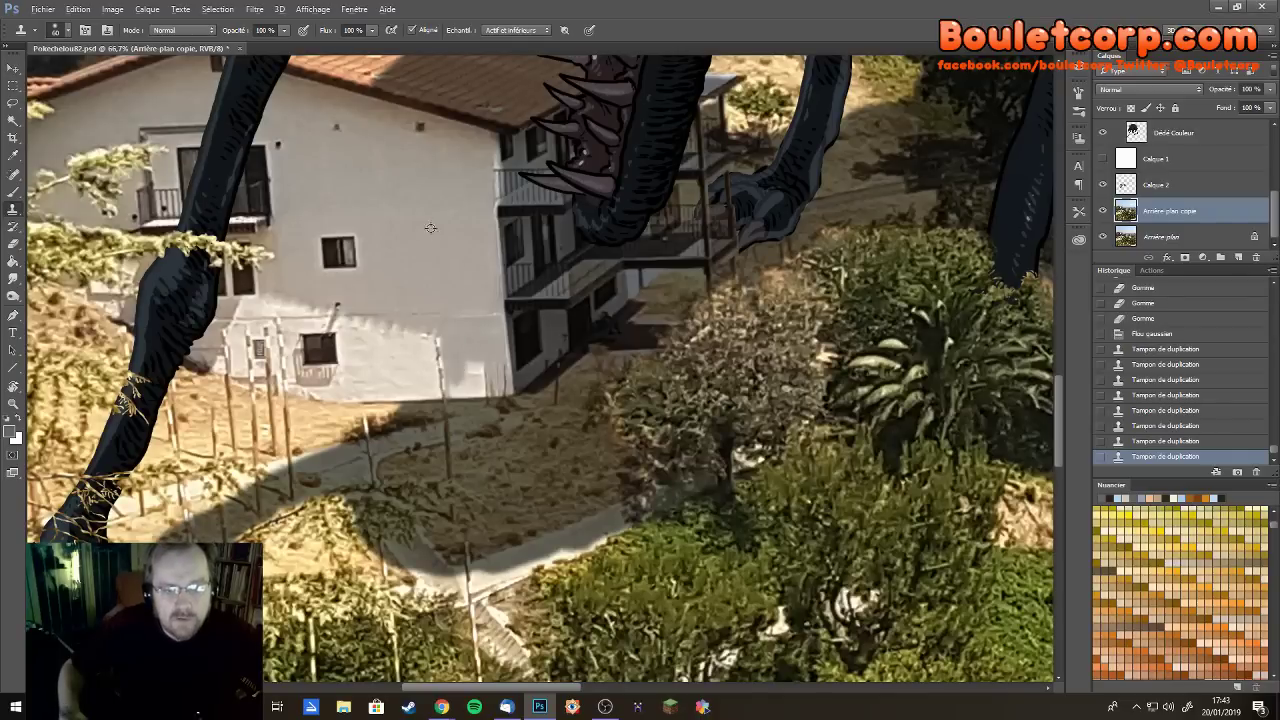
{"action": "left_click", "coordinate": [462, 378]}
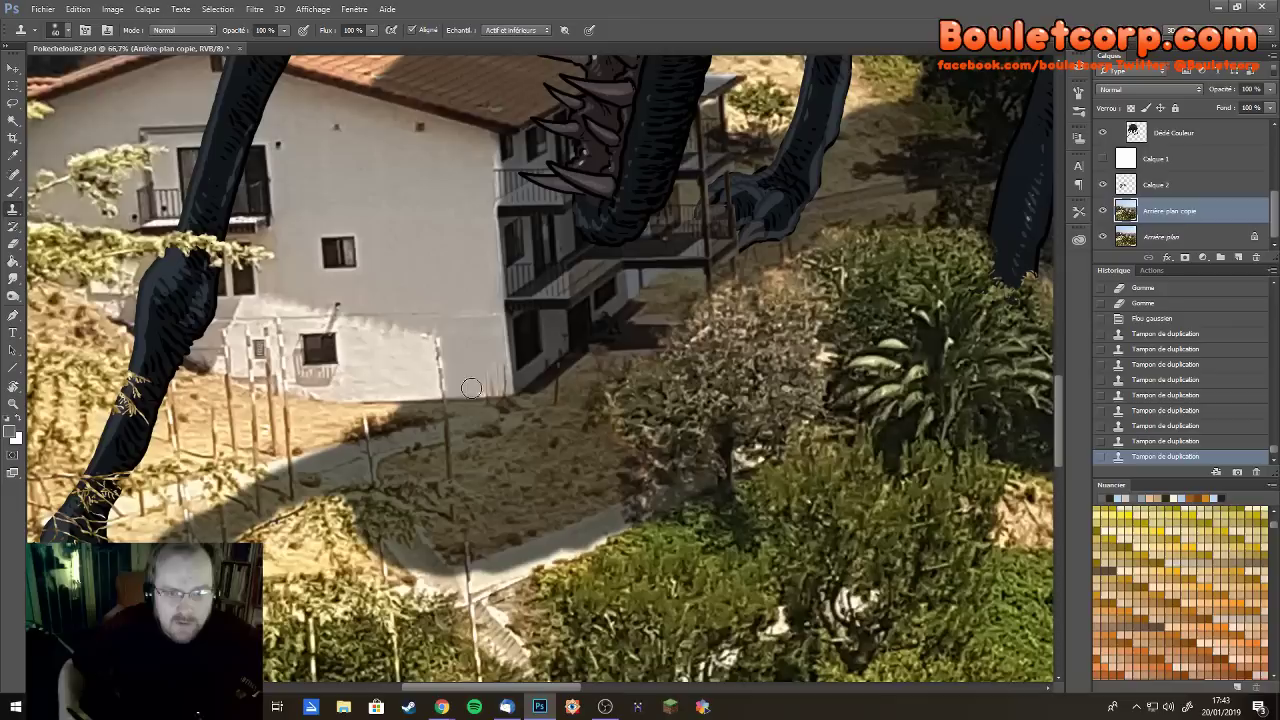
{"action": "left_click", "coordinate": [484, 395]}
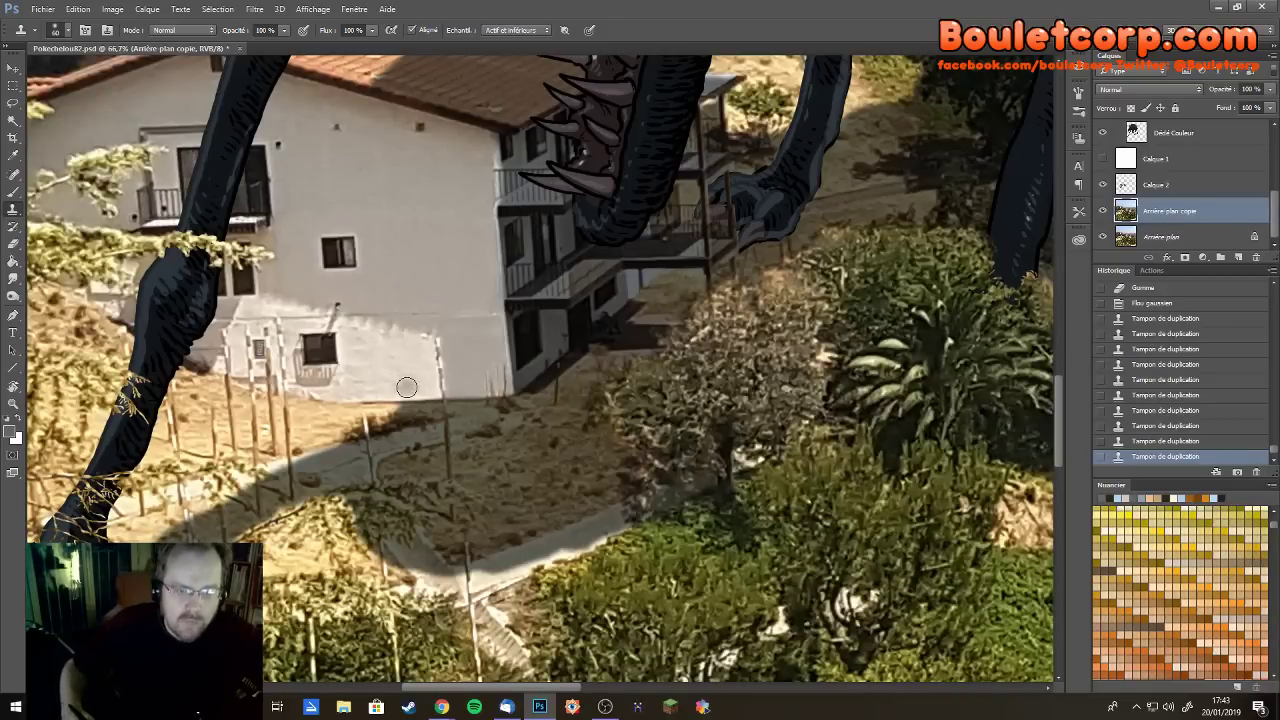
Touch up the plaster around the upper part of the tall stake and along the wall's base with the Clone Stamp
{"action": "mouse_move", "coordinate": [405, 400]}
{"action": "left_mouse_down"}
{"action": "mouse_move", "coordinate": [400, 330]}
{"action": "mouse_move", "coordinate": [419, 352]}
{"action": "mouse_move", "coordinate": [427, 336]}
{"action": "mouse_move", "coordinate": [409, 331]}
{"action": "mouse_move", "coordinate": [423, 329]}
{"action": "mouse_move", "coordinate": [409, 382]}
{"action": "left_mouse_up"}
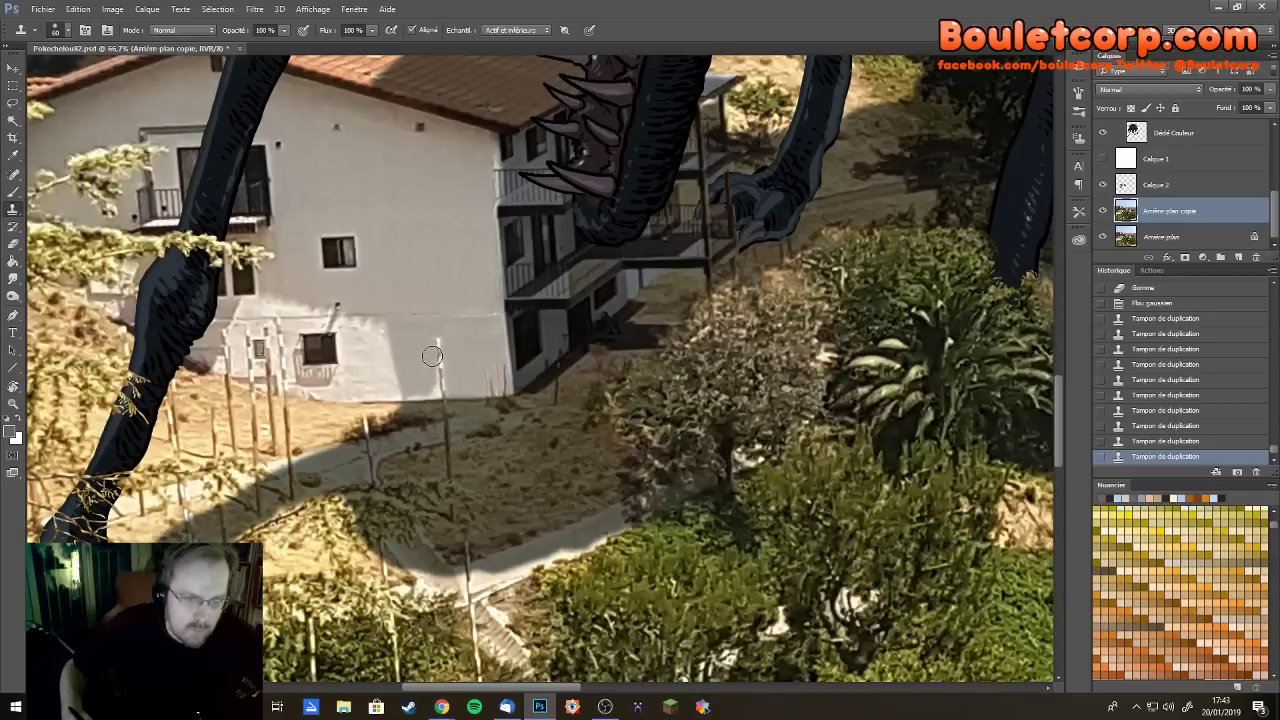
{"action": "left_click", "coordinate": [432, 356]}
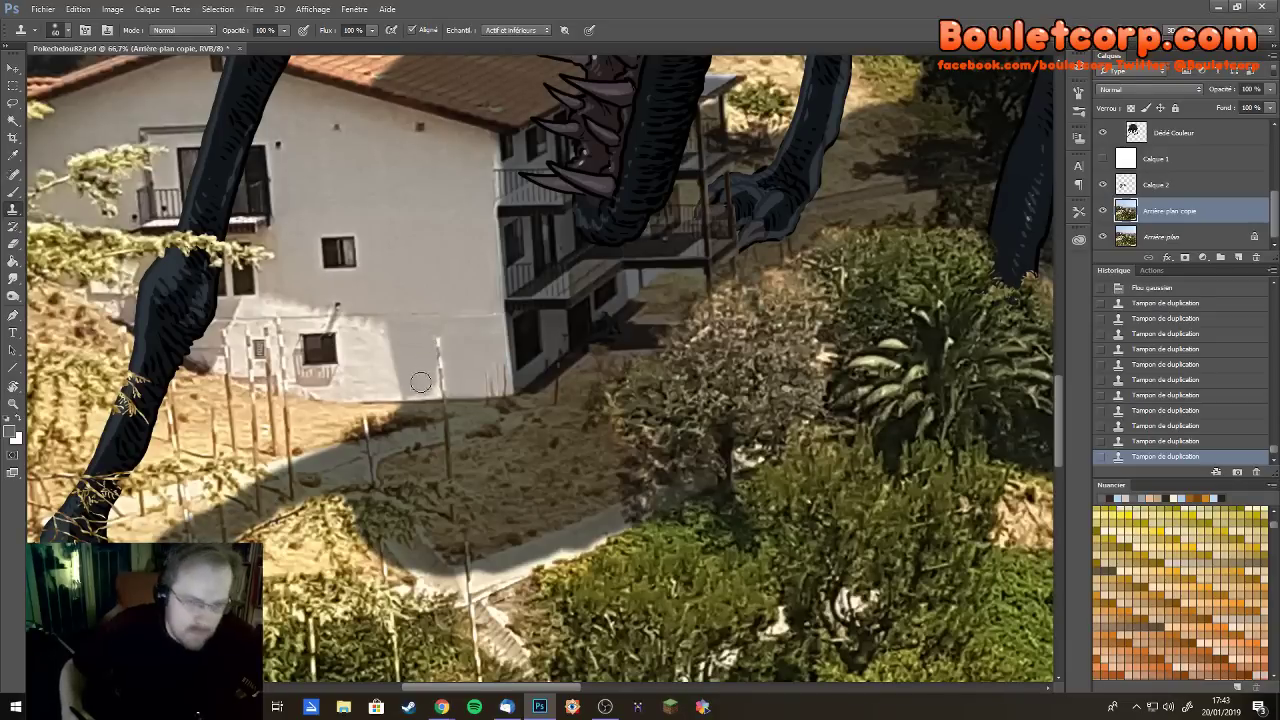
{"action": "left_click", "coordinate": [420, 382]}
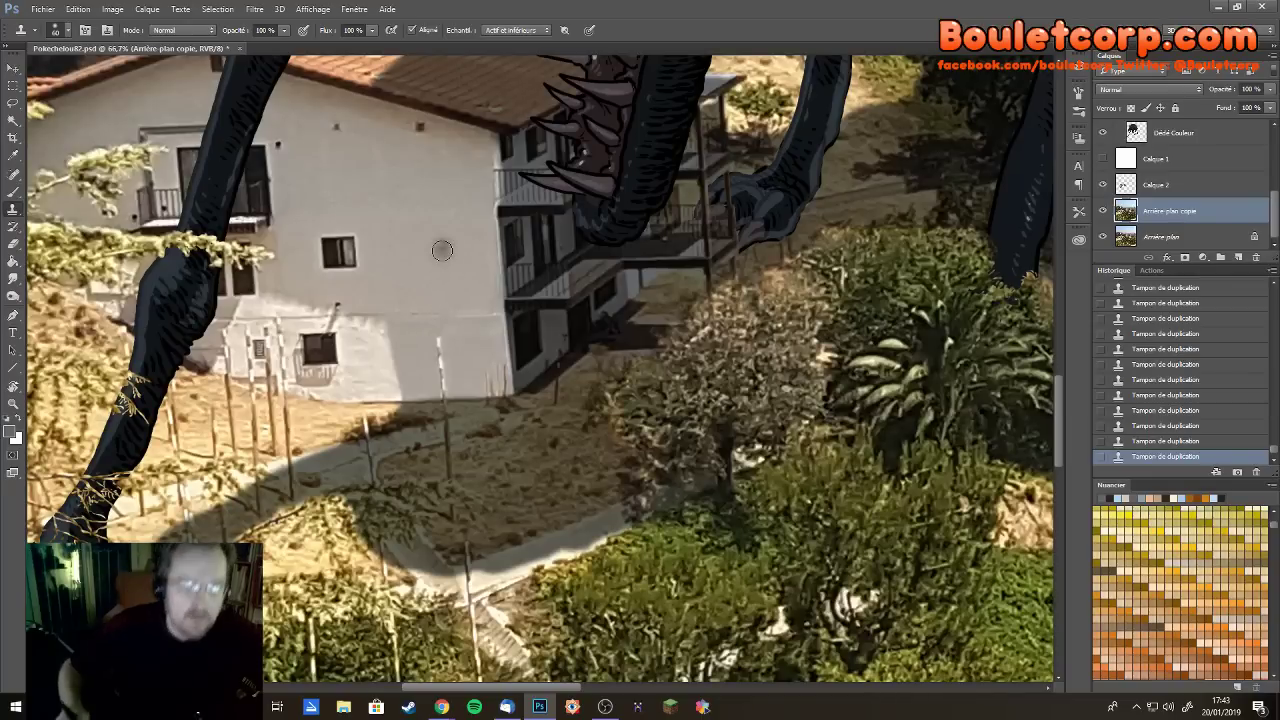
Examine the whole composition and the area around Dédé's hind legs
{"action": "key", "text": "ctrl+minus"}
{"action": "key", "text": "ctrl+minus"}
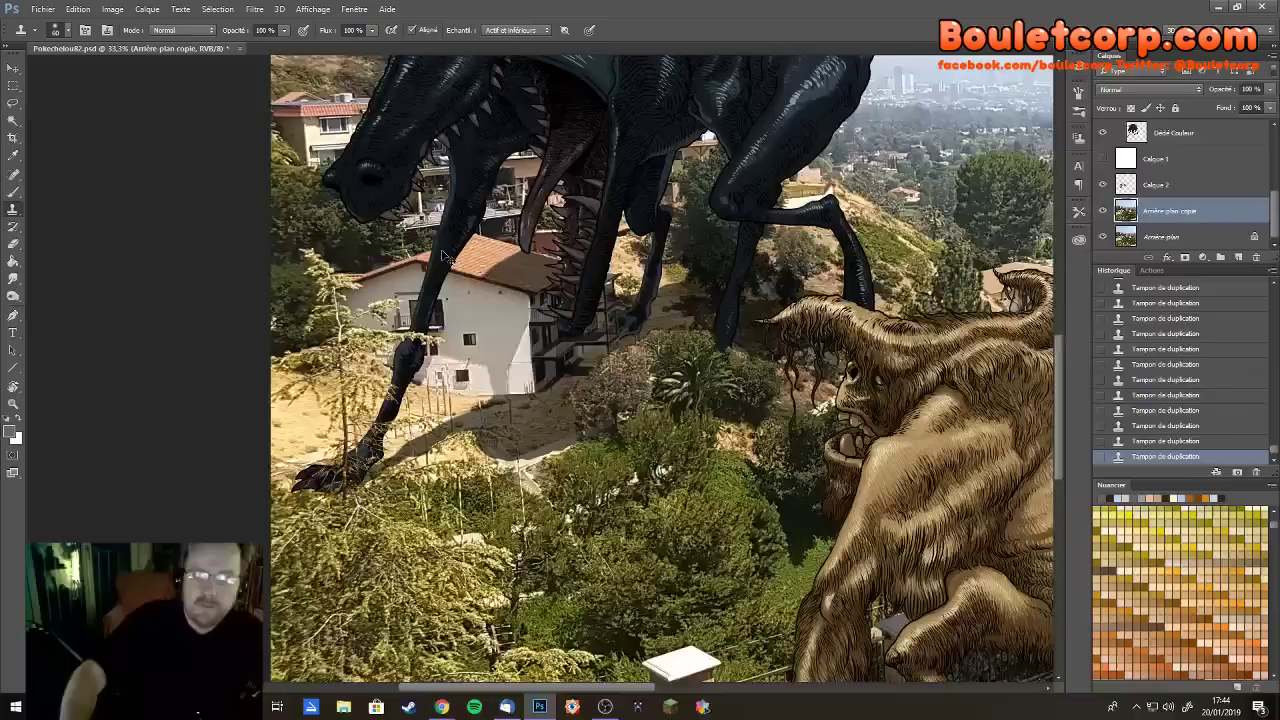
{"action": "key", "text": "ctrl+minus"}
{"action": "key", "text": "ctrl+minus"}
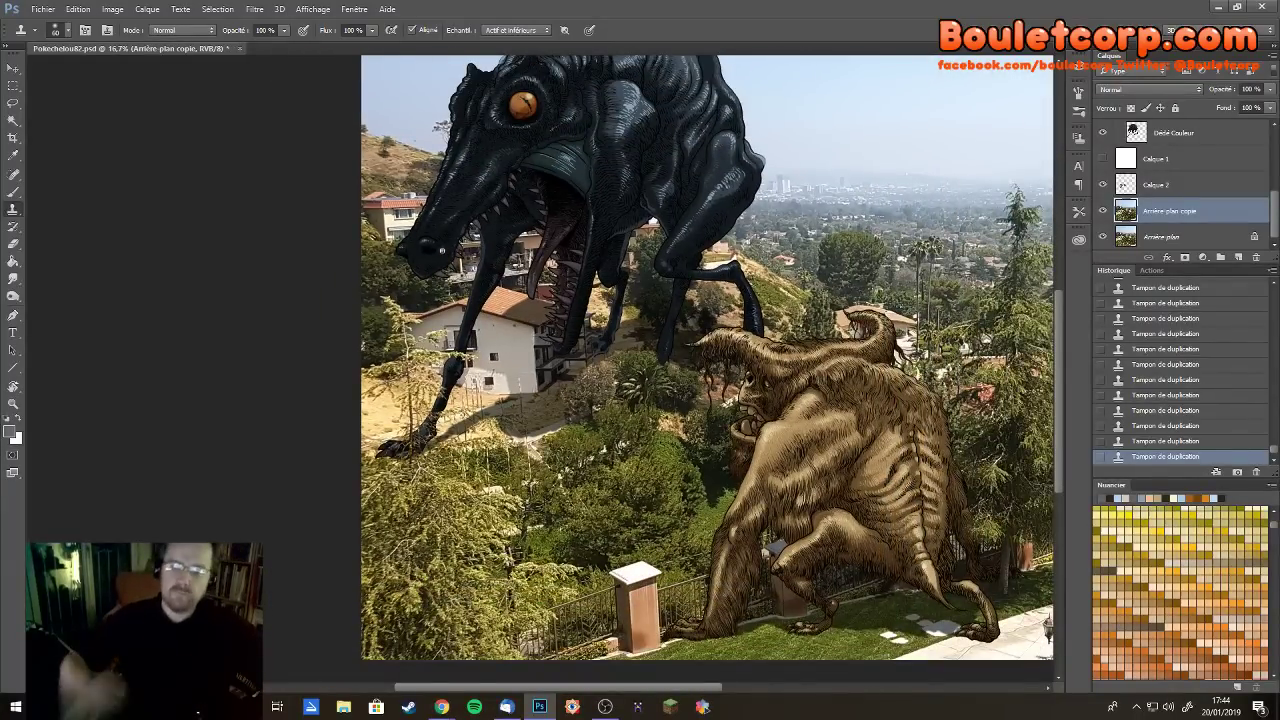
{"action": "key", "text": "ctrl+minus"}
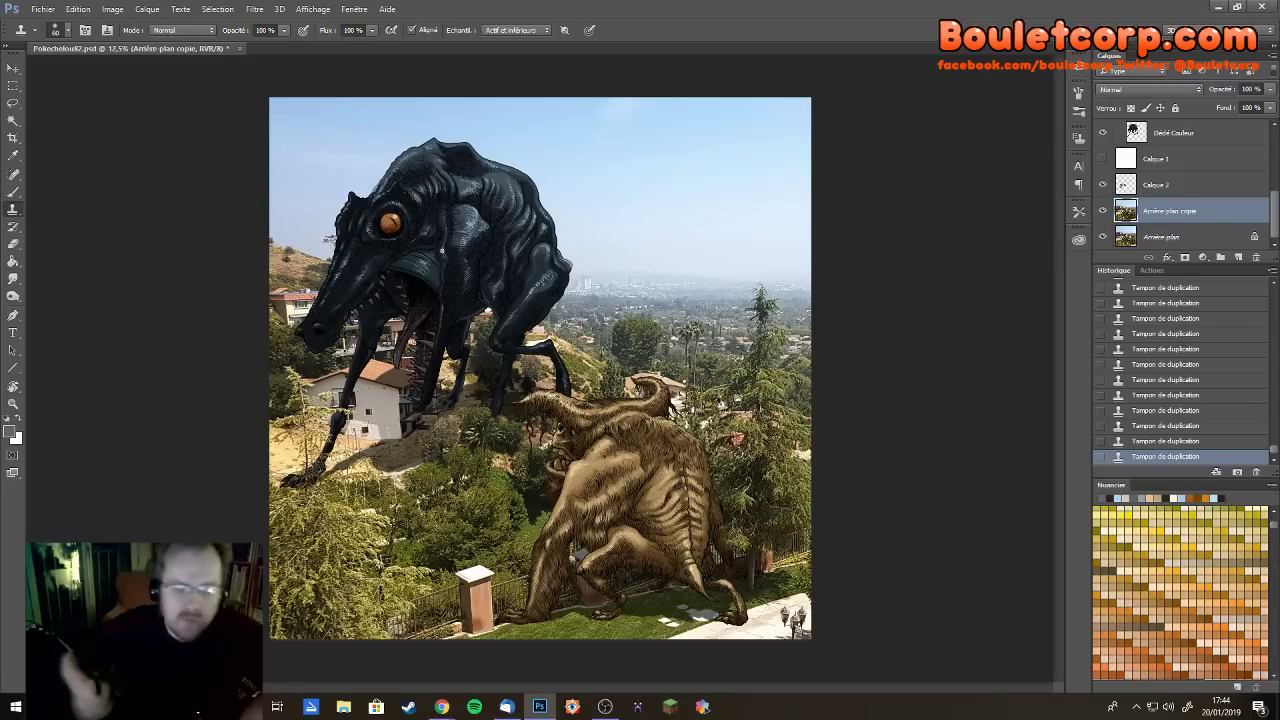
{"action": "key", "text": "ctrl+plus"}
{"action": "key", "text": "ctrl+plus"}
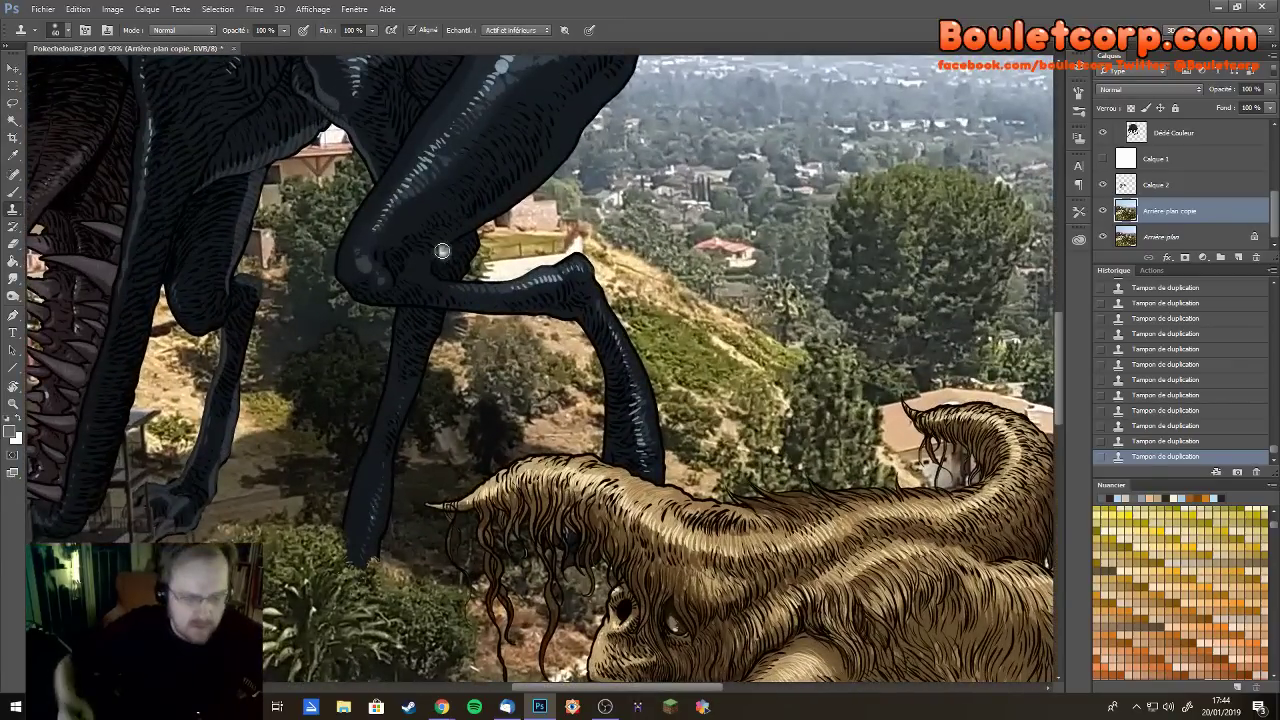
On Calque 2, brush shadow with a hard round brush along the path's bend below the house, around the pale stake
{"action": "key", "text": "b"}
{"action": "key", "text": "ctrl+plus"}
{"action": "scroll", "coordinate": [400, 392], "scroll_direction": "down", "scroll_amount": 3}
{"action": "scroll", "coordinate": [283, 287], "scroll_direction": "down", "scroll_amount": 2}
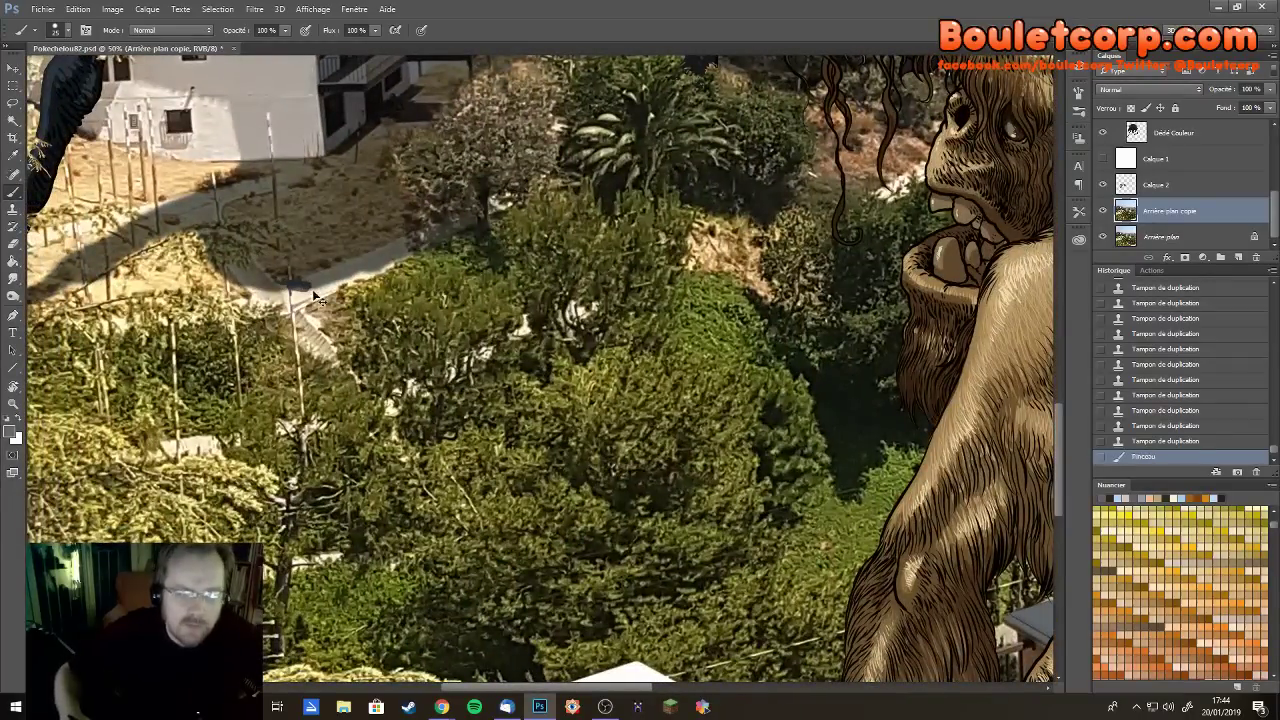
{"action": "key", "text": "alt+bracketright"}
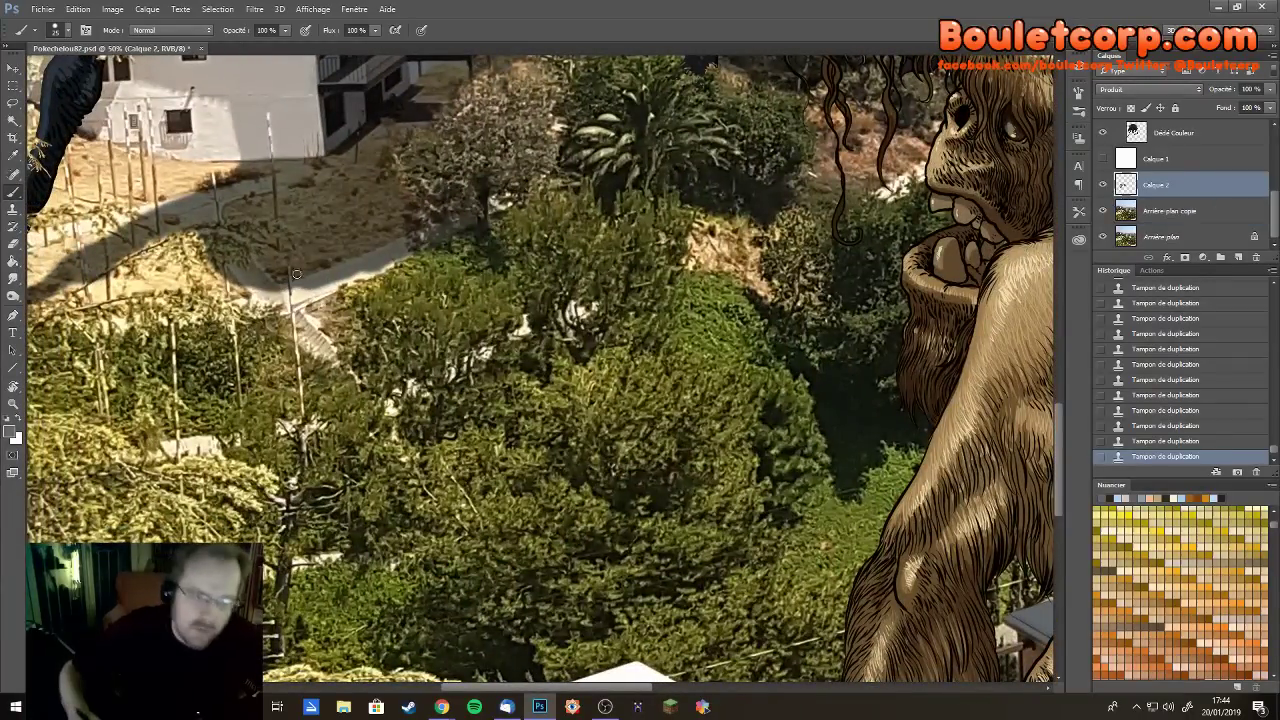
{"action": "left_click", "coordinate": [64, 31]}
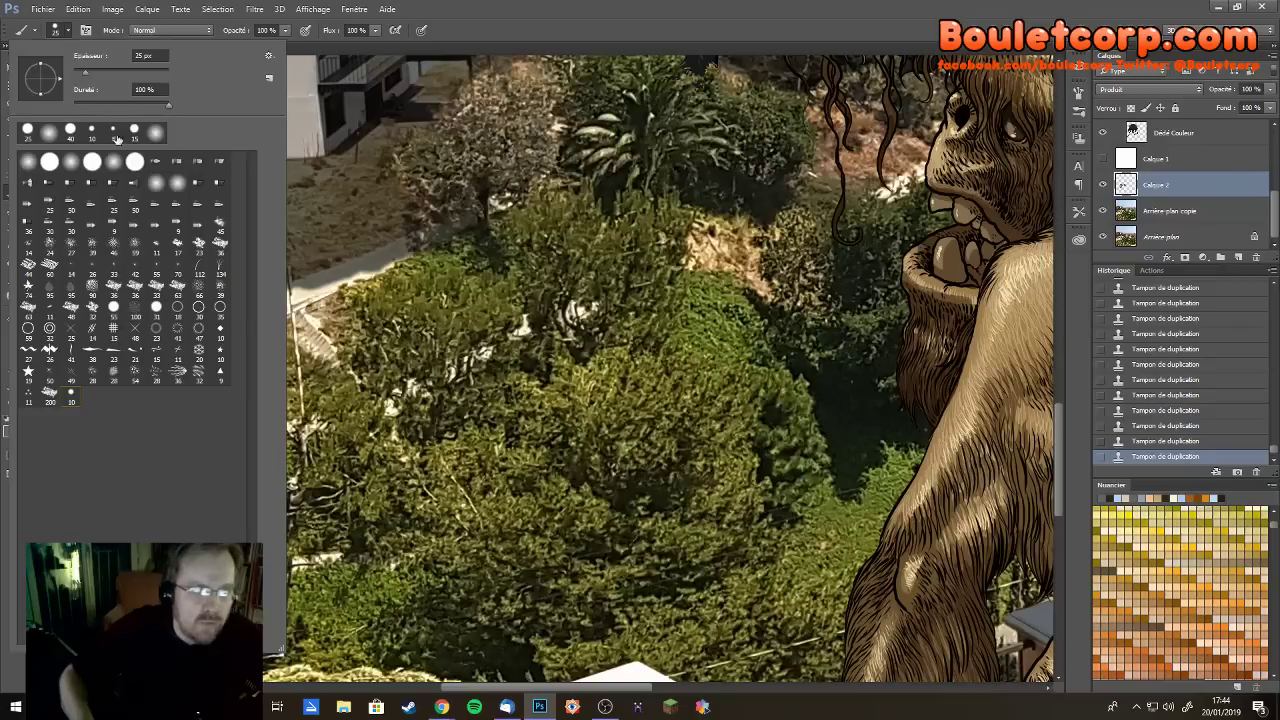
{"action": "double_click", "coordinate": [50, 164]}
{"action": "left_click", "coordinate": [298, 292]}
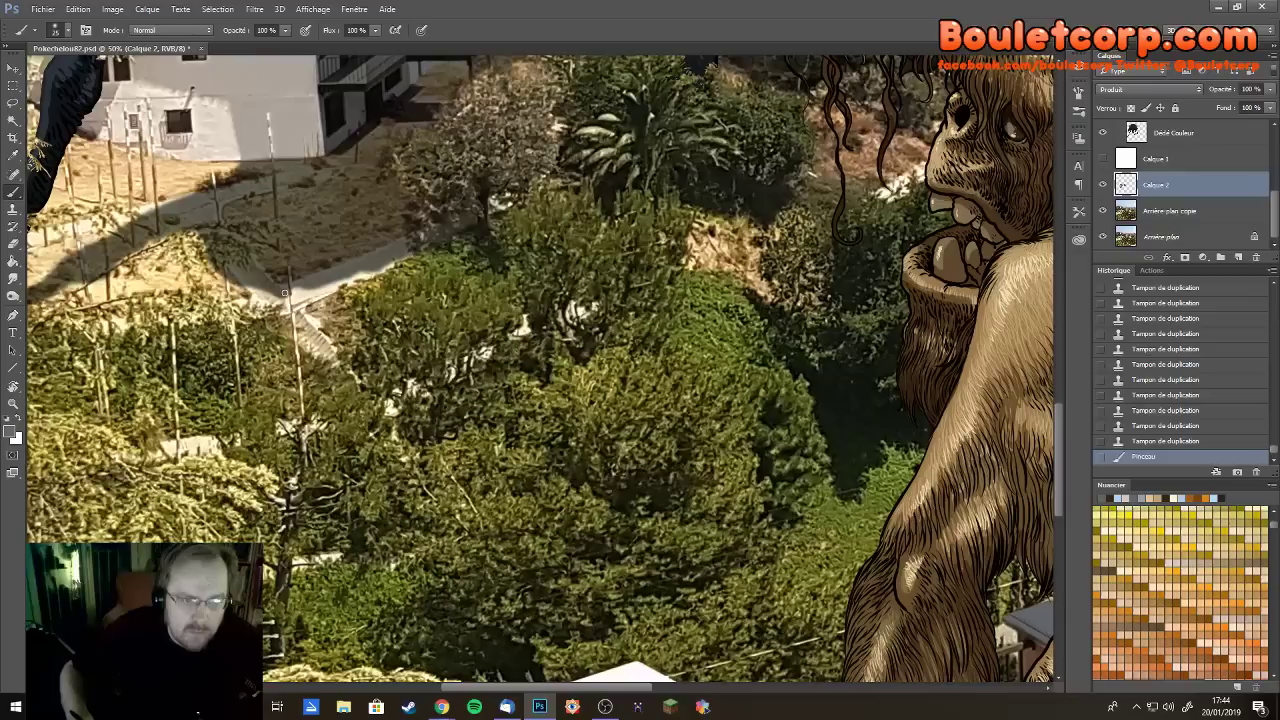
{"action": "left_click_drag", "start_coordinate": [288, 297], "coordinate": [296, 287]}
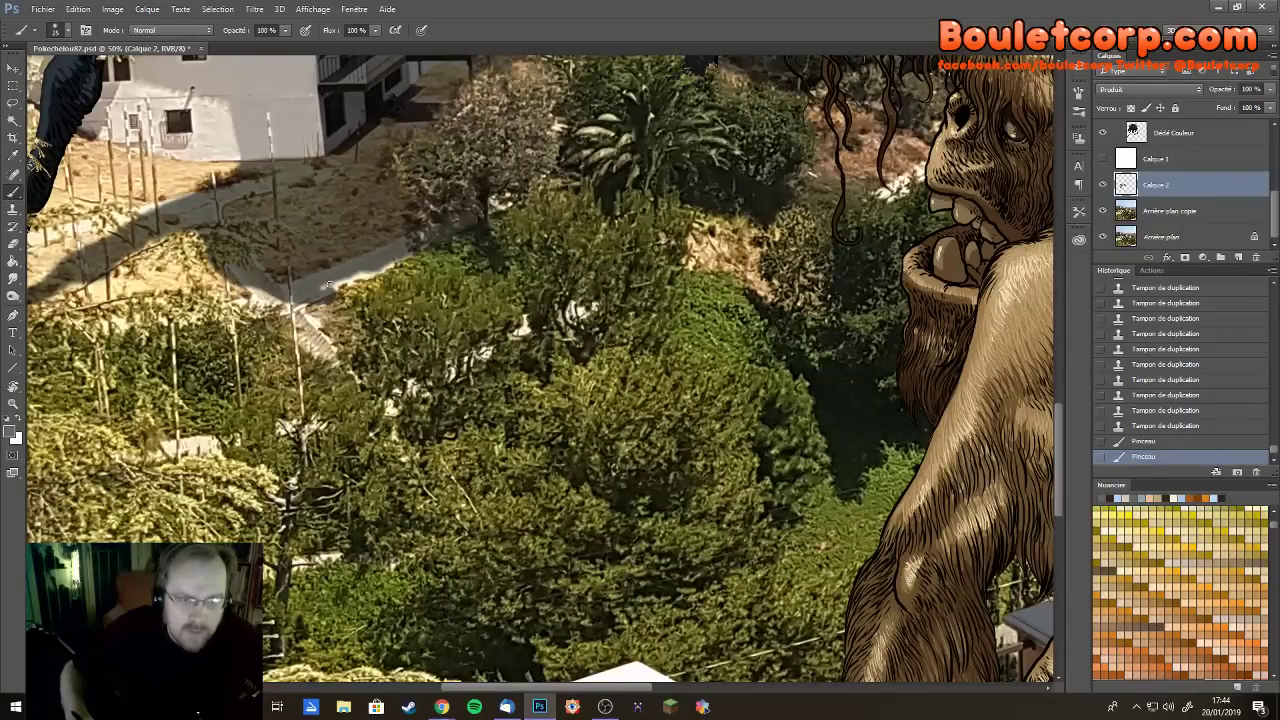
{"action": "left_click", "coordinate": [340, 284]}
Erase the shadow from the pale stakes and the sunlit yellow-green branch in front of the path
{"action": "key", "text": "e"}
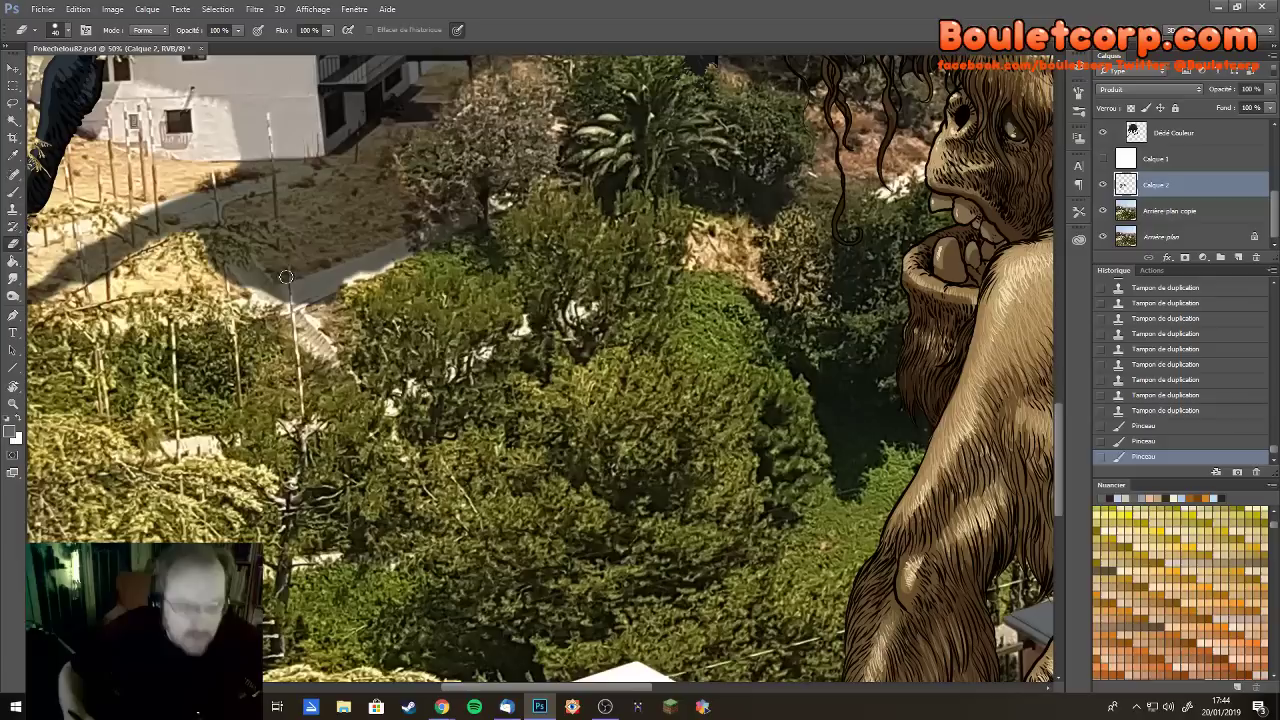
{"action": "mouse_move", "coordinate": [290, 300]}
{"action": "left_mouse_down"}
{"action": "mouse_move", "coordinate": [288, 265]}
{"action": "mouse_move", "coordinate": [294, 335]}
{"action": "left_mouse_up"}
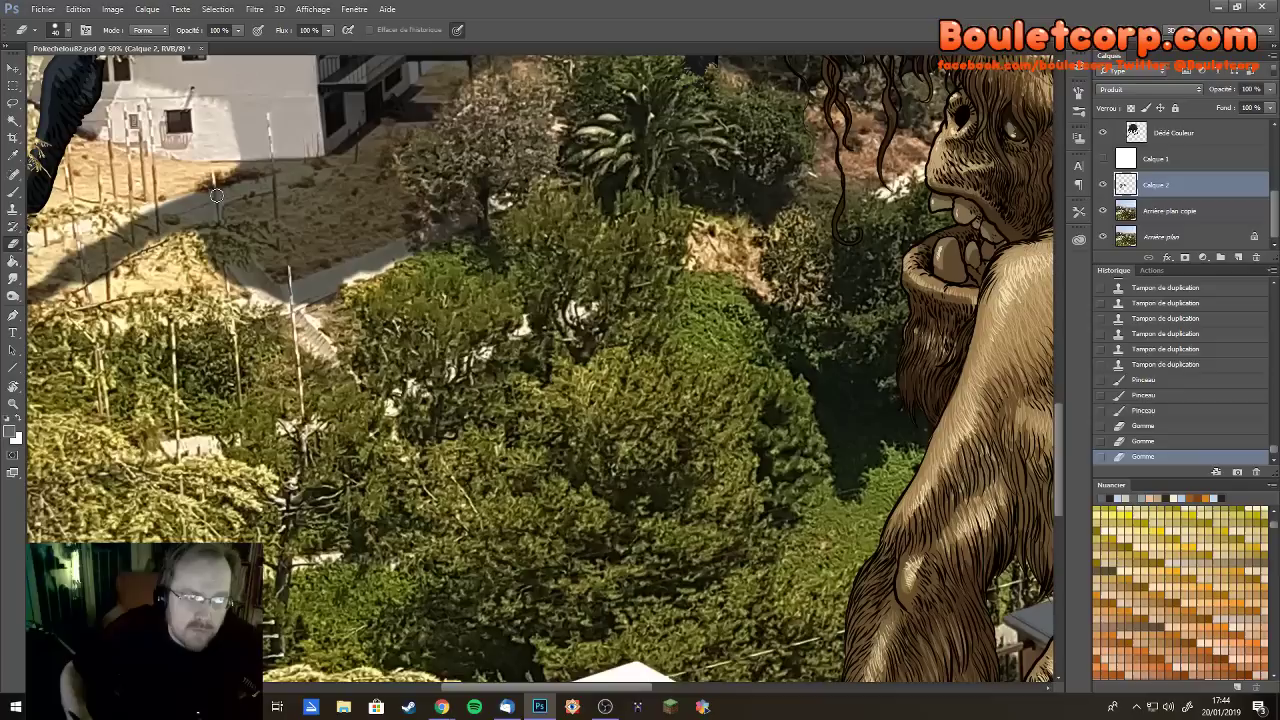
{"action": "mouse_move", "coordinate": [215, 182]}
{"action": "left_mouse_down"}
{"action": "mouse_move", "coordinate": [214, 242]}
{"action": "mouse_move", "coordinate": [240, 266]}
{"action": "mouse_move", "coordinate": [208, 245]}
{"action": "mouse_move", "coordinate": [222, 238]}
{"action": "left_mouse_up"}
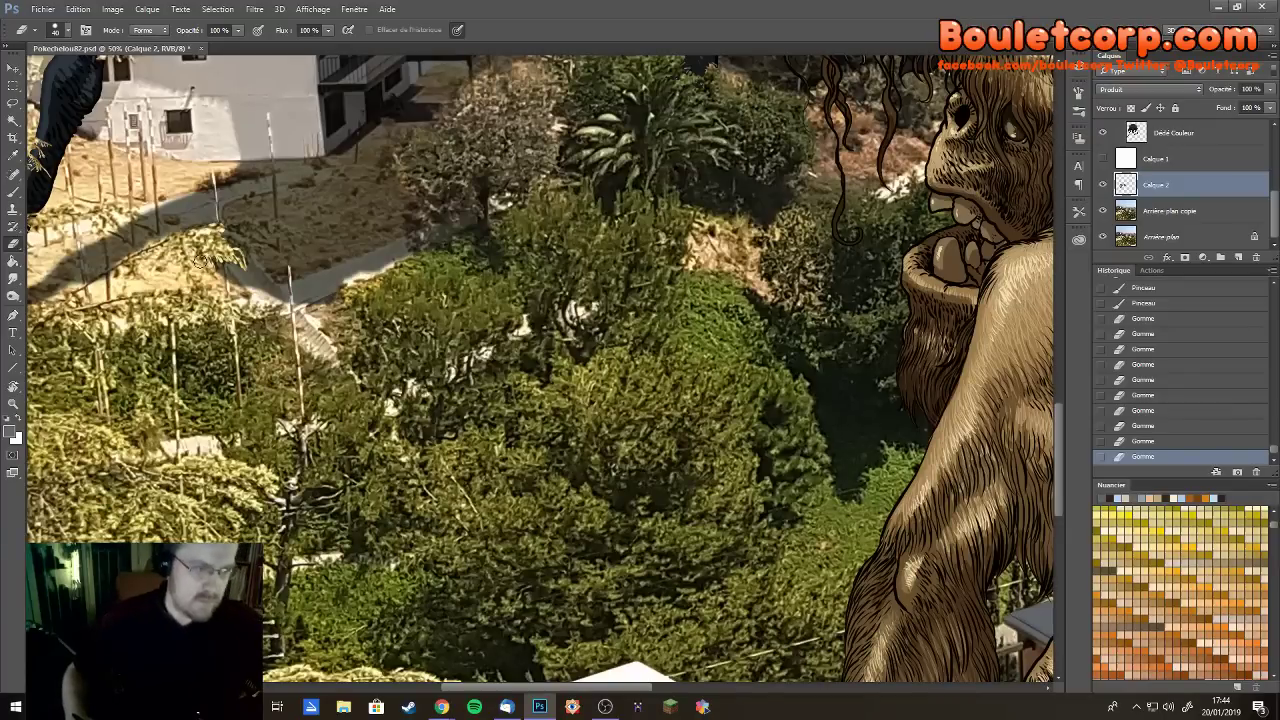
{"action": "left_click_drag", "start_coordinate": [213, 192], "coordinate": [208, 267]}
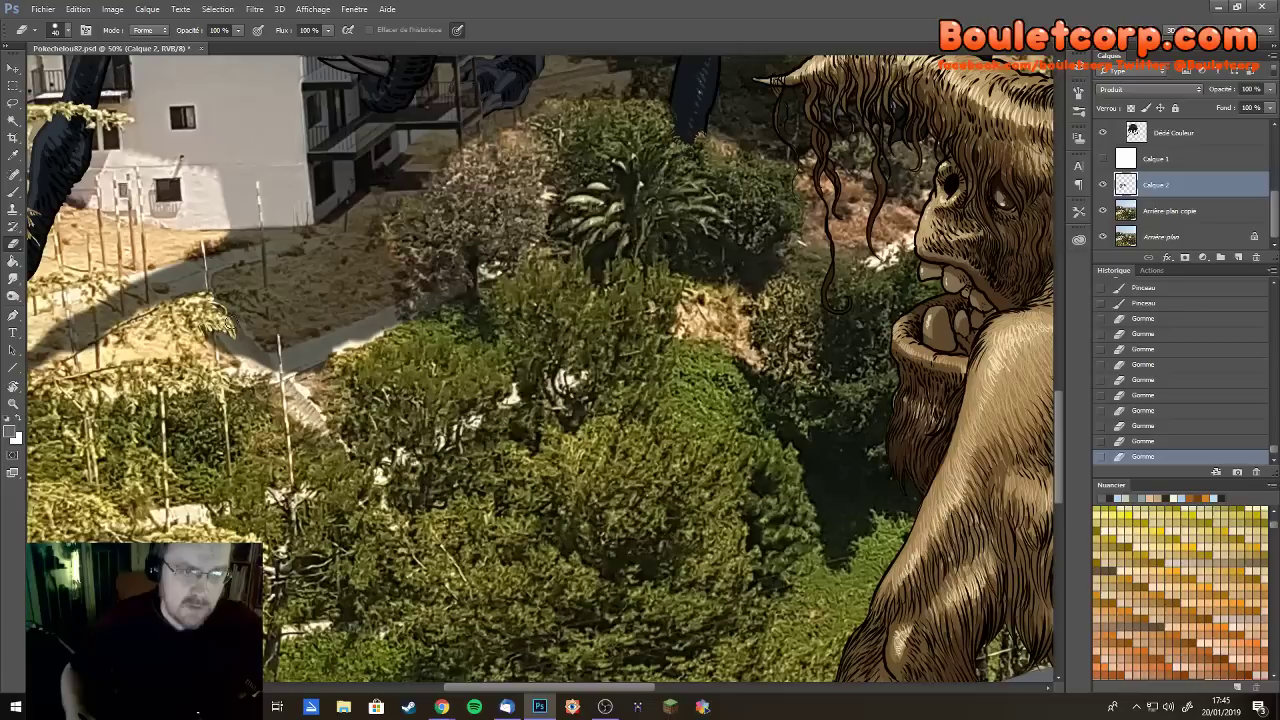
{"action": "left_click_drag", "start_coordinate": [232, 314], "coordinate": [230, 302]}
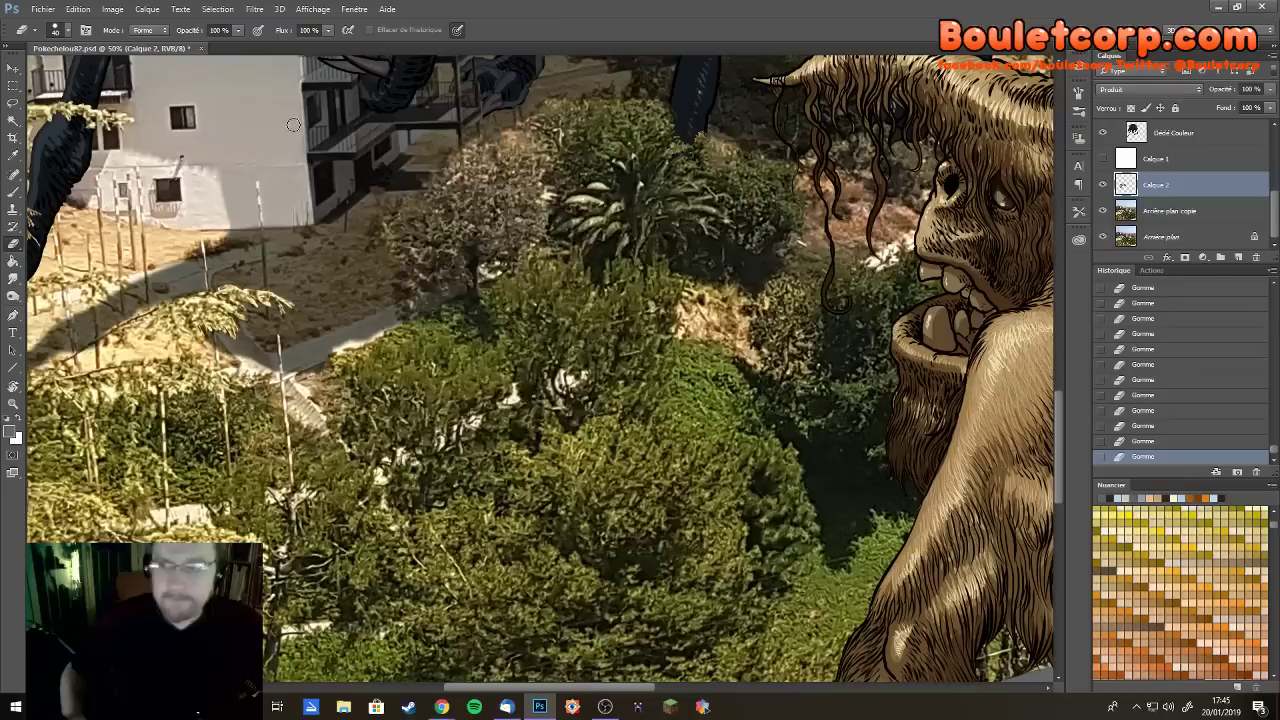
{"action": "key", "text": "b"}
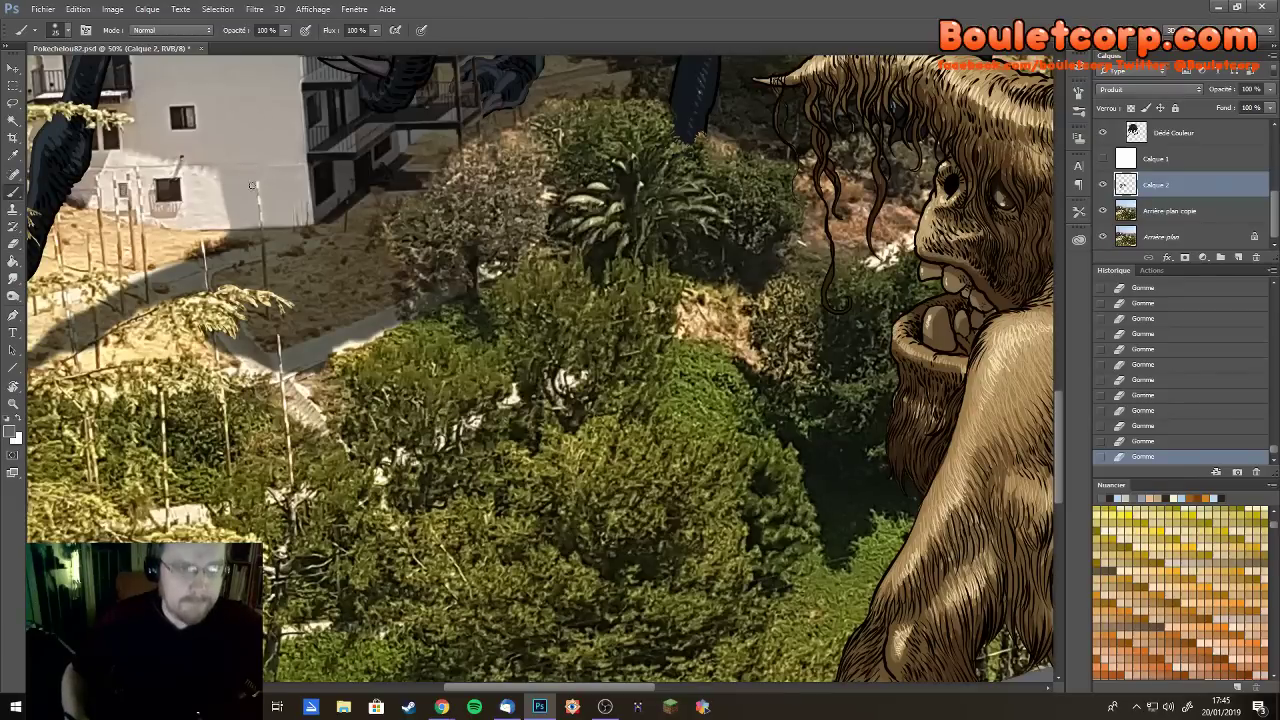
{"action": "mouse_move", "coordinate": [256, 170]}
{"action": "left_mouse_down"}
{"action": "mouse_move", "coordinate": [260, 205]}
{"action": "mouse_move", "coordinate": [268, 188]}
{"action": "left_mouse_up"}
{"action": "key", "text": "ctrl+z"}
{"action": "key", "text": "e"}
{"action": "left_click", "coordinate": [275, 195]}
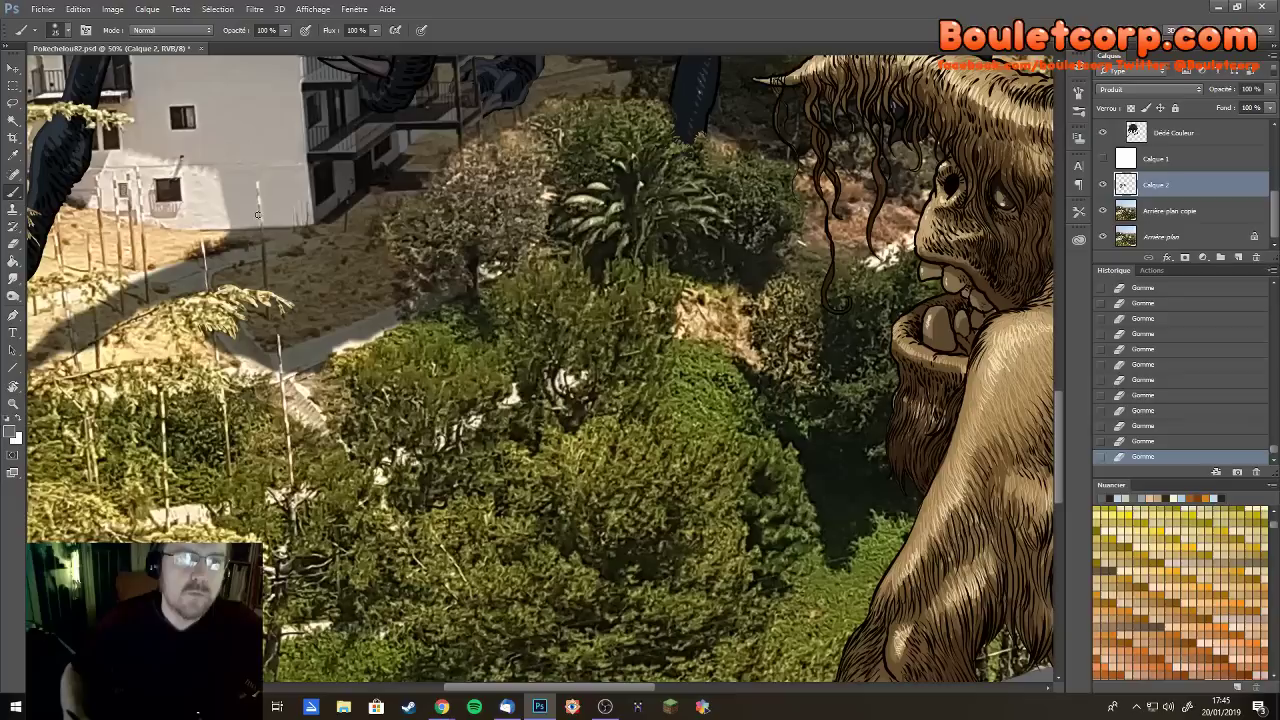
Set the foreground colour to pale grey #d5cfc6 and brush thinly on Calque 2 along the tall stake in front of the house
{"action": "left_click", "coordinate": [238, 186], "text": "alt"}
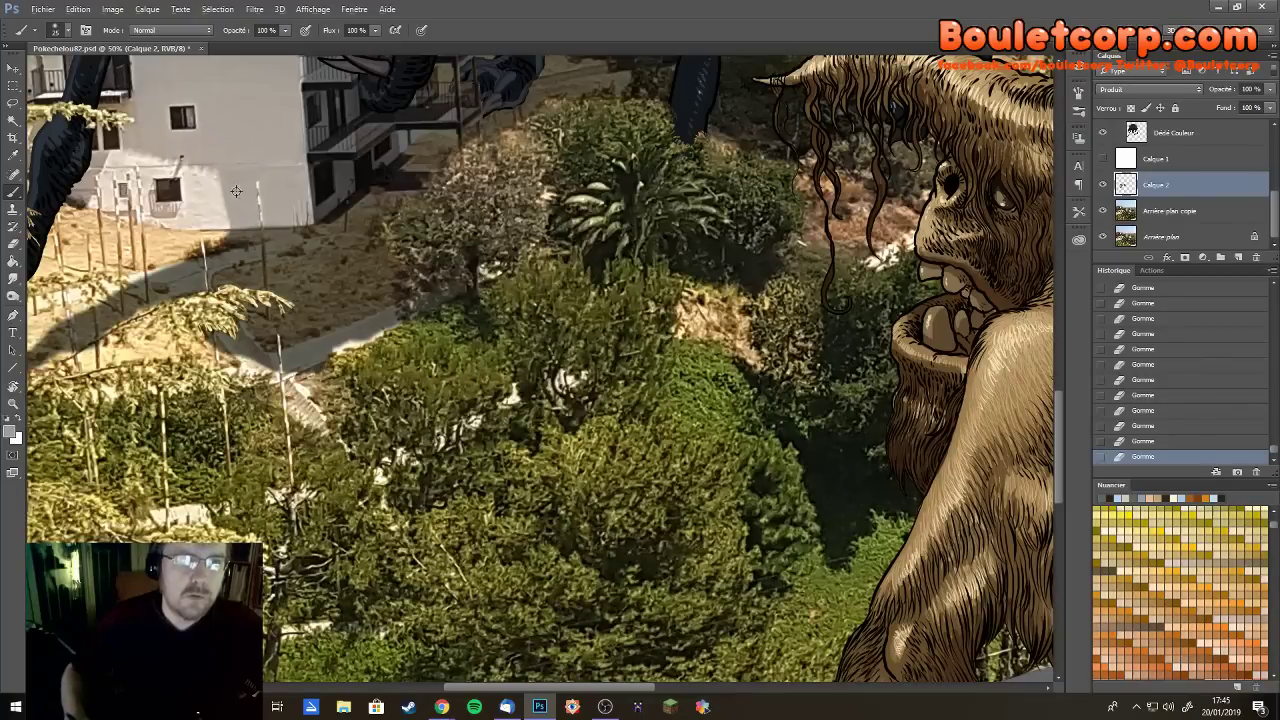
{"action": "key", "text": "ctrl+z"}
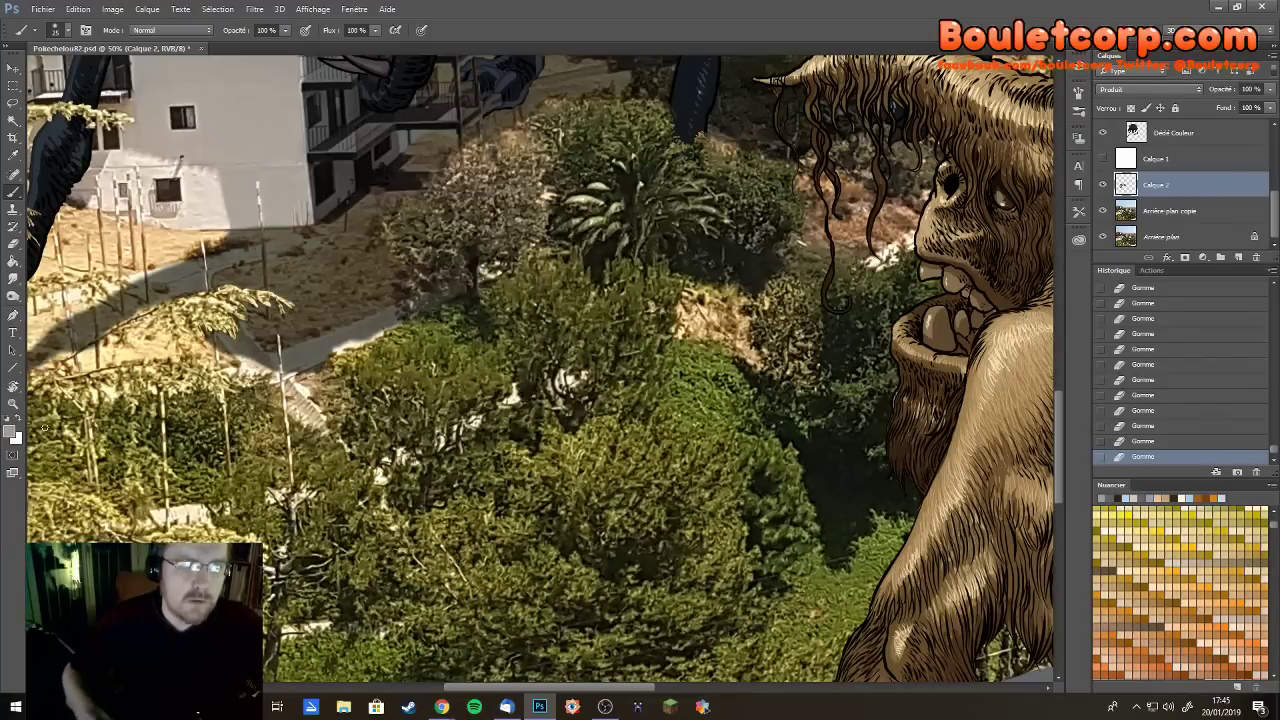
{"action": "key", "text": "i"}
{"action": "left_click", "coordinate": [14, 429]}
{"action": "left_click_drag", "start_coordinate": [633, 478], "coordinate": [610, 474]}
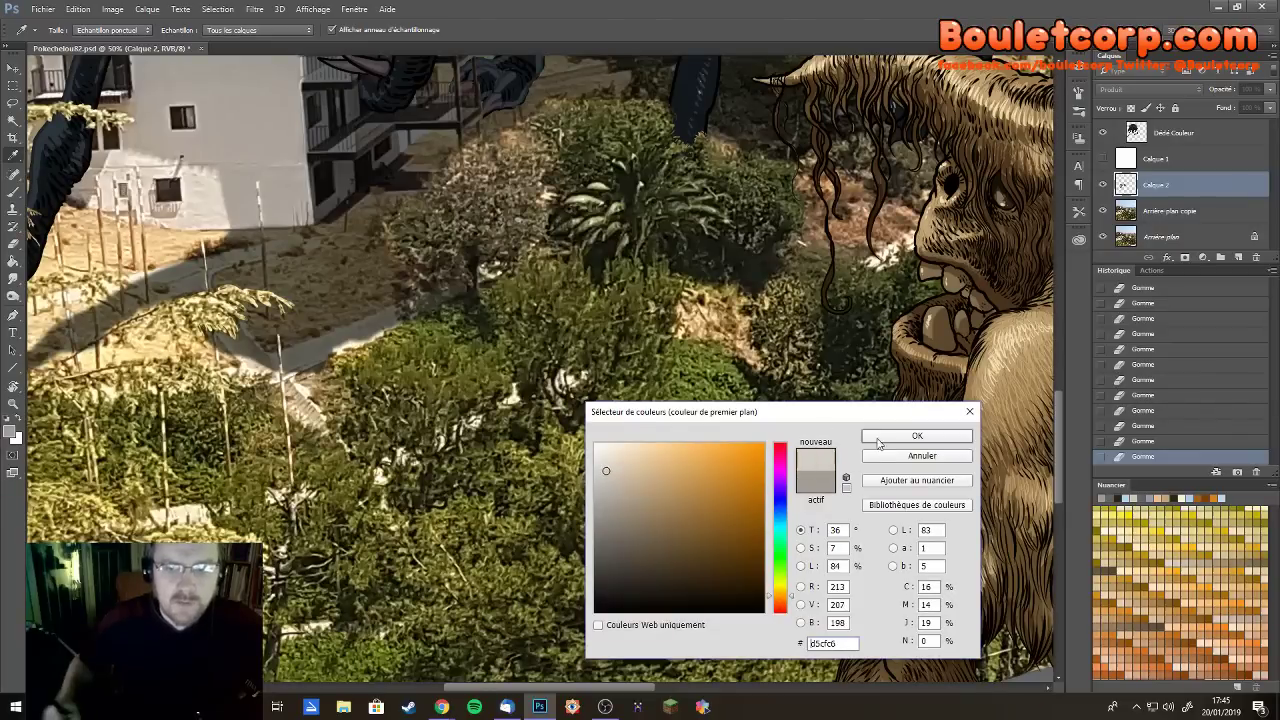
{"action": "left_click", "coordinate": [880, 437]}
{"action": "key", "text": "b"}
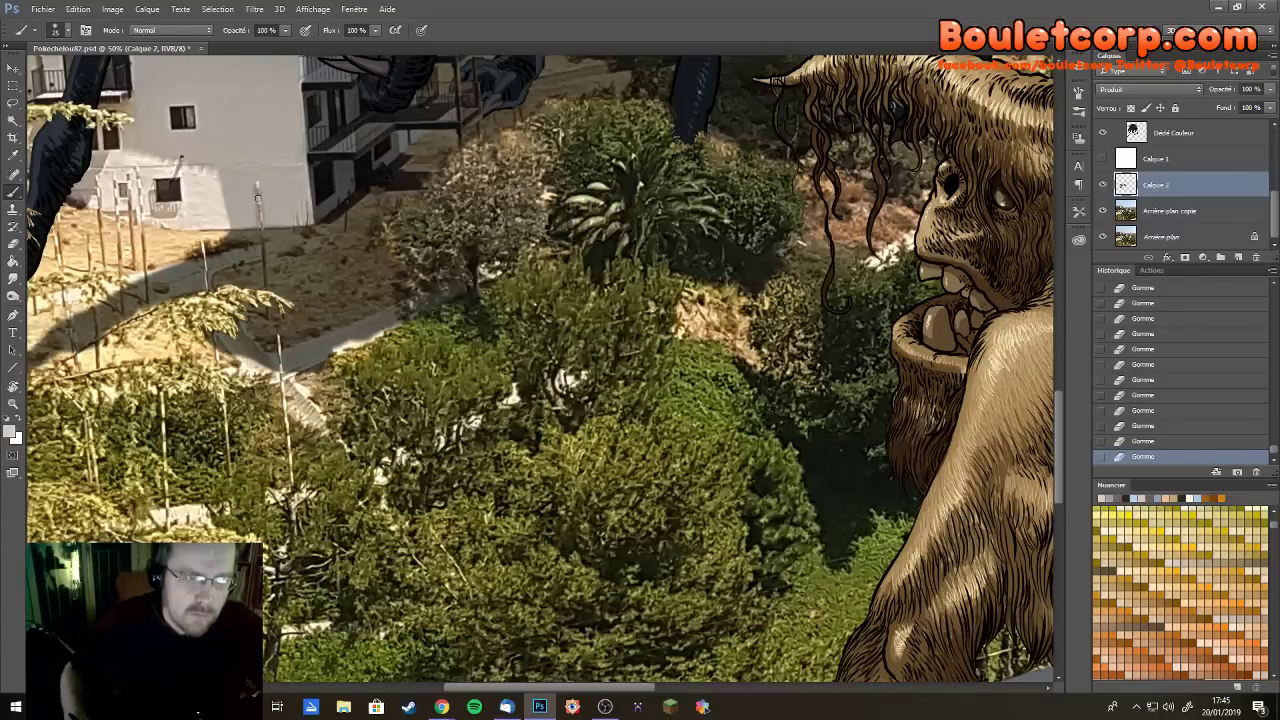
{"action": "left_click_drag", "start_coordinate": [257, 186], "coordinate": [262, 268]}
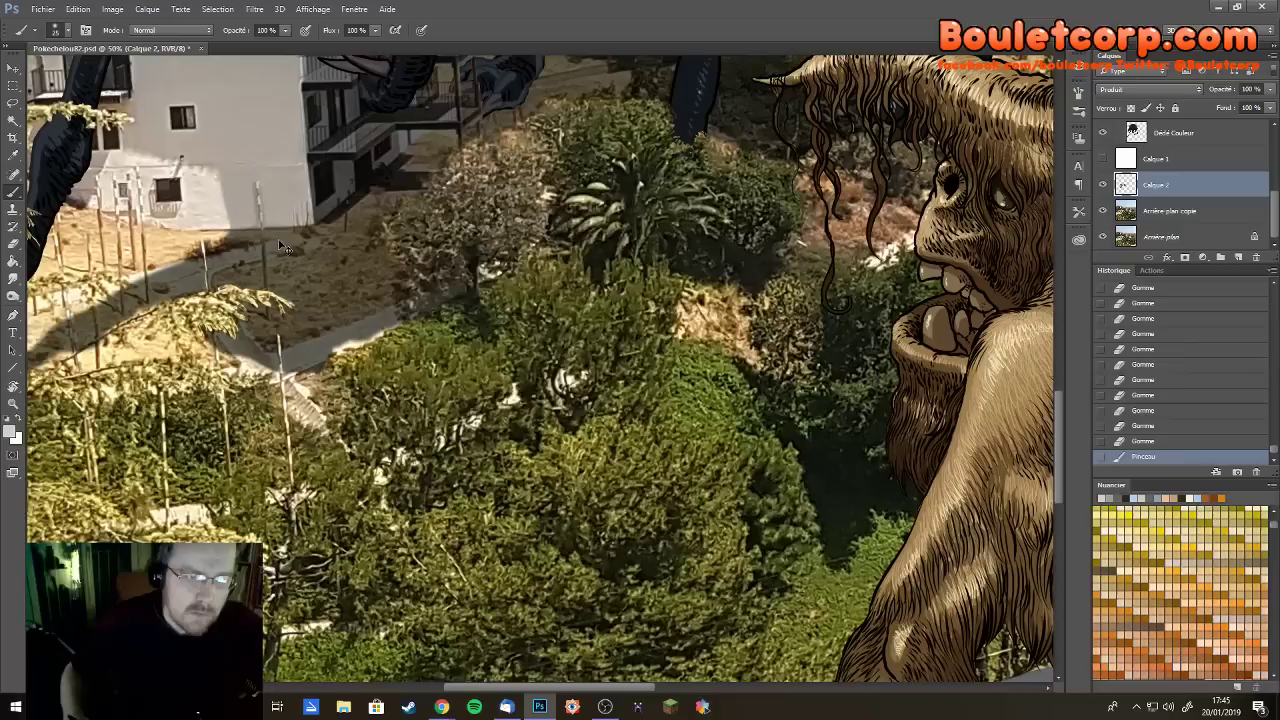
{"action": "key", "text": "ctrl+z"}
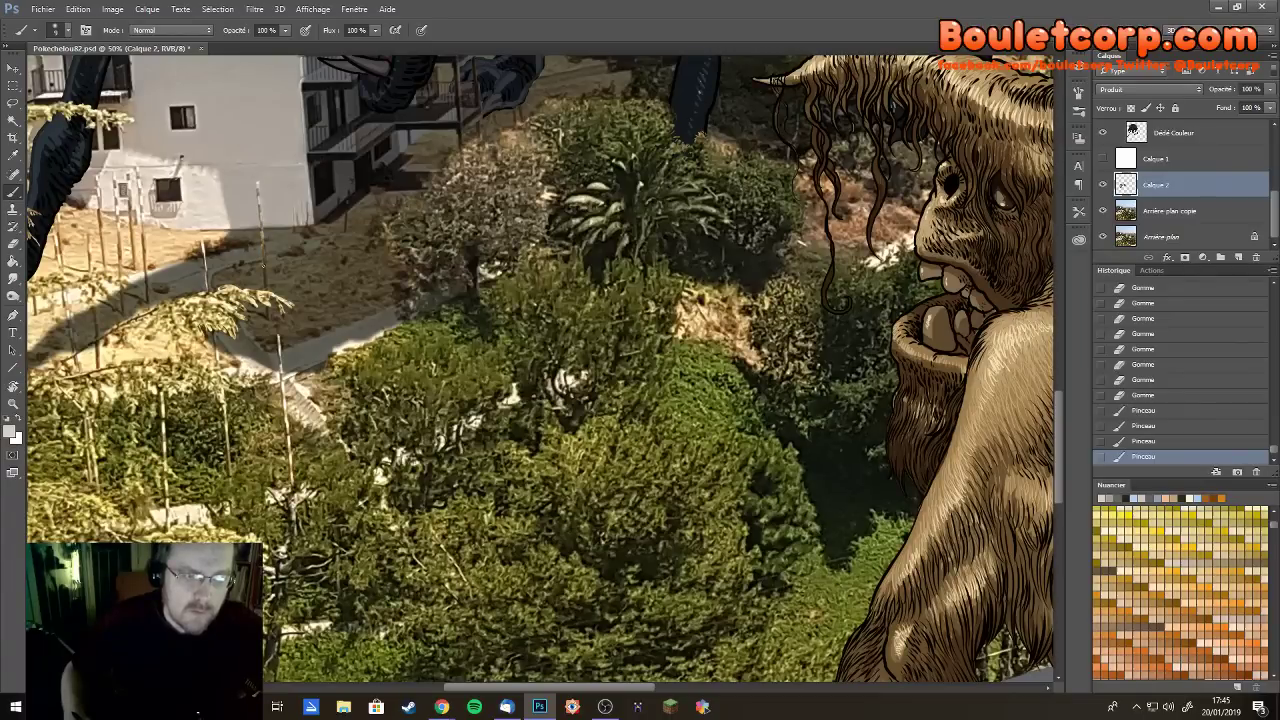
{"action": "left_click_drag", "start_coordinate": [268, 265], "coordinate": [264, 262]}
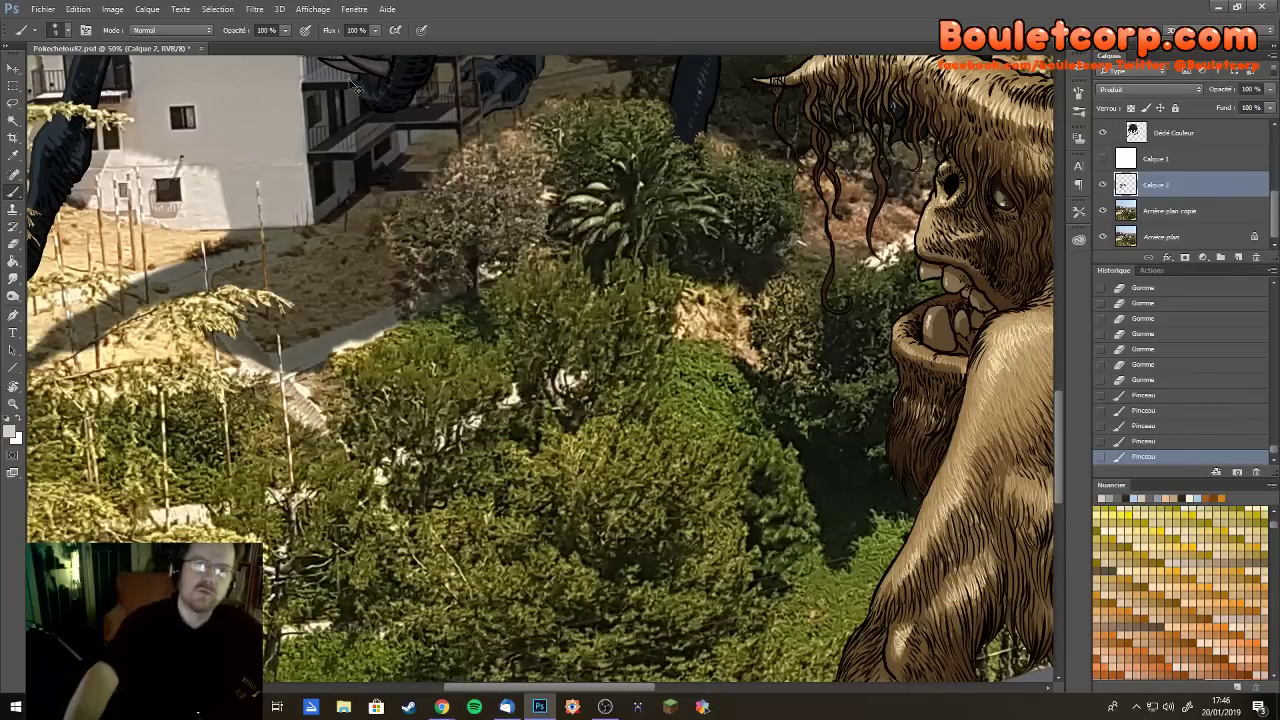
Erase the Calque 2 shadow from the pale stake where it passes just below the sunlit branch
{"action": "scroll", "coordinate": [355, 88], "scroll_direction": "up", "scroll_amount": 2}
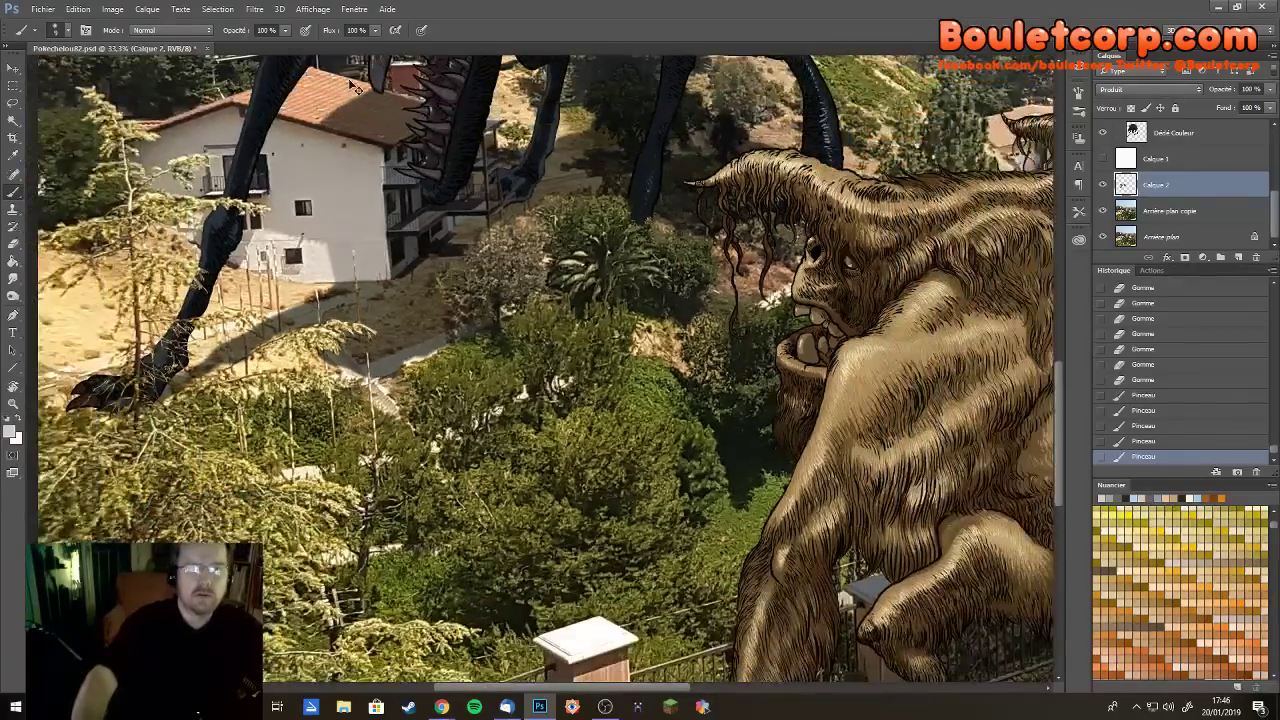
{"action": "scroll", "coordinate": [369, 346], "scroll_direction": "up", "scroll_amount": 2}
{"action": "scroll", "coordinate": [369, 346], "scroll_direction": "left", "scroll_amount": 5}
{"action": "scroll", "coordinate": [369, 346], "scroll_direction": "up", "scroll_amount": 2}
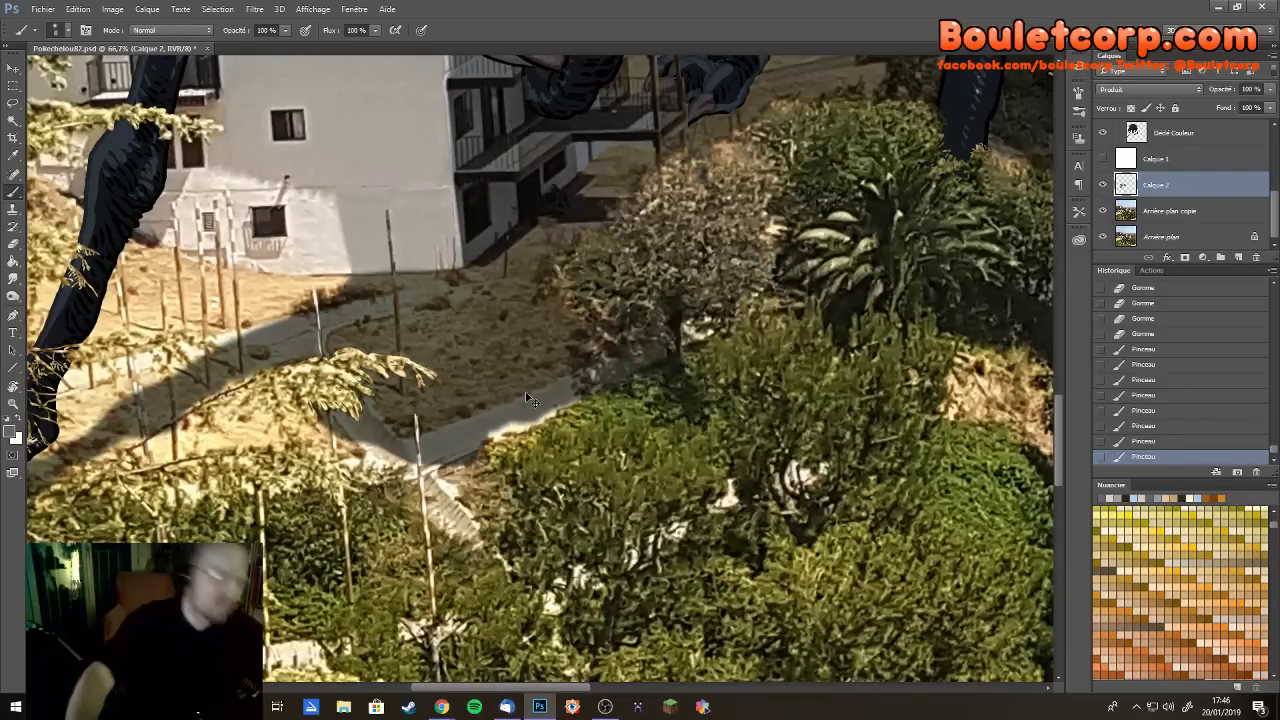
{"action": "scroll", "coordinate": [530, 399], "scroll_direction": "down", "scroll_amount": 1}
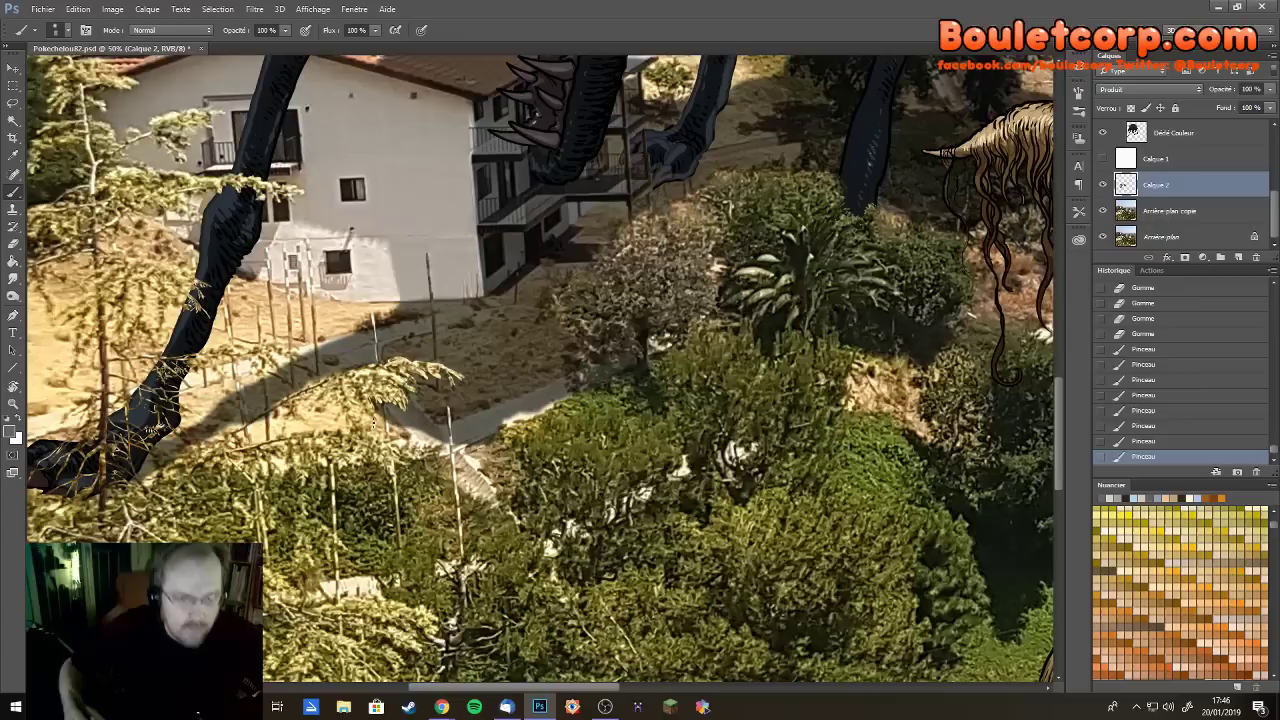
{"action": "key", "text": "e"}
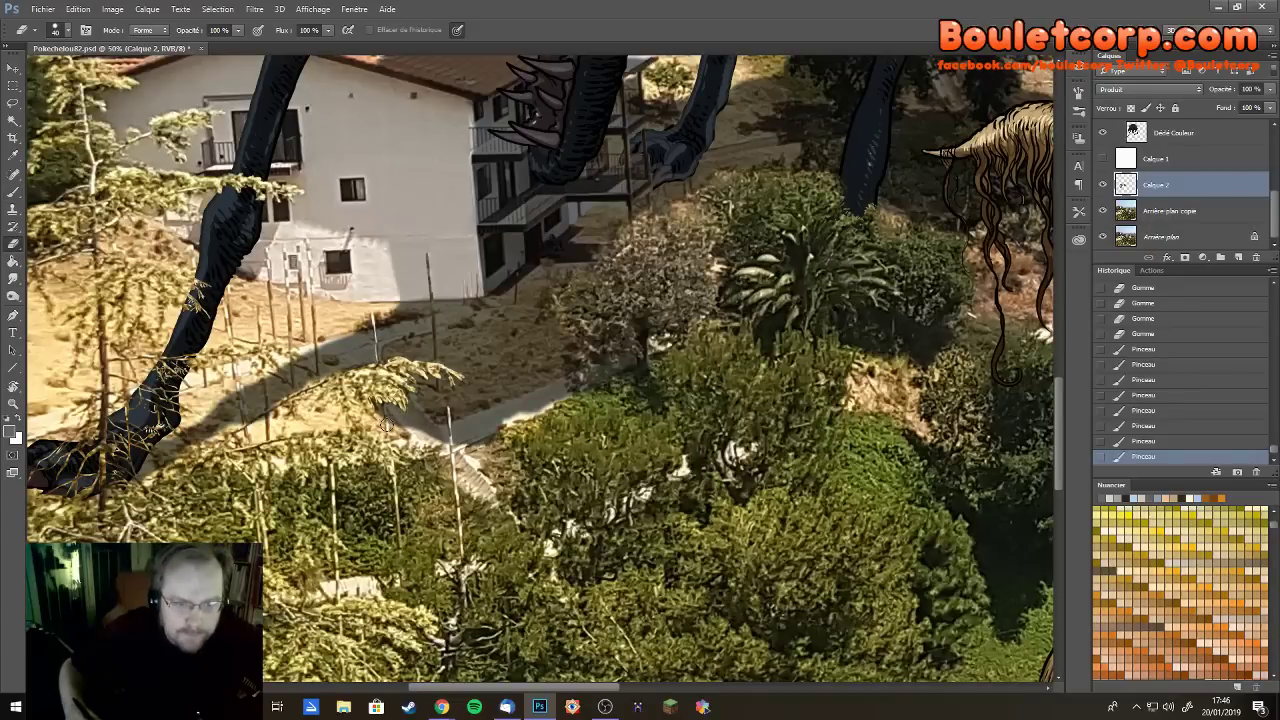
{"action": "left_click", "coordinate": [384, 408]}
{"action": "left_click_drag", "start_coordinate": [385, 400], "coordinate": [384, 418]}
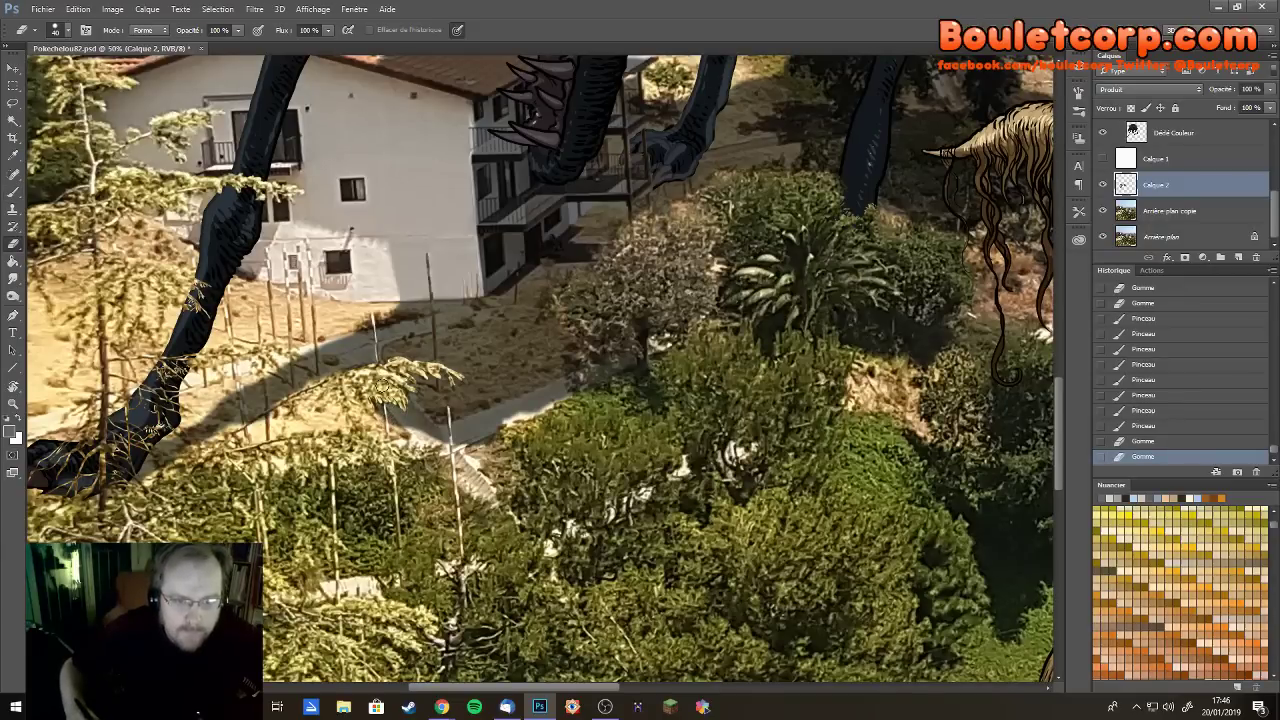
Erase the shadow spilling over the underside and tip of the sunlit yellow-green branch with short dabs
{"action": "left_click", "coordinate": [384, 378]}
{"action": "left_click", "coordinate": [409, 390]}
{"action": "left_click", "coordinate": [401, 396]}
{"action": "left_click", "coordinate": [404, 398]}
{"action": "left_click", "coordinate": [407, 396]}
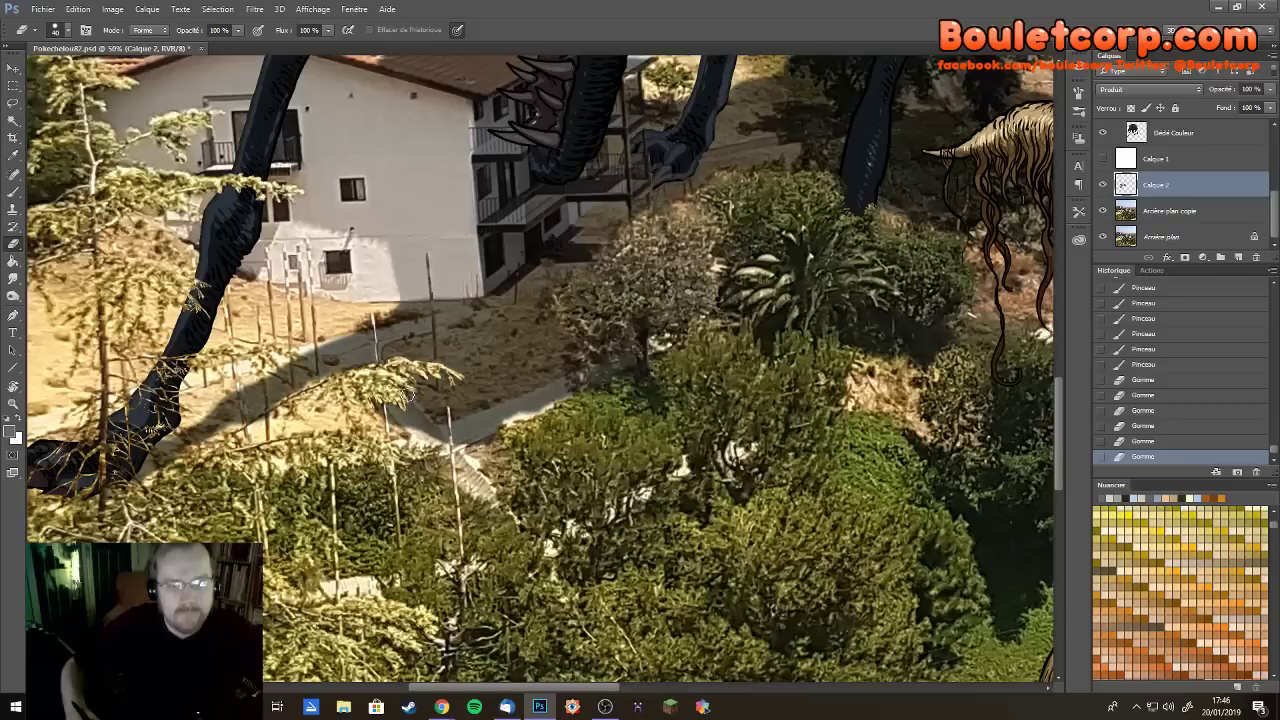
{"action": "left_click", "coordinate": [408, 394]}
{"action": "left_click", "coordinate": [410, 393]}
{"action": "left_click", "coordinate": [413, 392]}
{"action": "left_click", "coordinate": [415, 391]}
{"action": "left_click", "coordinate": [417, 391]}
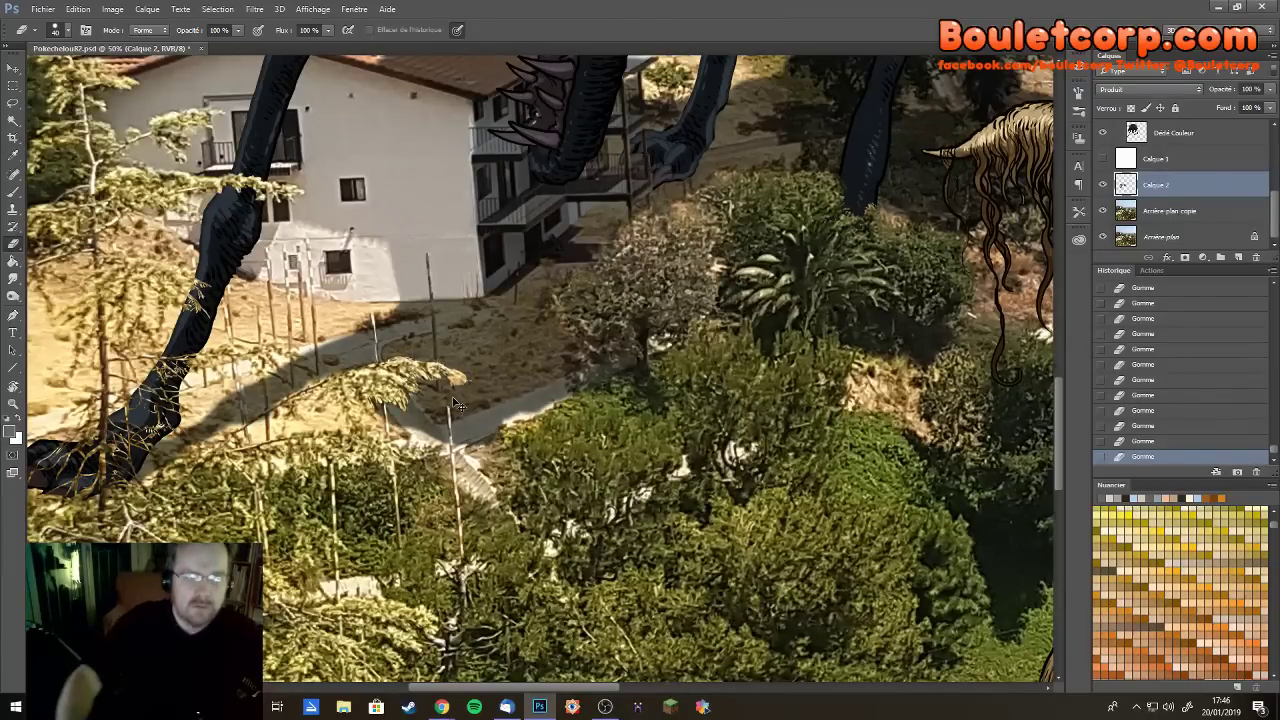
On Calque 2, brush shadow over the sunlit strip of the path along the edge of the green bushes below the house
{"action": "key", "text": "ctrl+minus"}
{"action": "key", "text": "ctrl+minus"}
{"action": "key", "text": "ctrl+minus"}
{"action": "key", "text": "ctrl+minus"}
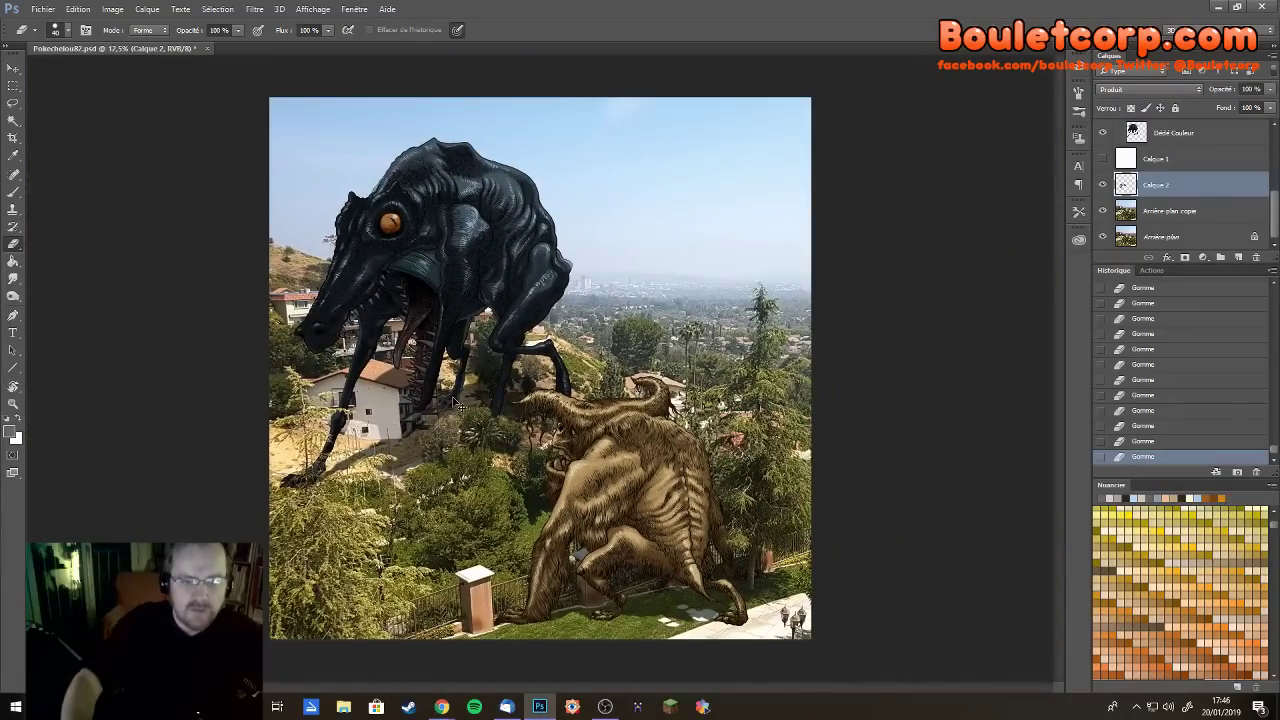
{"action": "scroll", "coordinate": [455, 402], "scroll_direction": "up", "scroll_amount": 5}
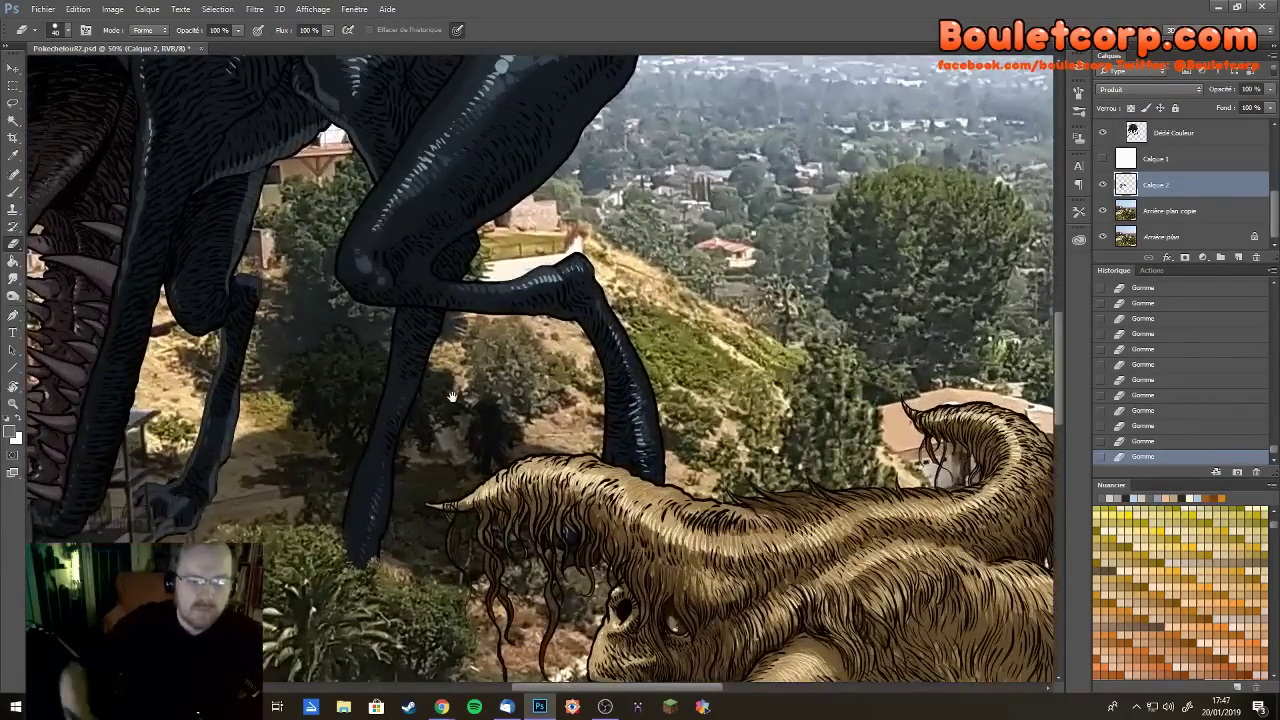
{"action": "scroll", "coordinate": [498, 375], "scroll_direction": "up", "scroll_amount": 5}
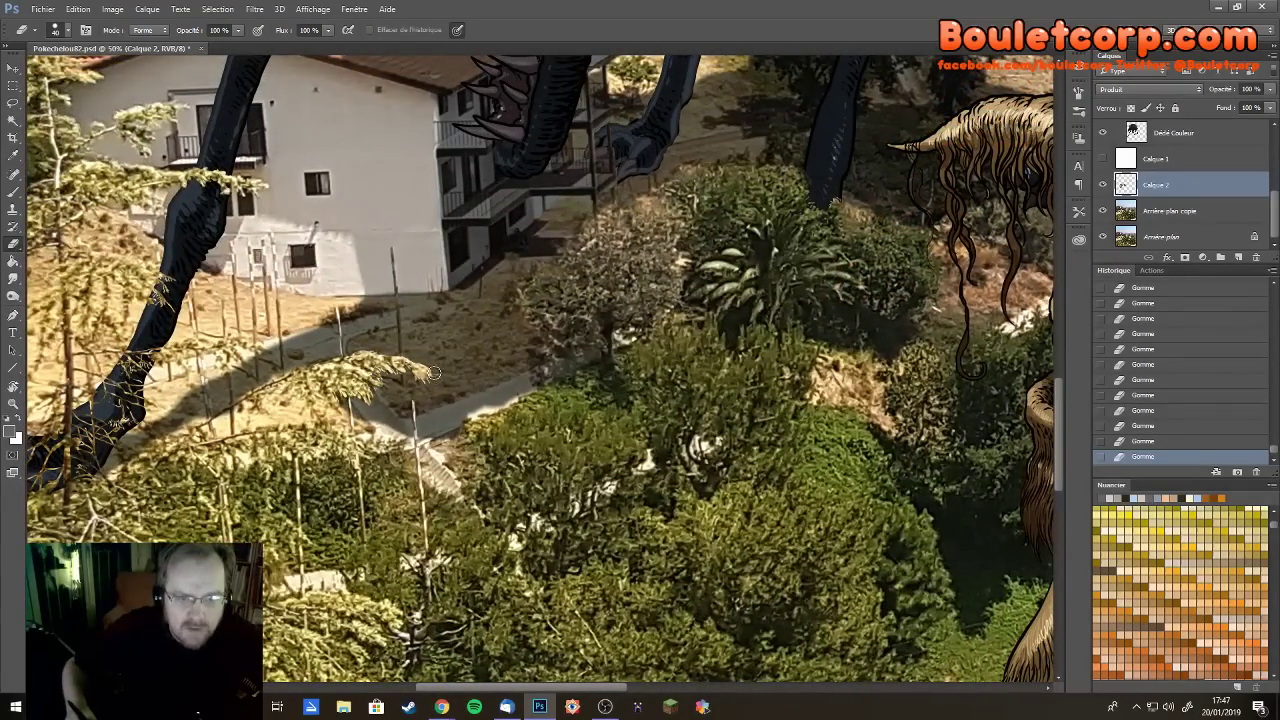
{"action": "mouse_move", "coordinate": [679, 270]}
{"action": "left_mouse_down"}
{"action": "mouse_move", "coordinate": [559, 370]}
{"action": "mouse_move", "coordinate": [519, 375]}
{"action": "mouse_move", "coordinate": [574, 300]}
{"action": "left_mouse_up"}
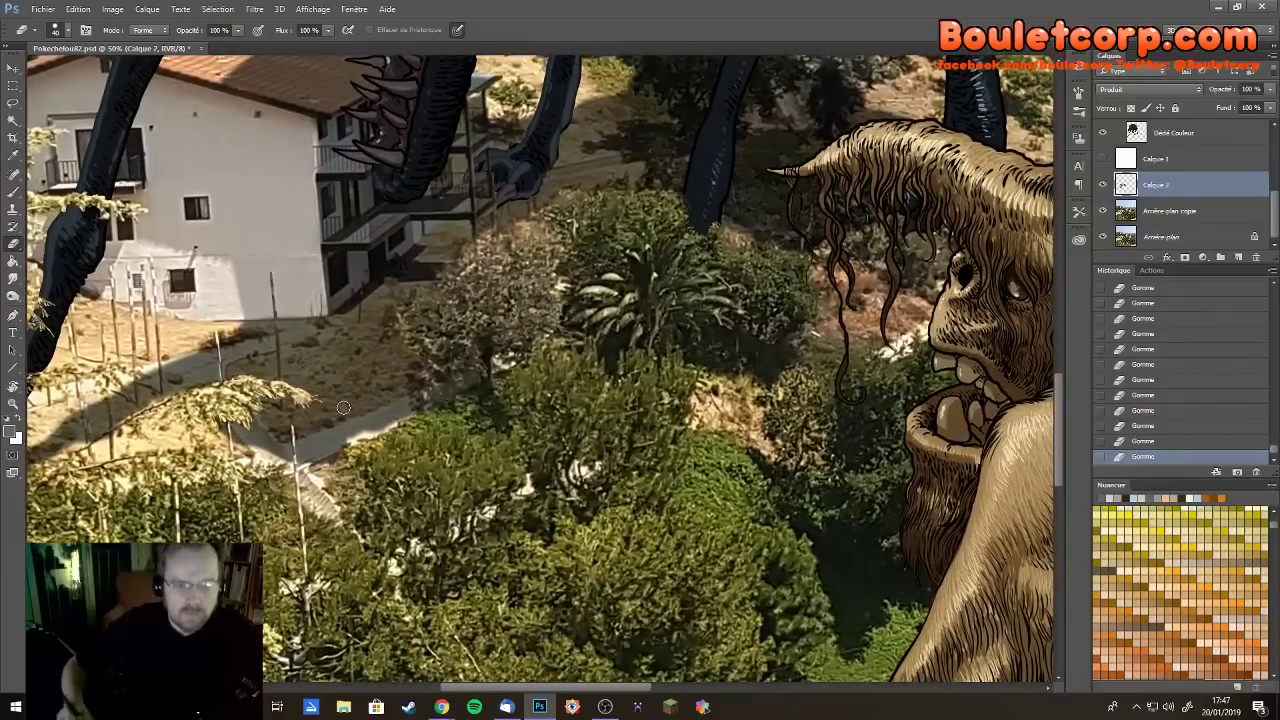
{"action": "key", "text": "b"}
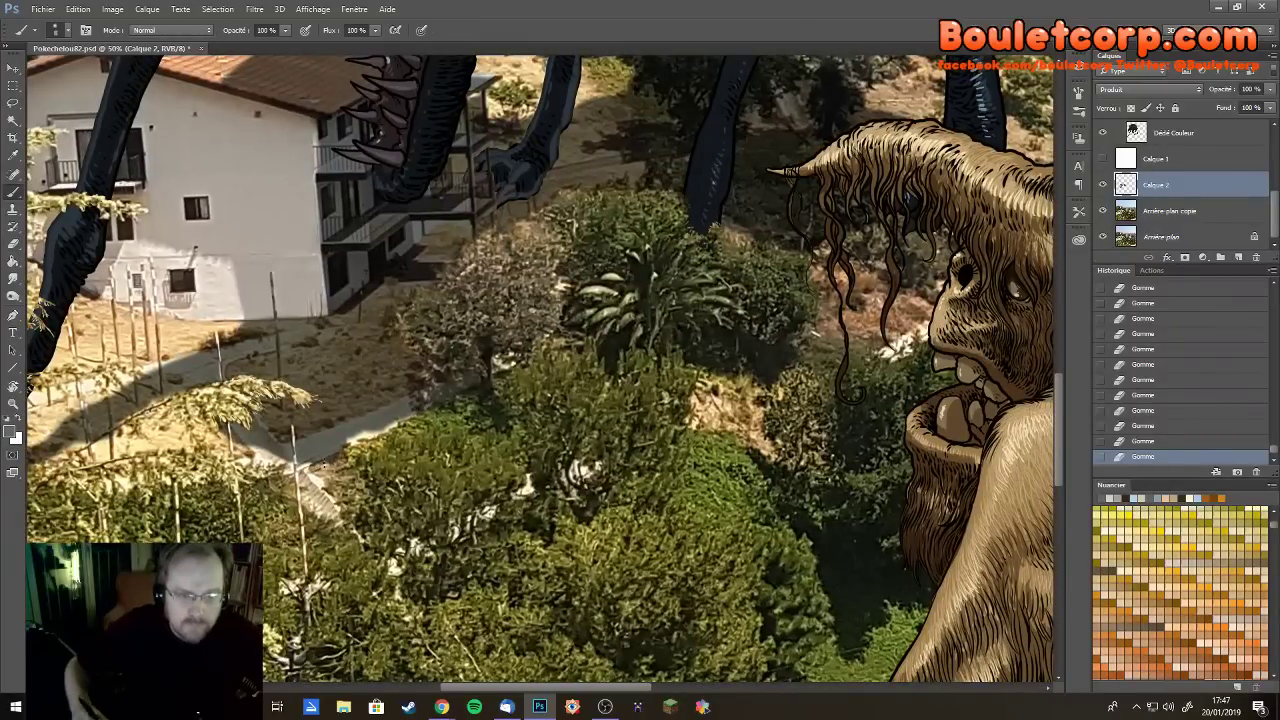
{"action": "left_click_drag", "start_coordinate": [326, 464], "coordinate": [335, 461]}
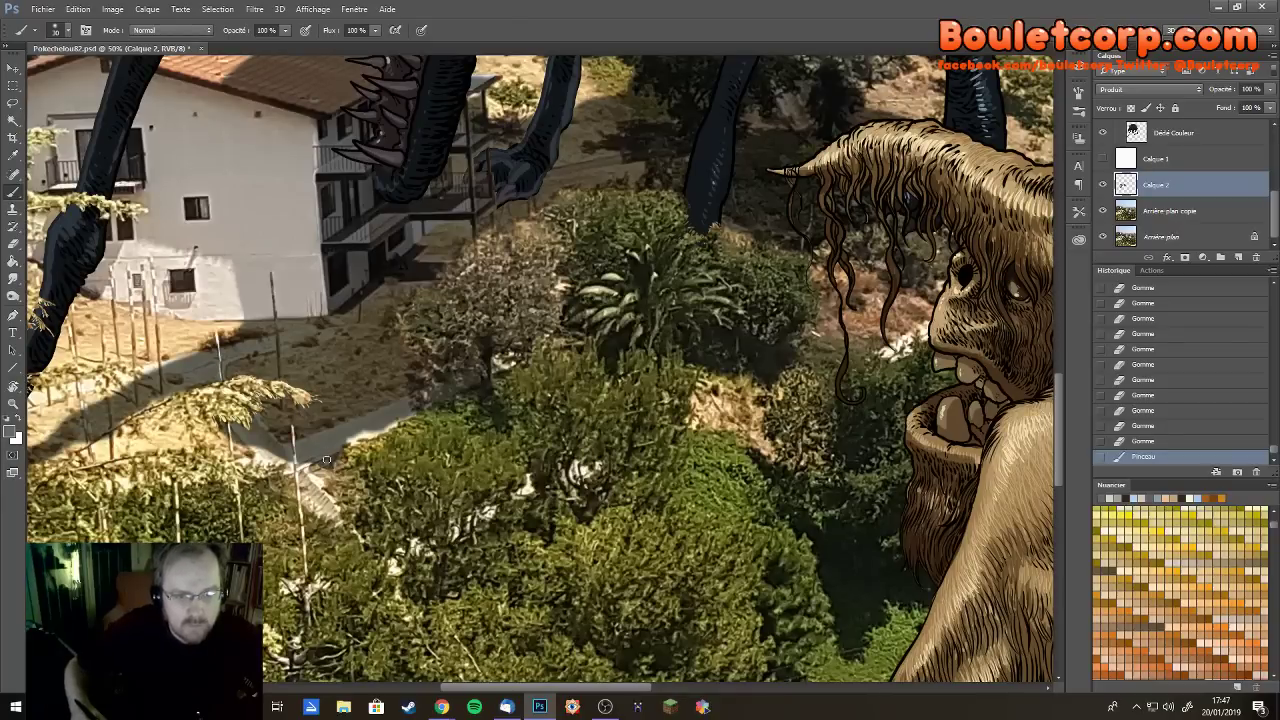
{"action": "mouse_move", "coordinate": [326, 461]}
{"action": "left_mouse_down"}
{"action": "mouse_move", "coordinate": [305, 461]}
{"action": "mouse_move", "coordinate": [354, 480]}
{"action": "left_mouse_up"}
{"action": "left_click_drag", "start_coordinate": [345, 470], "coordinate": [344, 452]}
{"action": "left_click_drag", "start_coordinate": [346, 448], "coordinate": [356, 438]}
{"action": "left_click_drag", "start_coordinate": [360, 438], "coordinate": [418, 418]}
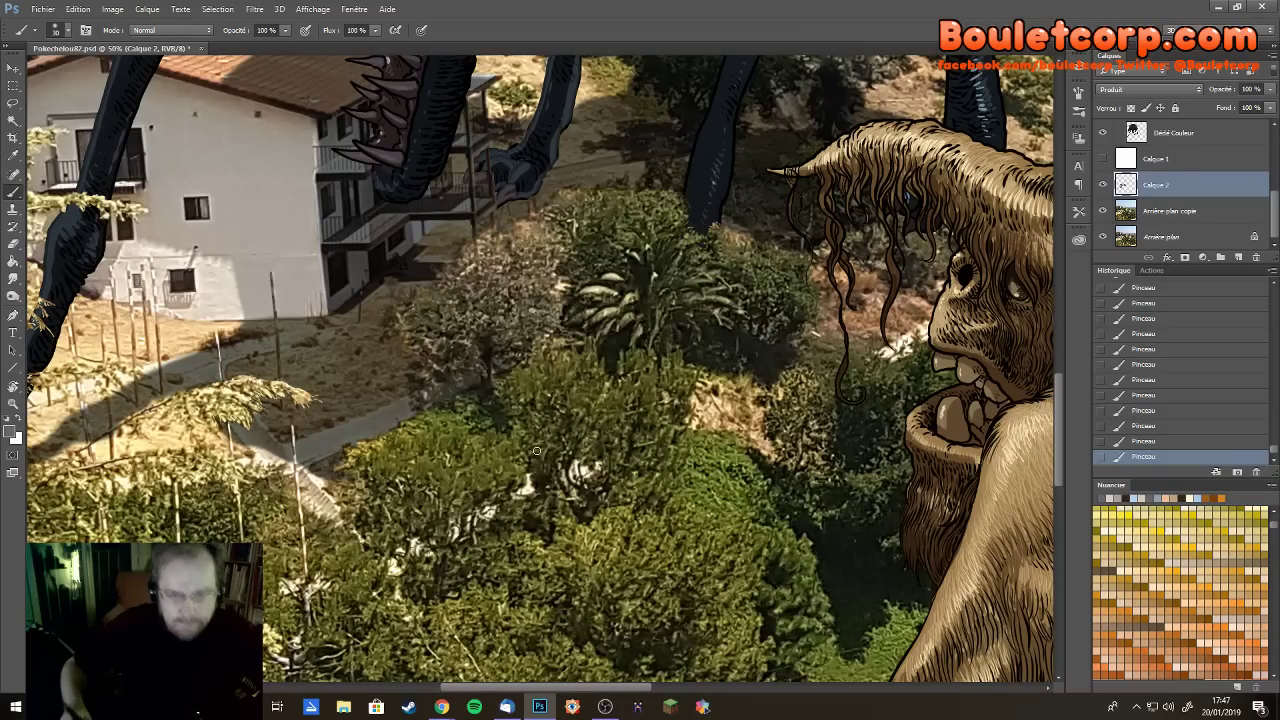
Examine the shadows around the house, the trees between the two creatures and the whole composition
{"action": "scroll", "coordinate": [537, 452], "scroll_direction": "up", "scroll_amount": 5}
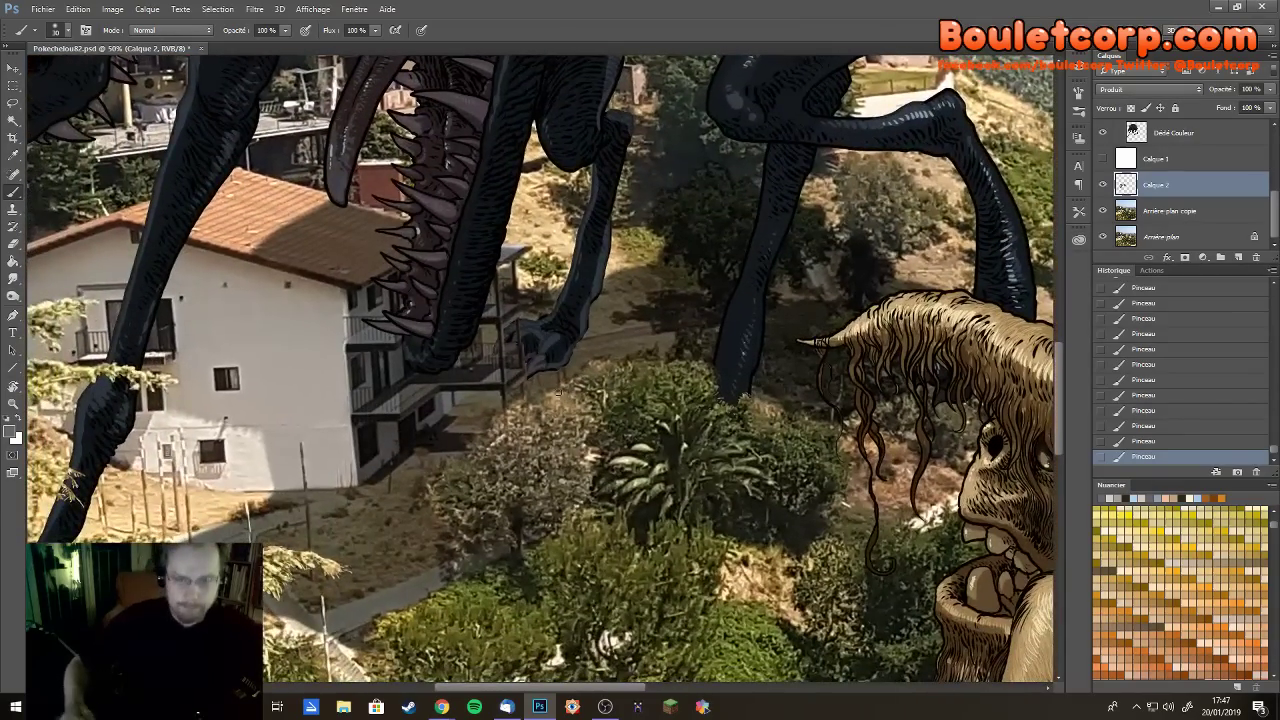
{"action": "scroll", "coordinate": [557, 395], "scroll_direction": "down", "scroll_amount": 4}
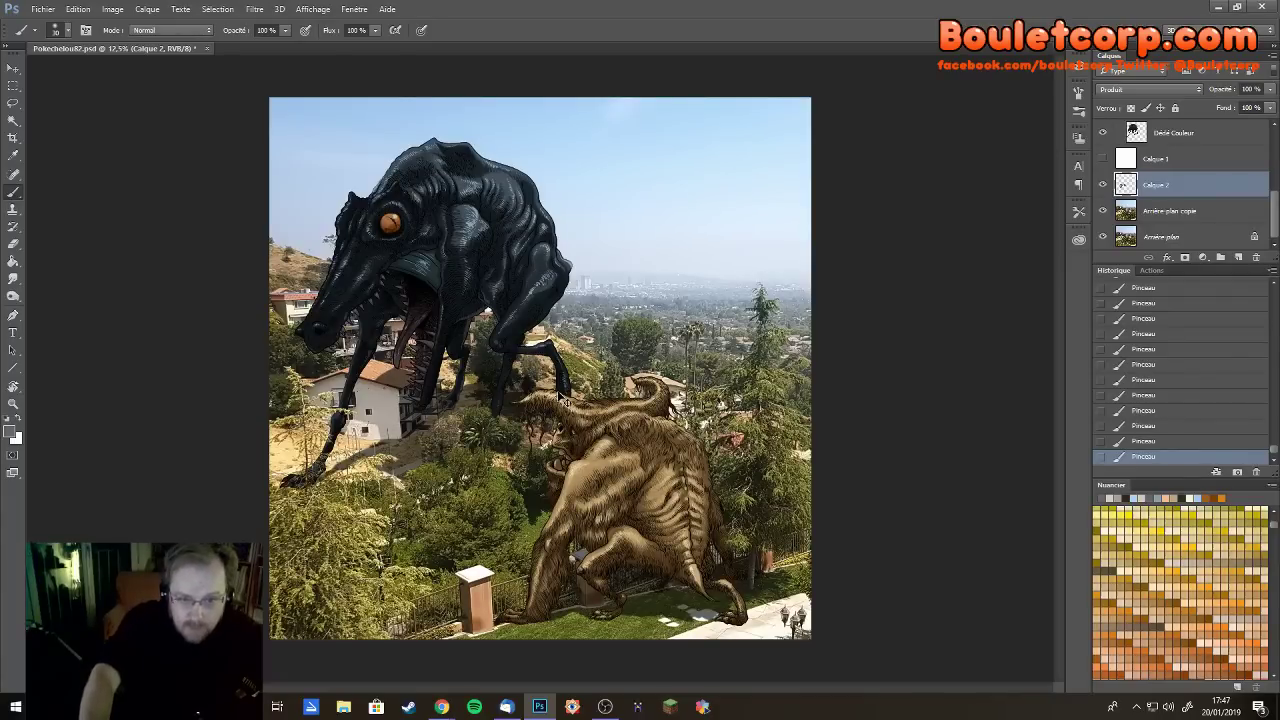
{"action": "scroll", "coordinate": [561, 396], "scroll_direction": "up", "scroll_amount": 1}
{"action": "scroll", "coordinate": [561, 396], "scroll_direction": "up", "scroll_amount": 3}
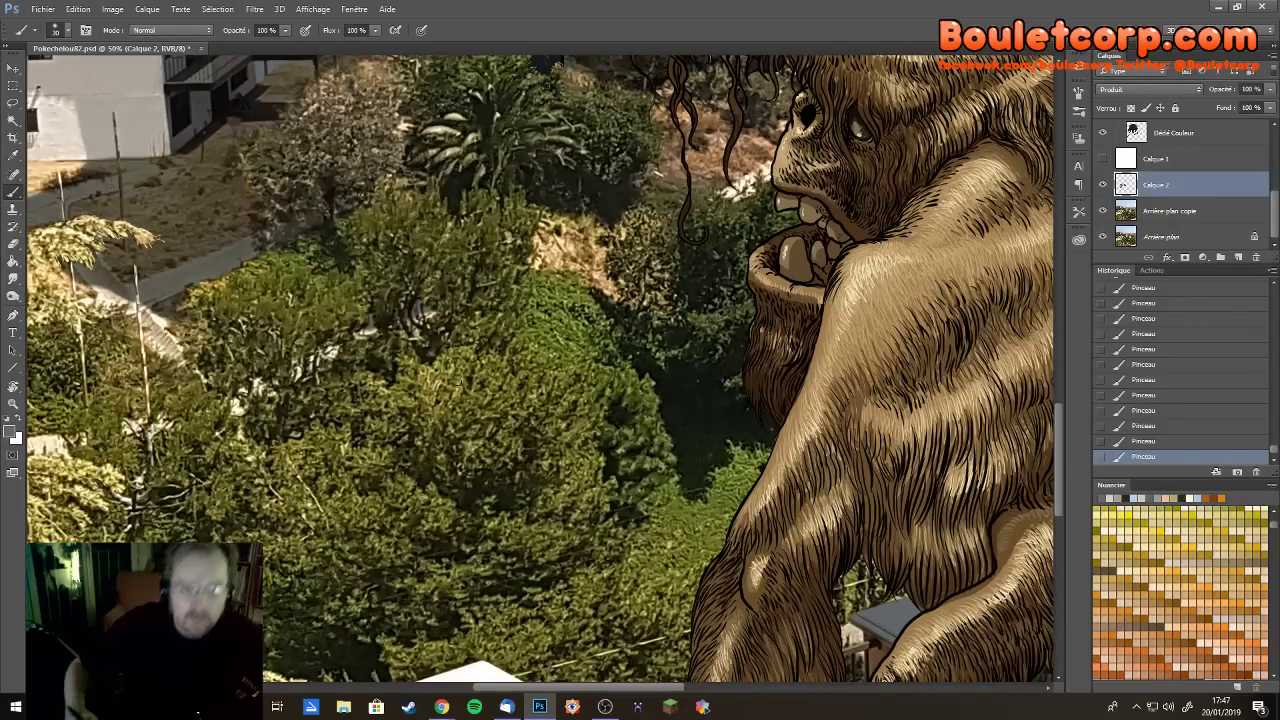
{"action": "scroll", "coordinate": [463, 388], "scroll_direction": "down", "scroll_amount": 1}
{"action": "scroll", "coordinate": [463, 388], "scroll_direction": "down", "scroll_amount": 3}
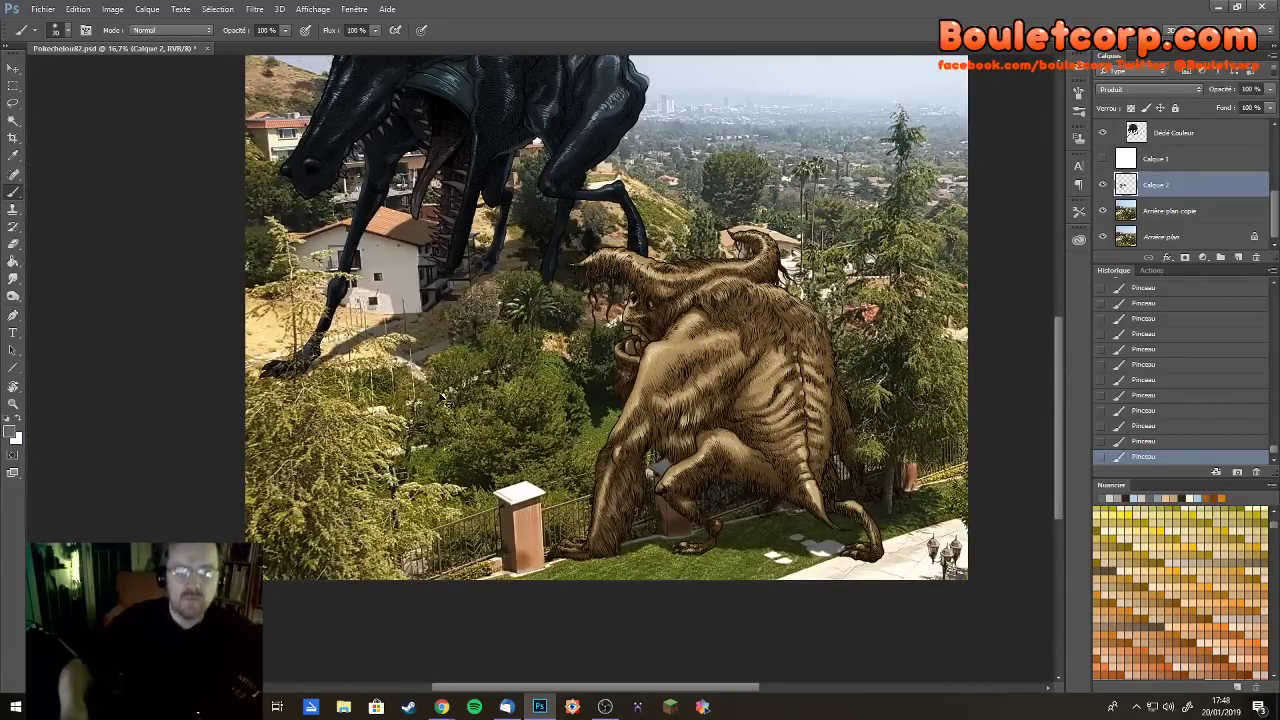
{"action": "scroll", "coordinate": [445, 400], "scroll_direction": "down", "scroll_amount": 1}
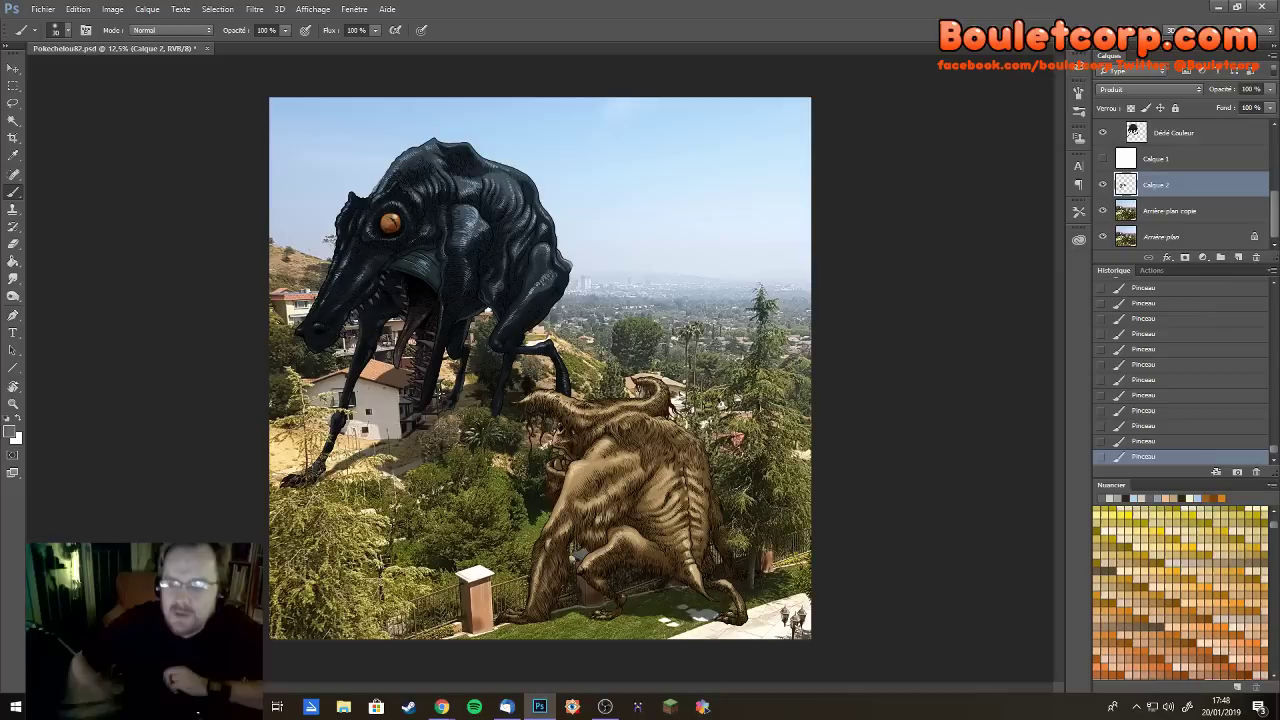
Try painting small birds in the sky around Dédé's head and back on Arrière plan copie with a hard 10 px black brush
{"action": "left_click", "coordinate": [1152, 214]}
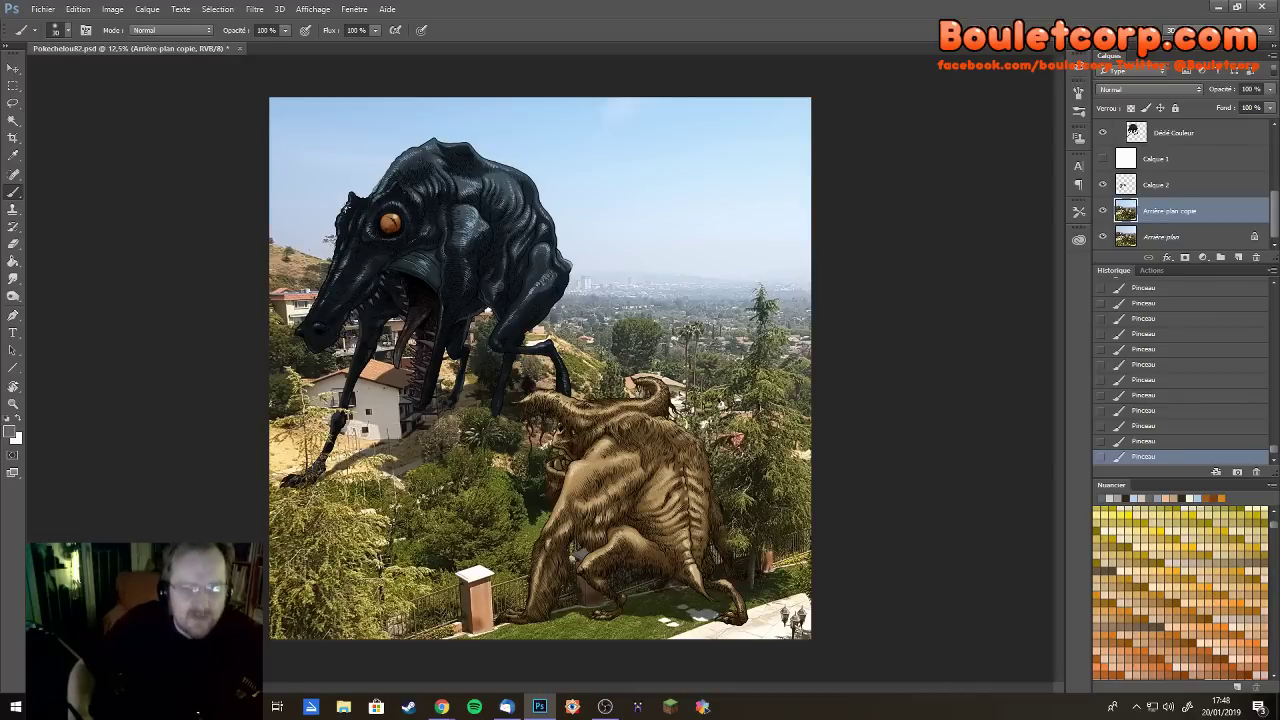
{"action": "left_click", "coordinate": [64, 30]}
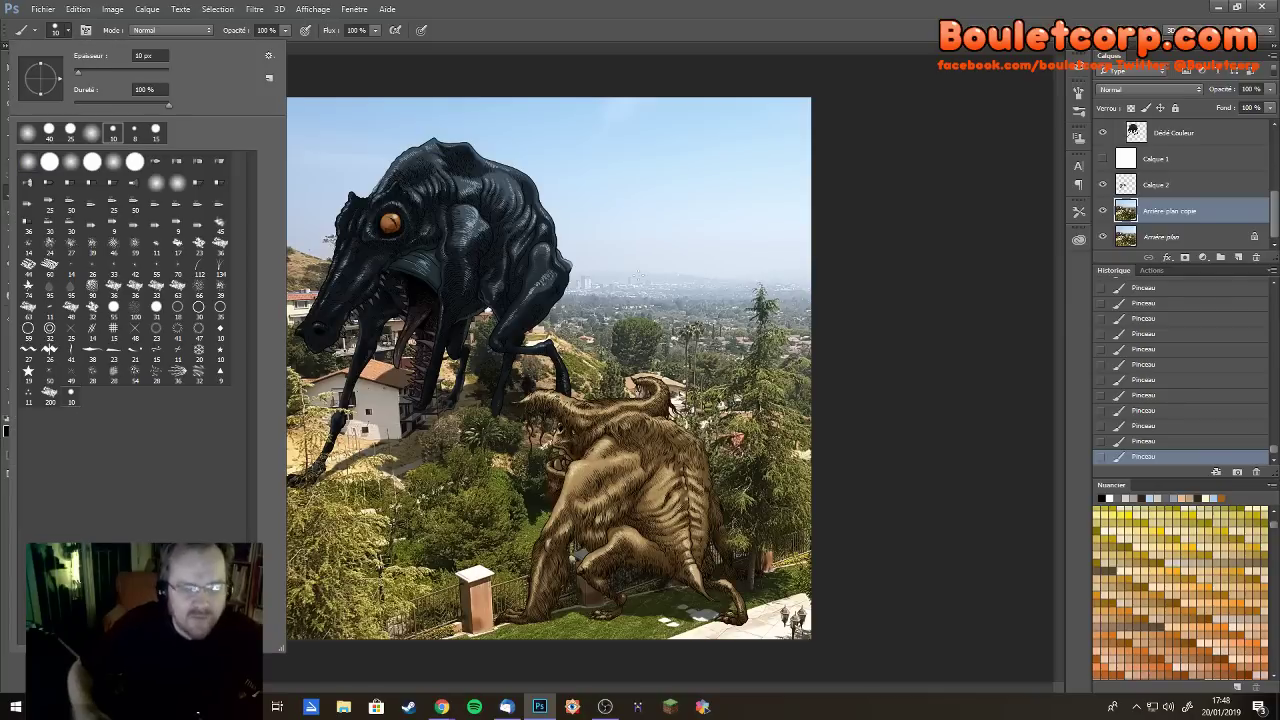
{"action": "left_click", "coordinate": [880, 226]}
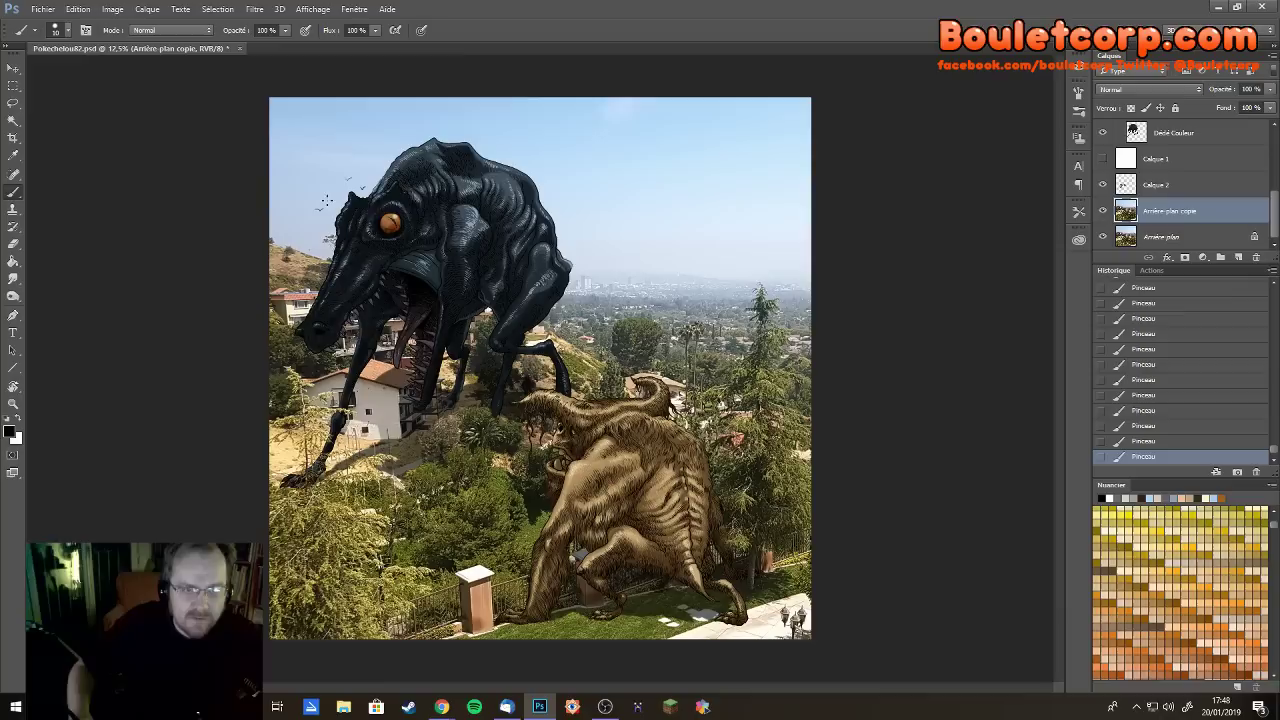
{"action": "left_click_drag", "start_coordinate": [322, 206], "coordinate": [332, 204]}
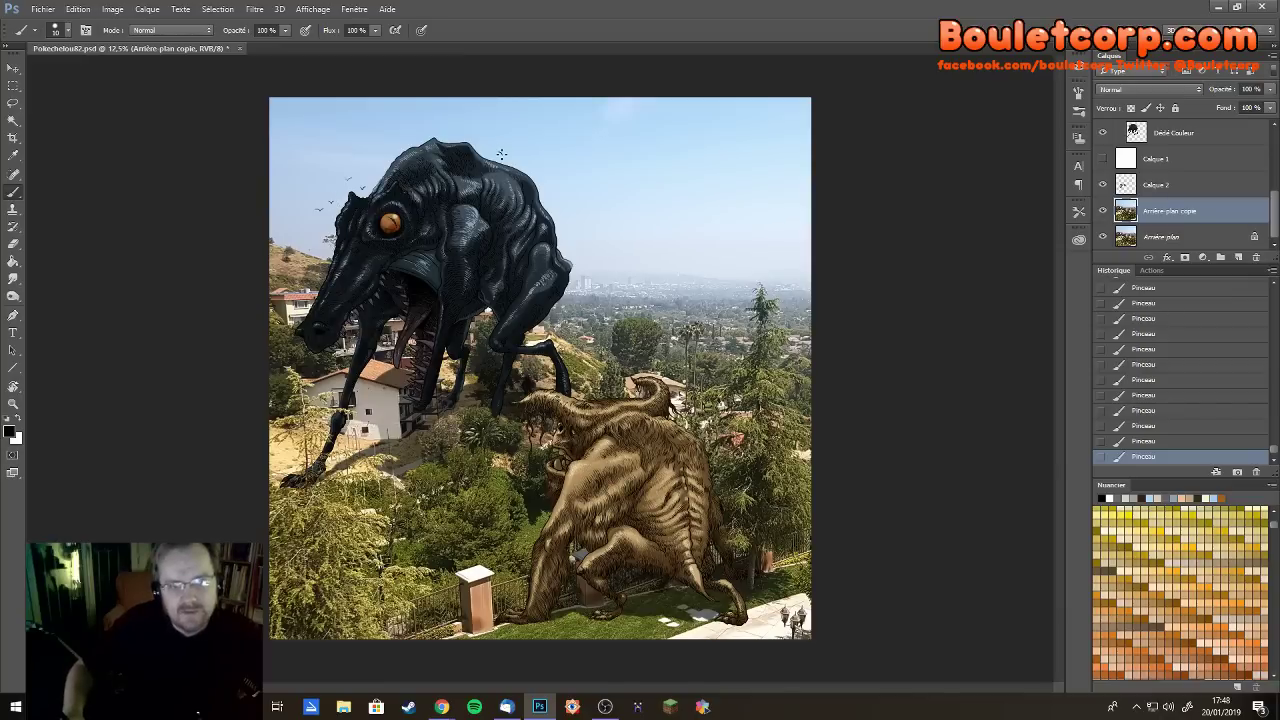
{"action": "left_click_drag", "start_coordinate": [500, 153], "coordinate": [505, 152]}
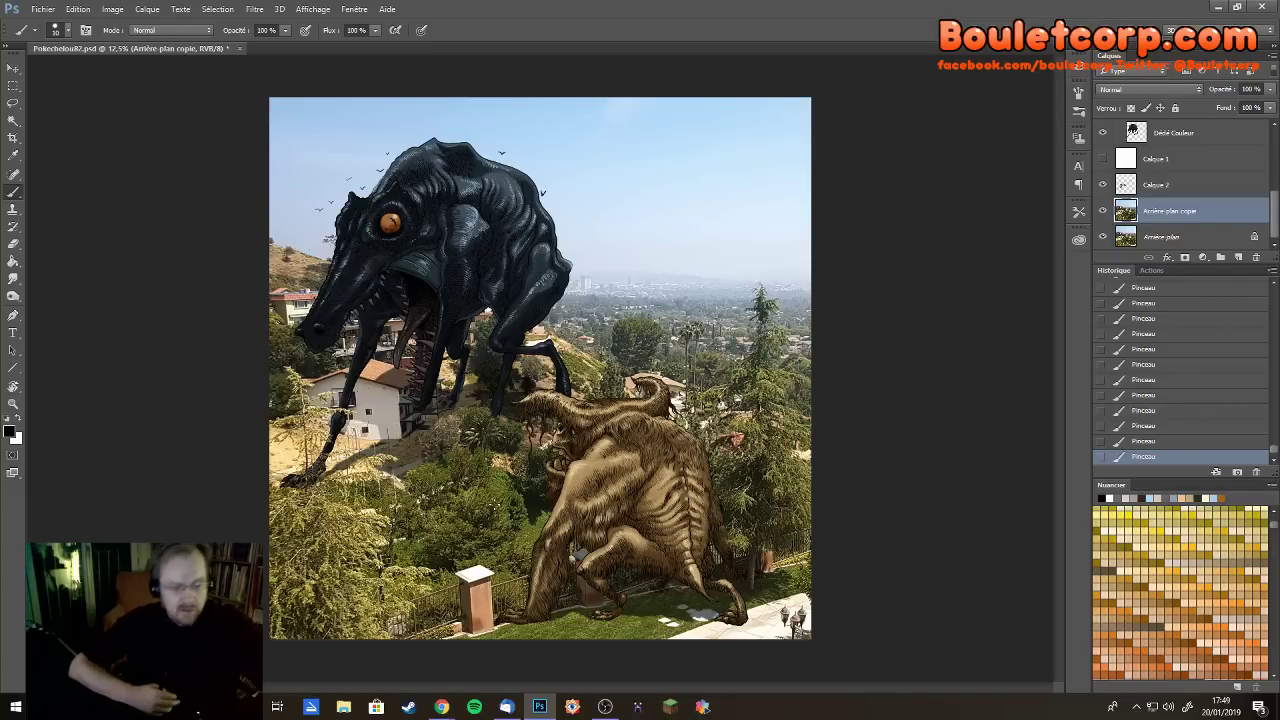
Undo the bird strokes painted in the sky around Dédé
{"action": "key", "text": "ctrl+alt+z"}
{"action": "key", "text": "ctrl+alt+z"}
{"action": "key", "text": "ctrl+alt+z"}
{"action": "key", "text": "ctrl+alt+z"}
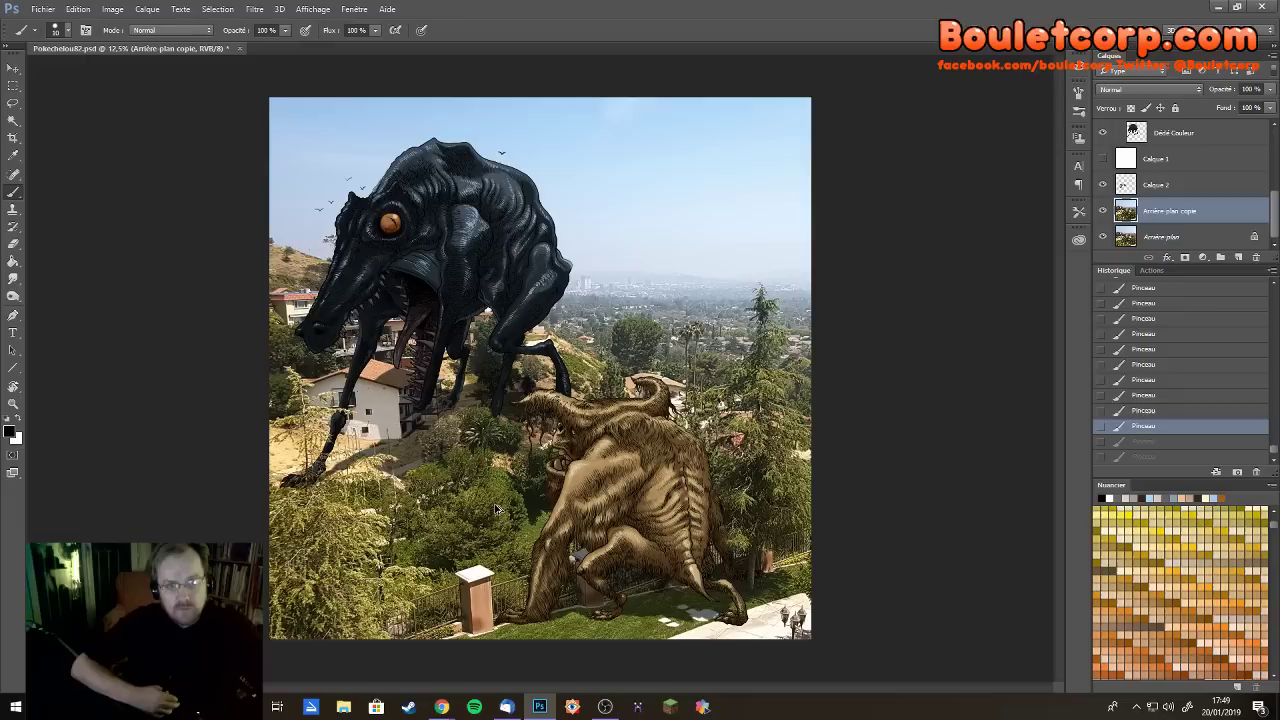
{"action": "key", "text": "ctrl+alt+z"}
{"action": "key", "text": "ctrl+alt+z"}
{"action": "key", "text": "ctrl+alt+z"}
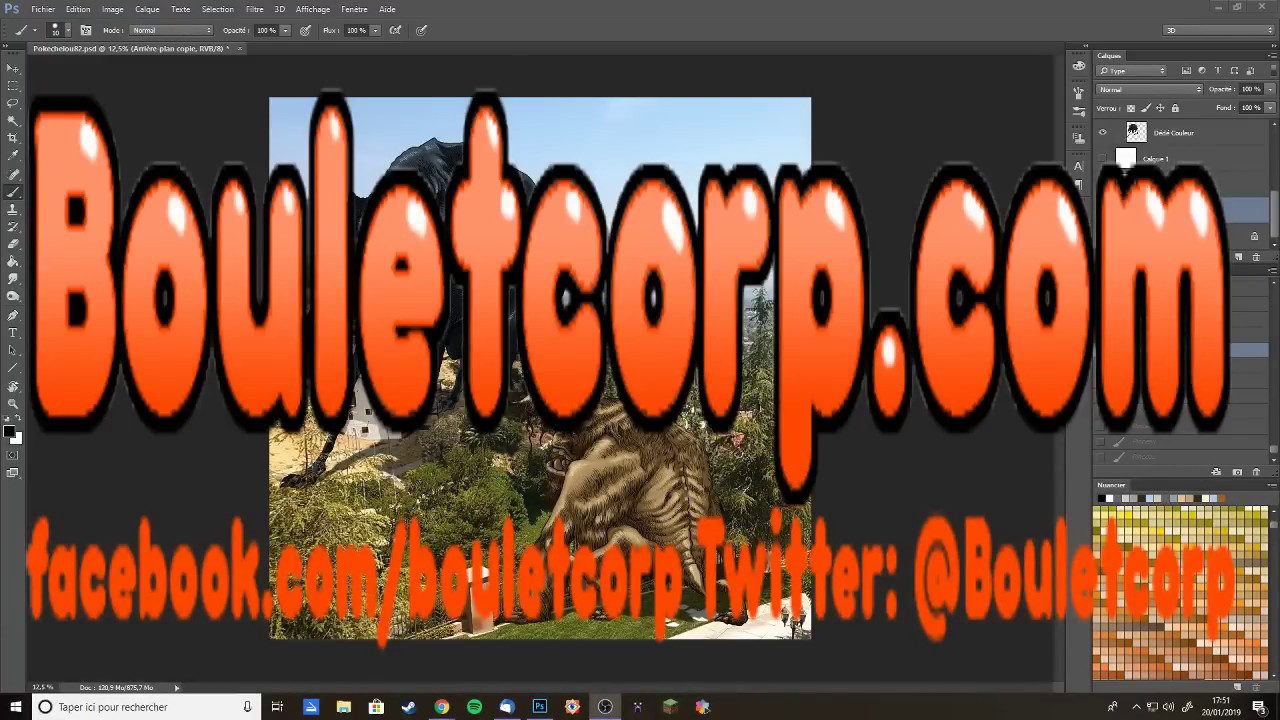
Save the document under its existing name
{"action": "key", "text": "ctrl+s"}
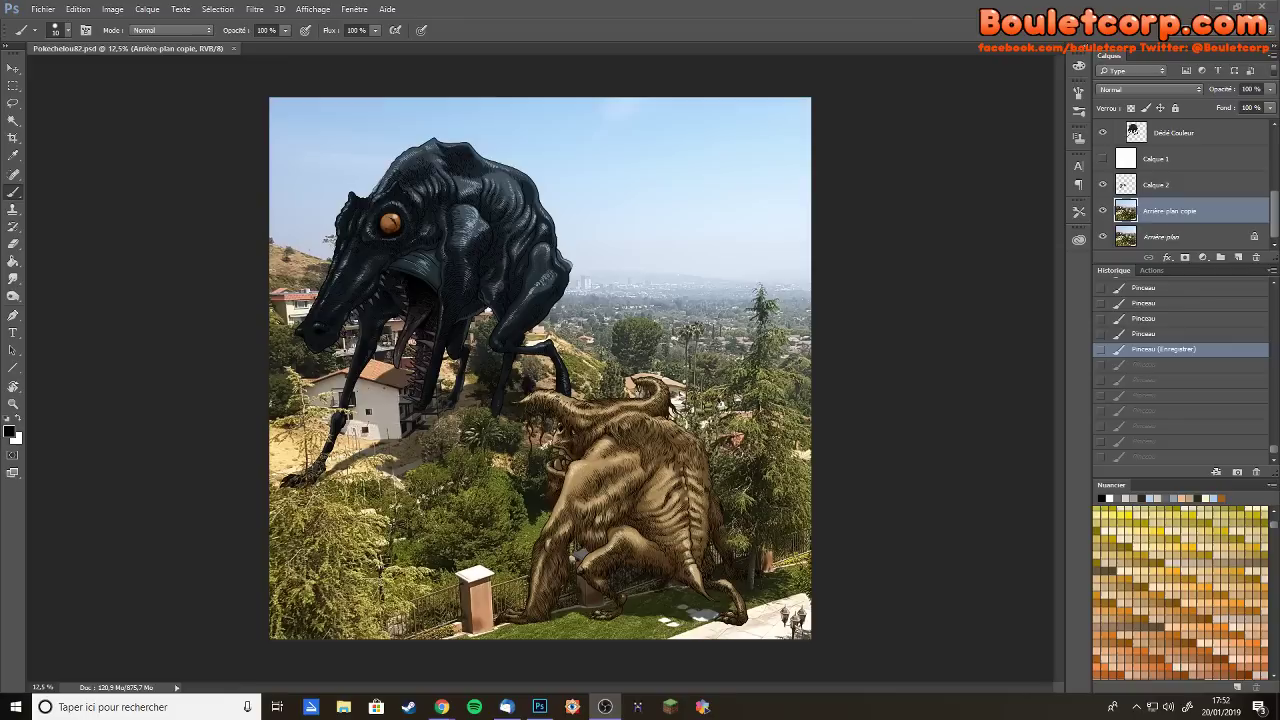
{"action": "left_click", "coordinate": [921, 232]}
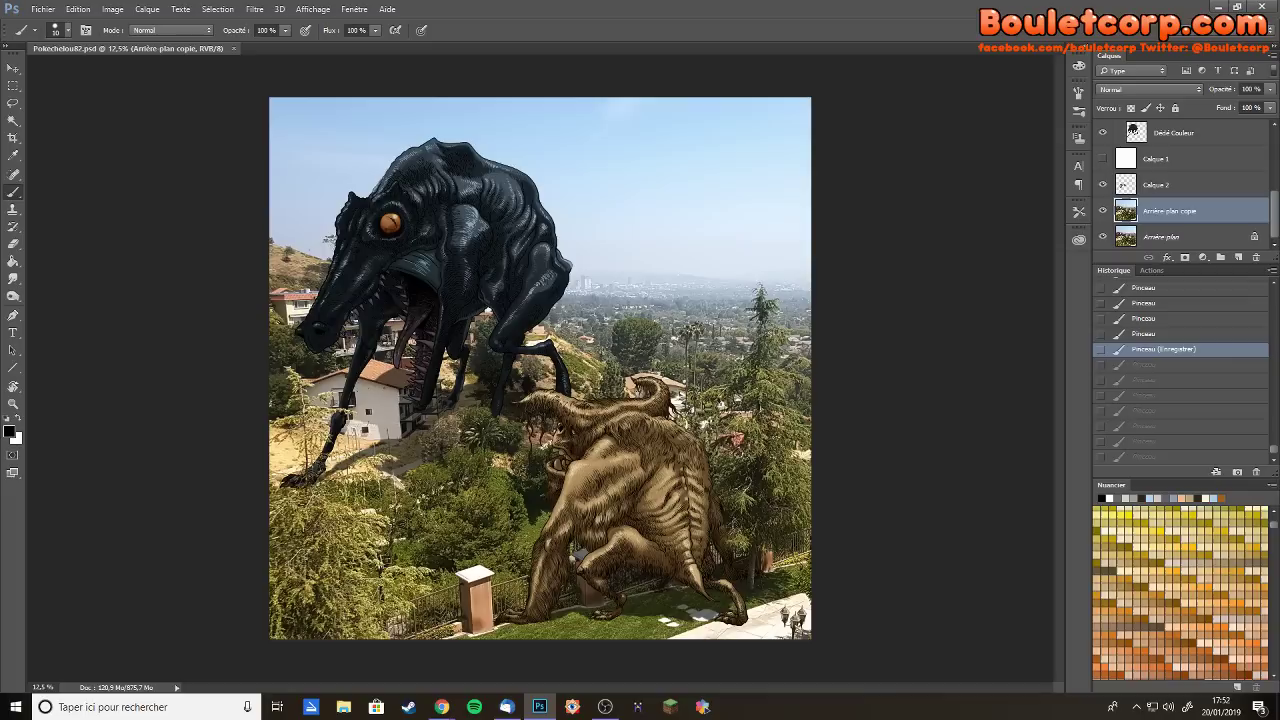
Switch to the Cookie Clicker game in Chrome and show it full screen
{"action": "left_click", "coordinate": [441, 707]}
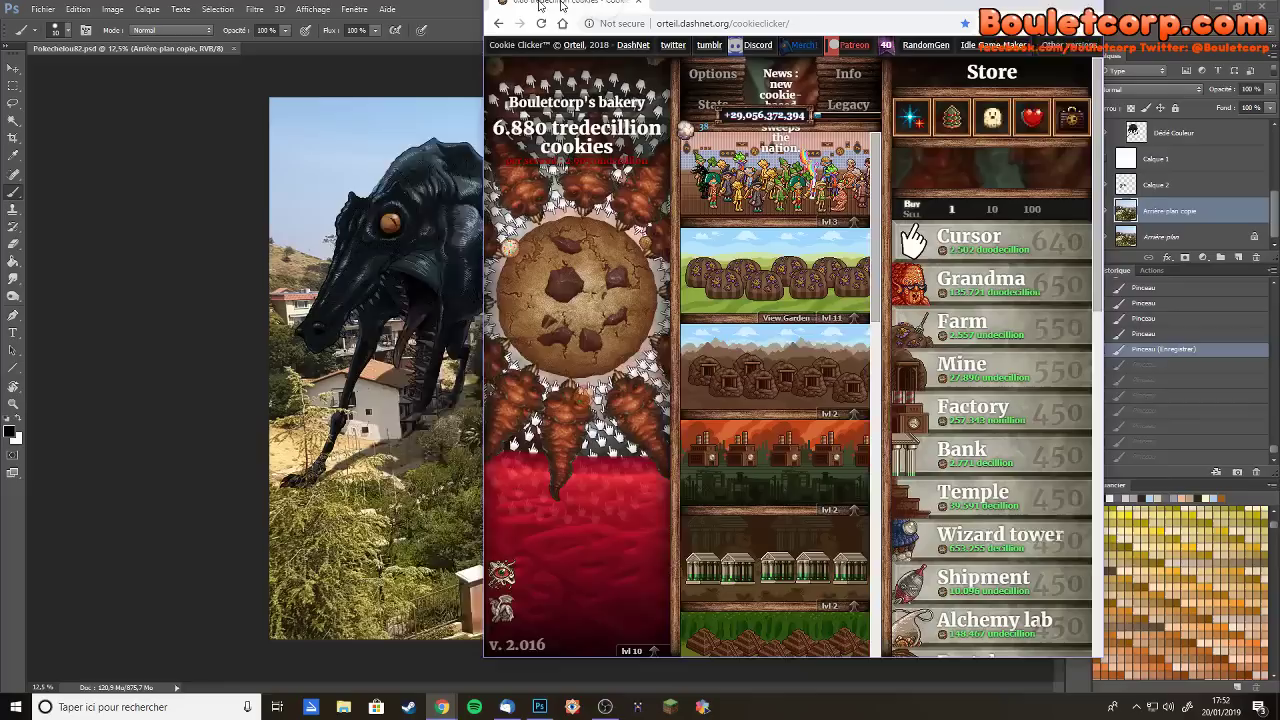
{"action": "key", "text": "F11"}
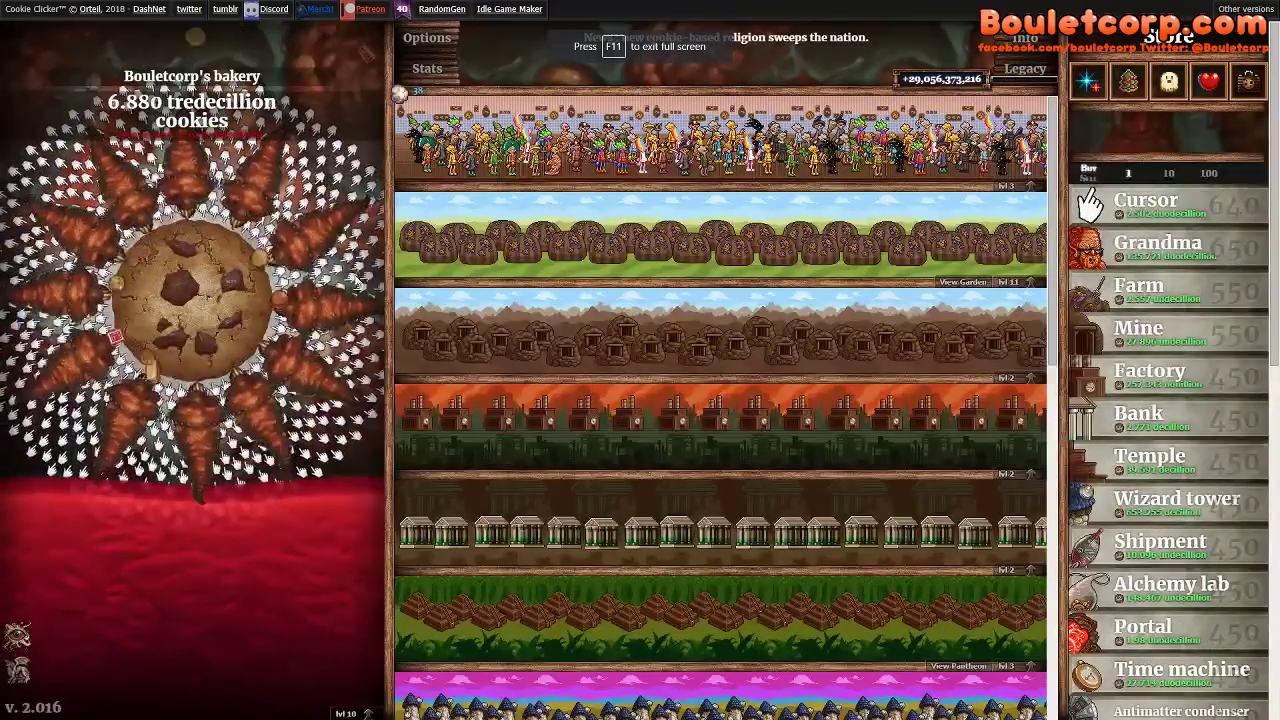
Explode the wrinklers circling the big cookie one after another and dismiss all the notifications
{"action": "left_click", "coordinate": [203, 190]}
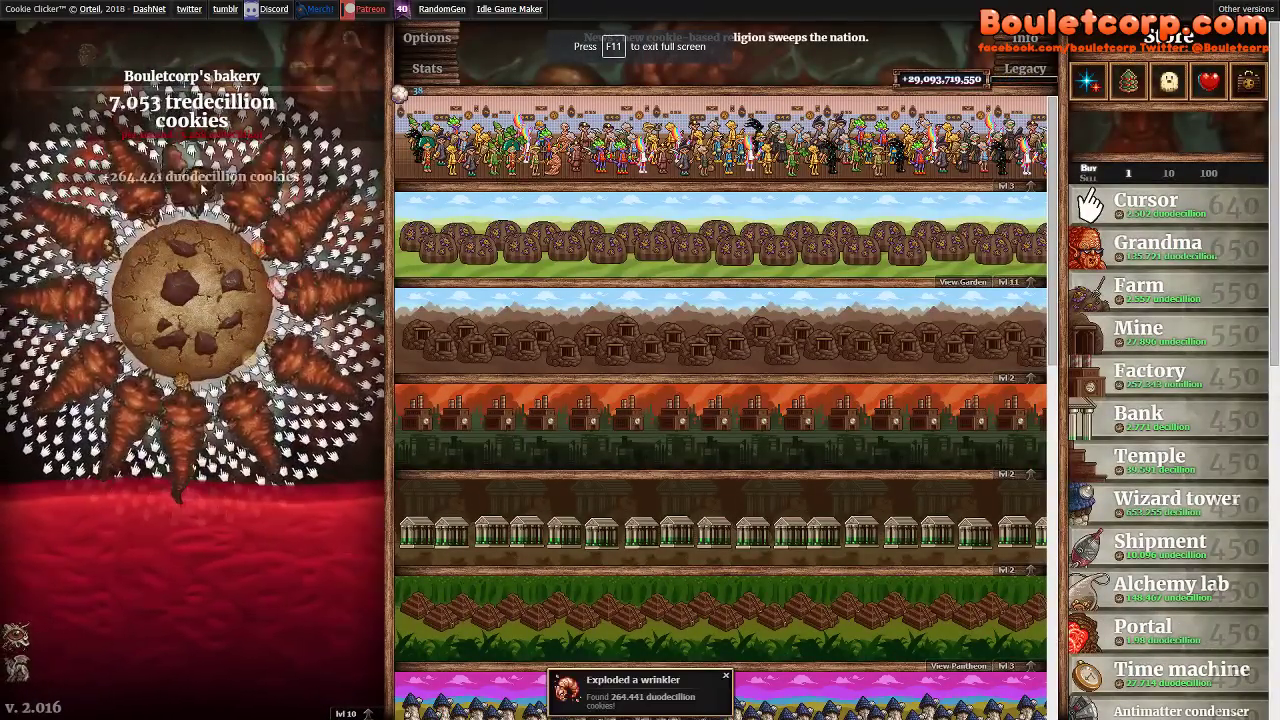
{"action": "left_click", "coordinate": [265, 200]}
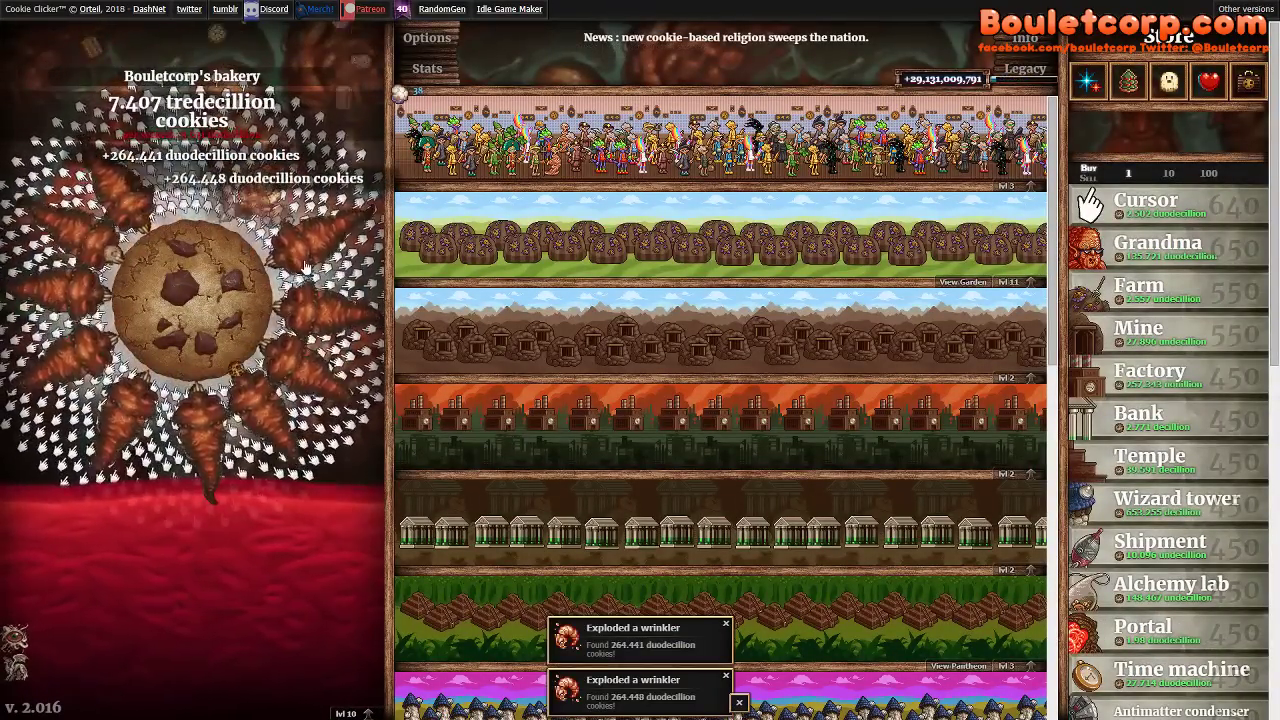
{"action": "left_click", "coordinate": [310, 244]}
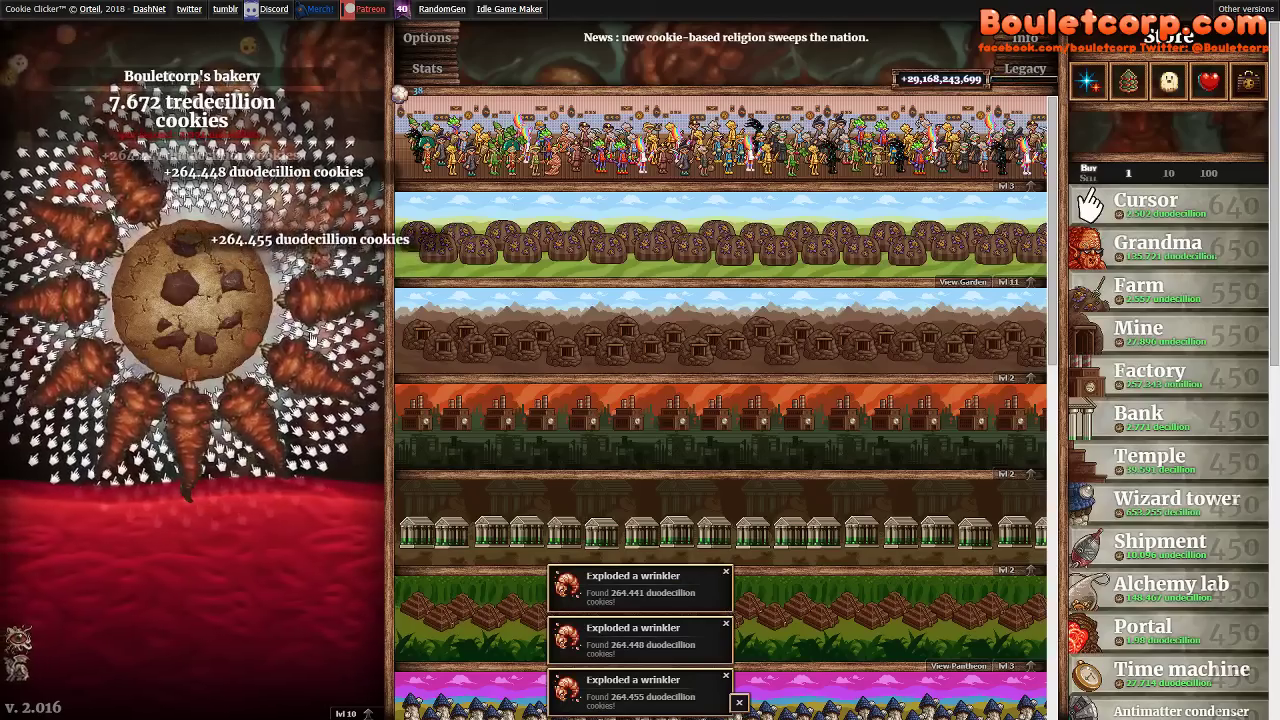
{"action": "left_click", "coordinate": [314, 282]}
{"action": "left_click", "coordinate": [312, 346]}
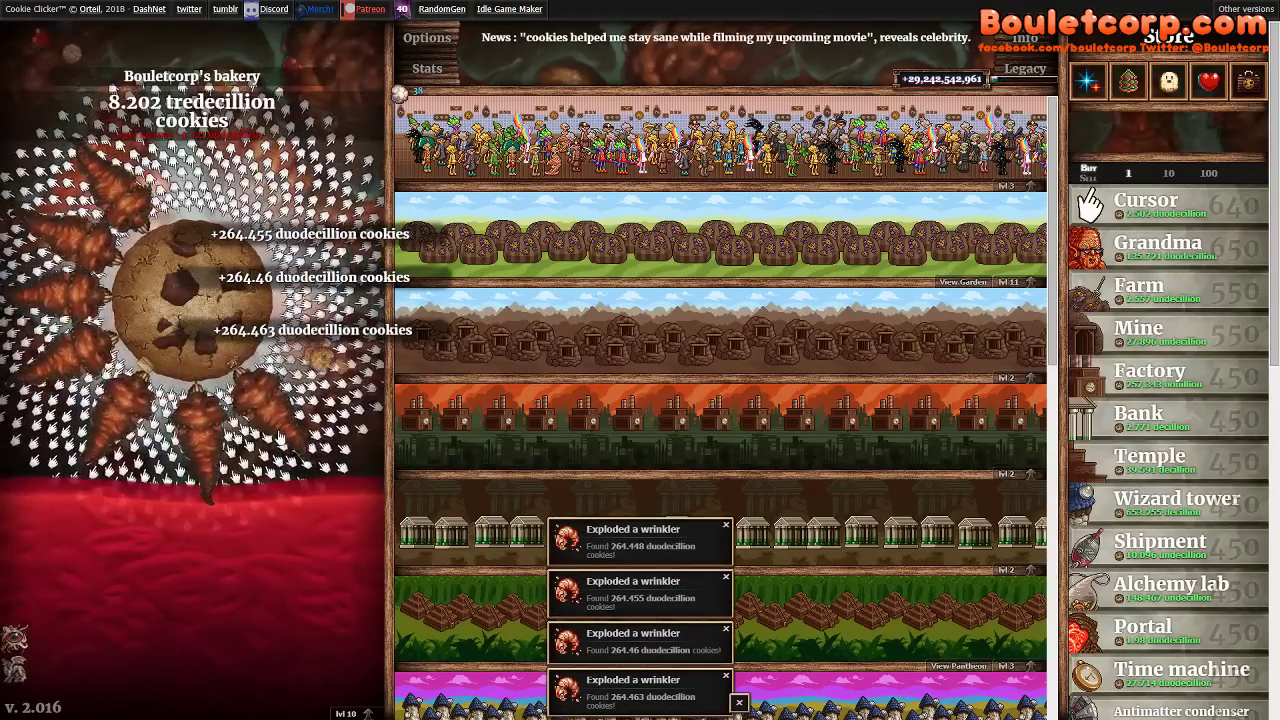
{"action": "left_click", "coordinate": [262, 390]}
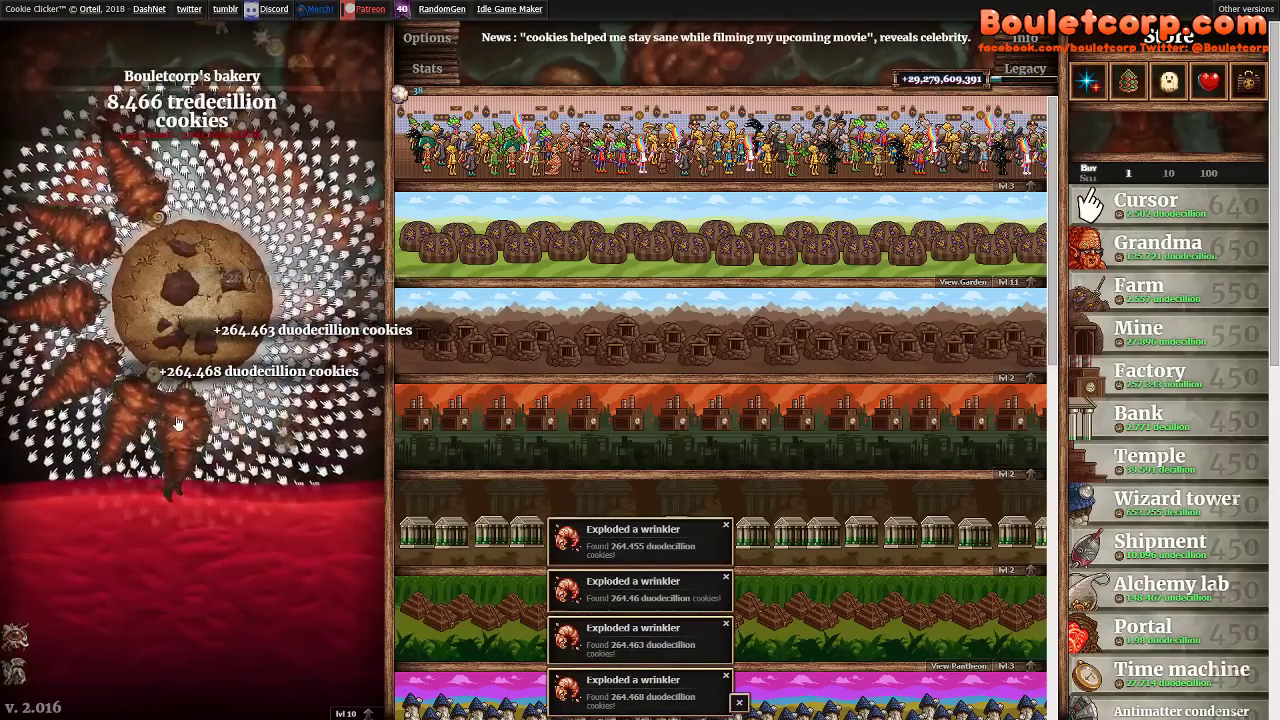
{"action": "left_click", "coordinate": [175, 405]}
{"action": "left_click", "coordinate": [142, 400]}
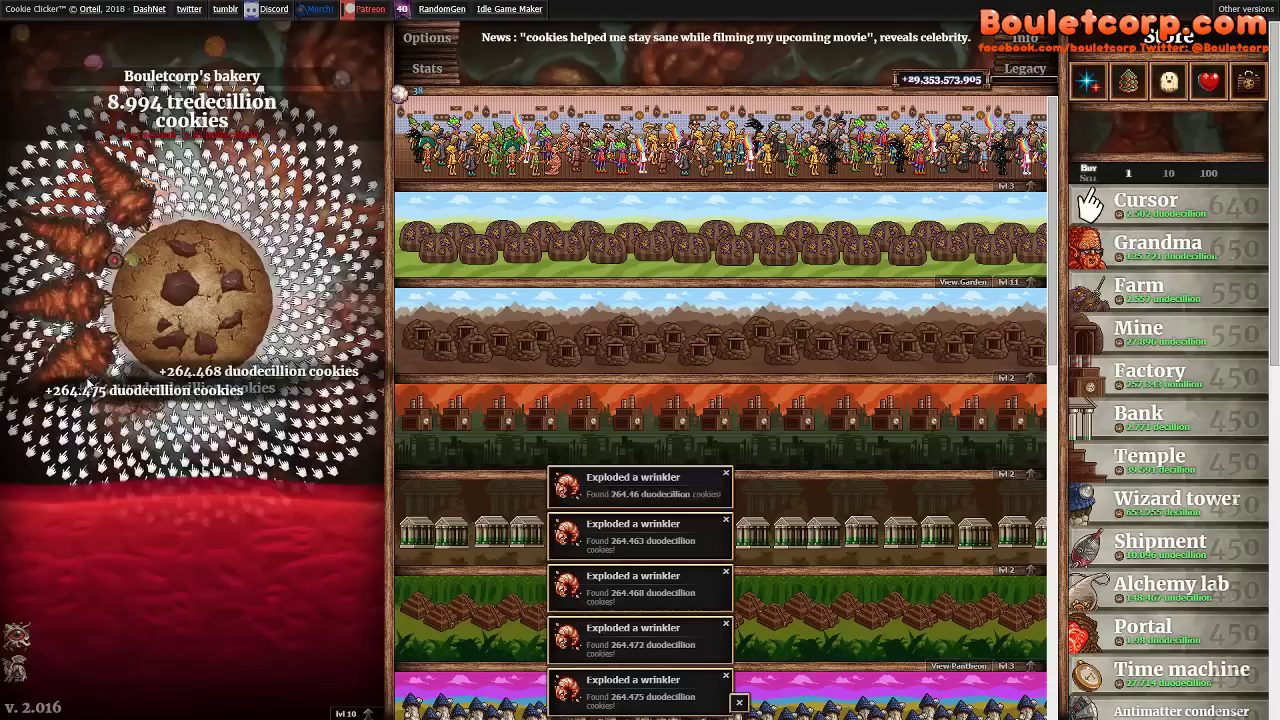
{"action": "left_click", "coordinate": [118, 363]}
{"action": "left_click", "coordinate": [78, 288]}
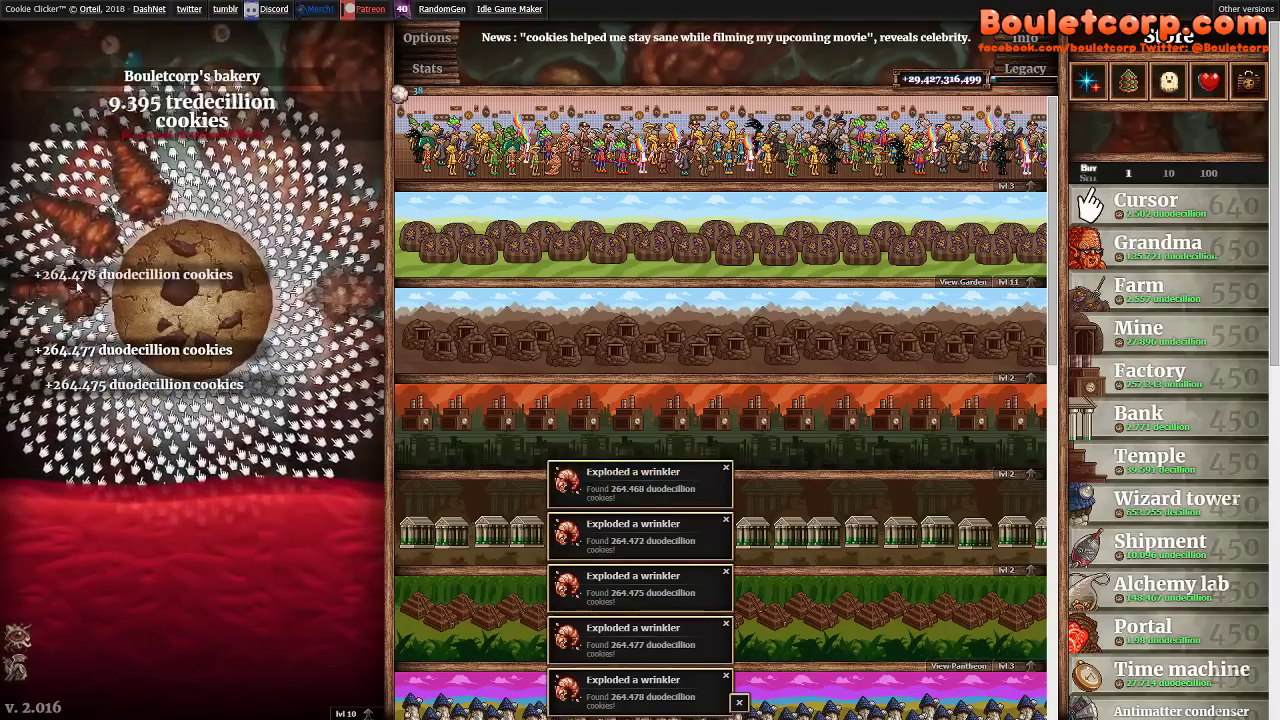
{"action": "left_click", "coordinate": [100, 212]}
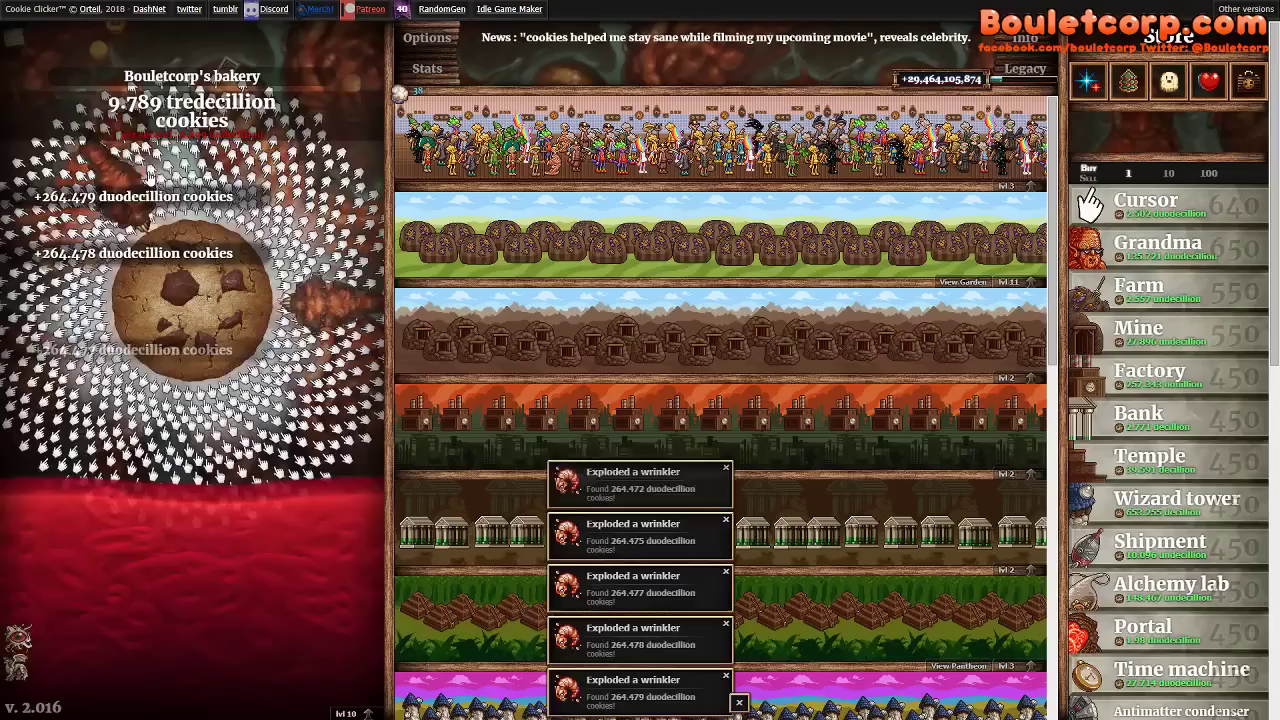
{"action": "left_click", "coordinate": [148, 173]}
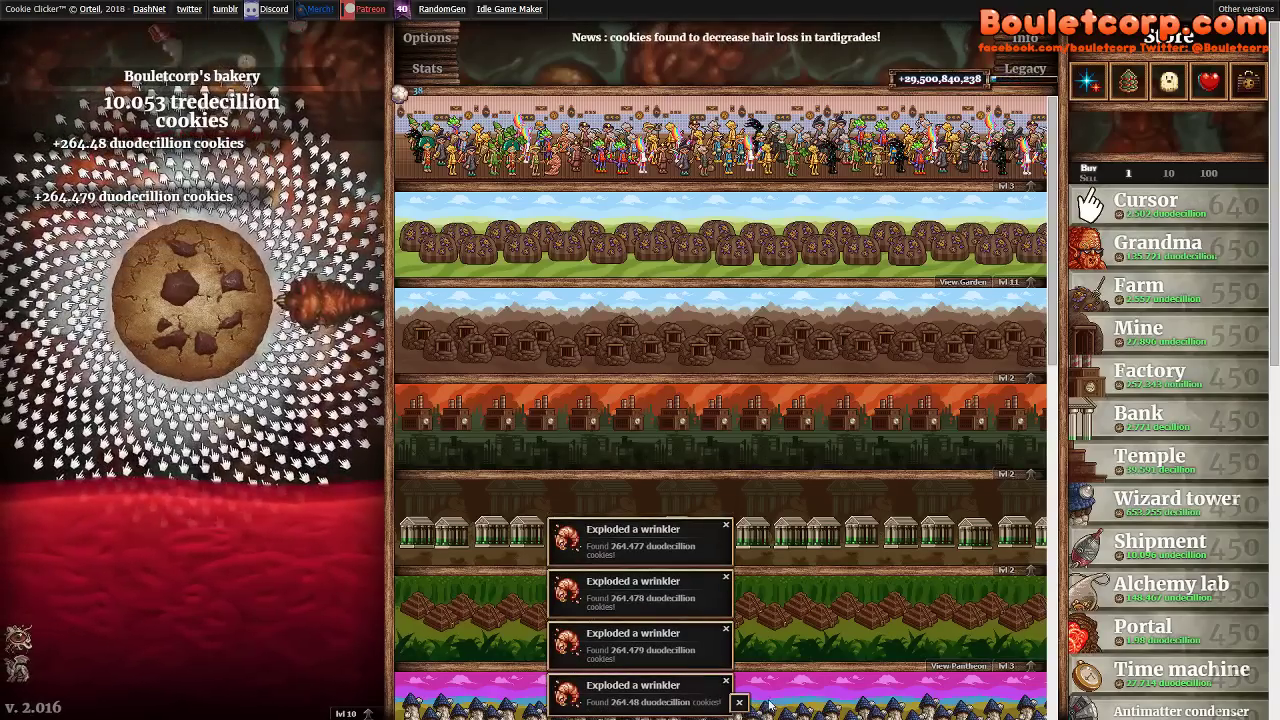
{"action": "left_click", "coordinate": [739, 703]}
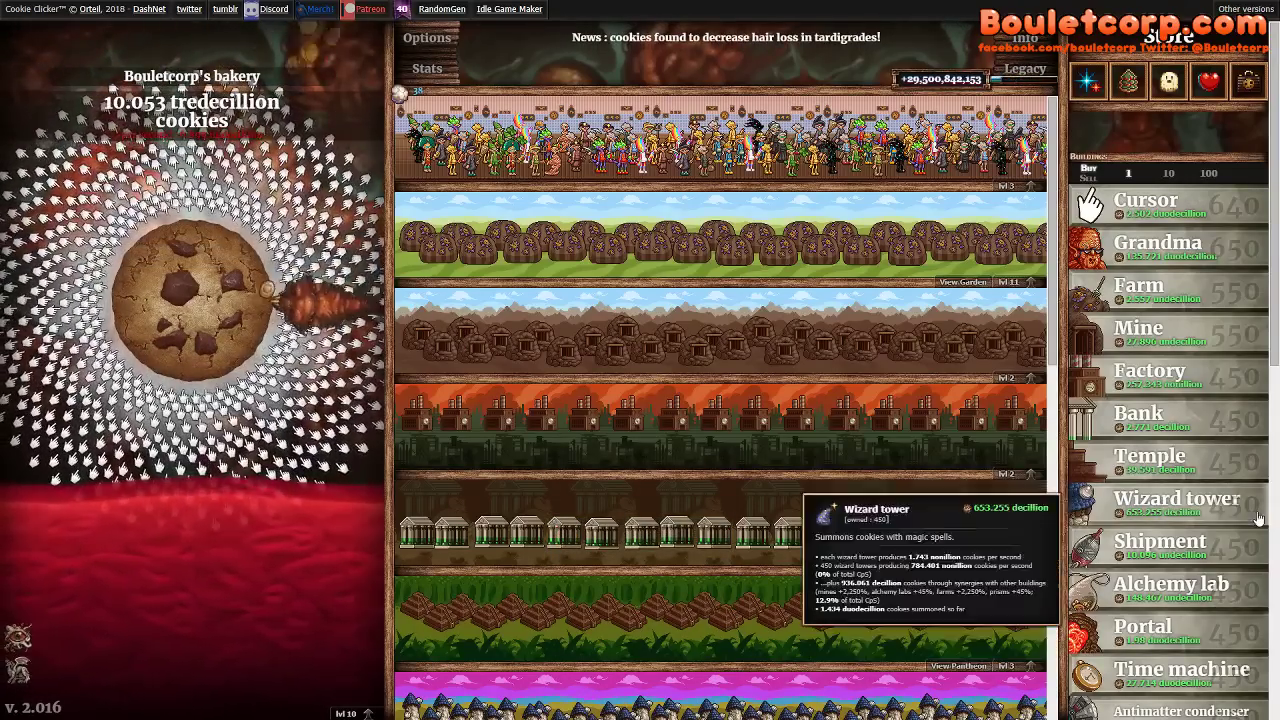
Buy one Fractal engine from the buildings in the store
{"action": "scroll", "coordinate": [1086, 200], "scroll_direction": "down", "scroll_amount": 5}
{"action": "scroll", "coordinate": [1205, 490], "scroll_direction": "up", "scroll_amount": 3}
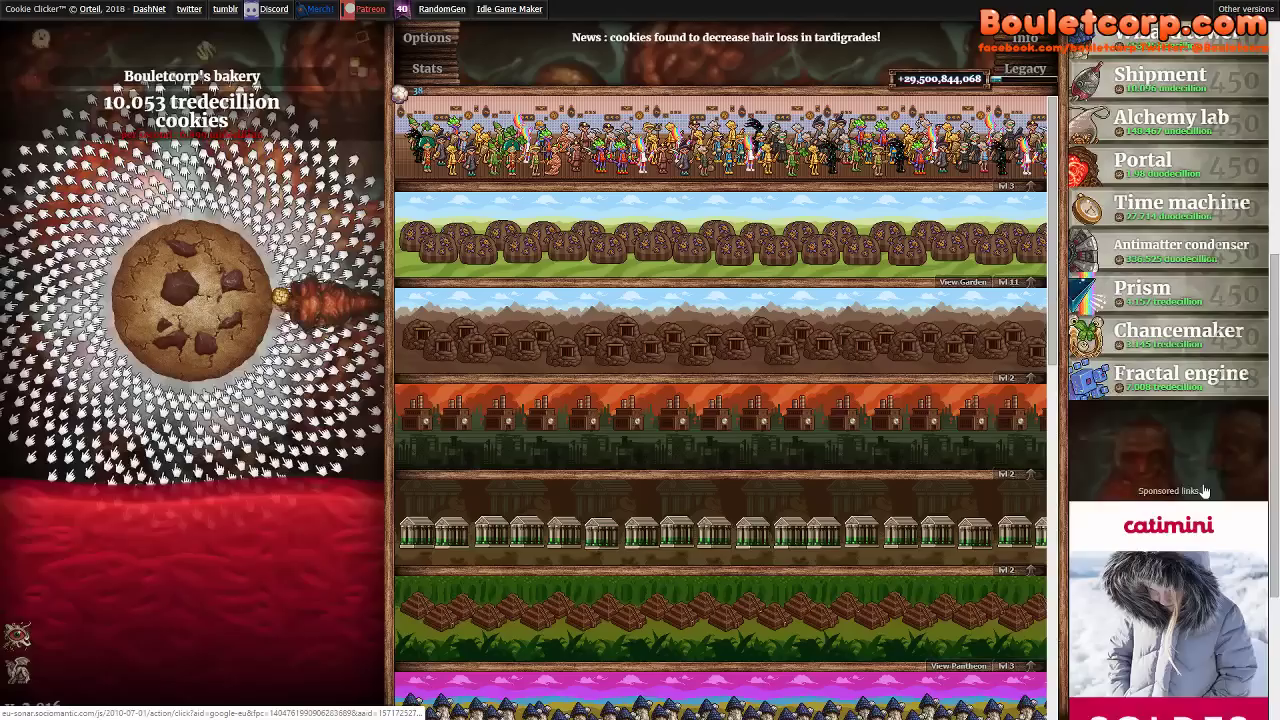
{"action": "left_click", "coordinate": [1200, 445]}
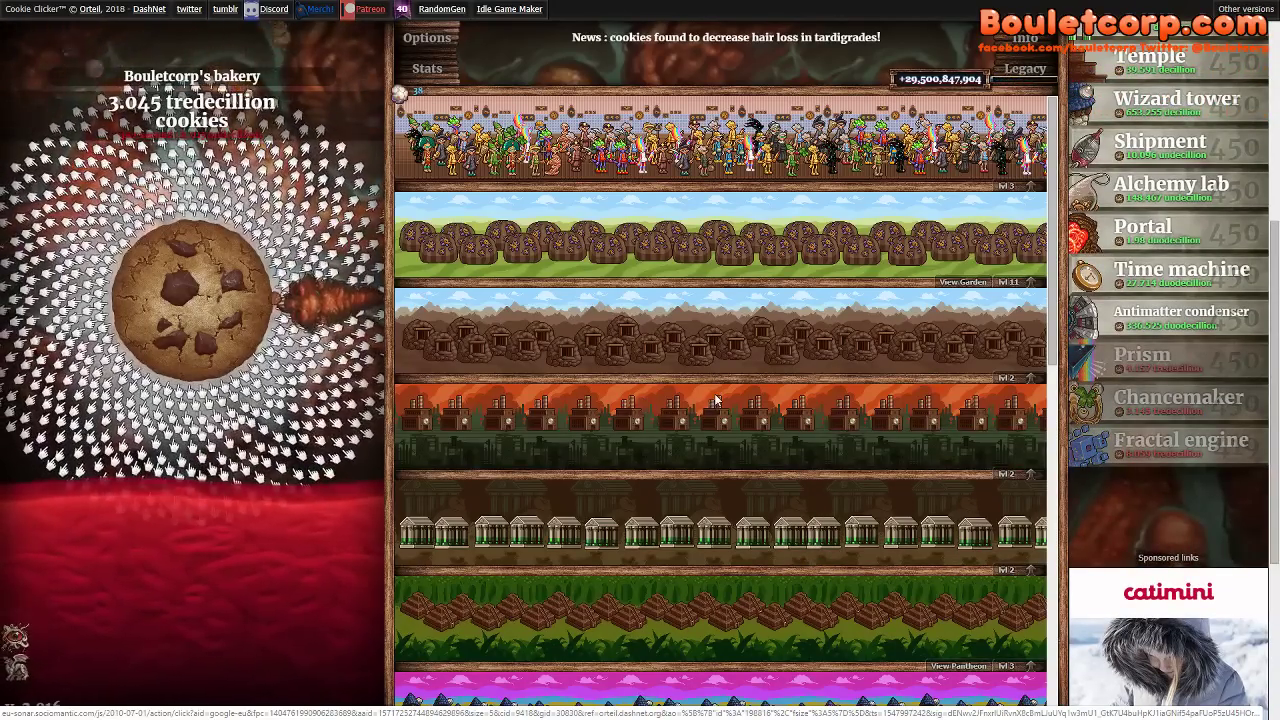
{"action": "scroll", "coordinate": [1265, 393], "scroll_direction": "up", "scroll_amount": 3}
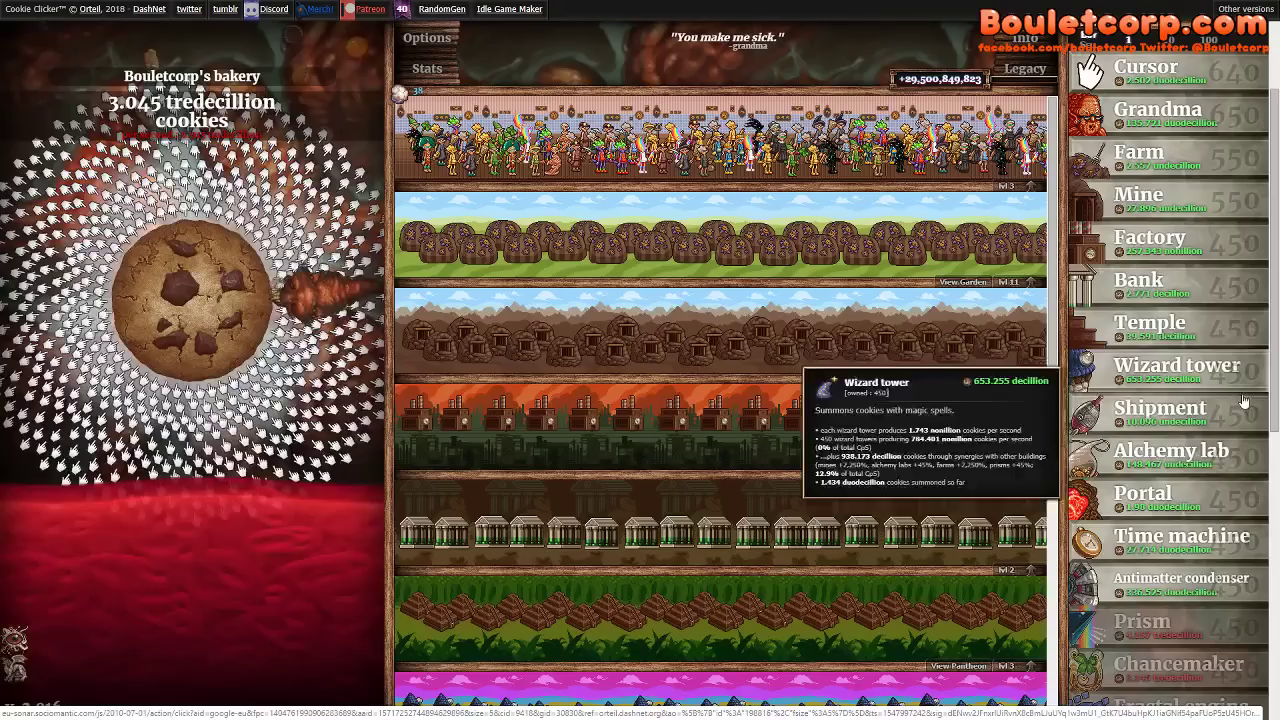